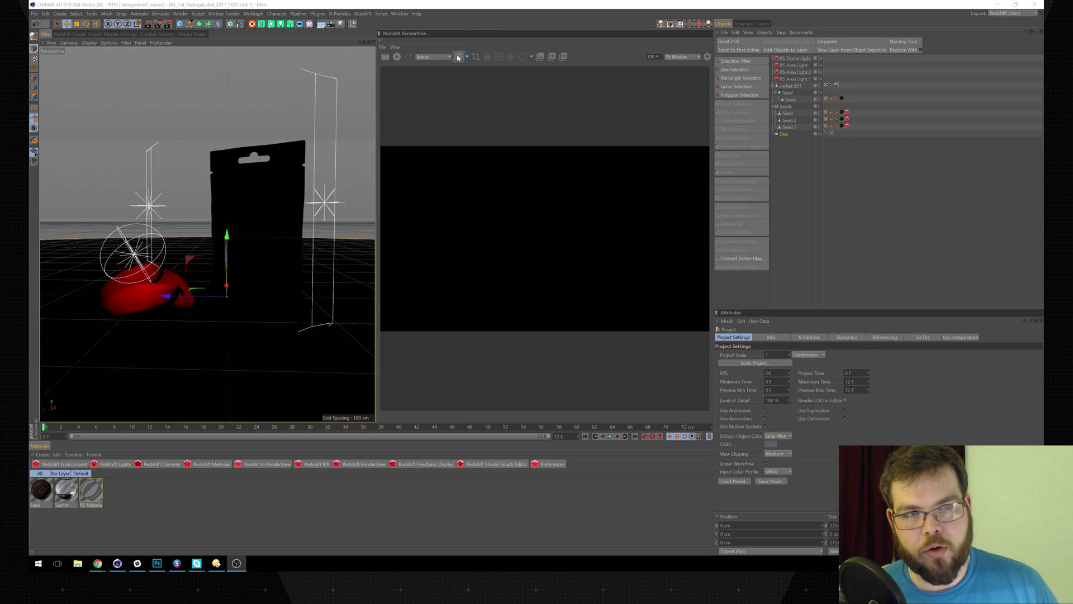
# - Start the live Redshift preview render and select the sachet, then the seed objects nested beneath it
pyautogui.click(397, 56)
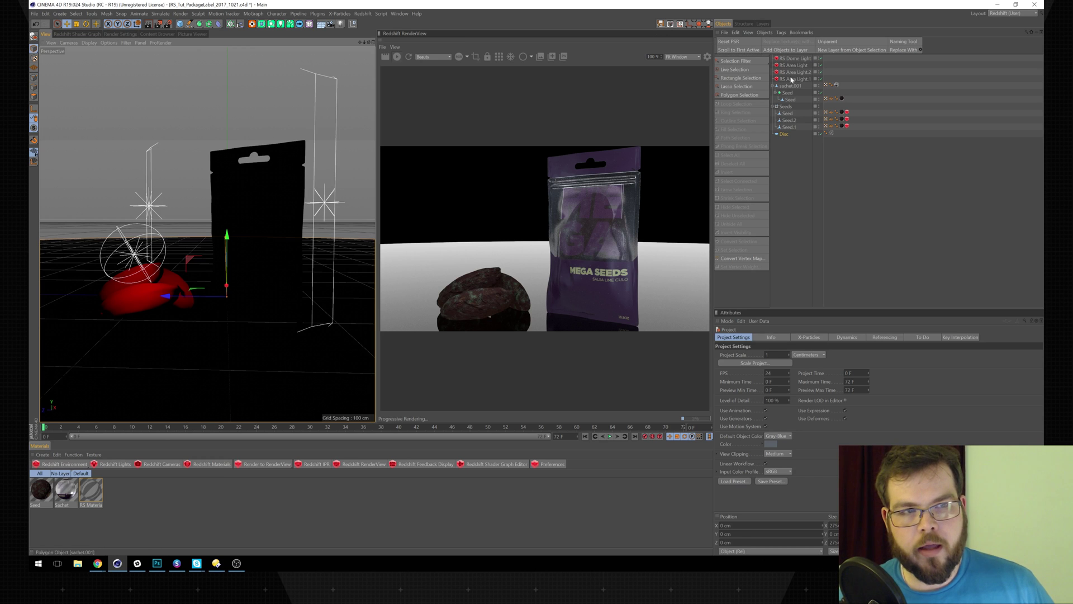
pyautogui.click(793, 86)
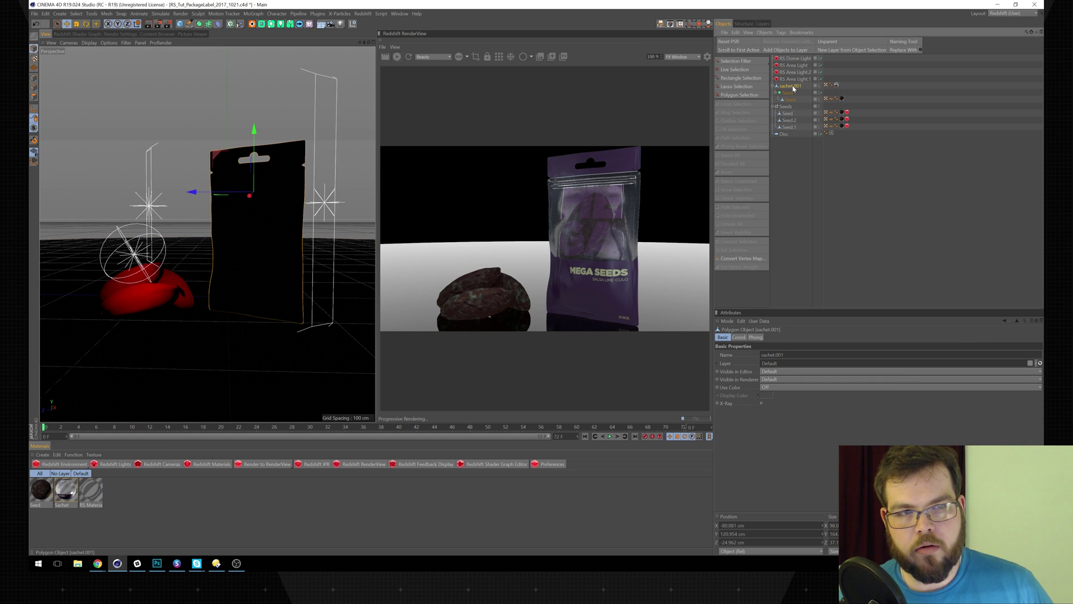
pyautogui.click(789, 93)
pyautogui.click(792, 99)
pyautogui.click(790, 93)
pyautogui.click(793, 100)
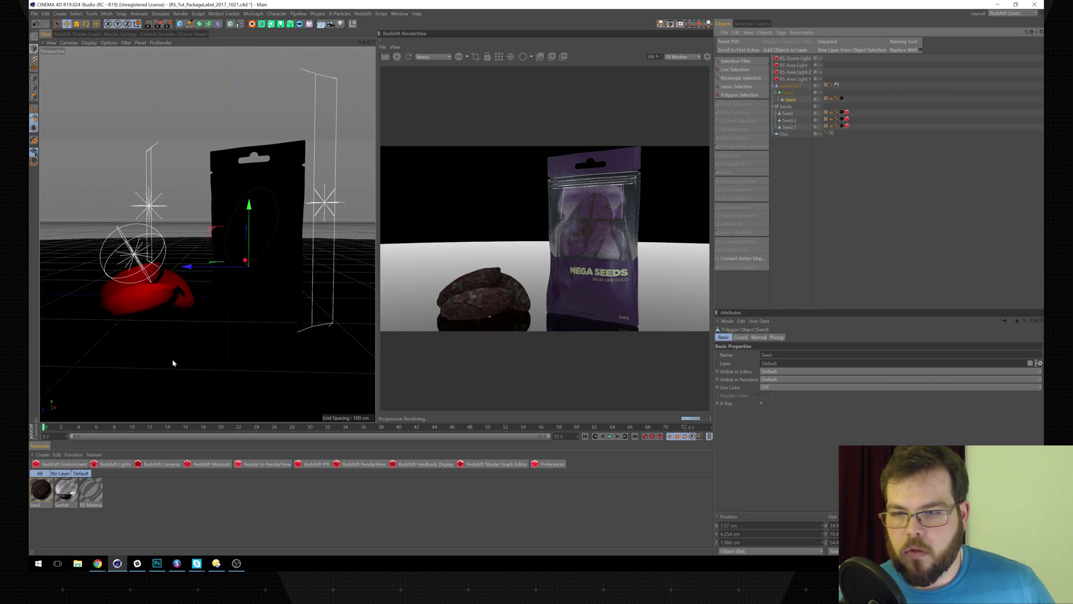
# - Open the Sachet material's node network in the Redshift shader graph
pyautogui.click(75, 35)
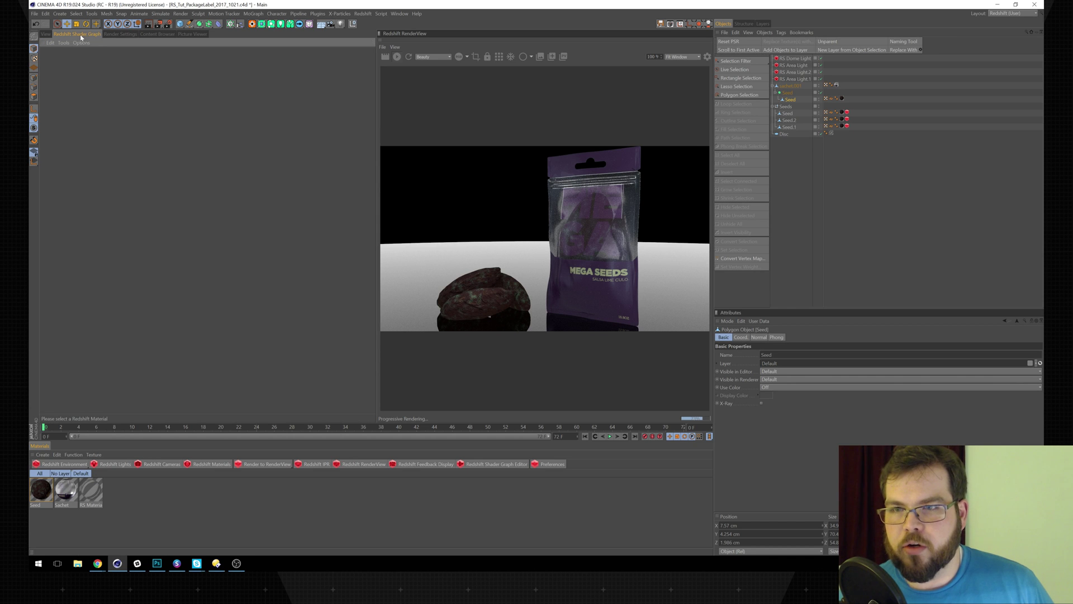
pyautogui.click(46, 35)
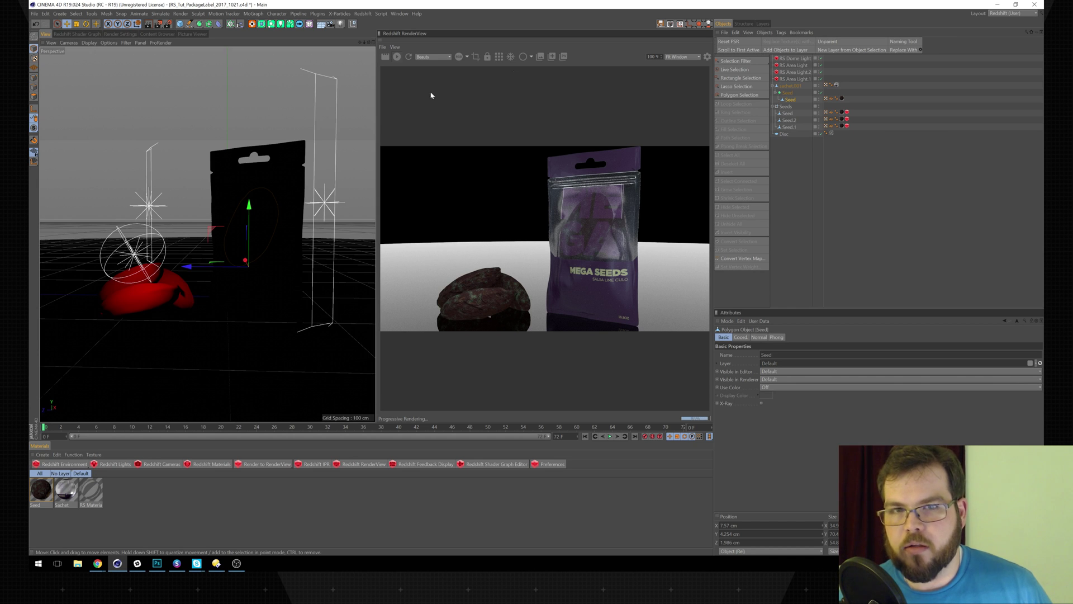
pyautogui.click(67, 491)
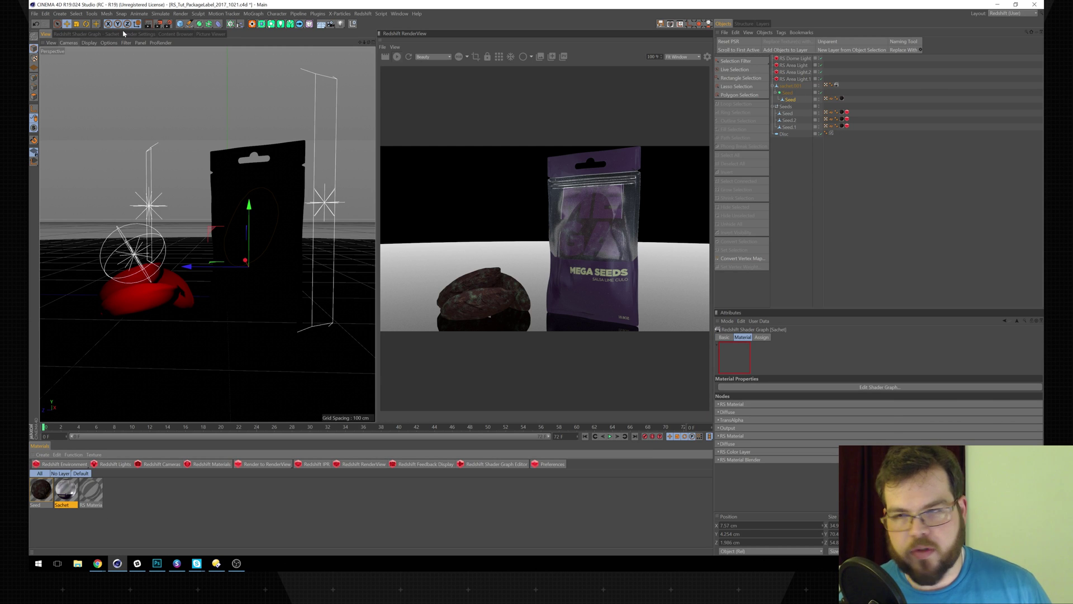
pyautogui.click(107, 34)
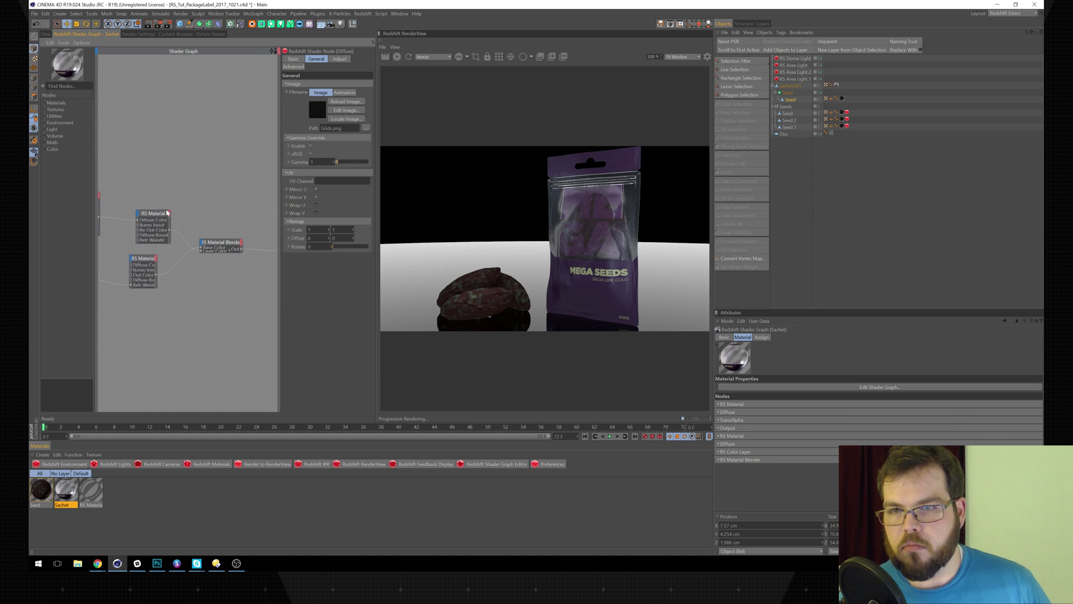
# - Examine the Sachet material's node network from its texture nodes through the Material Blender to the Output
pyautogui.keyDown('alt'); pyautogui.moveTo(166, 212); pyautogui.dragTo(108, 233, button='right'); pyautogui.keyUp('alt')
pyautogui.keyDown('alt'); pyautogui.moveTo(108, 232); pyautogui.dragTo(228, 211, button='middle'); pyautogui.keyUp('alt')
pyautogui.keyDown('alt'); pyautogui.moveTo(228, 210); pyautogui.dragTo(147, 221, button='right'); pyautogui.keyUp('alt')
pyautogui.keyDown('alt'); pyautogui.moveTo(142, 221); pyautogui.dragTo(53, 220, button='middle'); pyautogui.keyUp('alt')
pyautogui.keyDown('alt'); pyautogui.moveTo(197, 213); pyautogui.dragTo(250, 205, button='right'); pyautogui.keyUp('alt')
pyautogui.keyDown('alt'); pyautogui.moveTo(215, 206); pyautogui.dragTo(342, 207, button='middle'); pyautogui.keyUp('alt')
pyautogui.moveTo(121, 206)
pyautogui.keyDown('alt'); pyautogui.mouseDown(button='middle')
pyautogui.moveTo(140, 204)
pyautogui.moveTo(112, 198)
pyautogui.mouseUp(button='middle'); pyautogui.keyUp('alt')
pyautogui.keyDown('alt'); pyautogui.moveTo(277, 205); pyautogui.dragTo(209, 204, button='middle'); pyautogui.keyUp('alt')
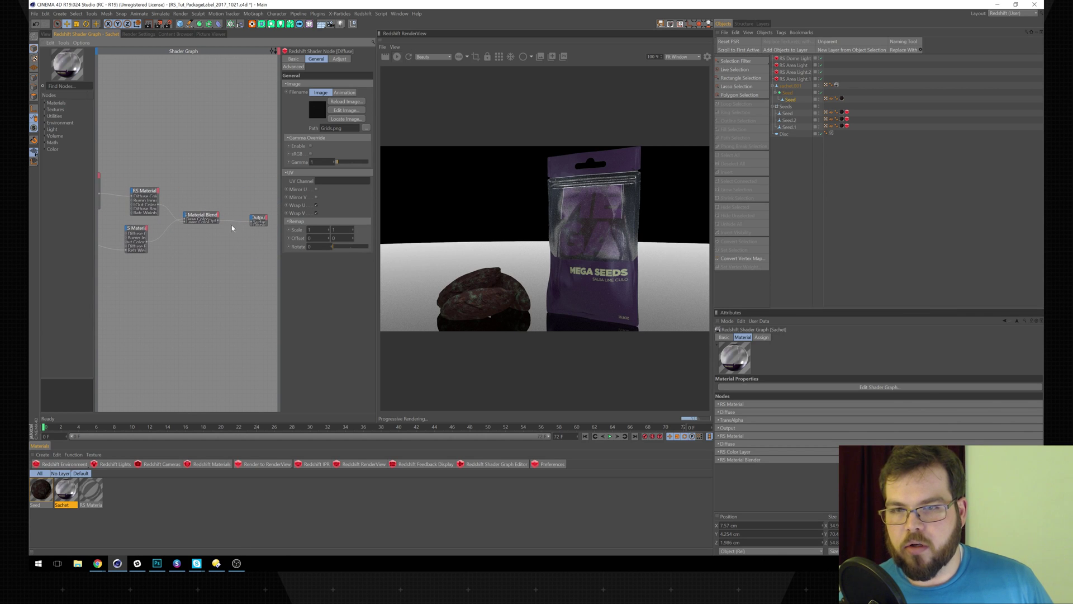
# - Bypass the Material Blender by detaching both RS Materials, connecting the upper one directly to the Output, and placing the Output beside it
pyautogui.click(168, 228)
pyautogui.keyDown('alt'); pyautogui.moveTo(180, 220); pyautogui.dragTo(259, 222, button='middle'); pyautogui.keyUp('alt')
pyautogui.click(174, 249)
pyautogui.keyDown('alt'); pyautogui.moveTo(198, 239); pyautogui.dragTo(230, 251, button='middle'); pyautogui.keyUp('alt')
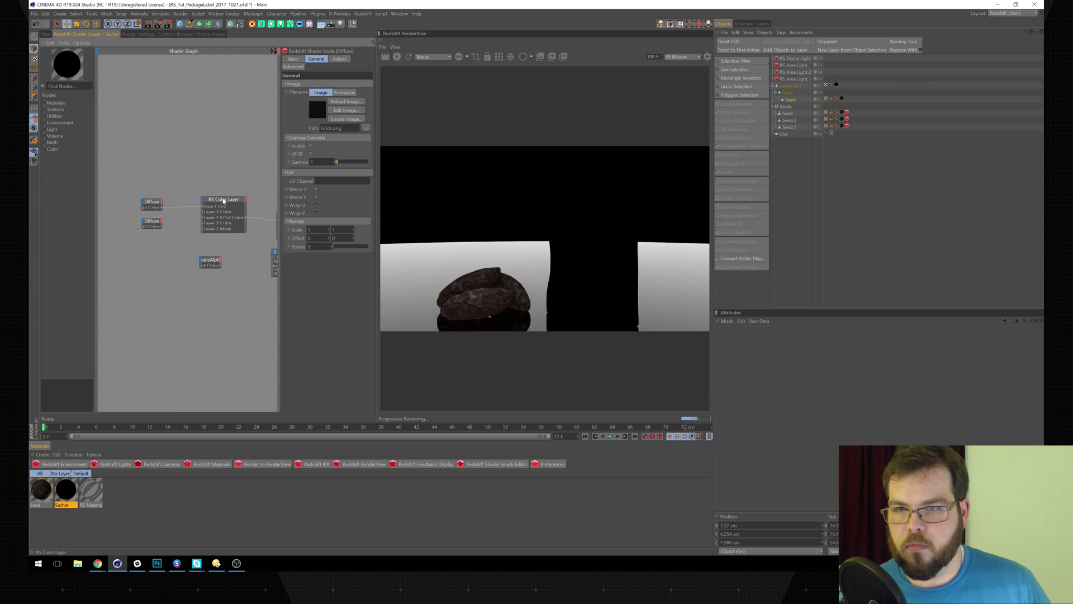
pyautogui.scroll(-1, 178, 203)
pyautogui.keyDown('alt'); pyautogui.moveTo(202, 203); pyautogui.dragTo(267, 192, button='middle'); pyautogui.keyUp('alt')
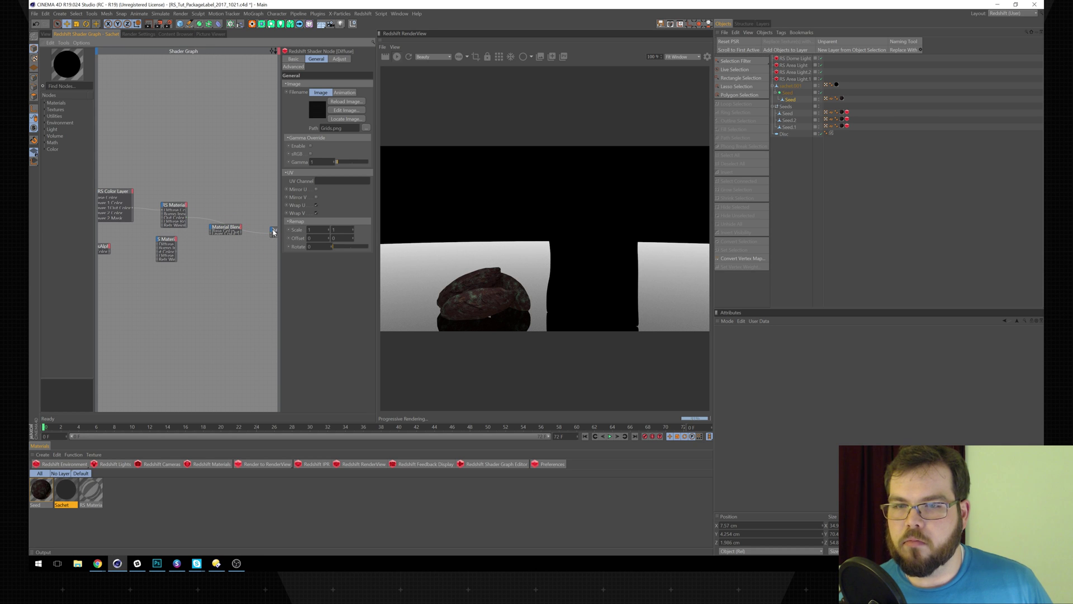
pyautogui.moveTo(272, 234); pyautogui.dragTo(227, 210)
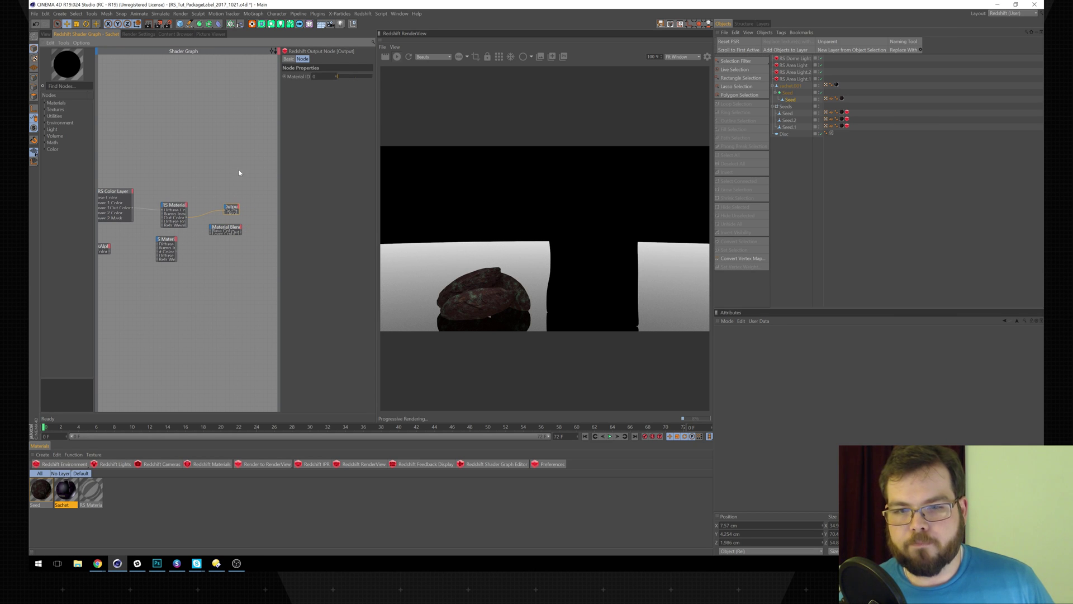
# - Disconnect the RS Color Layer from the upper RS Material and place the material node next to the color layer
pyautogui.moveTo(230, 142); pyautogui.dragTo(277, 149, button='middle')
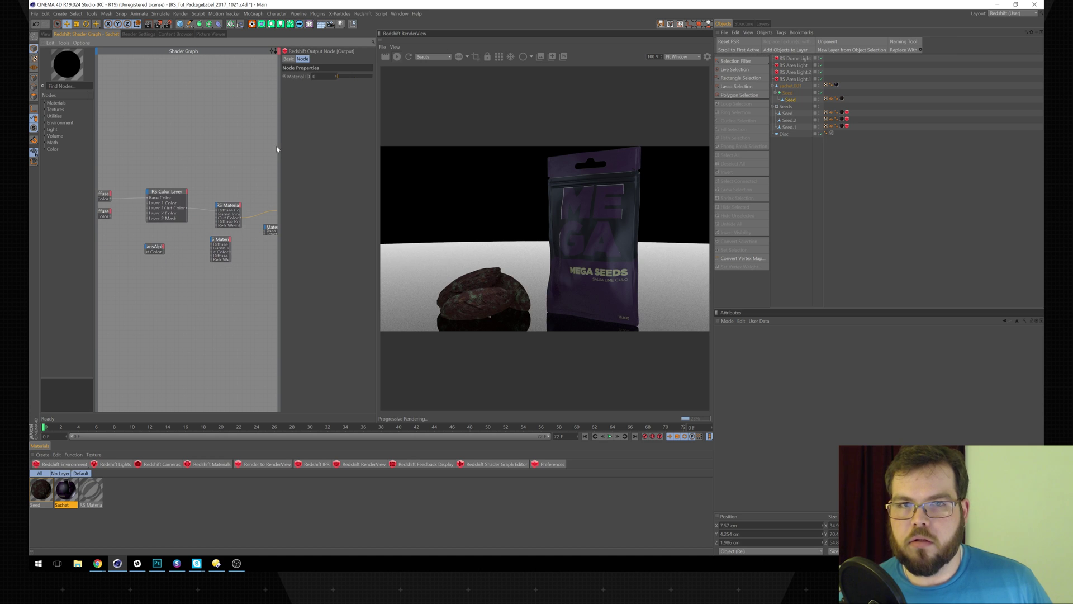
pyautogui.moveTo(208, 162); pyautogui.dragTo(227, 162, button='middle')
pyautogui.scroll(-2, 199, 172)
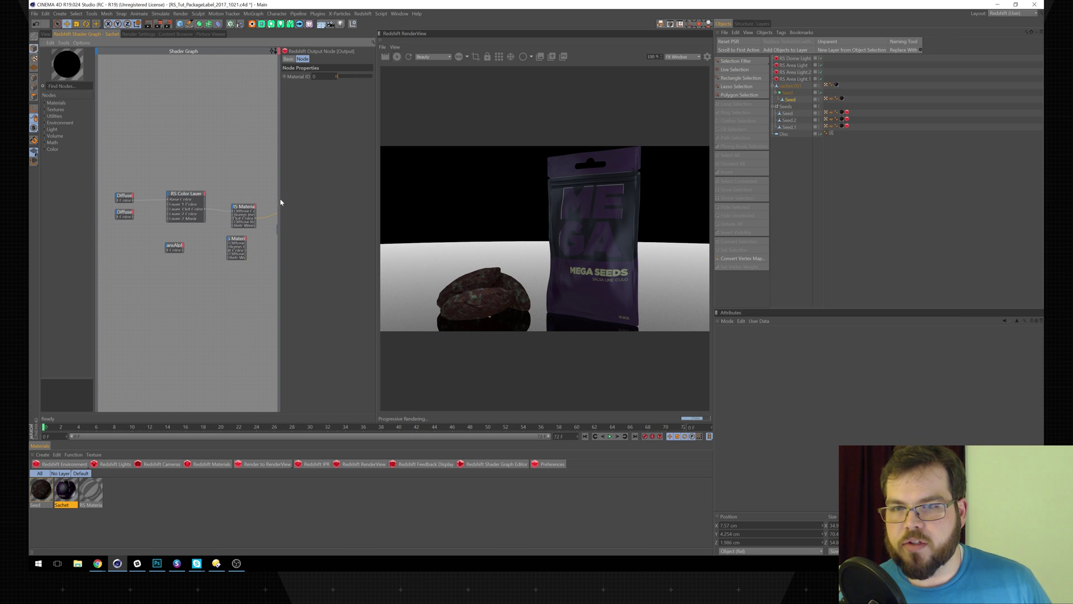
pyautogui.moveTo(279, 199); pyautogui.dragTo(338, 200)
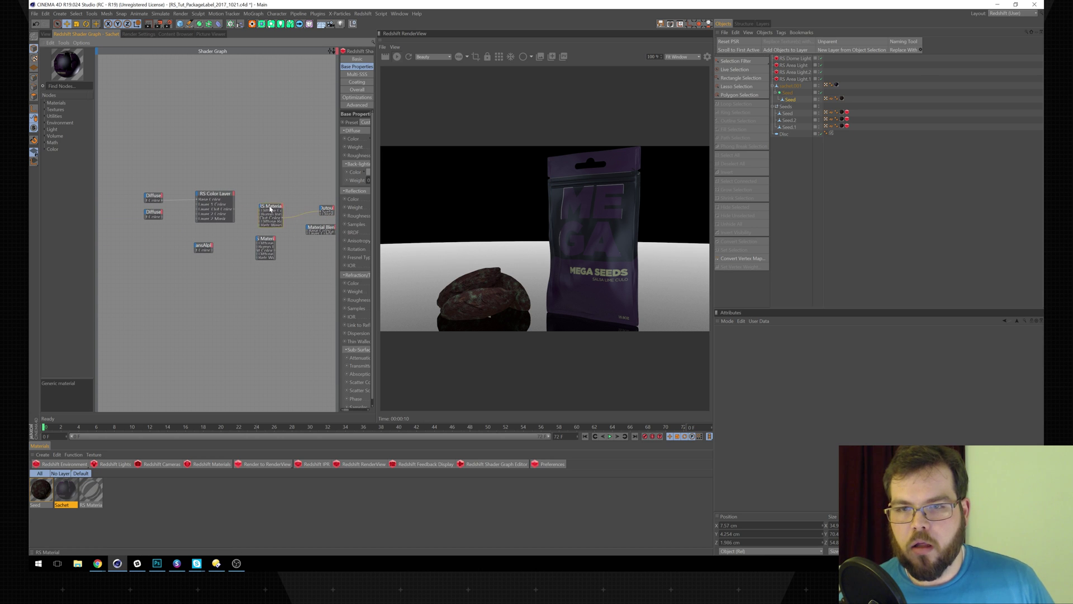
pyautogui.moveTo(271, 207); pyautogui.dragTo(254, 198)
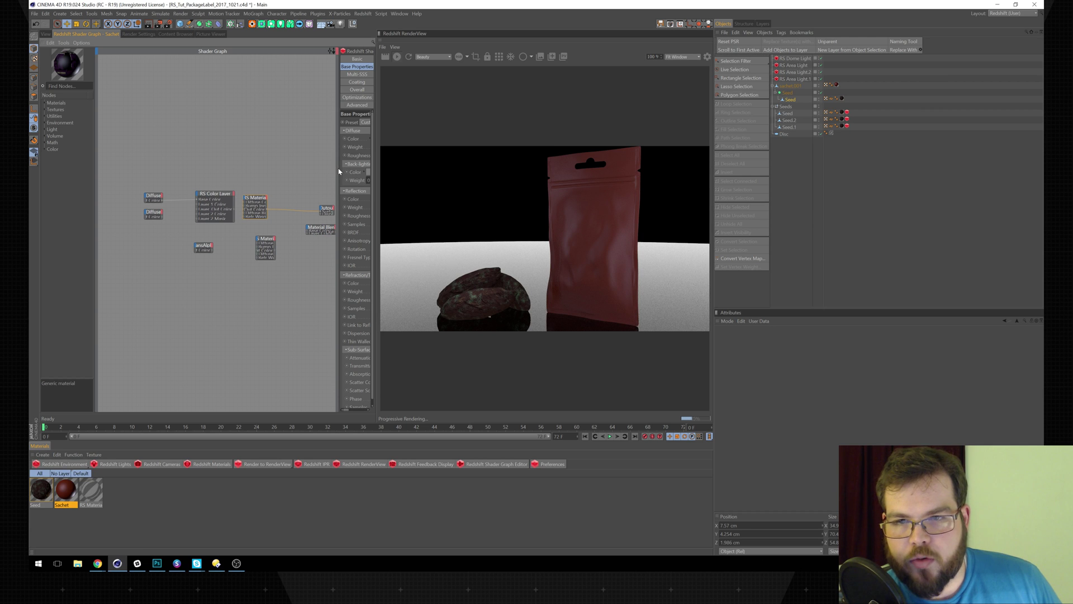
pyautogui.moveTo(339, 167); pyautogui.dragTo(255, 170)
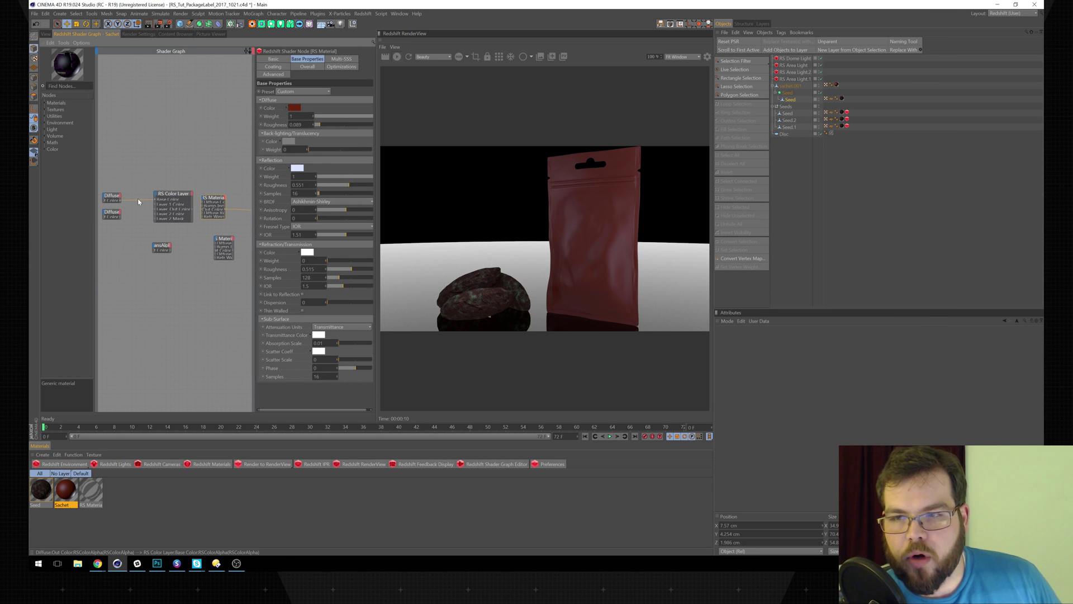
# - Send the label texture MegaSeeds_Label.png from the upper Diffuse node to Adobe Photoshop CC 2018 for editing, and return to Cinema 4D
pyautogui.click(115, 198)
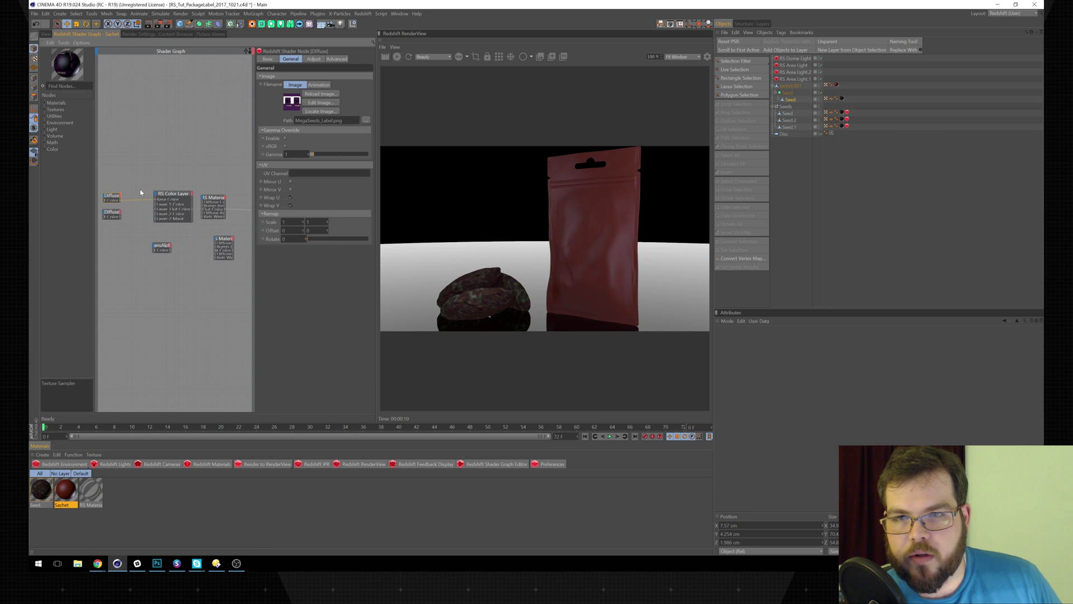
pyautogui.click(321, 103)
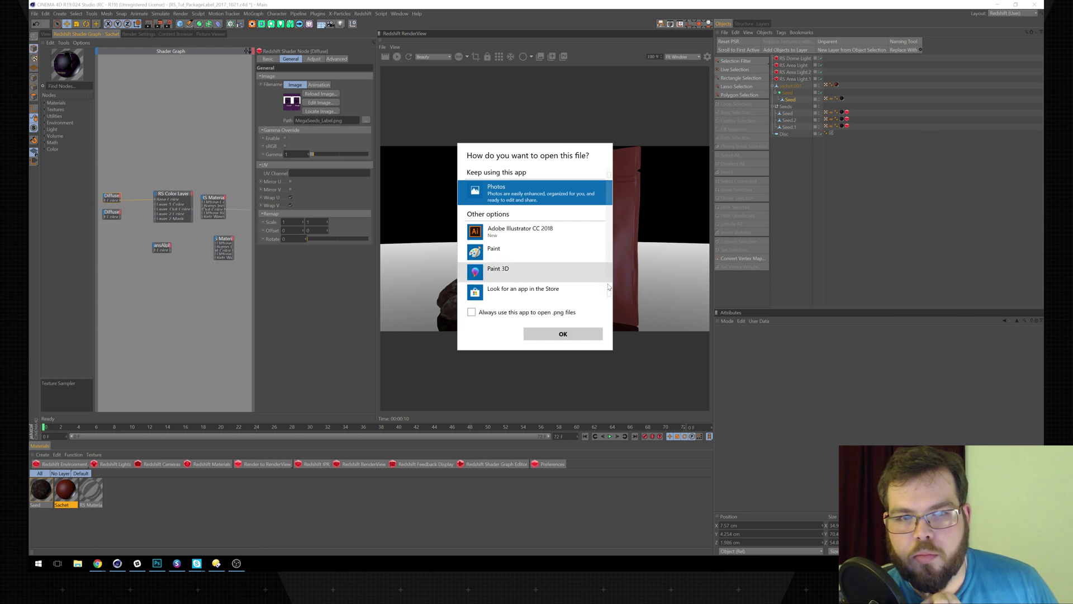
pyautogui.scroll(-1, 489, 282)
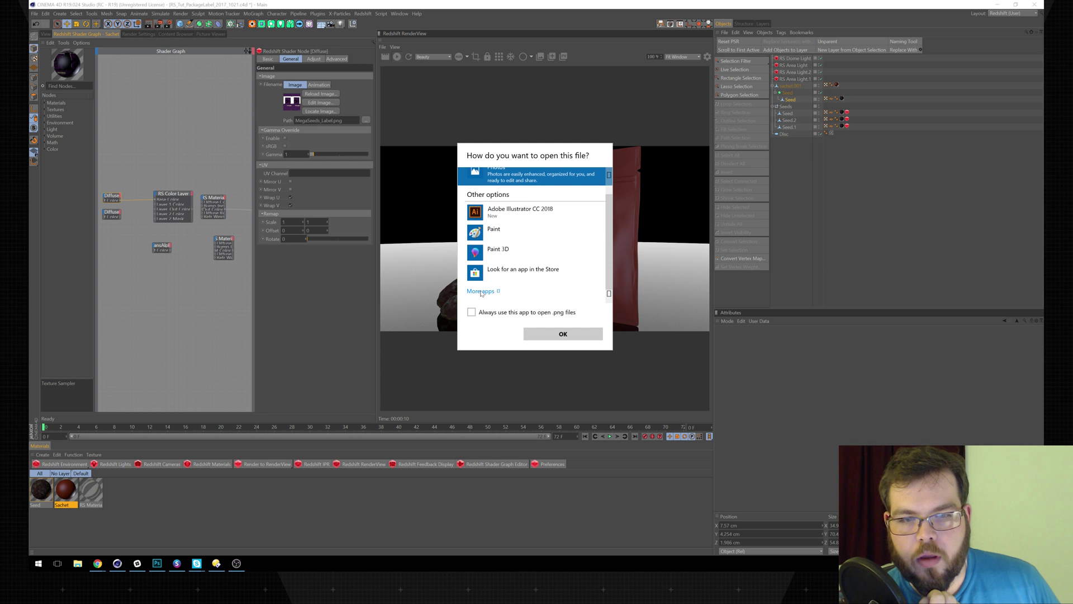
pyautogui.click(480, 291)
pyautogui.scroll(-3, 601, 236)
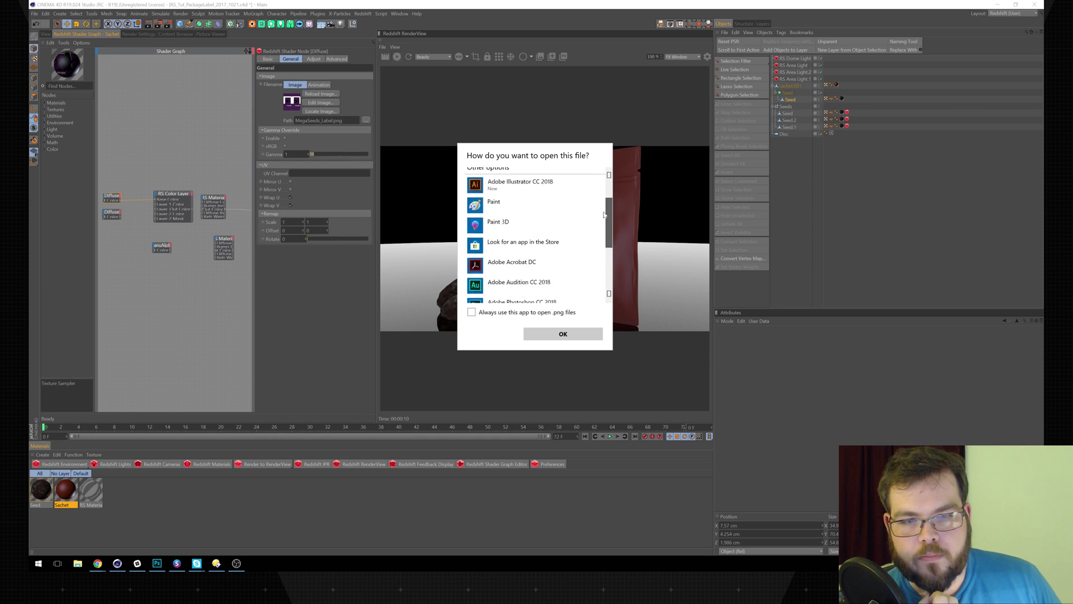
pyautogui.click(537, 238)
pyautogui.click(563, 334)
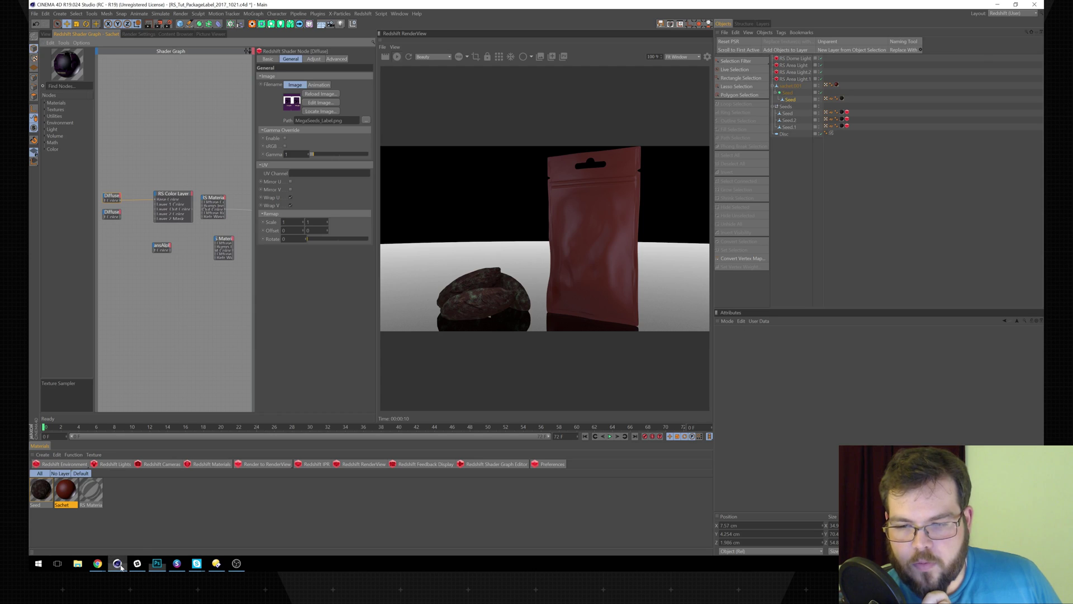
pyautogui.click(118, 563)
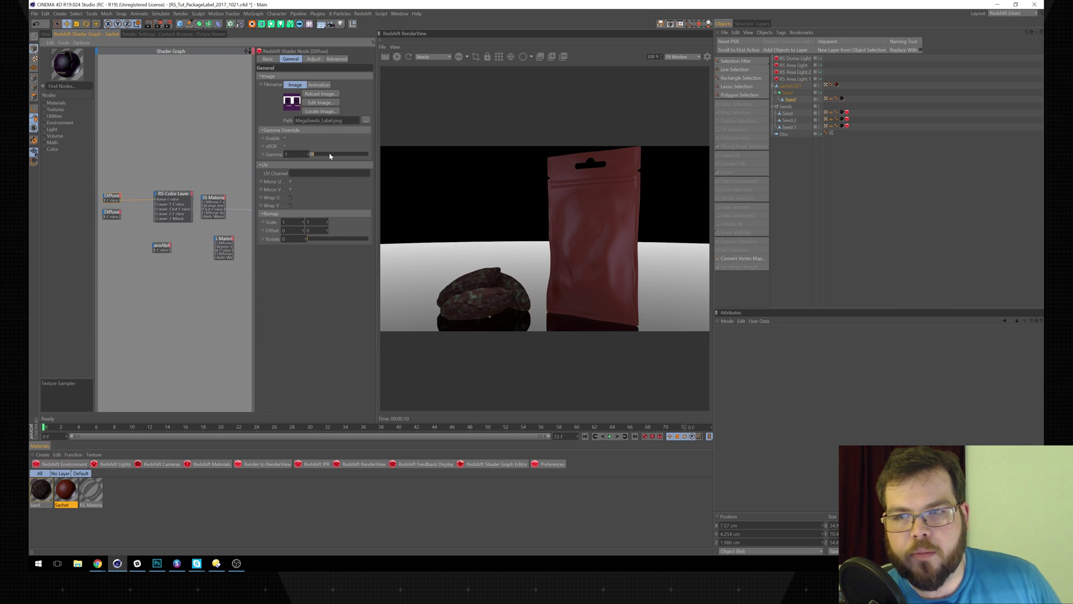
# - Connect the label texture directly to the upper RS Material's diffuse color, bypassing the RS Color Layer
pyautogui.moveTo(171, 206); pyautogui.dragTo(158, 202)
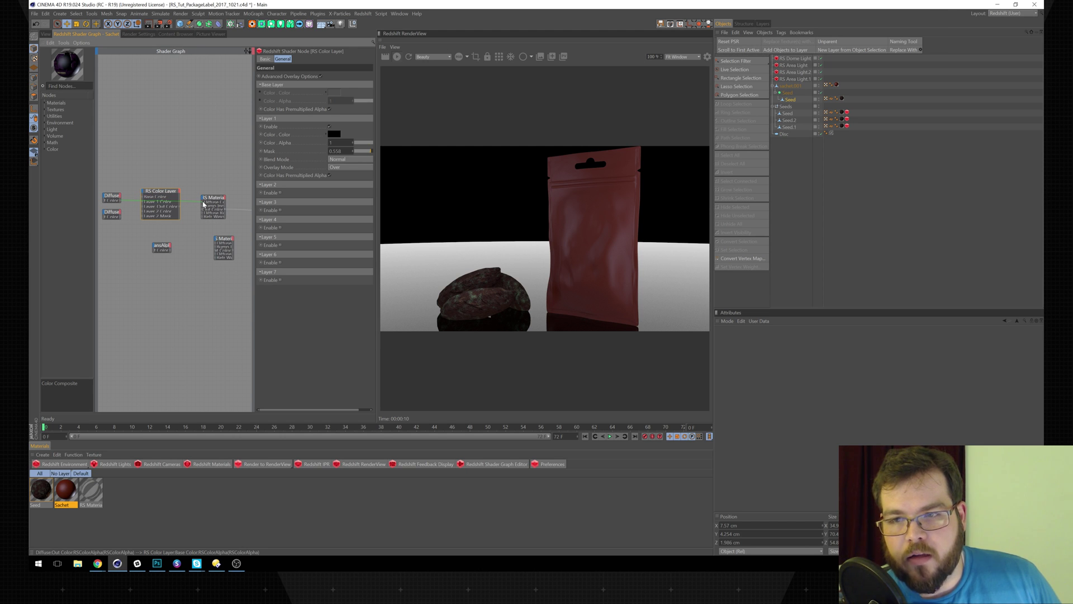
pyautogui.moveTo(202, 203); pyautogui.dragTo(202, 202)
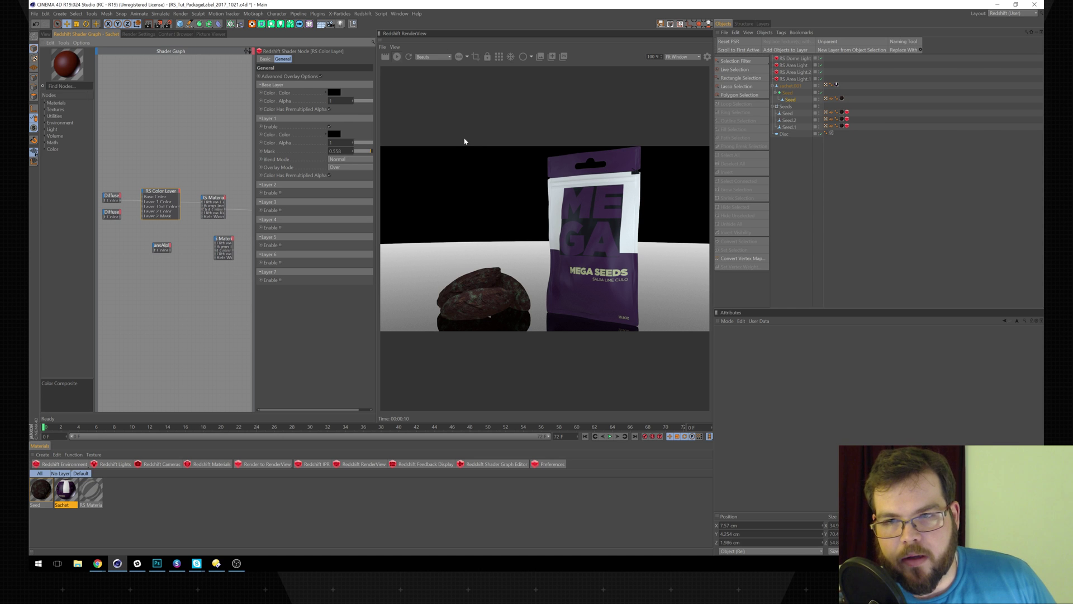
# - Switch to Photoshop to examine the transparent areas of MegaSeeds_Label.png, and return to Cinema 4D
pyautogui.click(112, 196)
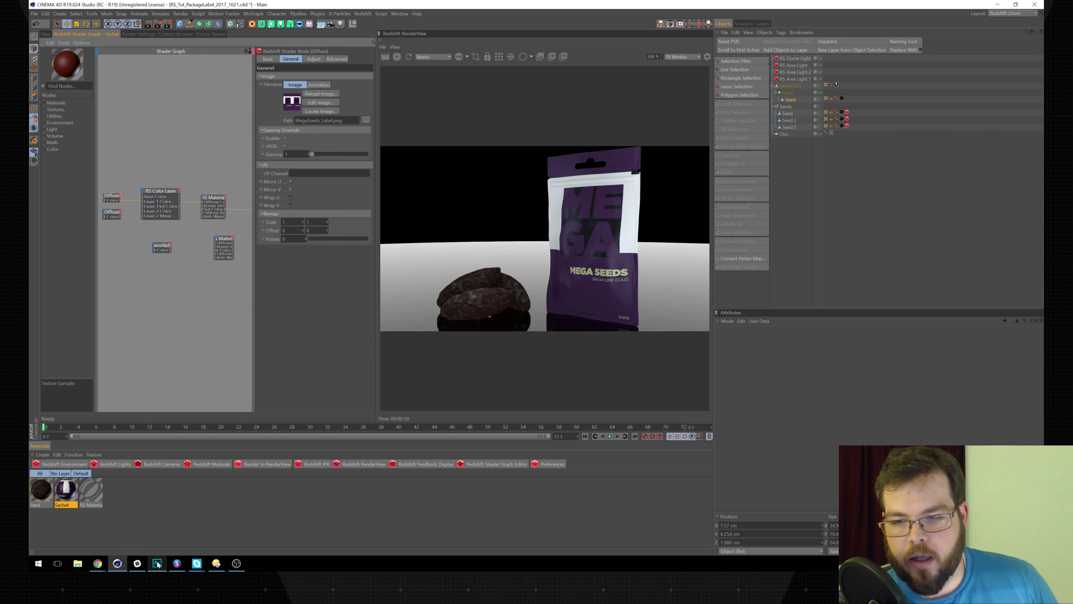
pyautogui.click(157, 563)
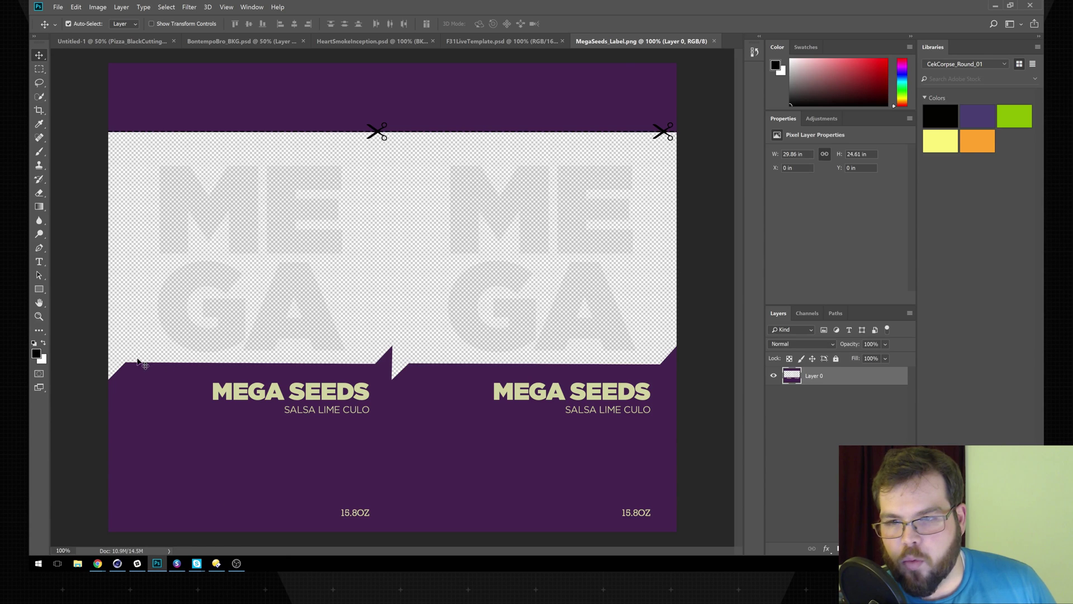
pyautogui.click(419, 240)
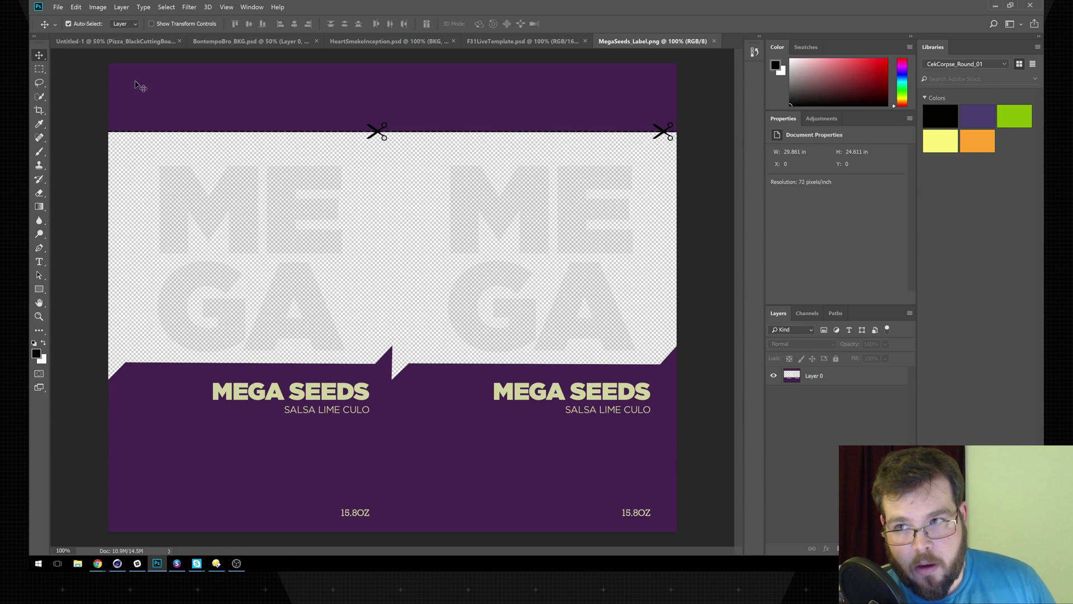
pyautogui.click(117, 564)
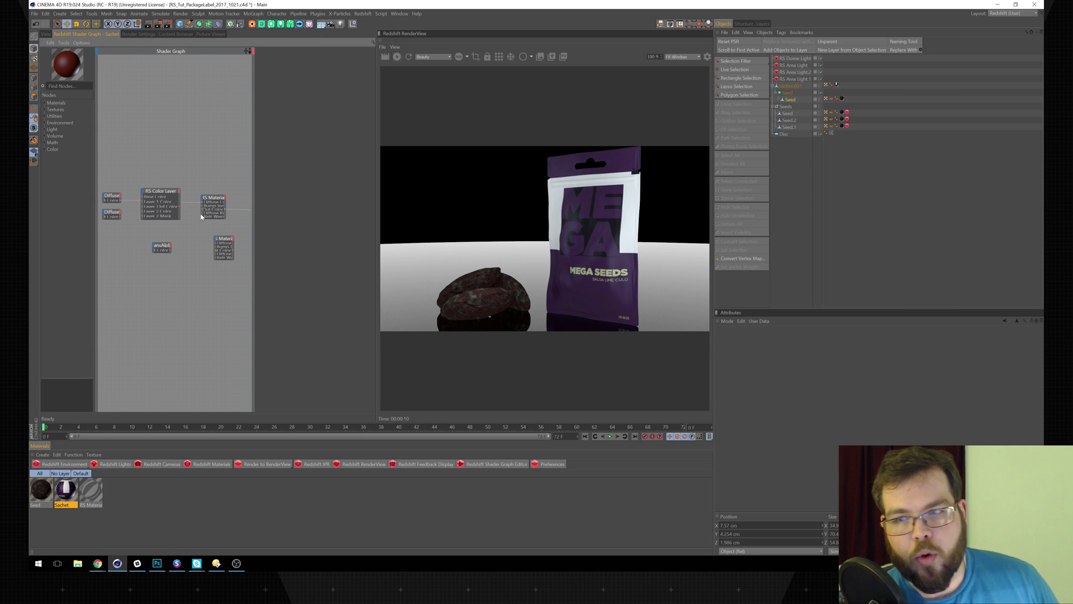
# - Reconnect the label texture to the RS Color Layer's base color and feed the color layer into the upper RS Material's diffuse color
pyautogui.click(162, 197)
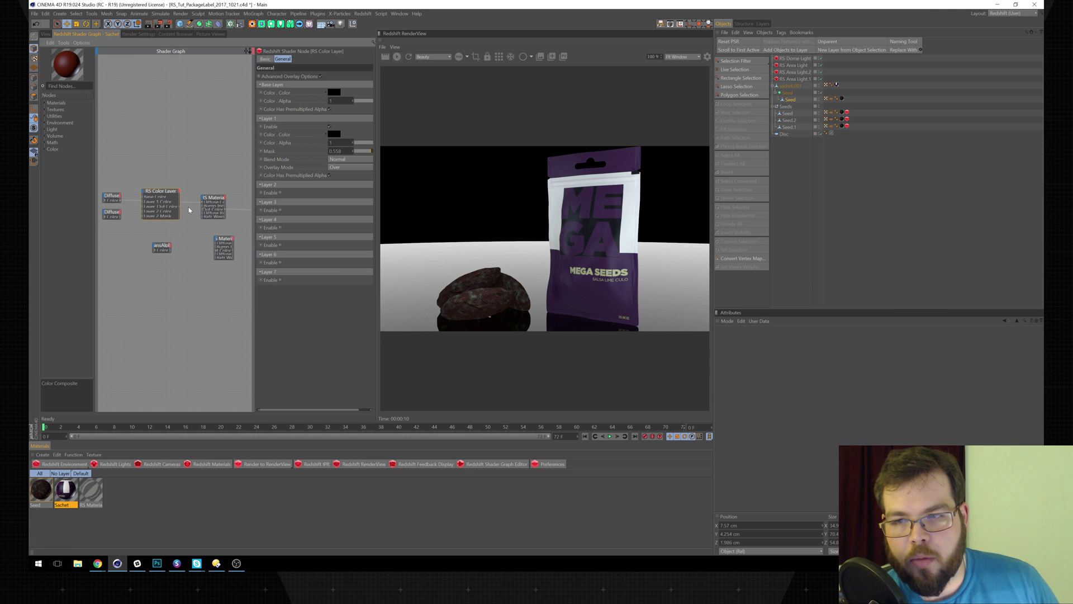
pyautogui.click(122, 203)
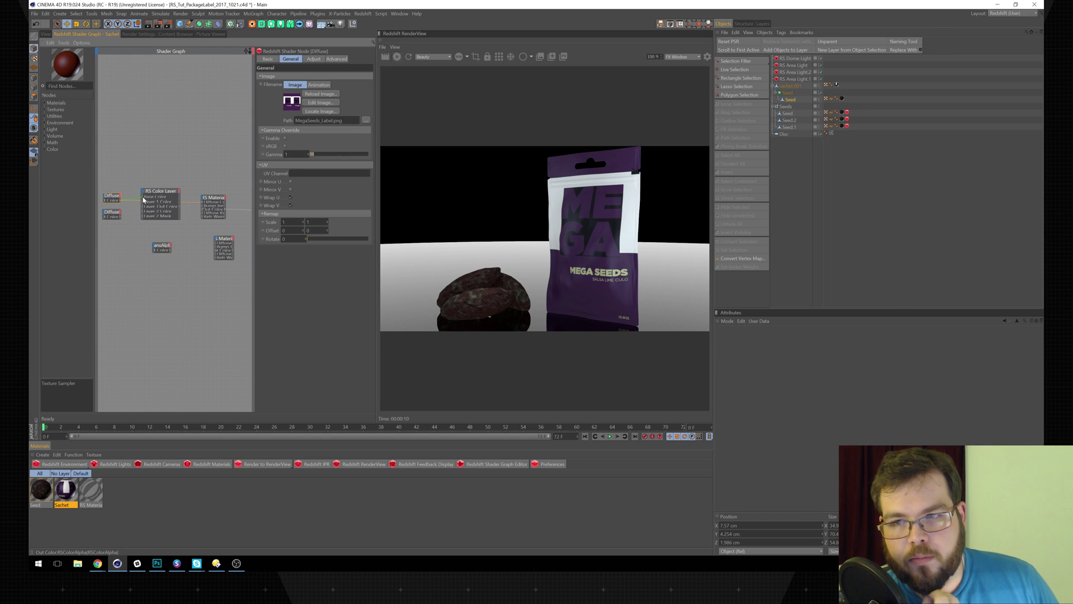
pyautogui.moveTo(143, 197); pyautogui.dragTo(144, 197)
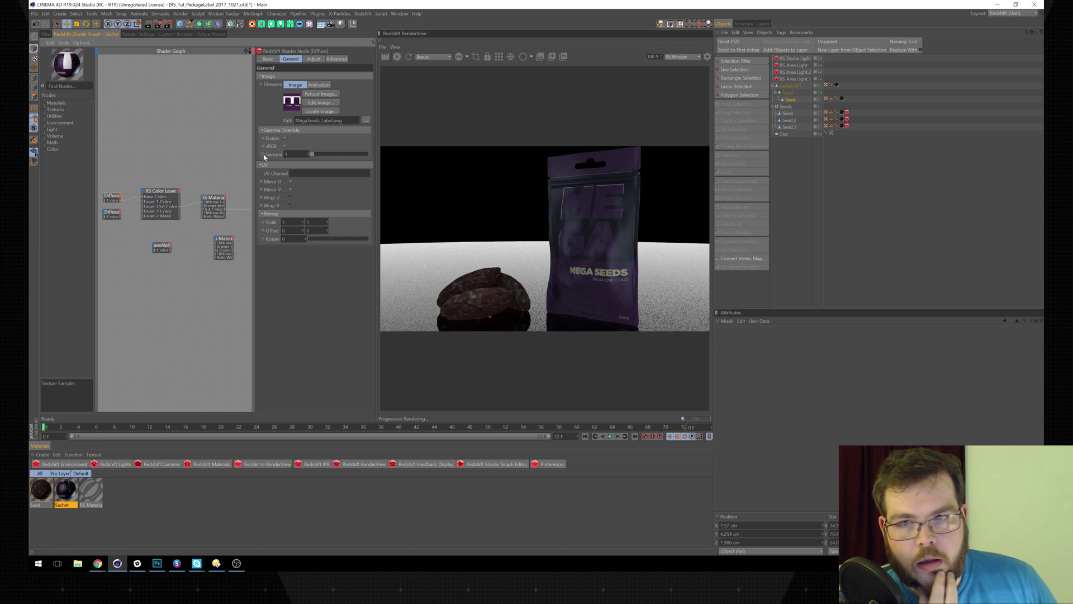
# - Toggle the RS Color Layer's advanced overlay options off and back on, and enable premultiplied alpha for the base layer color
pyautogui.click(154, 212)
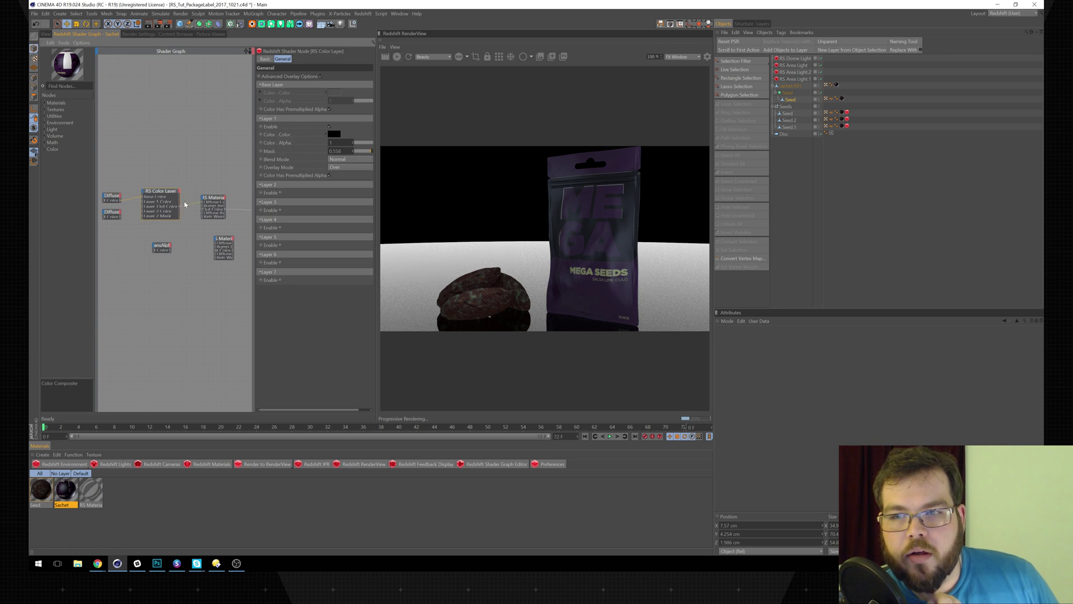
pyautogui.click(321, 76)
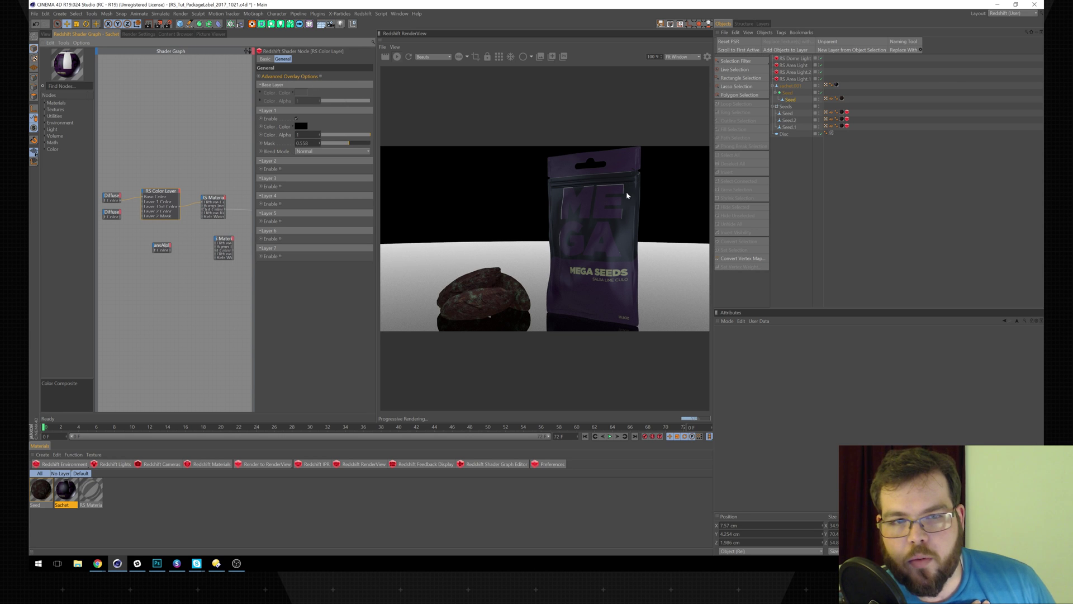
pyautogui.click(321, 77)
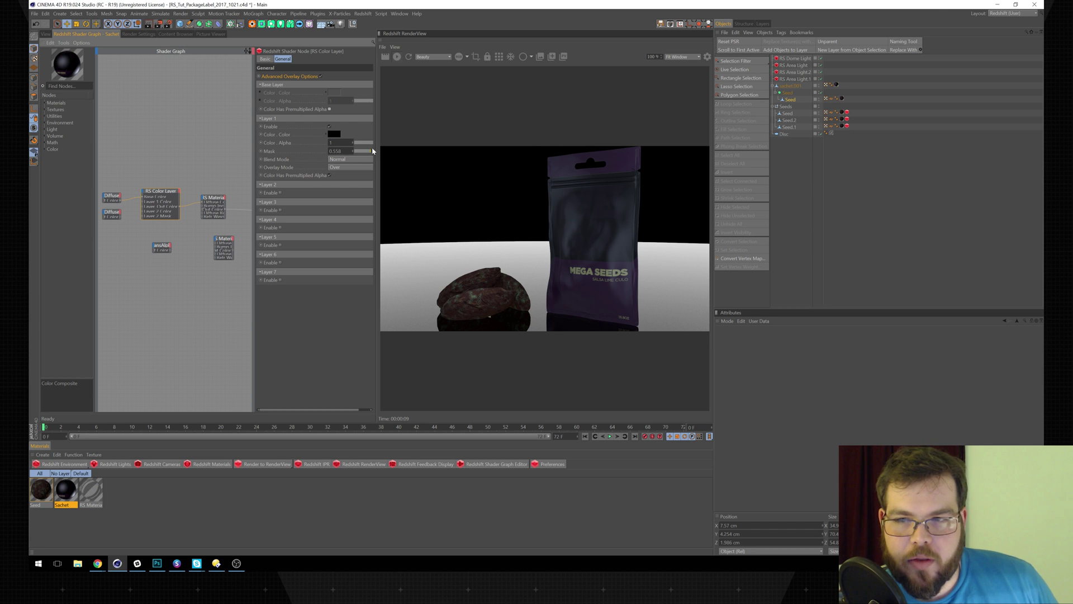
# - Connect the Grids.png texture to the RS Color Layer's layer 1 color
pyautogui.click(109, 212)
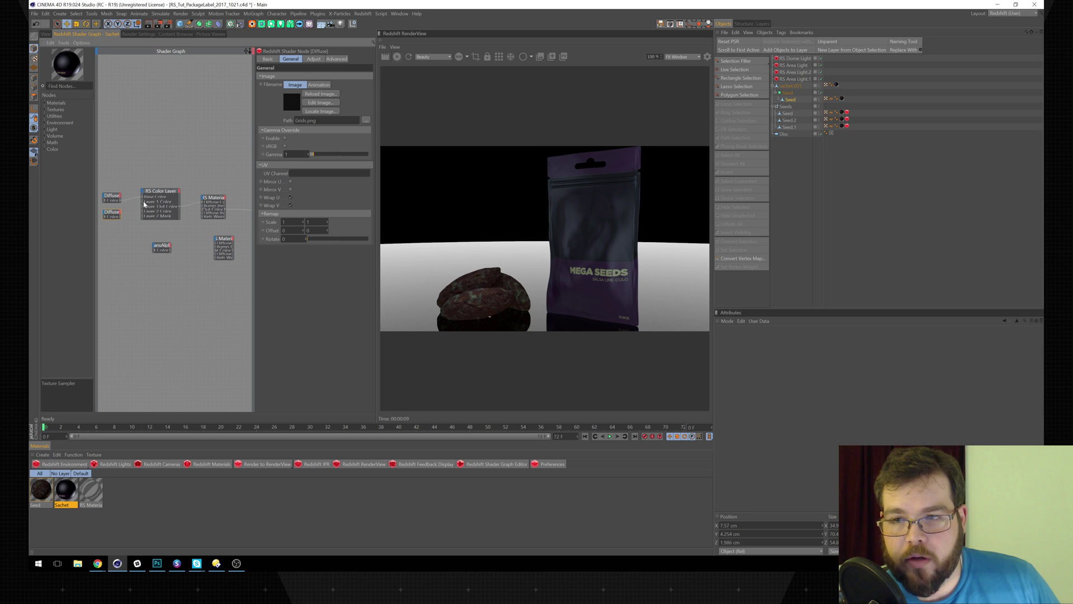
pyautogui.moveTo(120, 216); pyautogui.dragTo(144, 203)
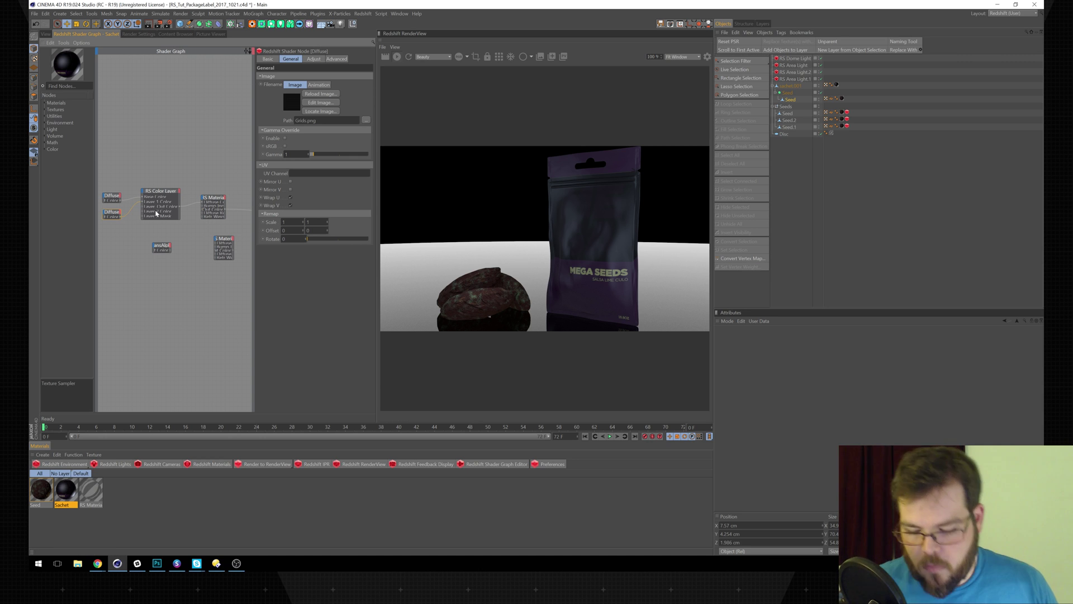
# - Connect the lower RS Material directly to the Output surface and move the RS Material Blender above it
pyautogui.keyDown('alt'); pyautogui.moveTo(188, 272); pyautogui.dragTo(154, 276, button='middle'); pyautogui.keyUp('alt')
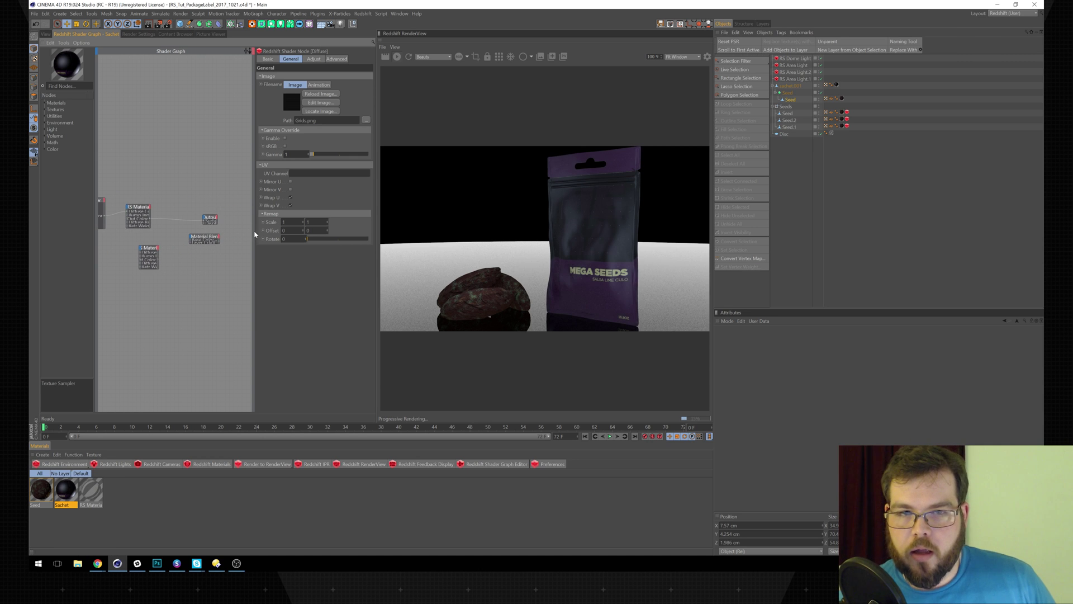
pyautogui.moveTo(205, 237); pyautogui.dragTo(205, 247)
pyautogui.doubleClick(147, 248)
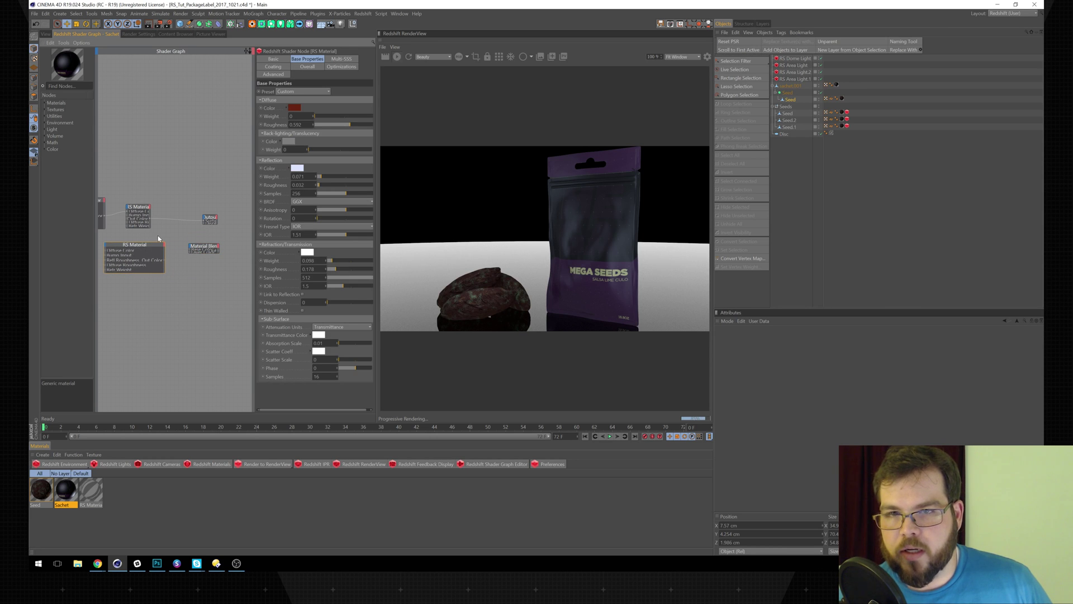
pyautogui.moveTo(162, 246); pyautogui.dragTo(162, 249)
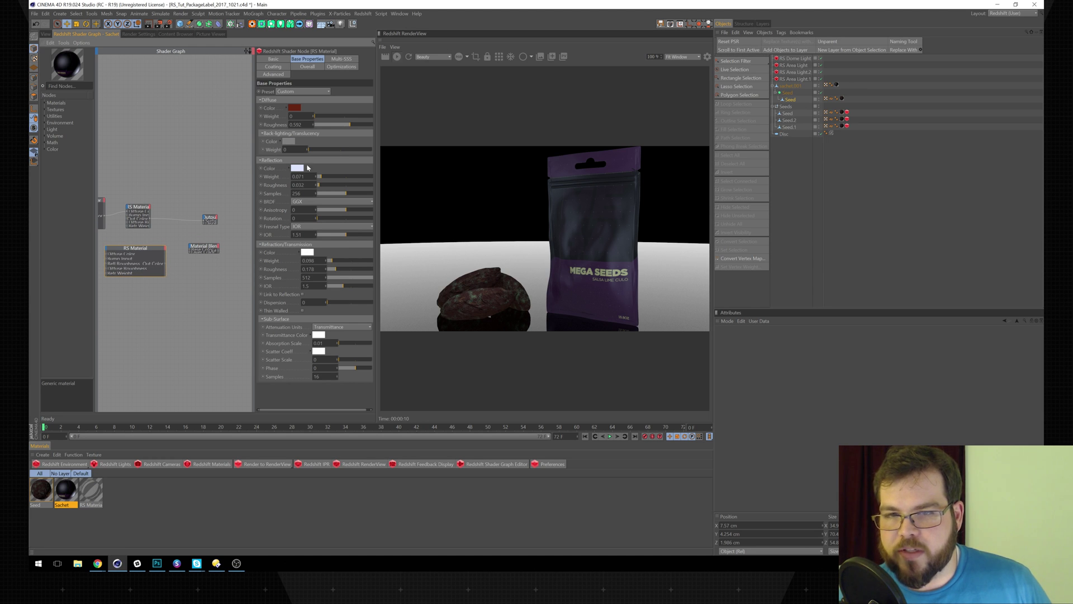
pyautogui.moveTo(165, 265); pyautogui.dragTo(187, 178)
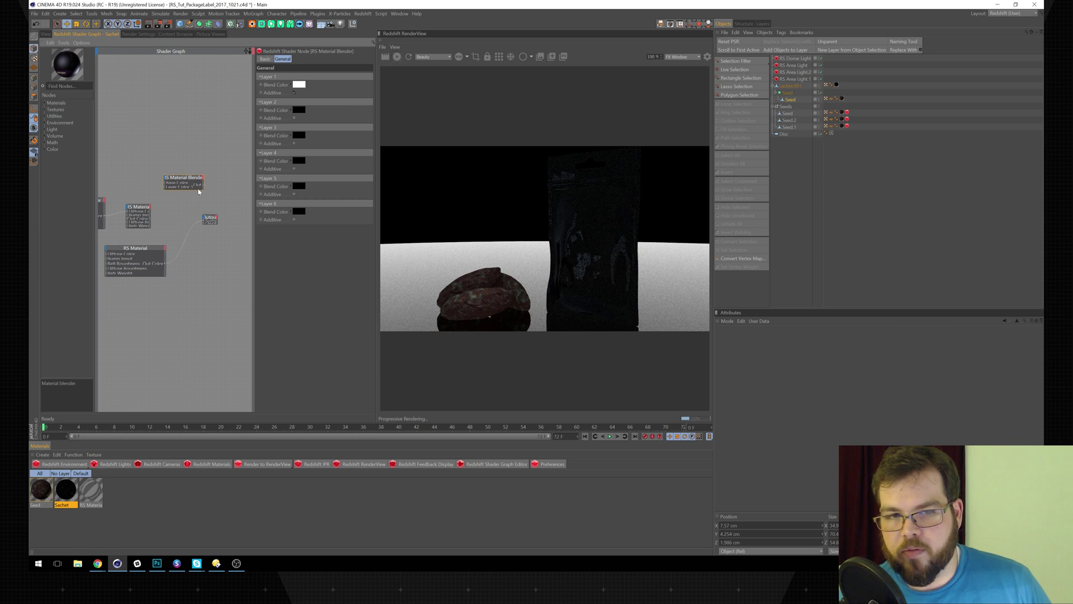
# - Raise the lower RS Material's refraction weight to 1, and reduce it to about 0.55
pyautogui.click(158, 267)
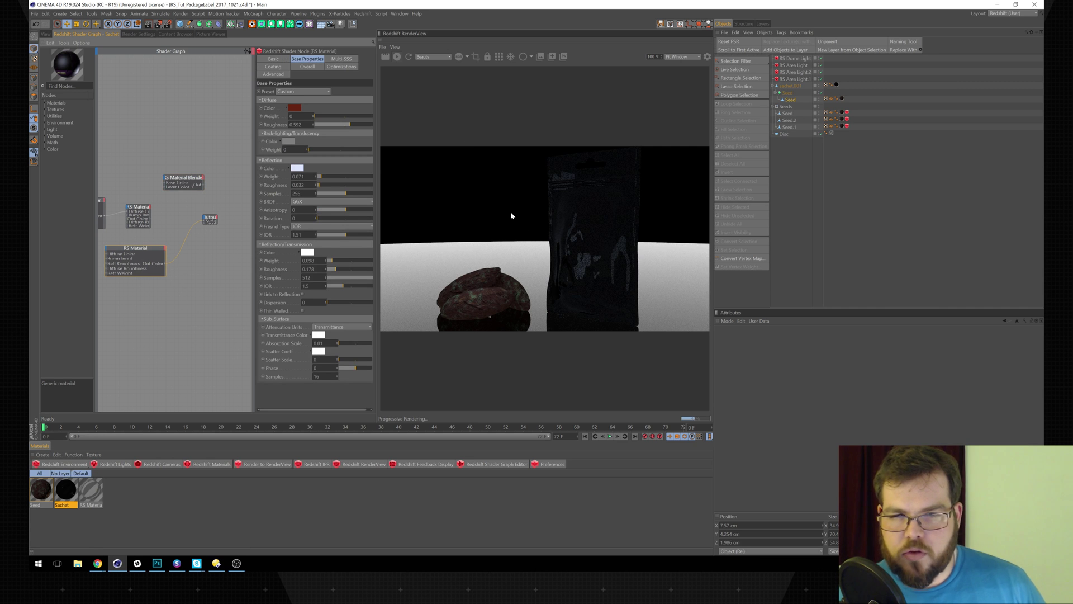
pyautogui.moveTo(351, 261); pyautogui.dragTo(378, 264)
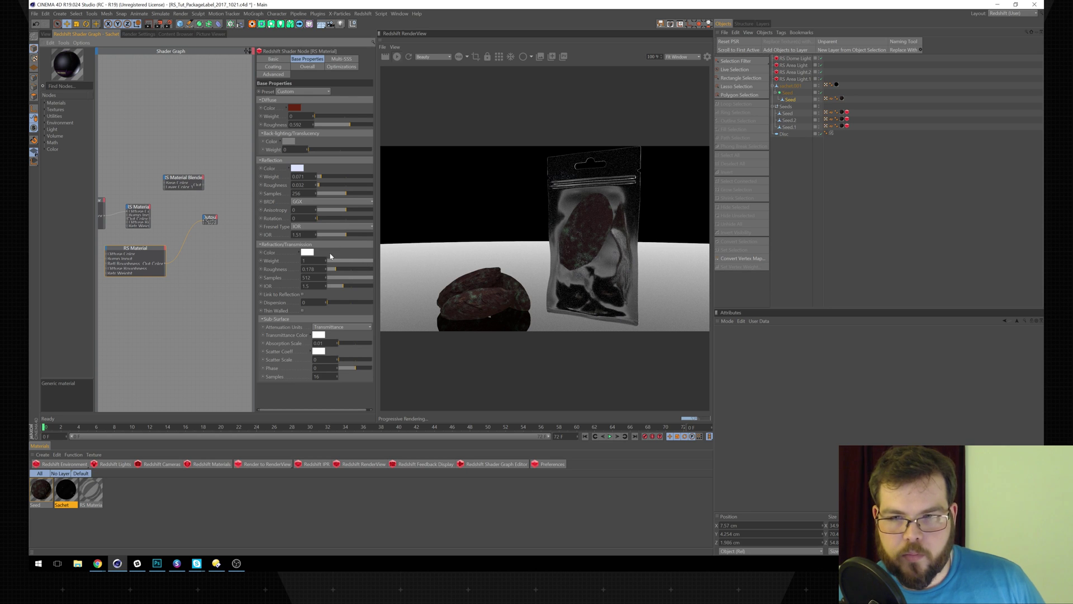
pyautogui.moveTo(372, 262); pyautogui.dragTo(356, 264)
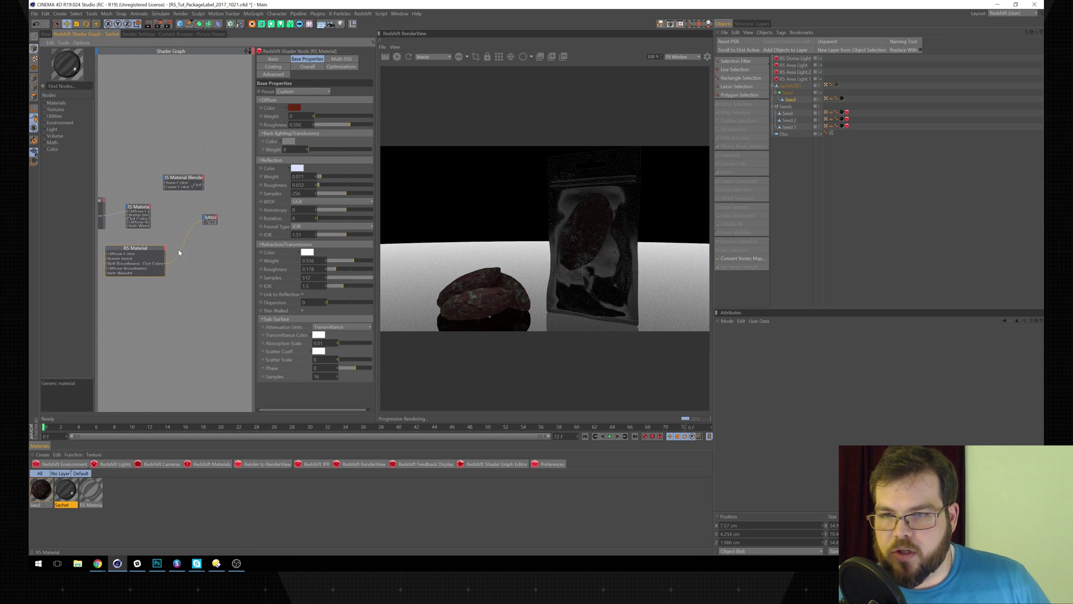
# - Expand the upper RS Material node and connect the lower RS Material to the RS Material Blender's base color
pyautogui.moveTo(178, 265); pyautogui.dragTo(192, 231, button='middle')
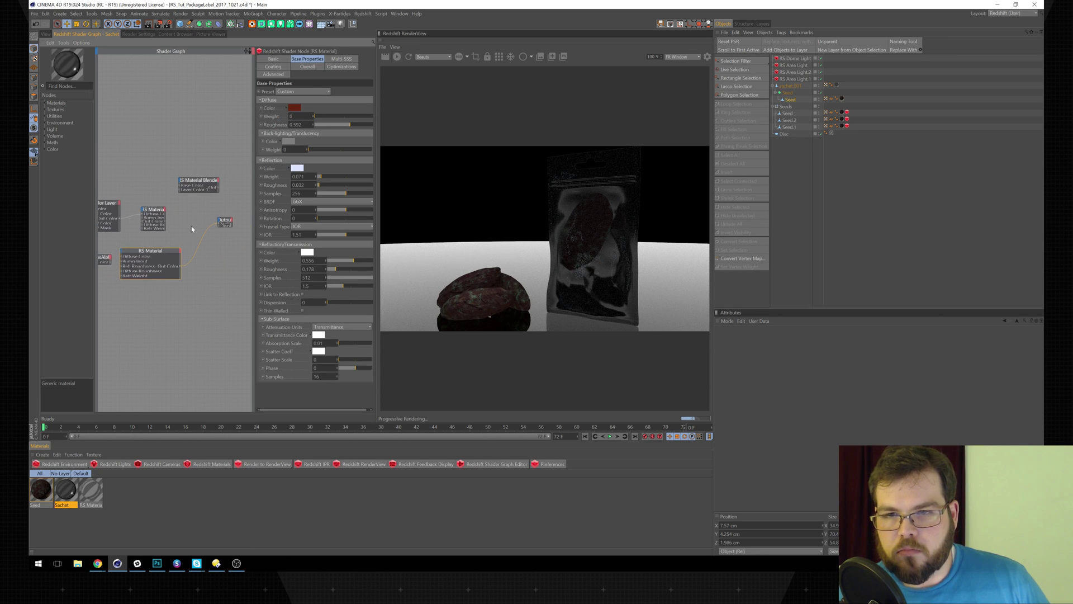
pyautogui.moveTo(151, 211)
pyautogui.mouseDown()
pyautogui.moveTo(170, 211)
pyautogui.moveTo(160, 211)
pyautogui.mouseUp()
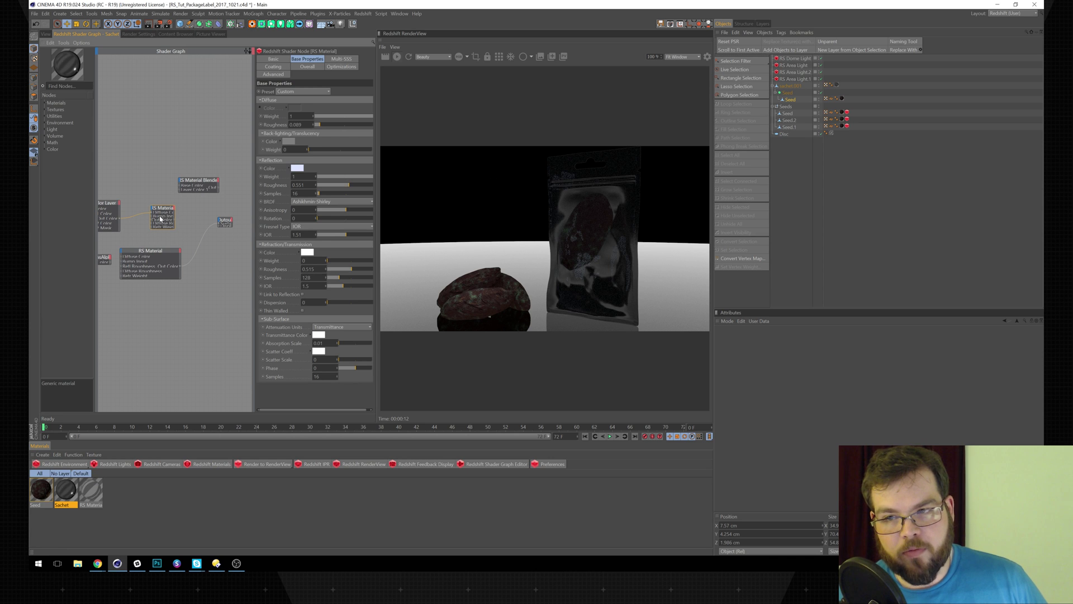
pyautogui.doubleClick(164, 209)
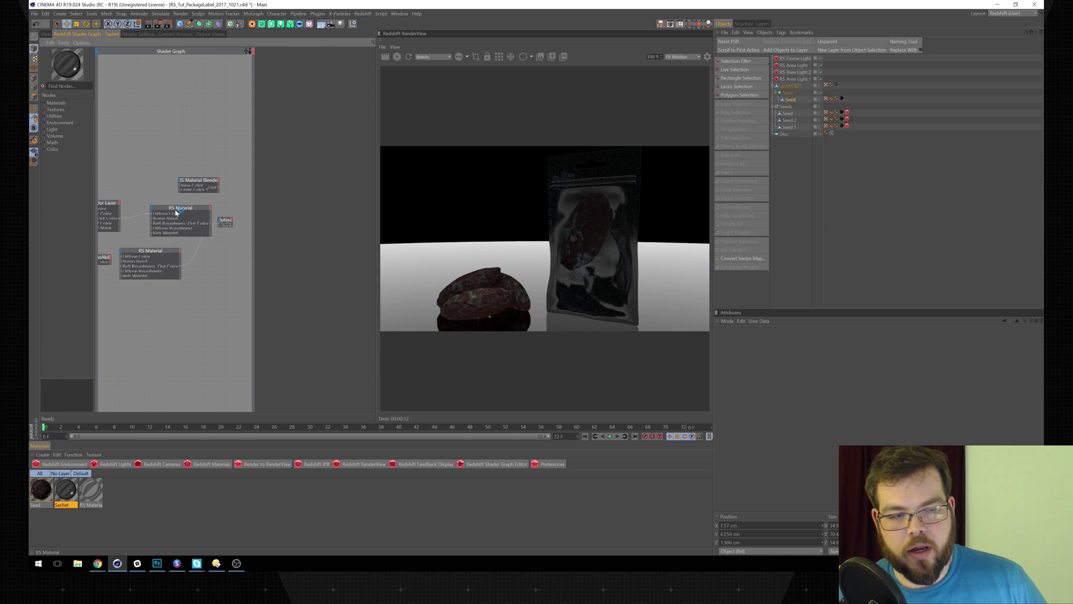
pyautogui.moveTo(168, 207); pyautogui.dragTo(214, 175)
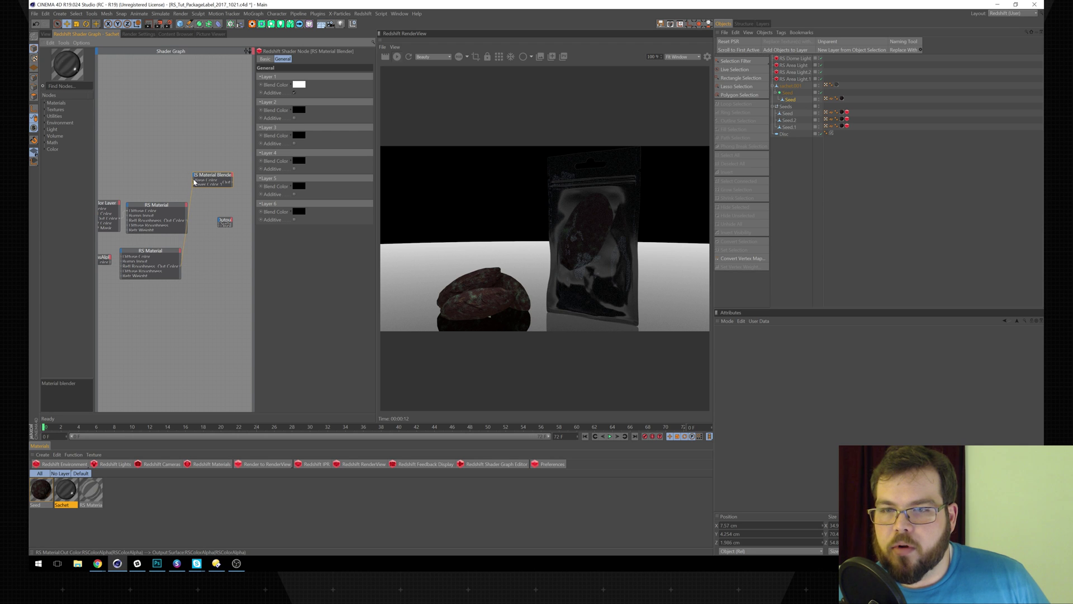
pyautogui.moveTo(194, 181); pyautogui.dragTo(195, 218)
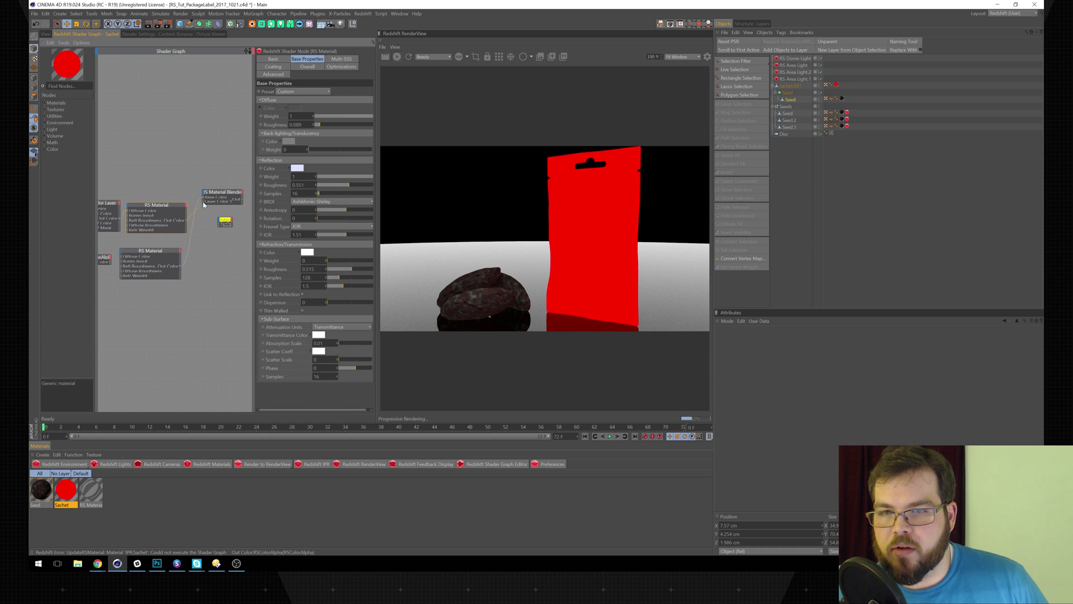
# - Connect the upper RS Material to the RS Material Blender's layer color 1 and the blender to the Output surface
pyautogui.click(242, 202)
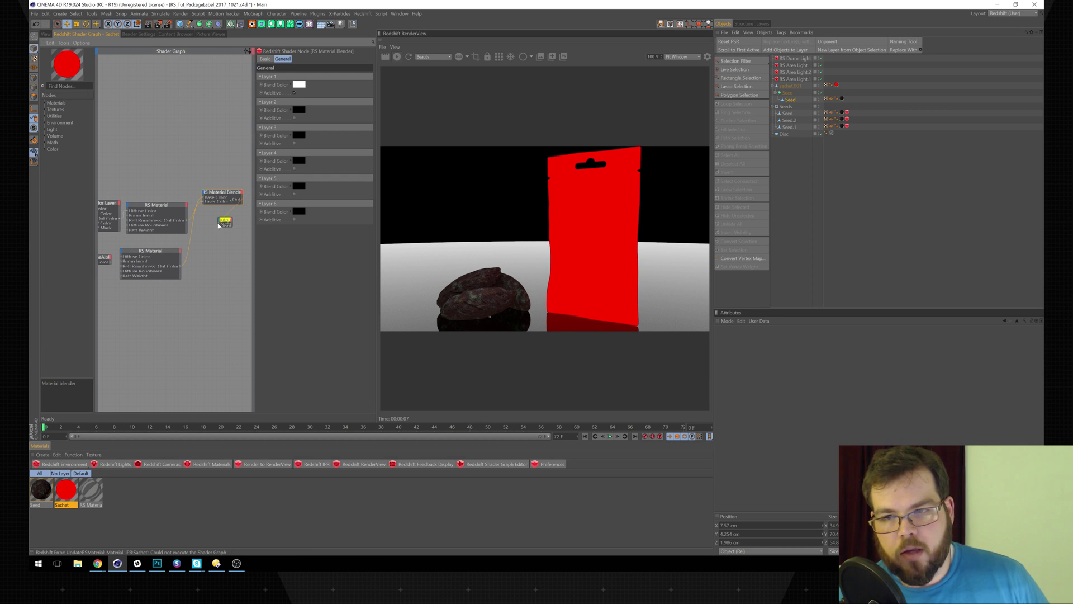
pyautogui.moveTo(224, 223); pyautogui.dragTo(229, 231)
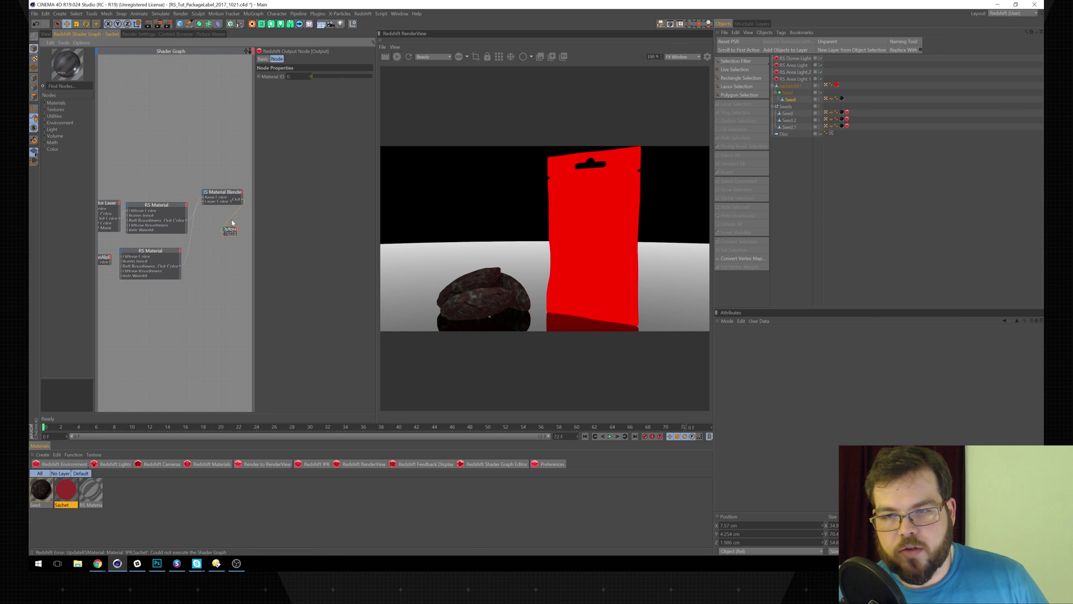
pyautogui.keyDown('alt'); pyautogui.moveTo(196, 217); pyautogui.dragTo(204, 218, button='right'); pyautogui.keyUp('alt')
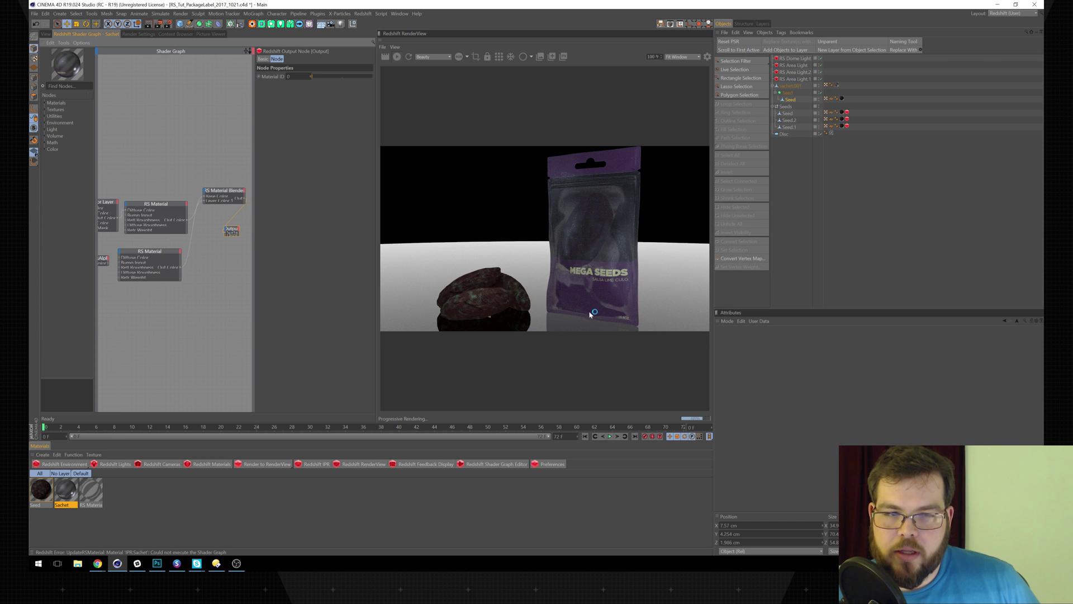
pyautogui.click(235, 190)
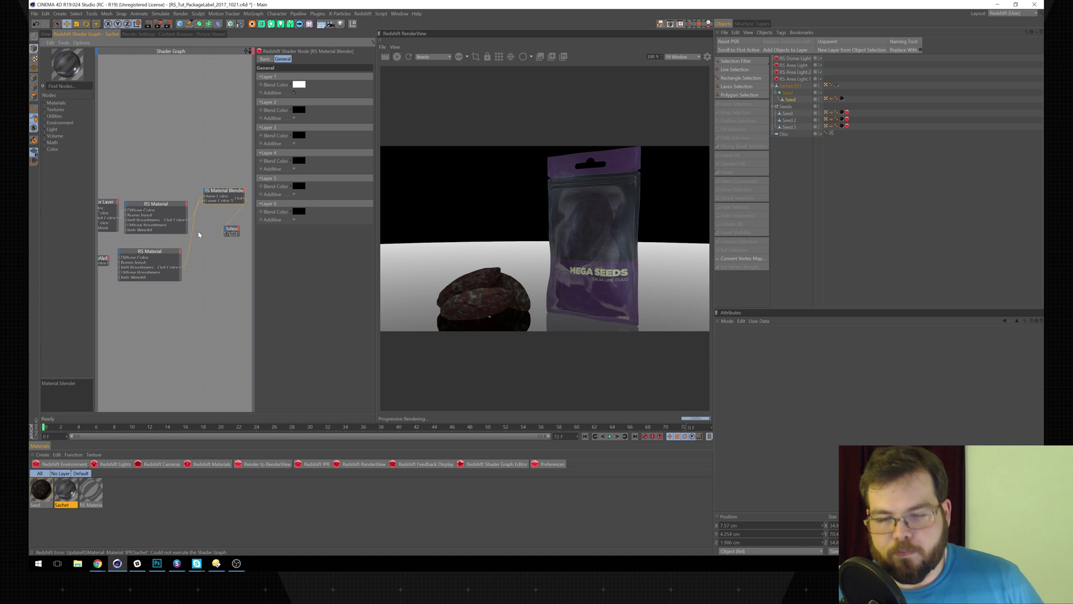
pyautogui.click(185, 244)
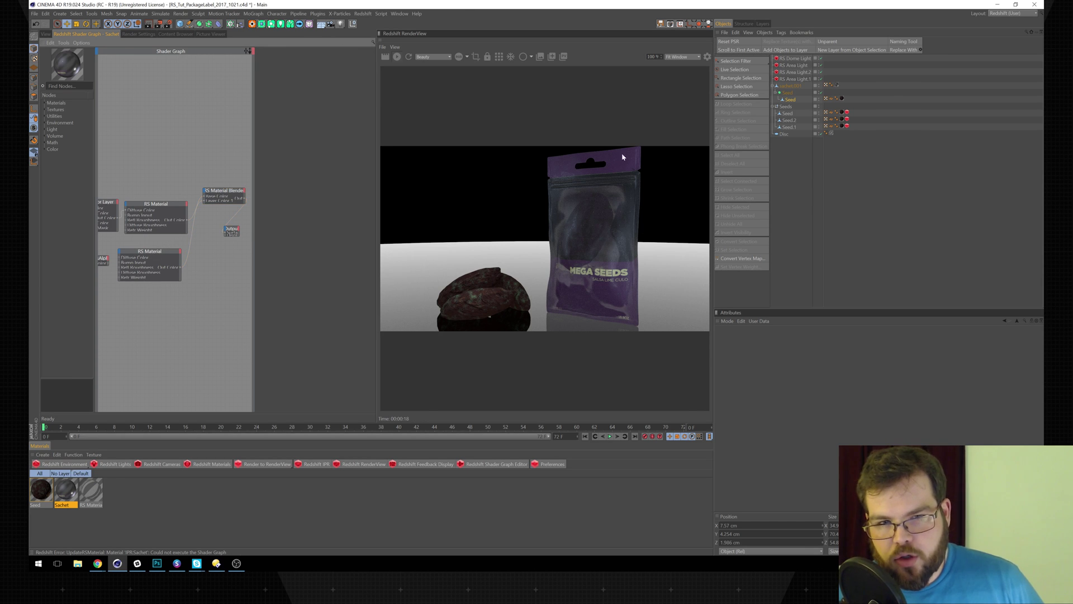
# - Select the TransAlpha texture node, switch to Photoshop to examine the label's transparent window area, and return to Cinema 4D
pyautogui.keyDown('alt'); pyautogui.moveTo(171, 261); pyautogui.dragTo(207, 254, button='middle'); pyautogui.keyUp('alt')
pyautogui.moveTo(139, 253); pyautogui.dragTo(119, 248)
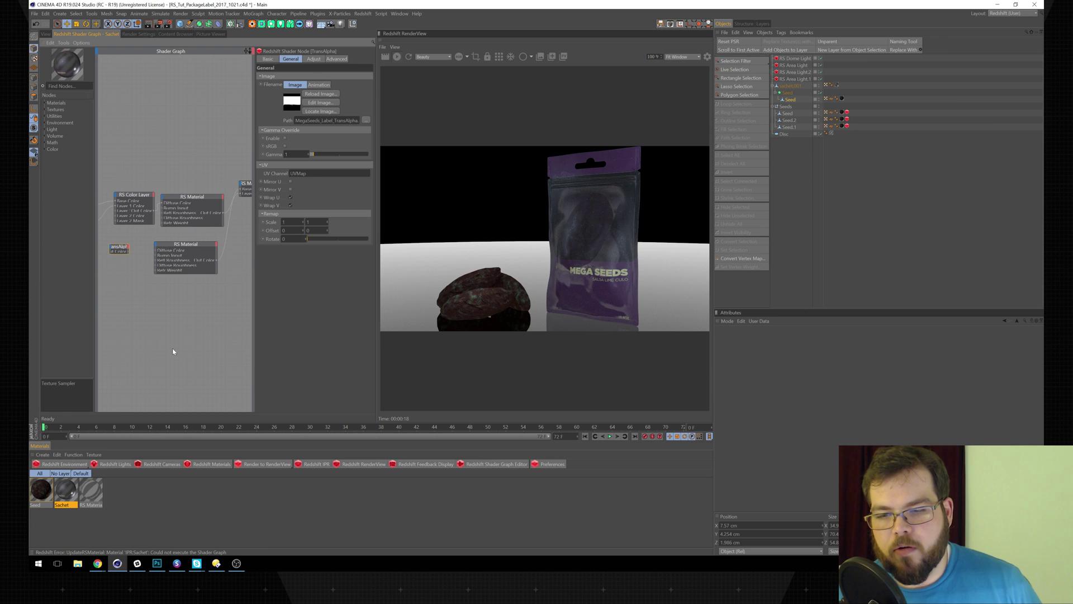
pyautogui.click(158, 563)
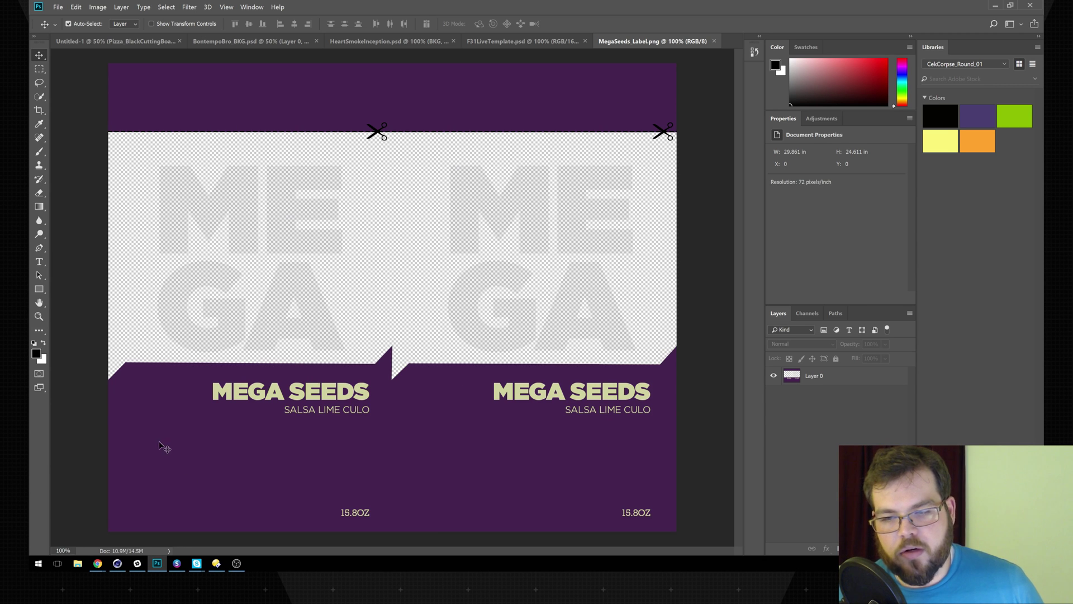
pyautogui.click(117, 563)
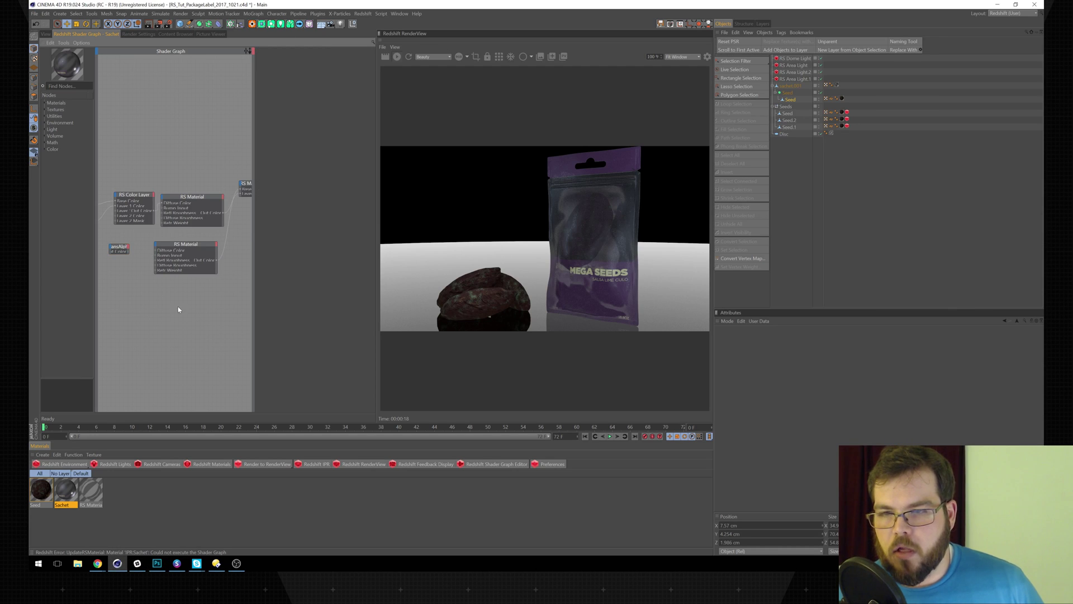
# - Connect the TransAlpha texture to the lower RS Material's refraction weight
pyautogui.click(128, 250)
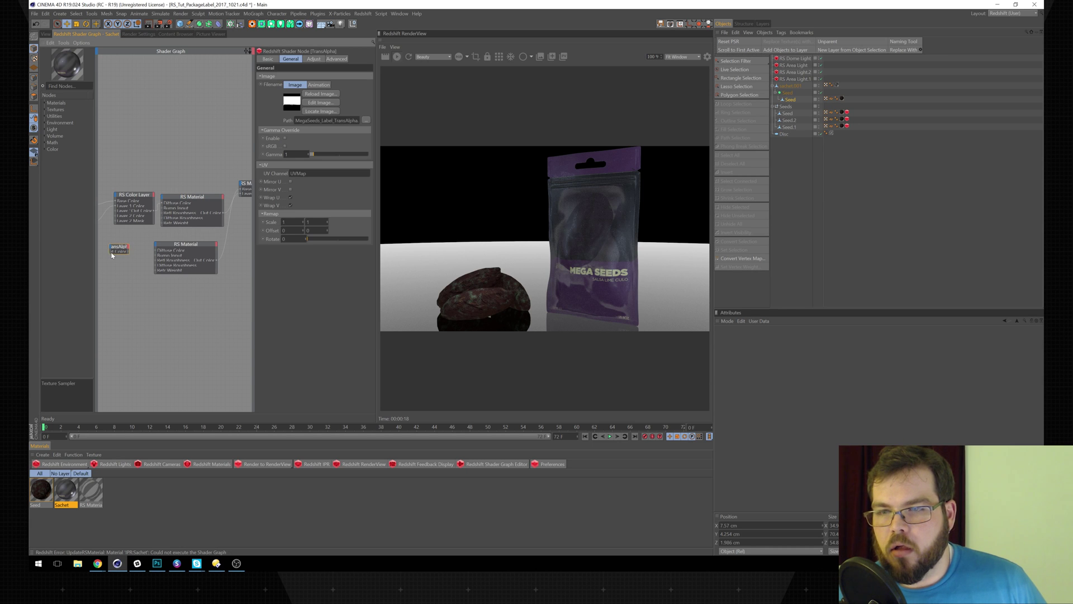
pyautogui.click(119, 250)
pyautogui.click(120, 250)
pyautogui.click(121, 250)
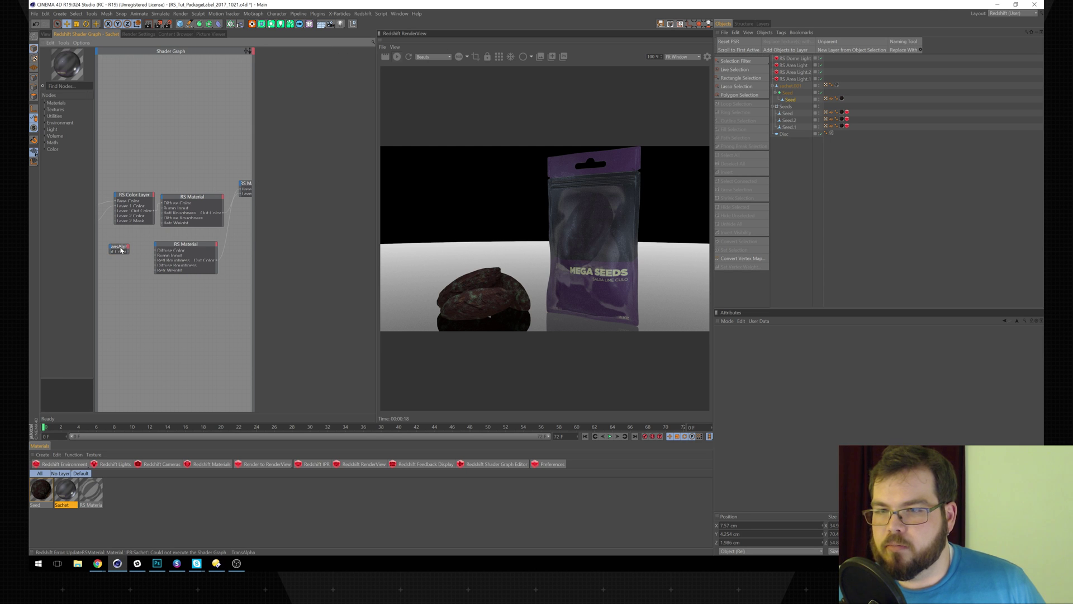
pyautogui.click(121, 250)
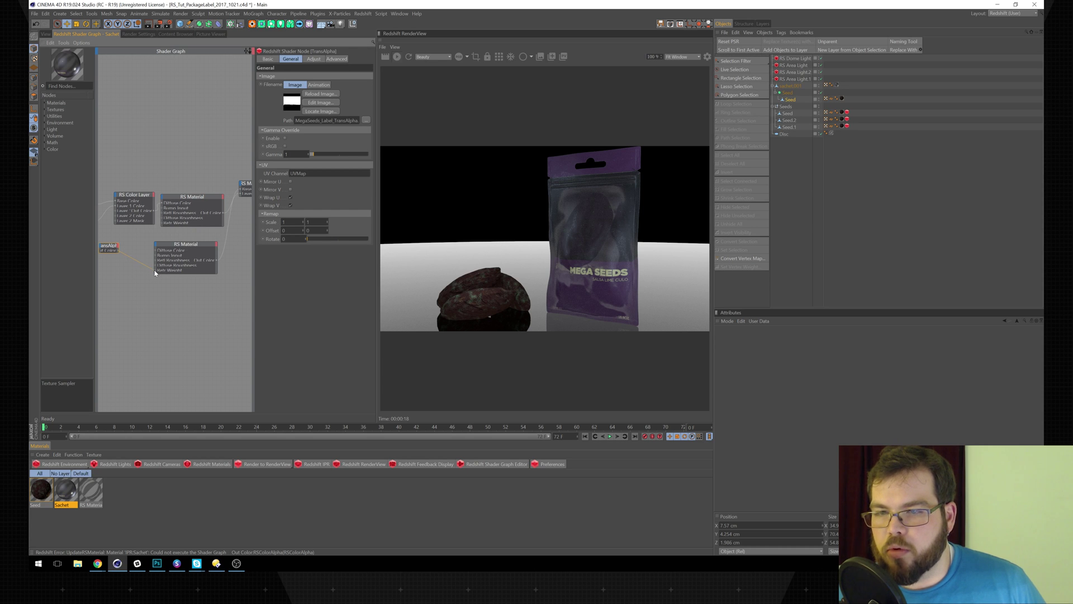
pyautogui.moveTo(156, 272); pyautogui.dragTo(157, 273)
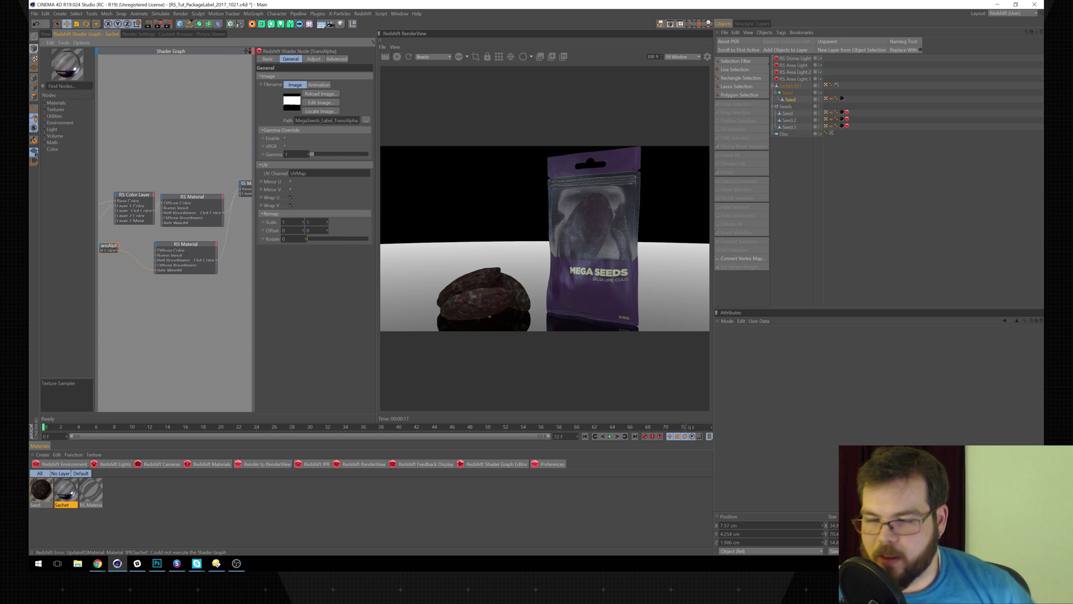
# - Move the RS Color Layer and upper RS Material nodes to tidy the shader graph, and return to the perspective view
pyautogui.moveTo(133, 199); pyautogui.dragTo(118, 197)
pyautogui.moveTo(195, 199); pyautogui.dragTo(181, 192)
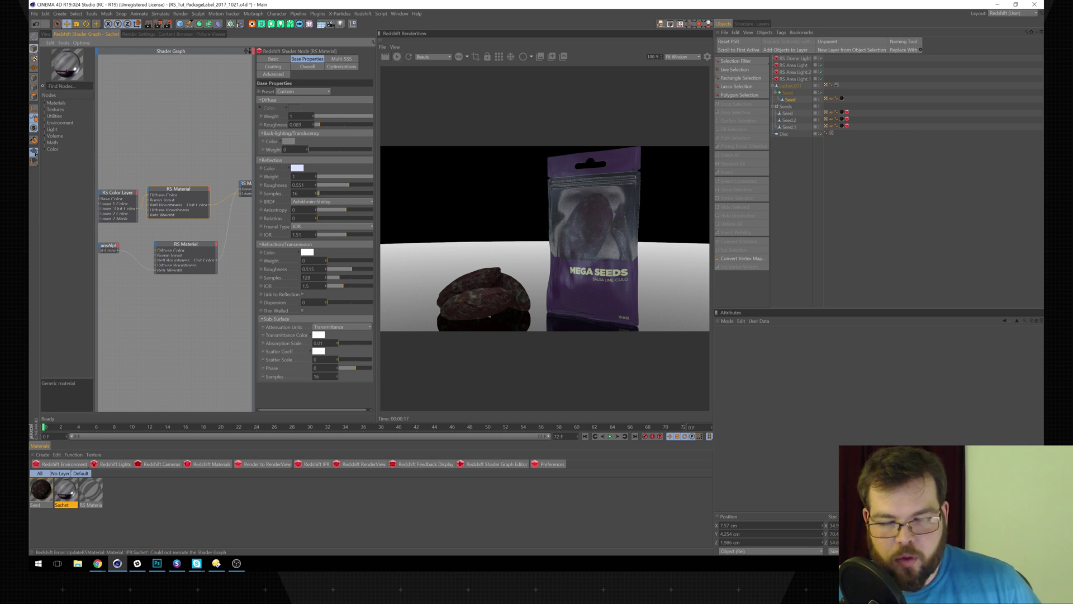
pyautogui.click(44, 34)
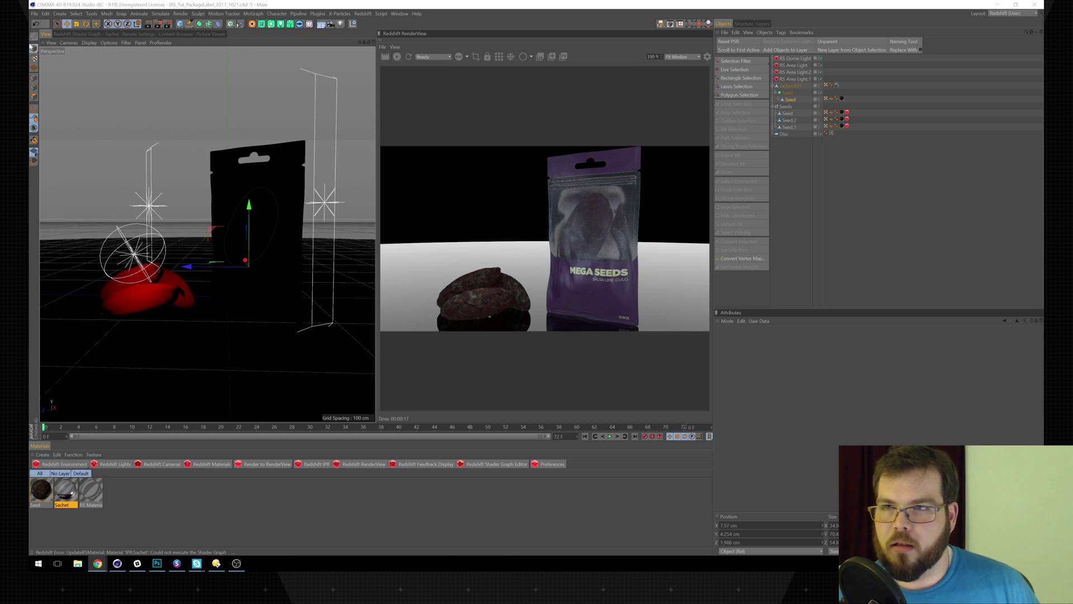
# - Load the soda can object preset from the Broadcast library's 3D Objects Packaging collection into the scene
pyautogui.click(33, 16)
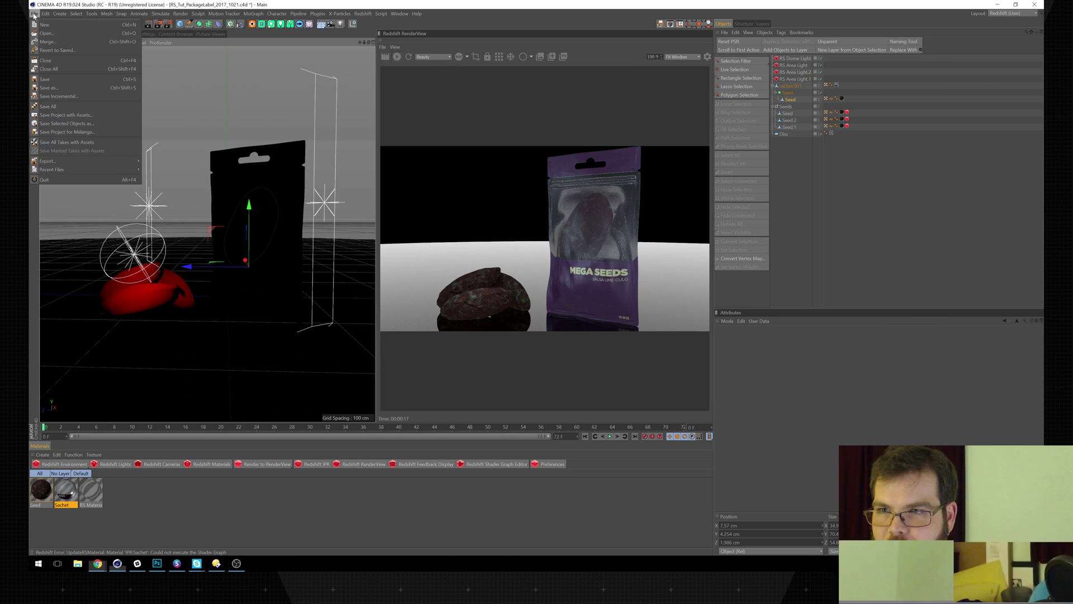
pyautogui.click(116, 2)
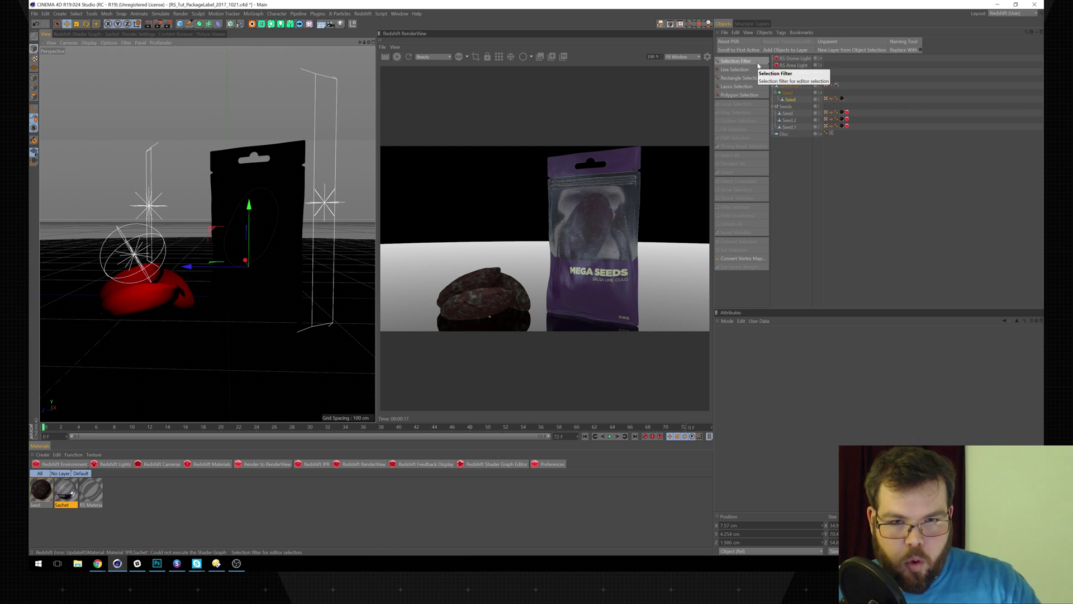
pyautogui.click(725, 33)
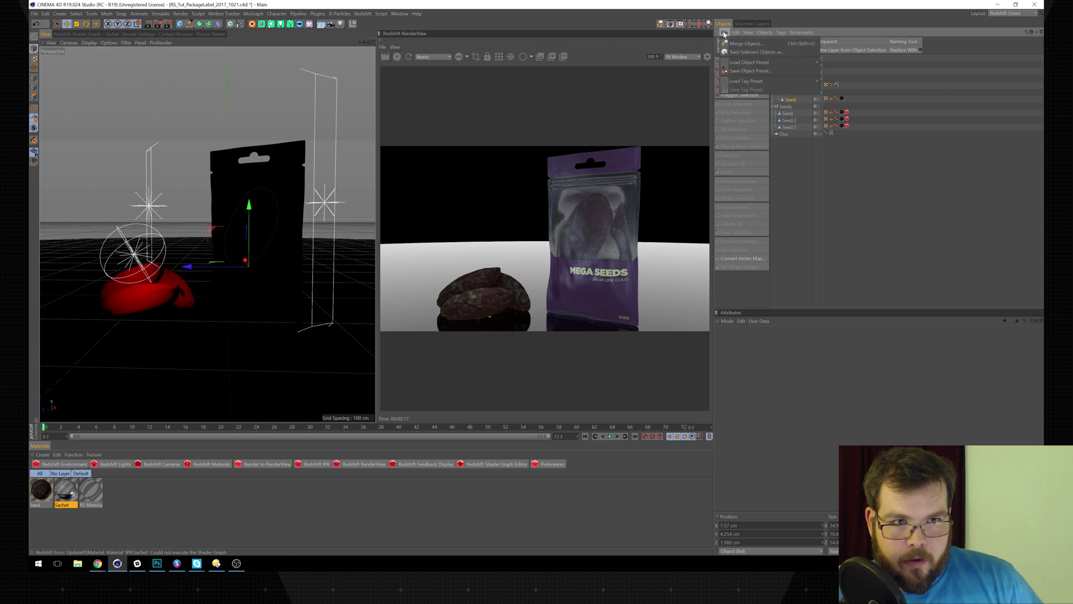
pyautogui.moveTo(790, 83)
pyautogui.moveTo(786, 63)
pyautogui.moveTo(834, 66)
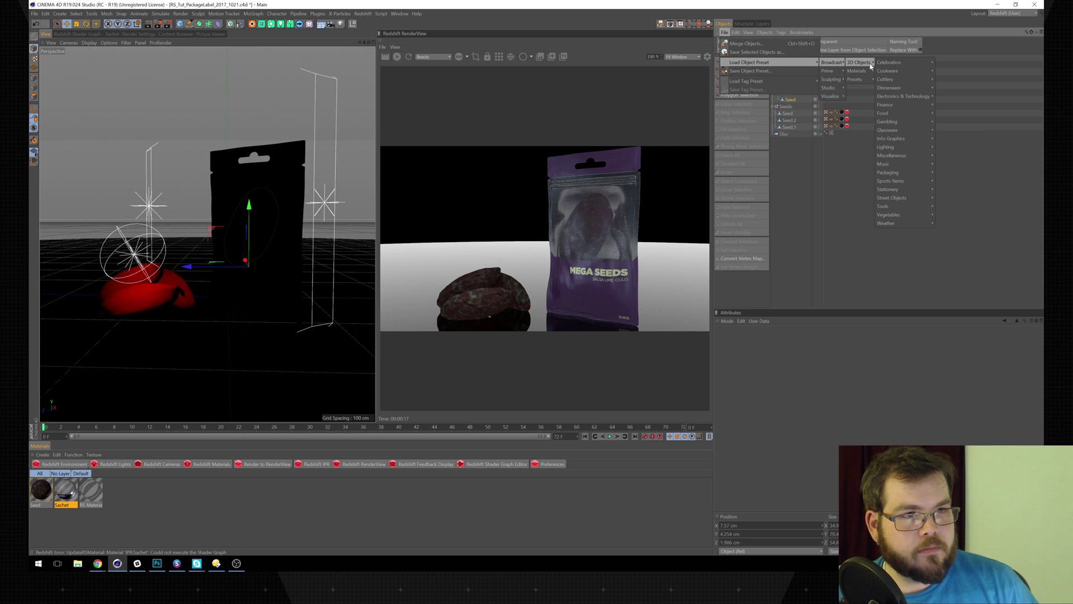
pyautogui.moveTo(922, 200)
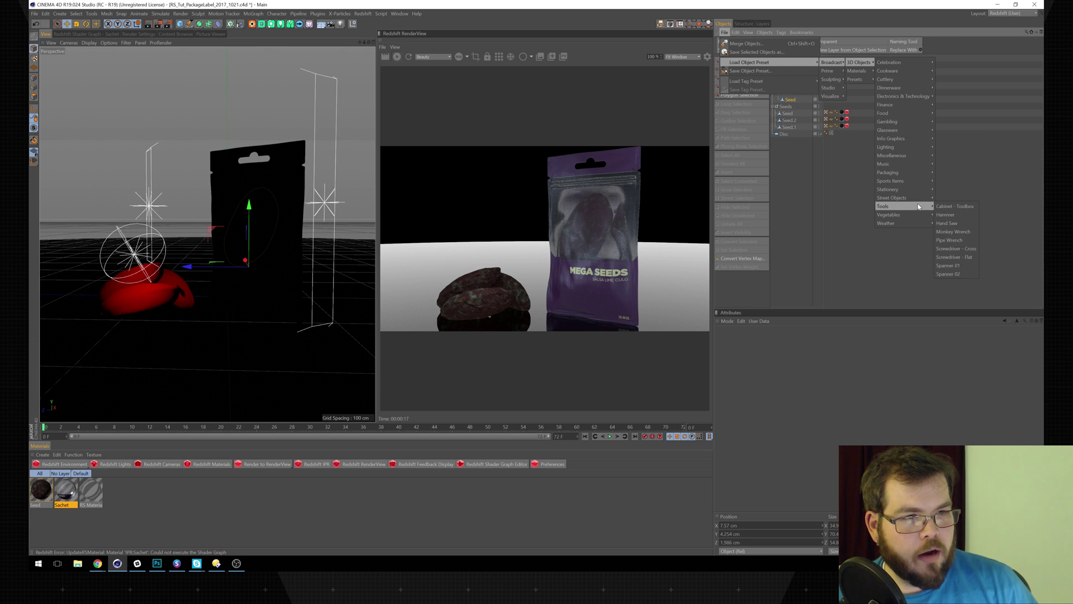
pyautogui.moveTo(917, 140)
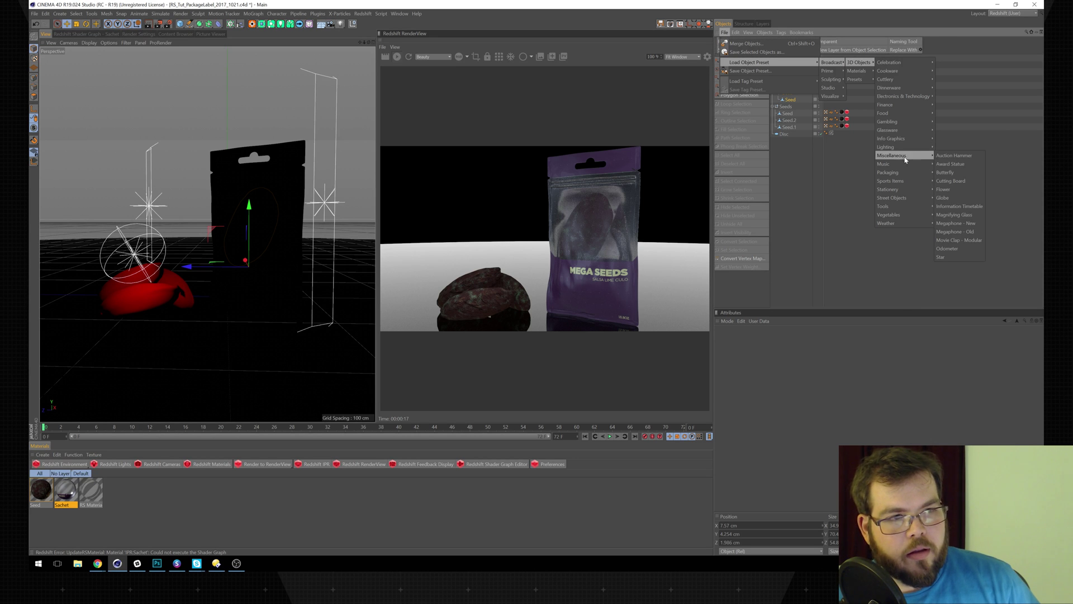
pyautogui.moveTo(907, 167)
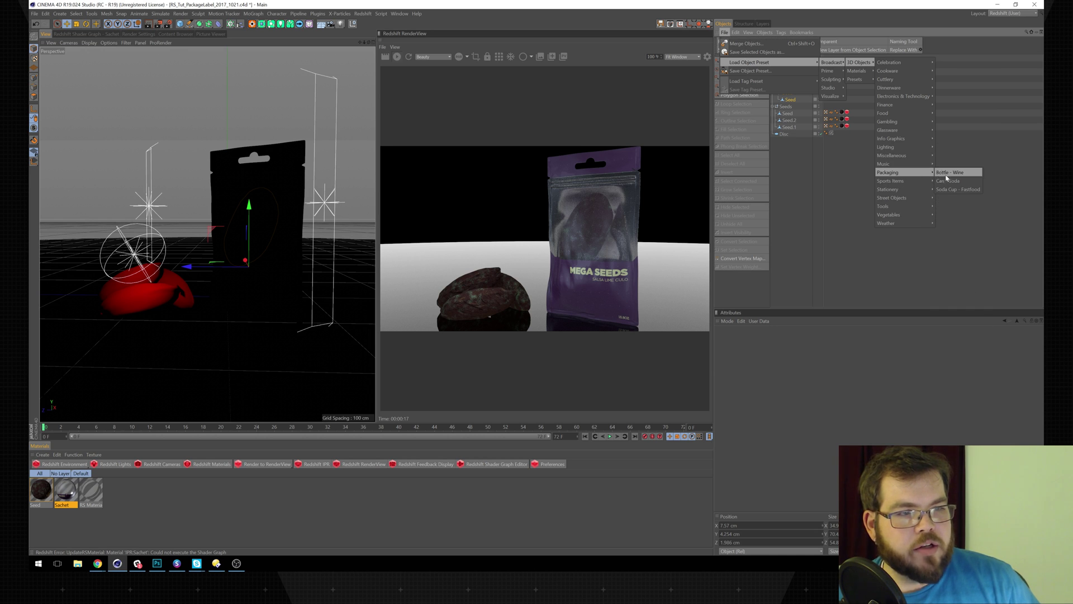
pyautogui.click(957, 183)
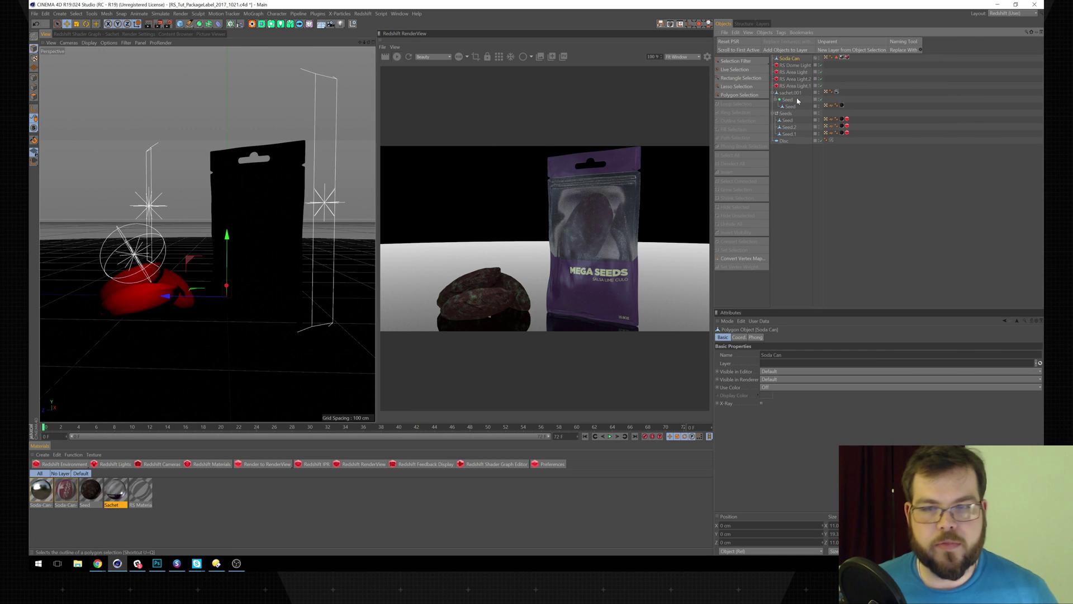
# - Place the Soda Can directly above the sachet in the object hierarchy and raise it to about 21.3 cm in Y
pyautogui.moveTo(789, 59); pyautogui.dragTo(790, 87)
pyautogui.moveTo(235, 238); pyautogui.dragTo(235, 224)
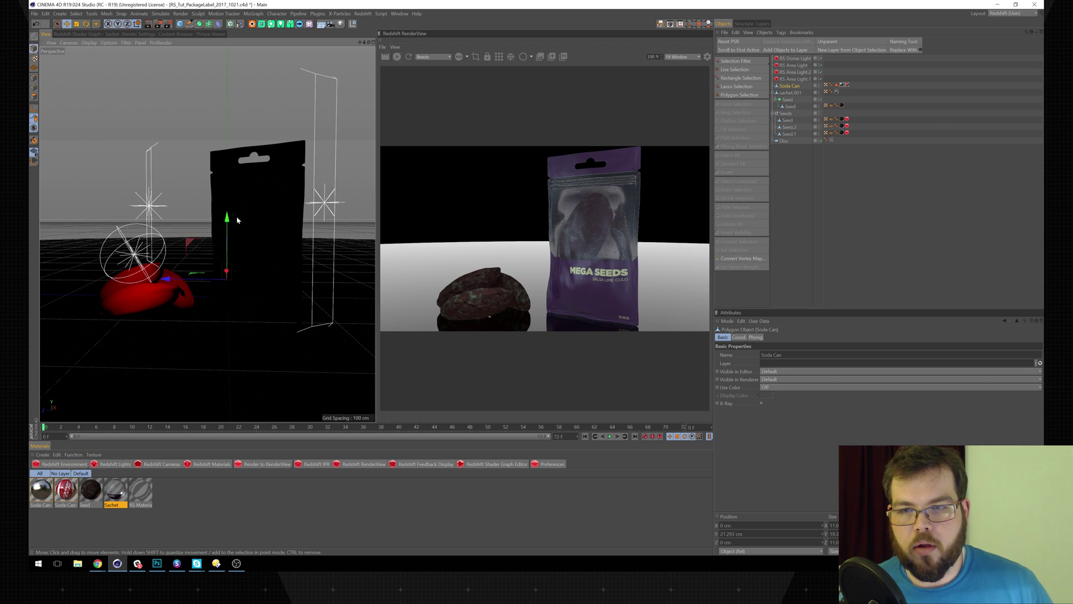
# - Hide the sachet, the seeds and the disc in both editor and render, and collapse their hierarchies
pyautogui.keyDown('shift'); pyautogui.click(783, 140); pyautogui.keyUp('shift')
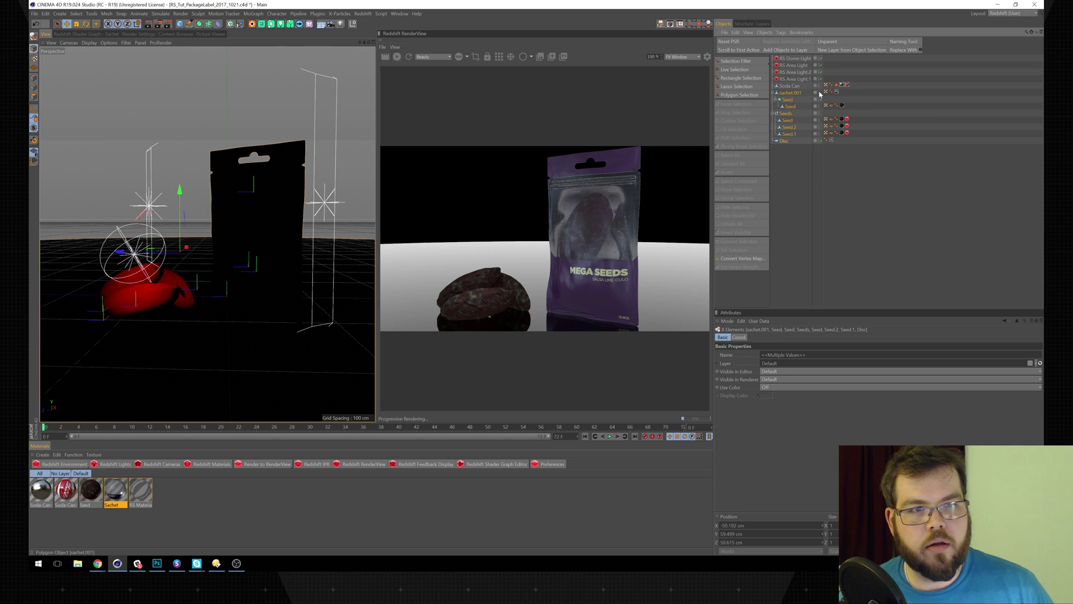
pyautogui.keyDown('ctrl'); pyautogui.click(820, 133); pyautogui.keyUp('ctrl')
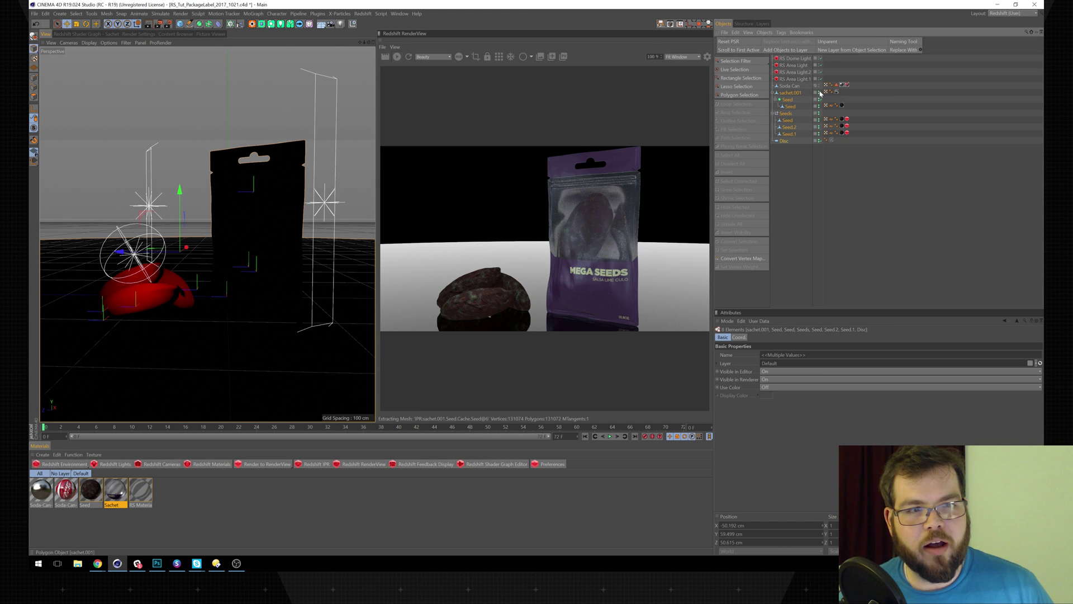
pyautogui.keyDown('ctrl'); pyautogui.click(819, 139); pyautogui.keyUp('ctrl')
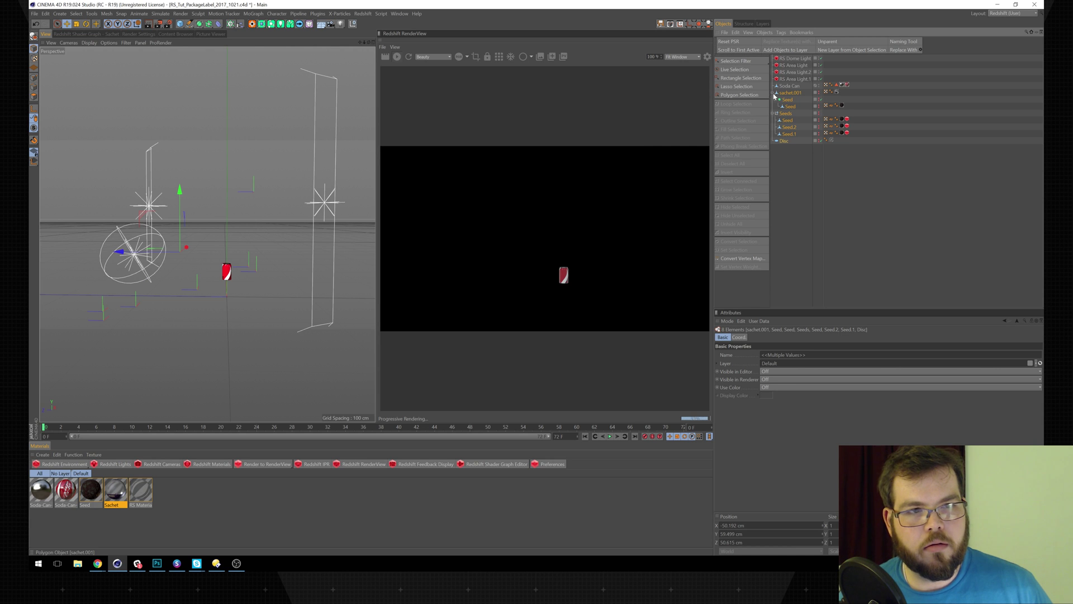
pyautogui.click(774, 93)
pyautogui.click(773, 100)
# - Select the Soda Can and frame it whole in the perspective view, orbited so the logo faces the render camera
pyautogui.click(790, 86)
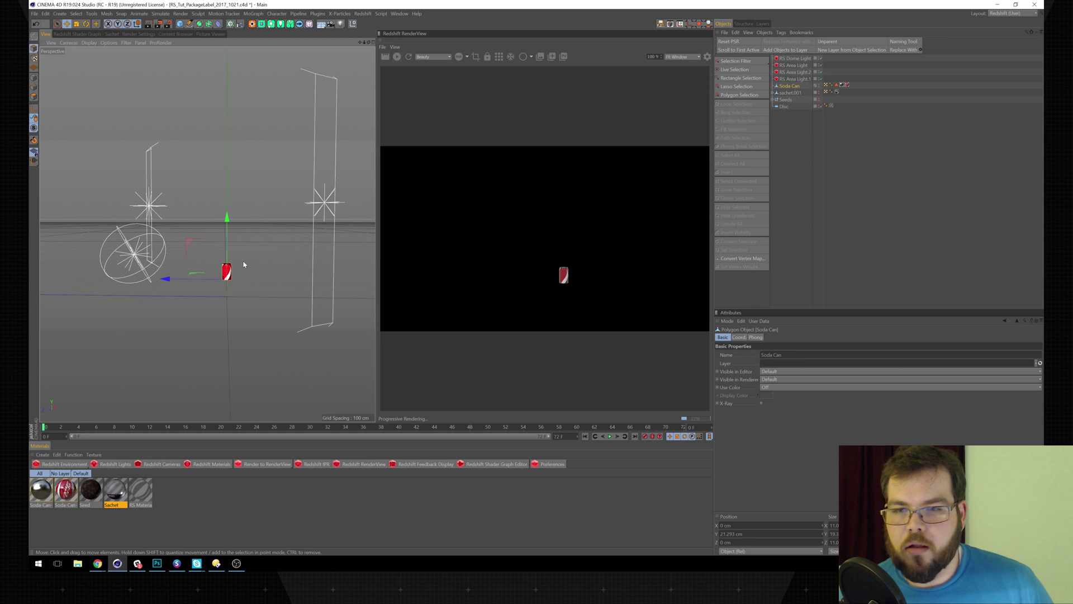
pyautogui.press('o')
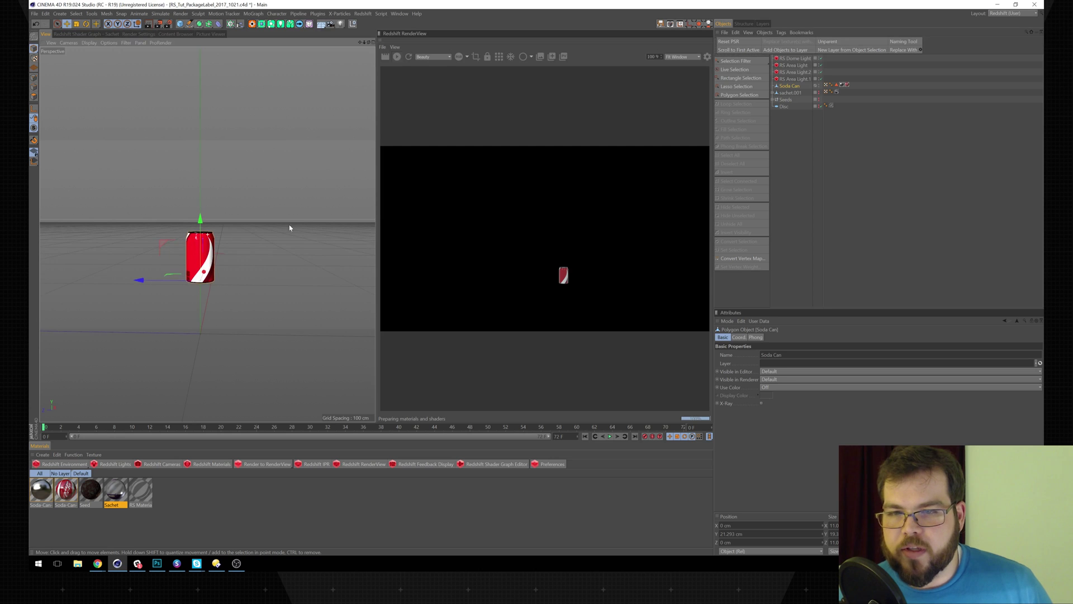
pyautogui.scroll(10, 289, 228)
pyautogui.scroll(-8, 244, 228)
pyautogui.keyDown('alt'); pyautogui.moveTo(197, 232); pyautogui.dragTo(331, 242); pyautogui.keyUp('alt')
pyautogui.keyDown('alt'); pyautogui.moveTo(235, 237); pyautogui.dragTo(242, 216); pyautogui.keyUp('alt')
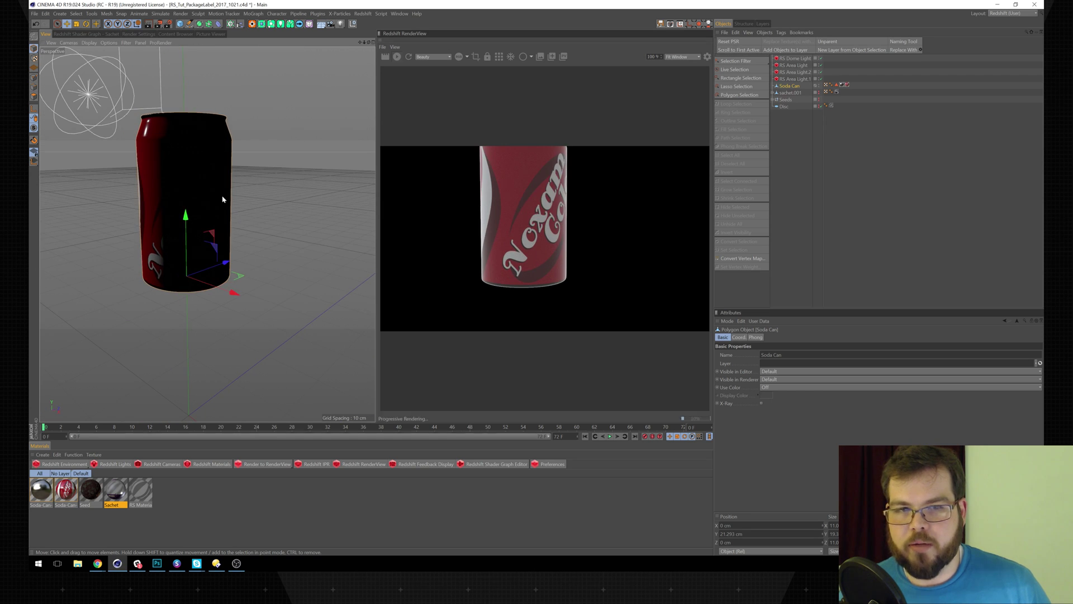
pyautogui.keyDown('alt'); pyautogui.moveTo(223, 199); pyautogui.dragTo(208, 216, button='right'); pyautogui.keyUp('alt')
pyautogui.keyDown('alt'); pyautogui.moveTo(209, 216); pyautogui.dragTo(207, 227, button='middle'); pyautogui.keyUp('alt')
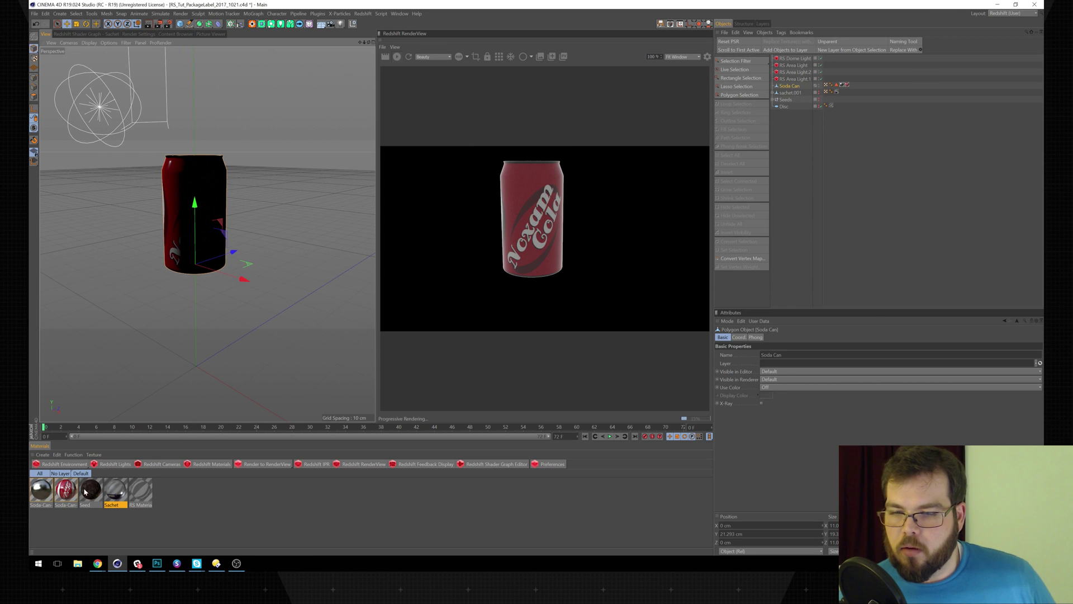
# - Create a new Redshift material and assign it to the Soda Can
pyautogui.click(66, 491)
pyautogui.click(184, 491)
pyautogui.click(208, 464)
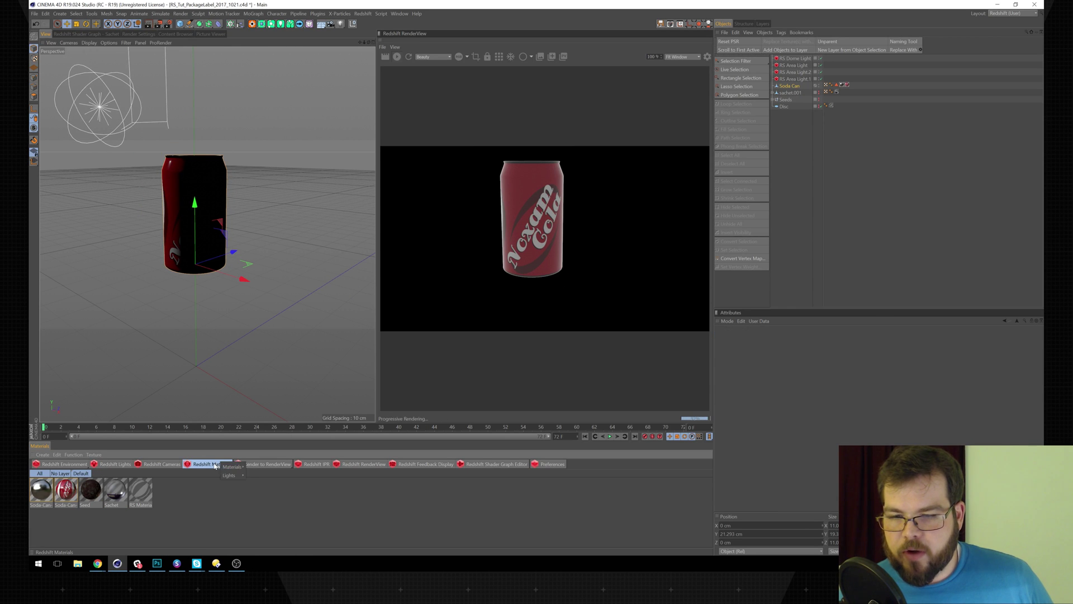
pyautogui.click(259, 467)
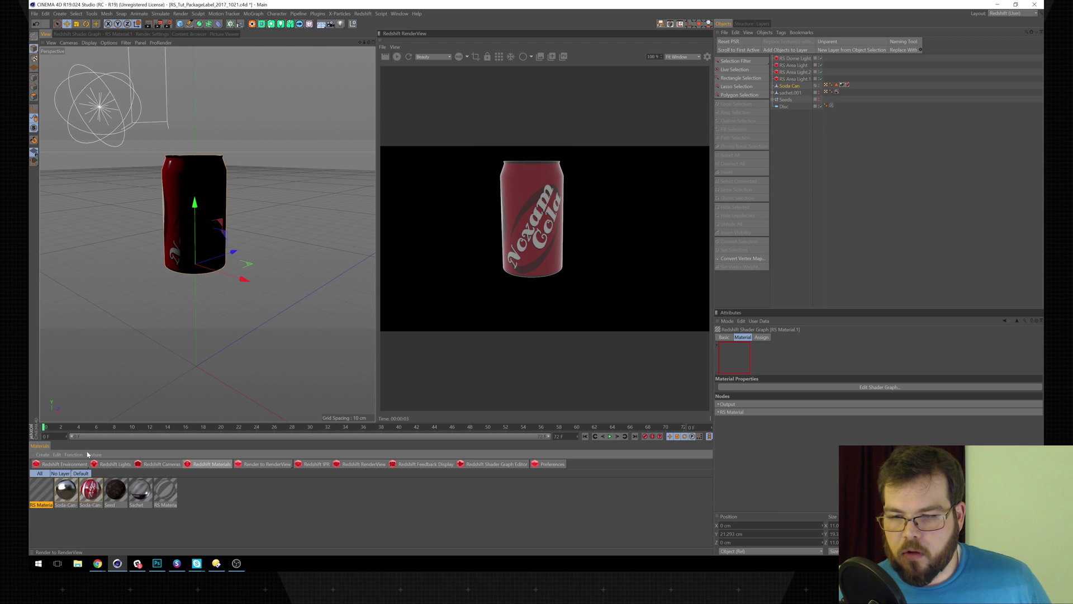
pyautogui.moveTo(47, 491); pyautogui.dragTo(791, 87)
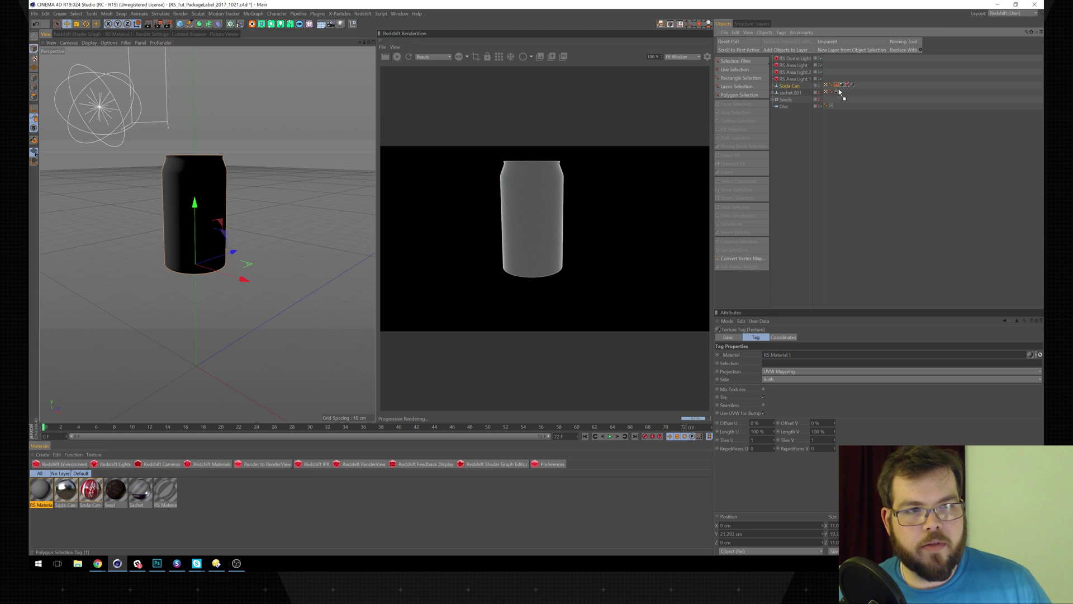
# - Restrict the new material's texture tag to polygon selection 1 and set its projection to Cylindrical
pyautogui.moveTo(824, 288); pyautogui.dragTo(787, 366)
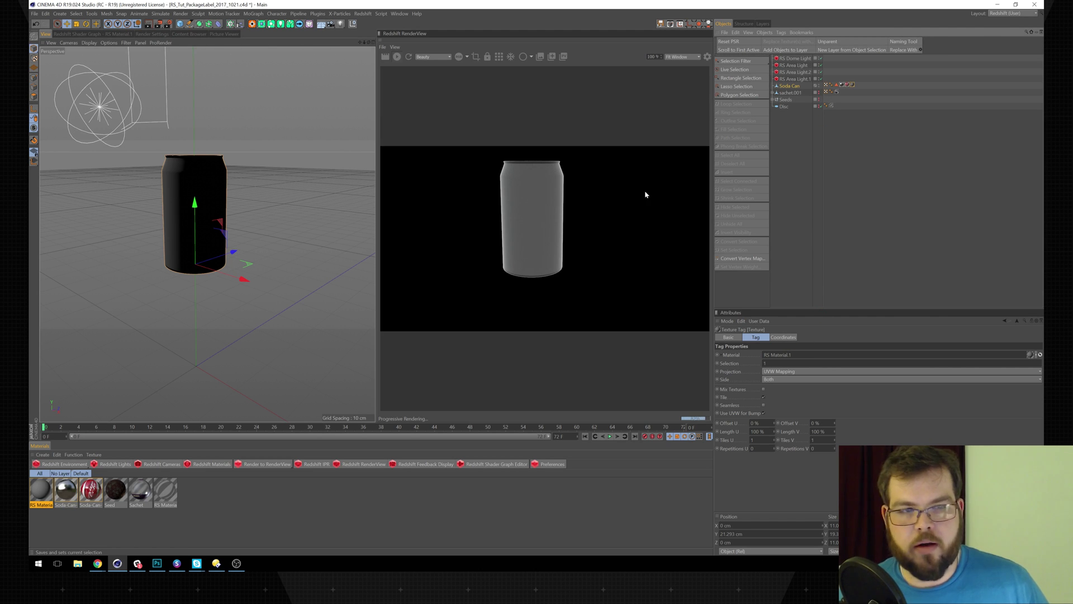
pyautogui.click(803, 372)
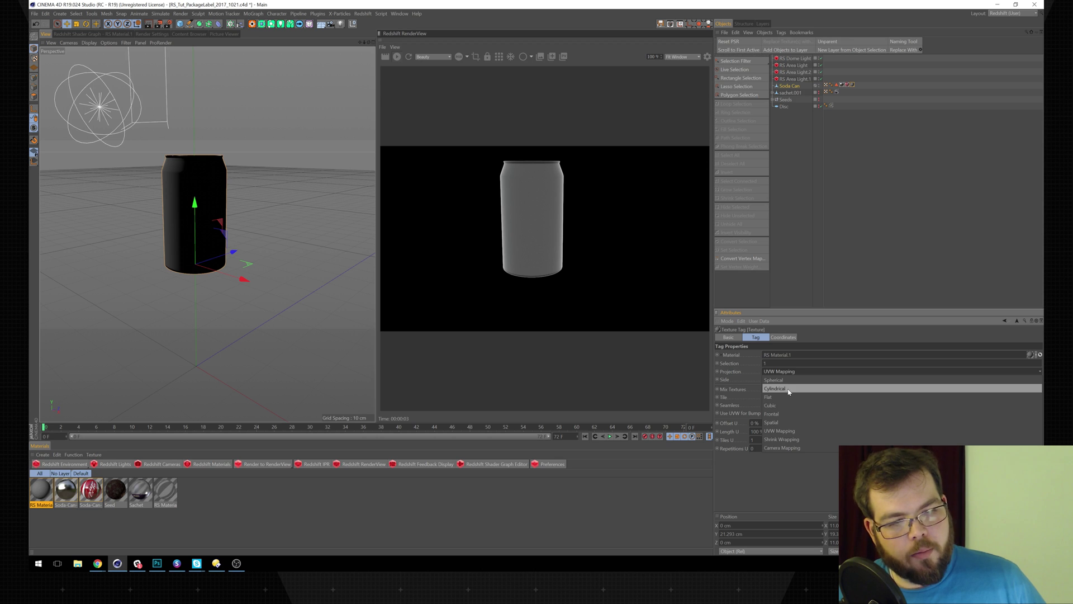
pyautogui.click(789, 389)
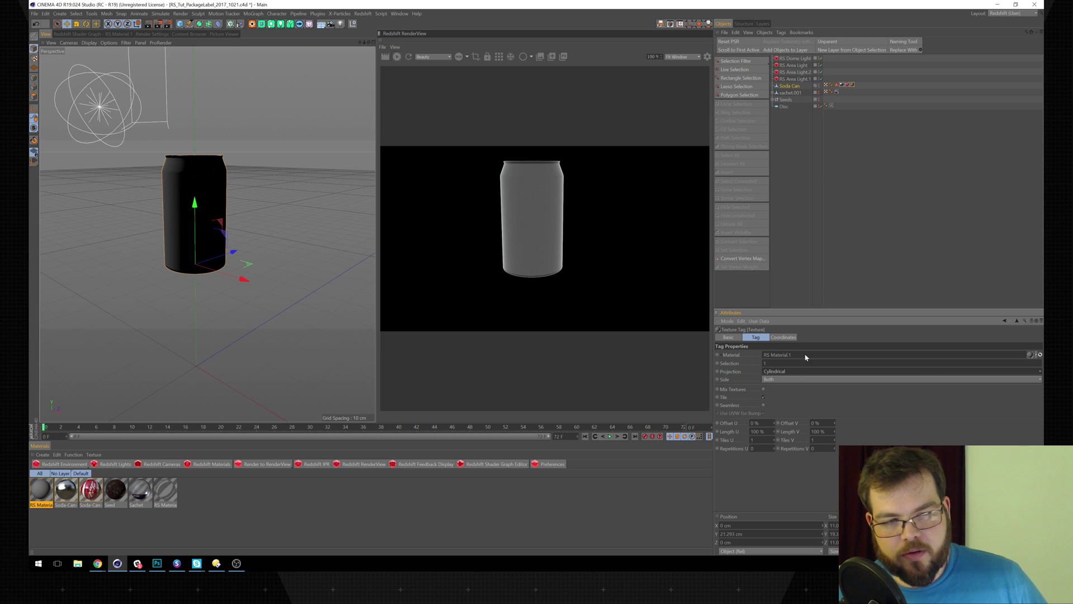
# - Open the bitmap shader of the original Soda Can label material and copy its image file path
pyautogui.click(90, 491)
pyautogui.click(858, 442)
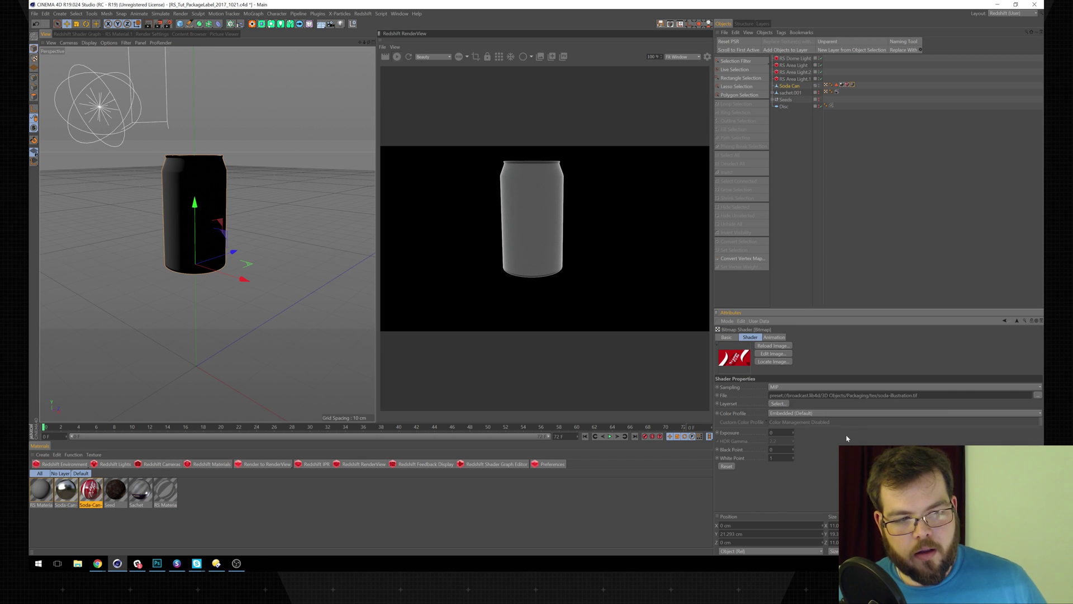
pyautogui.moveTo(918, 395); pyautogui.dragTo(770, 396)
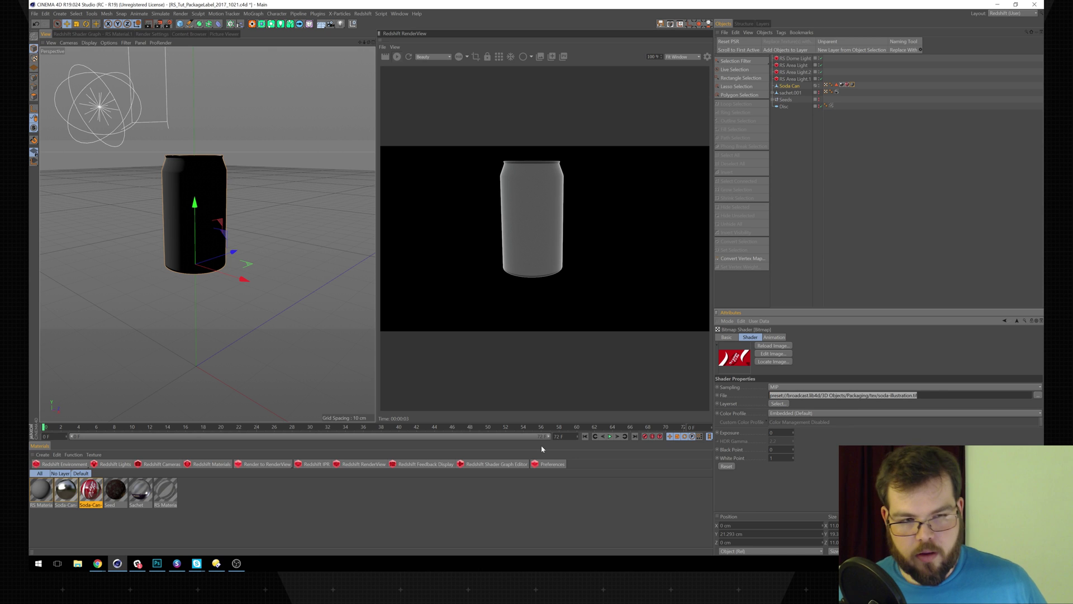
pyautogui.click(461, 509)
# - In RS Material 1's shader graph, add a Texture node using soda-illustration.tif and connect it to the material's diffuse color
pyautogui.click(42, 489)
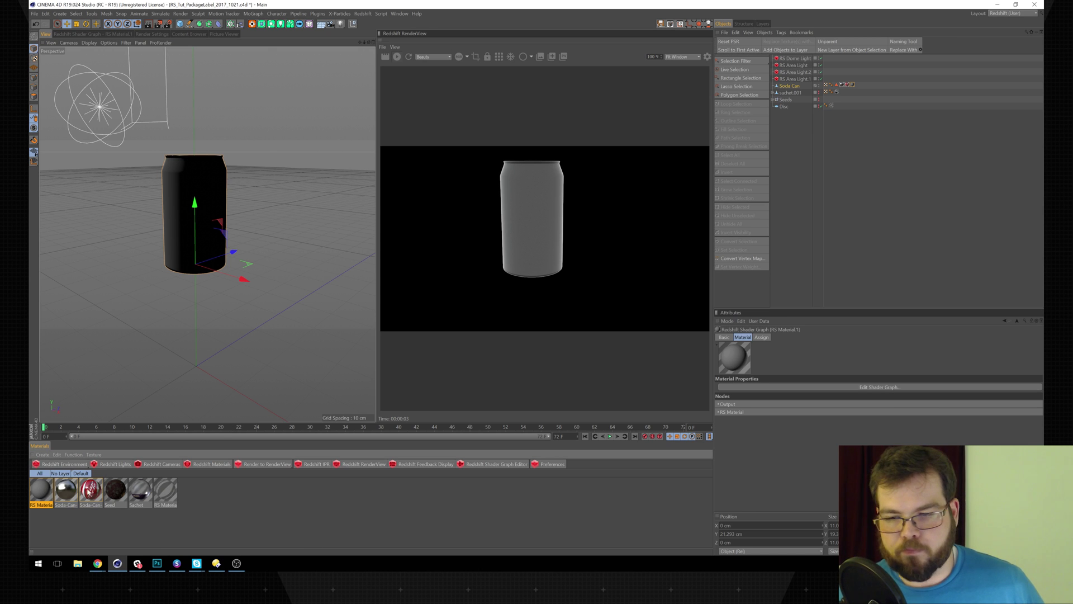
pyautogui.click(95, 35)
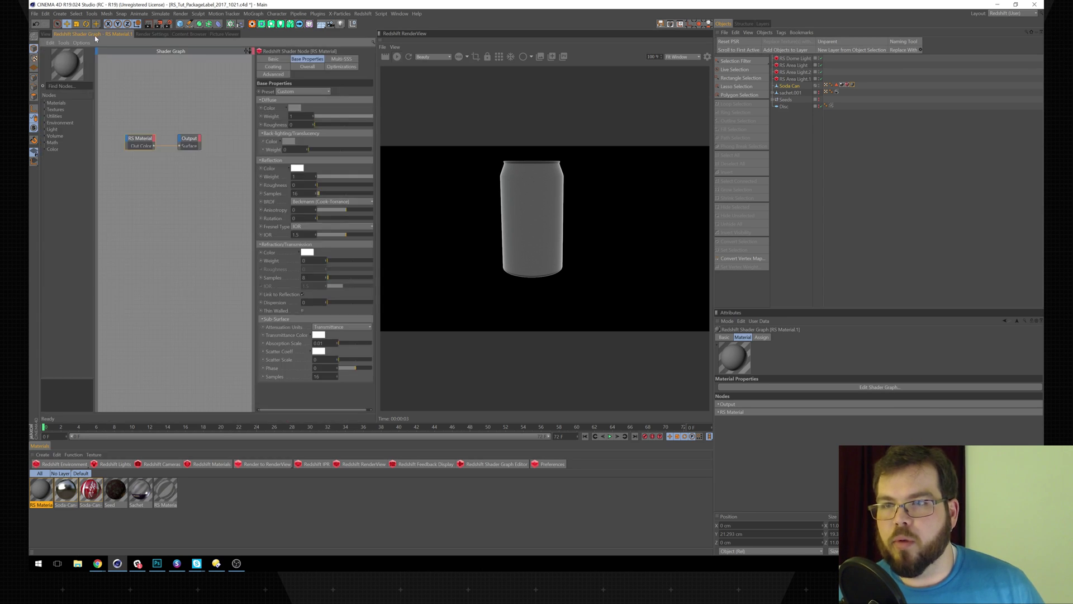
pyautogui.click(68, 86)
pyautogui.write('text')
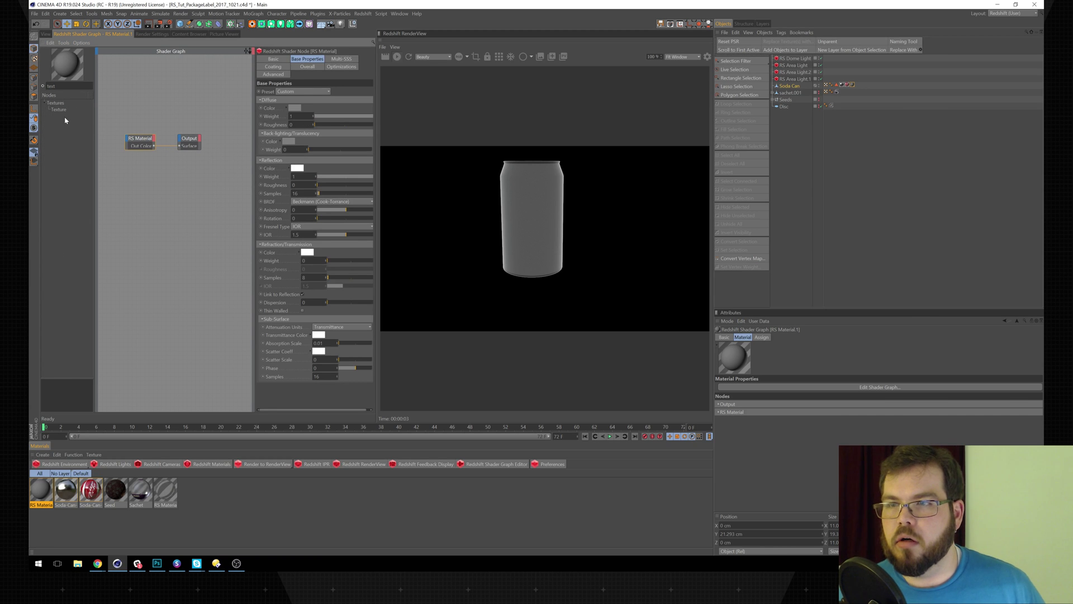
pyautogui.moveTo(65, 121); pyautogui.dragTo(128, 139)
pyautogui.moveTo(136, 143)
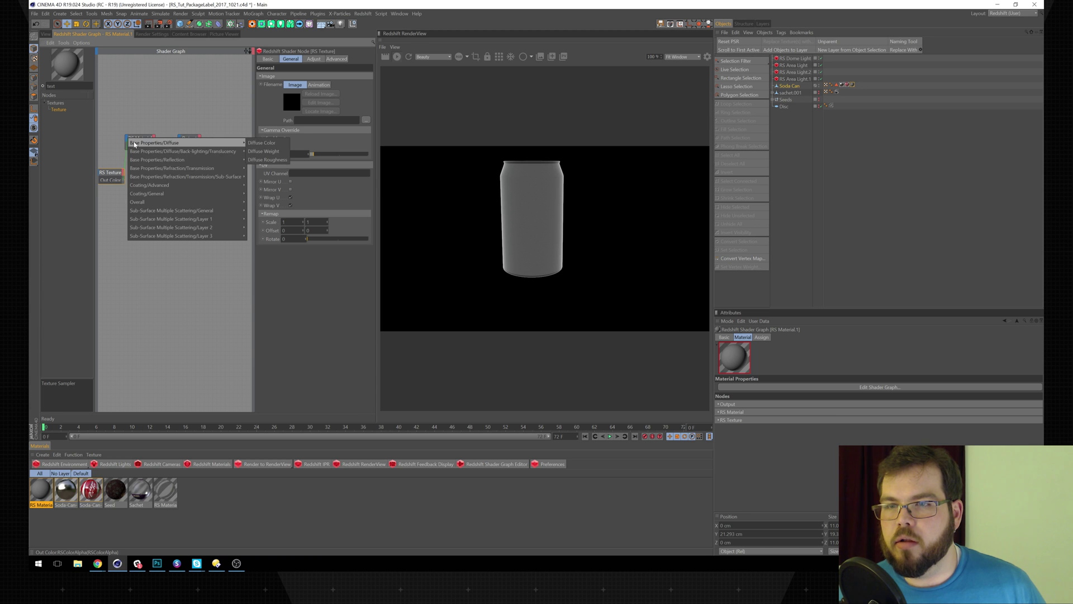
pyautogui.click(272, 143)
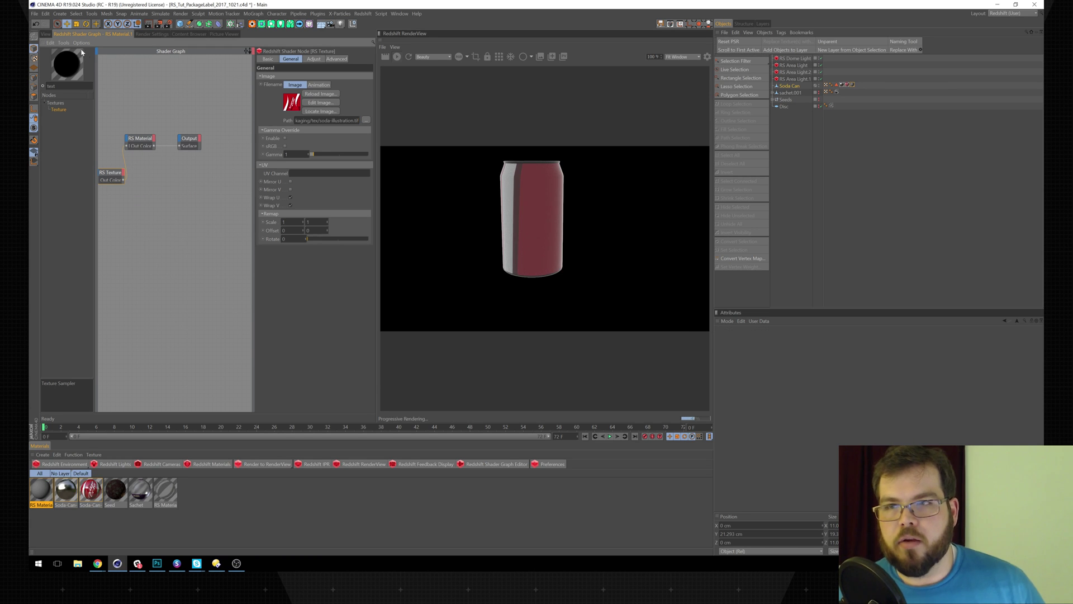
# - Delete the original label material's texture tag from the Soda Can and inspect the RS Material 1 label mapping around the can
pyautogui.click(44, 34)
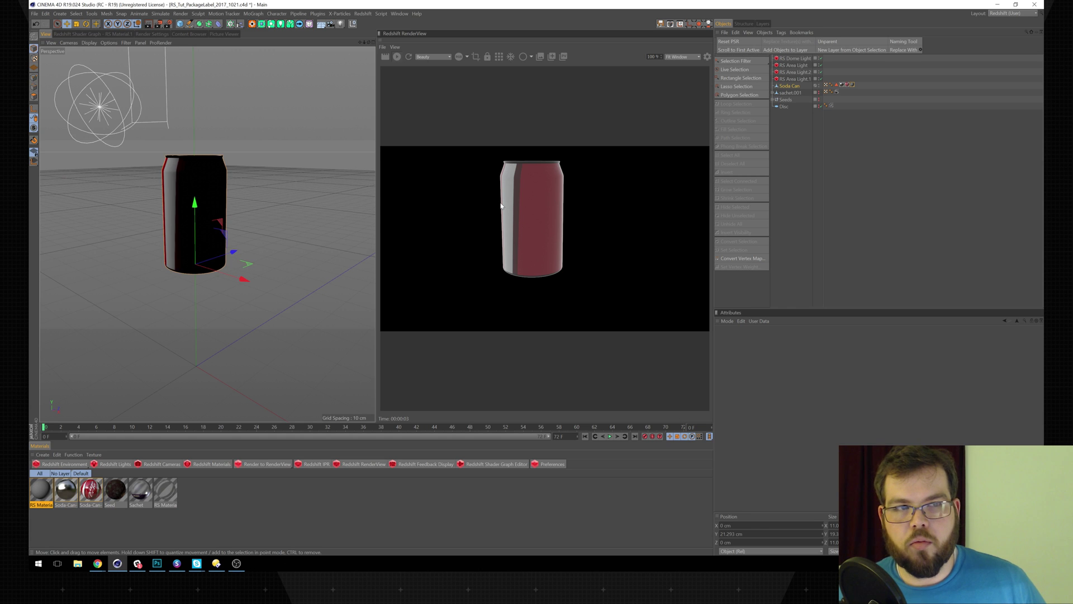
pyautogui.click(844, 93)
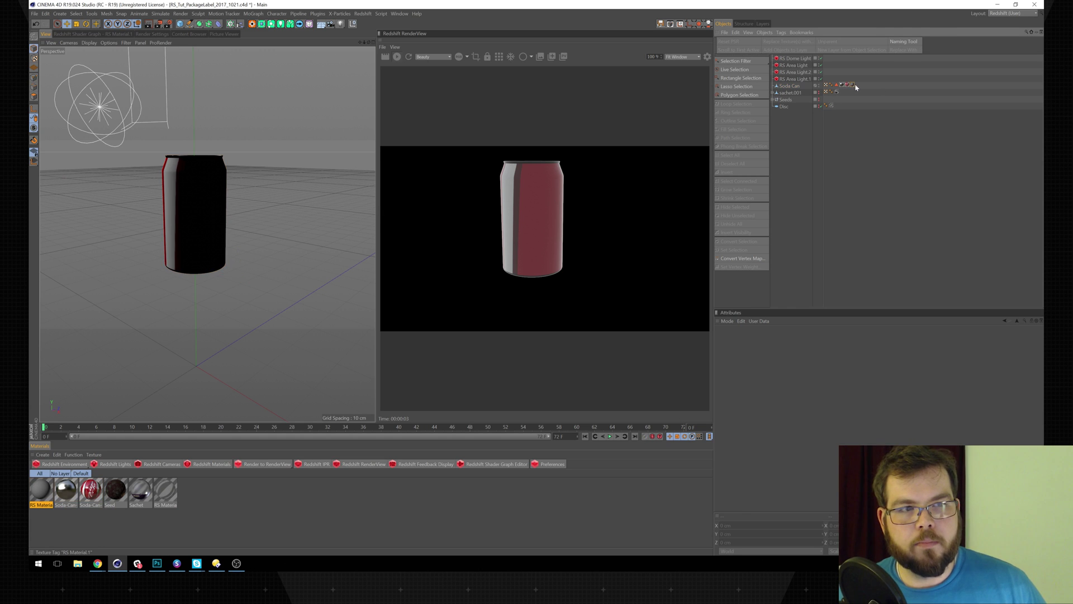
pyautogui.click(852, 85)
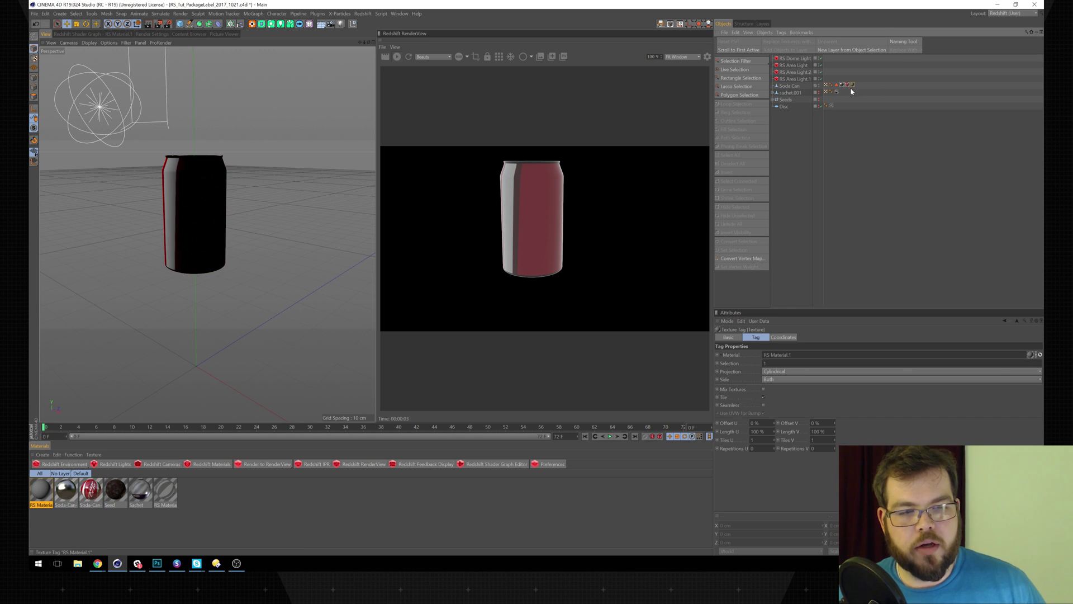
pyautogui.click(891, 80)
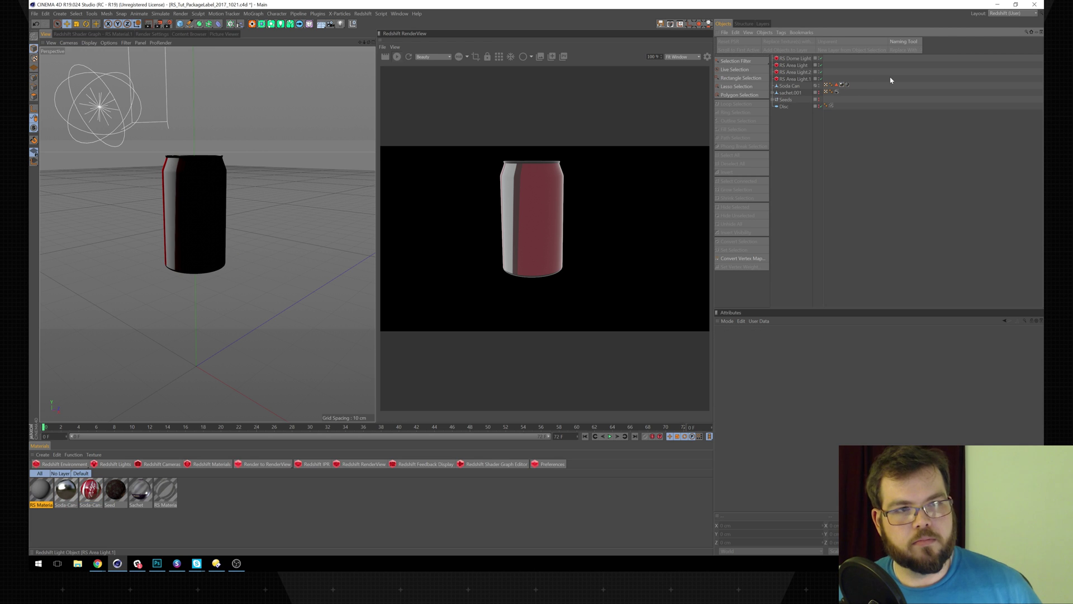
pyautogui.click(847, 85)
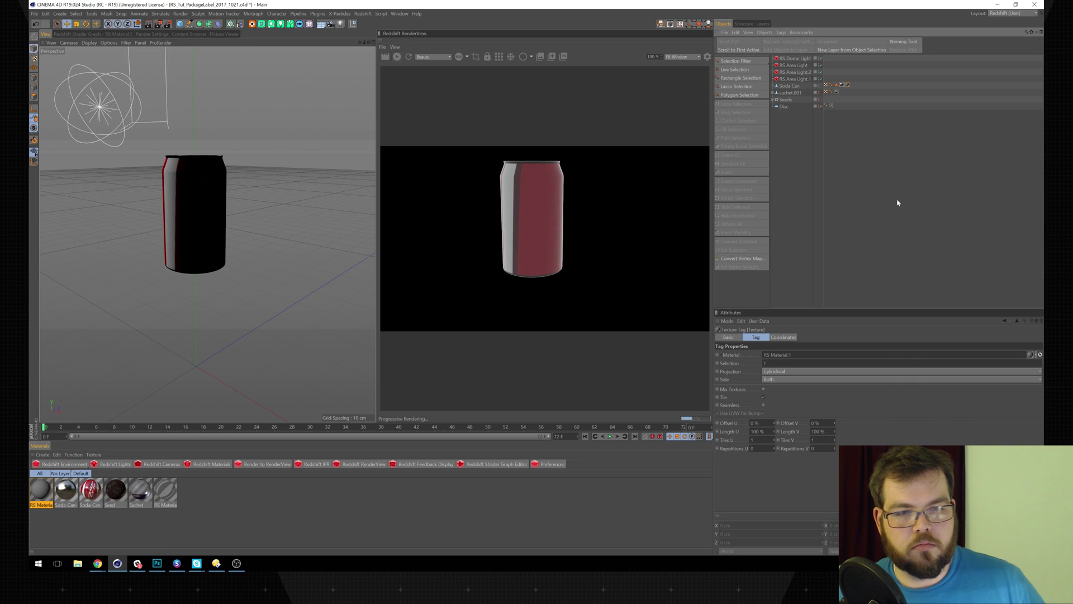
pyautogui.keyDown('alt'); pyautogui.moveTo(149, 197); pyautogui.dragTo(273, 207); pyautogui.keyUp('alt')
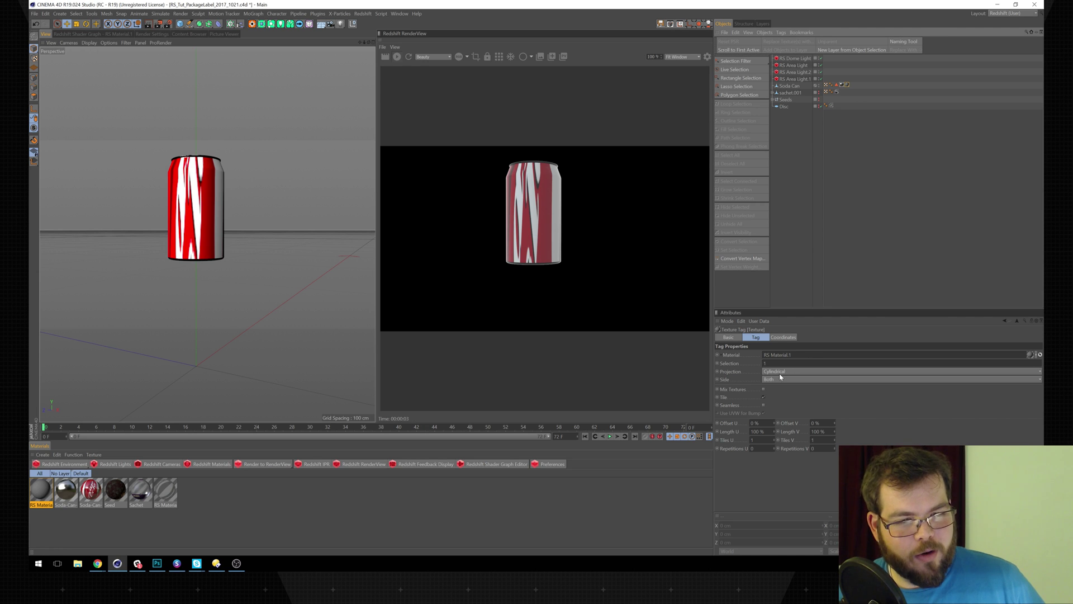
# - Try Flat projection on the RS Material 1 texture tag and return it to Cylindrical
pyautogui.click(783, 372)
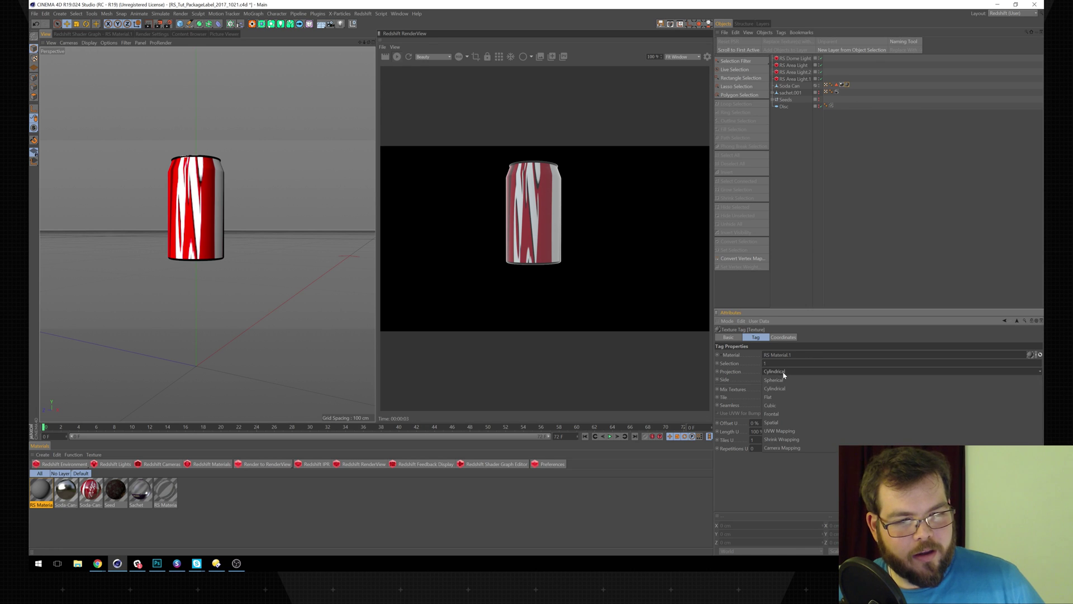
pyautogui.click(814, 397)
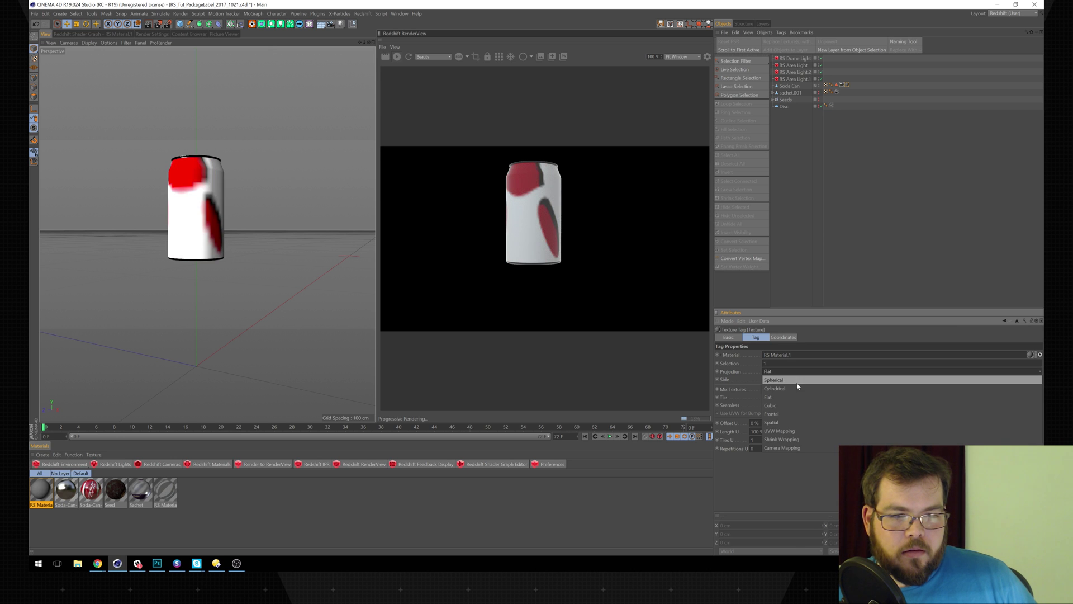
pyautogui.click(800, 388)
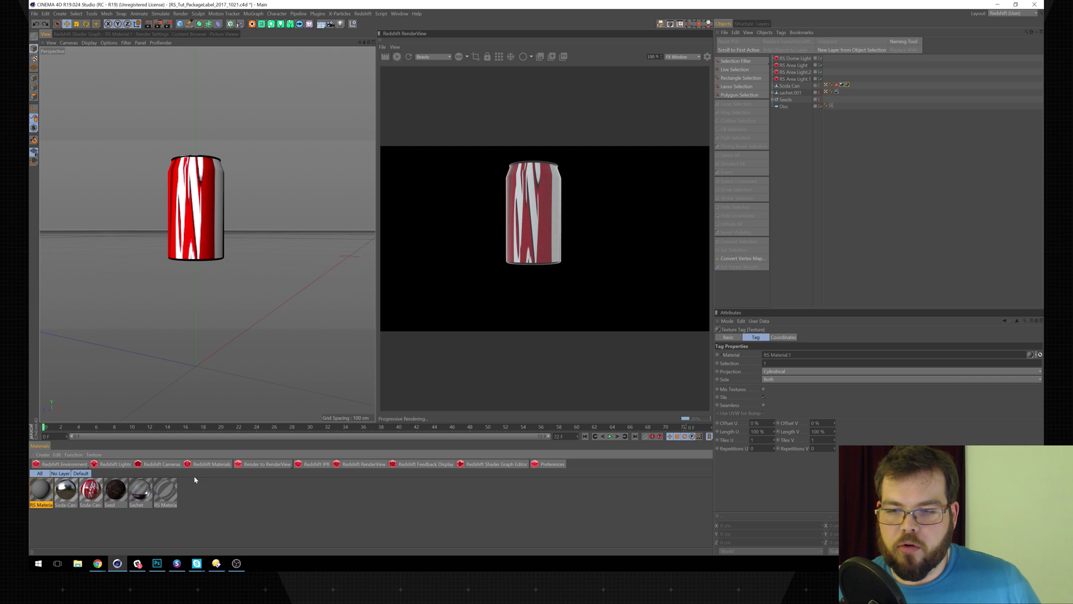
# - Undo the Soda Can retexturing back through the removal of RS Material 1, restoring the original label material
pyautogui.hotkey('ctrl', 'z')
pyautogui.hotkey('ctrl', 'z')
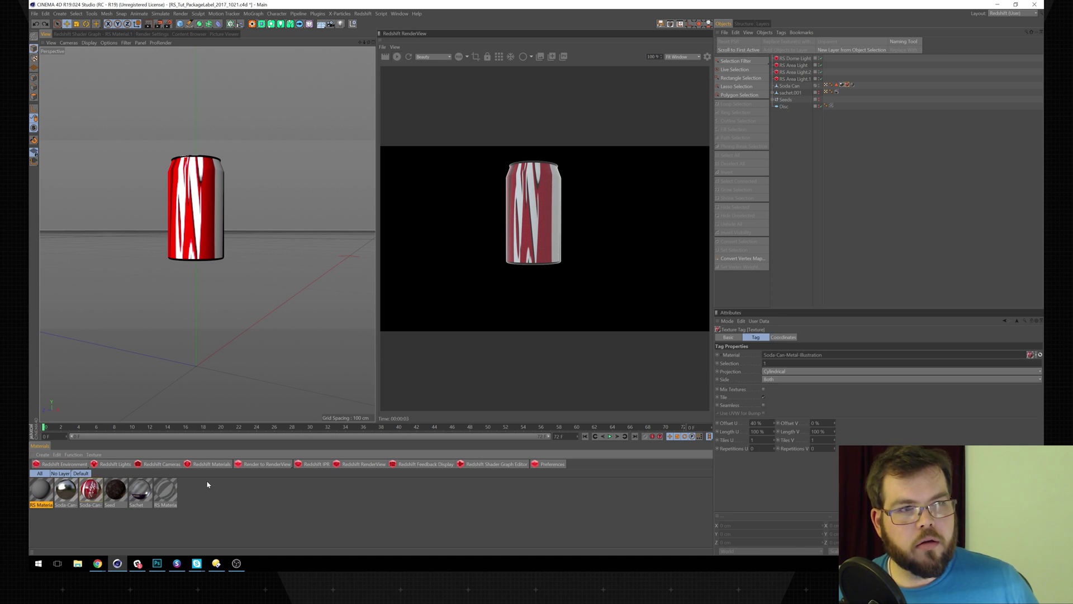
pyautogui.hotkey('ctrl', 'z')
pyautogui.hotkey('ctrl', 'z')
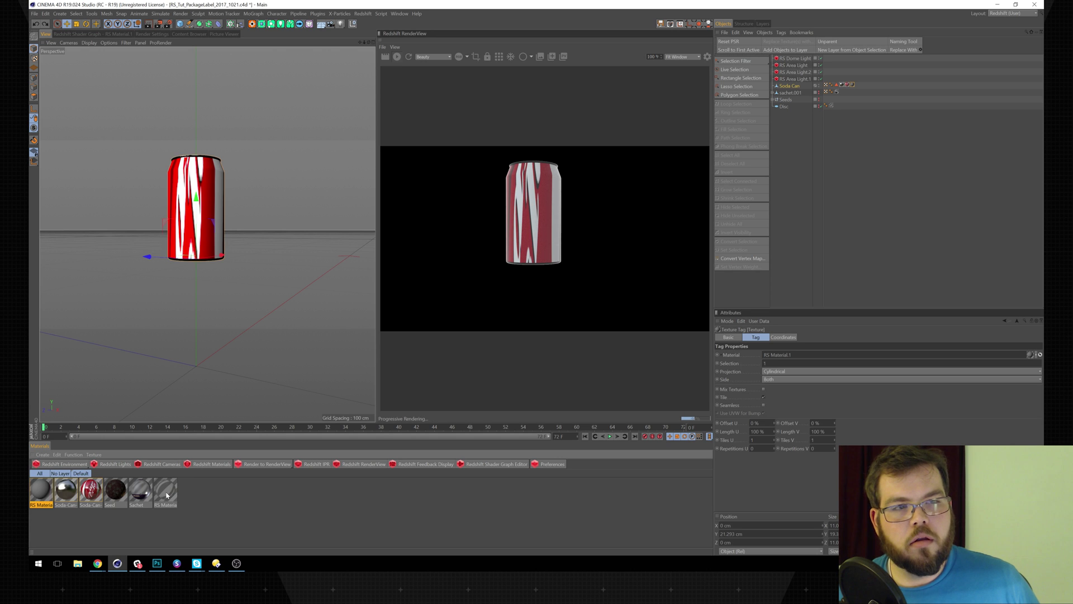
pyautogui.hotkey('ctrl', 'z')
pyautogui.hotkey('ctrl', 'z')
pyautogui.hotkey('ctrl', 'z')
pyautogui.hotkey('ctrl', 'z')
pyautogui.hotkey('ctrl', 'z')
pyautogui.hotkey('ctrl', 'z')
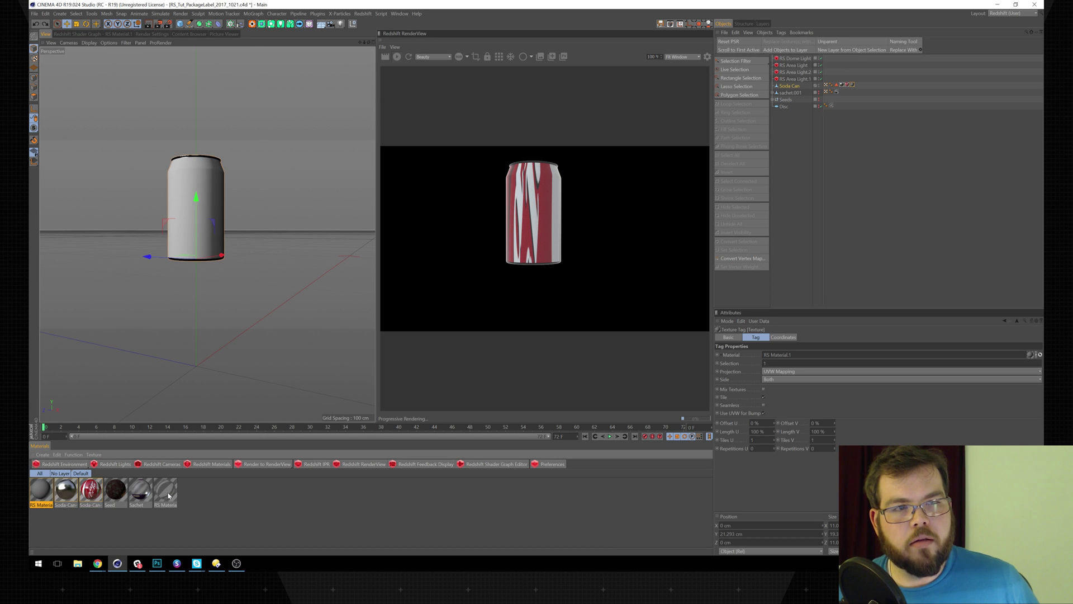
pyautogui.hotkey('ctrl', 'z')
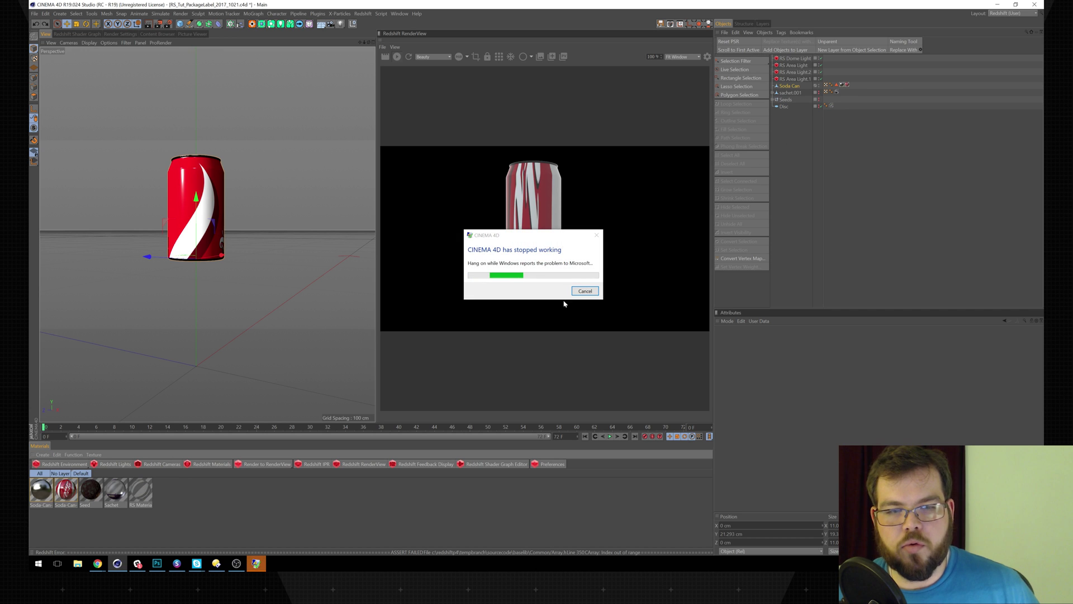
# - Dismiss the crash report and restart Cinema 4D
pyautogui.click(586, 291)
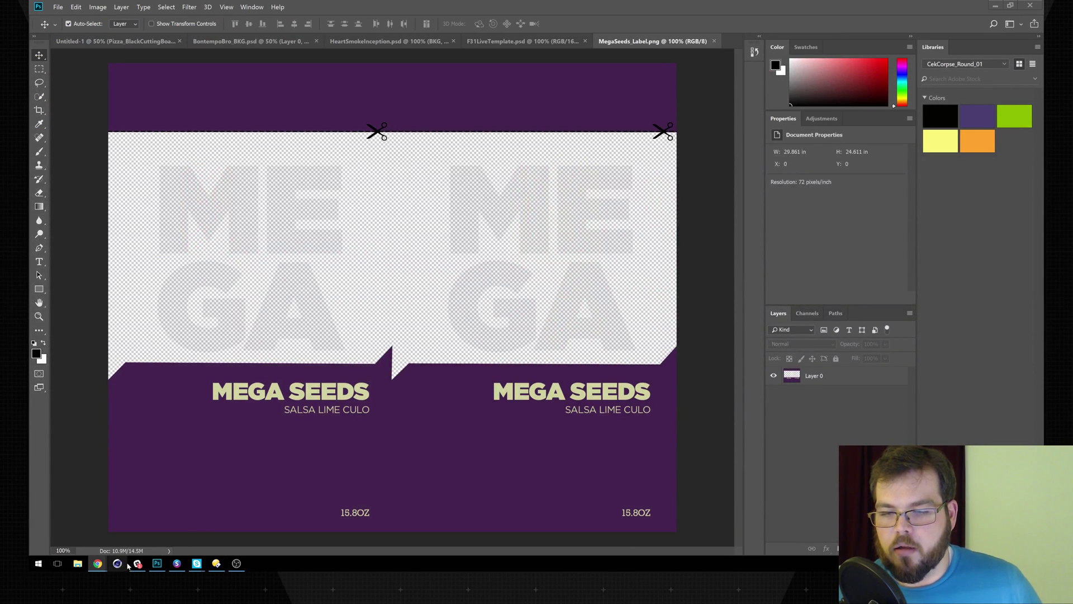
pyautogui.moveTo(137, 563)
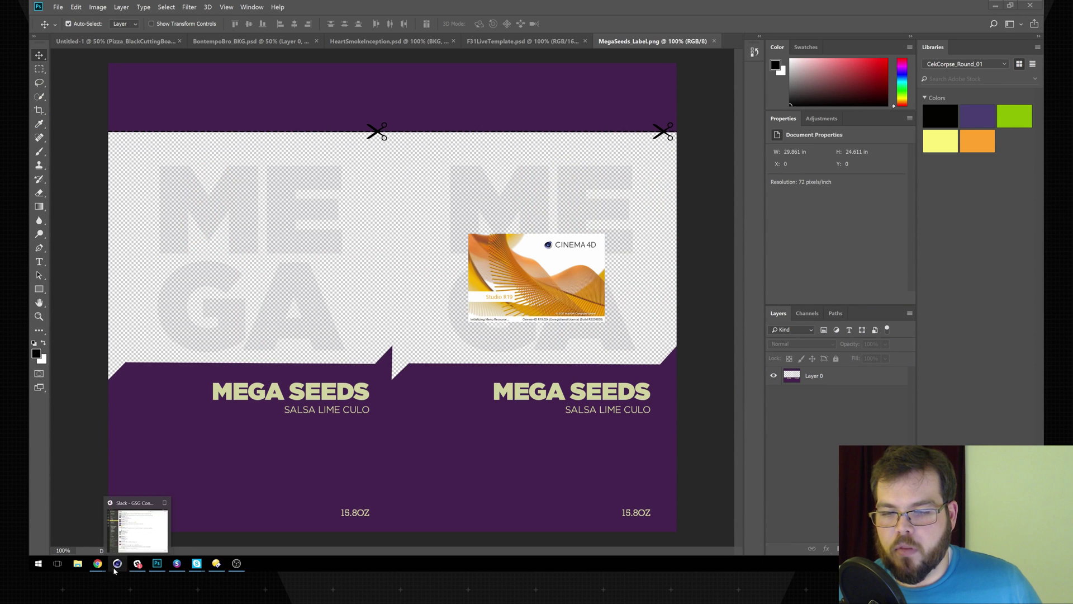
pyautogui.click(138, 566)
pyautogui.click(135, 564)
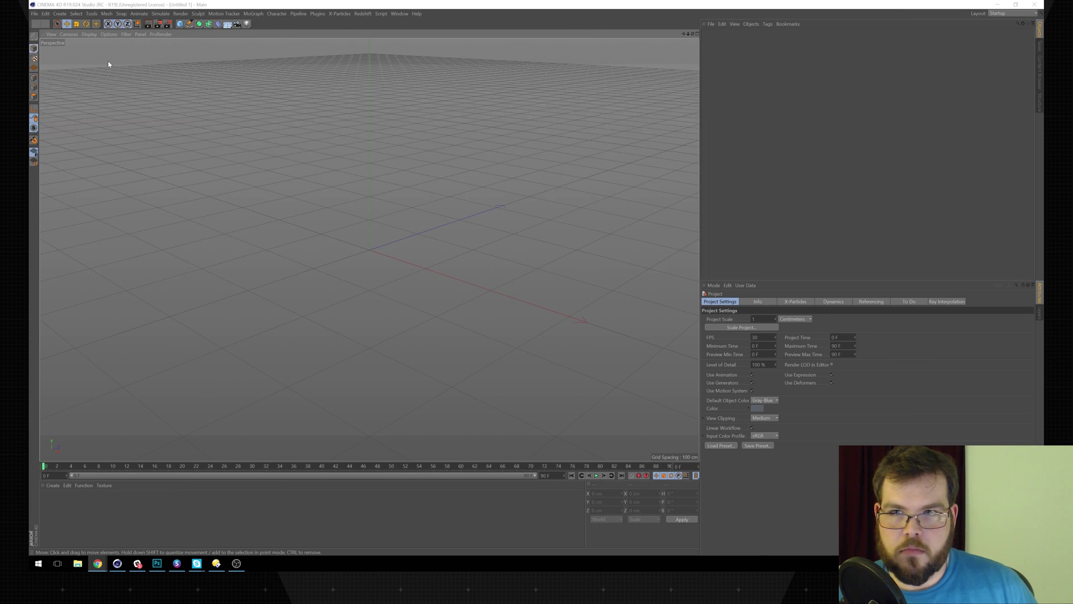
pyautogui.click(34, 14)
pyautogui.moveTo(46, 14)
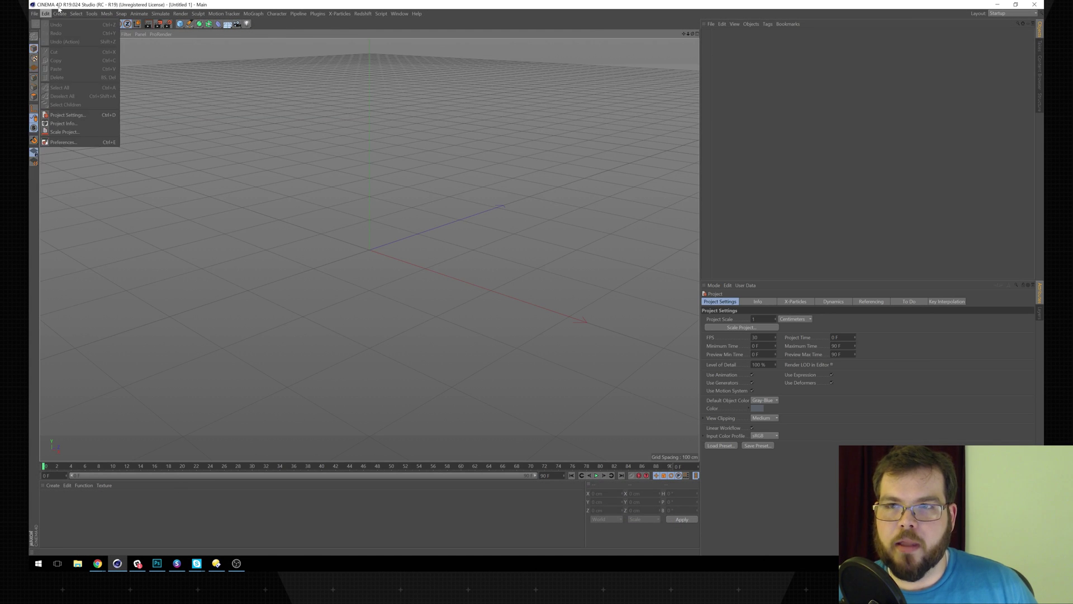
pyautogui.click(721, 35)
pyautogui.click(711, 24)
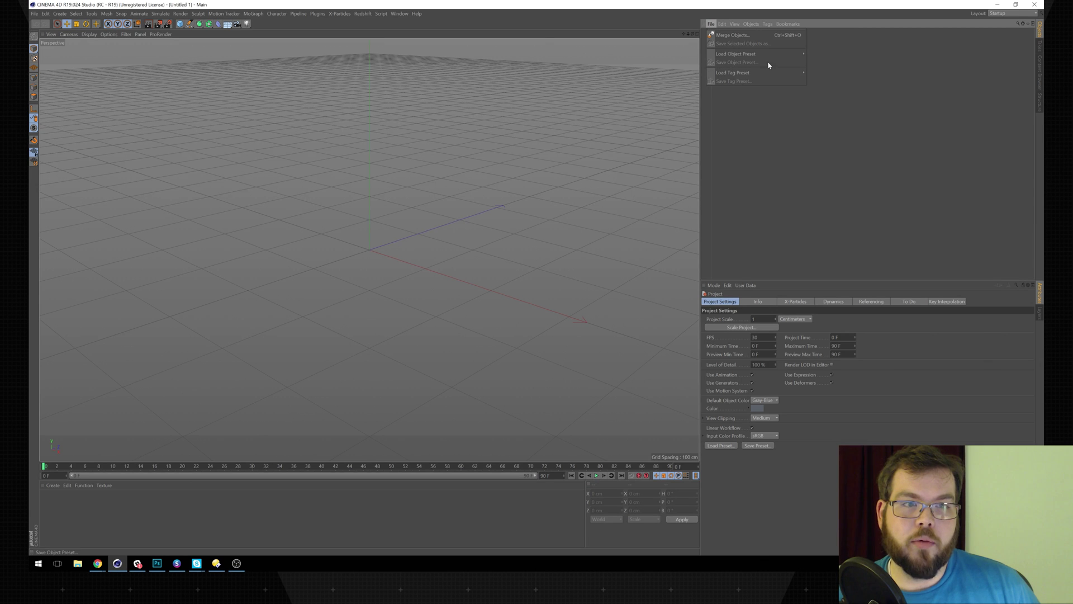
pyautogui.moveTo(786, 57)
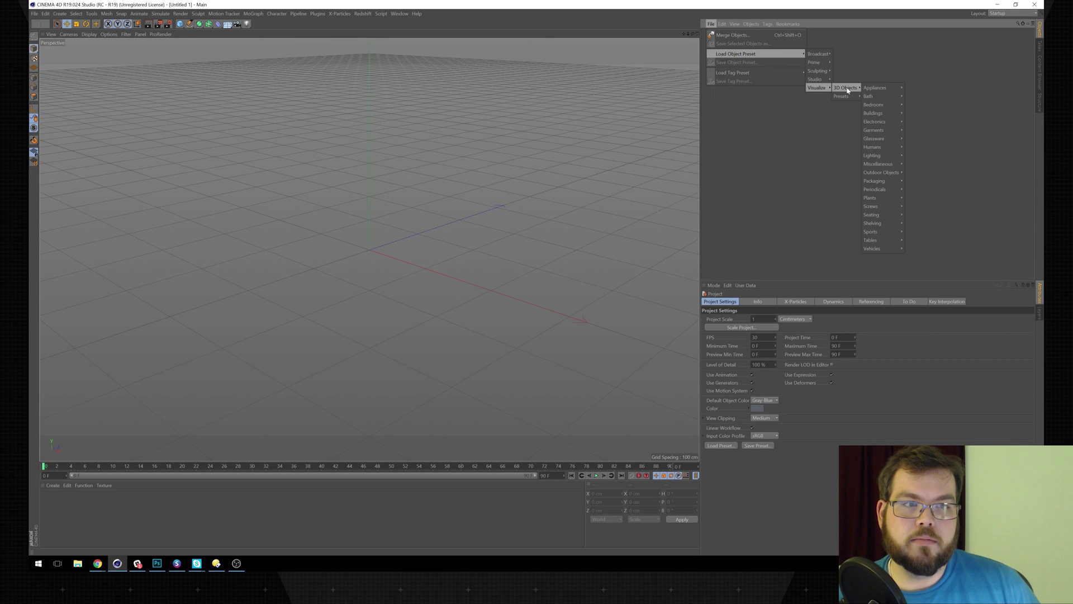
pyautogui.click(873, 71)
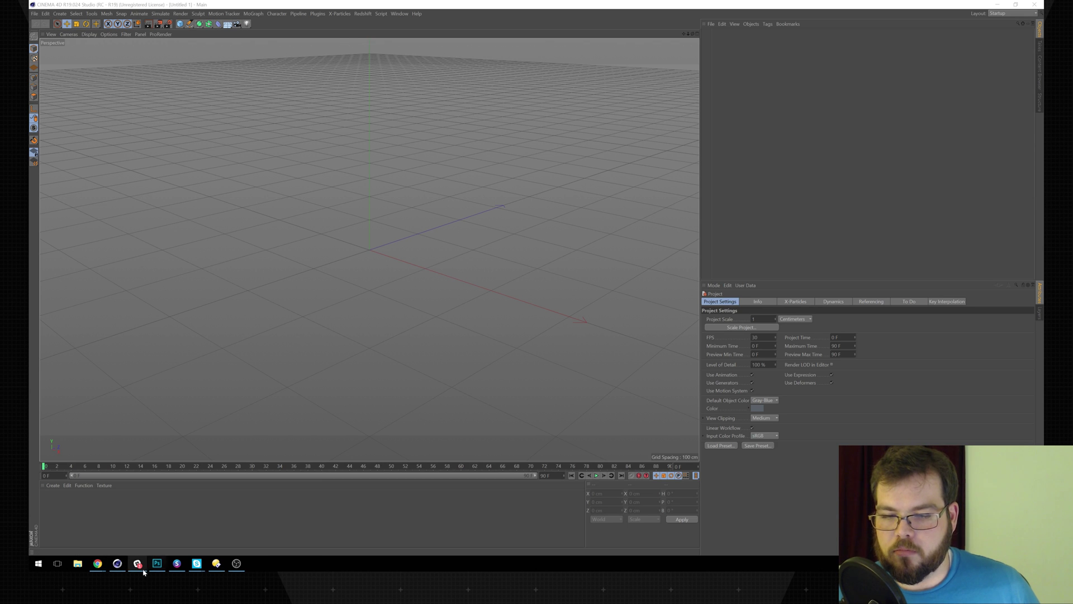
pyautogui.click(1033, 563)
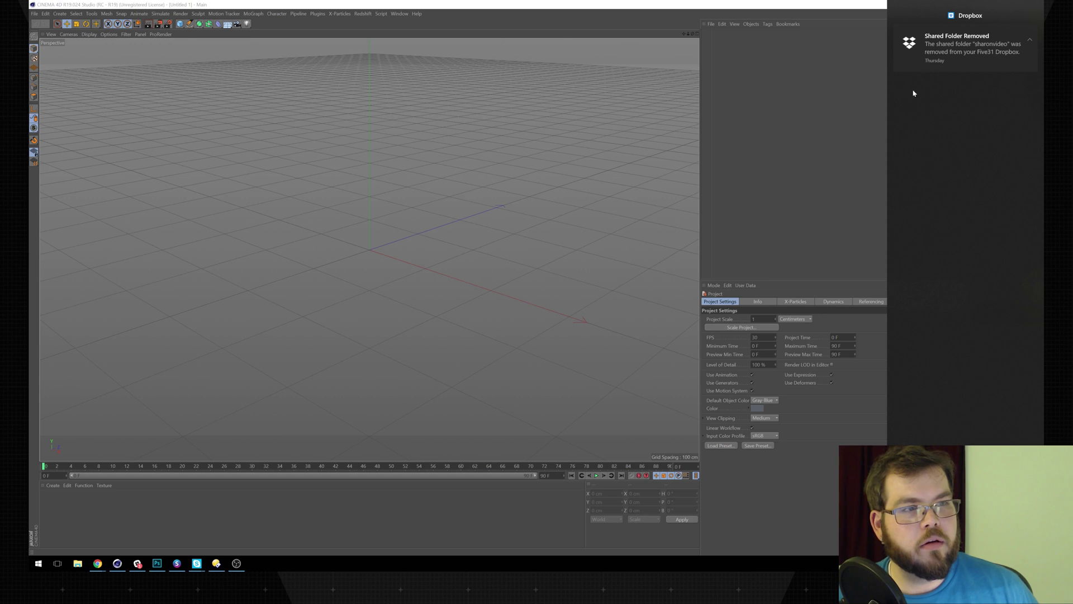
pyautogui.click(855, 118)
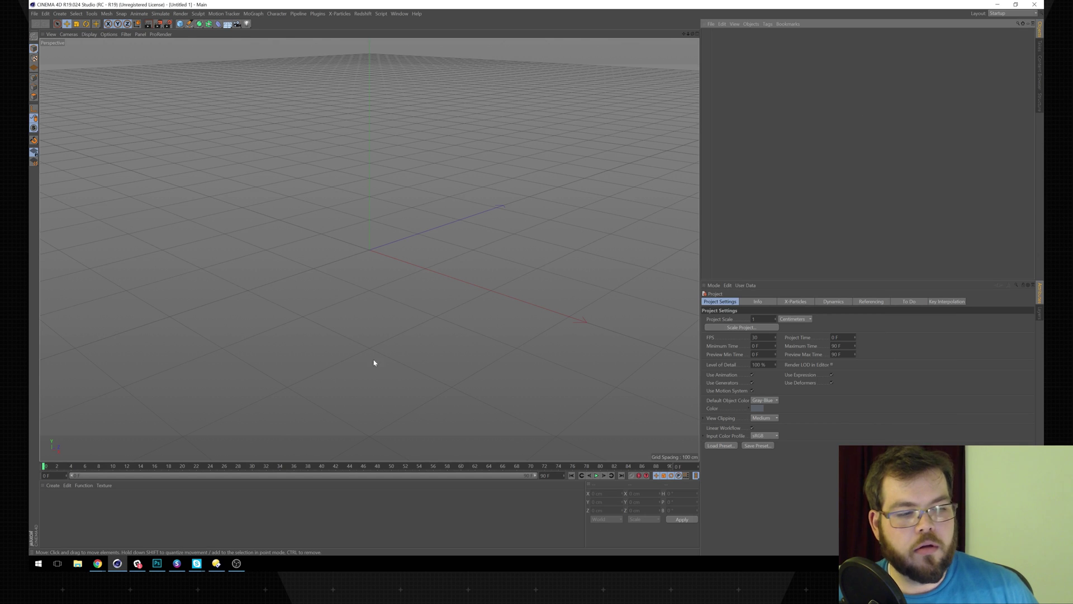
# - Switch to Chrome and load messenger.com in a new tab
pyautogui.click(102, 564)
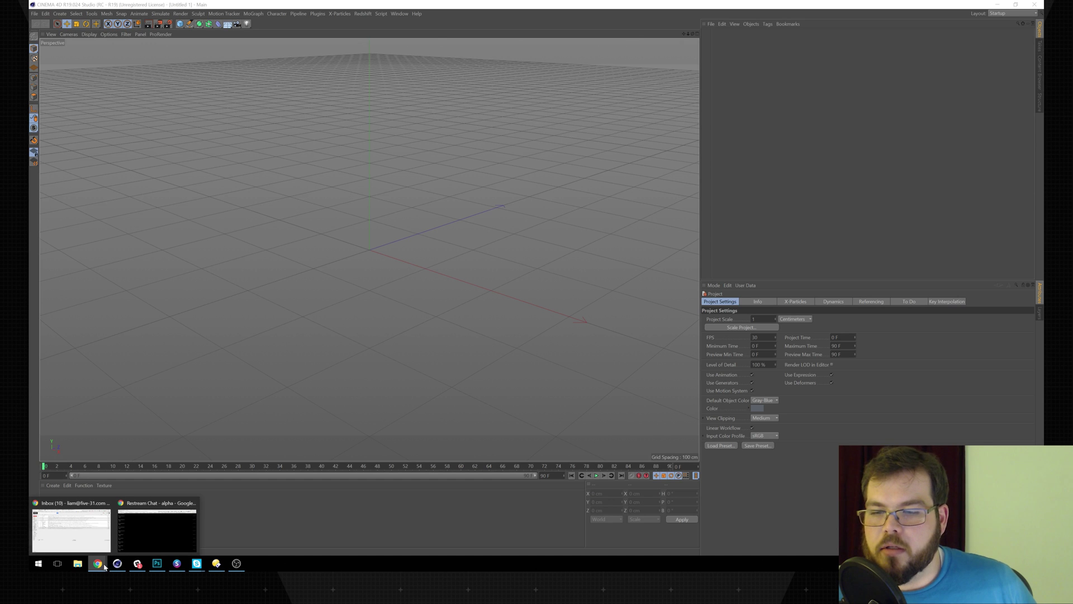
pyautogui.moveTo(105, 558)
pyautogui.click(72, 529)
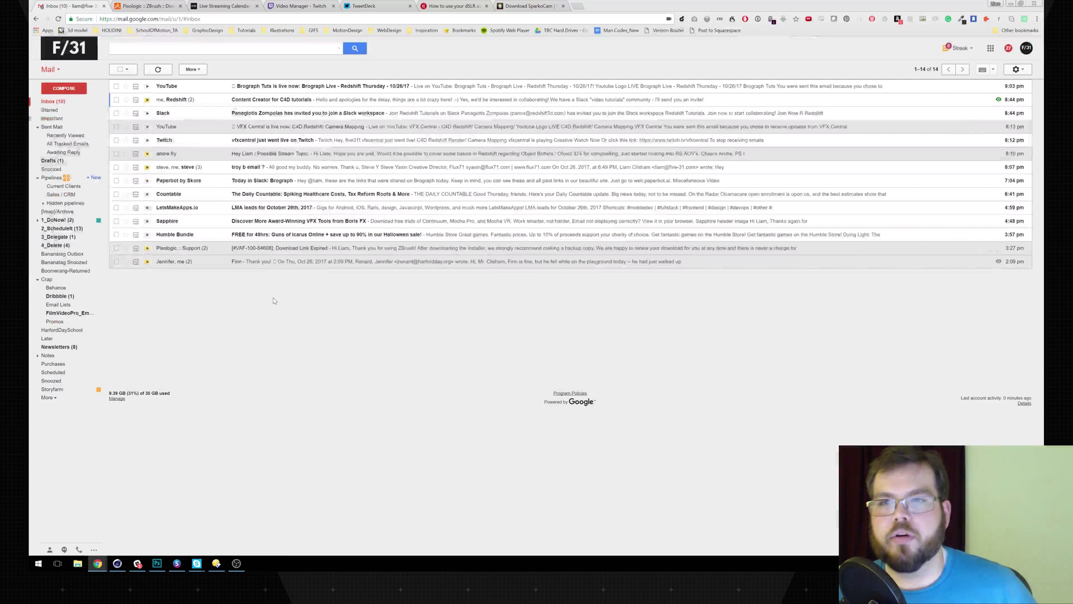
pyautogui.click(579, 7)
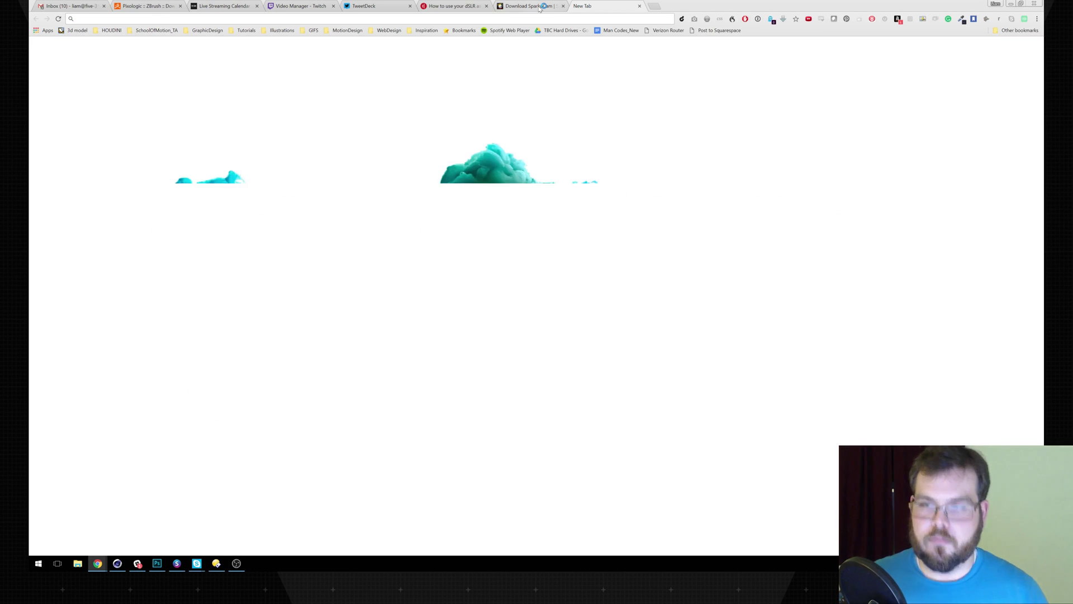
pyautogui.write('messenger.com')
pyautogui.press('Return')
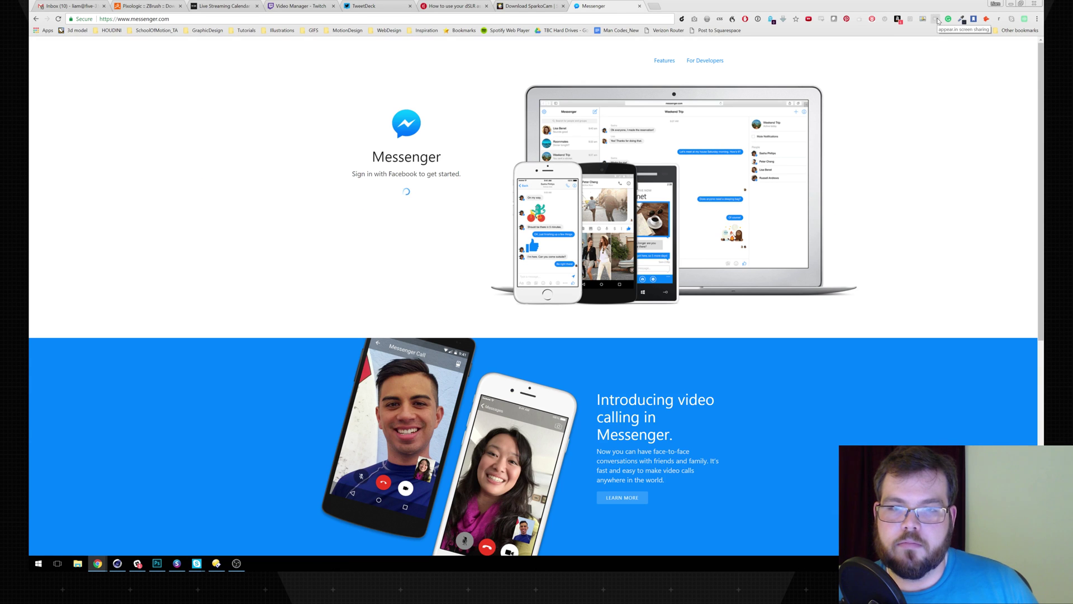
# - Mark messenger.com as trusted in Ghostery and try to continue signing in with the remembered Facebook account
pyautogui.click(772, 21)
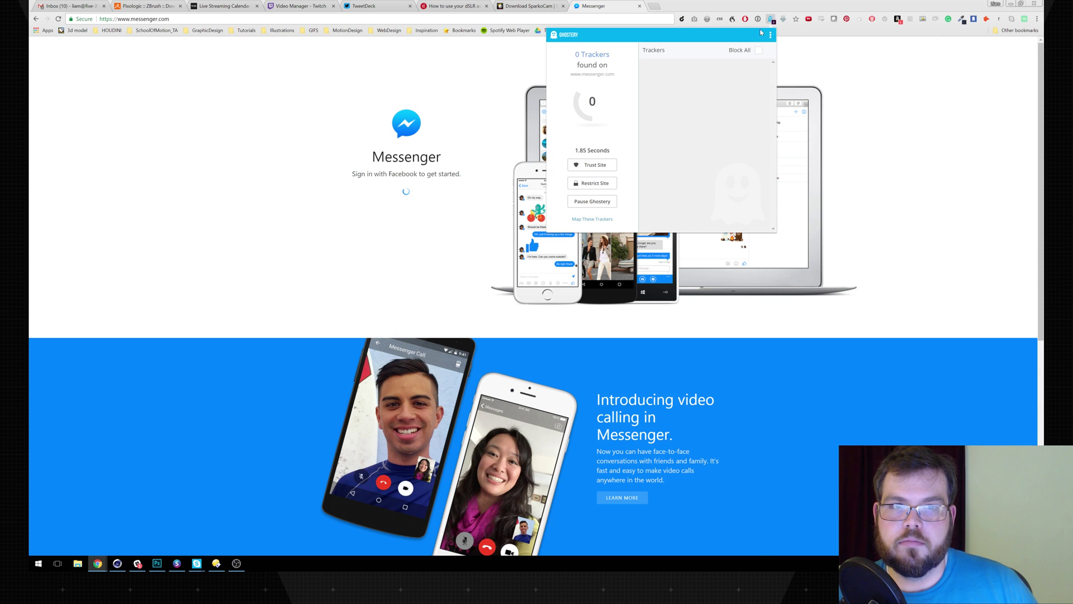
pyautogui.click(604, 168)
pyautogui.click(697, 43)
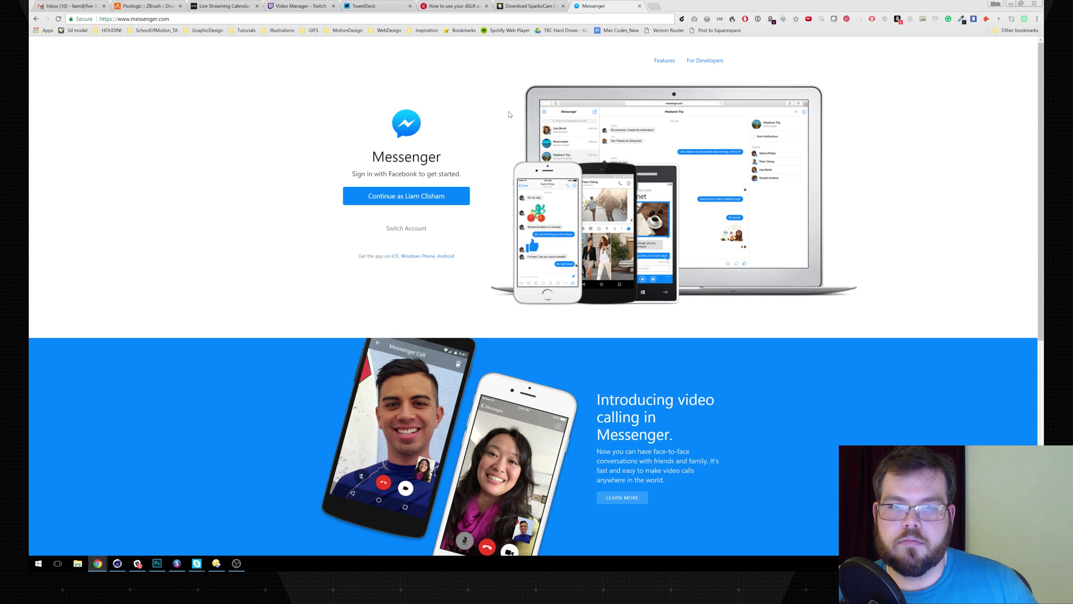
pyautogui.click(444, 197)
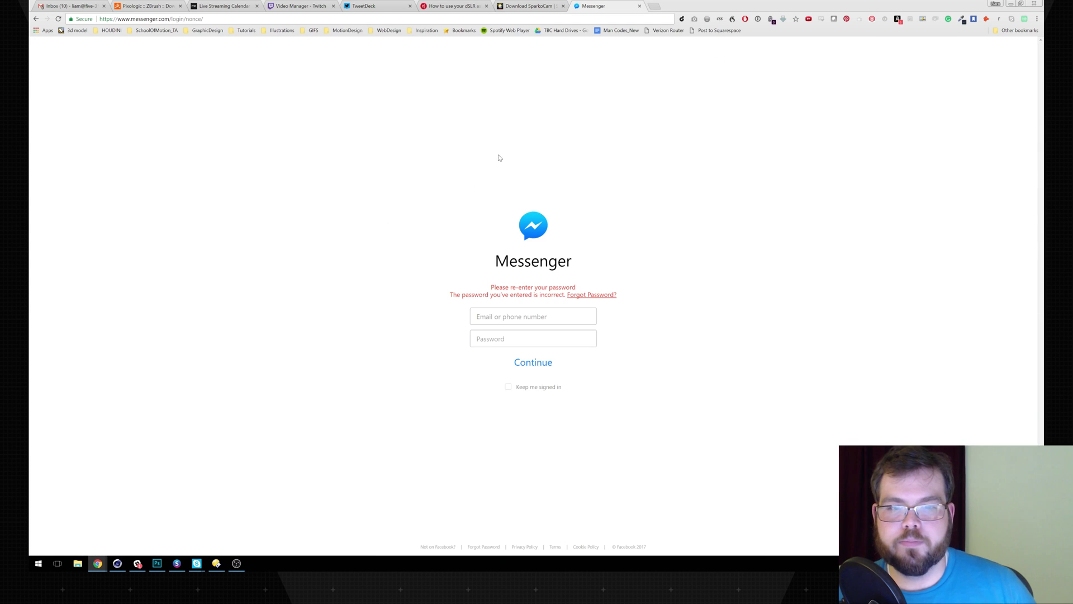
# - Go to facebook.com in the same tab and open the most recent message conversation
pyautogui.click(415, 15)
pyautogui.write('fac')
pyautogui.press('Return')
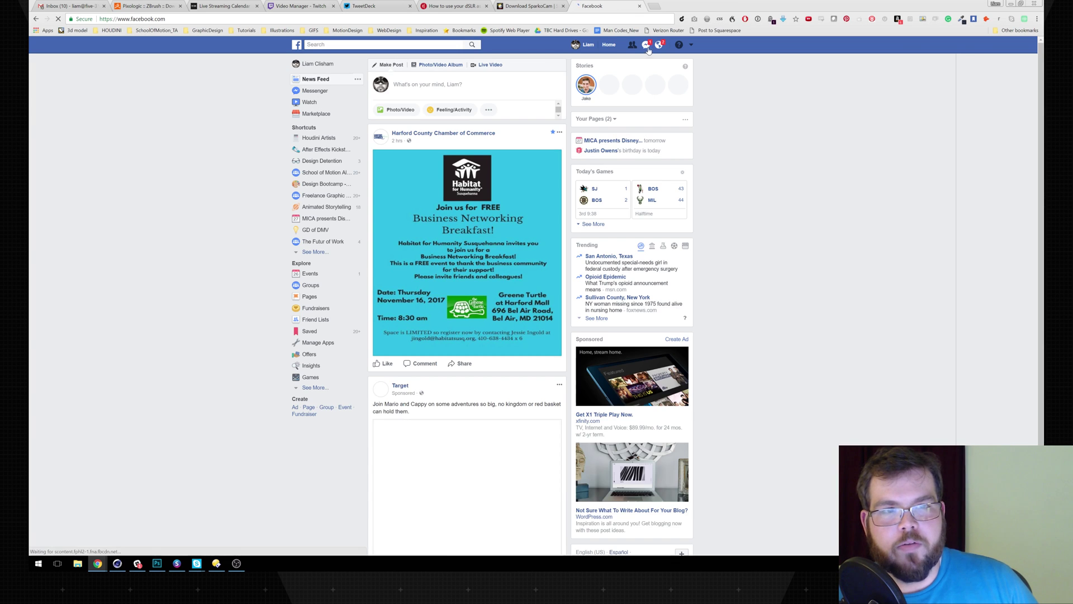
pyautogui.click(647, 46)
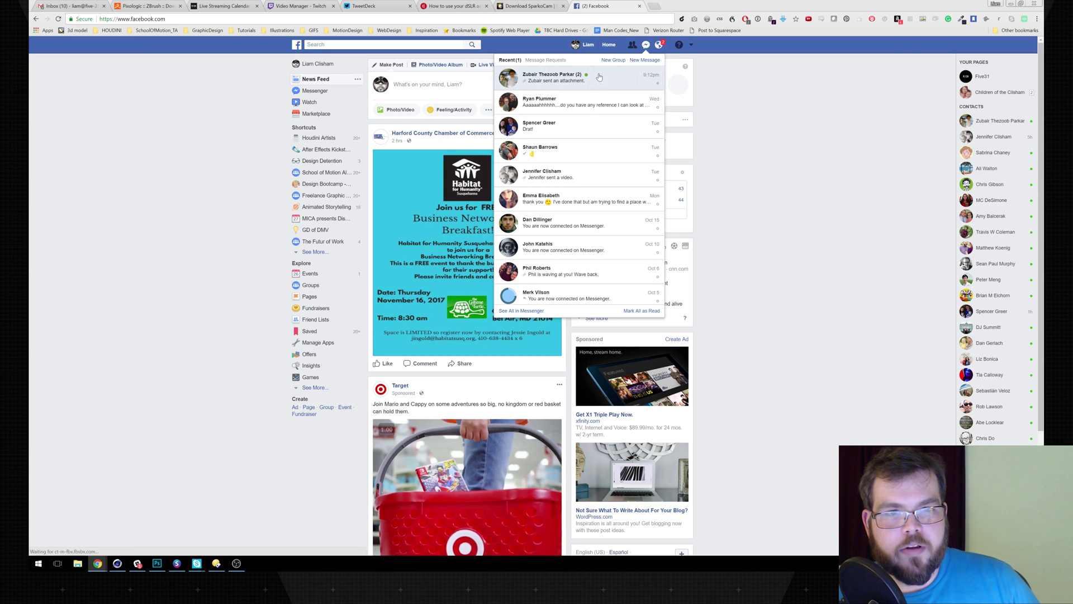
pyautogui.click(614, 83)
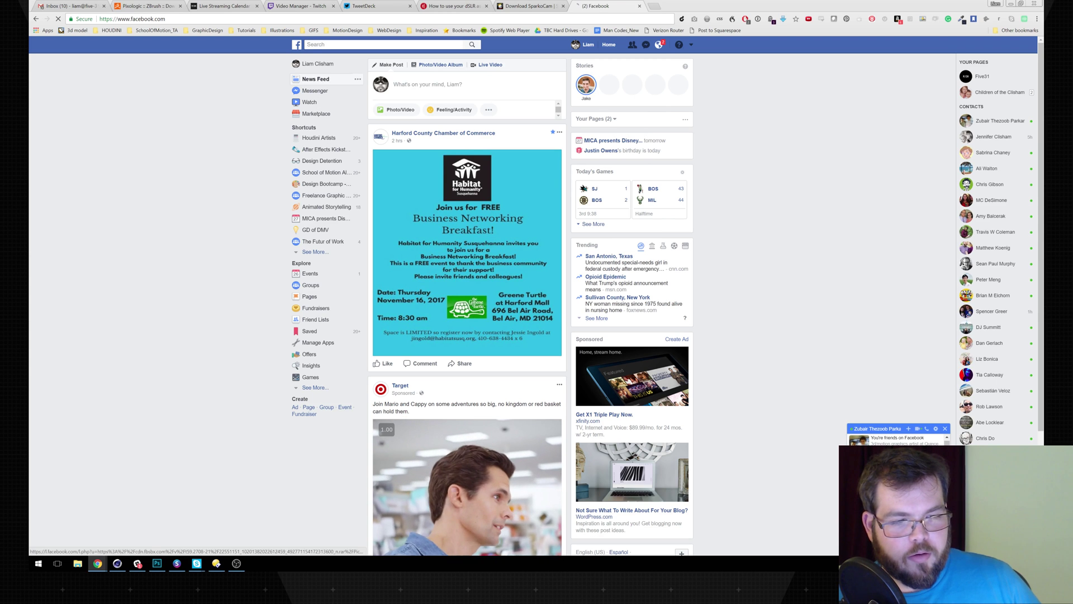
# - Download the conversation's Pickle-Rick.rar attachment into the 03_RSTutorials folder on the PRODUCTION (I:) drive
pyautogui.click(895, 503)
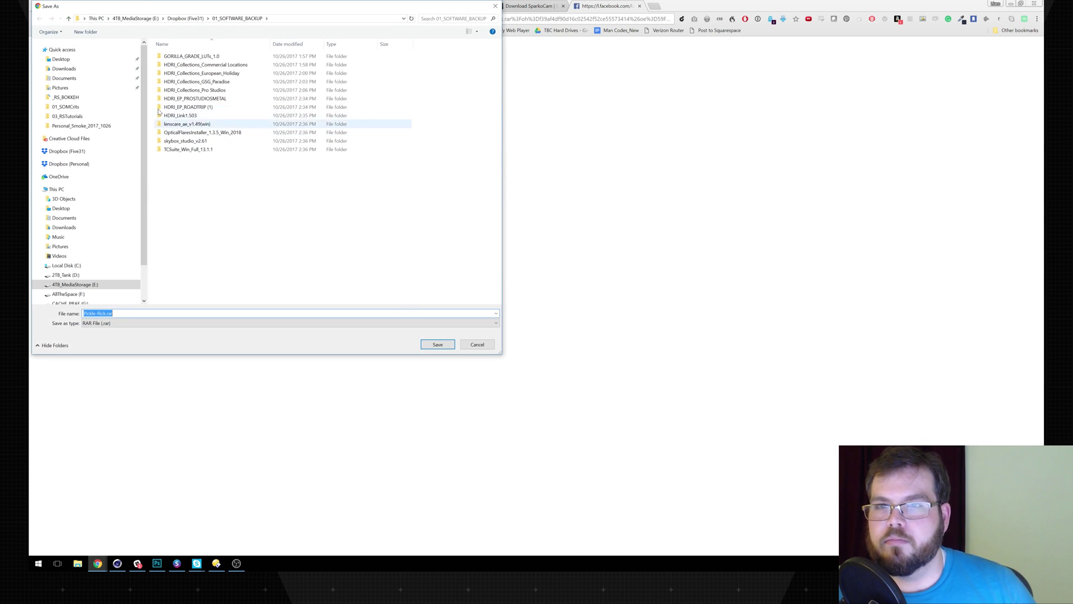
pyautogui.scroll(-2, 143, 248)
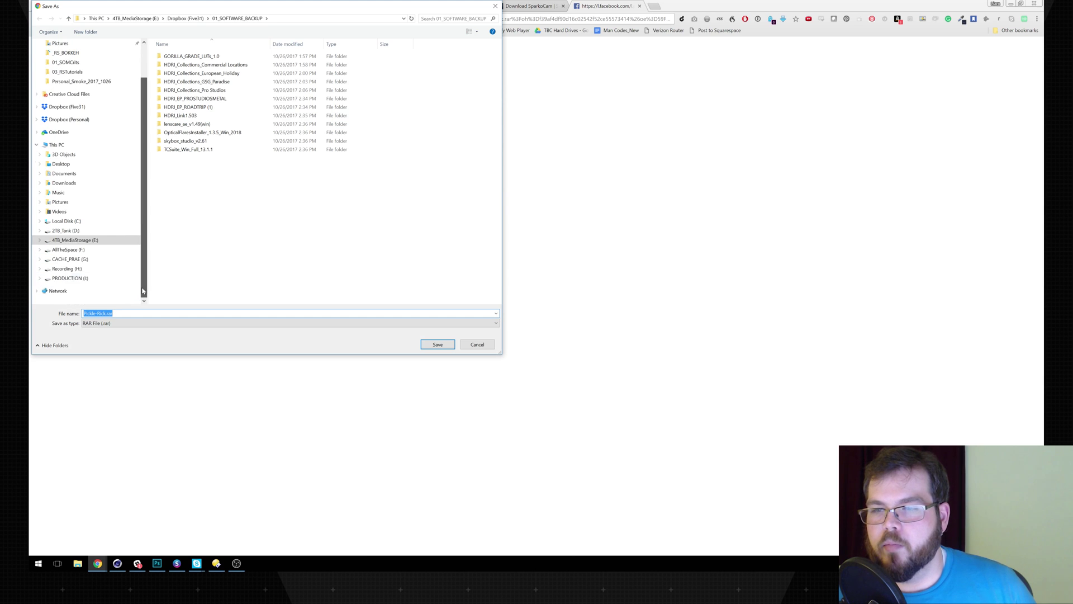
pyautogui.click(70, 278)
pyautogui.doubleClick(186, 109)
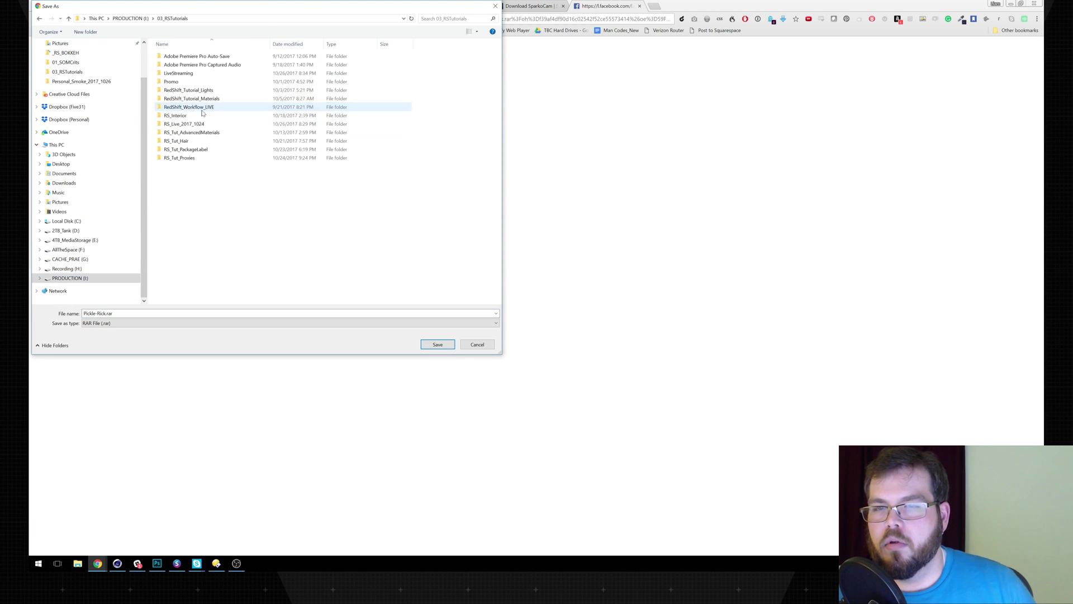
pyautogui.click(438, 344)
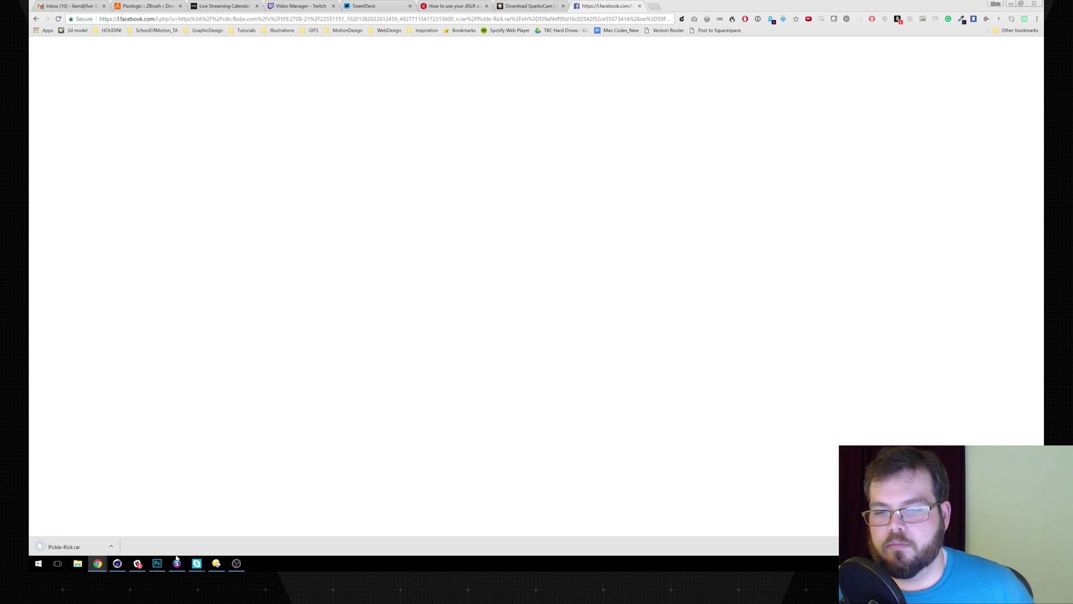
# - Show the downloaded Pickle-Rick.rar in its folder and extract the archive into a Pickle-Rick subfolder
pyautogui.click(104, 545)
pyautogui.click(144, 525)
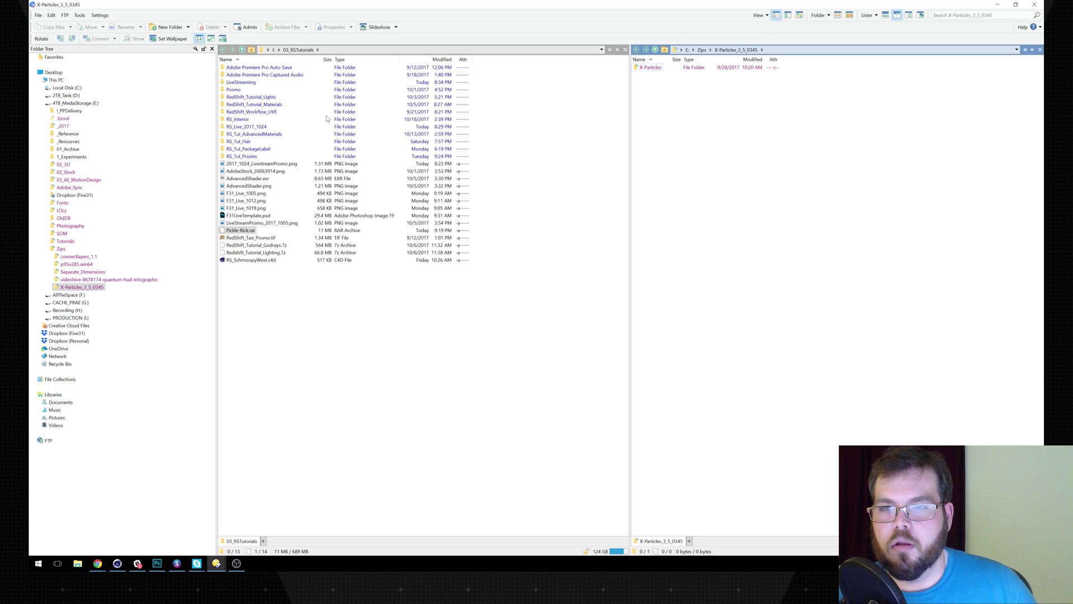
pyautogui.click(241, 231)
pyautogui.rightClick(241, 231)
pyautogui.moveTo(307, 246)
pyautogui.click(379, 278)
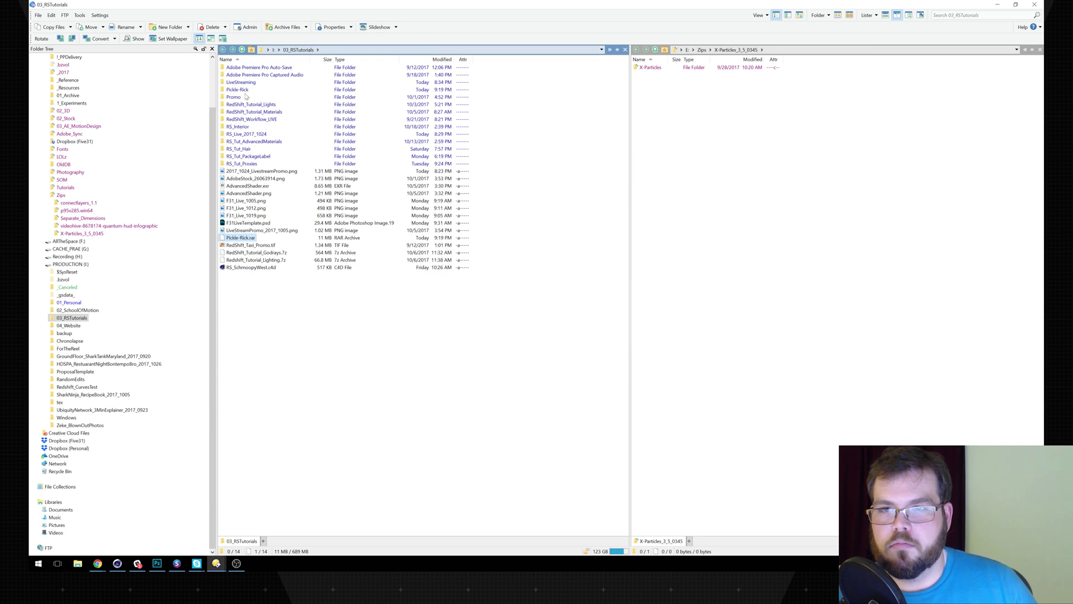
# - Enter the extracted Pickle-Rick folder and open its Pickle Rick C4D scene in Cinema 4D
pyautogui.click(238, 90)
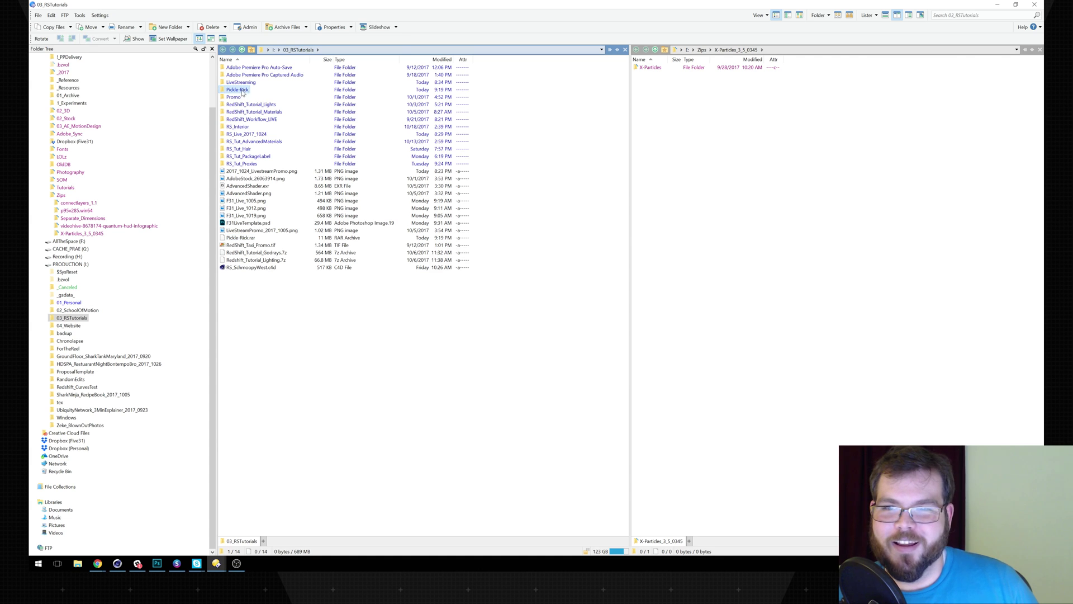
pyautogui.doubleClick(238, 90)
pyautogui.click(235, 69)
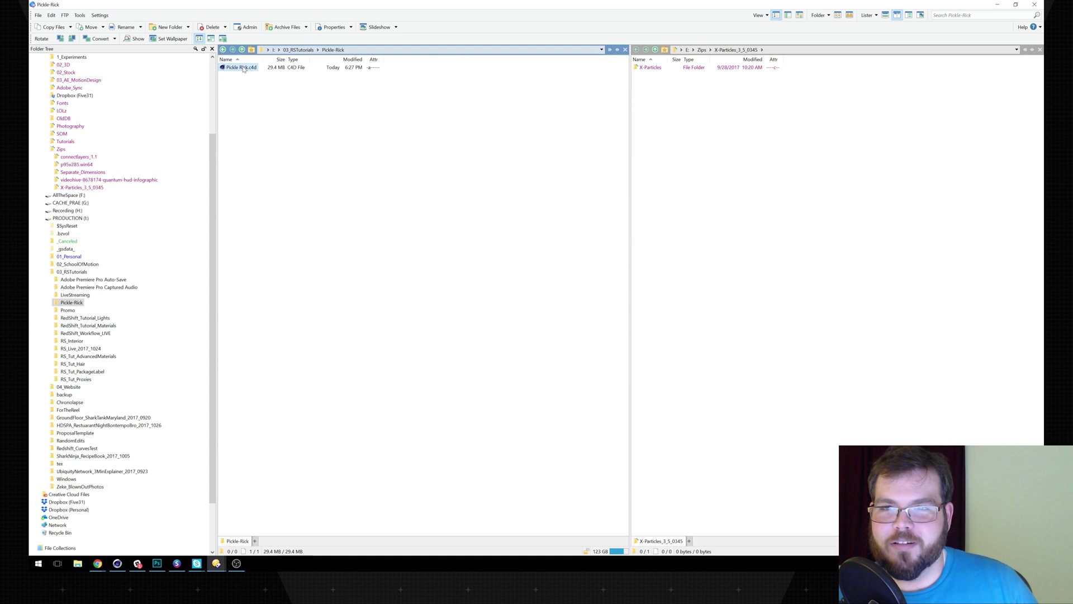
pyautogui.doubleClick(242, 70)
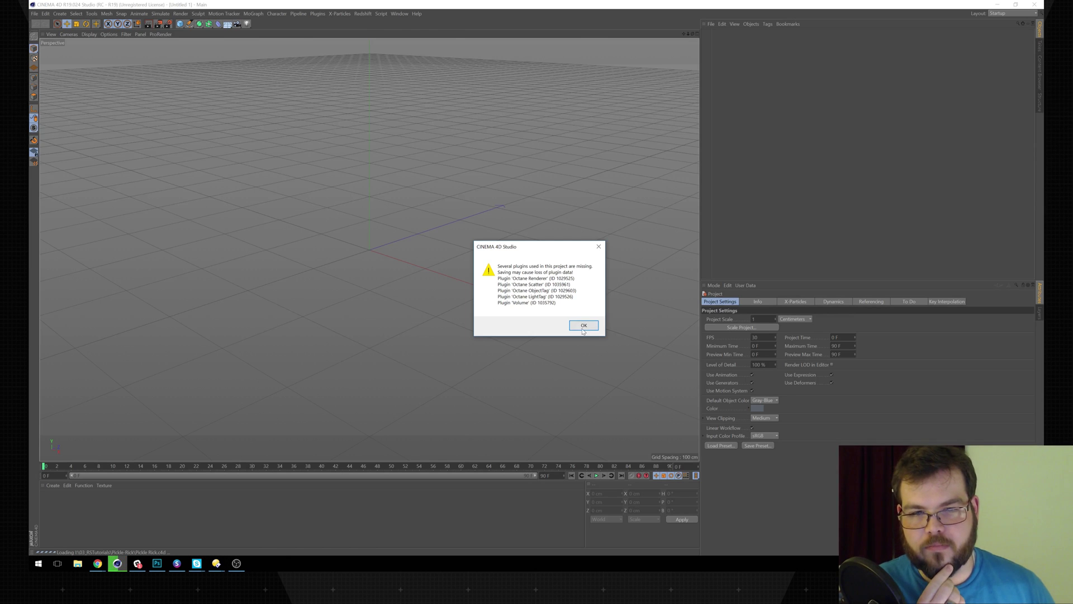
# - Dismiss the missing-plugins warning and maximize the Perspective view of the loaded scene
pyautogui.click(584, 325)
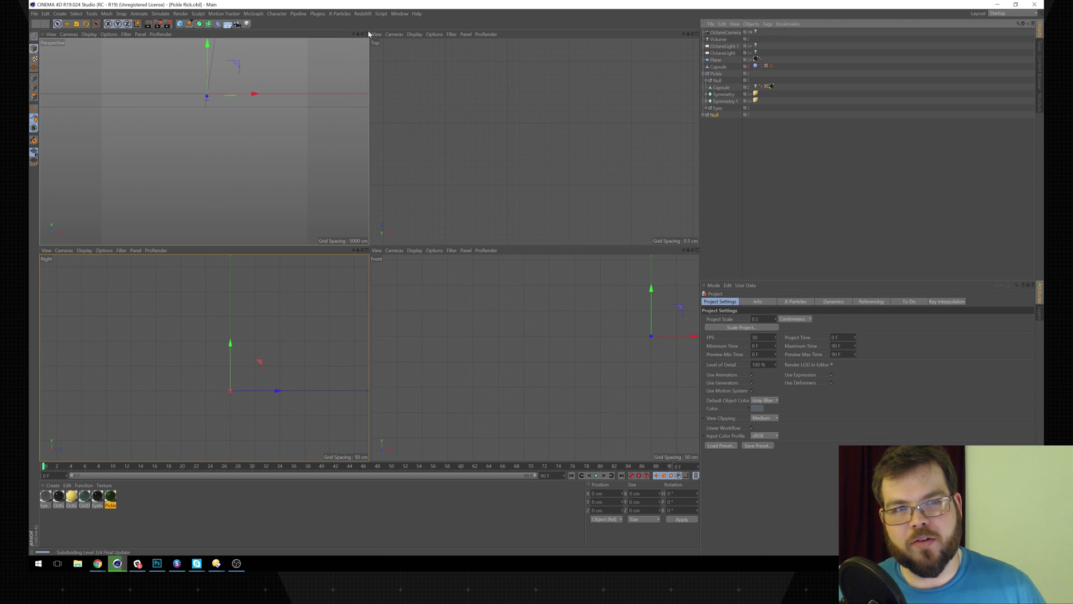
pyautogui.click(366, 34)
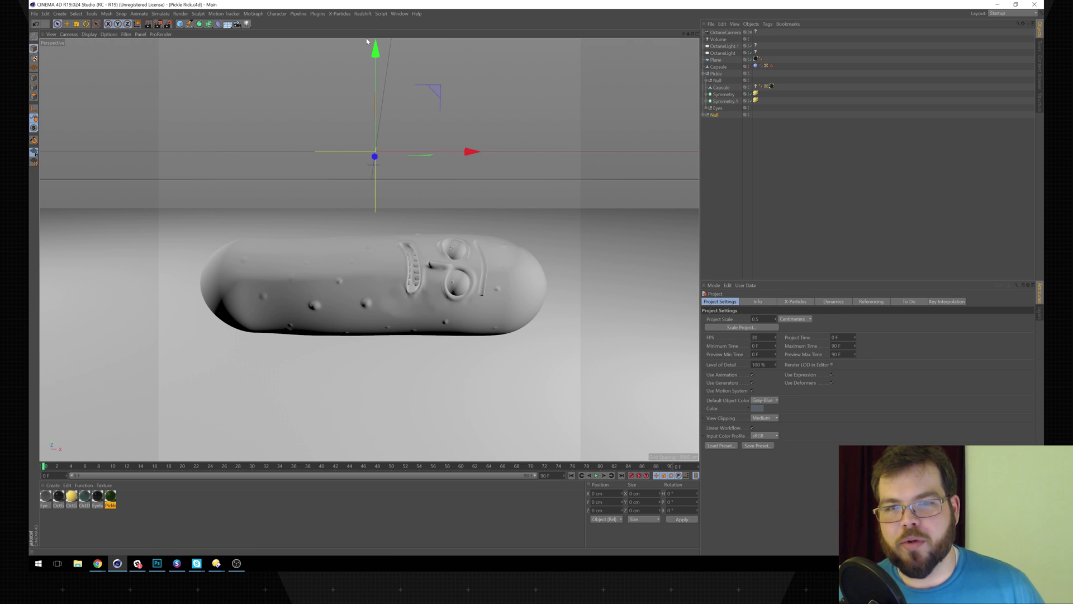
pyautogui.click(1011, 13)
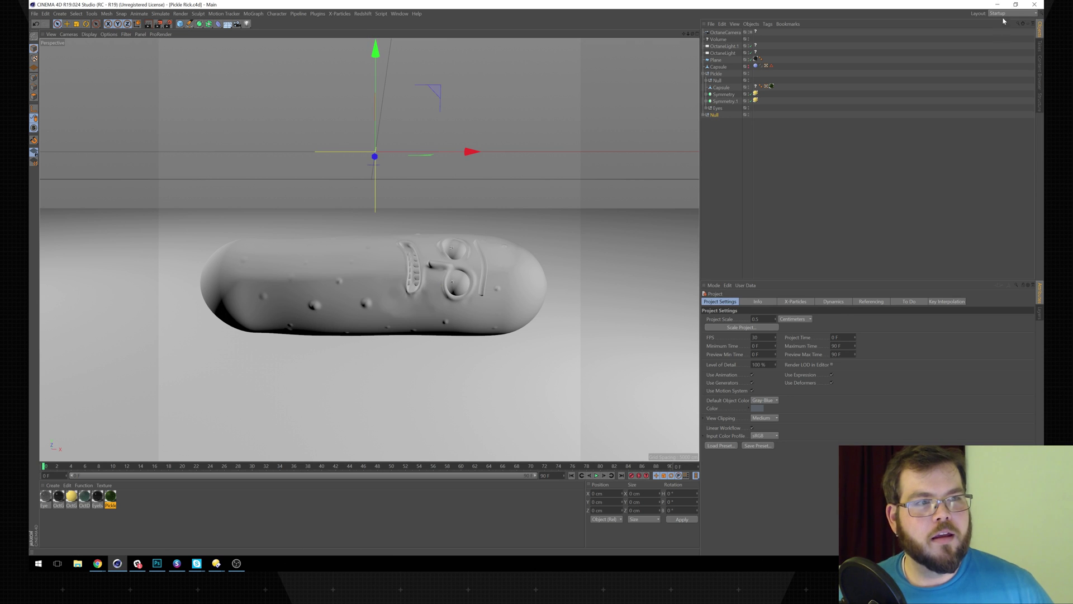
pyautogui.press('Escape')
# - Delete the OctaneCamera, Volume, OctaneLight.1 and OctaneLight objects from the scene
pyautogui.click(725, 32)
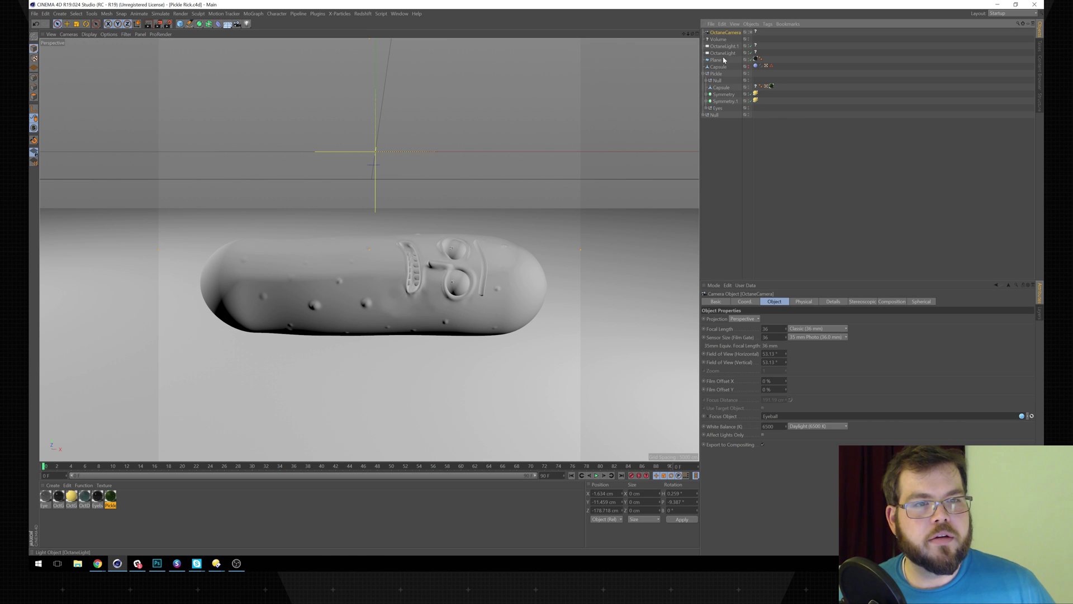
pyautogui.keyDown('shift'); pyautogui.click(724, 53); pyautogui.keyUp('shift')
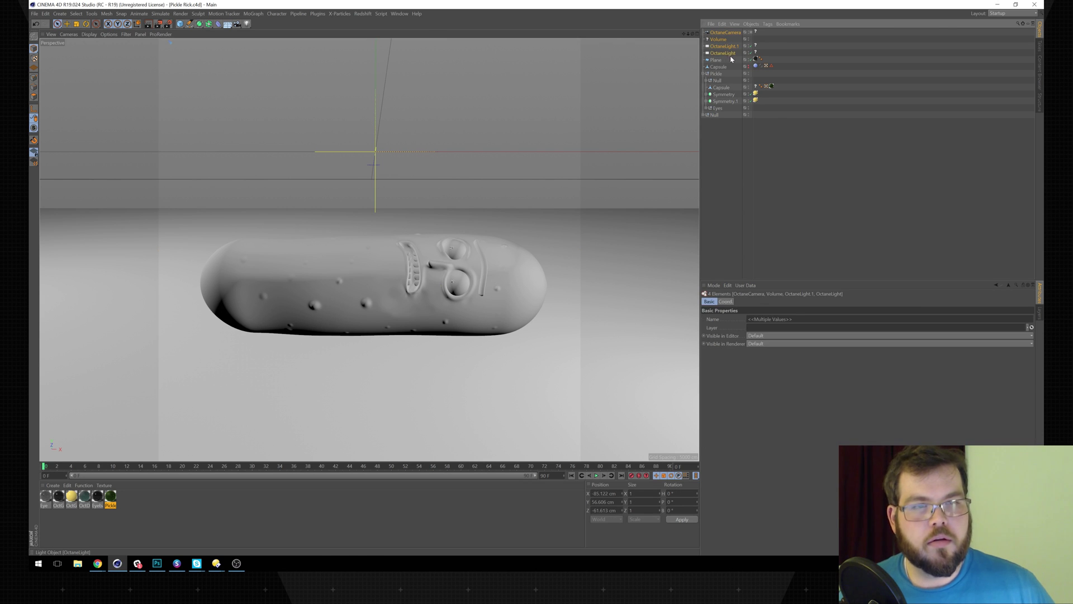
pyautogui.press('Delete')
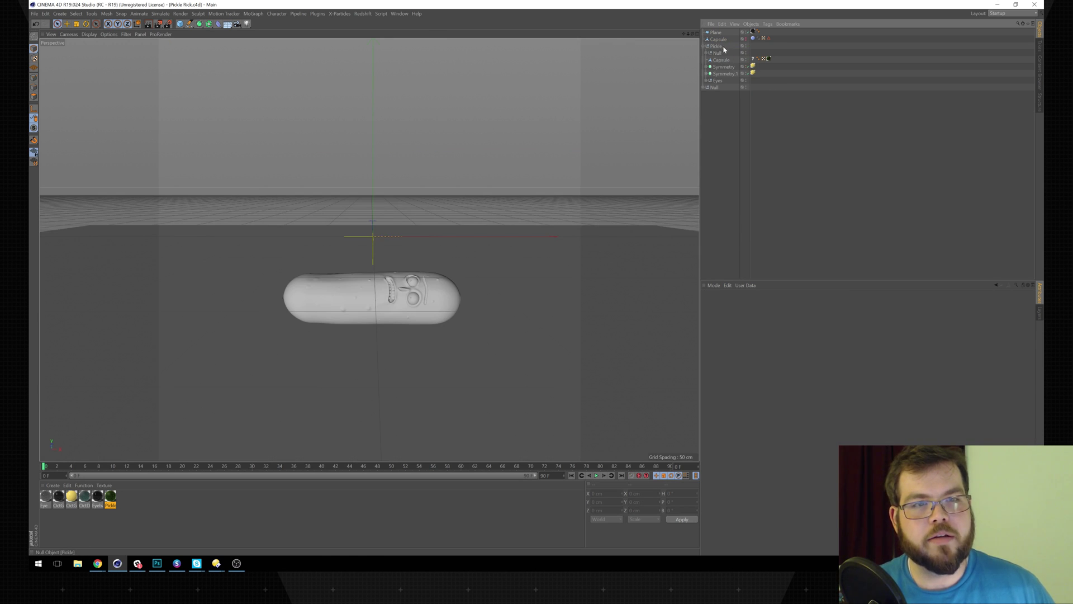
# - Delete the top-level Capsule, the Plane and the separate top-level Null group containing the Octane Scatter
pyautogui.click(723, 42)
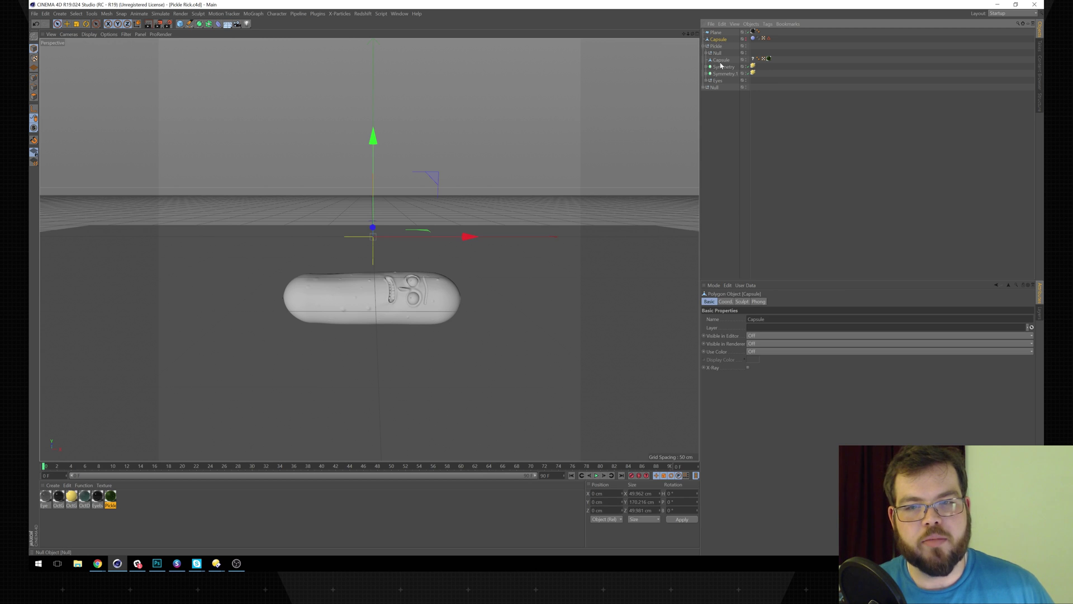
pyautogui.press('Delete')
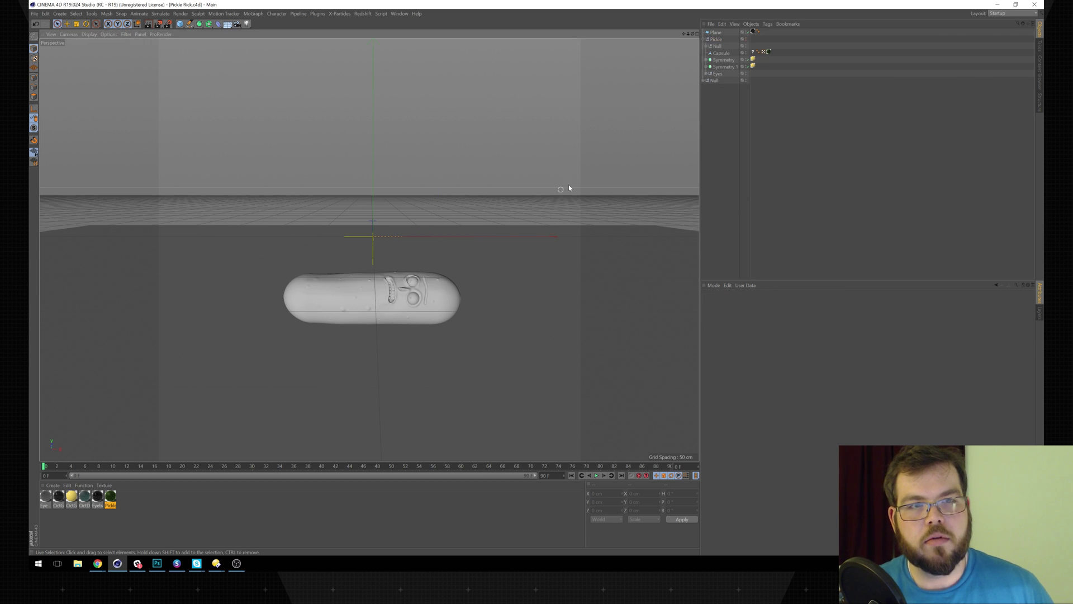
pyautogui.click(719, 33)
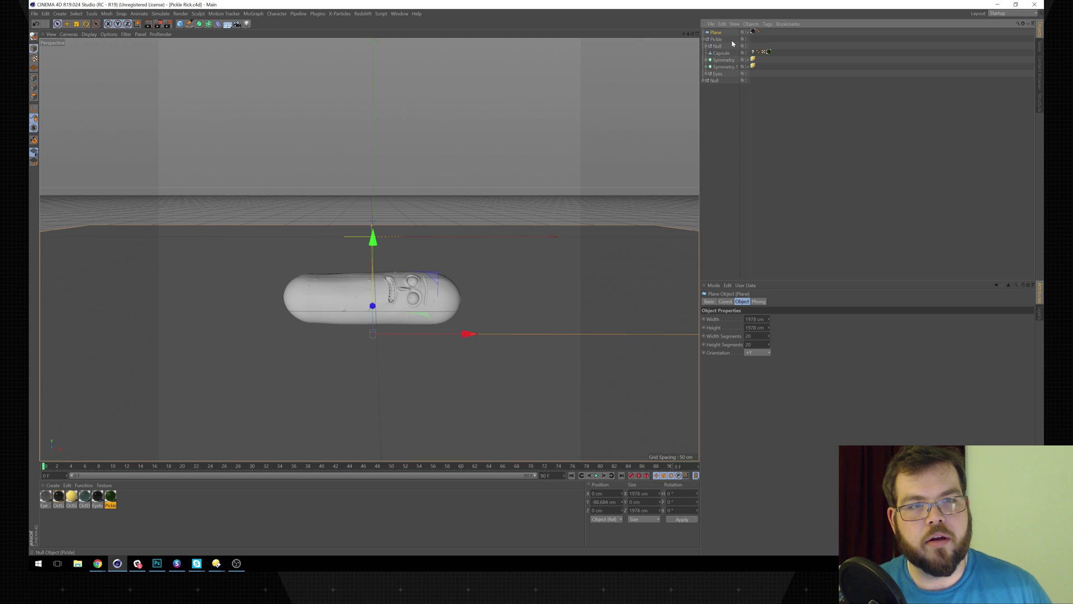
pyautogui.press('Delete')
pyautogui.click(715, 73)
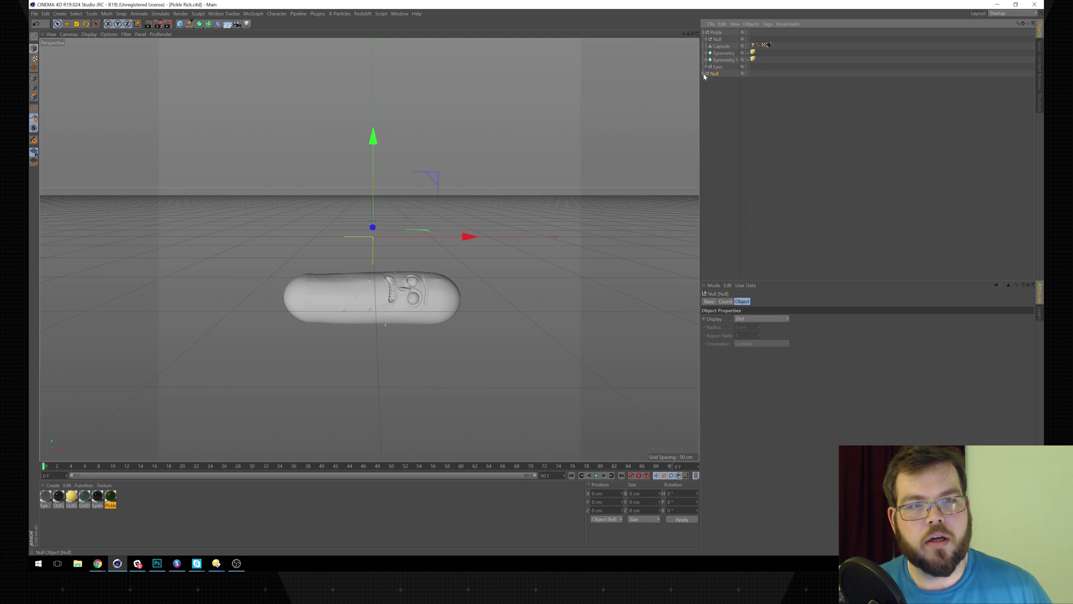
pyautogui.click(706, 73)
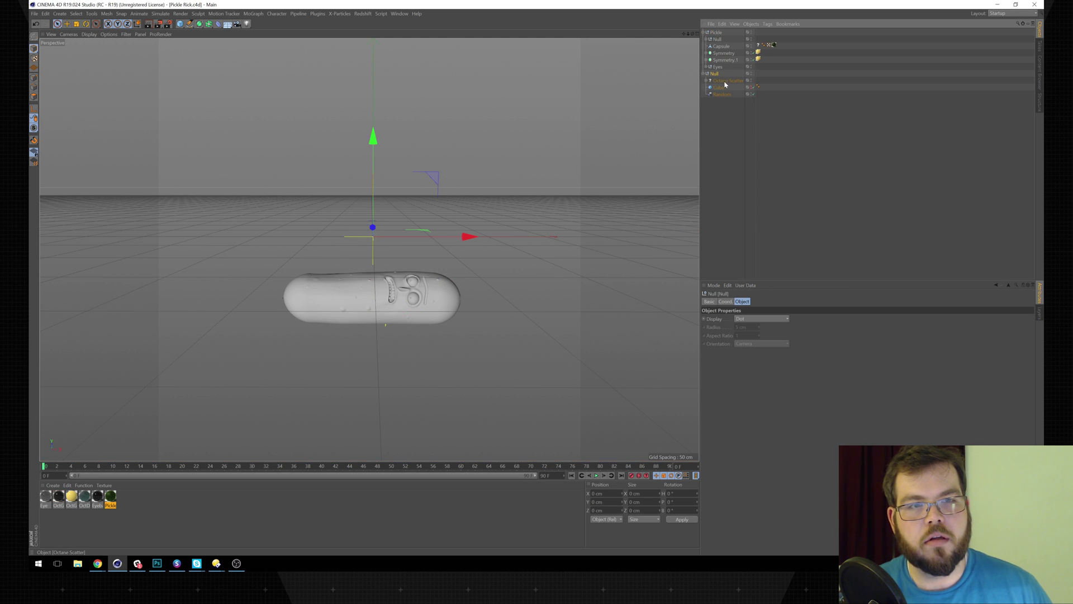
pyautogui.press('Delete')
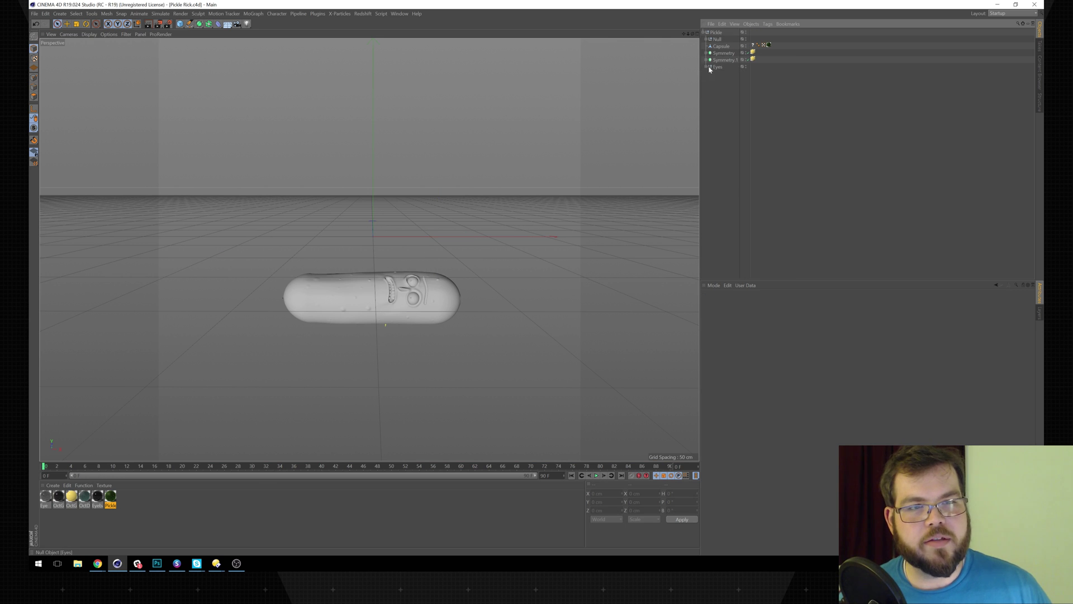
# - Switch the interface layout to Redshift (User) and deselect the materials
pyautogui.click(1013, 13)
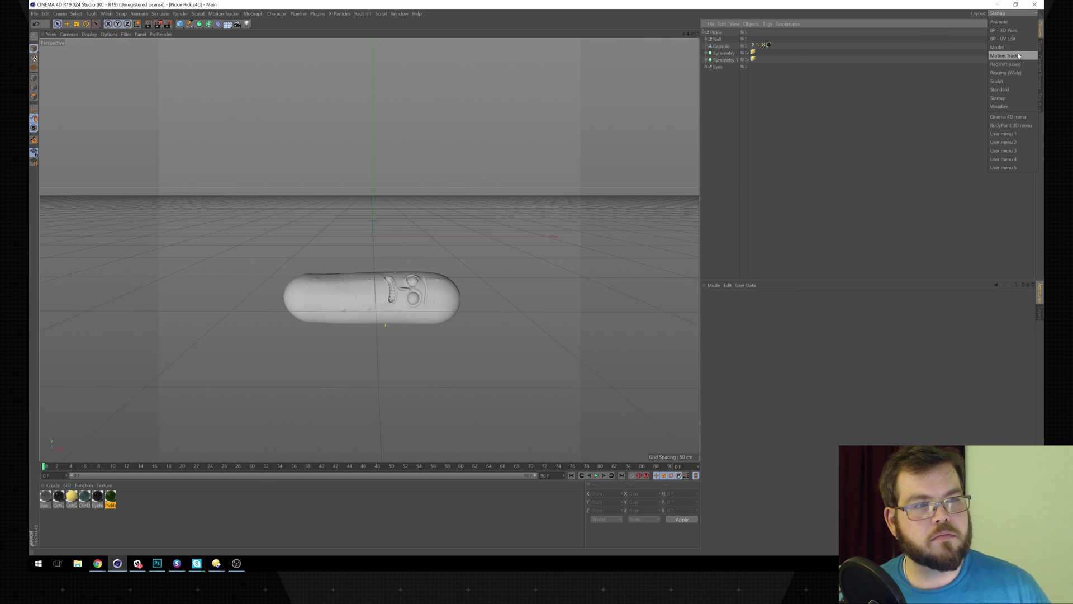
pyautogui.click(1016, 65)
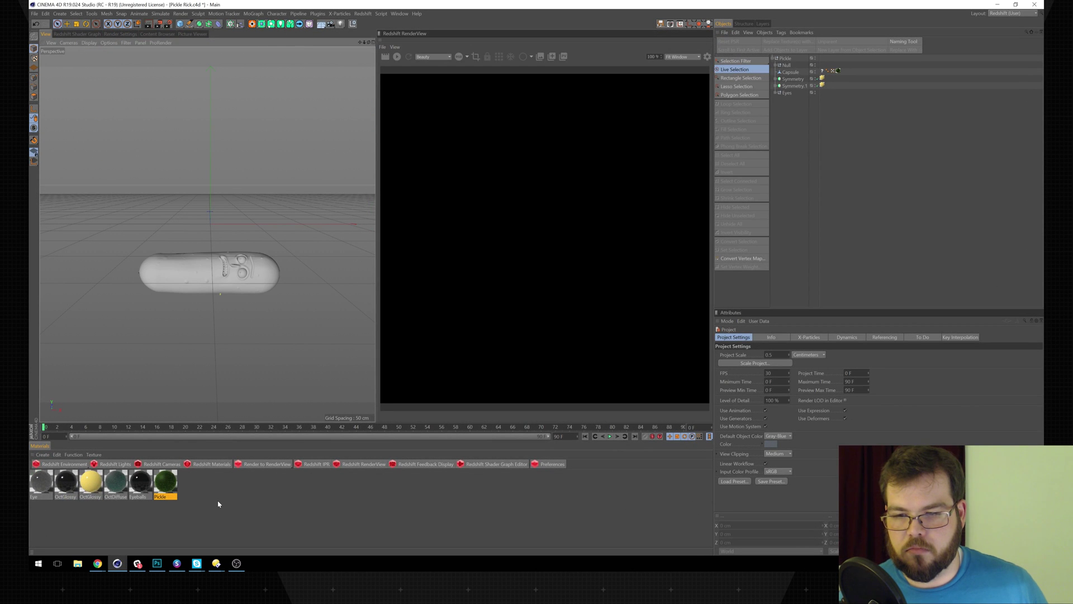
pyautogui.click(180, 505)
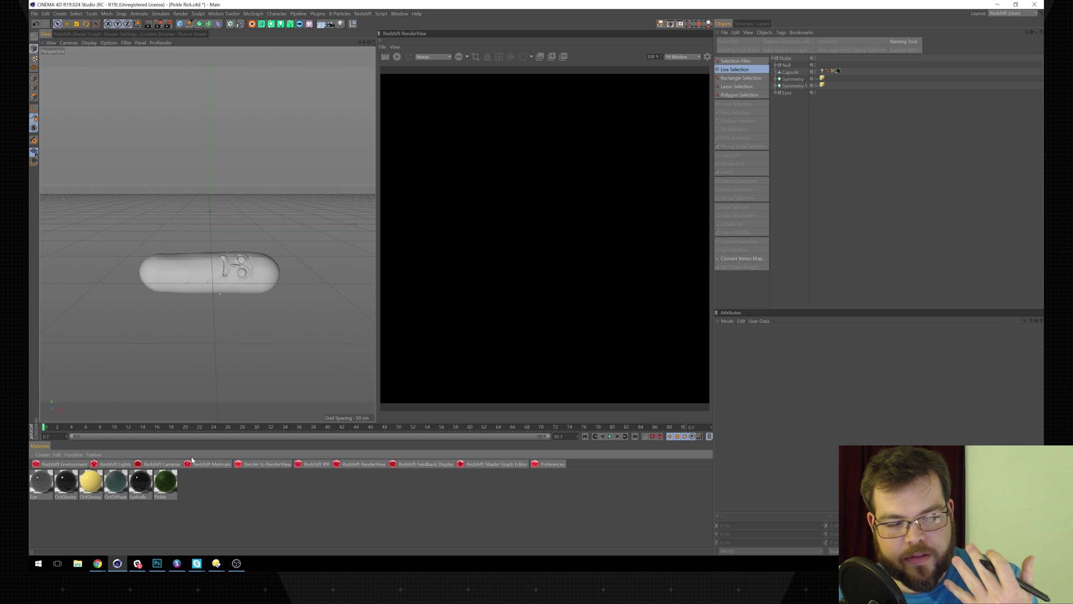
# - Examine the existing green Pickle material in the Material Editor
pyautogui.click(173, 489)
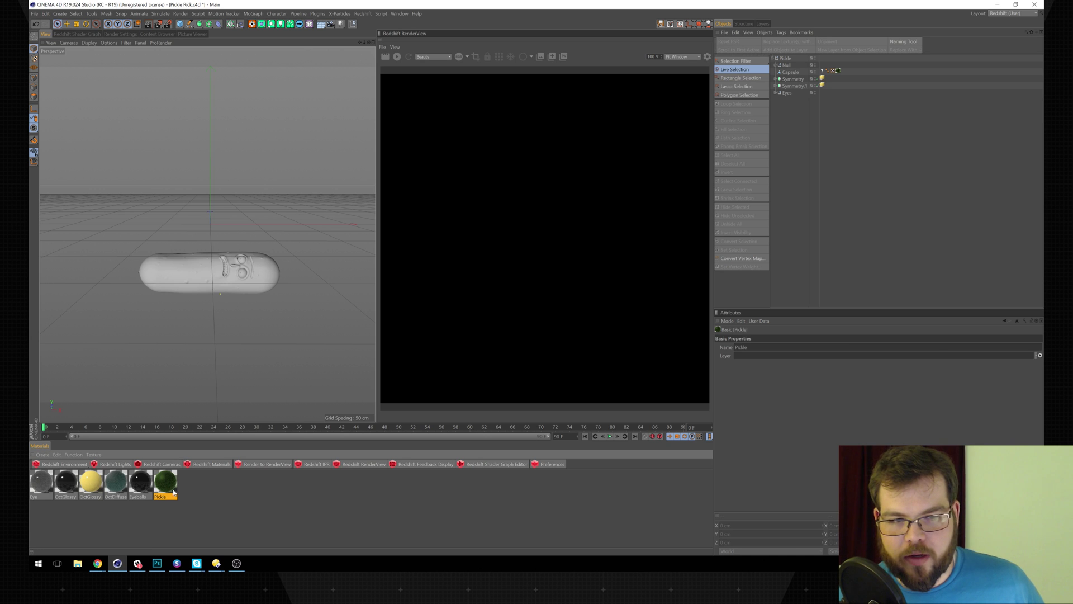
pyautogui.doubleClick(171, 489)
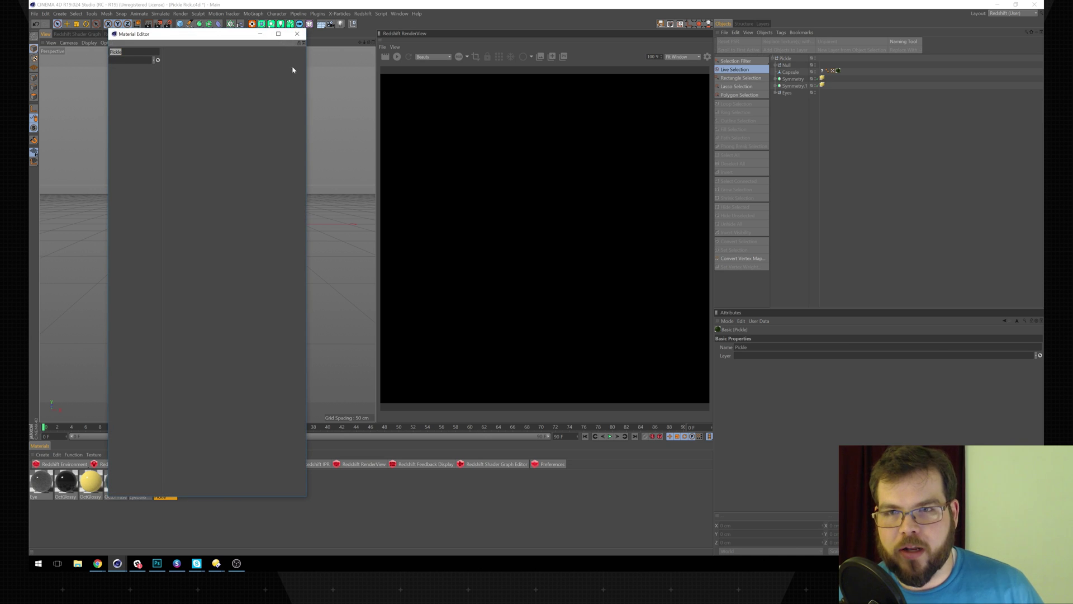
pyautogui.click(296, 34)
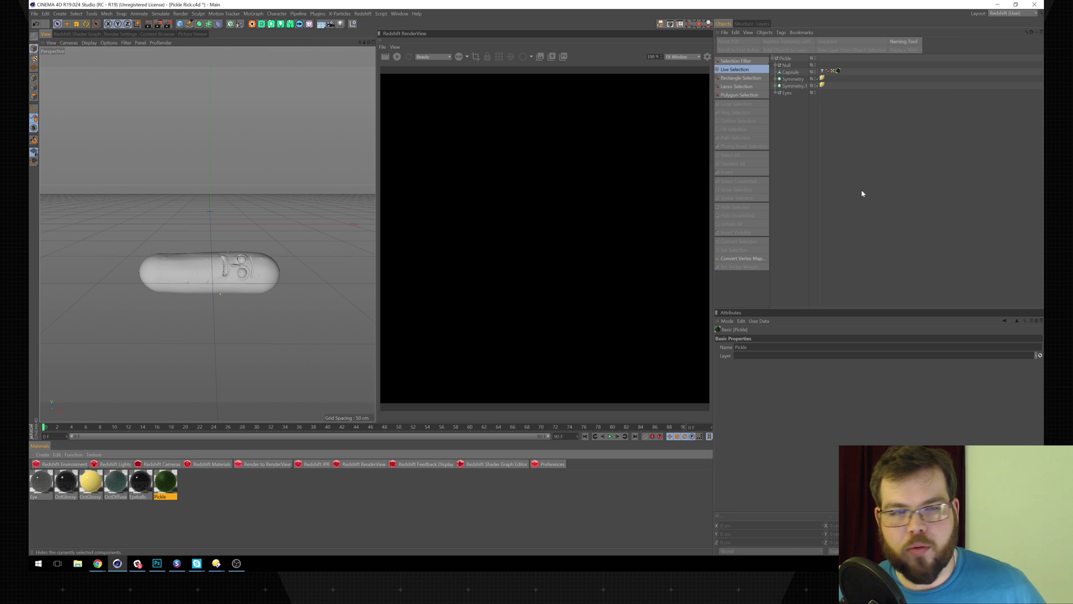
# - Create a Redshift Material named "Pickel" and assign it to the Capsule inside the Pickle group
pyautogui.click(218, 466)
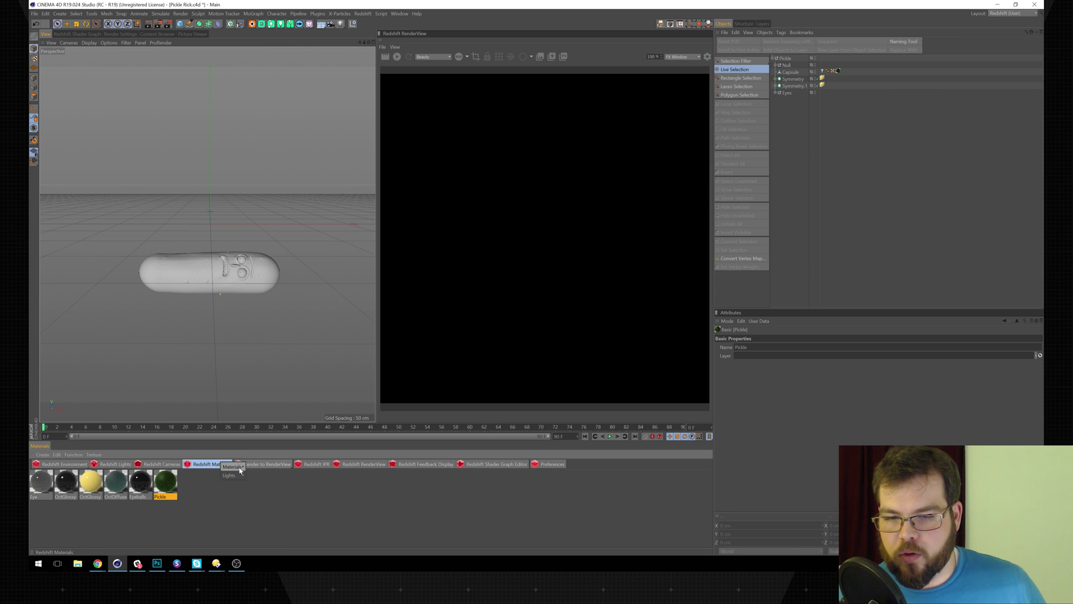
pyautogui.click(264, 468)
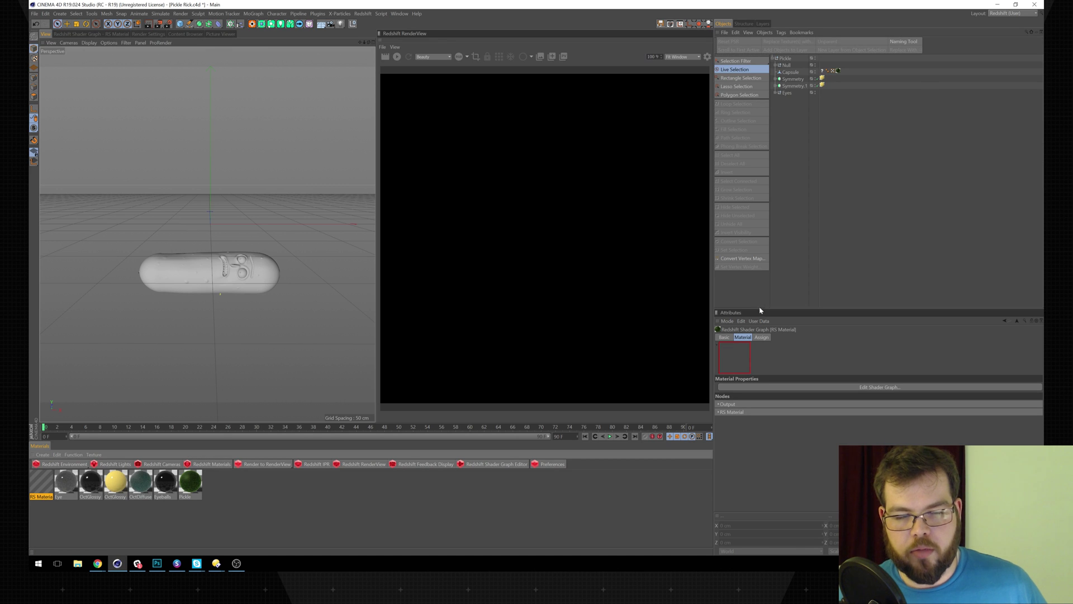
pyautogui.click(47, 497)
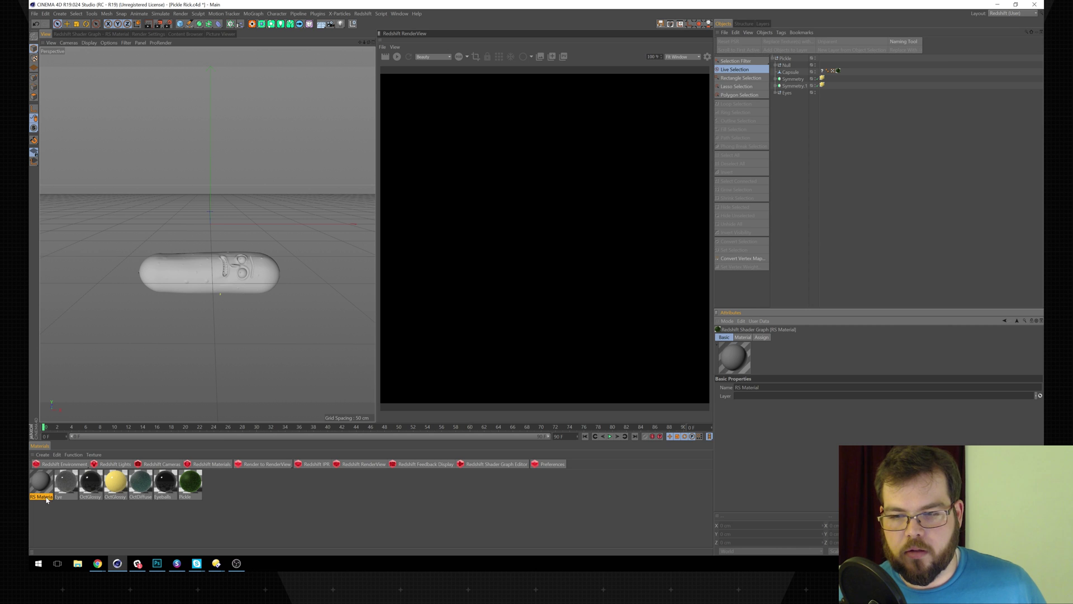
pyautogui.doubleClick(756, 388)
pyautogui.write('Pickel')
pyautogui.press('Return')
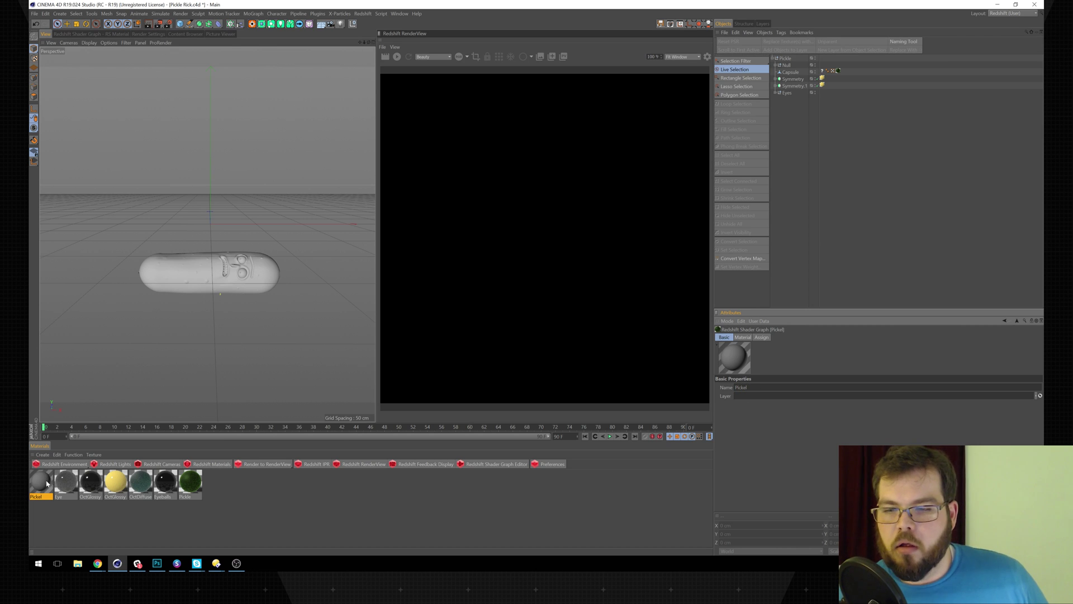
pyautogui.moveTo(42, 488); pyautogui.dragTo(796, 74)
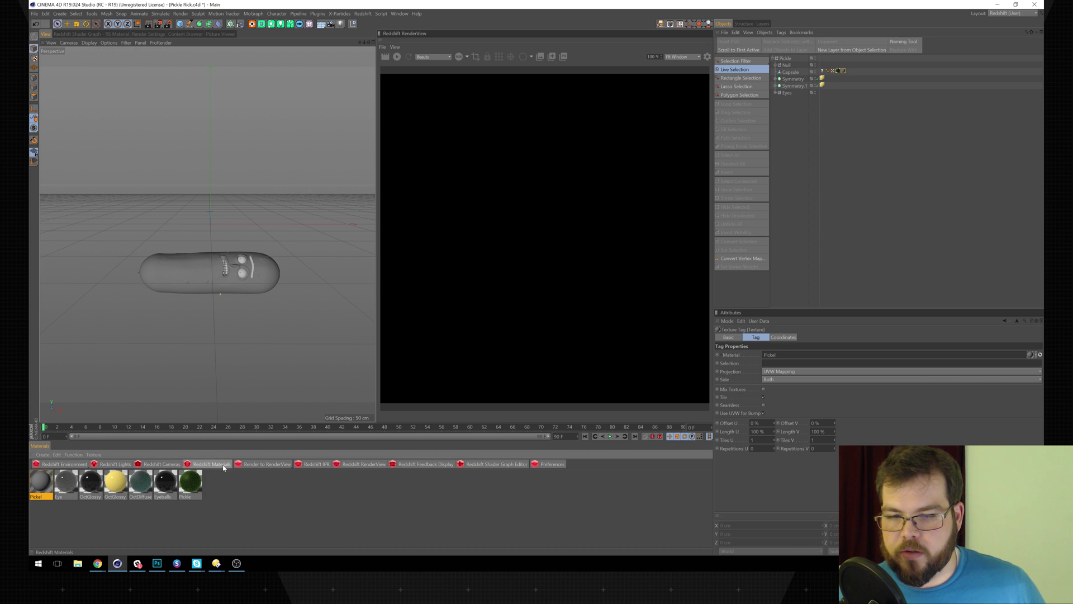
# - Add a Redshift Dome Light to the scene
pyautogui.click(114, 464)
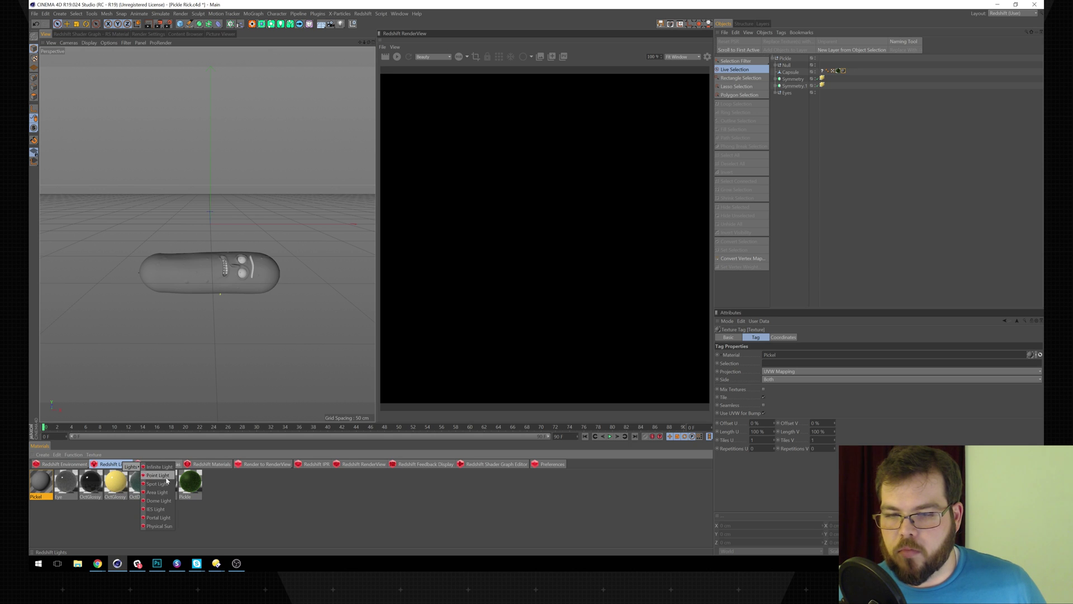
pyautogui.click(159, 501)
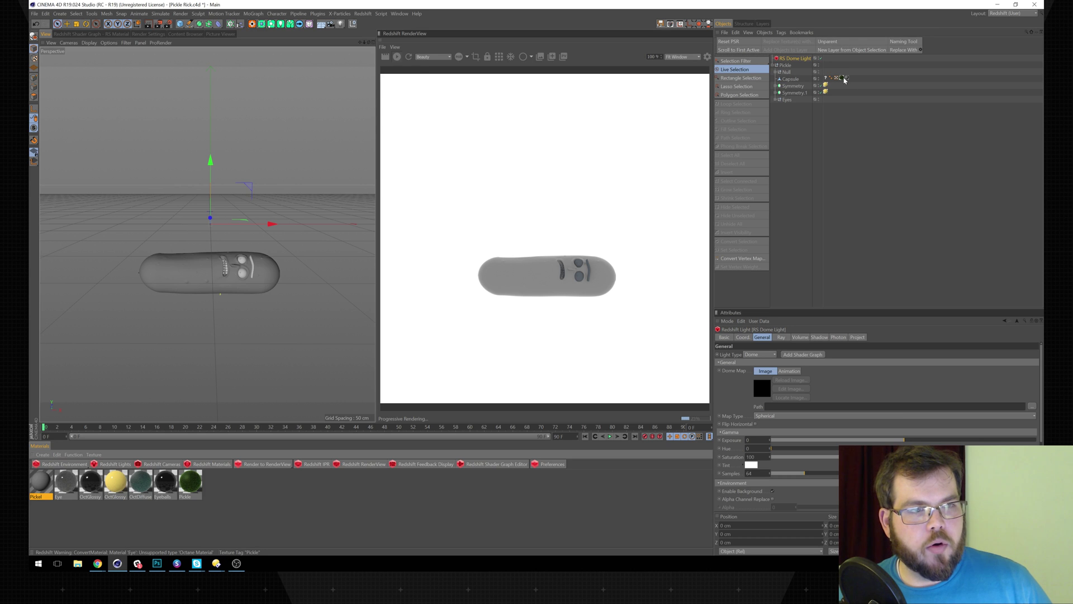
# - Set the Pickel material's diffuse color to green with hue 119°, saturation 43% and value 50%
pyautogui.click(847, 78)
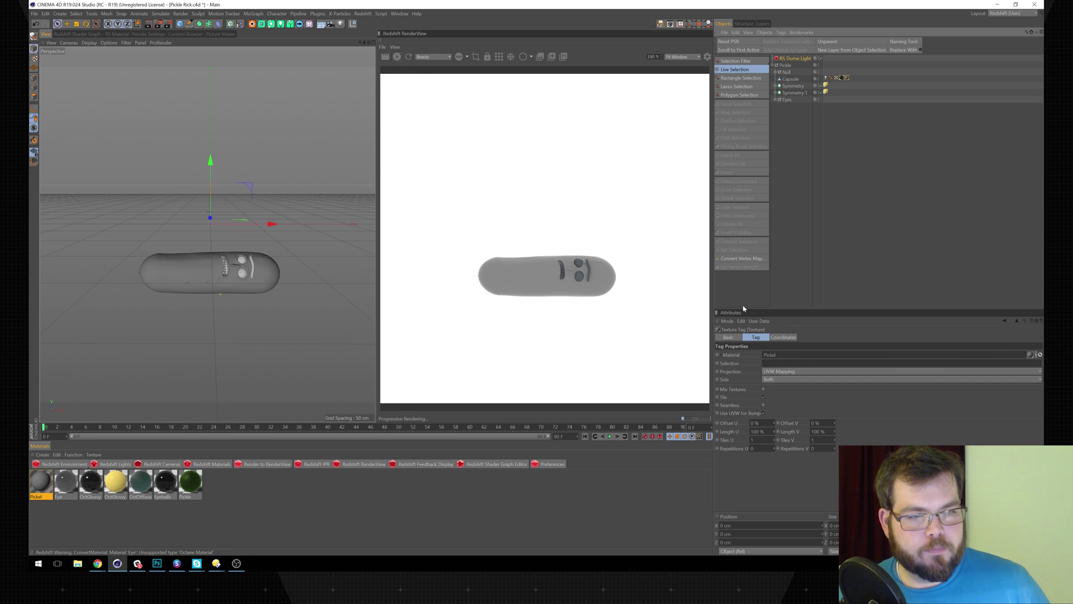
pyautogui.click(49, 488)
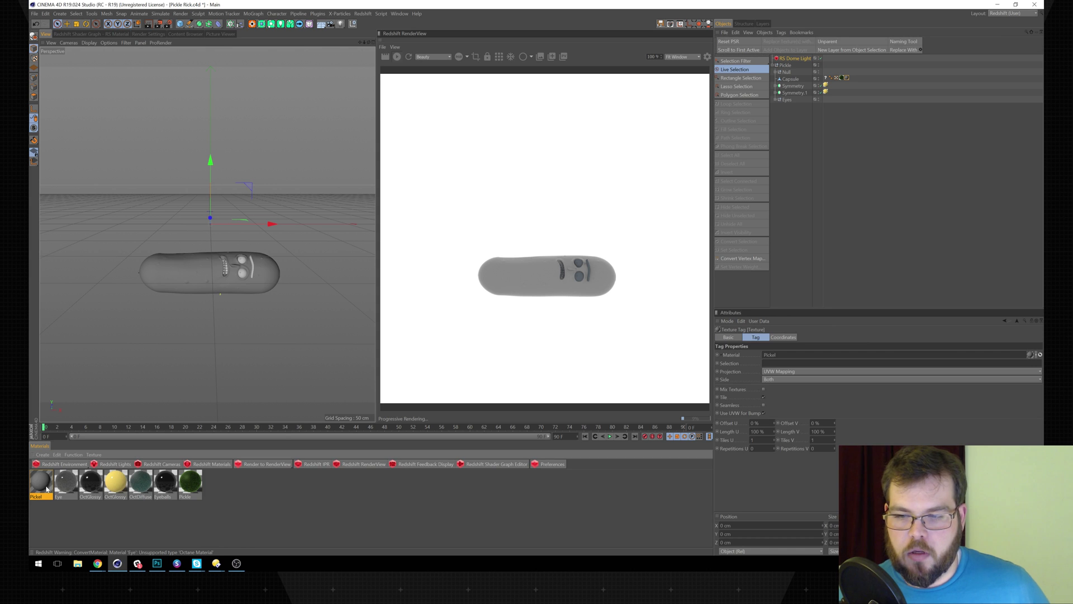
pyautogui.doubleClick(46, 490)
pyautogui.click(180, 85)
pyautogui.click(208, 136)
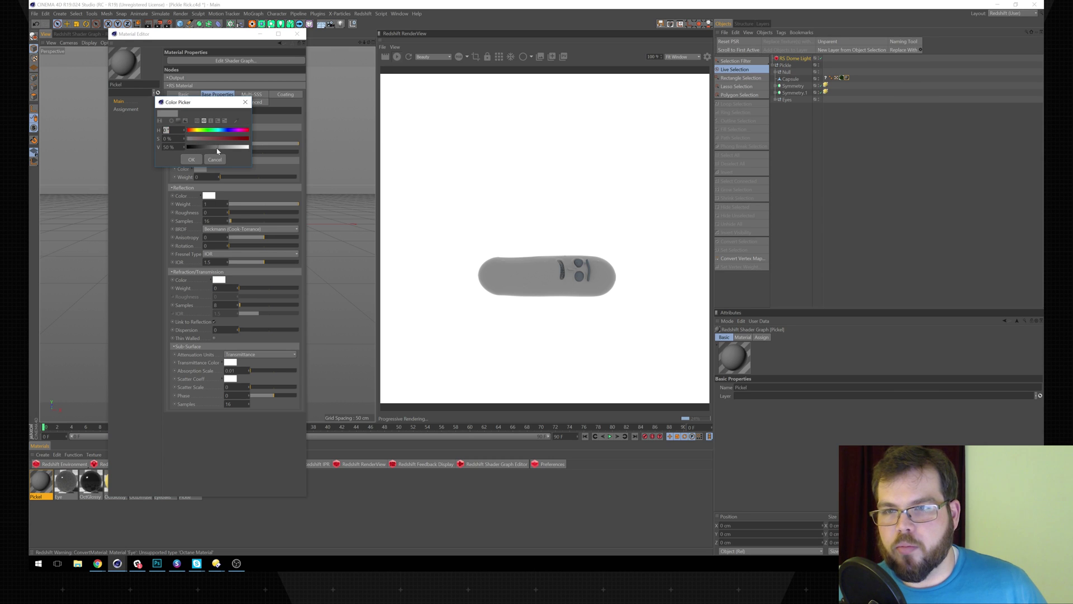
pyautogui.moveTo(220, 132); pyautogui.dragTo(210, 131)
pyautogui.click(214, 138)
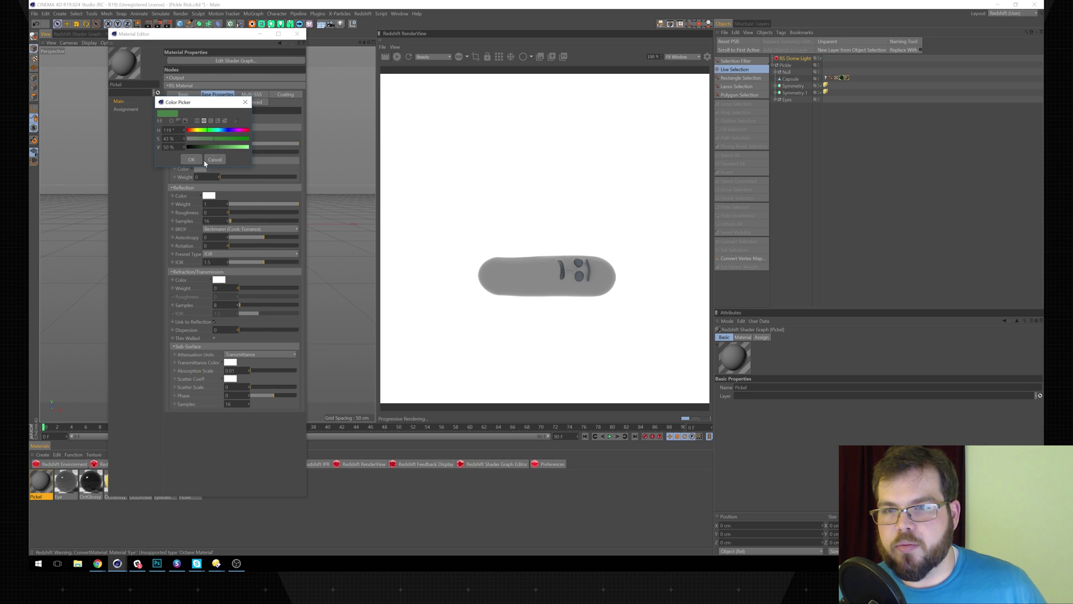
pyautogui.click(192, 159)
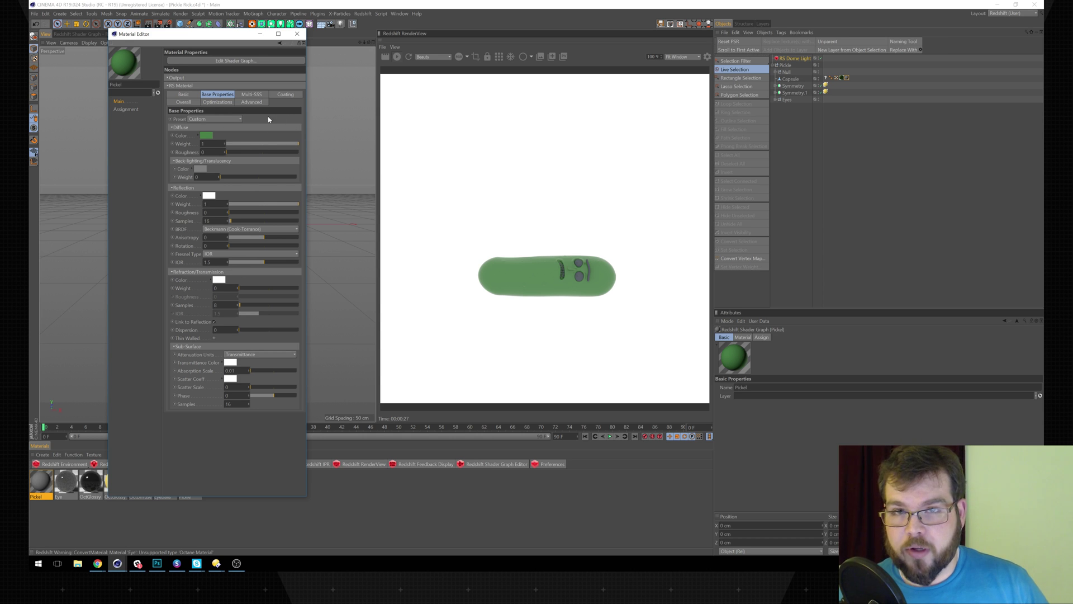
pyautogui.click(297, 33)
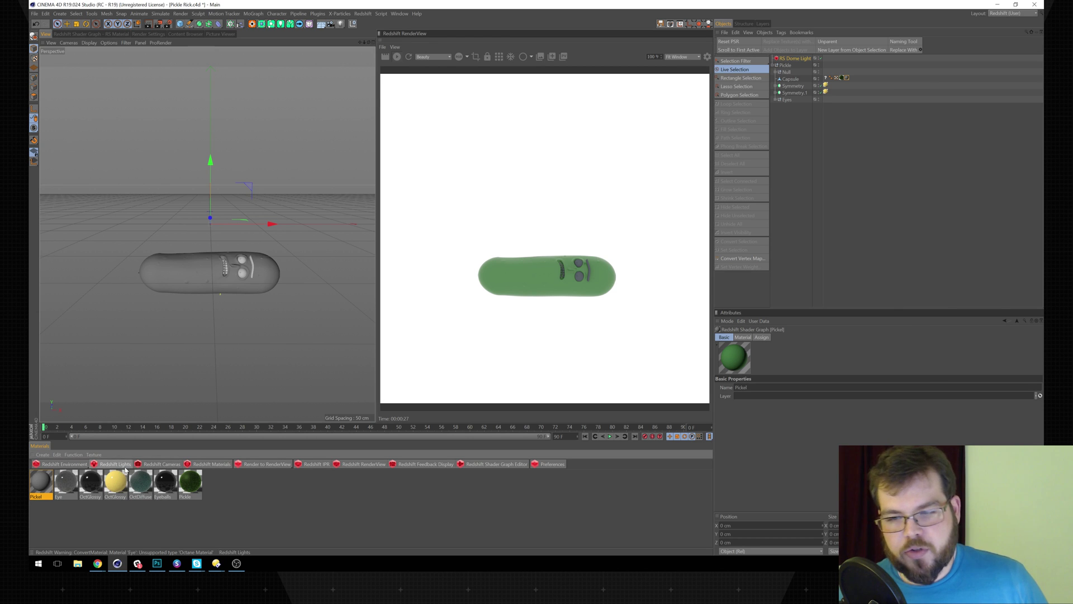
# - Create another Redshift Material and name it "Eyeballs"
pyautogui.click(223, 465)
pyautogui.moveTo(227, 467)
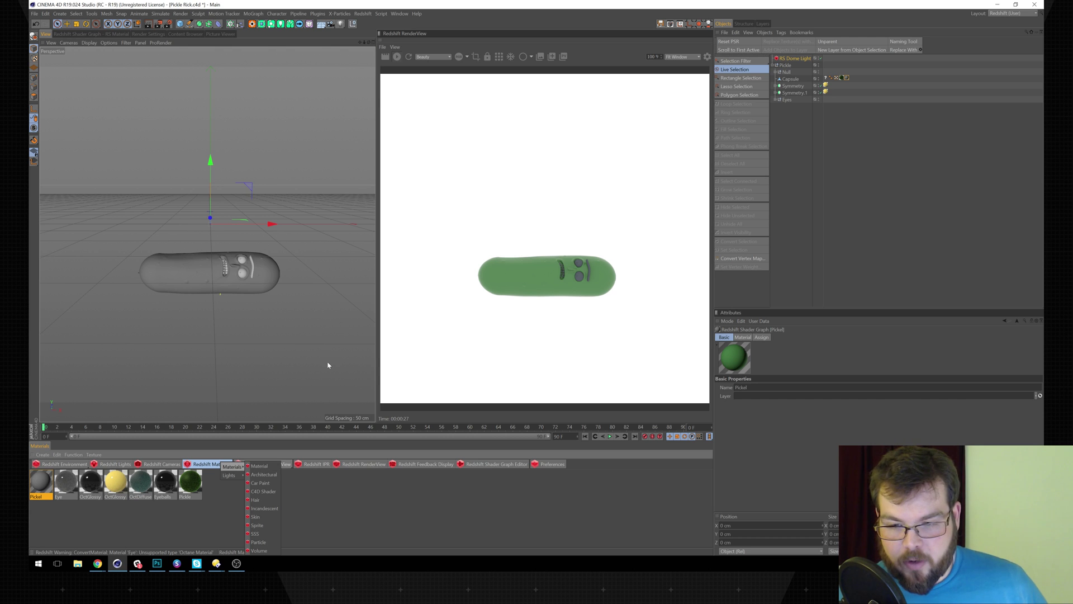
pyautogui.click(274, 466)
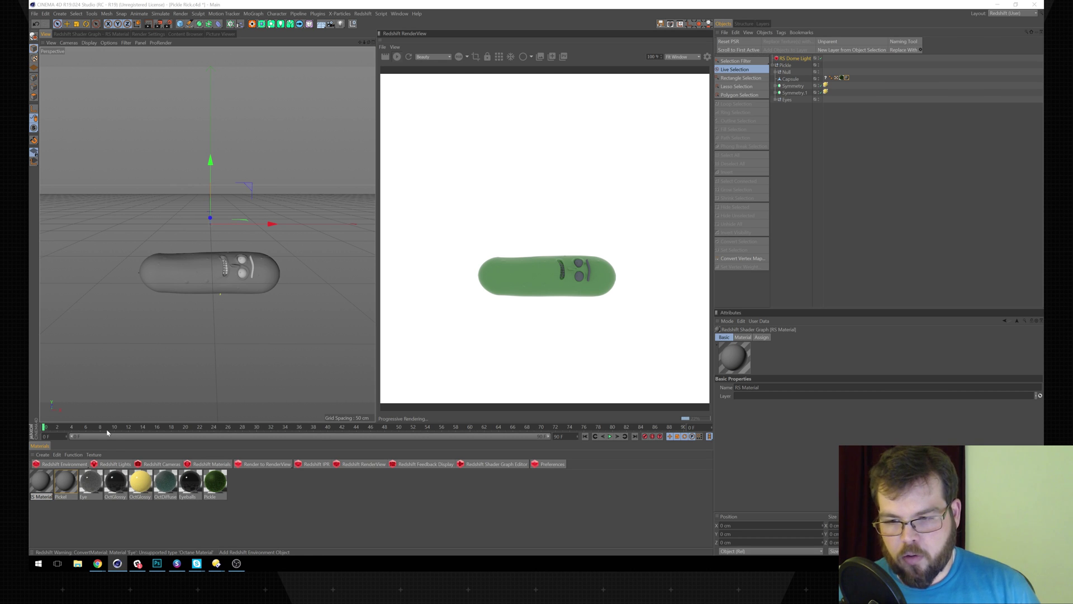
pyautogui.write('E')
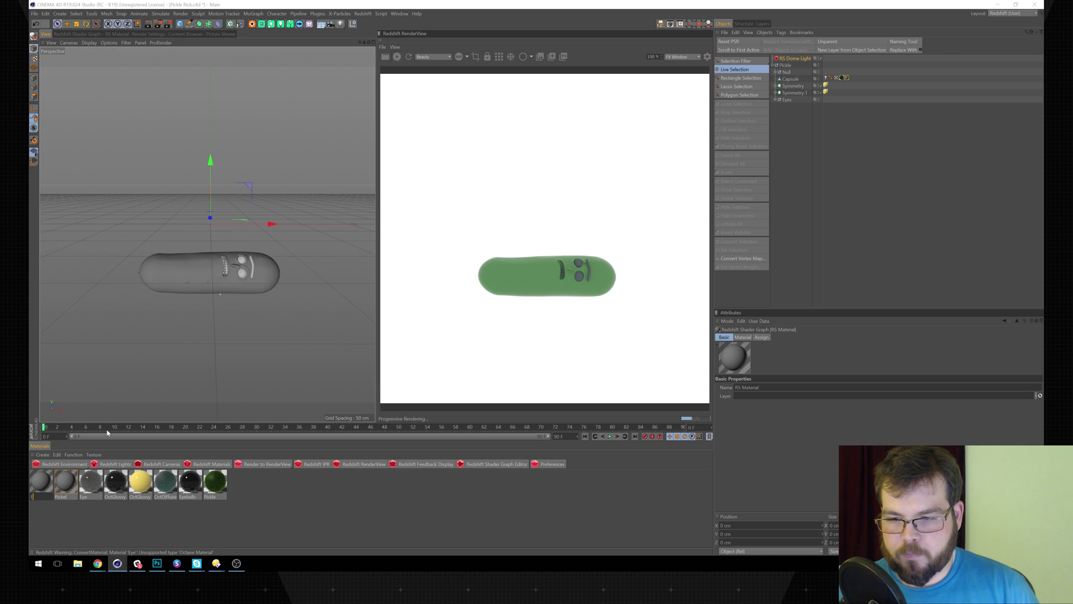
pyautogui.write('yeballs')
pyautogui.press('Return')
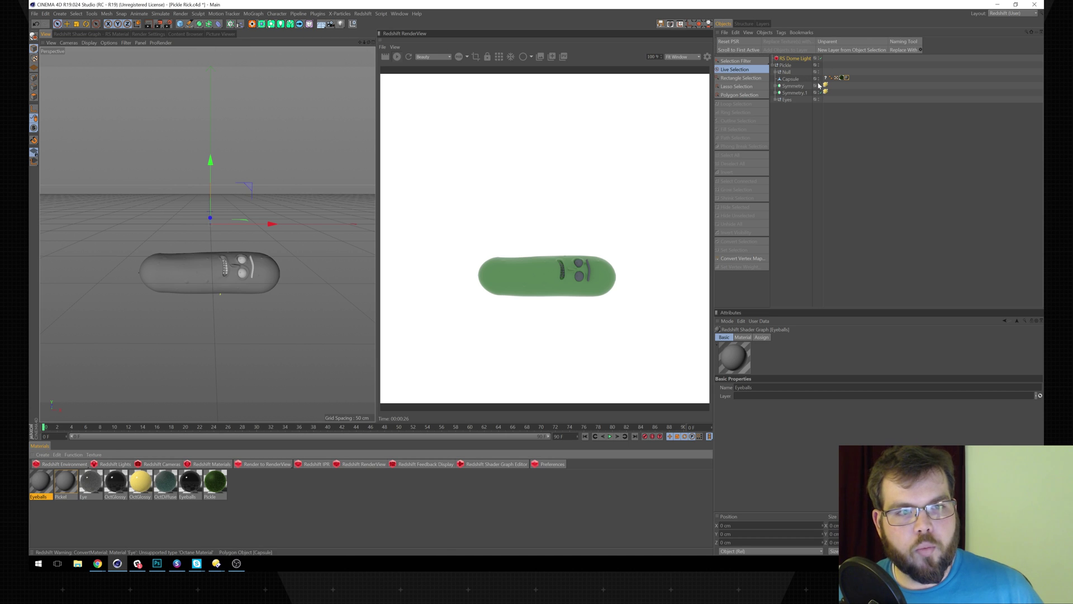
# - Replace the old material on both Eyeball objects in the Eyes group with the new Redshift Eyeballs material
pyautogui.click(775, 100)
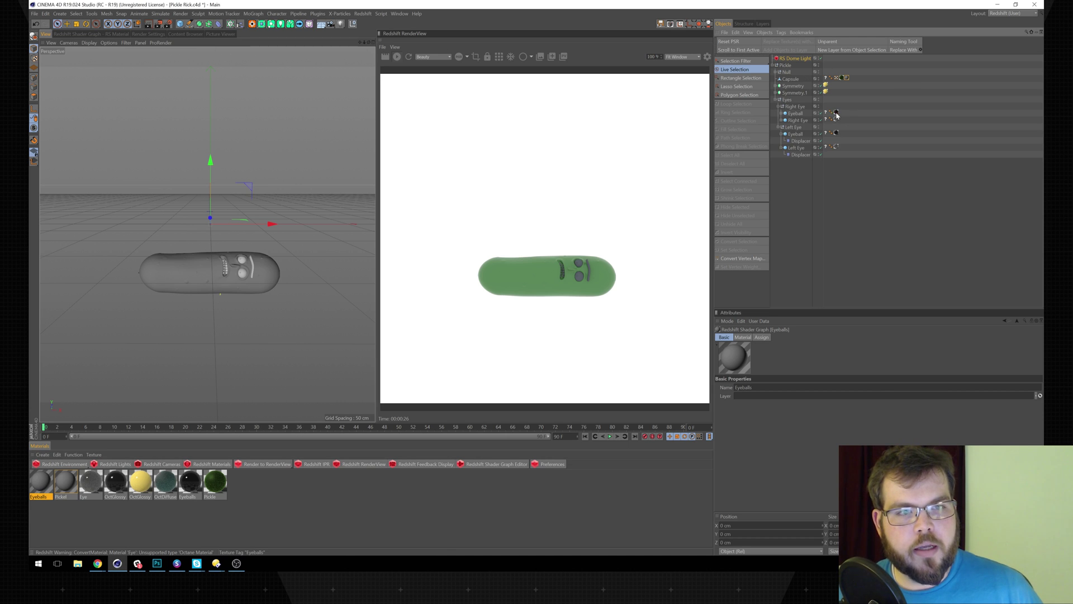
pyautogui.click(836, 146)
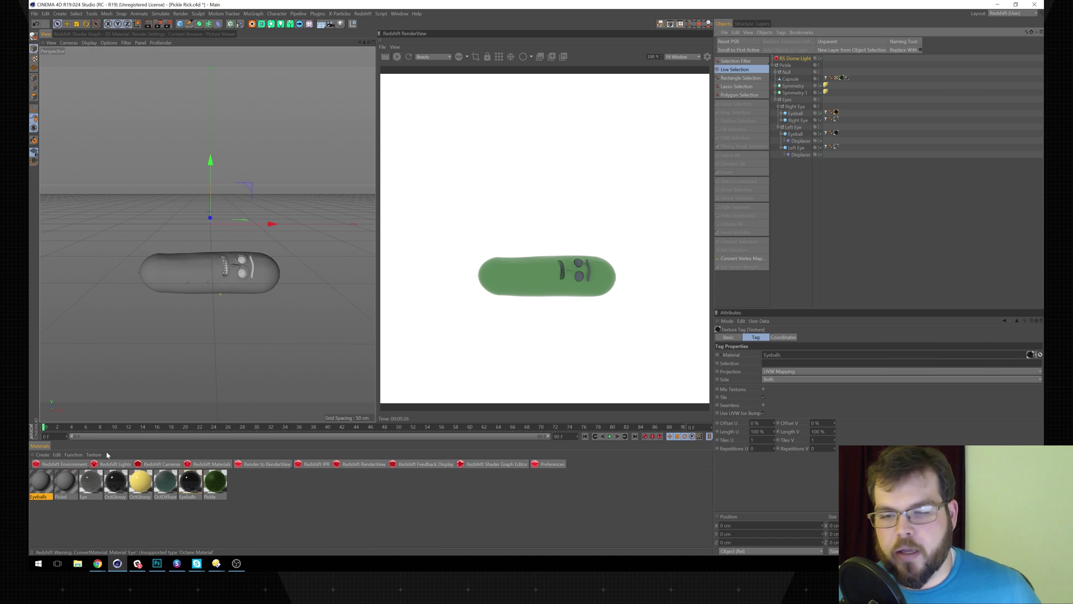
pyautogui.keyDown('shift'); pyautogui.click(837, 133); pyautogui.keyUp('shift')
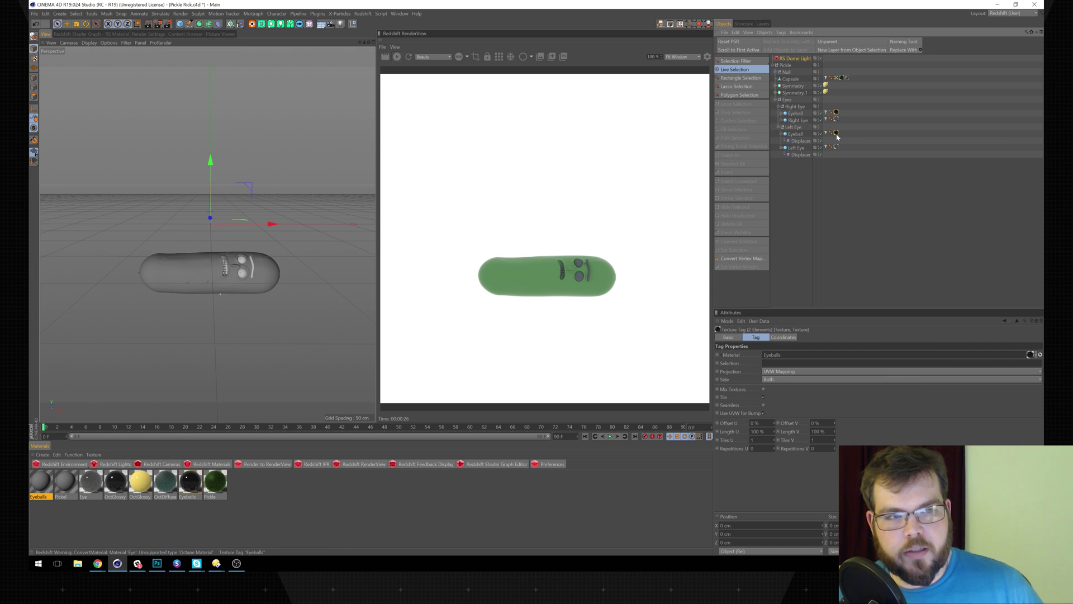
pyautogui.moveTo(41, 481); pyautogui.dragTo(837, 113)
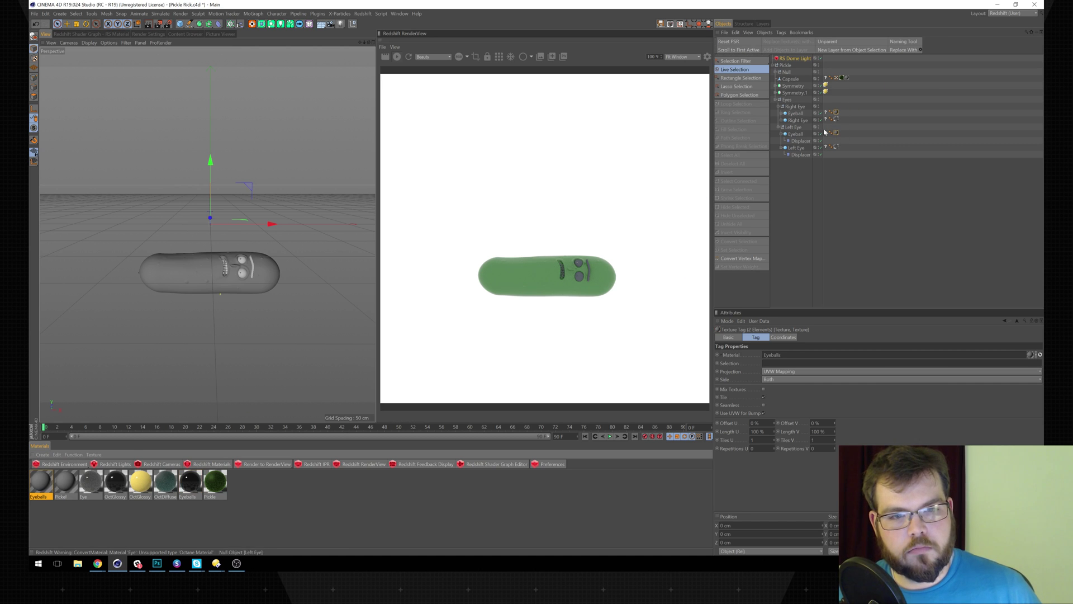
# - Set the Redshift Eyeballs material's diffuse color to black
pyautogui.doubleClick(47, 488)
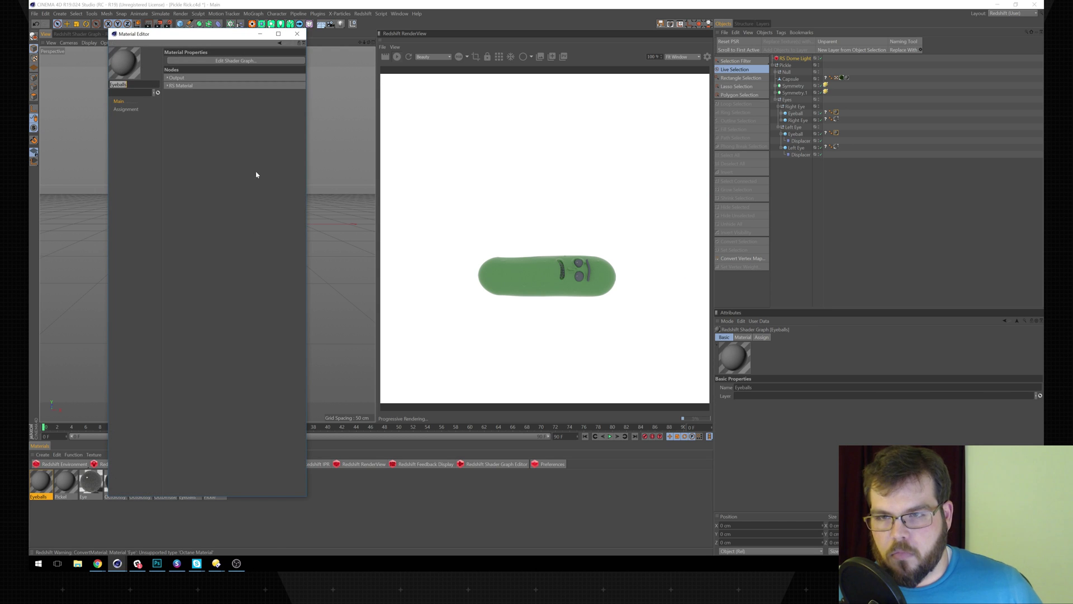
pyautogui.click(176, 78)
pyautogui.click(174, 114)
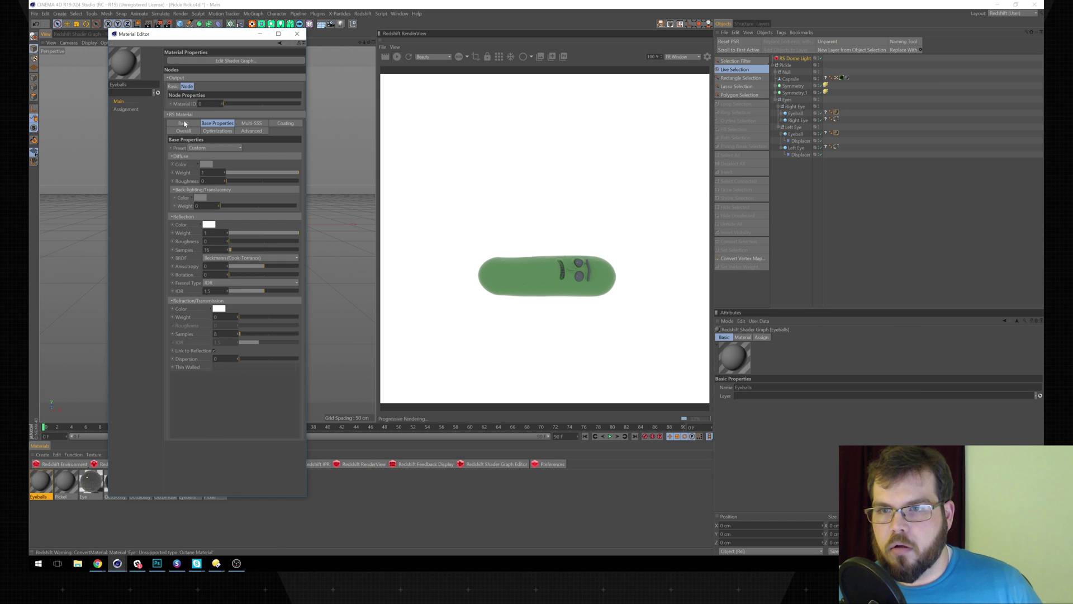
pyautogui.click(207, 164)
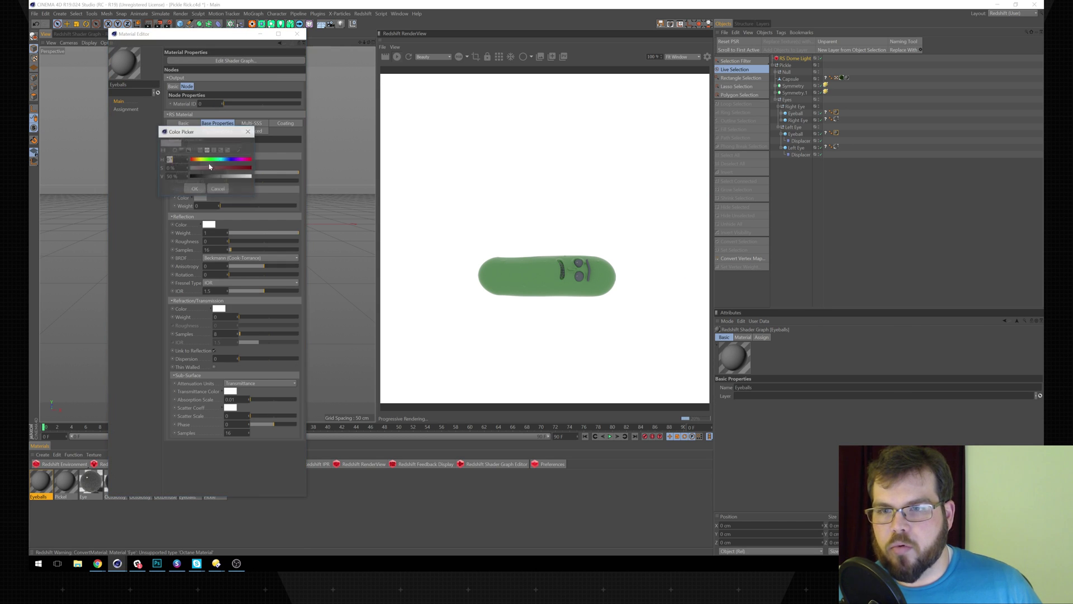
pyautogui.click(193, 167)
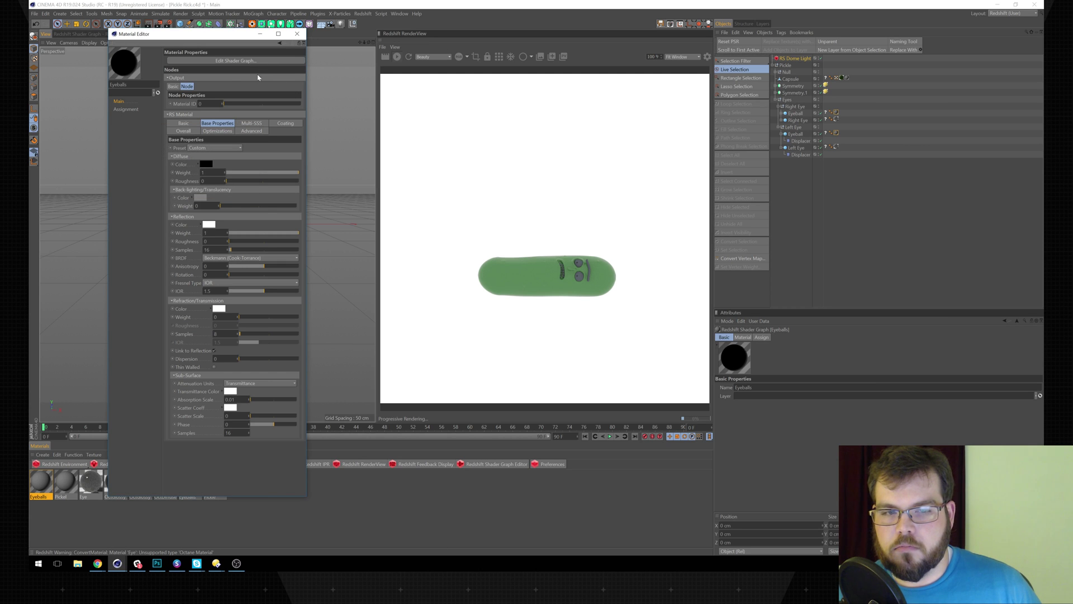
pyautogui.click(297, 34)
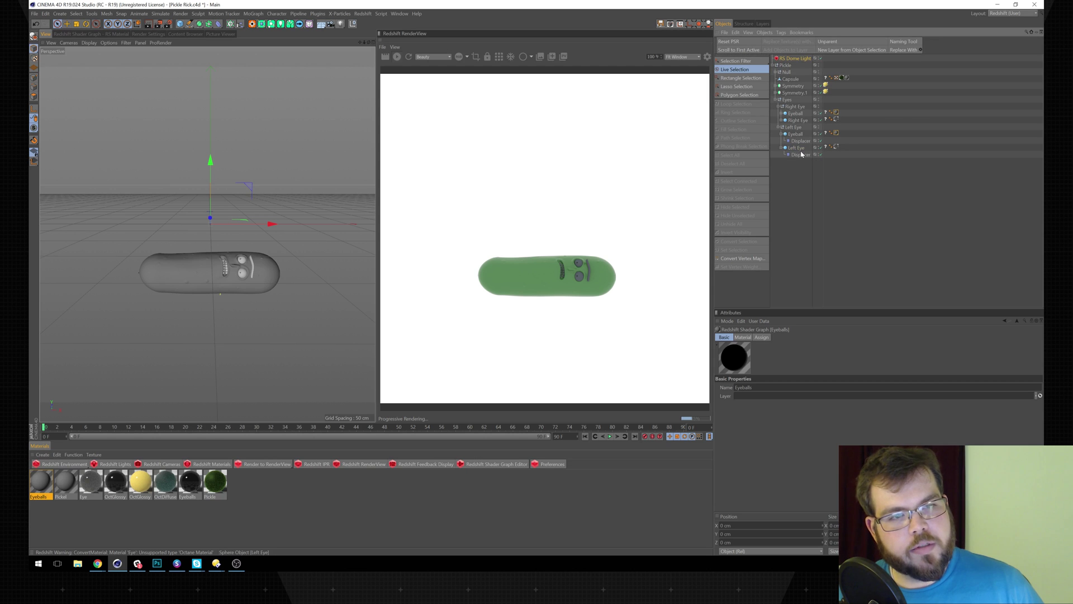
# - Nudge the Left Eye sphere upward in the viewport to identify which part it is, and undo the move
pyautogui.moveTo(211, 159); pyautogui.dragTo(211, 144)
pyautogui.hotkey('ctrl', 'z')
pyautogui.press('e')
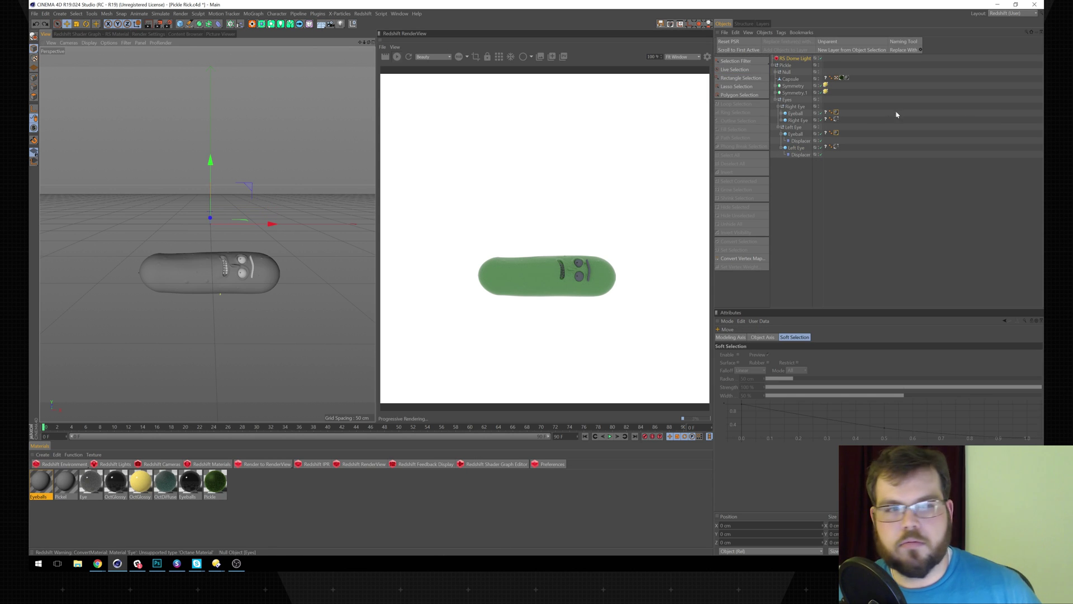
pyautogui.click(796, 148)
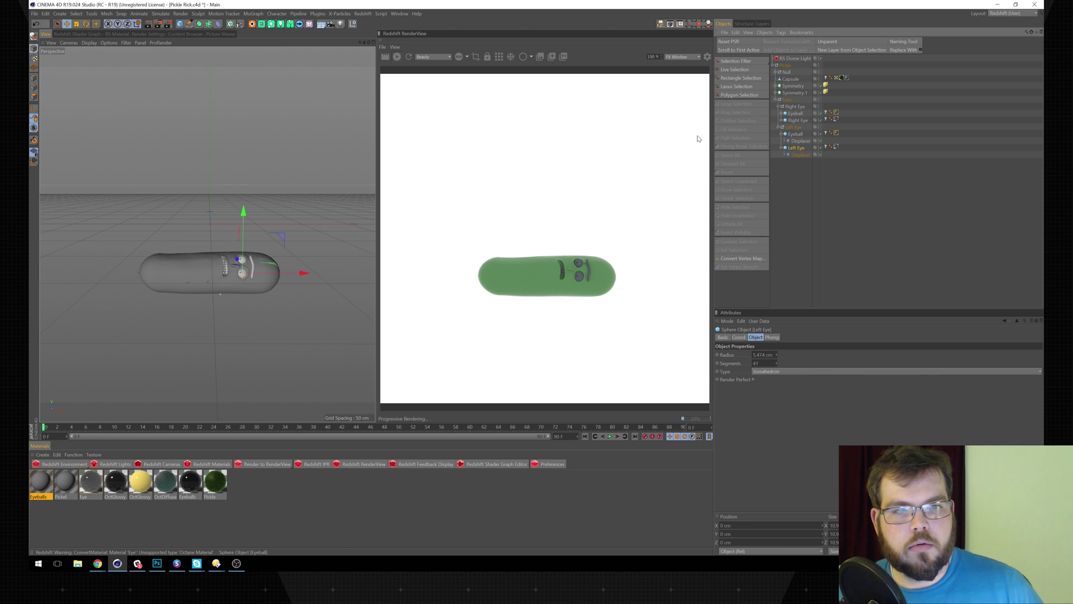
pyautogui.moveTo(244, 211); pyautogui.dragTo(246, 201)
pyautogui.hotkey('ctrl', 'z')
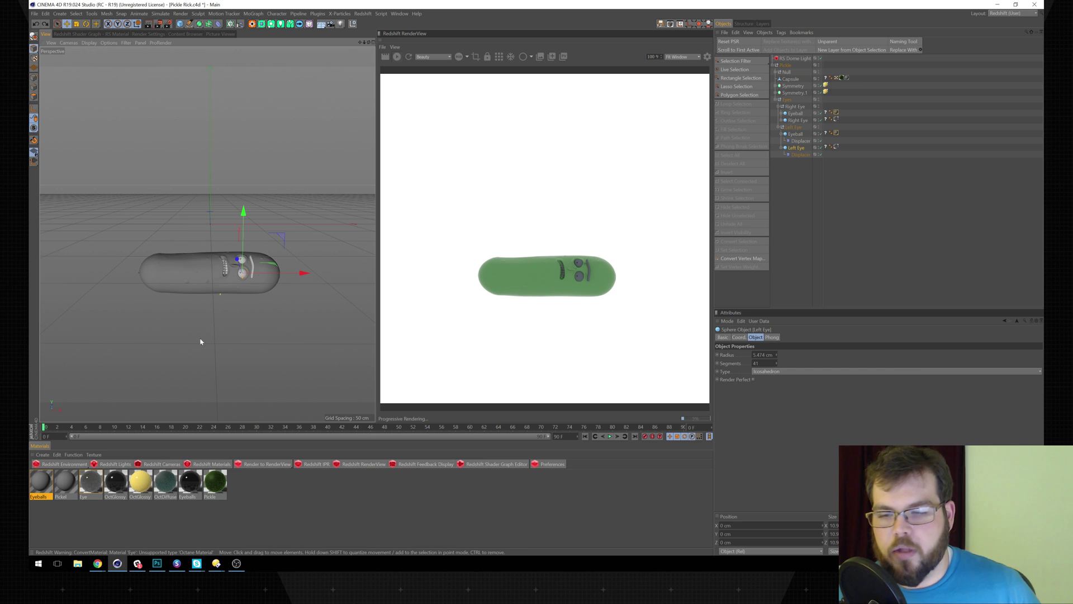
# - Duplicate the black Redshift Eyeballs material and rename the one assigned to the Eyeball objects "Pupil"
pyautogui.keyDown('ctrl'); pyautogui.moveTo(36, 491); pyautogui.dragTo(53, 490); pyautogui.keyUp('ctrl')
pyautogui.click(43, 499)
pyautogui.write('Pupil')
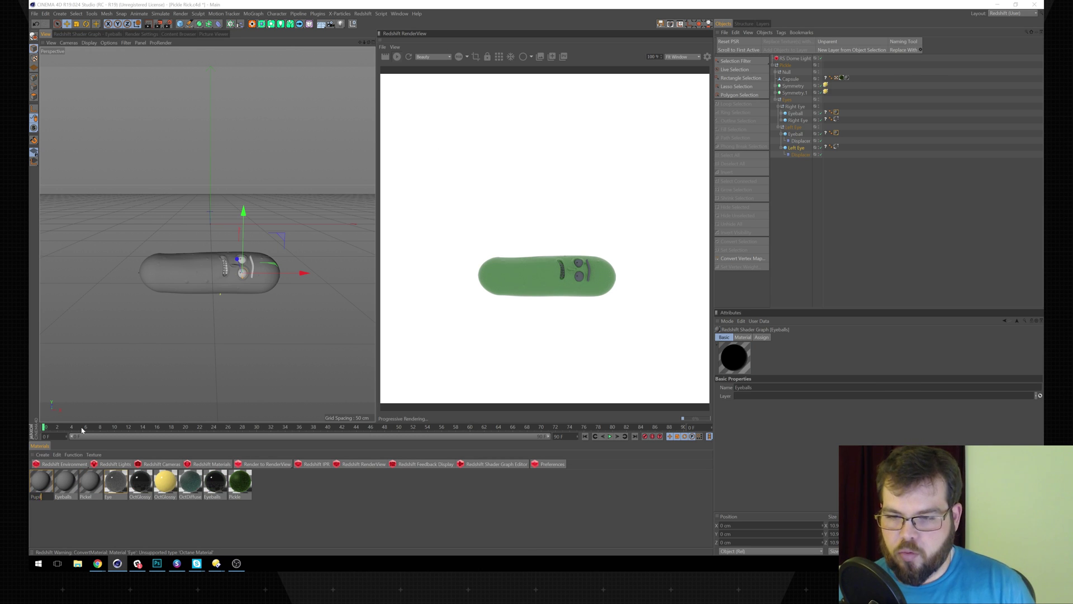
pyautogui.press('Return')
pyautogui.click(75, 497)
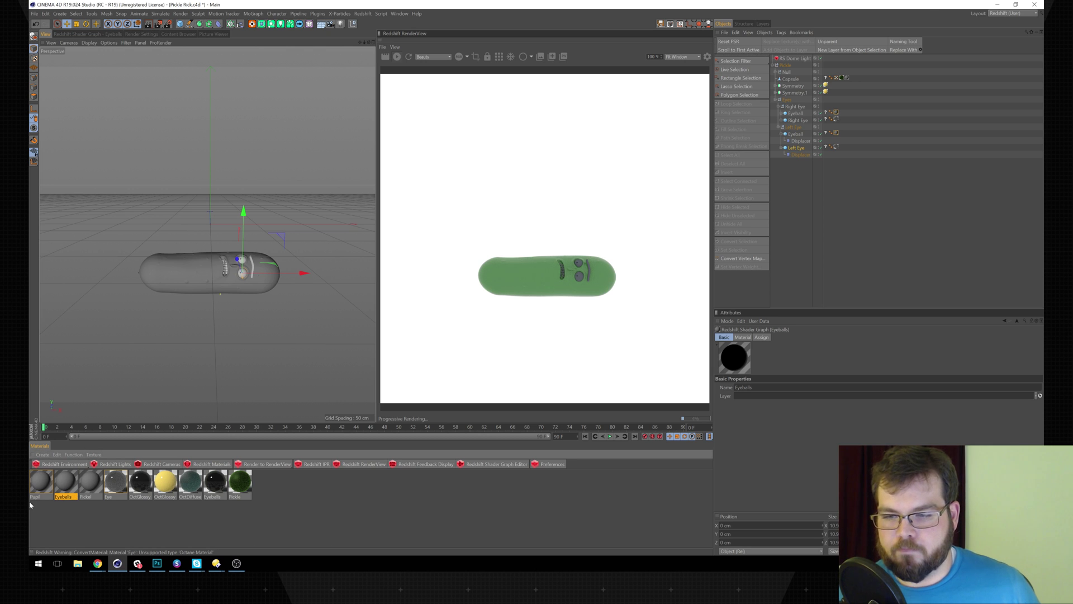
pyautogui.click(886, 192)
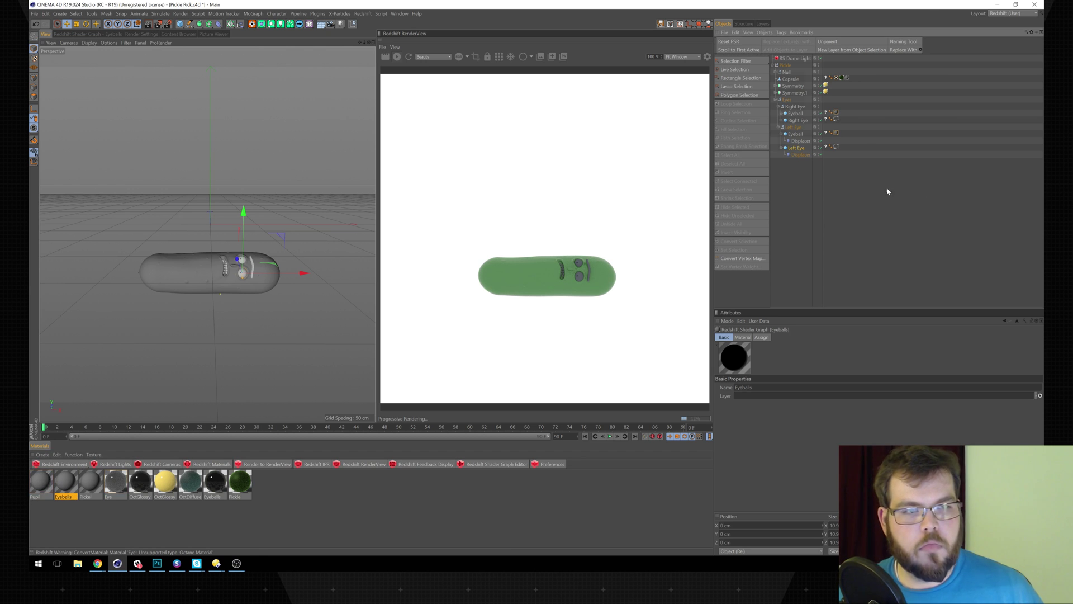
# - Assign the Redshift Eyeballs material to the Right Eye and Left Eye spheres in place of their old materials
pyautogui.click(837, 112)
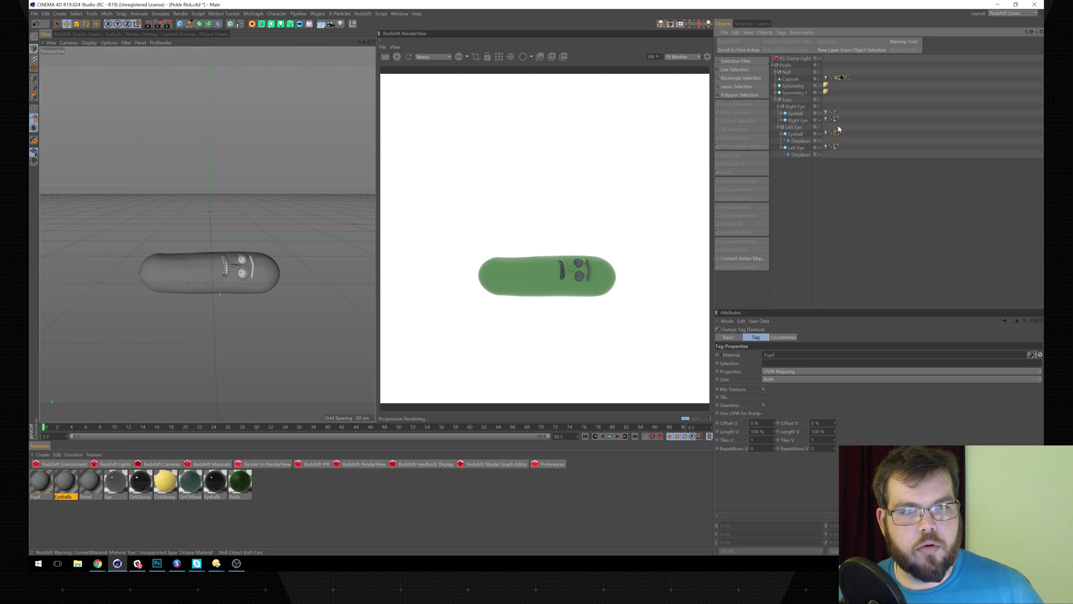
pyautogui.click(836, 120)
pyautogui.moveTo(66, 482); pyautogui.dragTo(836, 119)
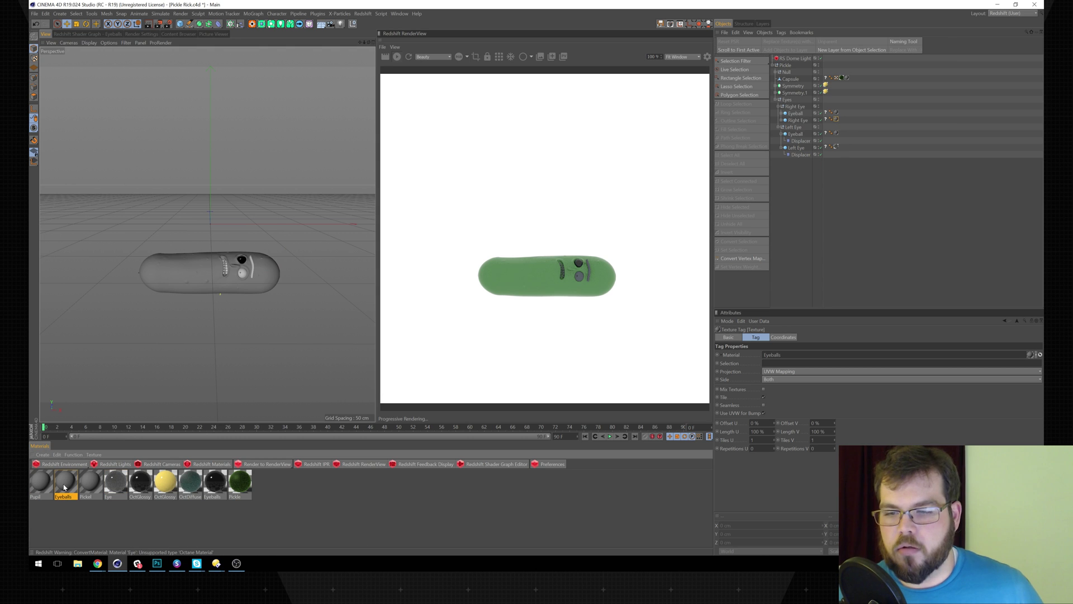
pyautogui.moveTo(808, 161); pyautogui.dragTo(837, 147)
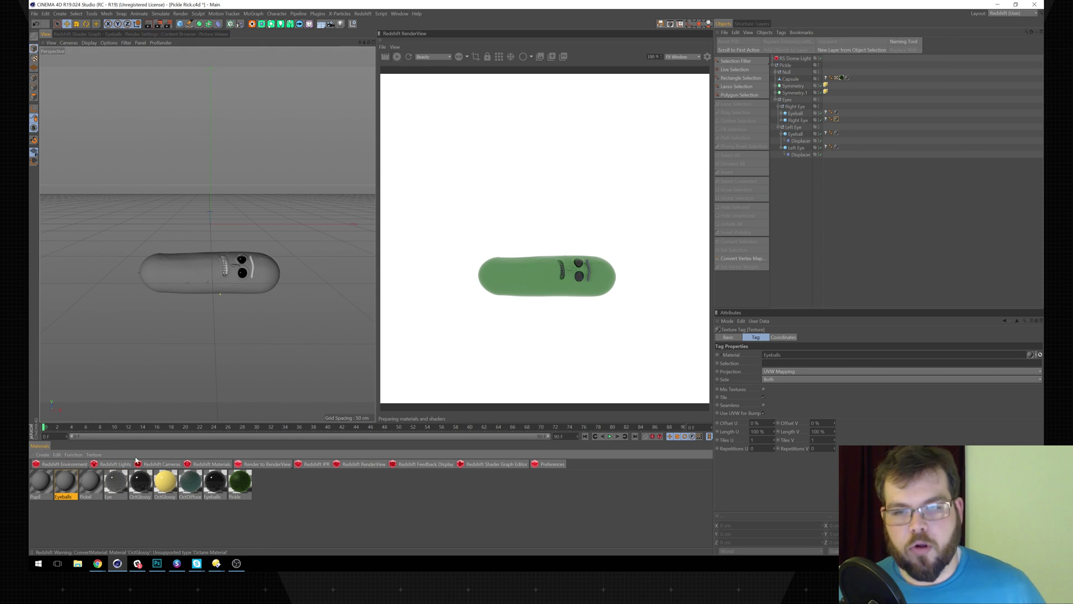
# - Change the Redshift Eyeballs material's diffuse color to white
pyautogui.doubleClick(65, 481)
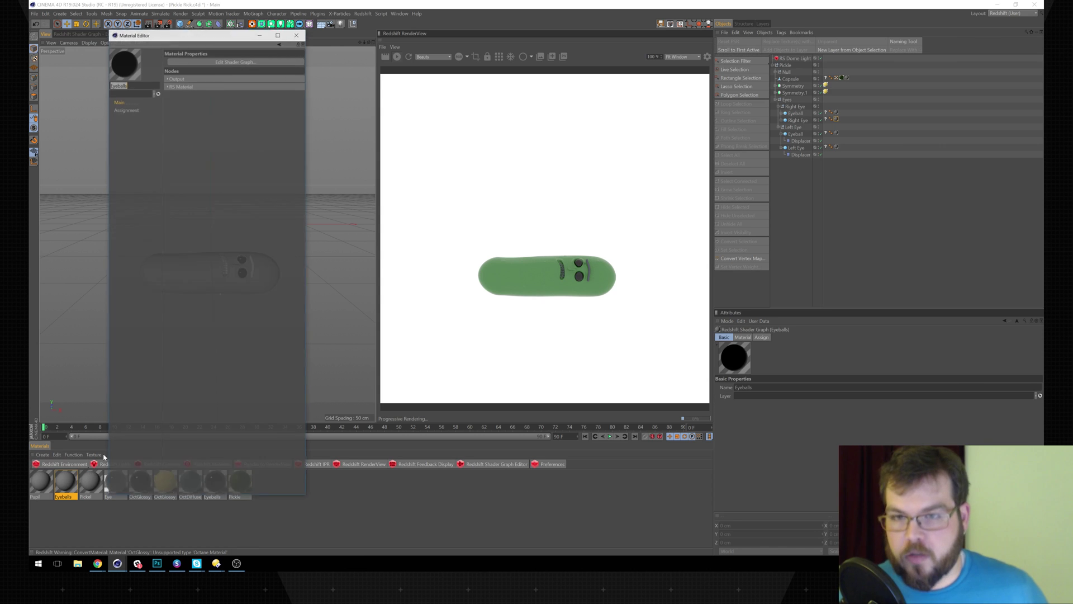
pyautogui.click(177, 77)
pyautogui.click(178, 115)
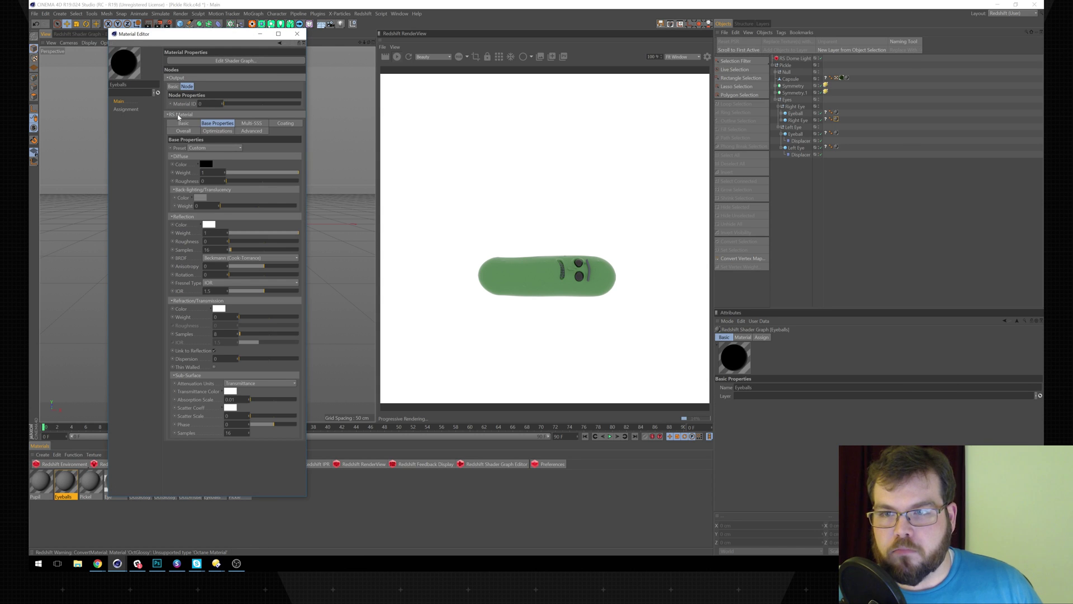
pyautogui.click(208, 165)
pyautogui.moveTo(220, 177); pyautogui.dragTo(281, 178)
pyautogui.click(192, 190)
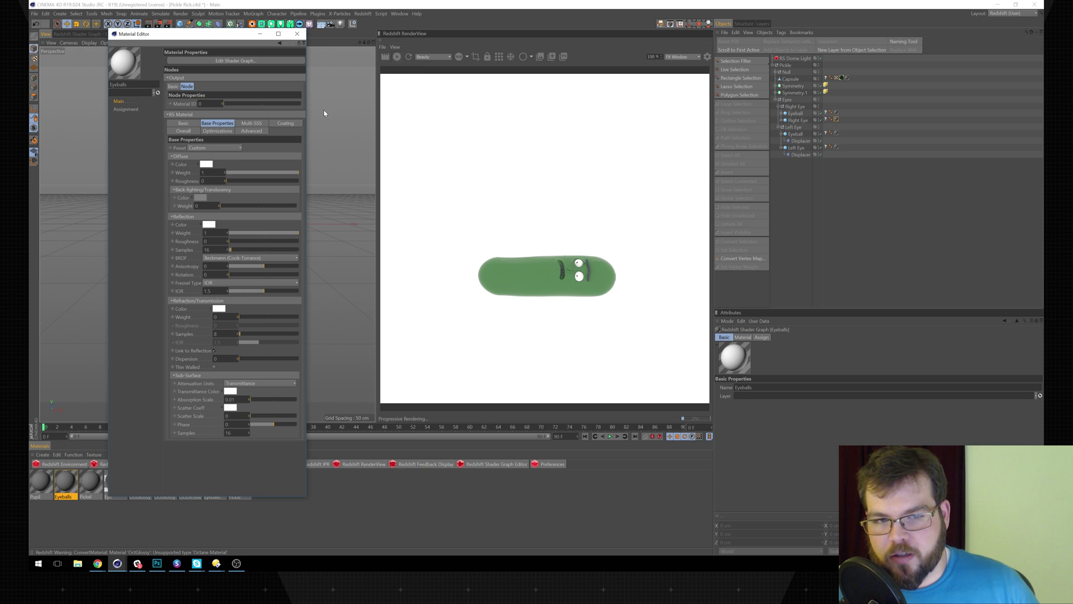
pyautogui.click(296, 33)
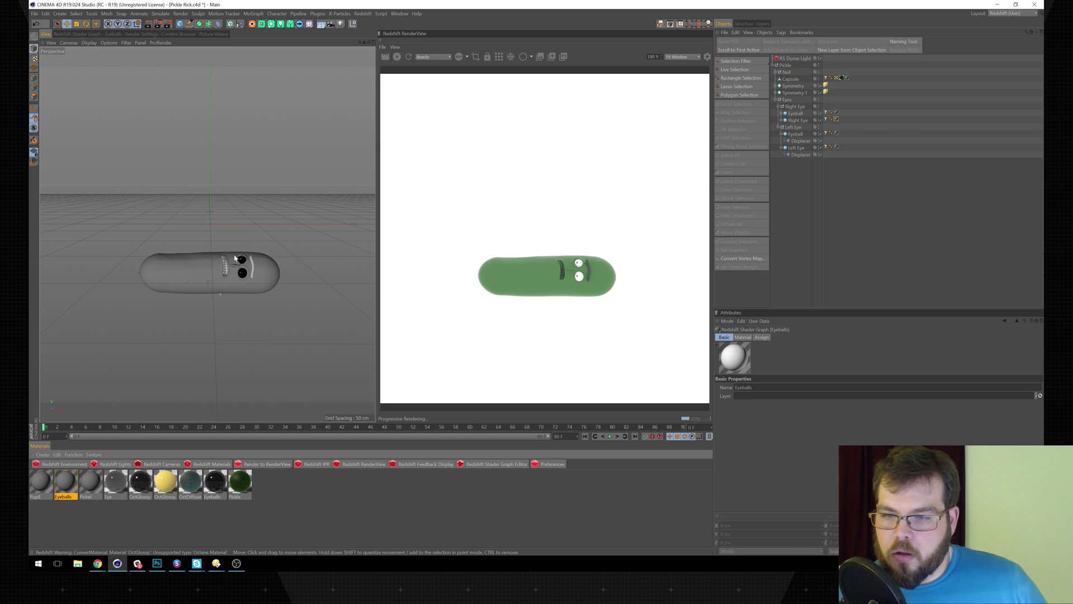
# - Duplicate the white Eyeballs material and name the copy "Teeth"
pyautogui.keyDown('ctrl'); pyautogui.moveTo(71, 487); pyautogui.dragTo(81, 487); pyautogui.keyUp('ctrl')
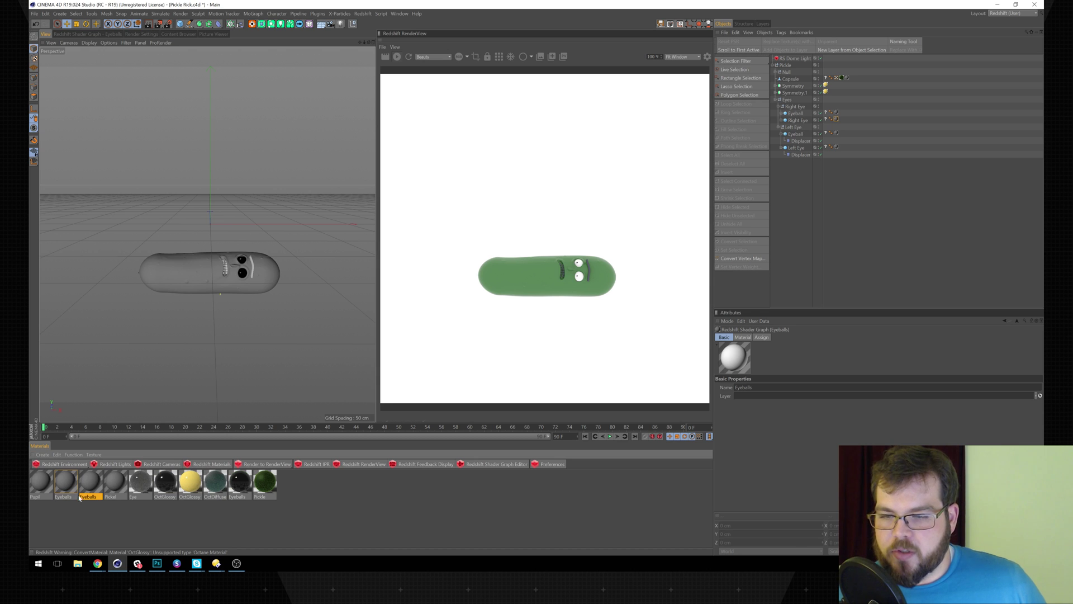
pyautogui.doubleClick(91, 497)
pyautogui.write('Teeth')
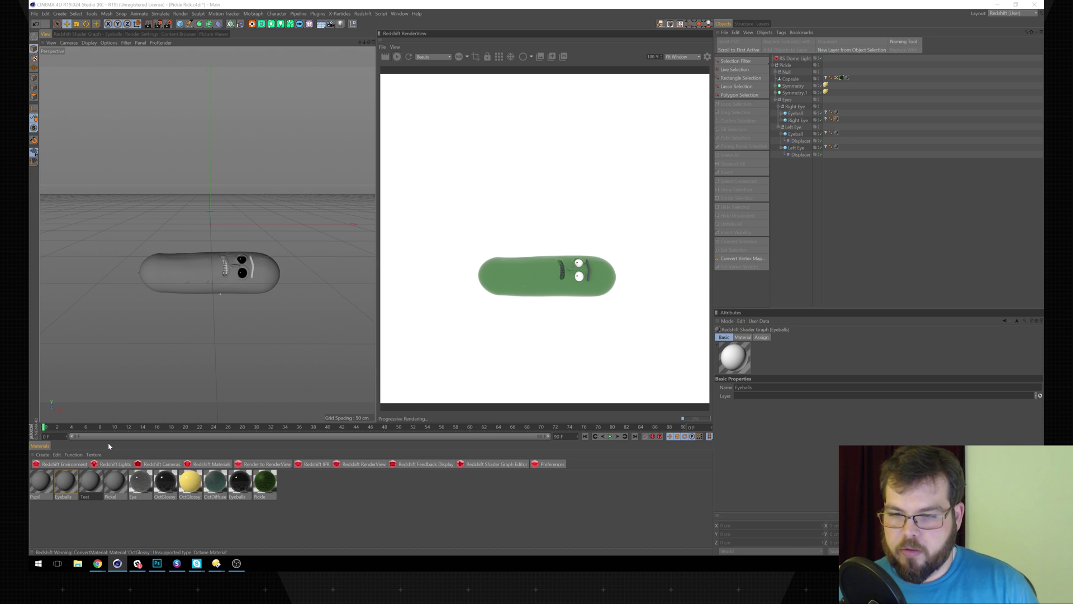
pyautogui.press('Return')
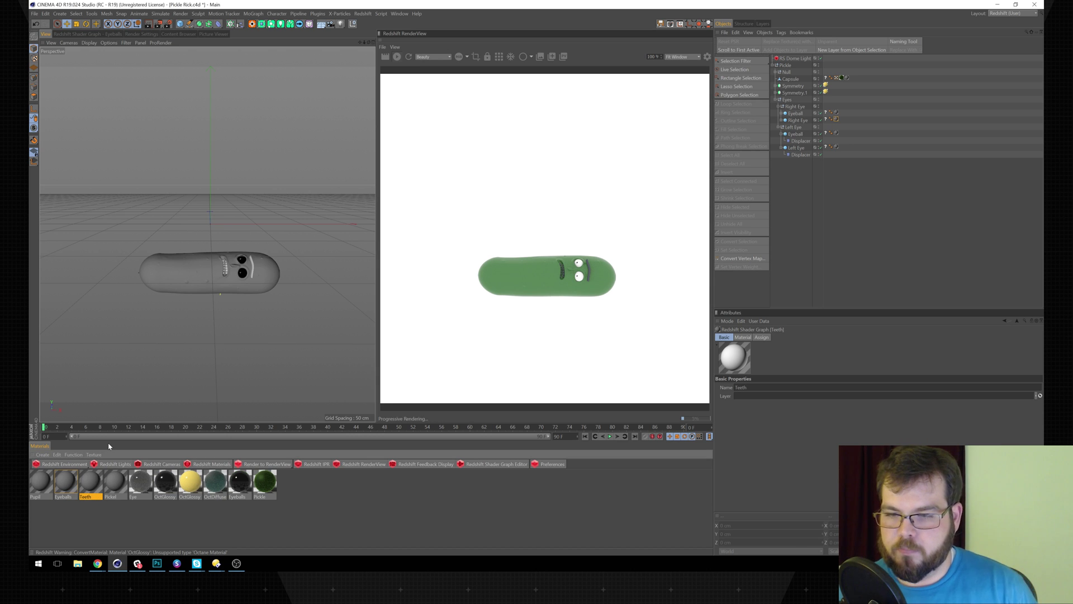
# - Set the Teeth material's diffuse color to pale yellow with hue 49°, saturation 47% and value 100%
pyautogui.click(794, 87)
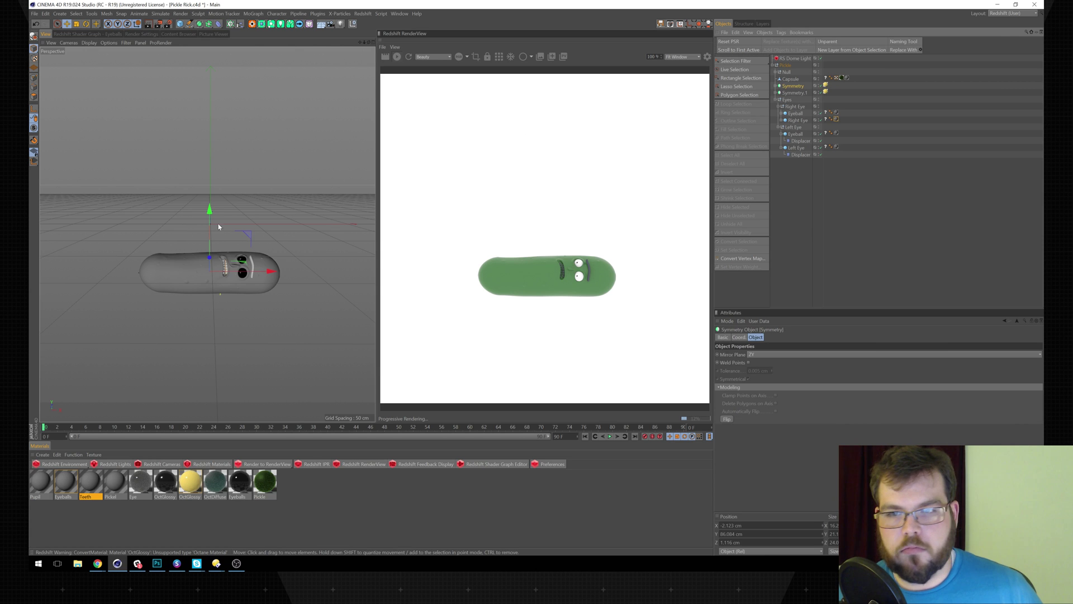
pyautogui.moveTo(216, 203); pyautogui.dragTo(217, 209)
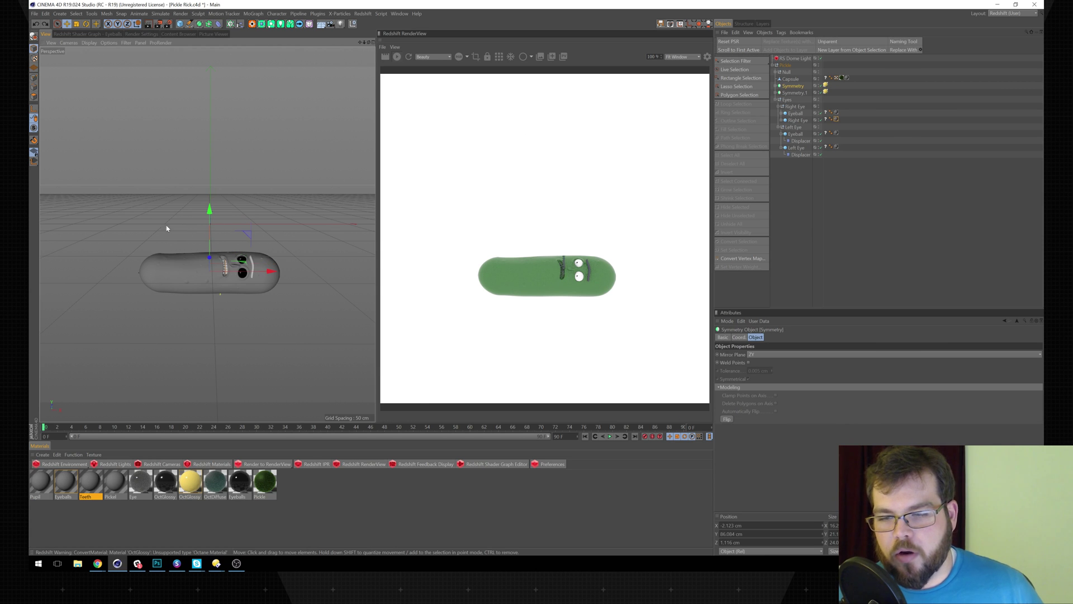
pyautogui.click(89, 484)
pyautogui.doubleClick(91, 485)
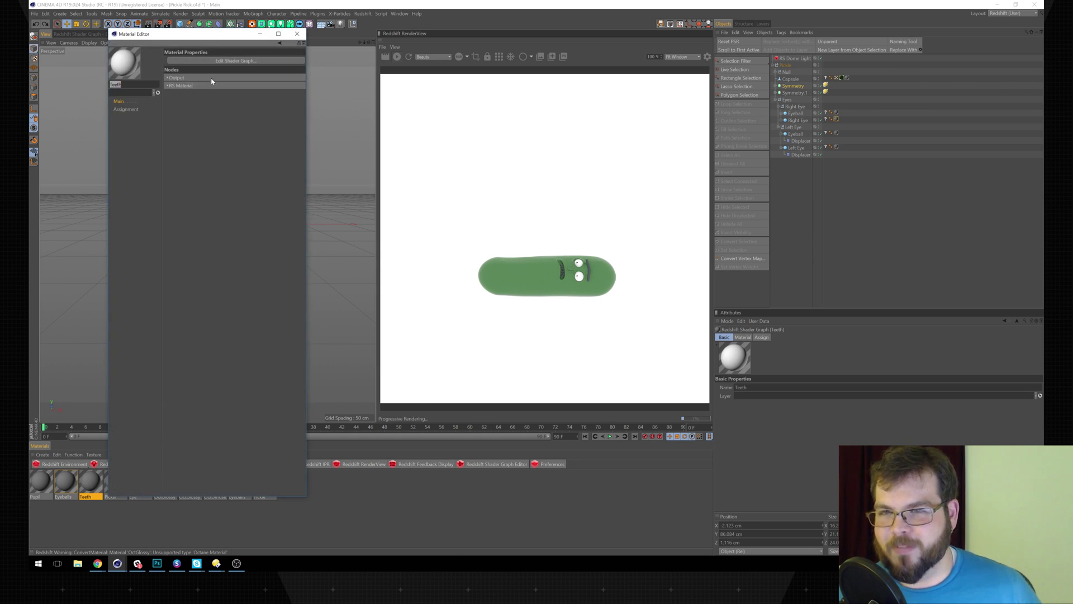
pyautogui.moveTo(190, 34); pyautogui.dragTo(380, 35)
pyautogui.click(366, 79)
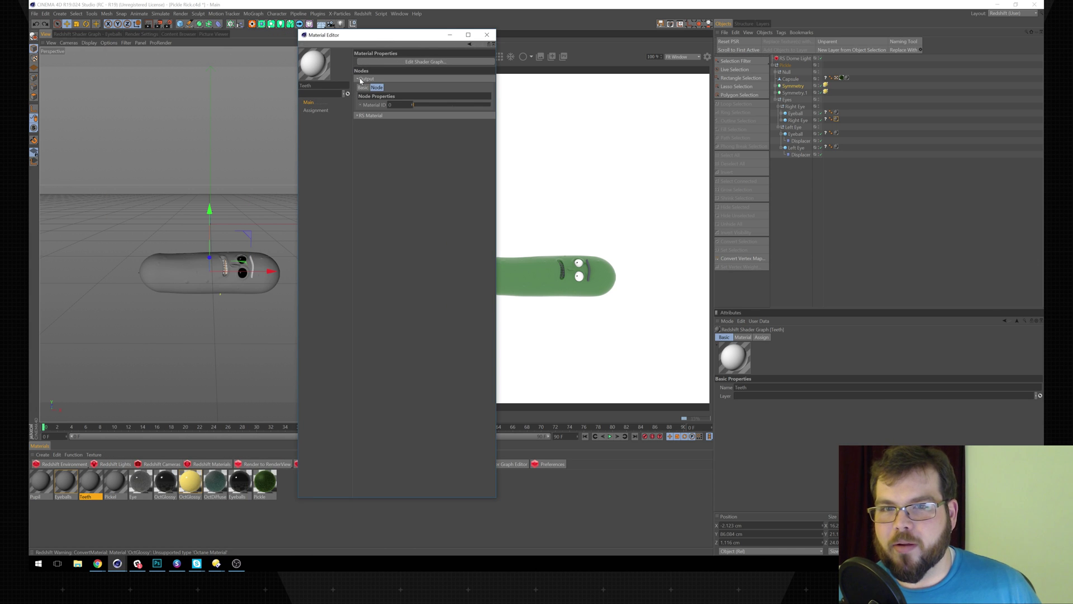
pyautogui.click(358, 116)
pyautogui.click(396, 166)
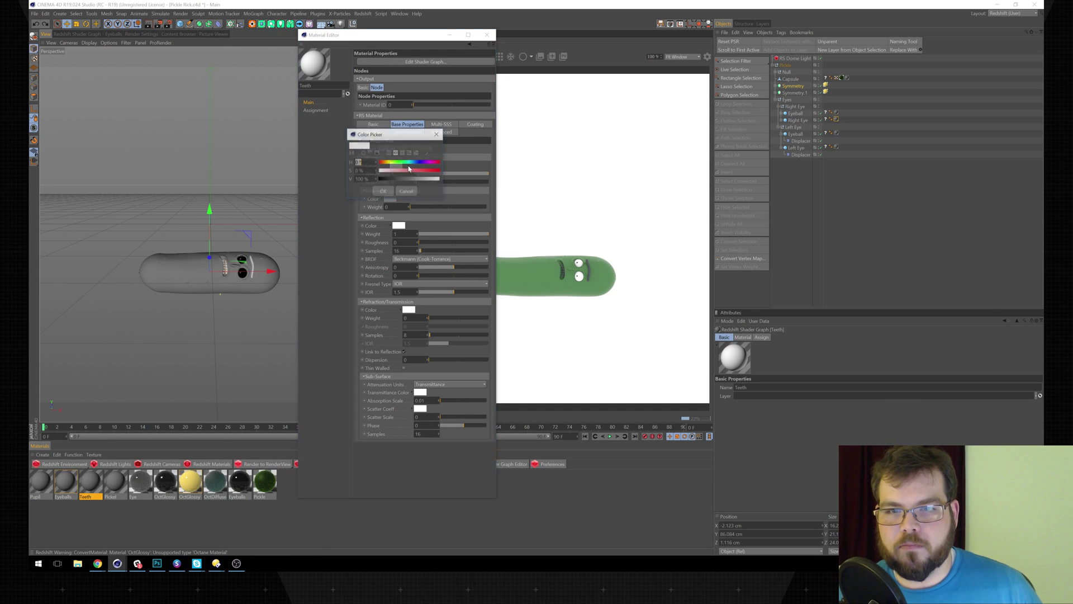
pyautogui.moveTo(409, 171); pyautogui.dragTo(420, 171)
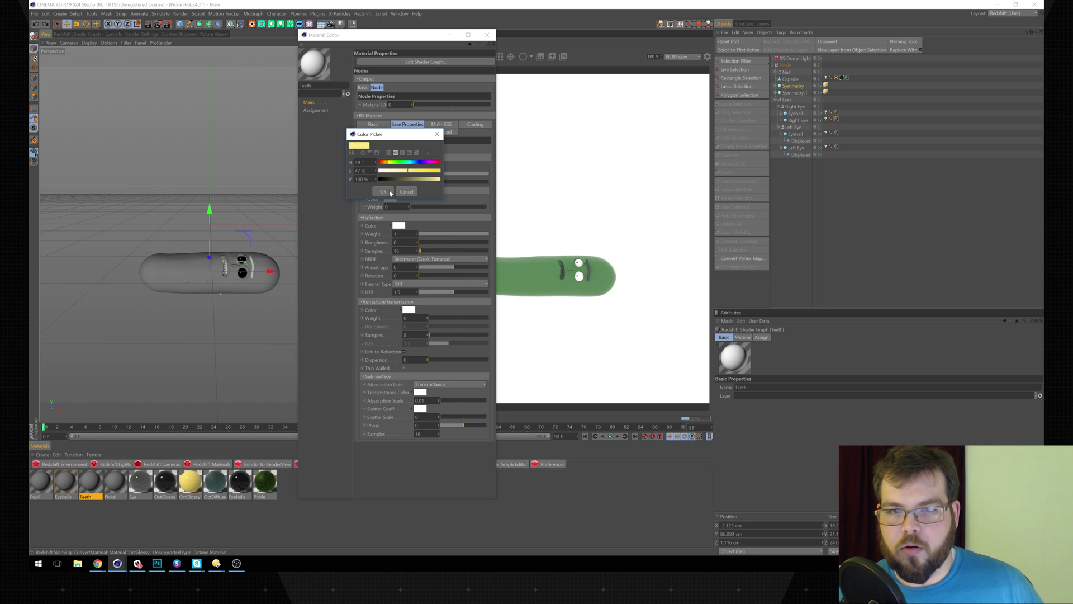
pyautogui.click(383, 192)
pyautogui.click(487, 35)
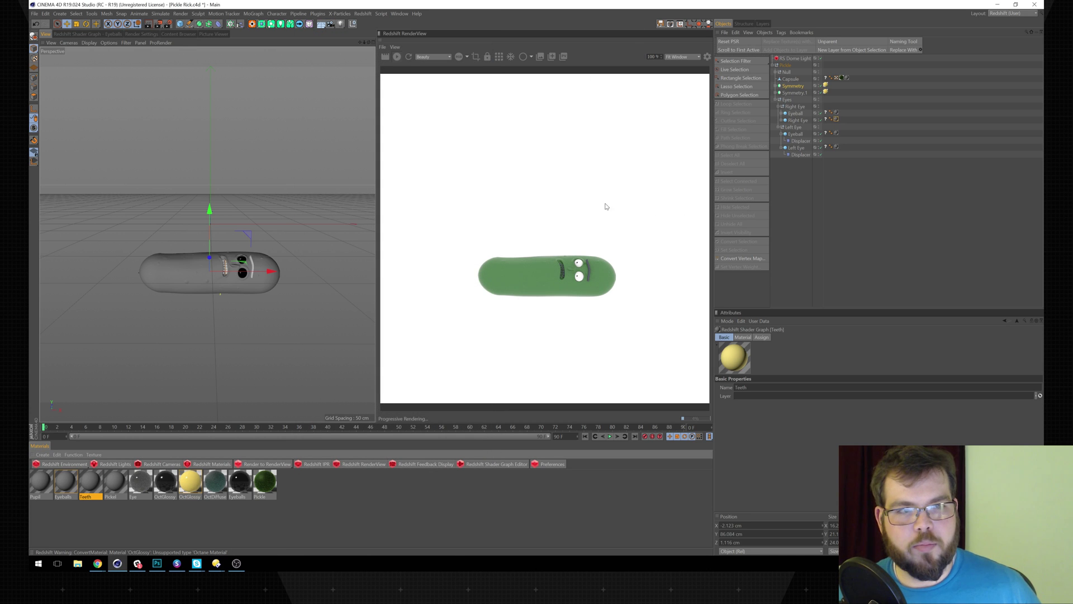
# - Assign the Redshift Teeth material to both Symmetry objects in place of their OctGlossy material
pyautogui.click(827, 92)
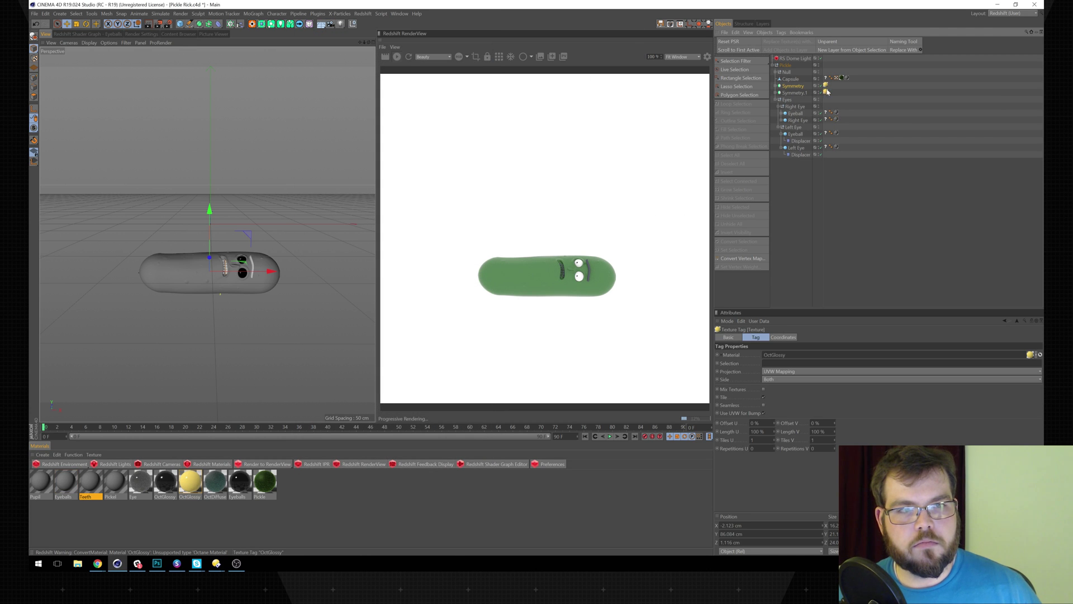
pyautogui.moveTo(80, 488); pyautogui.dragTo(510, 328)
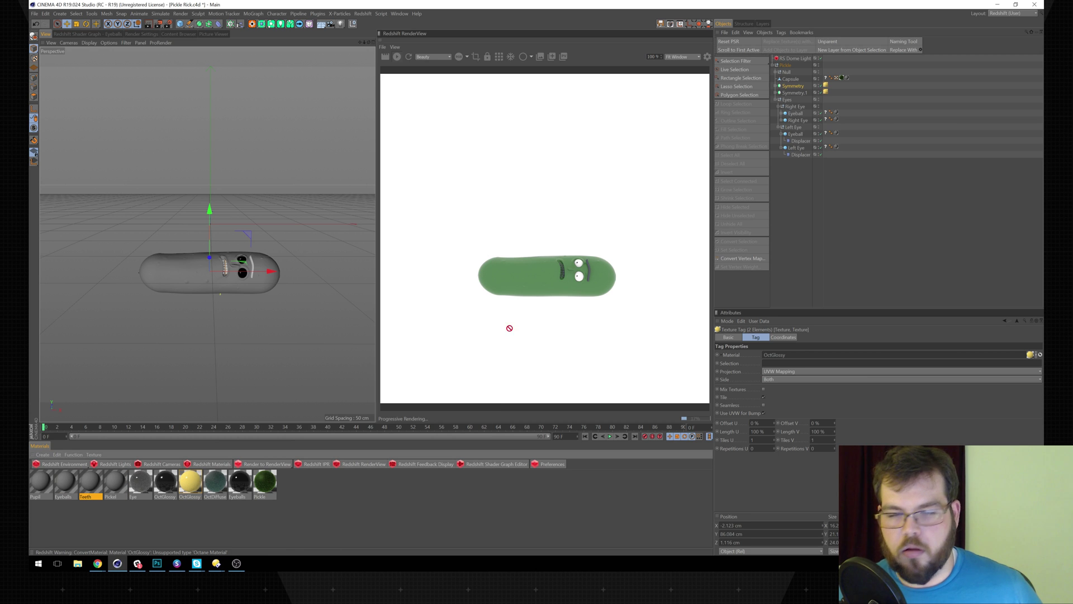
pyautogui.moveTo(828, 88); pyautogui.dragTo(826, 87)
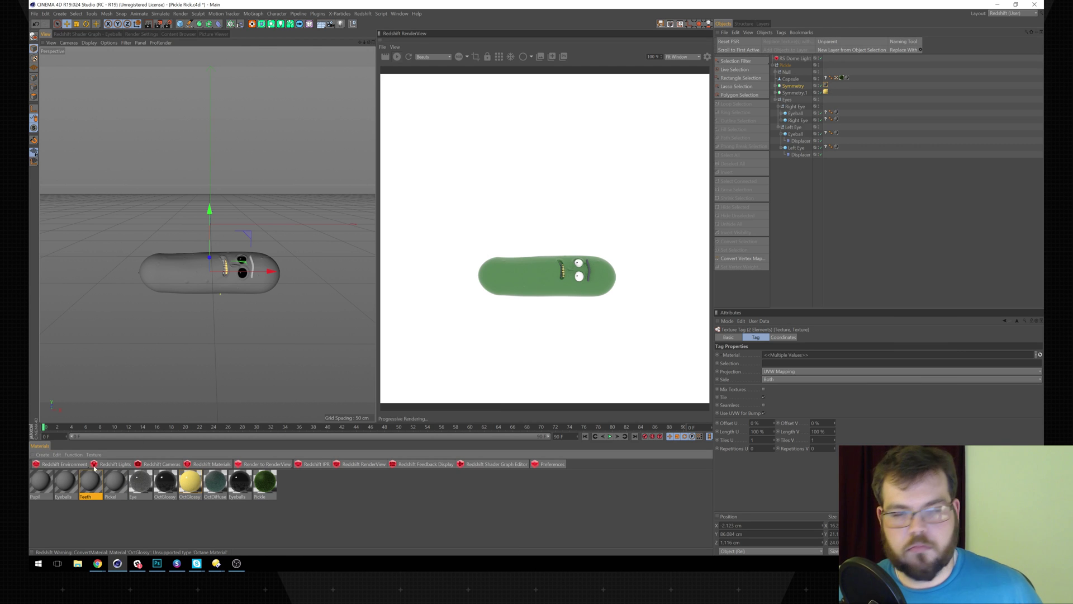
pyautogui.moveTo(800, 345); pyautogui.dragTo(800, 355)
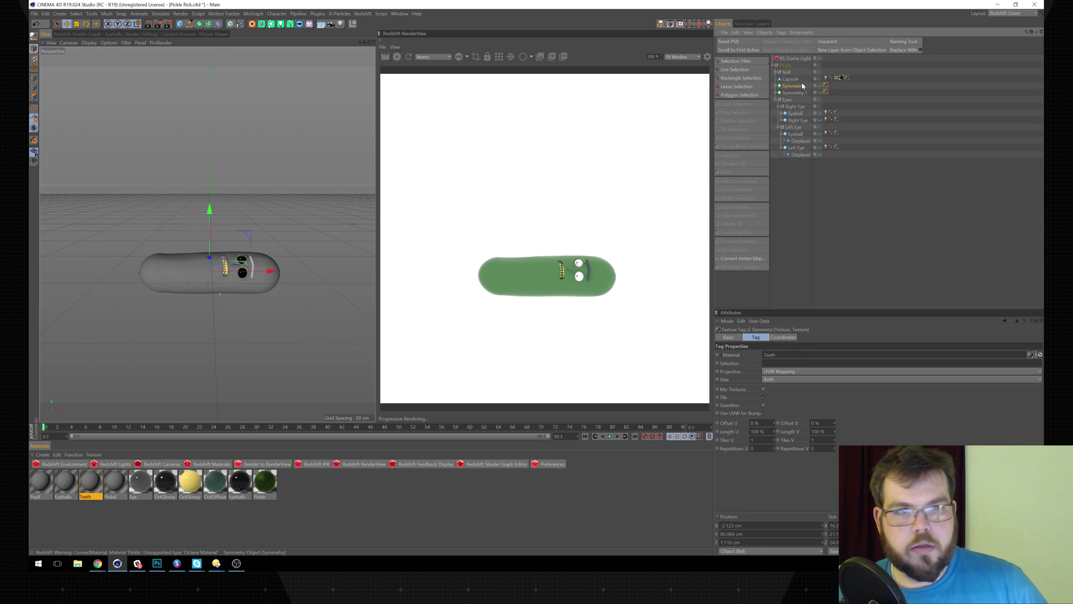
pyautogui.click(793, 81)
pyautogui.moveTo(209, 212); pyautogui.dragTo(209, 202)
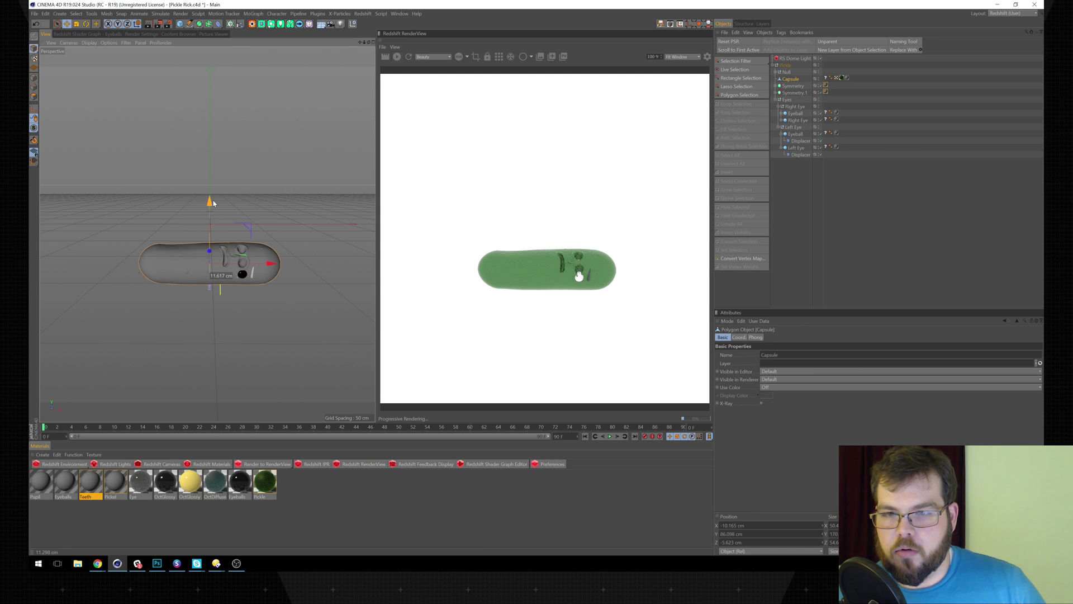
pyautogui.hotkey('ctrl', 'z')
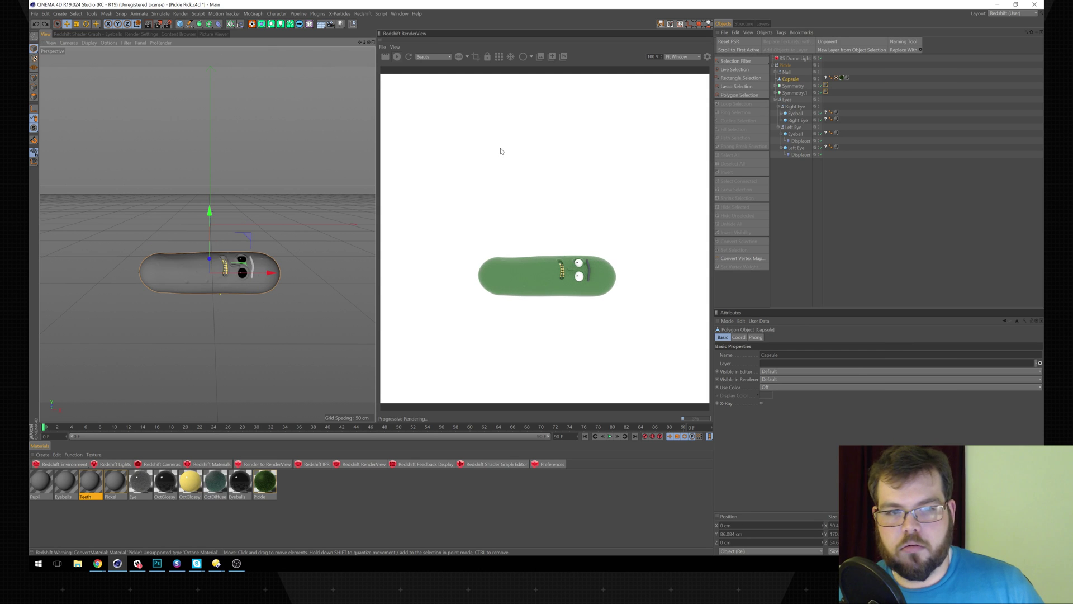
pyautogui.click(787, 72)
pyautogui.moveTo(209, 210); pyautogui.dragTo(210, 198)
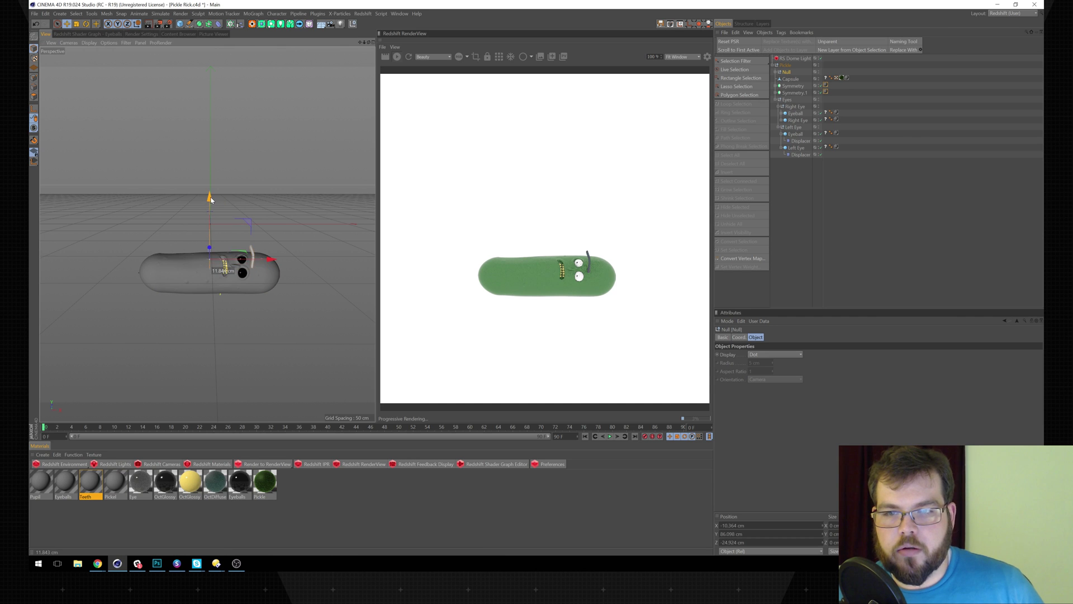
pyautogui.hotkey('ctrl', 'z')
# - Rename the Null group inside the Pickle hierarchy as "Eyebrow" and select the texture tag of the eyebrow capsule within it
pyautogui.doubleClick(787, 72)
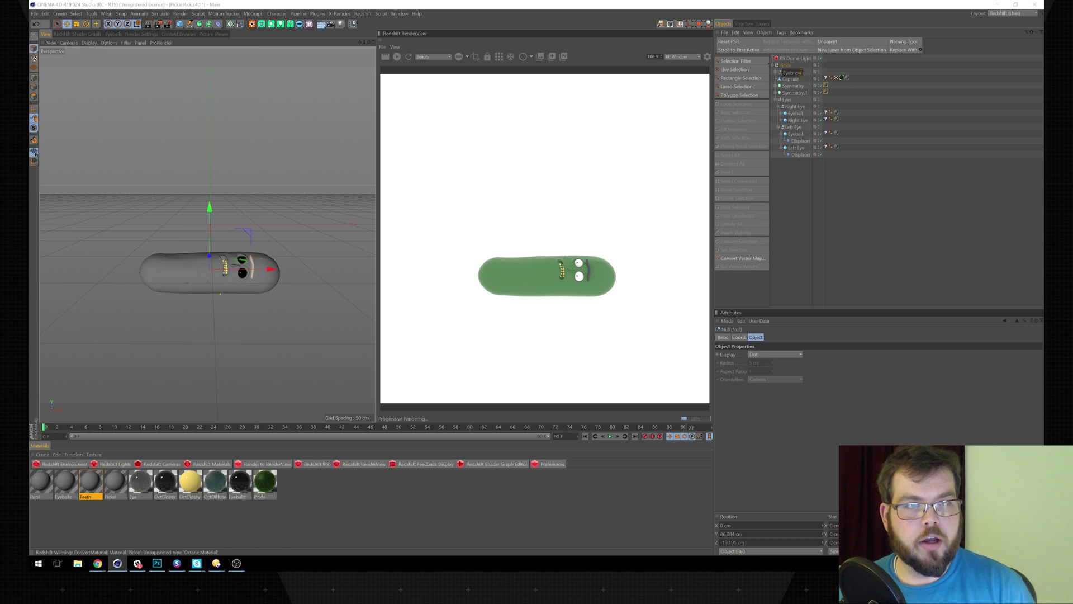
pyautogui.write('Eyebrow')
pyautogui.press('Return')
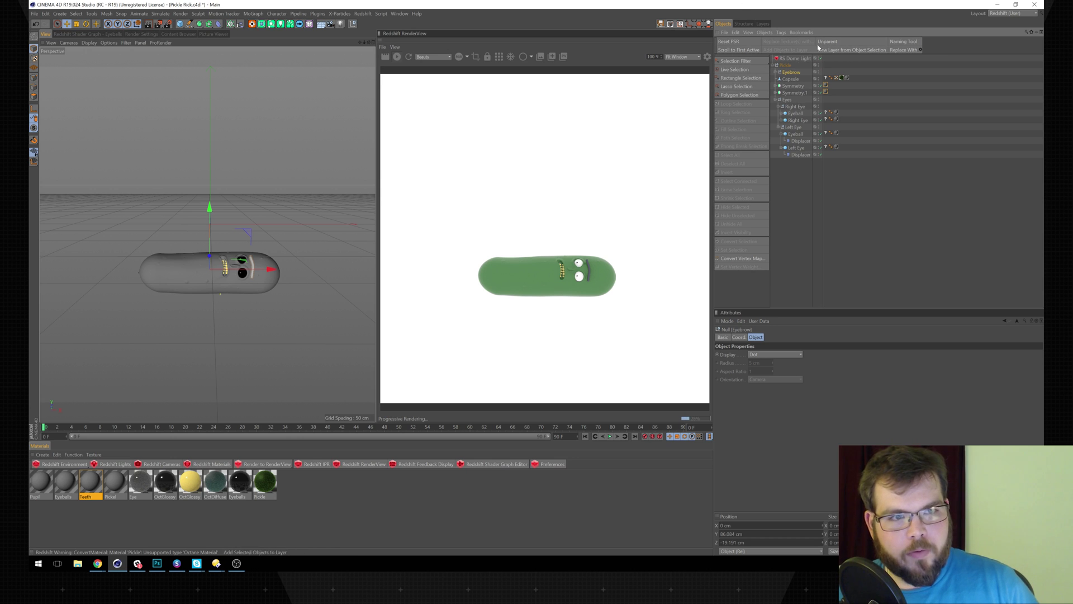
pyautogui.click(777, 73)
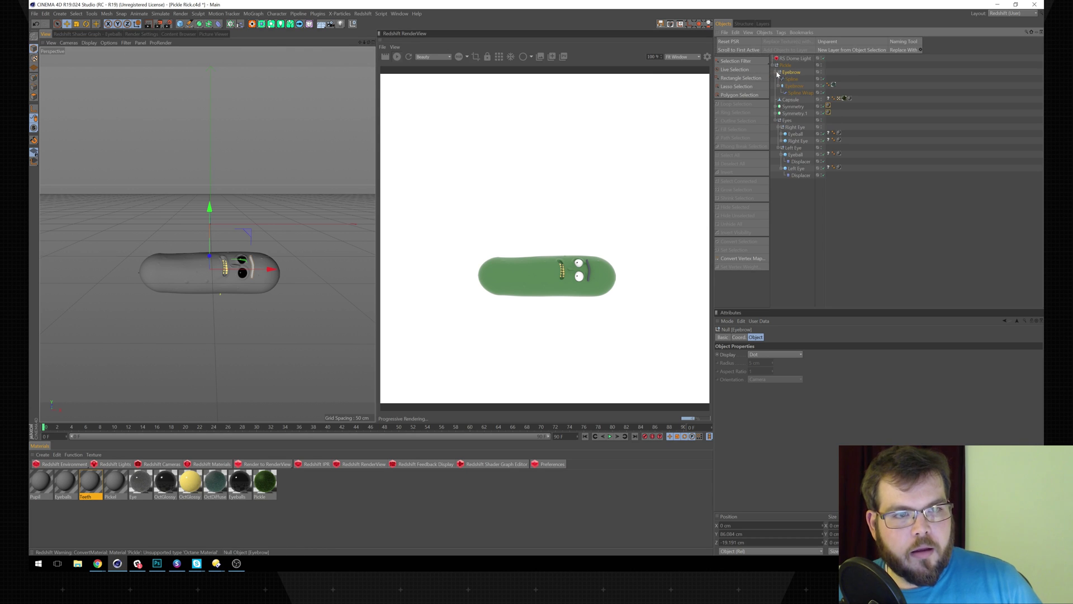
pyautogui.click(834, 86)
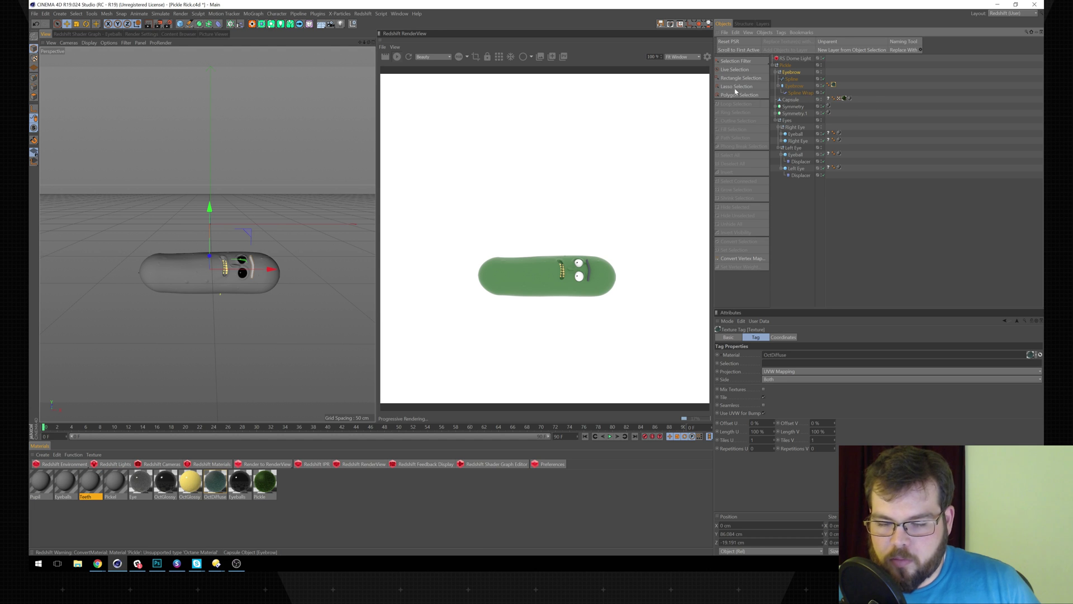
# - Switch to Chrome and search Google for "rick sanchez" as a color reference
pyautogui.hotkey('alt', 'Tab')
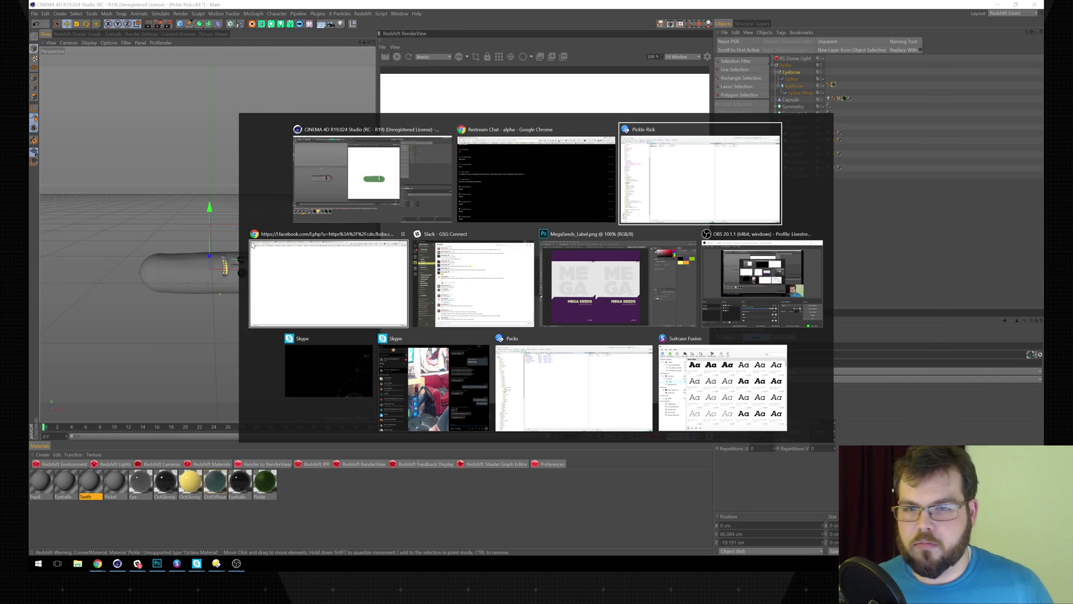
pyautogui.click(252, 241)
pyautogui.hotkey('ctrl', 'l')
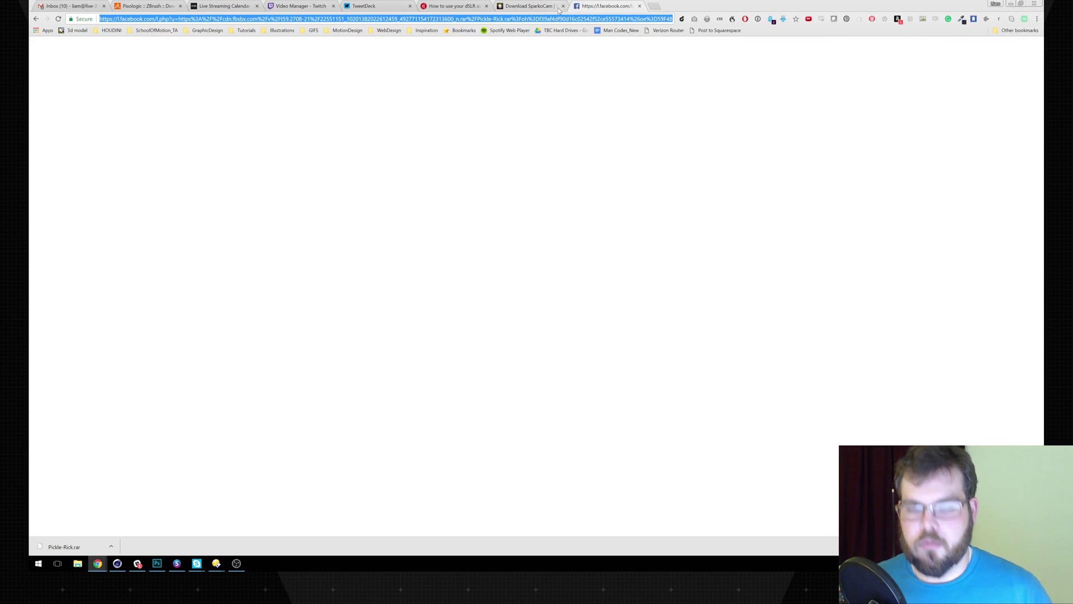
pyautogui.write('riuc')
pyautogui.press('BackSpace')
pyautogui.press('BackSpace')
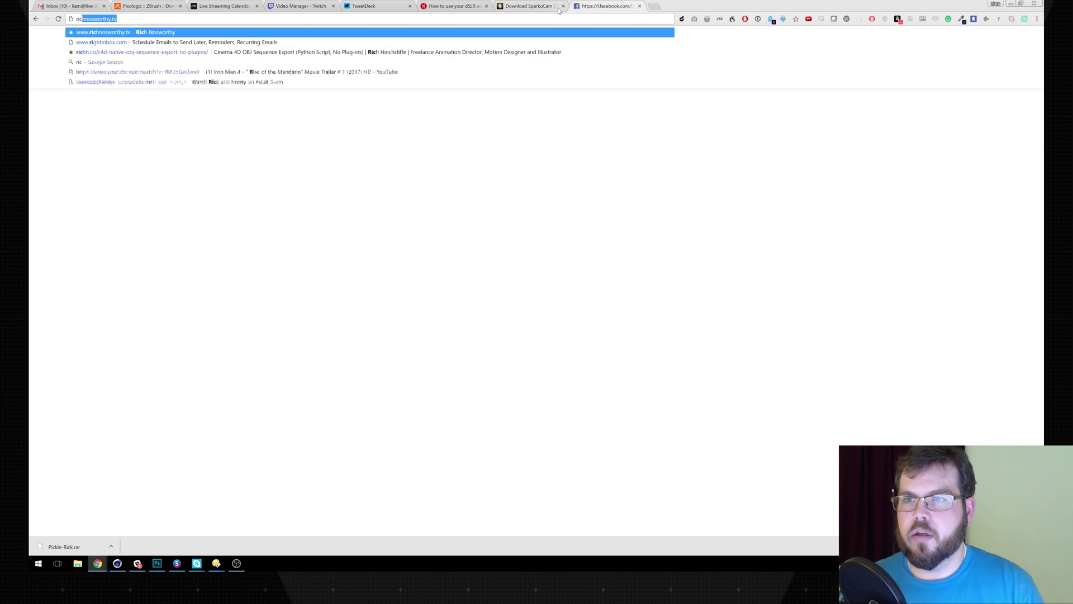
pyautogui.write('ck sanche')
pyautogui.press('Return')
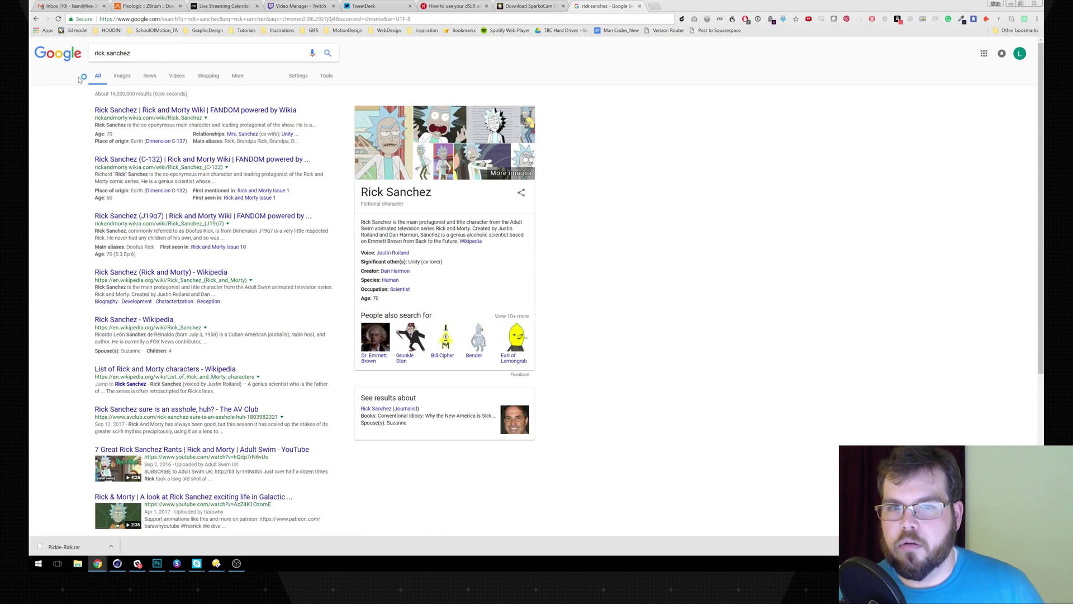
# - Back in Cinema 4D, duplicate the green Pickel material as "Eyebrow" and assign the copy to the eyebrow capsule
pyautogui.hotkey('alt', 'Tab')
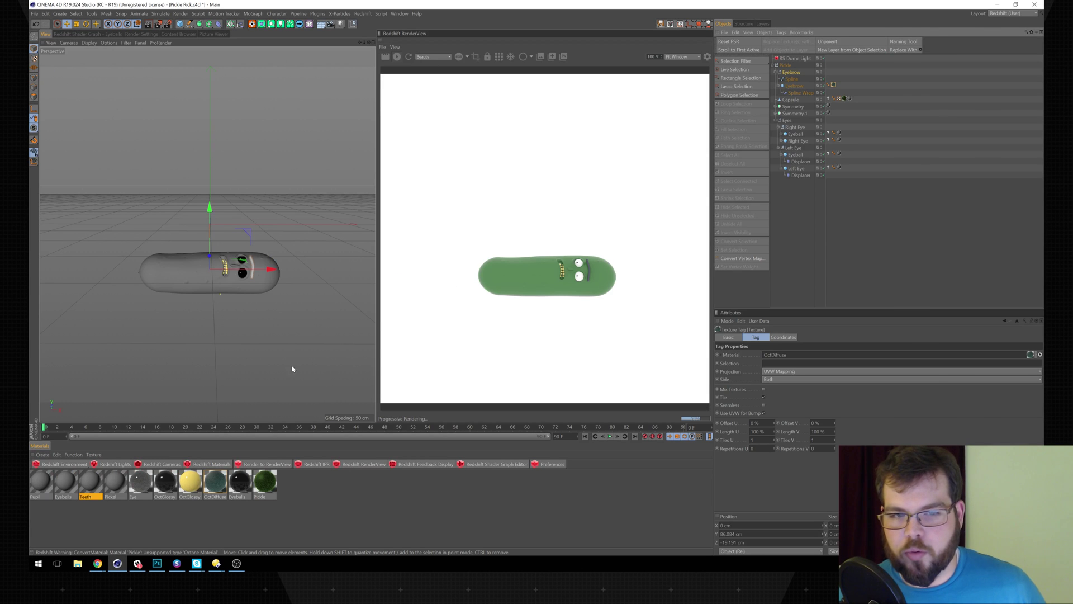
pyautogui.click(113, 517)
pyautogui.click(120, 484)
pyautogui.keyDown('ctrl'); pyautogui.moveTo(120, 484); pyautogui.dragTo(126, 487); pyautogui.keyUp('ctrl')
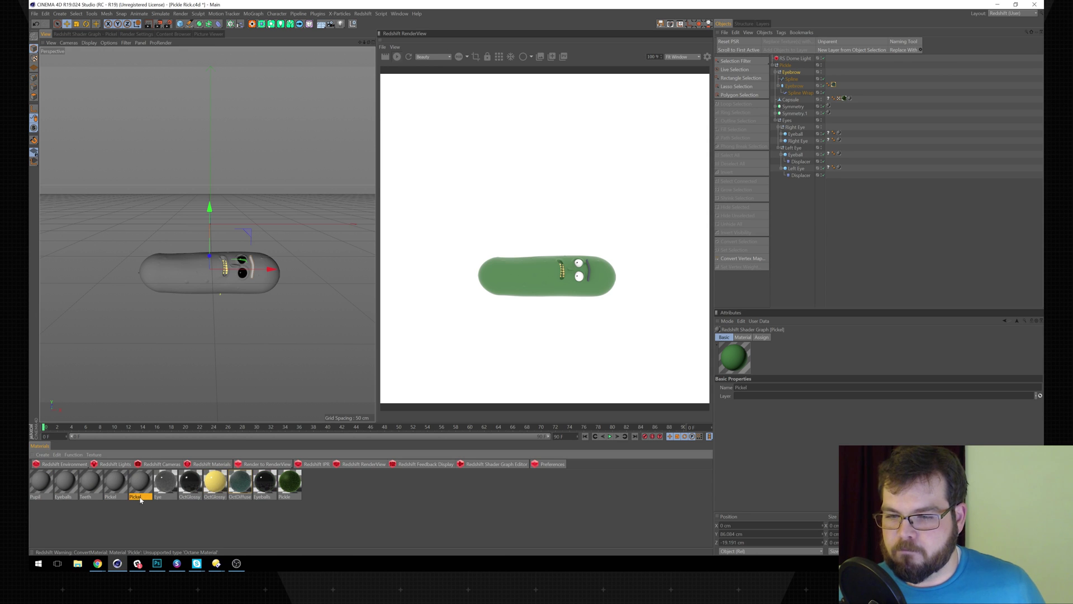
pyautogui.doubleClick(141, 497)
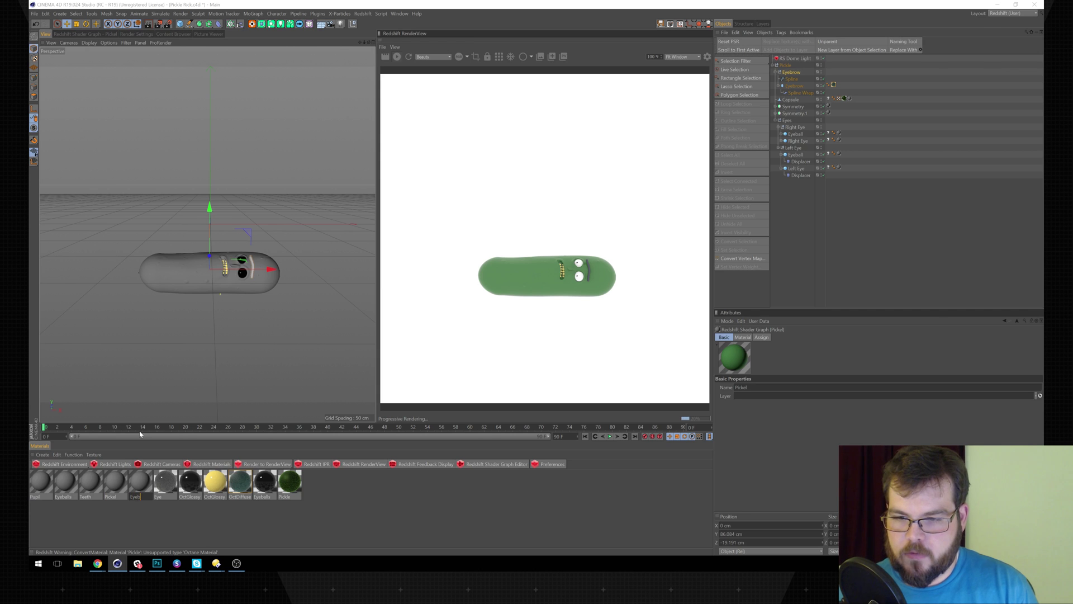
pyautogui.write('Eyebrow')
pyautogui.press('Return')
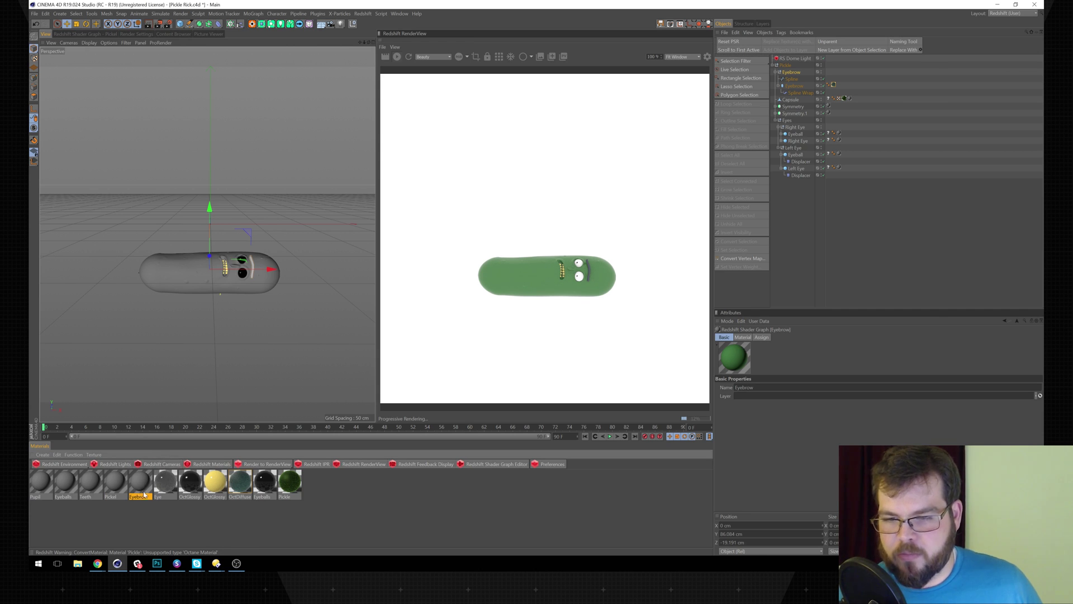
pyautogui.moveTo(847, 114); pyautogui.dragTo(834, 85)
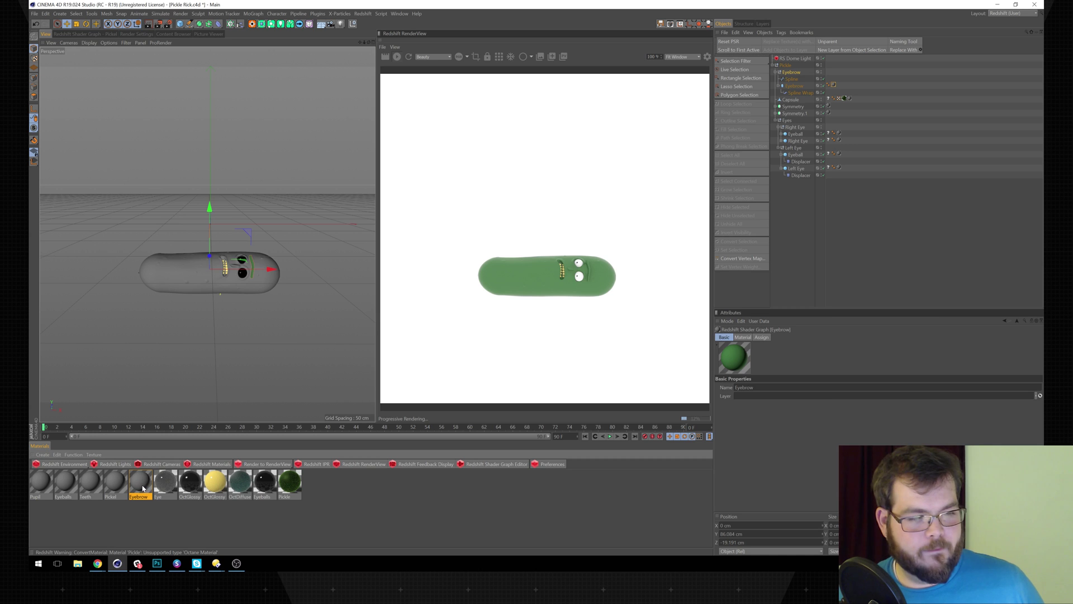
# - Switch to Chrome and look up Google image results for "pickle rick" in a new tab
pyautogui.hotkey('alt', 'Tab')
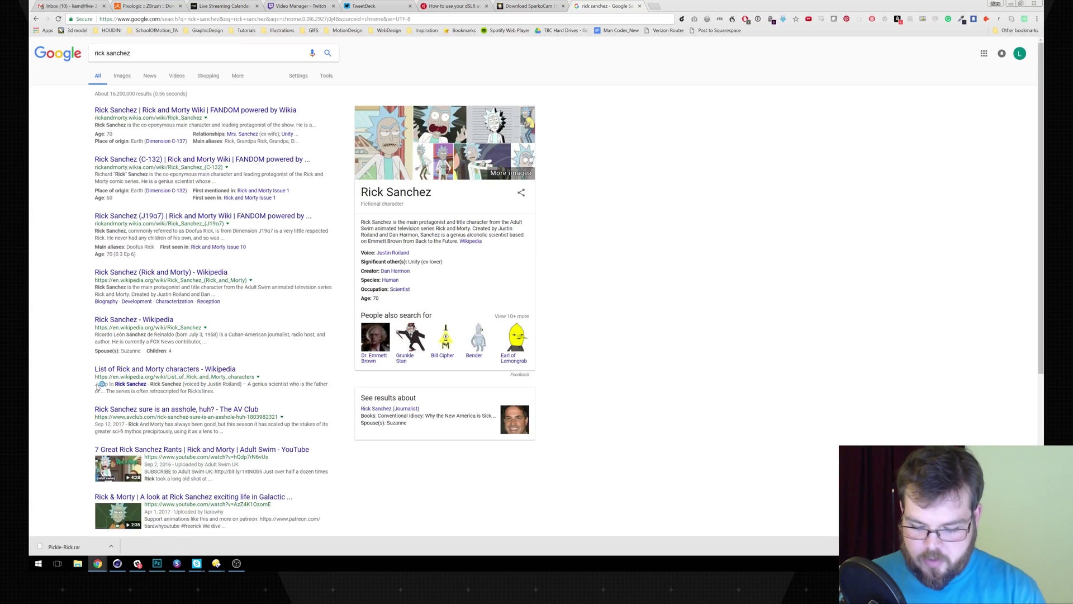
pyautogui.hotkey('ctrl', 't')
pyautogui.write('pickle rick')
pyautogui.press('Return')
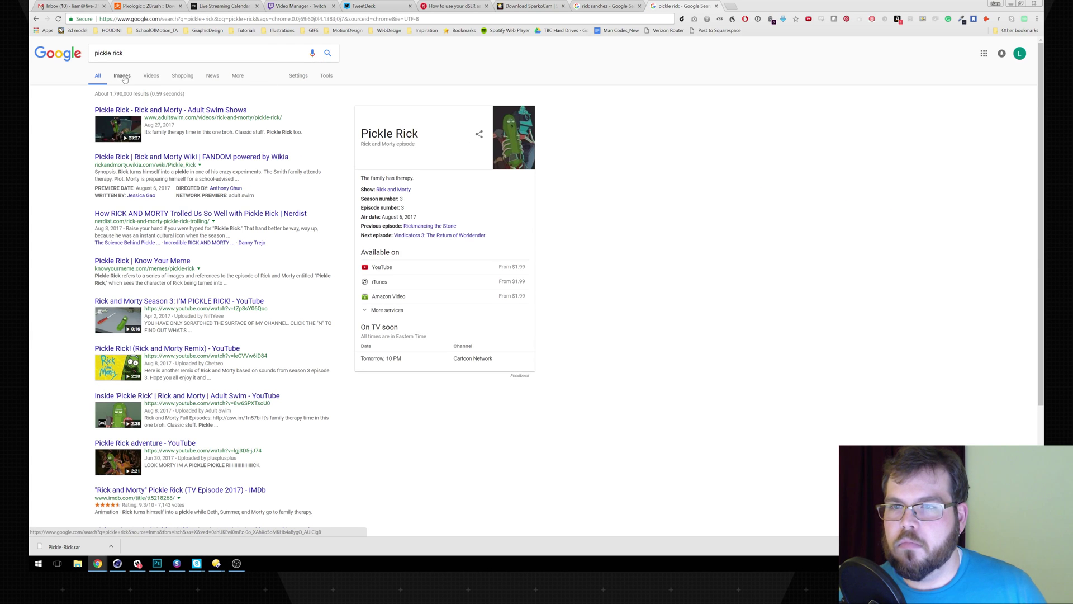
pyautogui.click(124, 78)
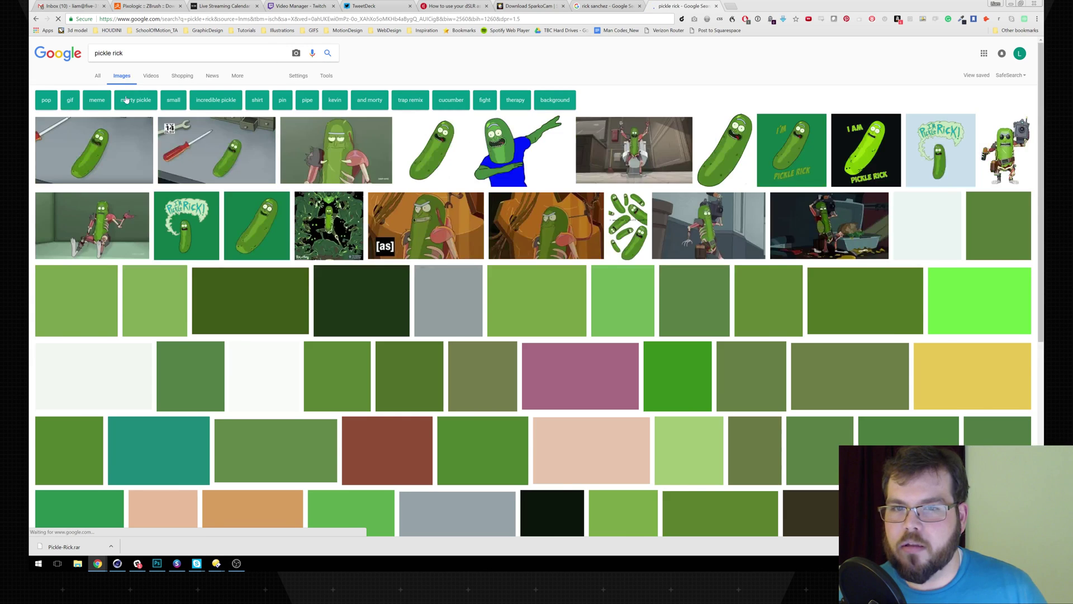
# - Back in Cinema 4D, set the Eyebrow material's diffuse color to pale blue with hue 184°, saturation 25% and value 84%
pyautogui.hotkey('alt', 'Tab')
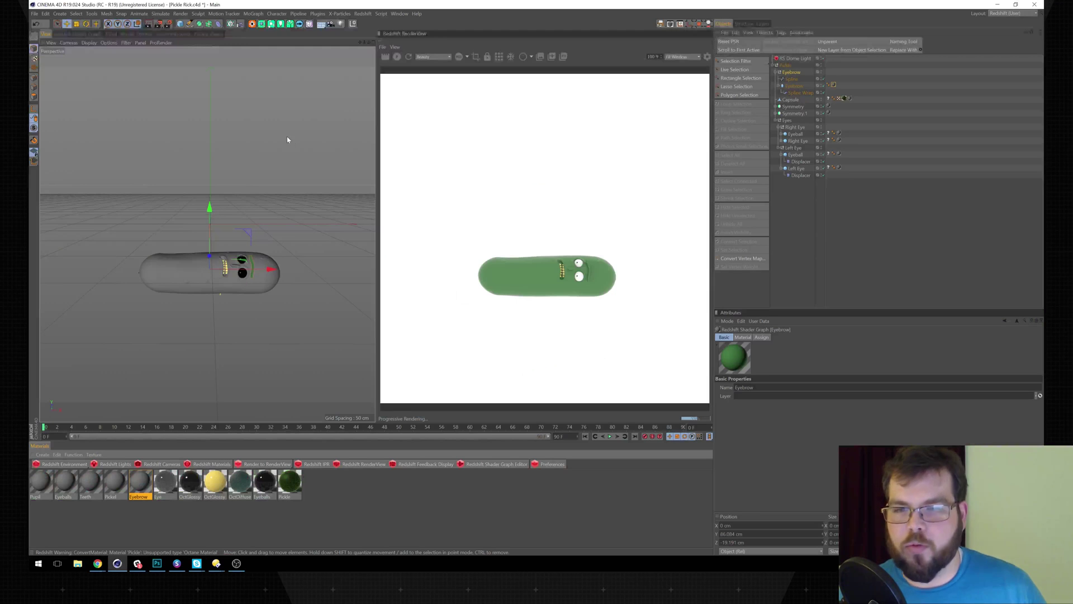
pyautogui.doubleClick(140, 482)
pyautogui.click(170, 79)
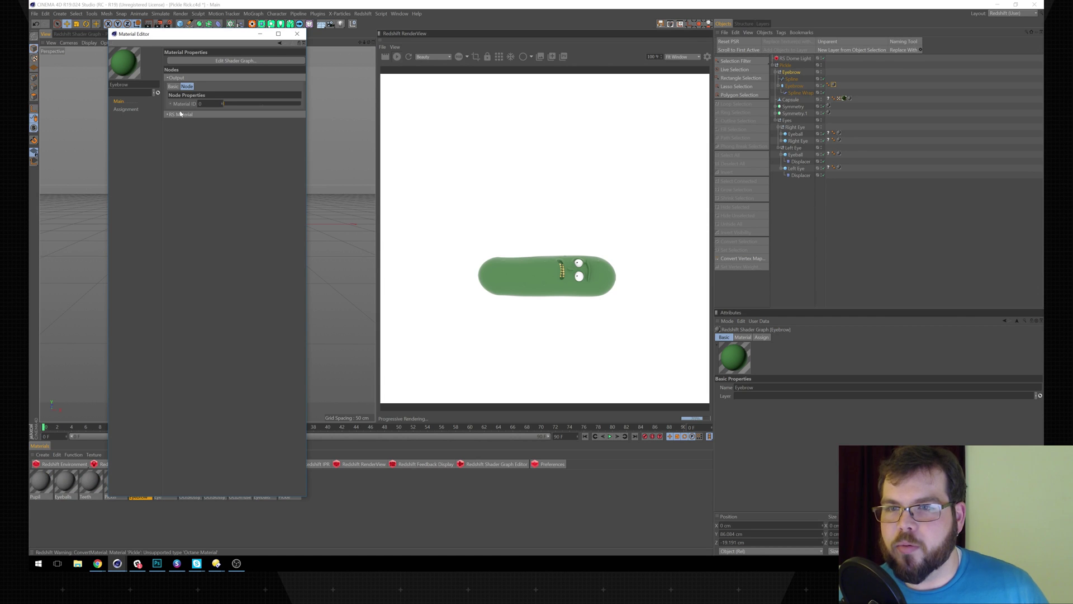
pyautogui.click(180, 114)
pyautogui.click(209, 162)
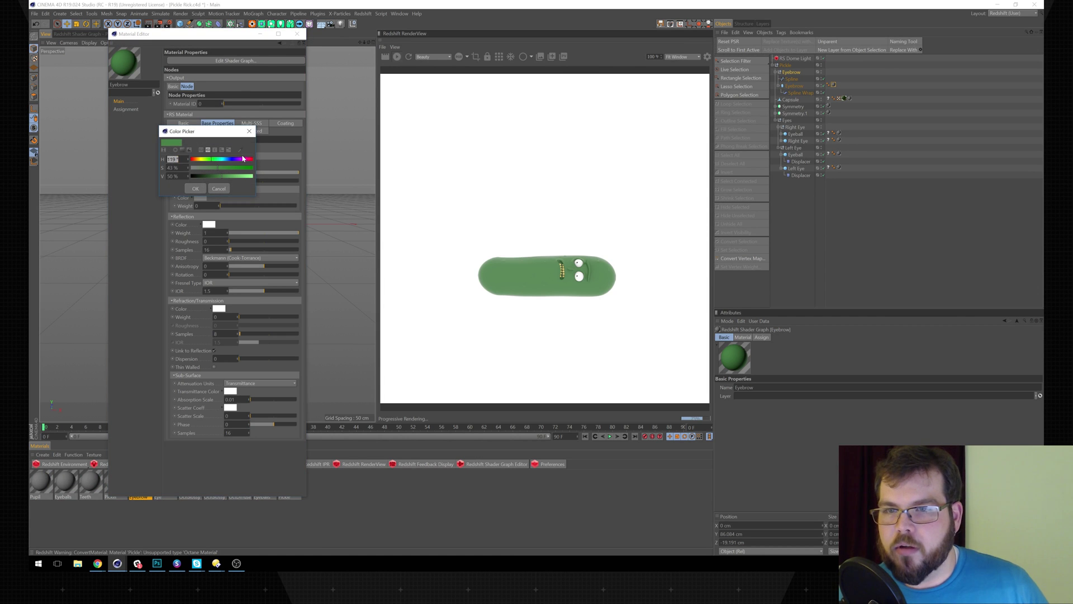
pyautogui.moveTo(240, 180); pyautogui.dragTo(209, 172)
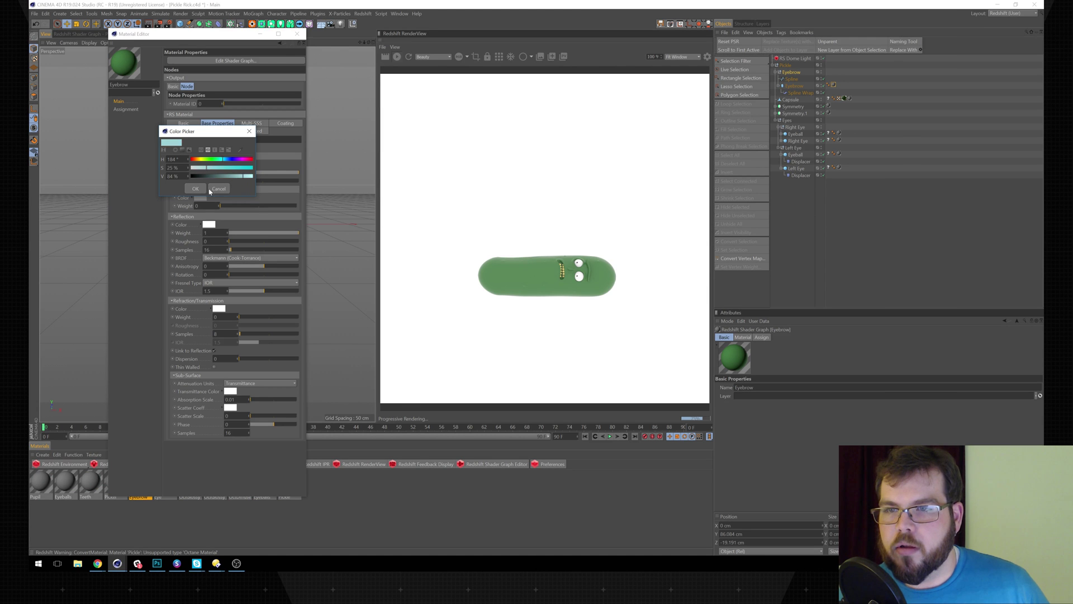
pyautogui.click(195, 188)
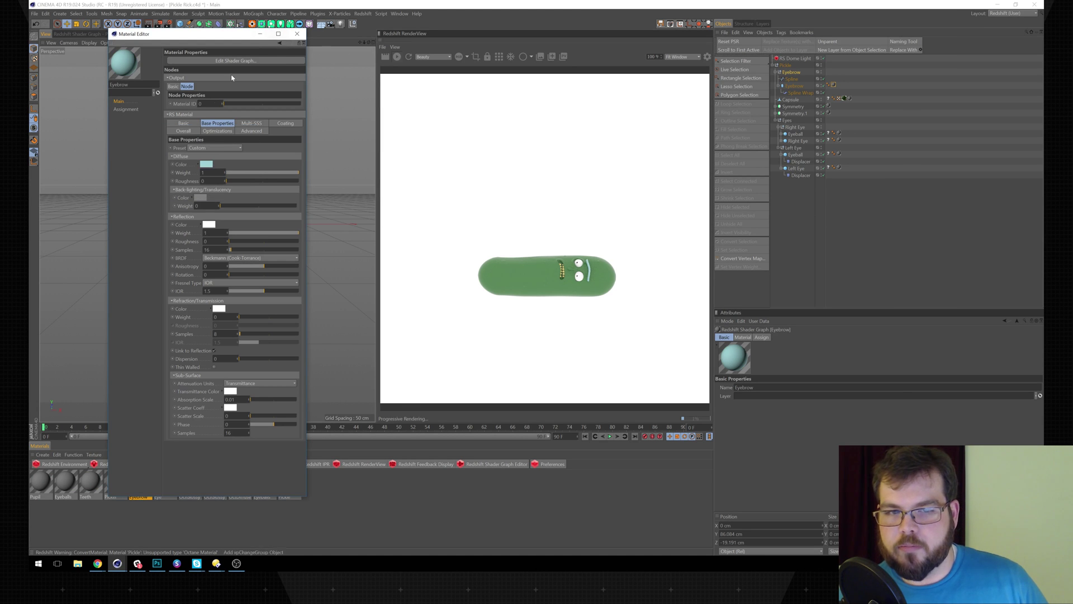
pyautogui.click(297, 33)
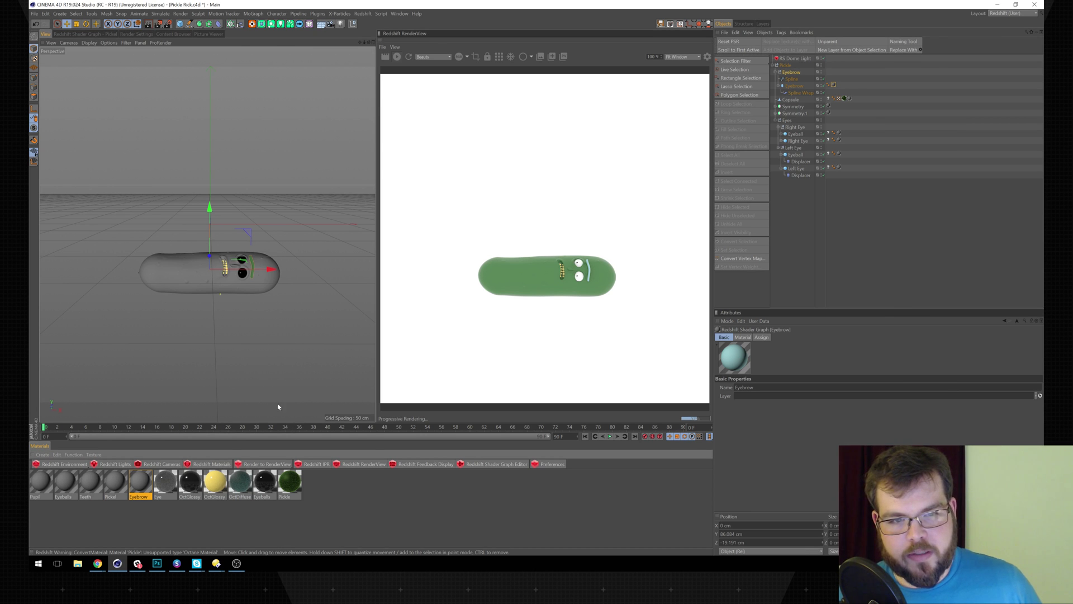
# - Delete the old Eye, OctGlossy, OctDiffuse, Eyeballs and Pickle materials and the leftover first tag on the Capsule
pyautogui.moveTo(187, 479); pyautogui.dragTo(177, 477)
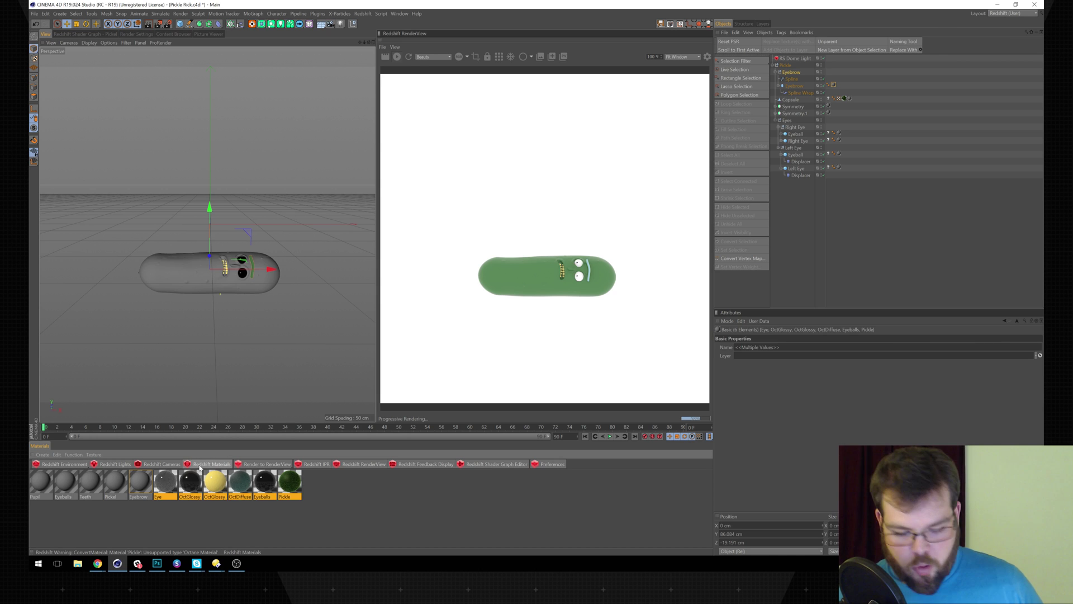
pyautogui.press('Delete')
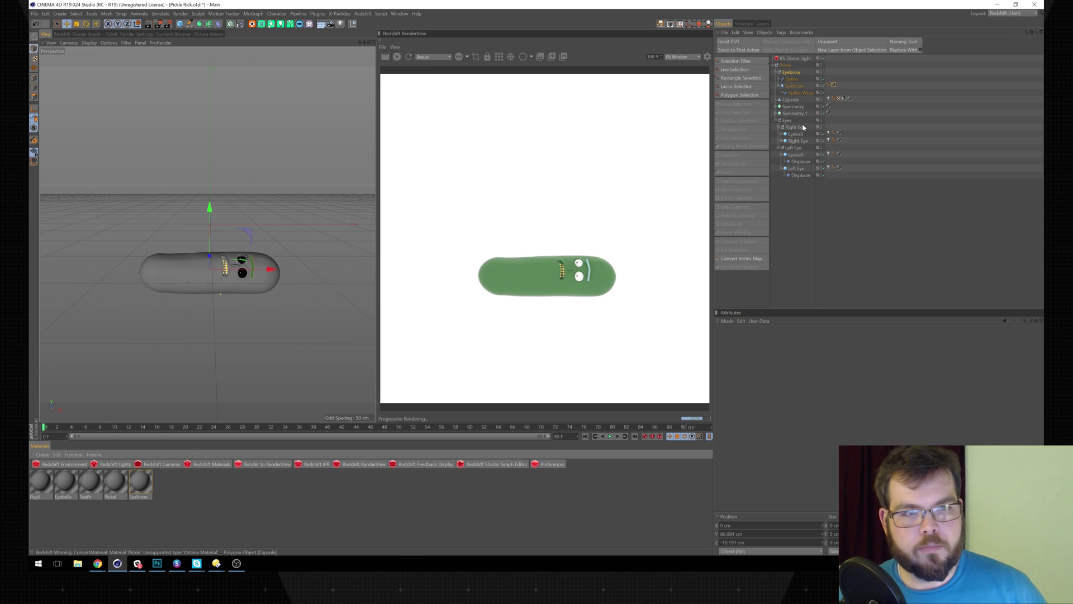
pyautogui.moveTo(828, 99); pyautogui.dragTo(829, 99)
pyautogui.click(828, 99)
pyautogui.press('Delete')
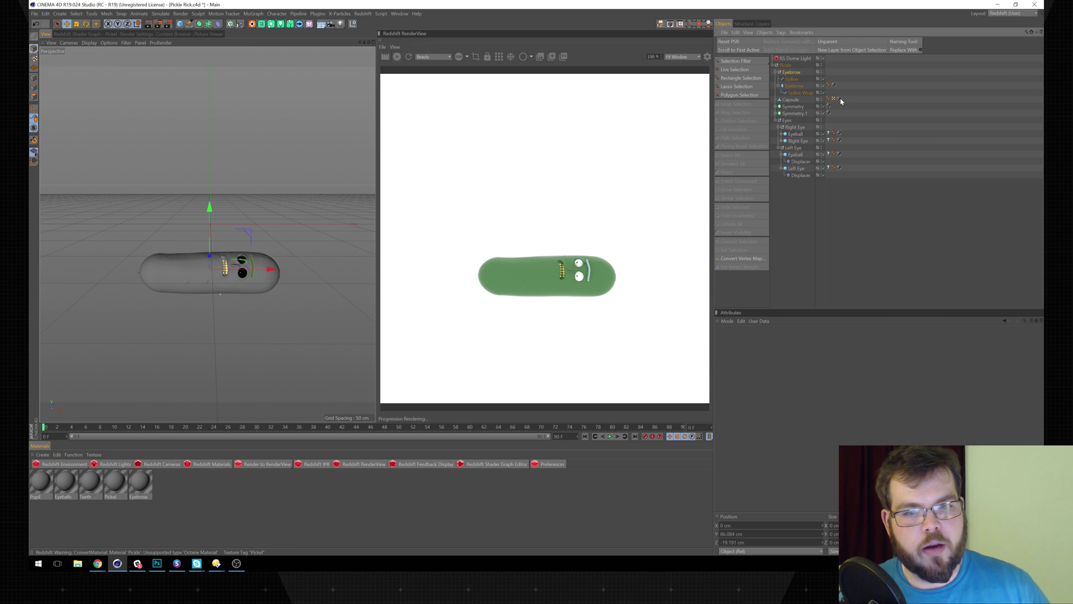
# - Rotate the whole Pickle group upright with its face toward the viewer and frame the full body in the render
pyautogui.keyDown('alt'); pyautogui.moveTo(188, 268); pyautogui.dragTo(221, 257); pyautogui.keyUp('alt')
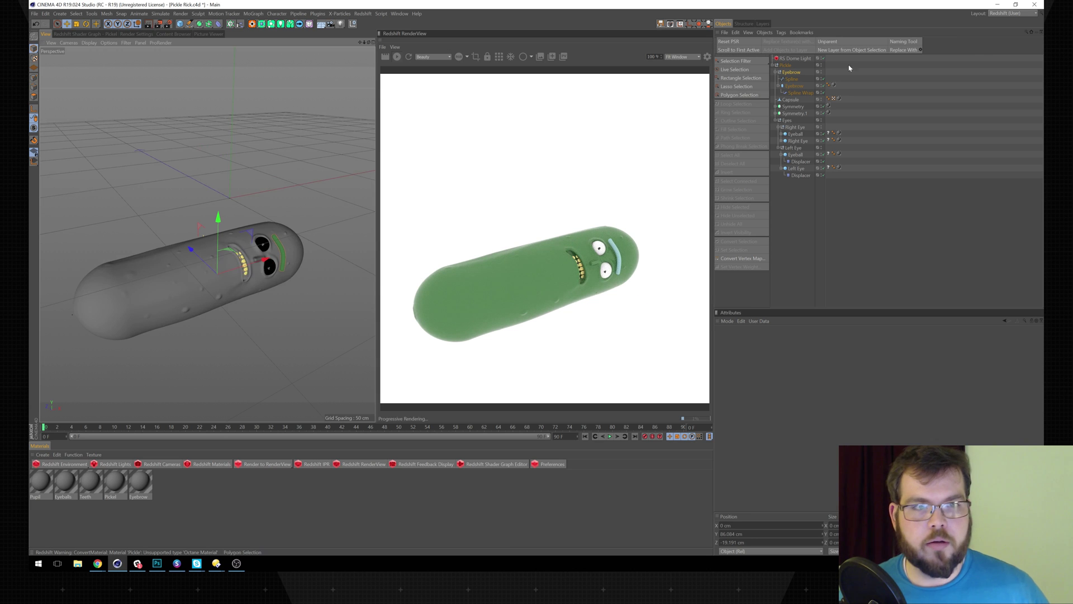
pyautogui.click(786, 65)
pyautogui.press('r')
pyautogui.moveTo(88, 285); pyautogui.dragTo(282, 239)
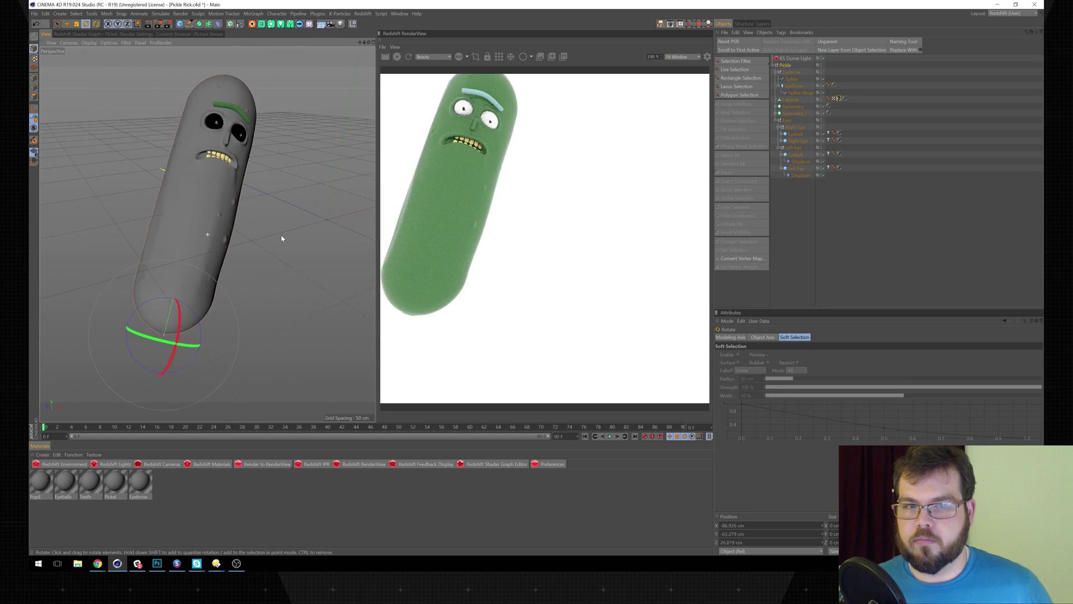
pyautogui.moveTo(158, 307); pyautogui.dragTo(142, 309)
pyautogui.keyDown('alt'); pyautogui.moveTo(167, 249); pyautogui.dragTo(179, 267, button='middle'); pyautogui.keyUp('alt')
pyautogui.keyDown('alt'); pyautogui.moveTo(180, 267); pyautogui.dragTo(161, 262, button='right'); pyautogui.keyUp('alt')
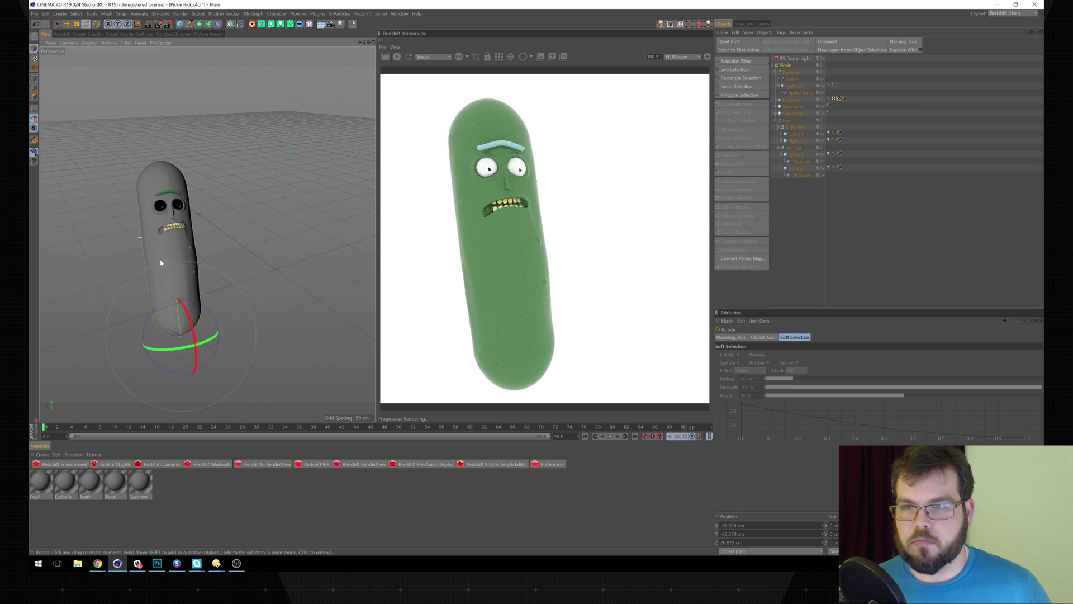
# - Open the Pickel material's shader graph and add a Material Blender node, spreading out the RS Material and Output nodes
pyautogui.keyDown('alt'); pyautogui.moveTo(160, 260); pyautogui.dragTo(155, 236); pyautogui.keyUp('alt')
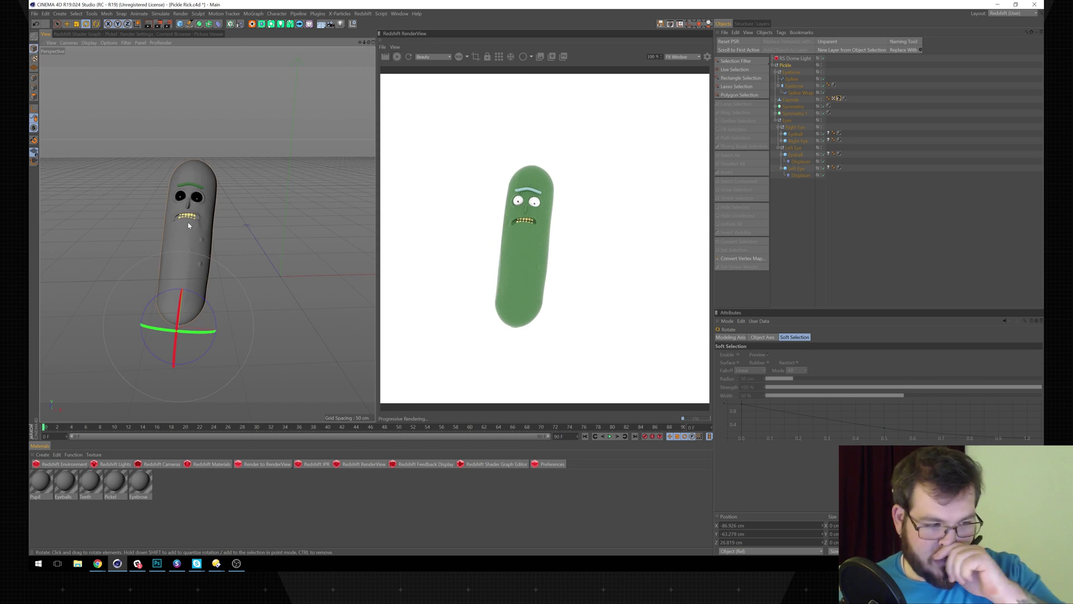
pyautogui.click(276, 503)
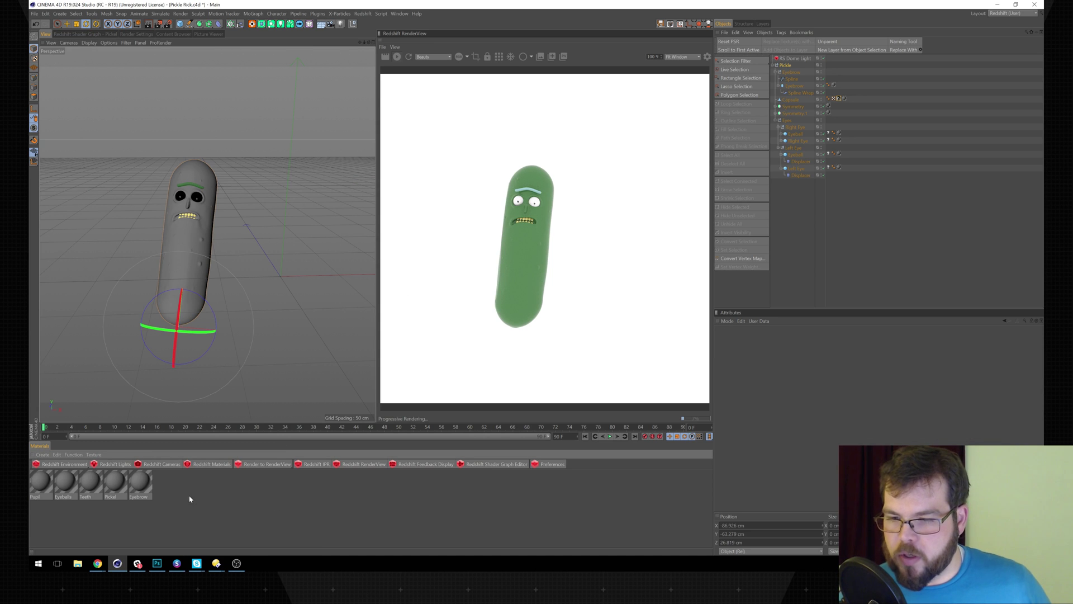
pyautogui.click(118, 483)
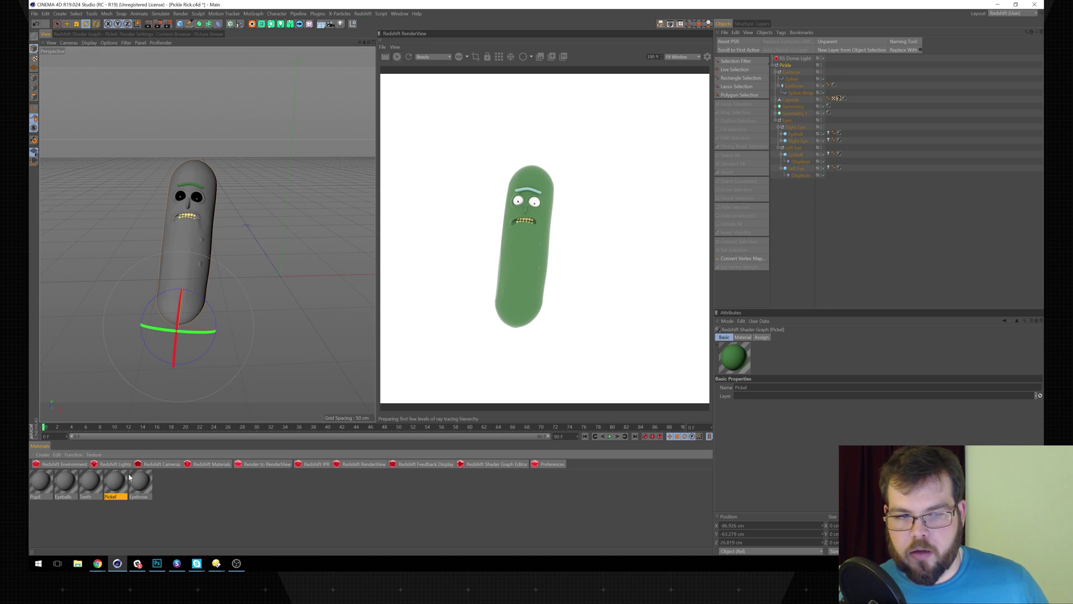
pyautogui.click(106, 35)
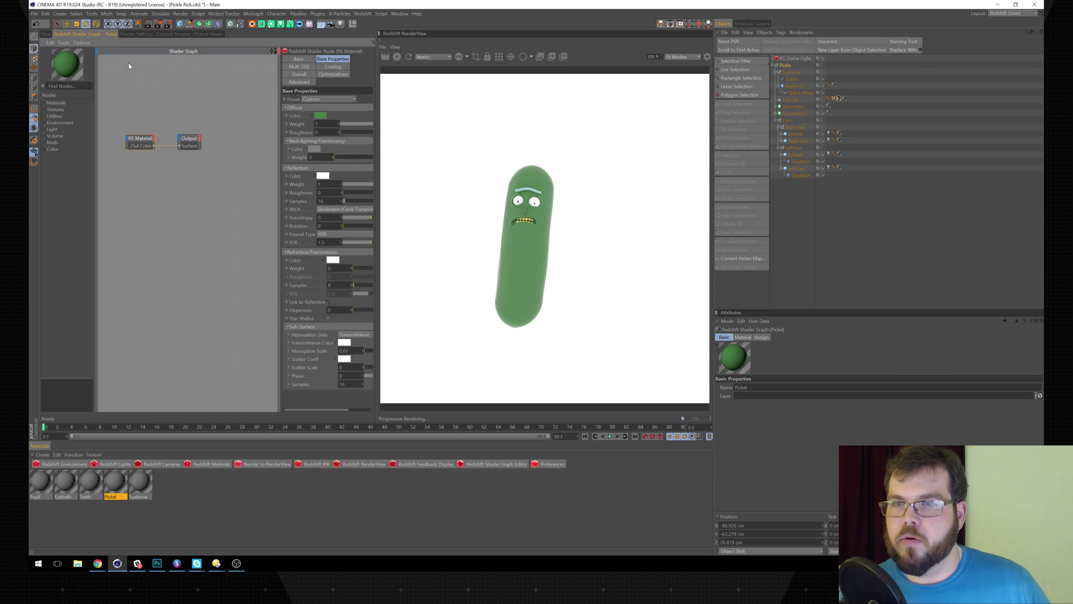
pyautogui.moveTo(197, 145); pyautogui.dragTo(228, 142)
pyautogui.moveTo(124, 141); pyautogui.dragTo(151, 136)
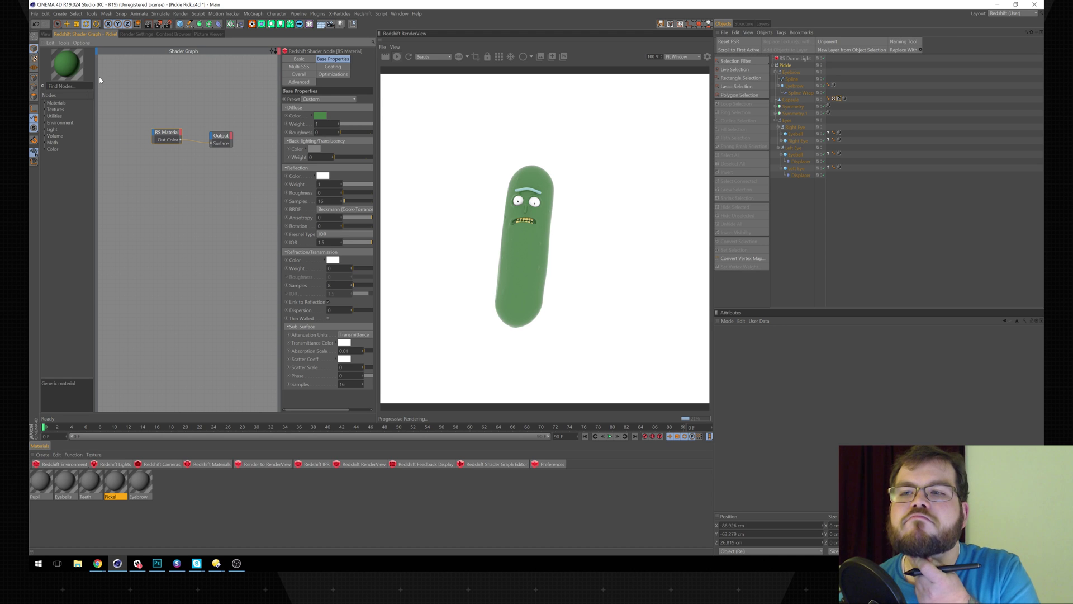
pyautogui.write('blend')
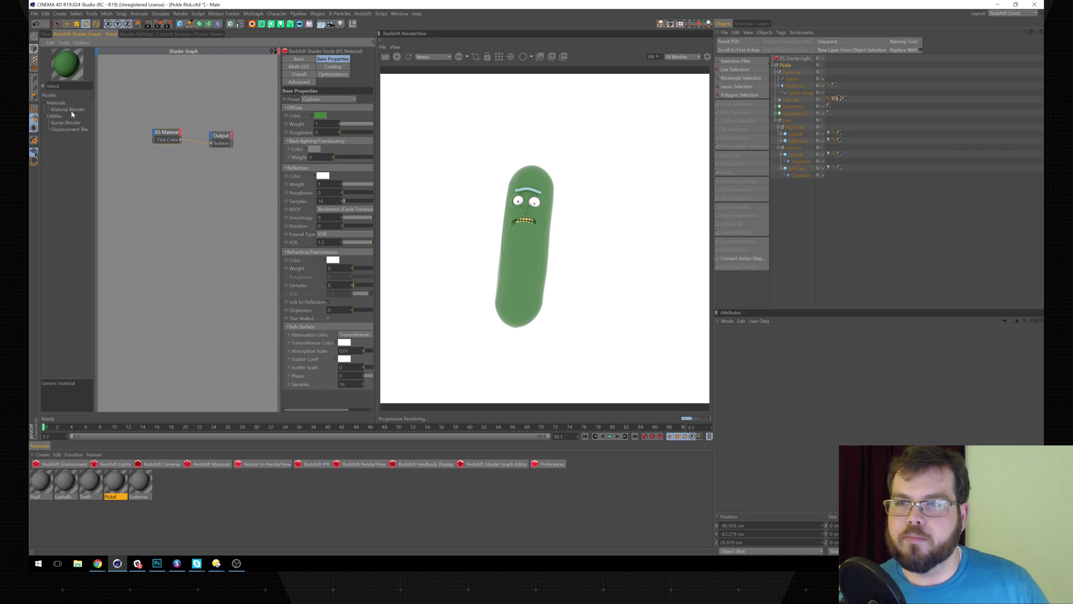
pyautogui.moveTo(180, 189); pyautogui.dragTo(205, 177)
pyautogui.moveTo(166, 133); pyautogui.dragTo(130, 132)
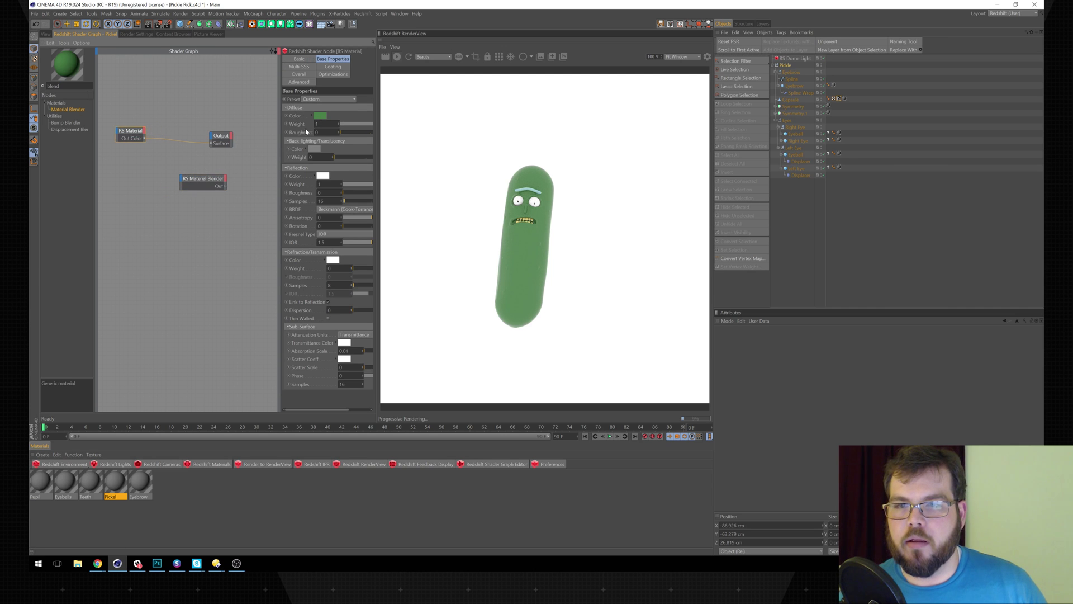
# - Duplicate the RS Material node and set the copy's diffuse color to dark green with hue 119°, saturation 45% and value 27%
pyautogui.keyDown('ctrl'); pyautogui.moveTo(133, 133); pyautogui.dragTo(135, 164); pyautogui.keyUp('ctrl')
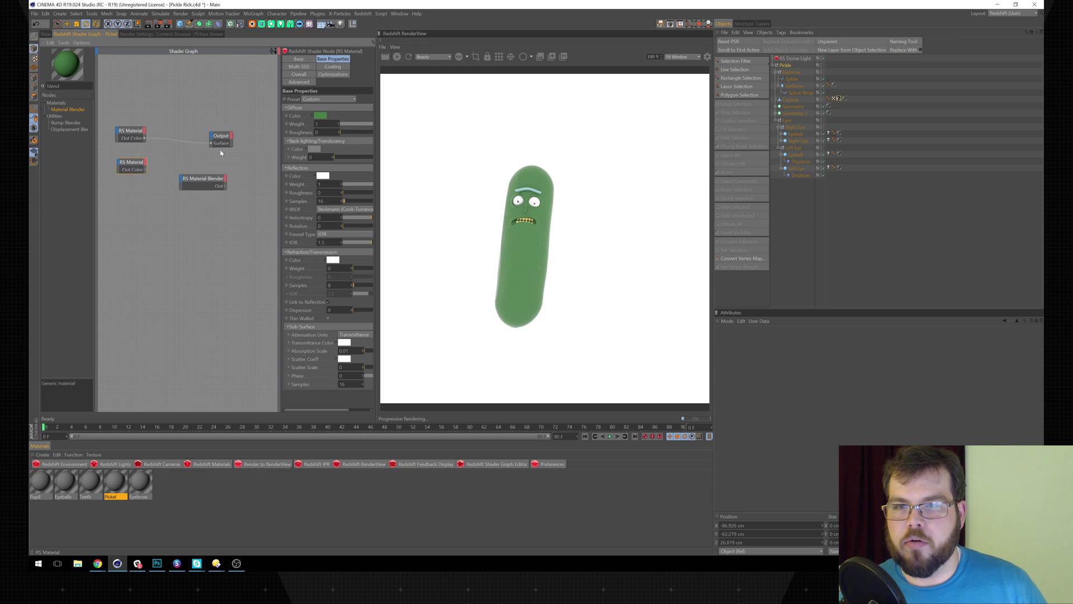
pyautogui.click(321, 116)
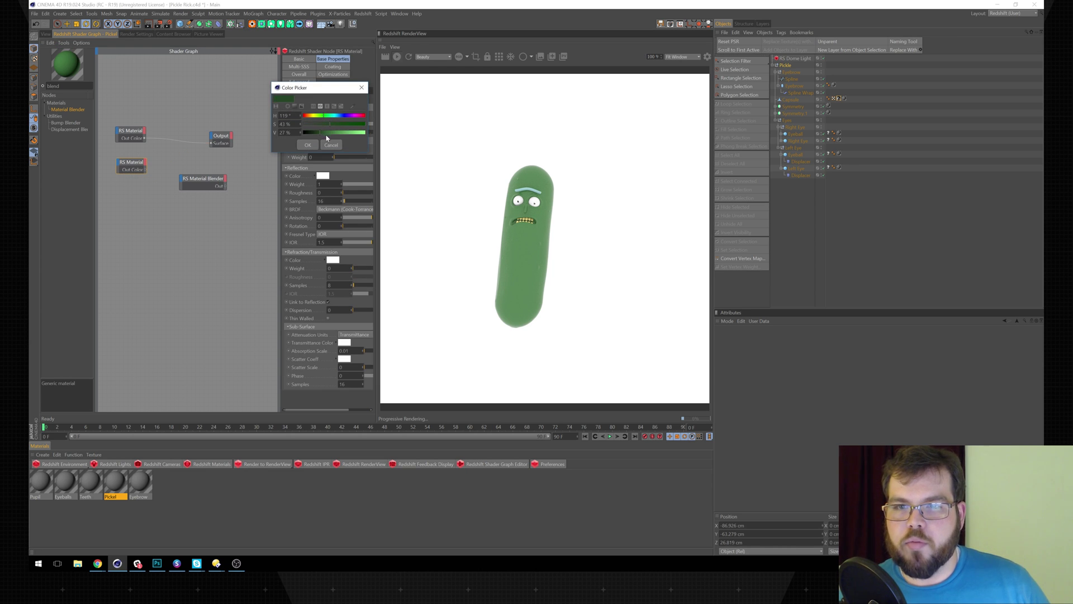
pyautogui.click(307, 145)
# - Wire the dark material into the blender's Base Color, the original into Layer Color 1, and the blender into the Output surface
pyautogui.moveTo(209, 180); pyautogui.dragTo(181, 173)
pyautogui.click(193, 175)
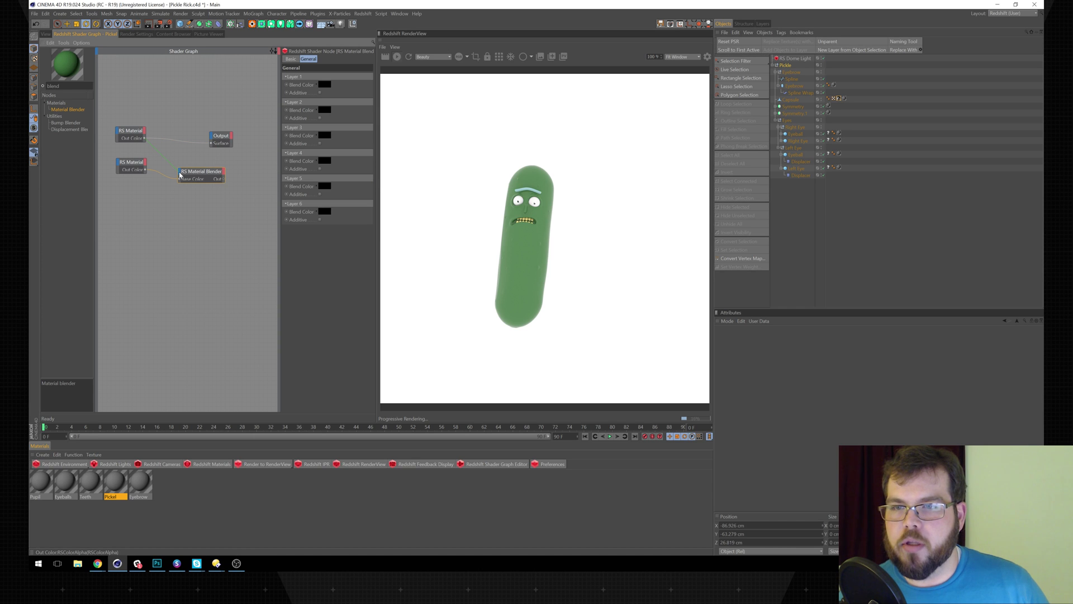
pyautogui.moveTo(180, 175); pyautogui.dragTo(180, 176)
pyautogui.moveTo(197, 187)
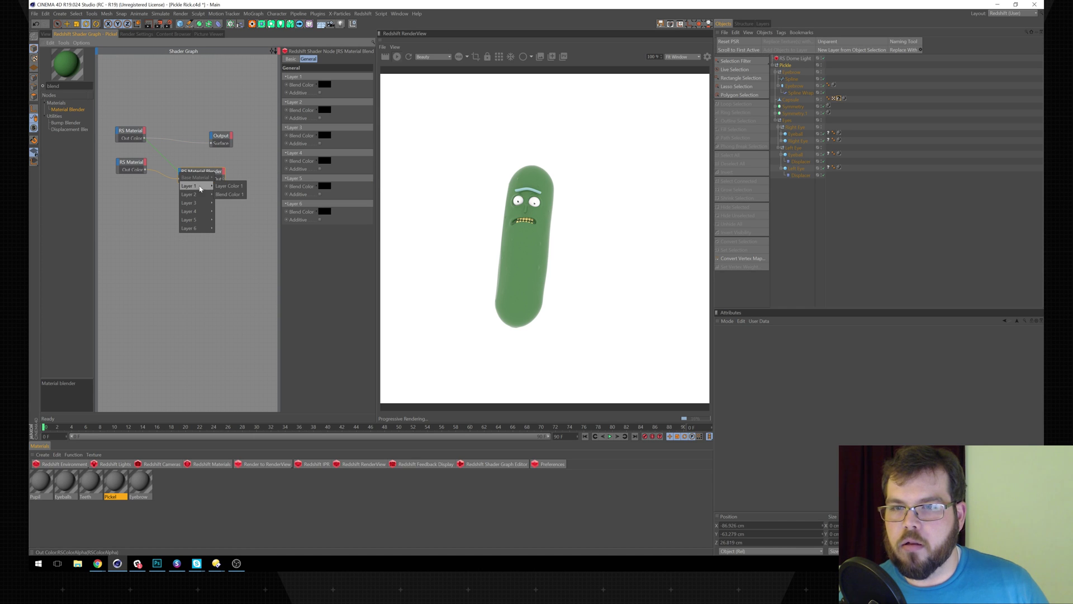
pyautogui.click(229, 186)
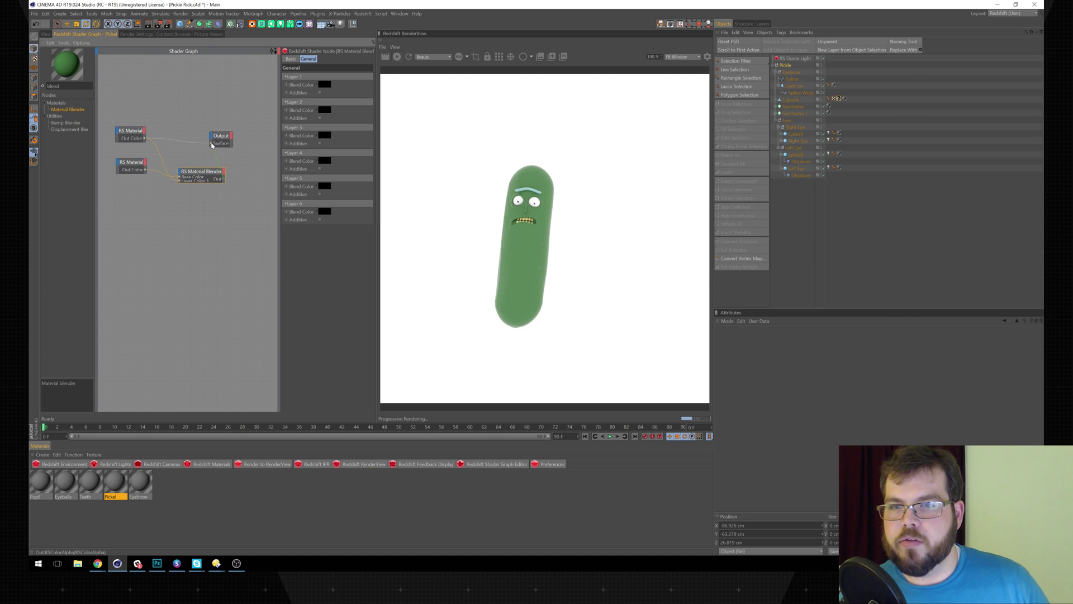
pyautogui.moveTo(129, 134); pyautogui.dragTo(132, 197)
# - Rename the darker RS Material node, connected to the Base Color, as Dark Green
pyautogui.click(132, 163)
pyautogui.click(299, 59)
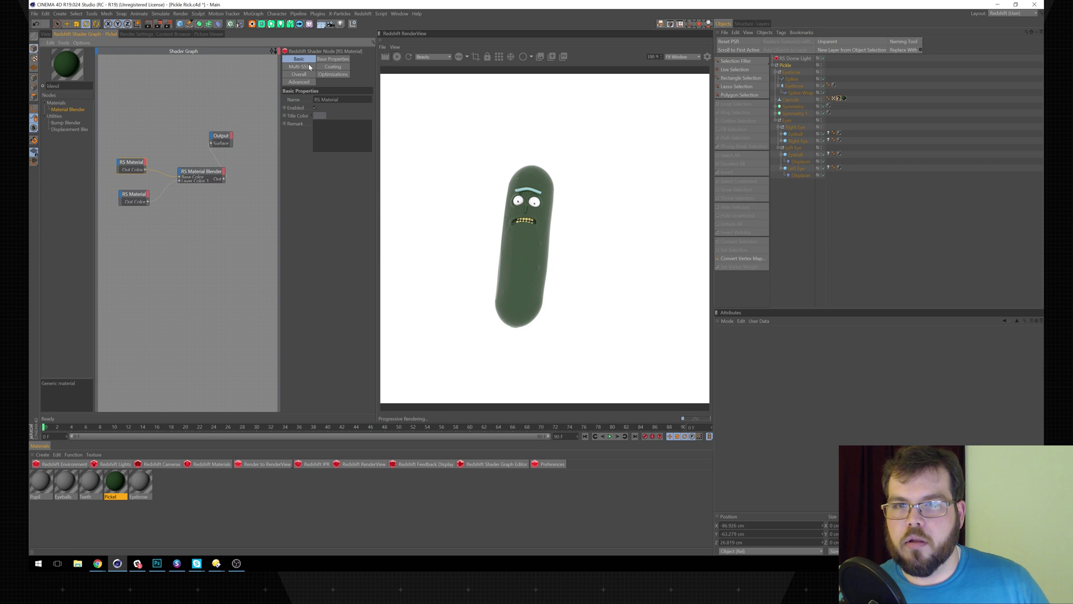
pyautogui.moveTo(342, 100); pyautogui.dragTo(188, 60)
pyautogui.write('Dark')
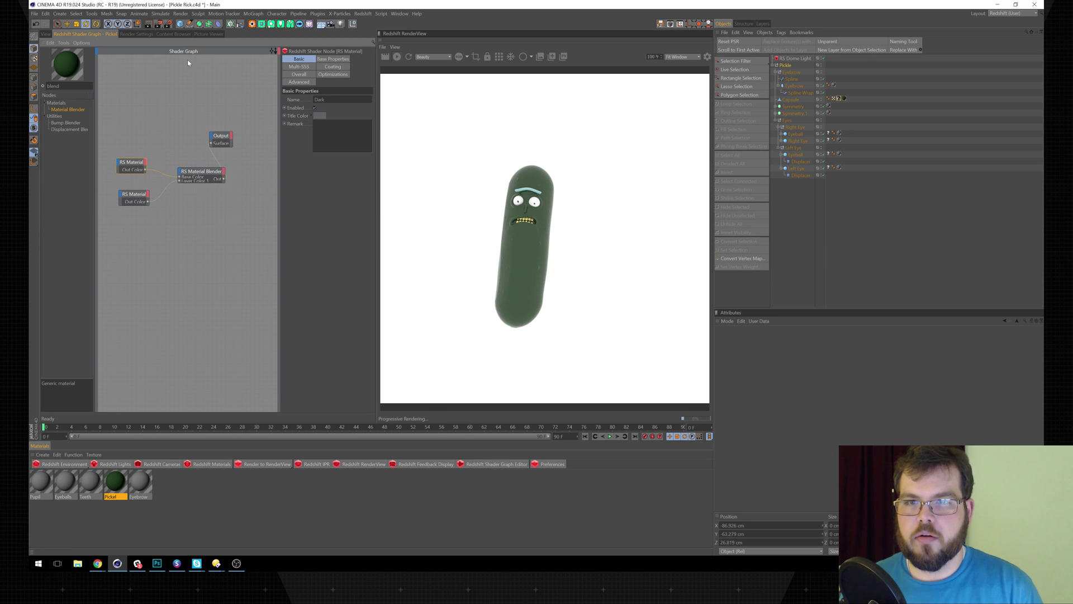
pyautogui.write(' Green')
pyautogui.press('Return')
# - Rename the RS Material node connected to Layer Color 1 as Light Green
pyautogui.click(134, 196)
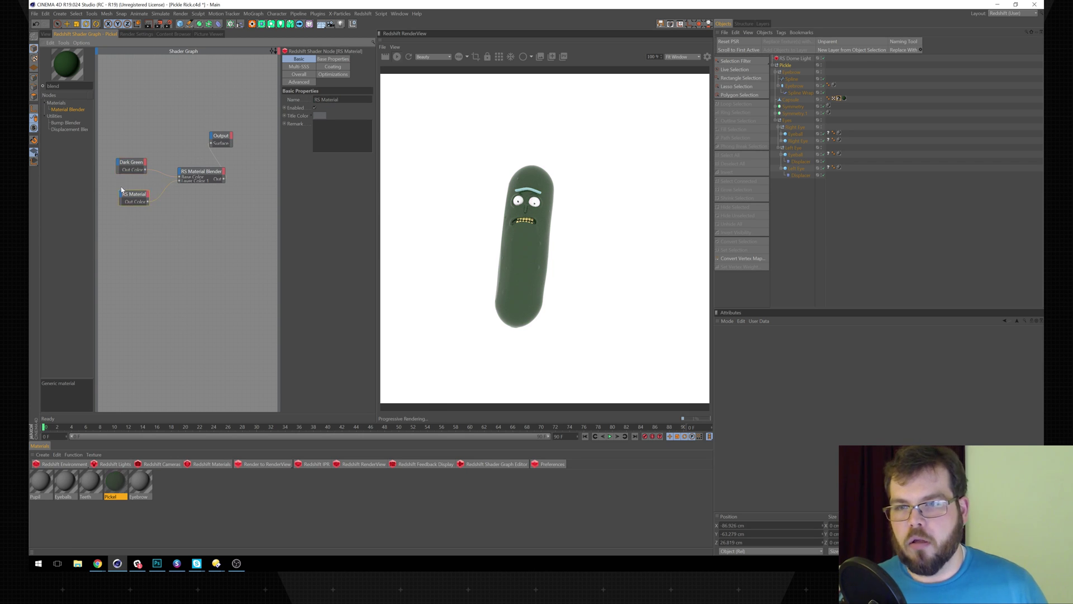
pyautogui.moveTo(342, 99); pyautogui.dragTo(261, 75)
pyautogui.write('Gr')
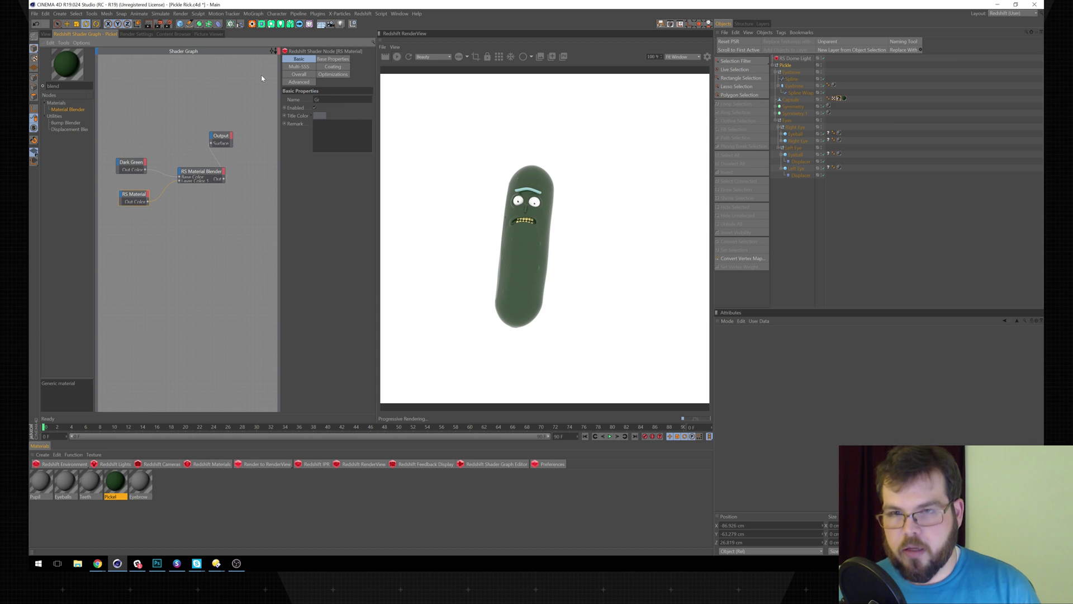
pyautogui.write('ight Green')
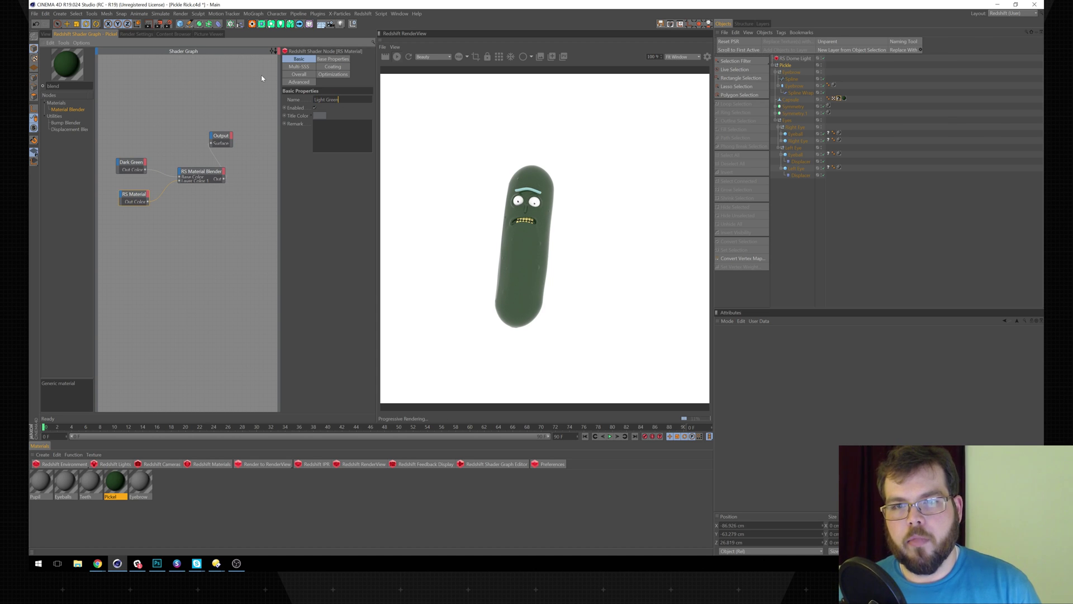
pyautogui.press('Return')
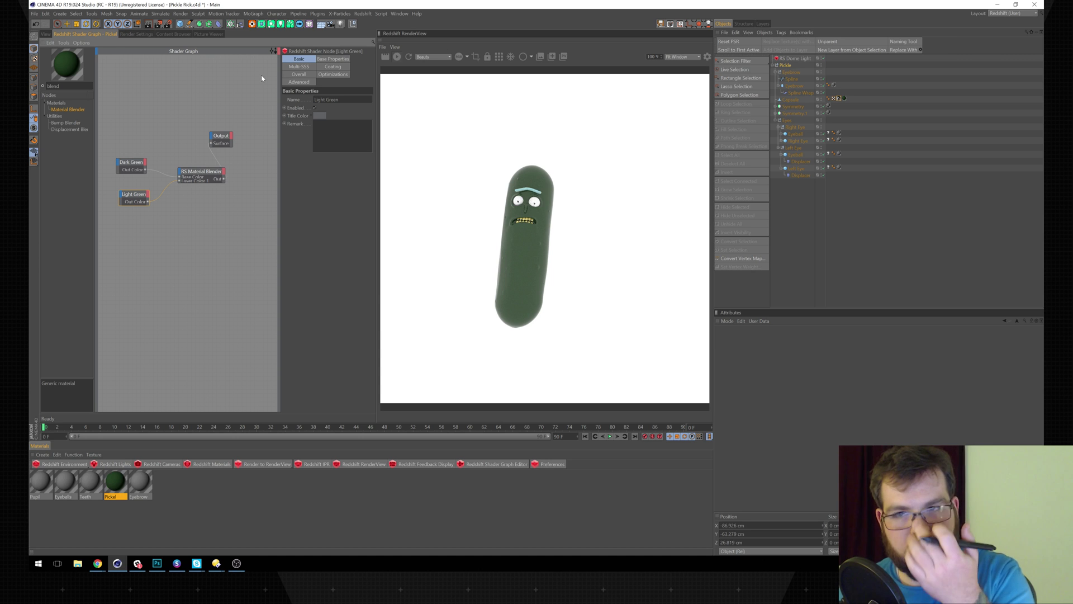
# - Expand the Material Blender node and line up the Light Green node beneath Dark Green
pyautogui.click(207, 173)
pyautogui.doubleClick(210, 173)
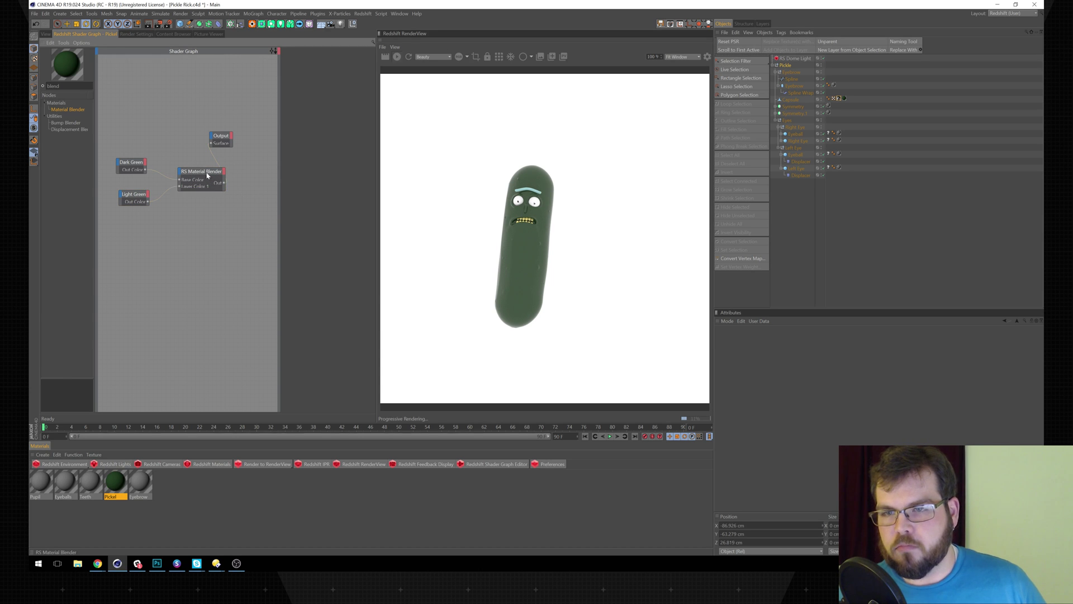
pyautogui.click(206, 175)
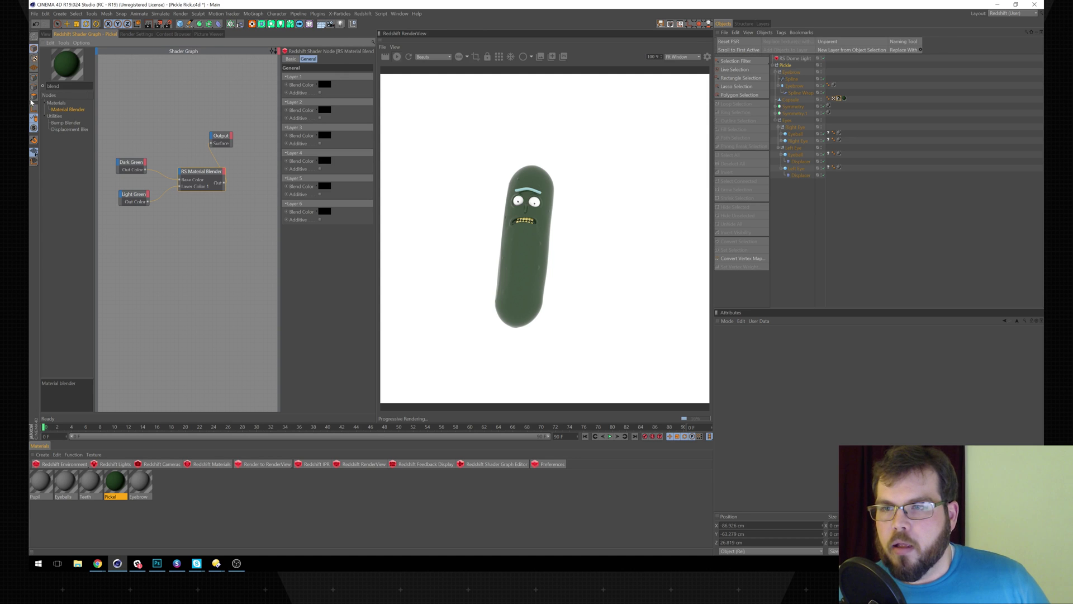
pyautogui.moveTo(134, 194); pyautogui.dragTo(130, 183)
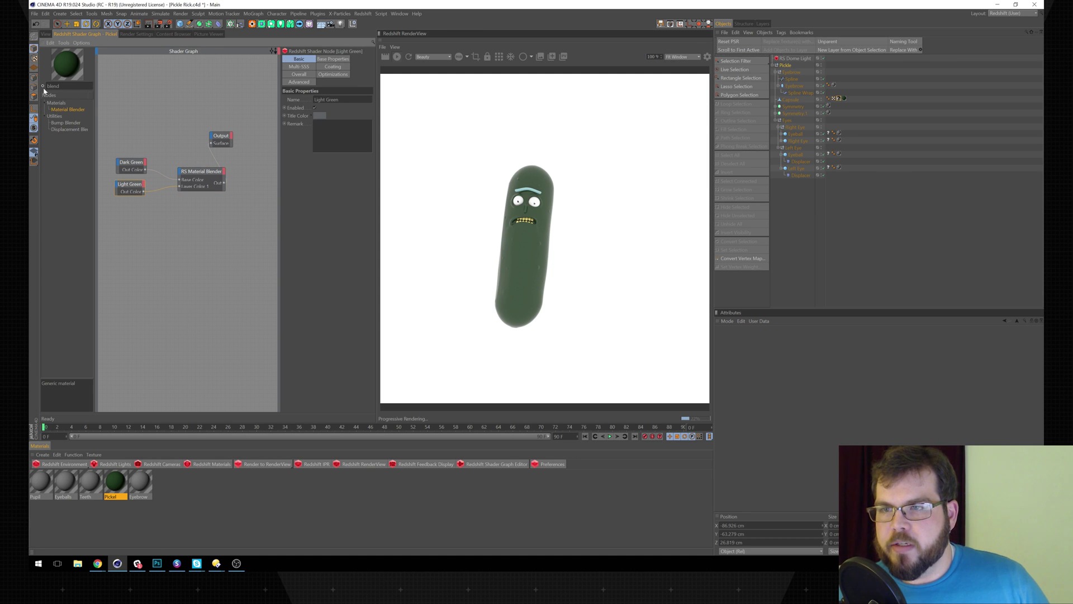
# - Add a Texture node to the shader graph beneath the Light Green node
pyautogui.press('BackSpace')
pyautogui.press('Return')
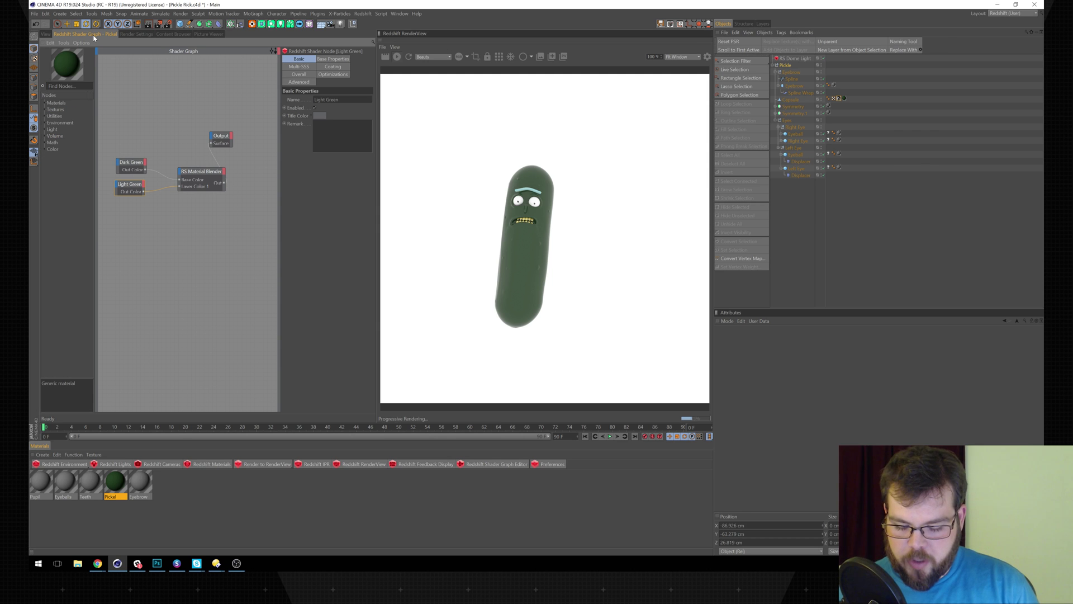
pyautogui.write('text')
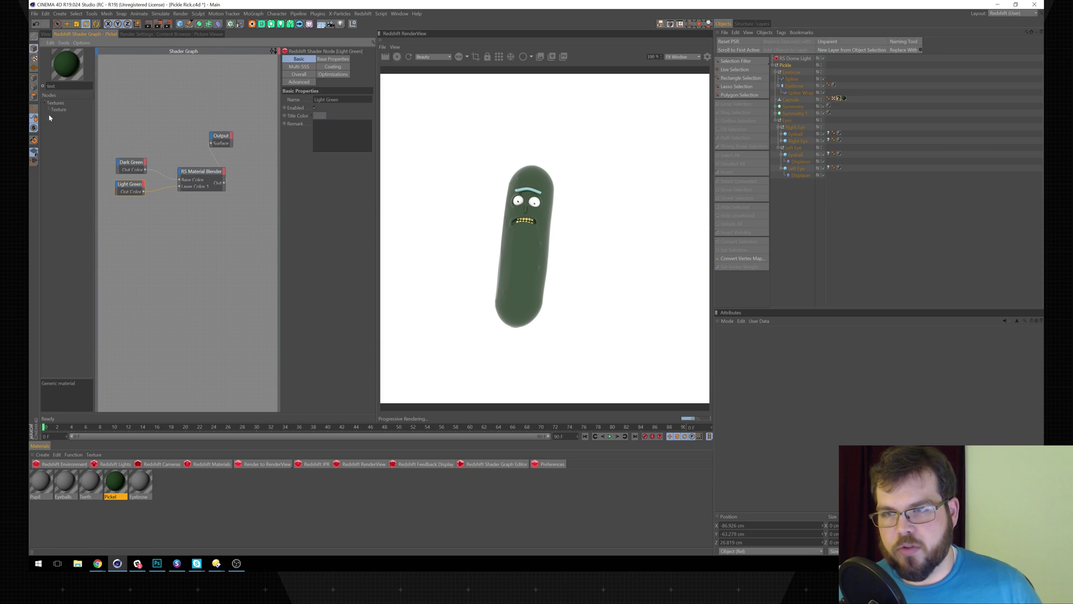
pyautogui.moveTo(70, 123); pyautogui.dragTo(141, 244)
pyautogui.moveTo(132, 184); pyautogui.dragTo(144, 187)
pyautogui.moveTo(108, 235); pyautogui.dragTo(153, 217)
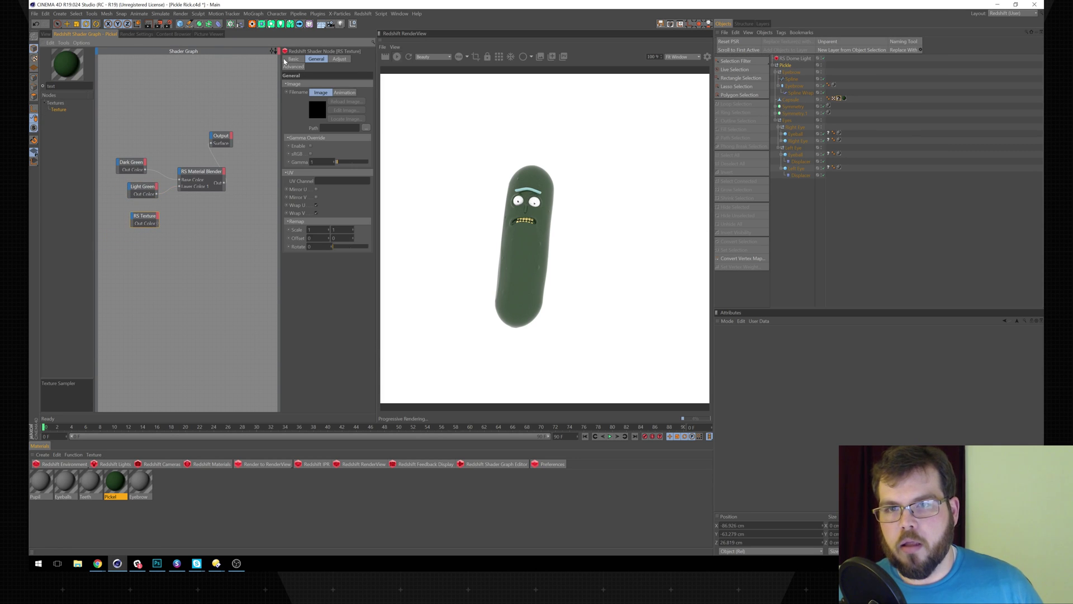
# - Browse for the Texture node's image file in the _RS_BOKKEH and 02_3D\_TEXTURES folders
pyautogui.click(366, 129)
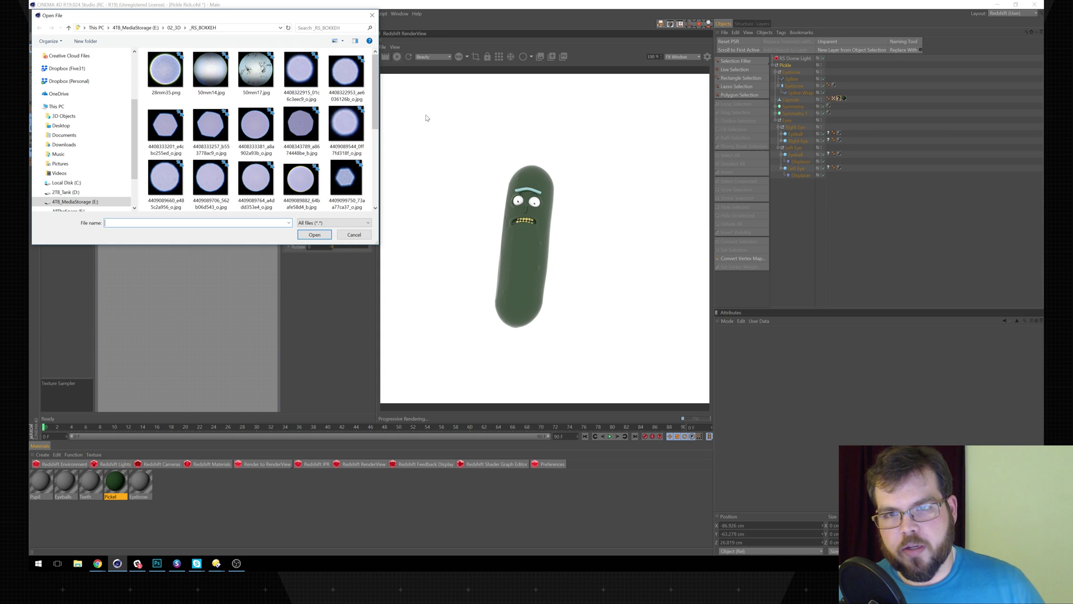
pyautogui.moveTo(378, 66); pyautogui.dragTo(378, 161)
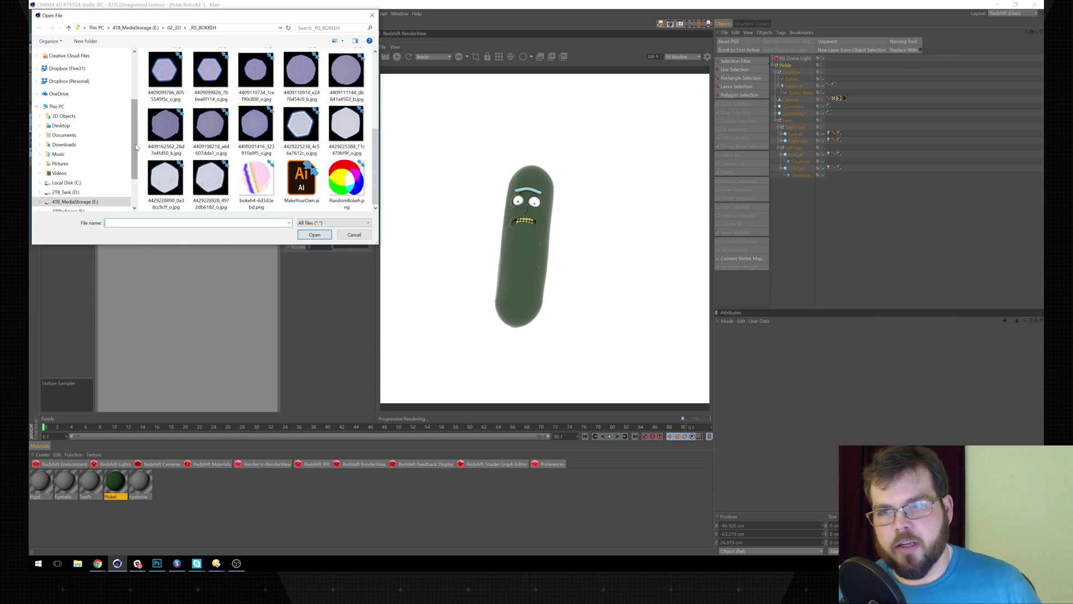
pyautogui.scroll(-2, 90, 151)
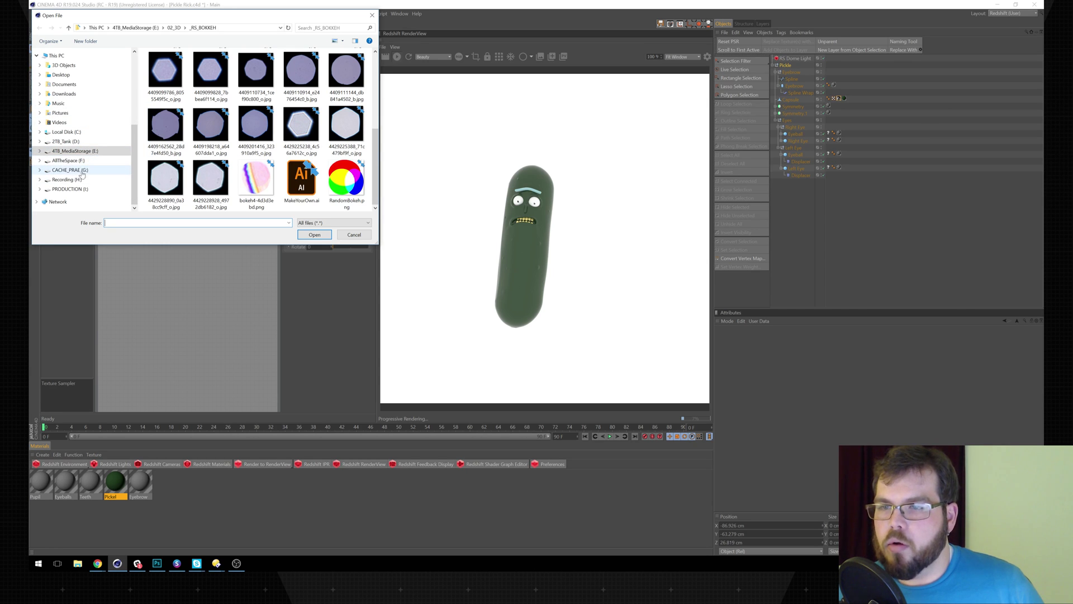
pyautogui.click(78, 152)
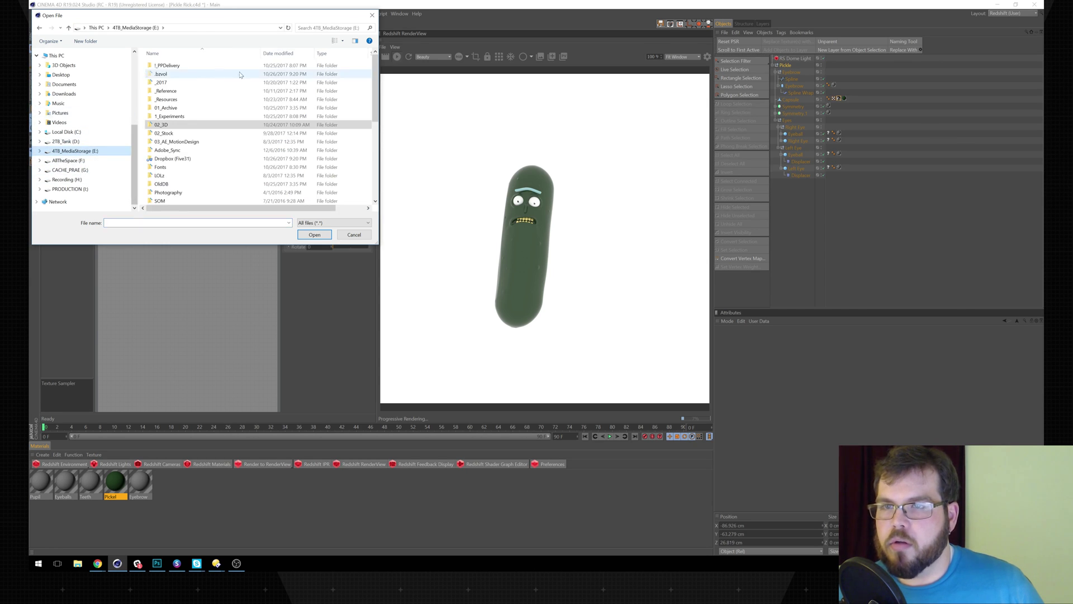
pyautogui.doubleClick(158, 126)
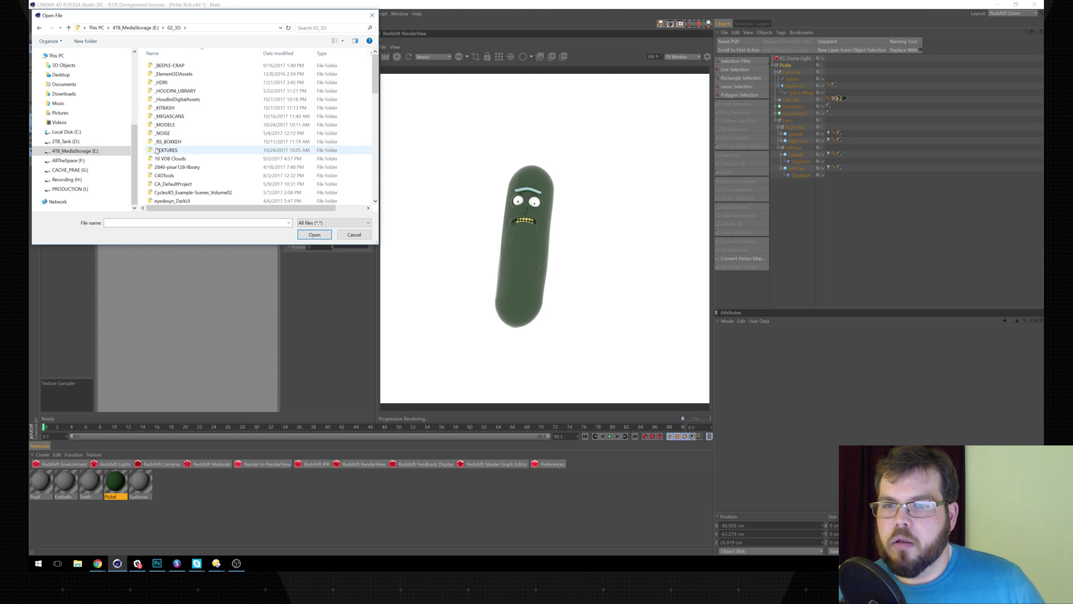
pyautogui.doubleClick(164, 150)
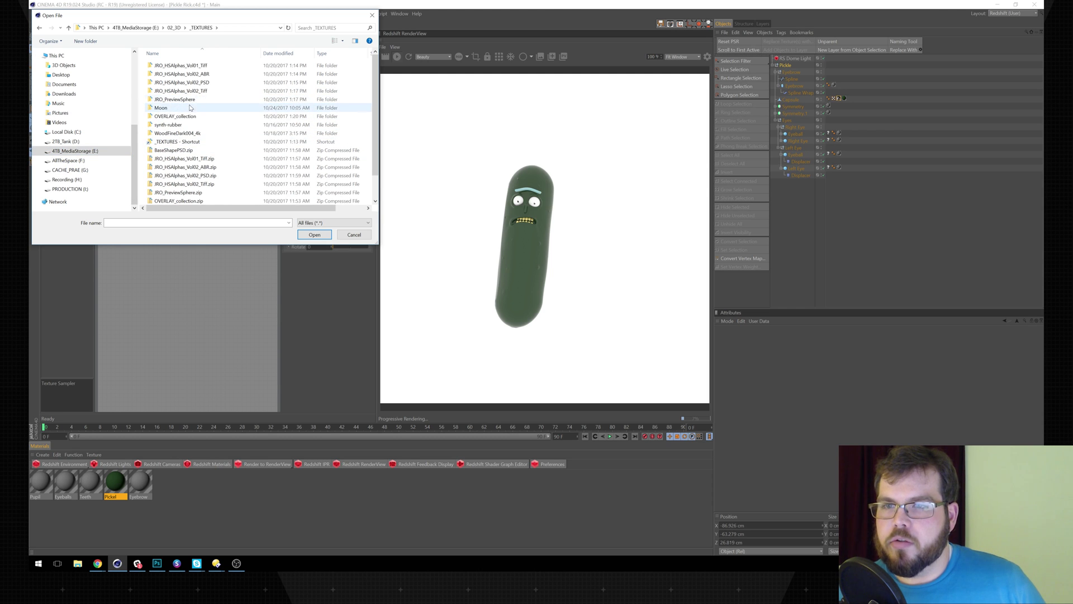
pyautogui.scroll(-1, 373, 132)
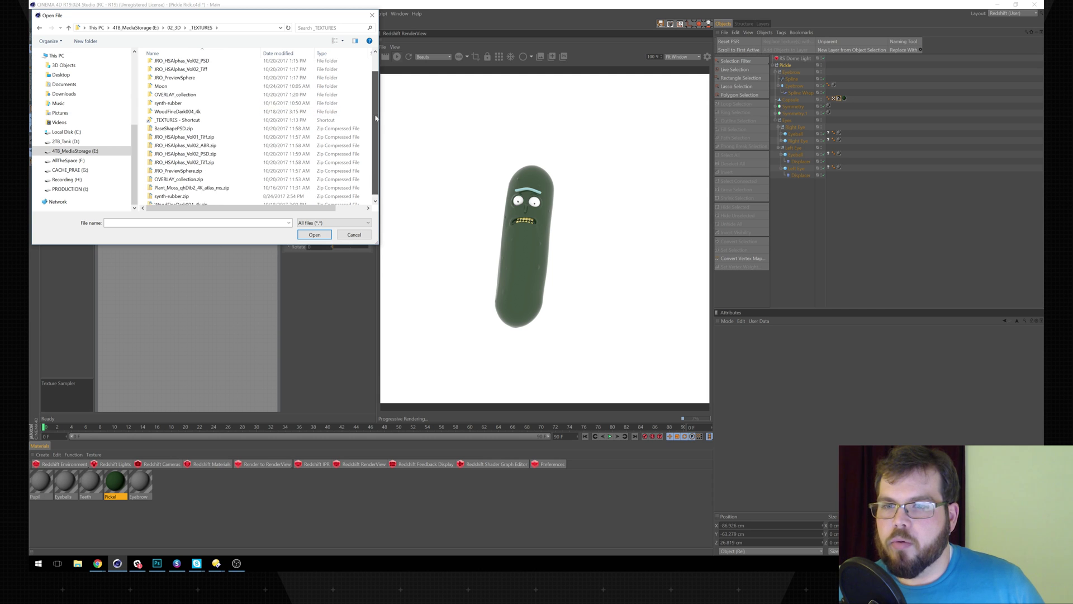
pyautogui.scroll(1, 373, 132)
pyautogui.press('BackSpace')
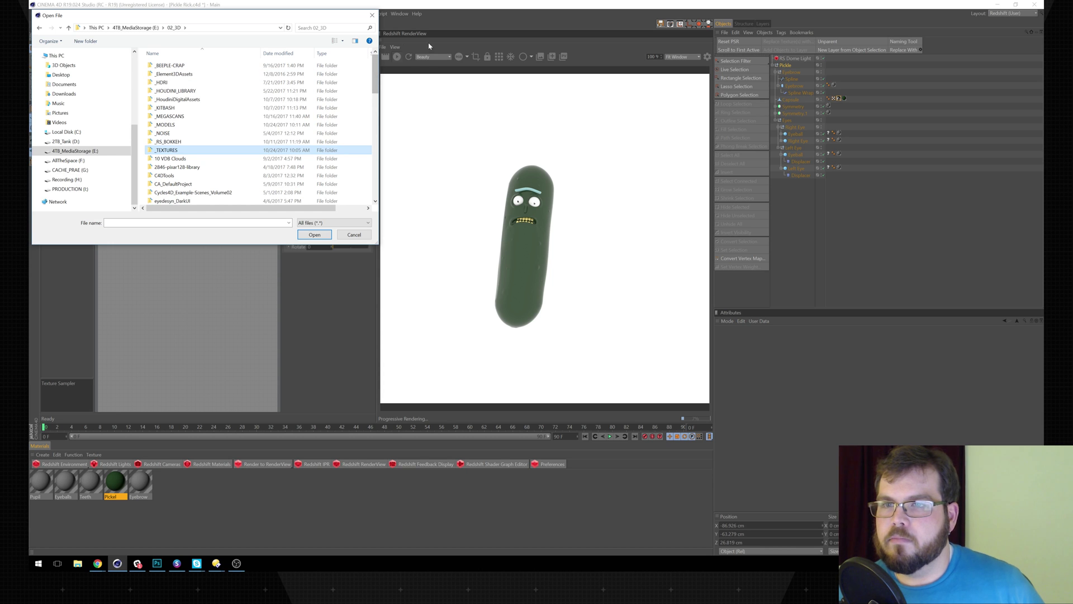
pyautogui.moveTo(378, 75); pyautogui.dragTo(372, 96)
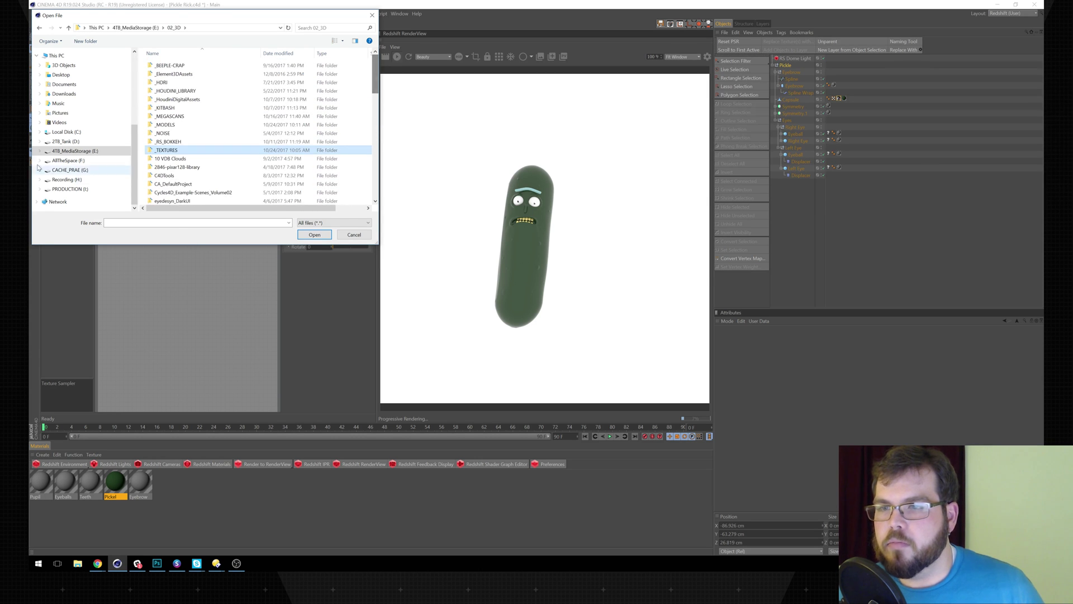
# - Load Smudge-BM07-Roughness.jpg from the Smudge - 07 folder of the TFMKits Smudge Kit, under 02_Stock's 2_PHOTOS textures, into the Texture node
pyautogui.click(136, 28)
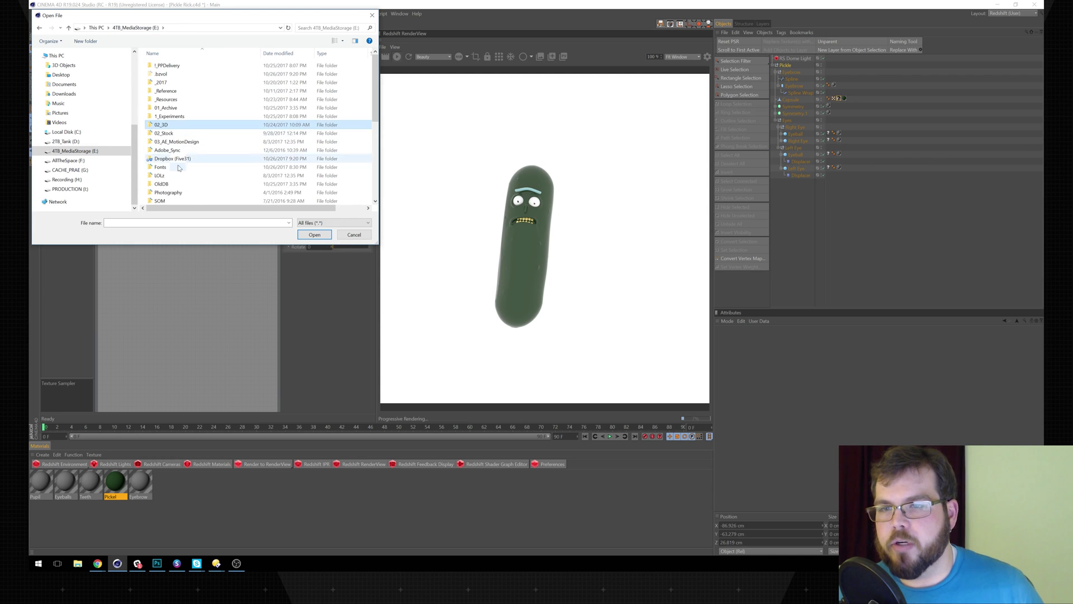
pyautogui.doubleClick(164, 133)
pyautogui.doubleClick(166, 108)
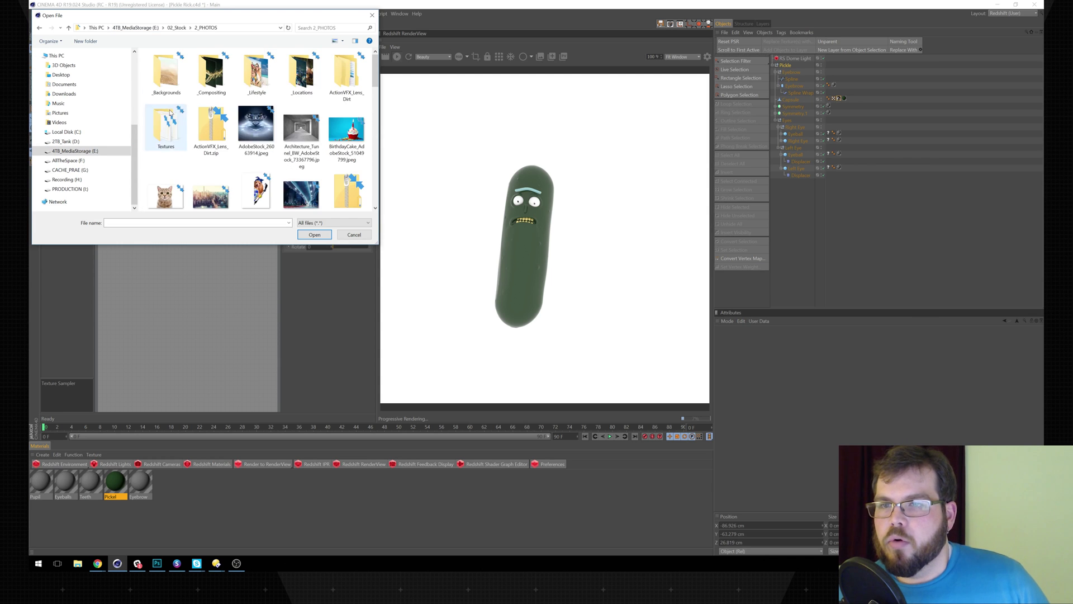
pyautogui.doubleClick(176, 123)
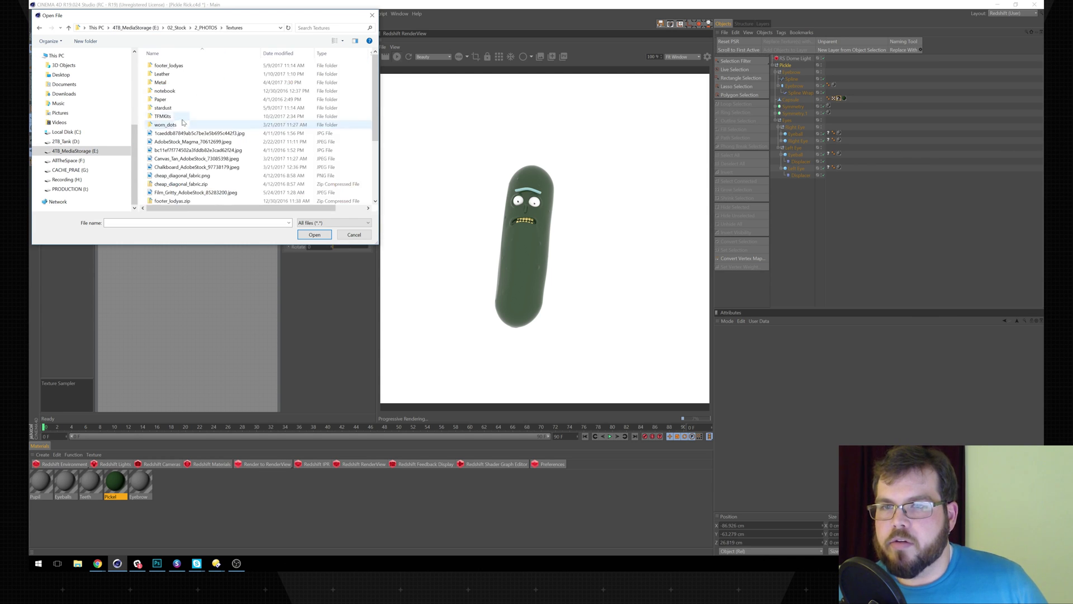
pyautogui.doubleClick(163, 116)
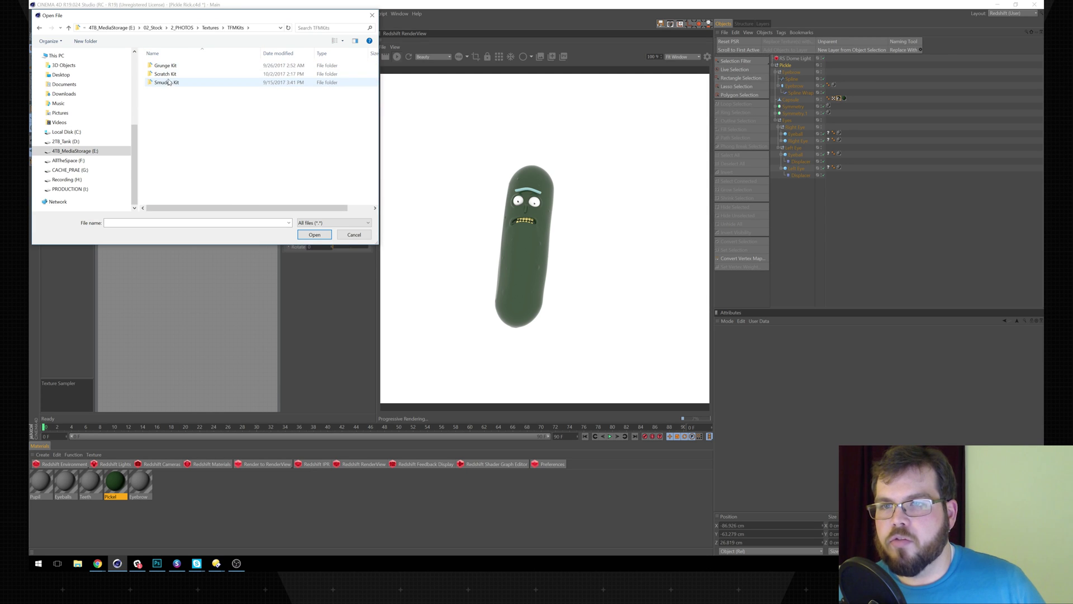
pyautogui.doubleClick(166, 83)
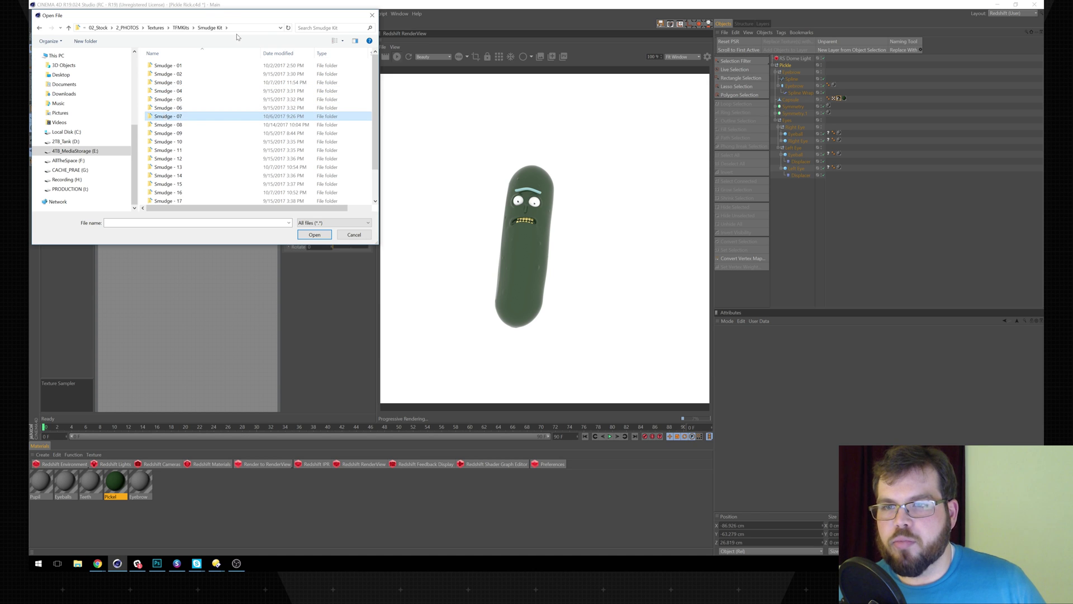
pyautogui.doubleClick(164, 117)
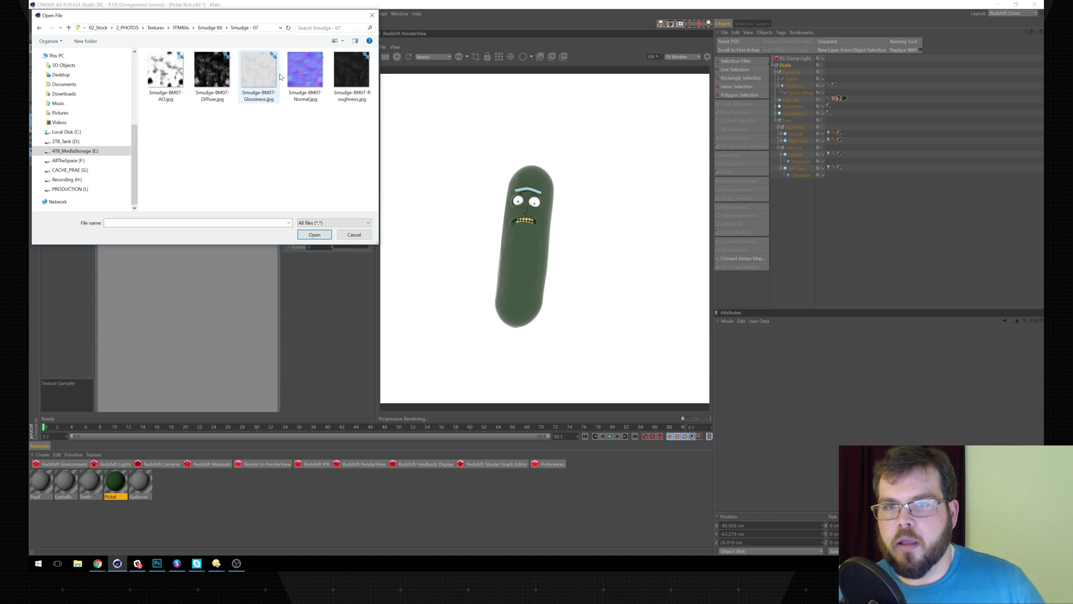
pyautogui.click(352, 73)
pyautogui.click(315, 234)
pyautogui.click(570, 310)
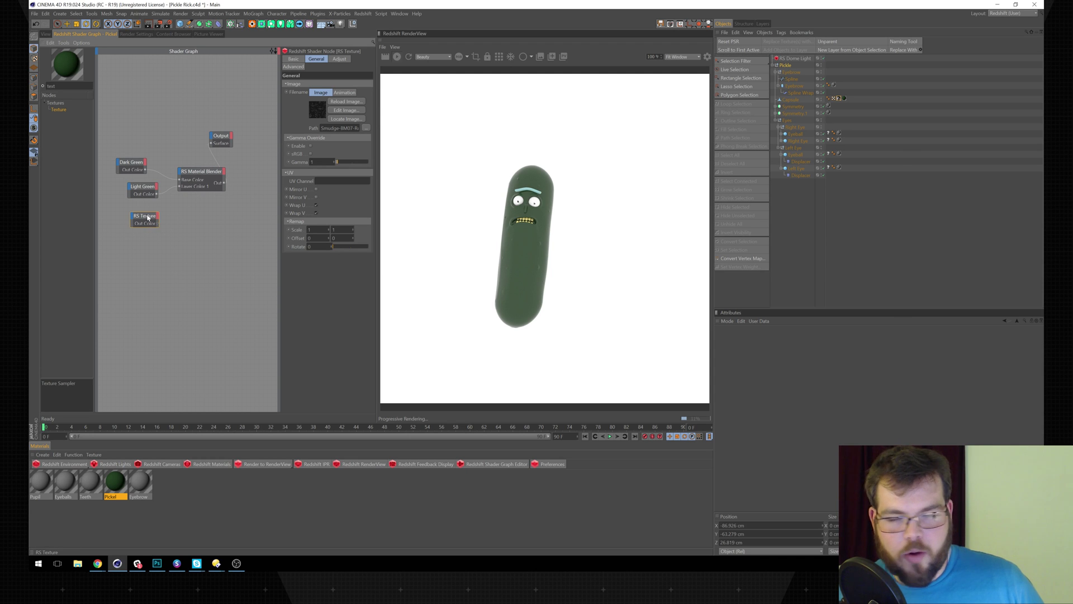
# - Shift the RS Texture node beneath the green materials and connect its Out Color to the Material Blender's Layer 1 Blend Color 1
pyautogui.moveTo(153, 217); pyautogui.dragTo(138, 217)
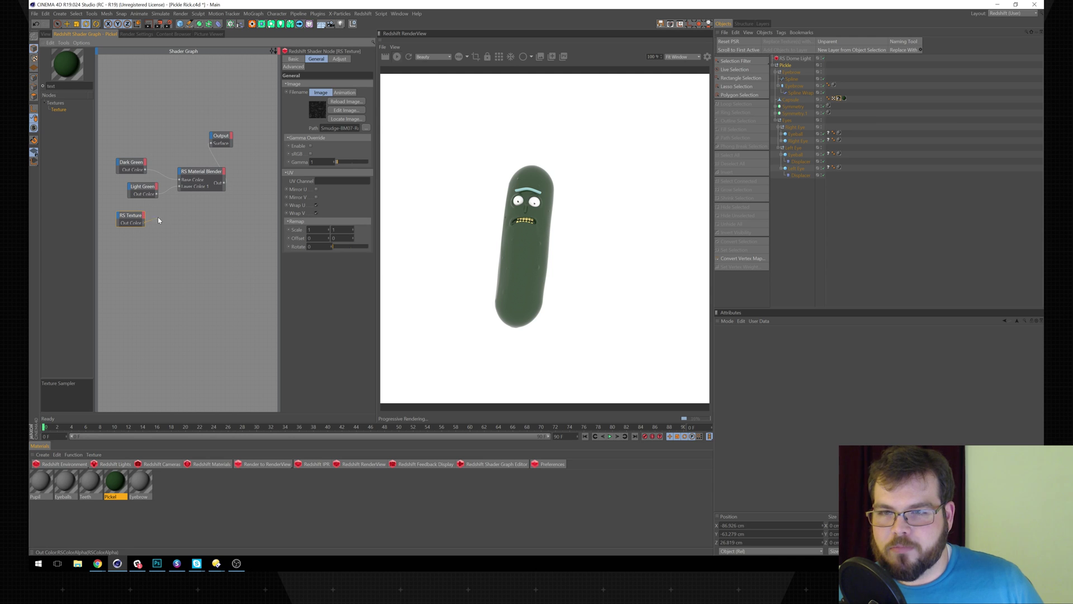
pyautogui.click(180, 174)
pyautogui.moveTo(200, 187)
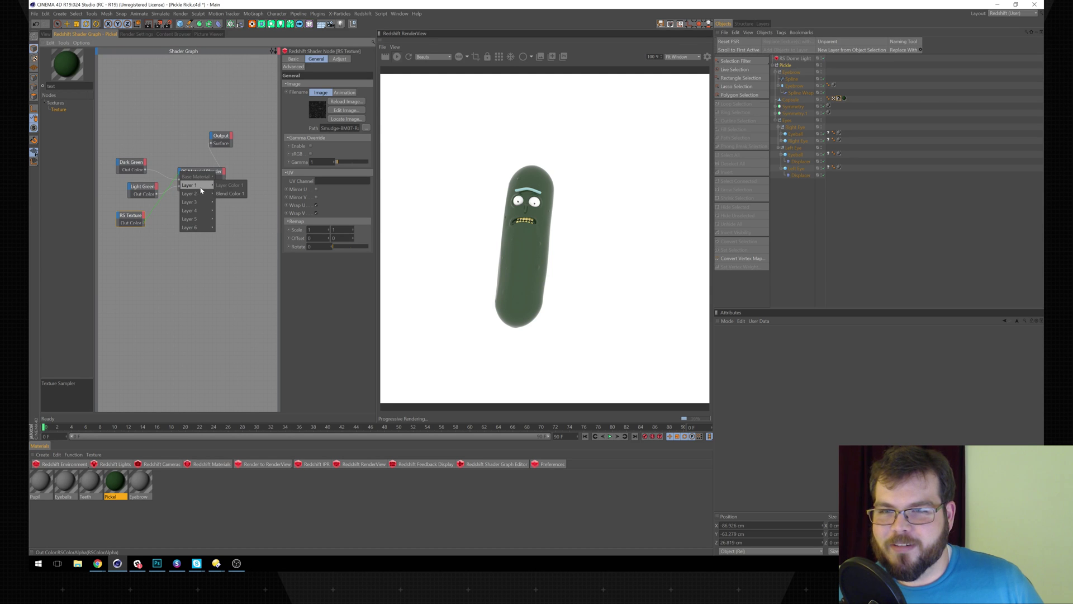
pyautogui.click(237, 196)
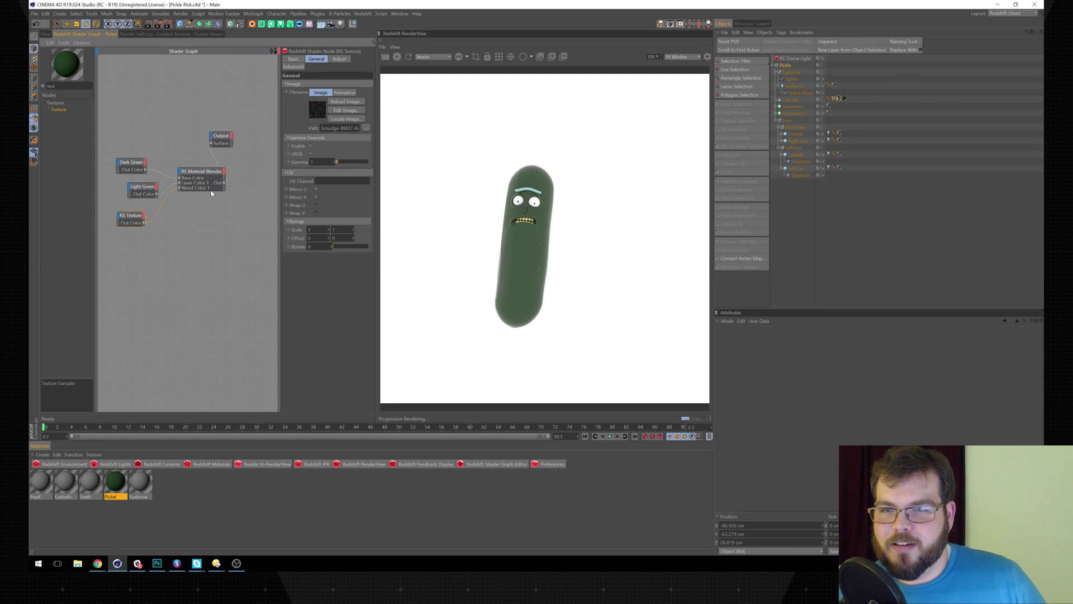
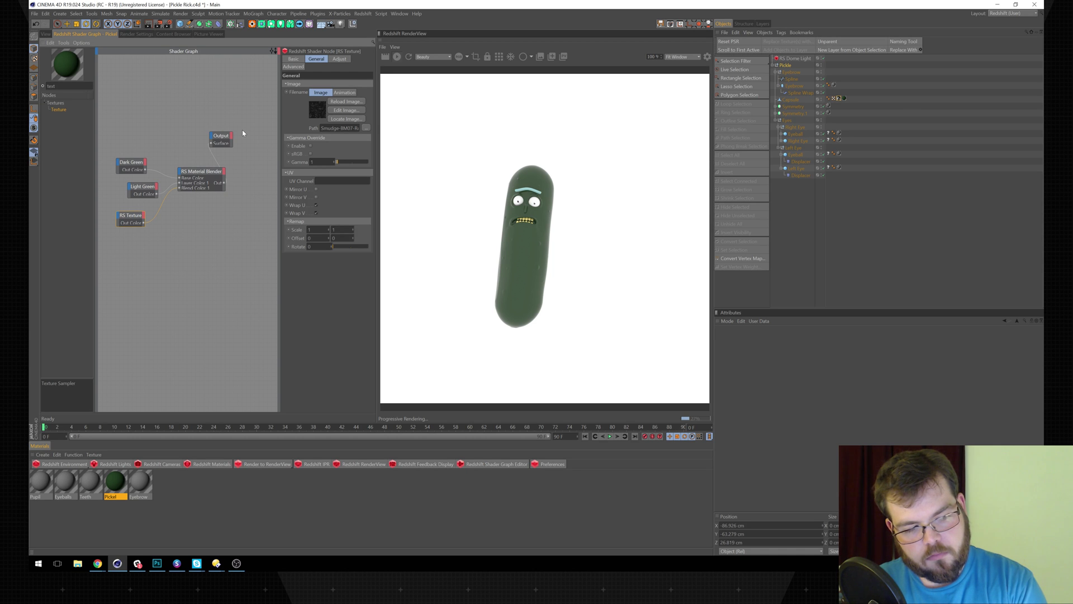
# - Align the Light Green node under Dark Green and enlarge the Material Blender node so its input ports are spread out
pyautogui.click(242, 132)
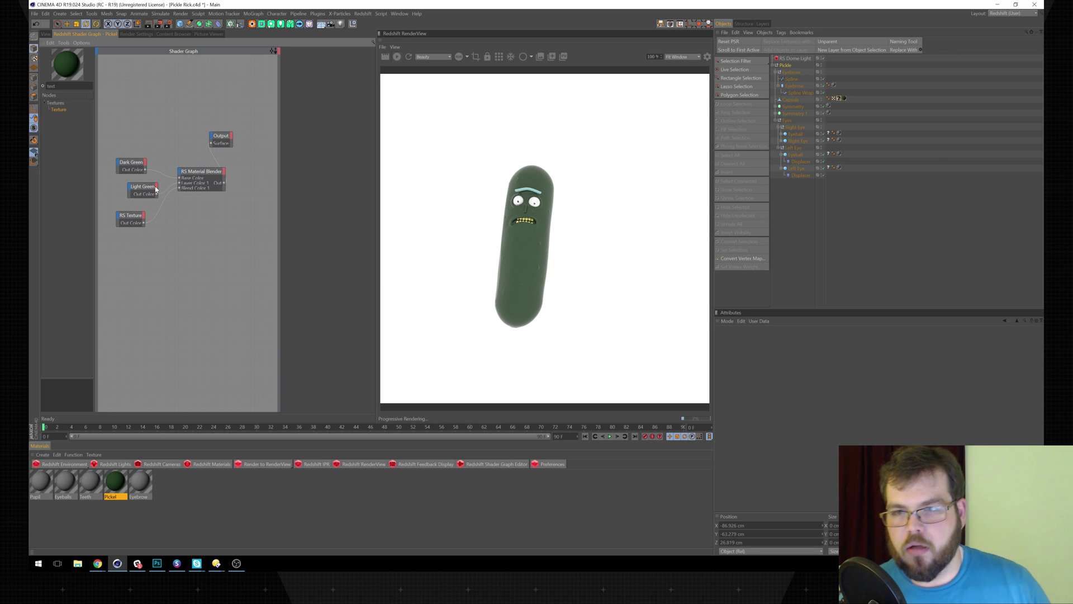
pyautogui.moveTo(143, 185); pyautogui.dragTo(133, 184)
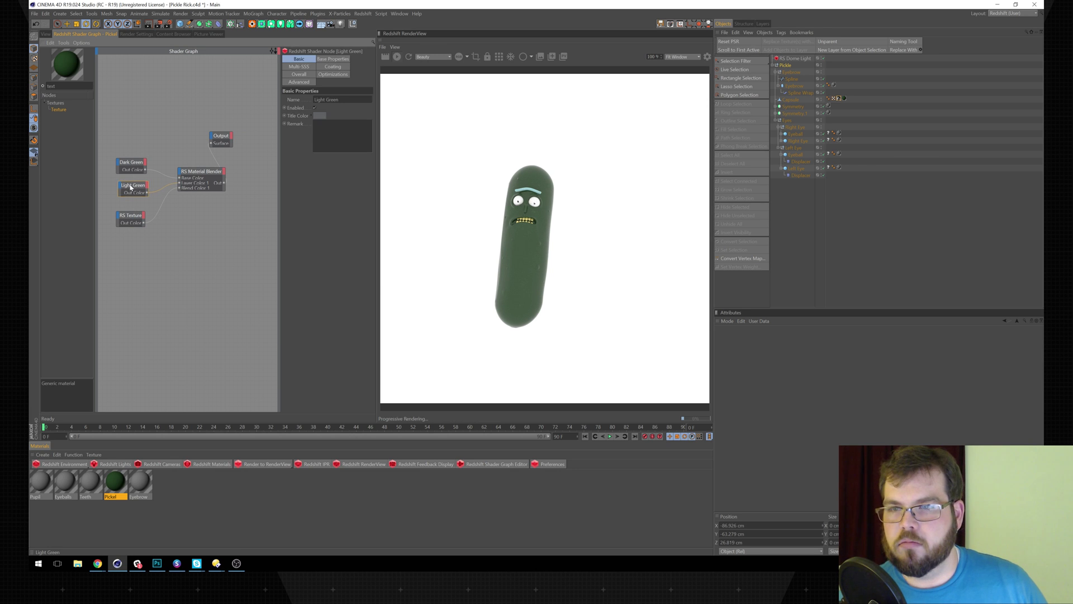
pyautogui.click(198, 180)
pyautogui.moveTo(213, 191)
pyautogui.mouseDown()
pyautogui.moveTo(224, 200)
pyautogui.moveTo(221, 173)
pyautogui.moveTo(204, 175)
pyautogui.mouseUp()
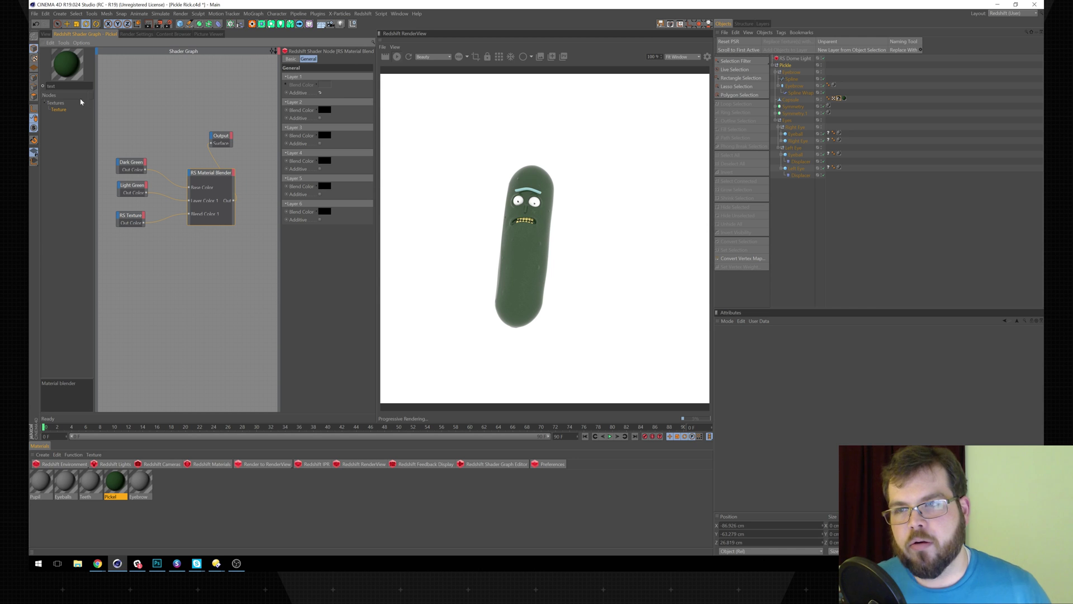
# - Examine how the smudge texture blends the greens on the pickle's skin, both close up and from the front
pyautogui.click(47, 34)
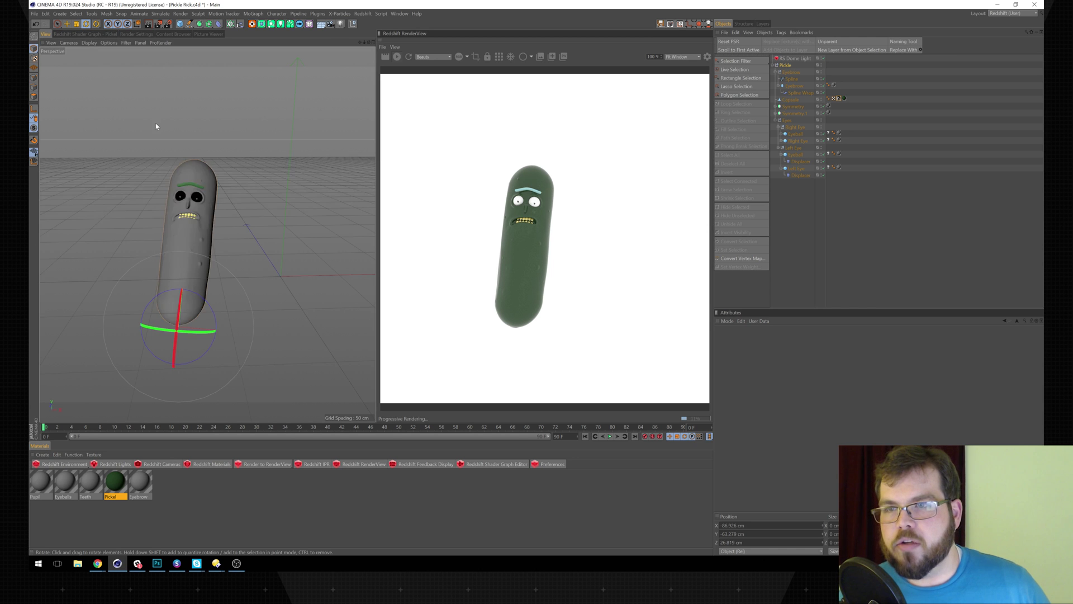
pyautogui.keyDown('alt'); pyautogui.moveTo(194, 243); pyautogui.dragTo(236, 246); pyautogui.keyUp('alt')
pyautogui.moveTo(140, 246)
pyautogui.keyDown('alt'); pyautogui.mouseDown(button='right')
pyautogui.moveTo(175, 248)
pyautogui.moveTo(155, 248)
pyautogui.moveTo(181, 236)
pyautogui.mouseUp(button='right'); pyautogui.keyUp('alt')
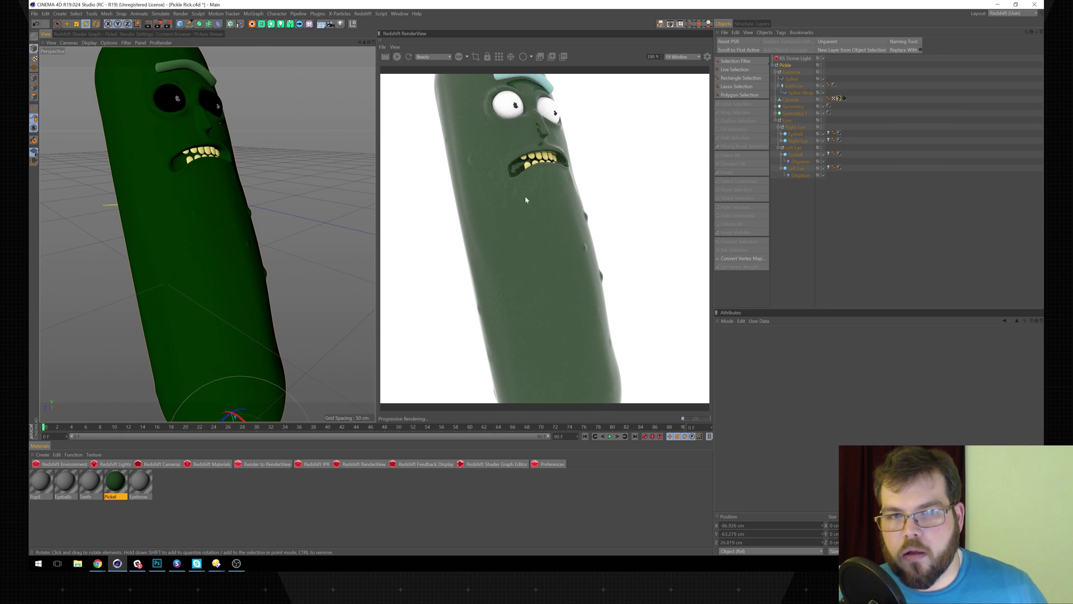
pyautogui.keyDown('alt'); pyautogui.moveTo(141, 188); pyautogui.dragTo(213, 186, button='right'); pyautogui.keyUp('alt')
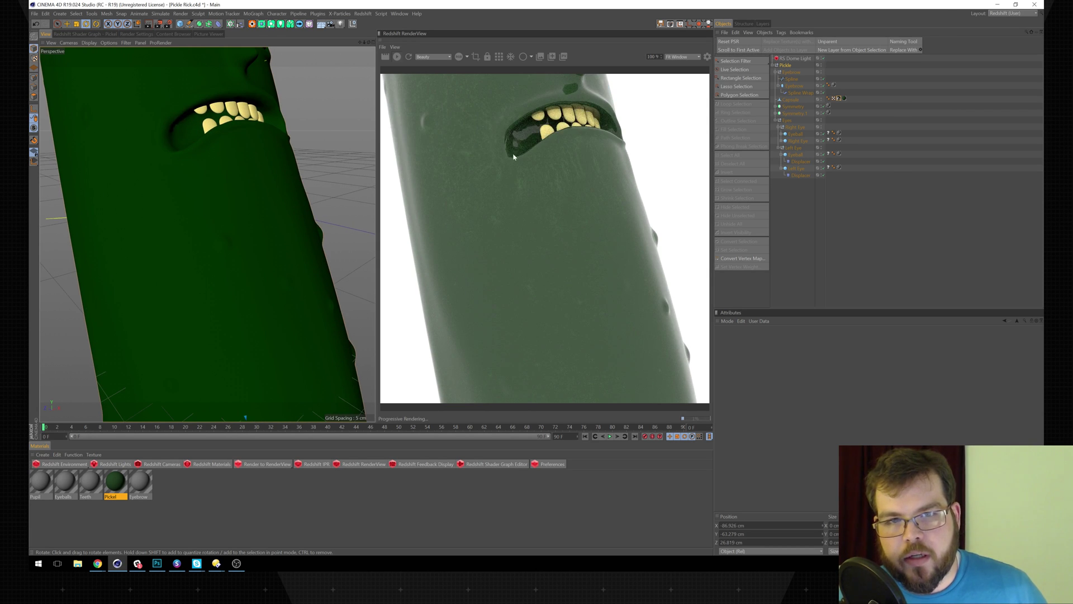
pyautogui.keyDown('alt'); pyautogui.moveTo(229, 222); pyautogui.dragTo(151, 236, button='right'); pyautogui.keyUp('alt')
pyautogui.hotkey('ctrl', 'shift', 'z')
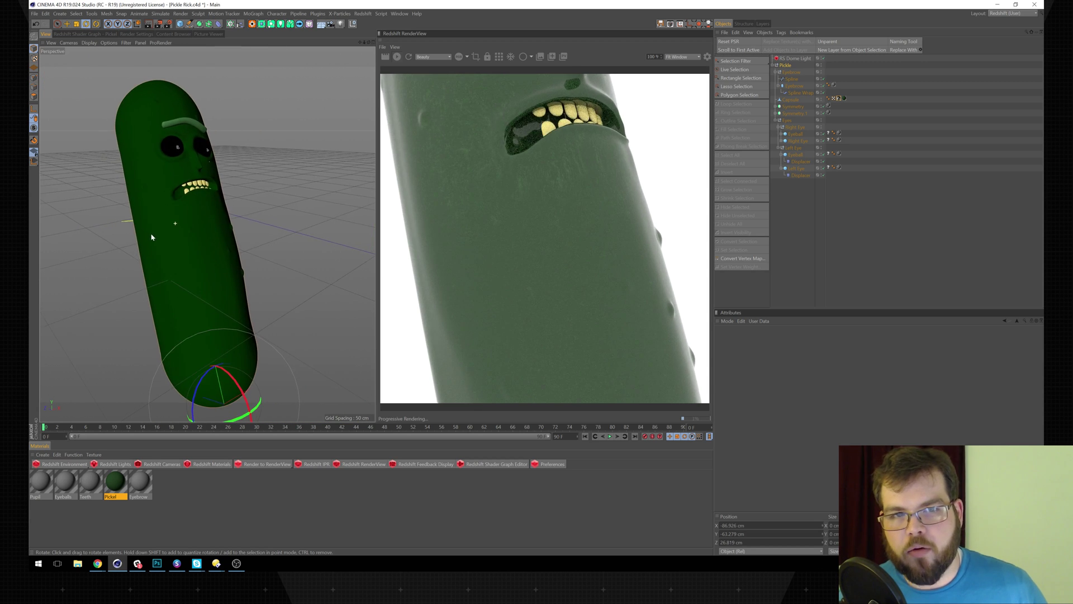
pyautogui.moveTo(191, 230)
pyautogui.keyDown('alt'); pyautogui.mouseDown()
pyautogui.moveTo(164, 226)
pyautogui.moveTo(198, 213)
pyautogui.mouseUp(); pyautogui.keyUp('alt')
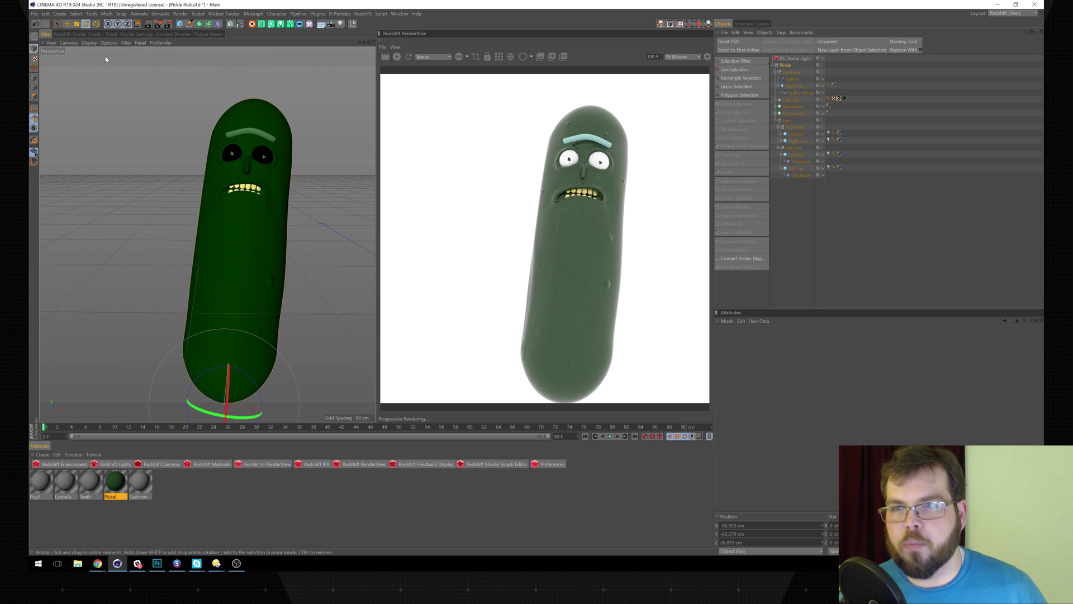
# - Insert a TriPlanar node between RS Texture and the Material Blender's Blend Color 1, feeding the texture into its Image X input
pyautogui.click(73, 35)
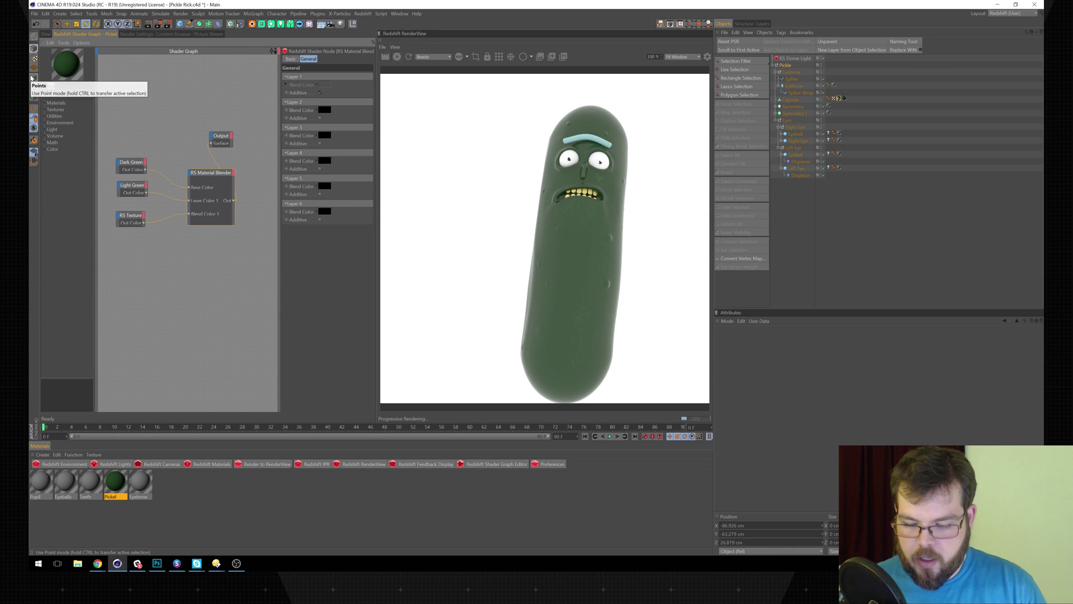
pyautogui.write('tri')
pyautogui.moveTo(59, 123); pyautogui.dragTo(109, 217)
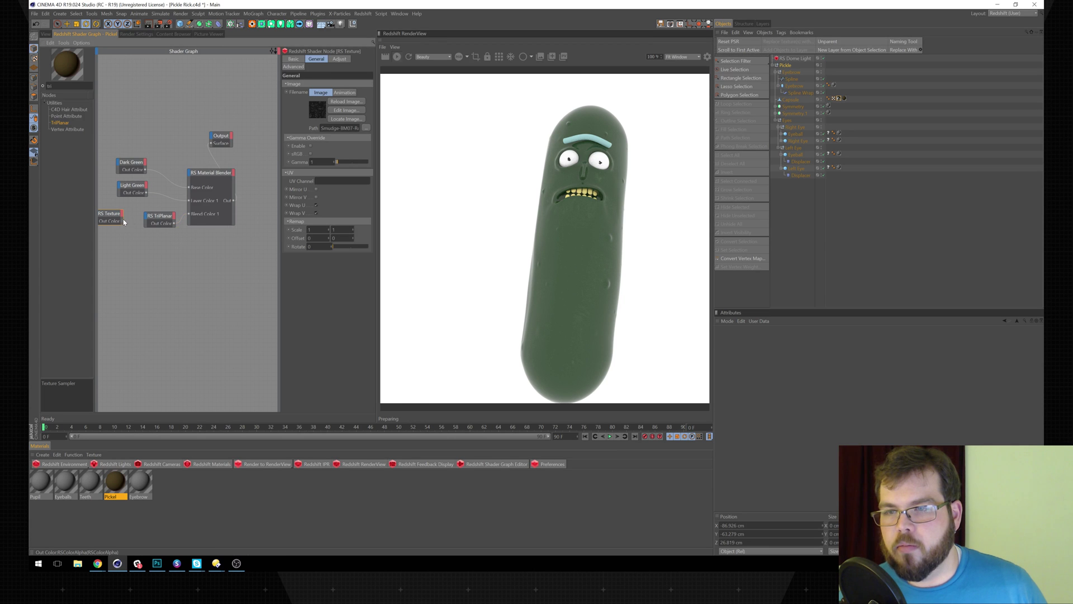
pyautogui.moveTo(145, 219); pyautogui.dragTo(147, 220)
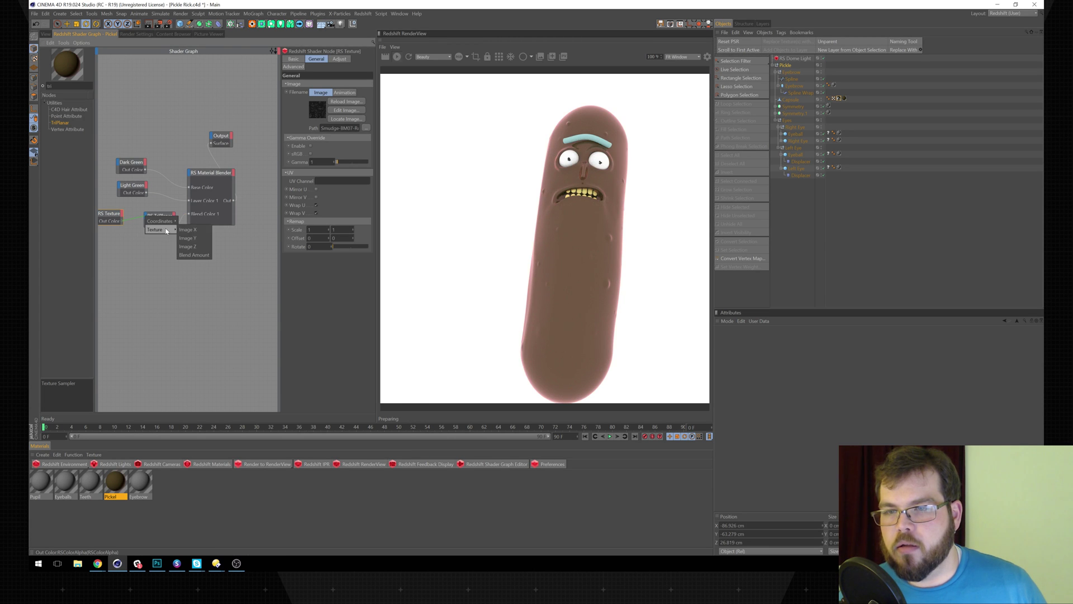
pyautogui.click(193, 231)
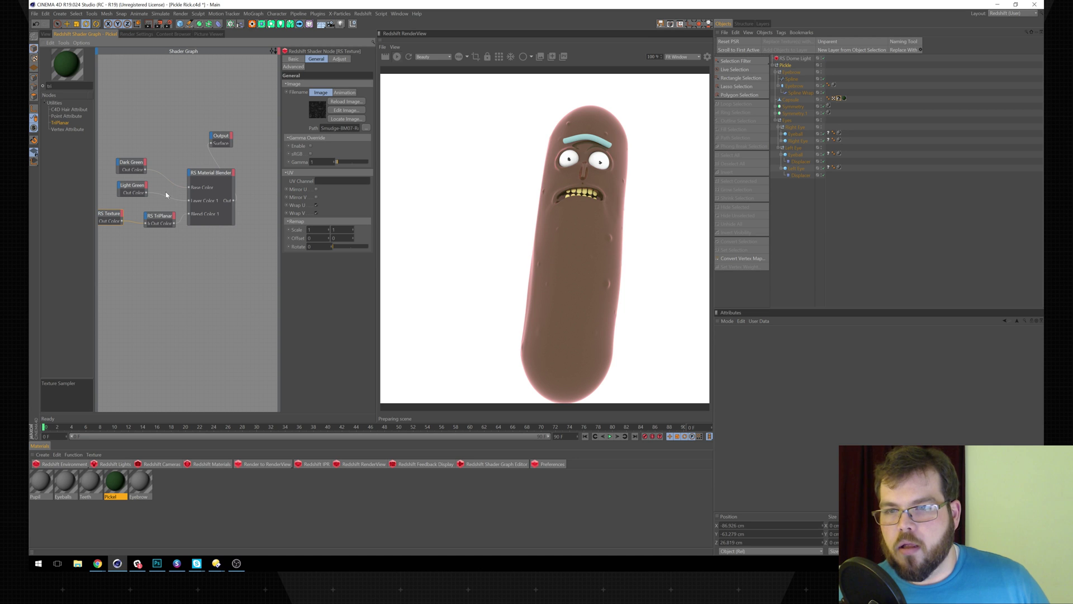
# - Spread out the Material Blender and TriPlanar nodes and insert a Ramp node between RS Texture and RS TriPlanar
pyautogui.click(45, 34)
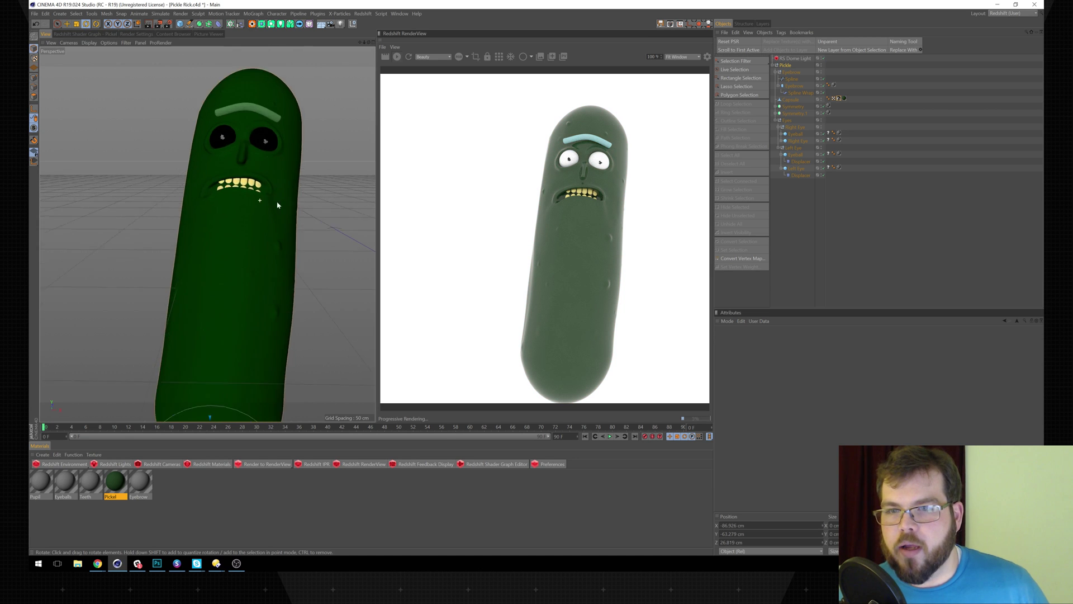
pyautogui.scroll(5, 277, 205)
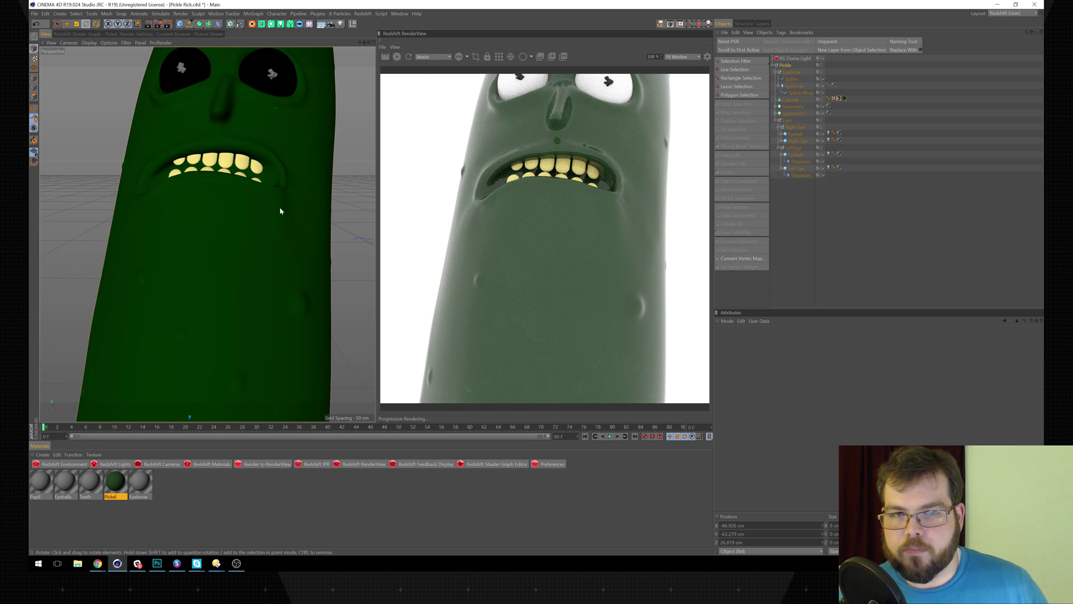
pyautogui.scroll(3, 281, 211)
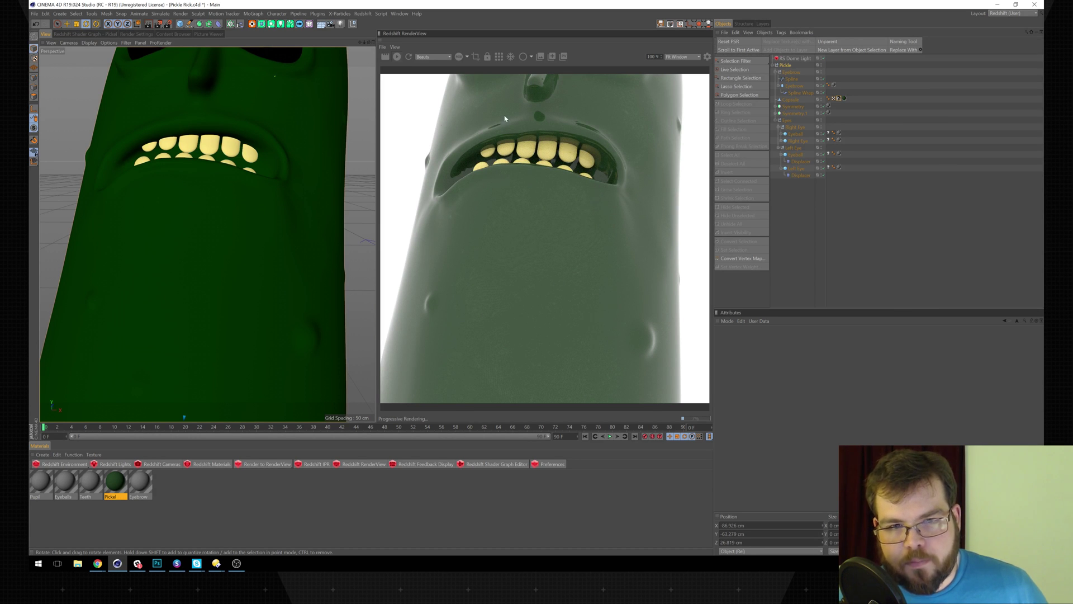
pyautogui.click(92, 36)
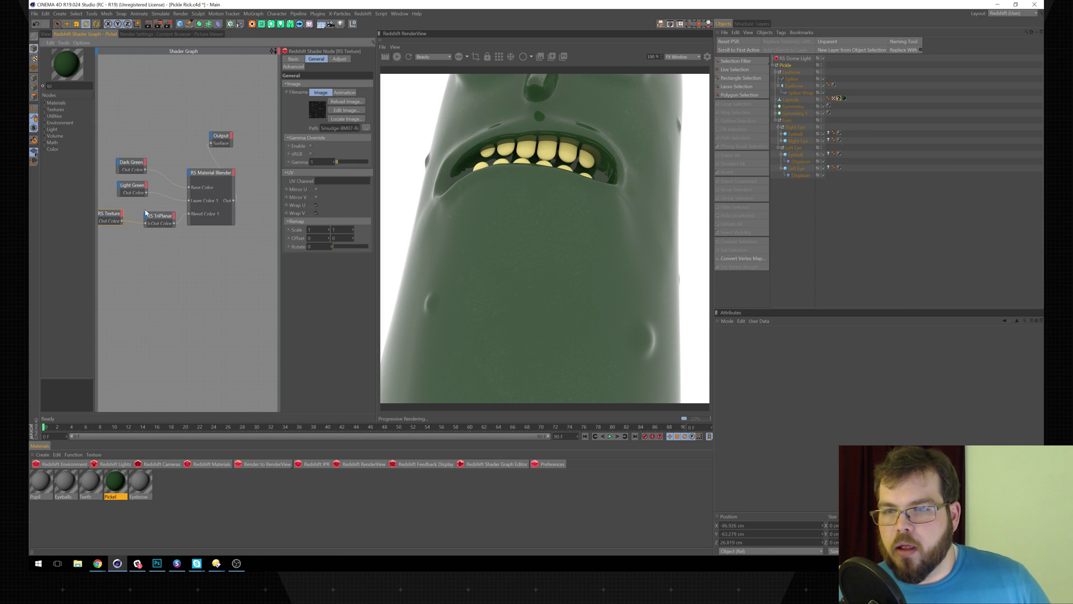
pyautogui.moveTo(211, 173); pyautogui.dragTo(245, 174)
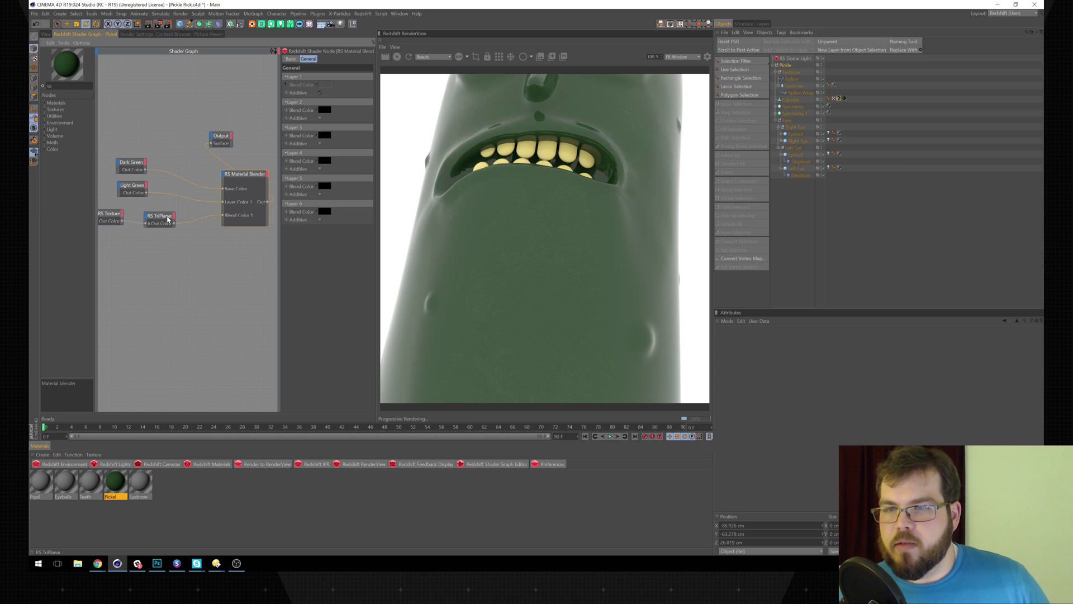
pyautogui.moveTo(168, 219); pyautogui.dragTo(187, 221)
pyautogui.moveTo(62, 86); pyautogui.dragTo(44, 87)
pyautogui.write('ramp')
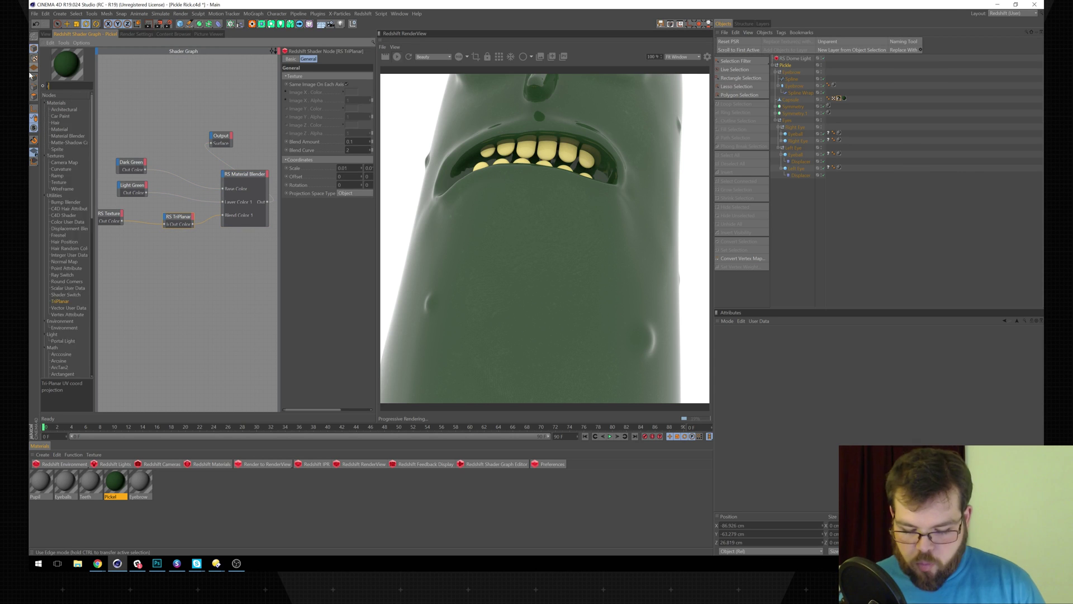
pyautogui.moveTo(57, 109); pyautogui.dragTo(125, 223)
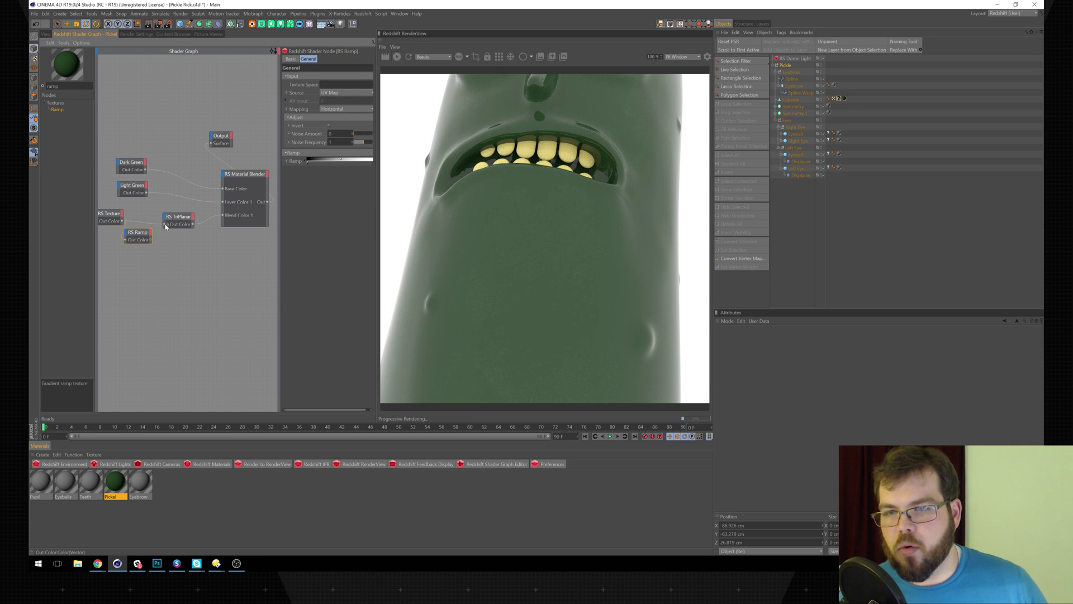
pyautogui.moveTo(137, 234); pyautogui.dragTo(142, 222)
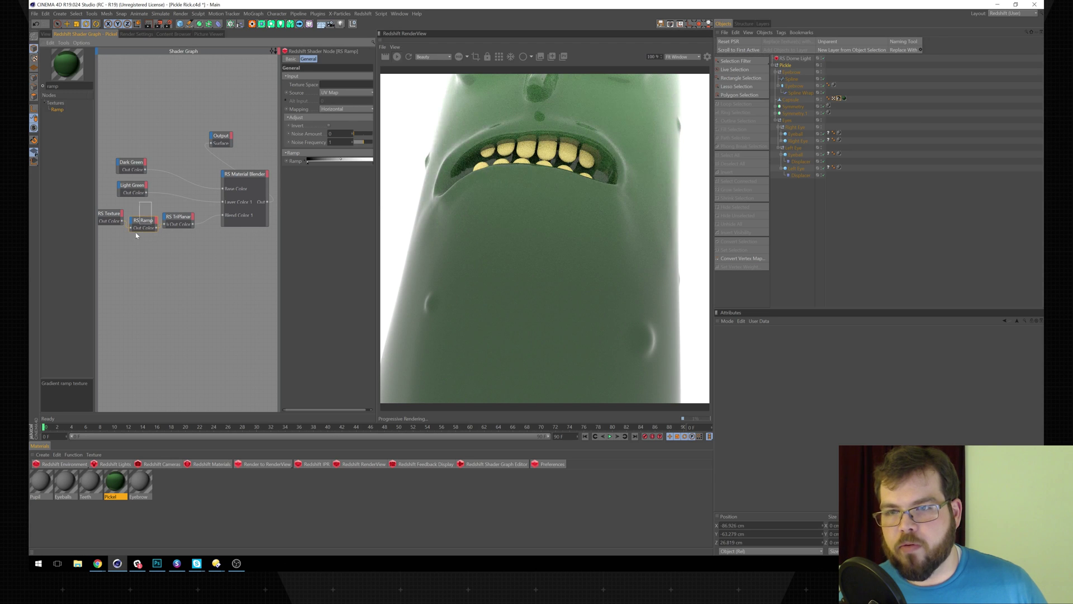
# - Set the Ramp node's source to Alt and move its white knot close to the black end for stronger contrast
pyautogui.click(343, 93)
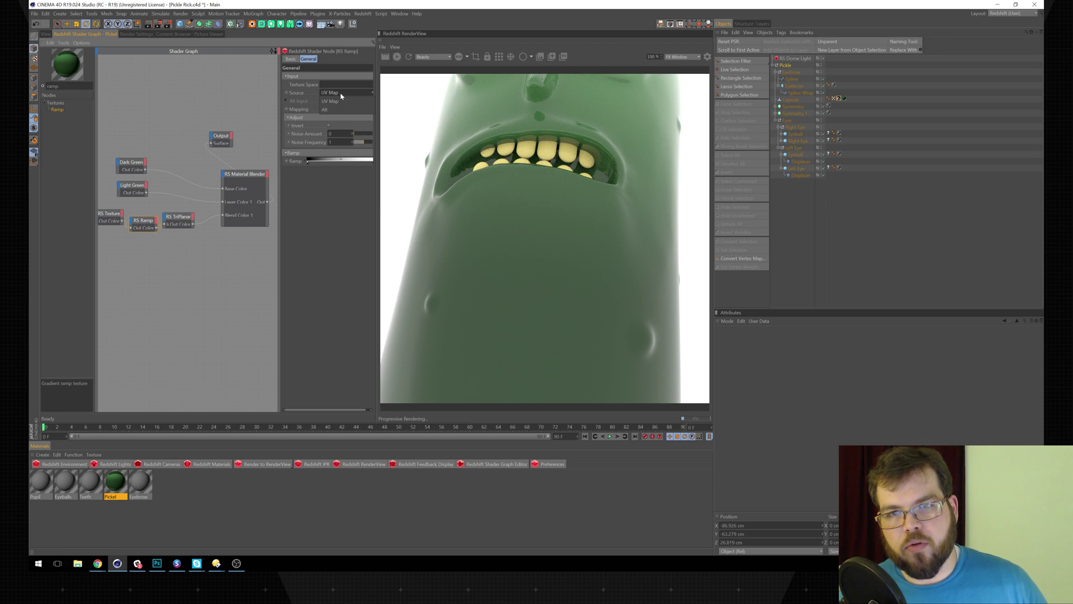
pyautogui.click(327, 109)
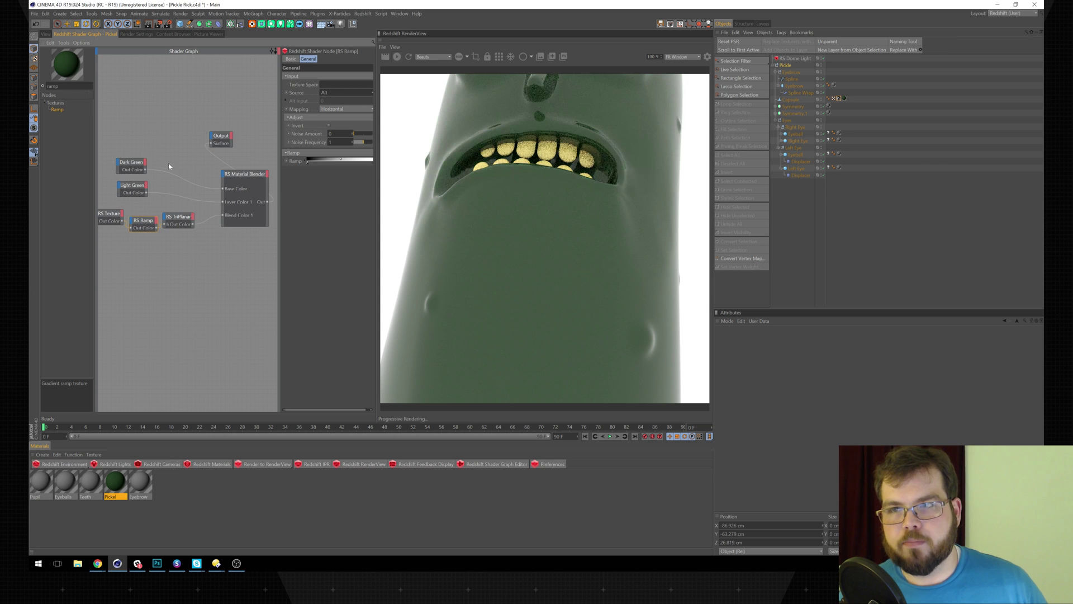
pyautogui.scroll(-1, 162, 172)
pyautogui.scroll(-1, 162, 172)
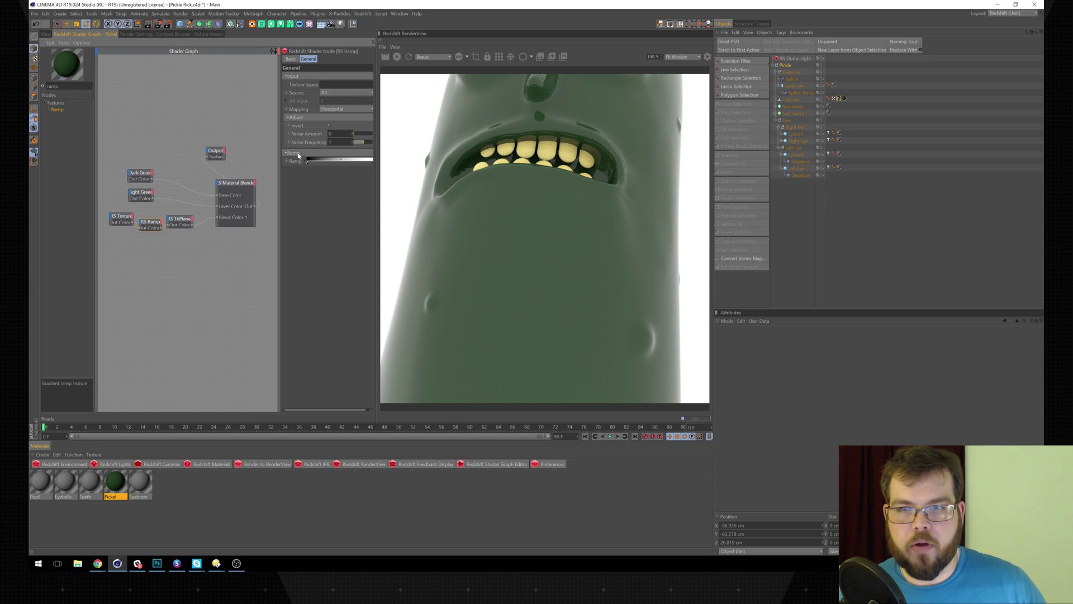
pyautogui.moveTo(268, 160); pyautogui.dragTo(229, 160)
pyautogui.moveTo(369, 165); pyautogui.dragTo(269, 162)
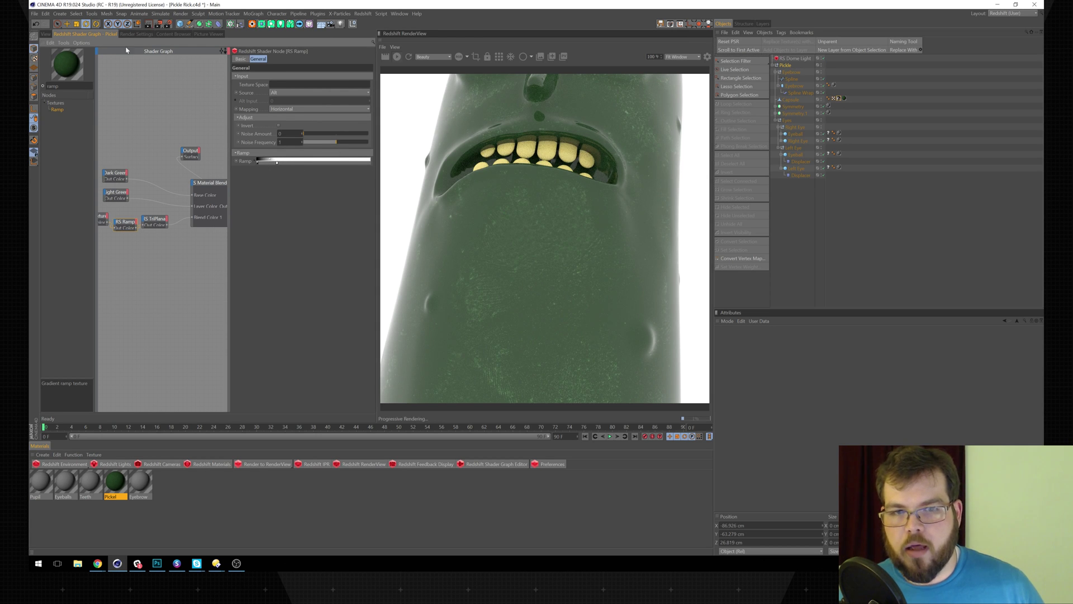
# - Shift RS Texture away from RS Ramp and add a Noise node below it in the Pickle material's shader graph
pyautogui.click(45, 34)
pyautogui.moveTo(176, 217)
pyautogui.keyDown('alt'); pyautogui.mouseDown(button='right')
pyautogui.moveTo(139, 227)
pyautogui.moveTo(168, 228)
pyautogui.mouseUp(button='right'); pyautogui.keyUp('alt')
pyautogui.keyDown('alt'); pyautogui.moveTo(168, 227); pyautogui.dragTo(142, 228); pyautogui.keyUp('alt')
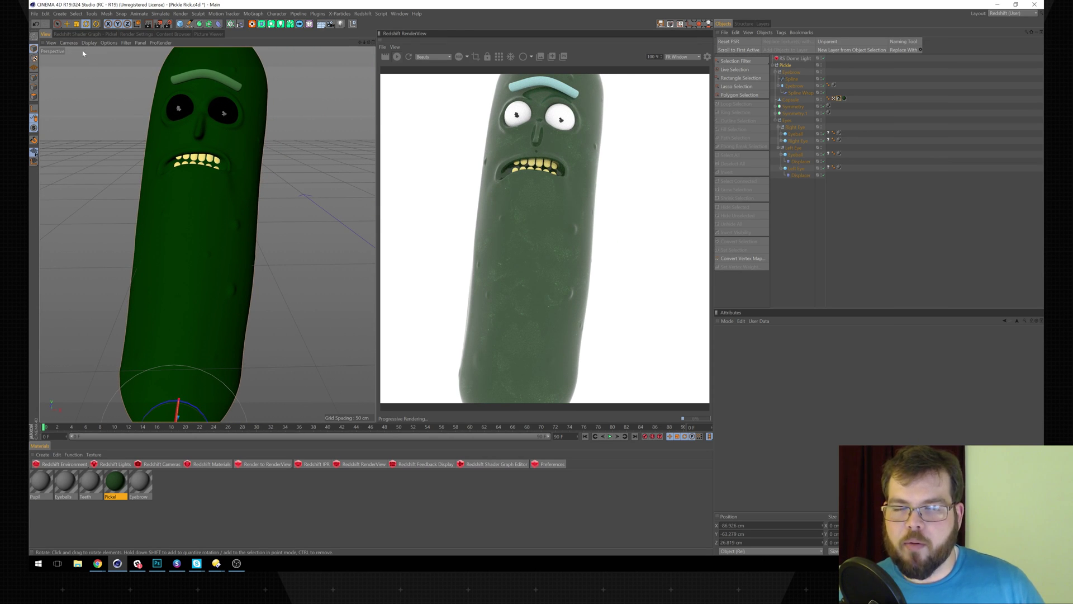
pyautogui.click(86, 34)
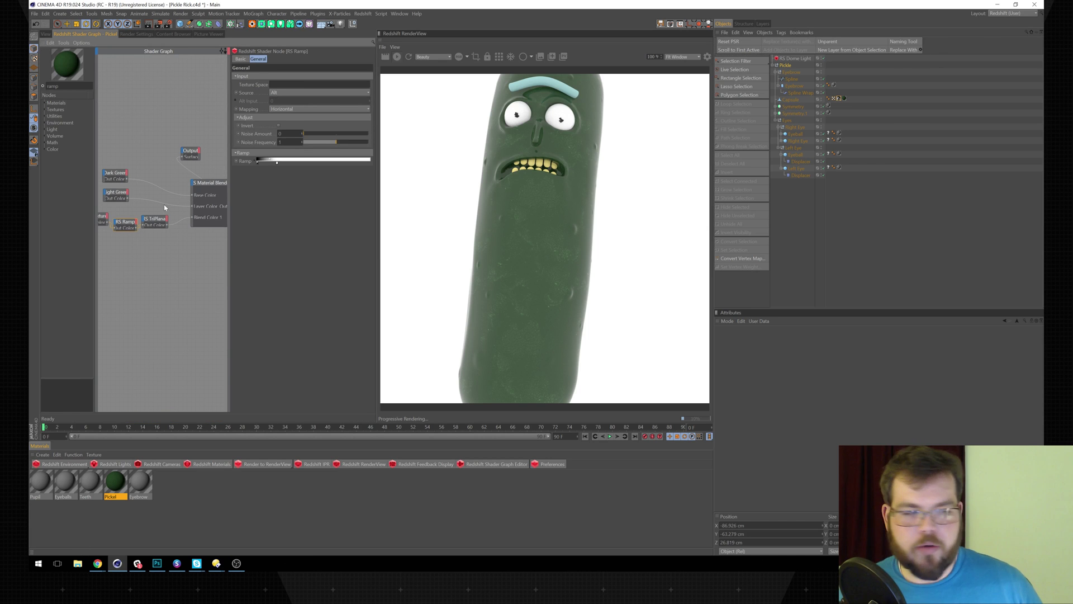
pyautogui.keyDown('alt'); pyautogui.moveTo(157, 249); pyautogui.dragTo(146, 255, button='right'); pyautogui.keyUp('alt')
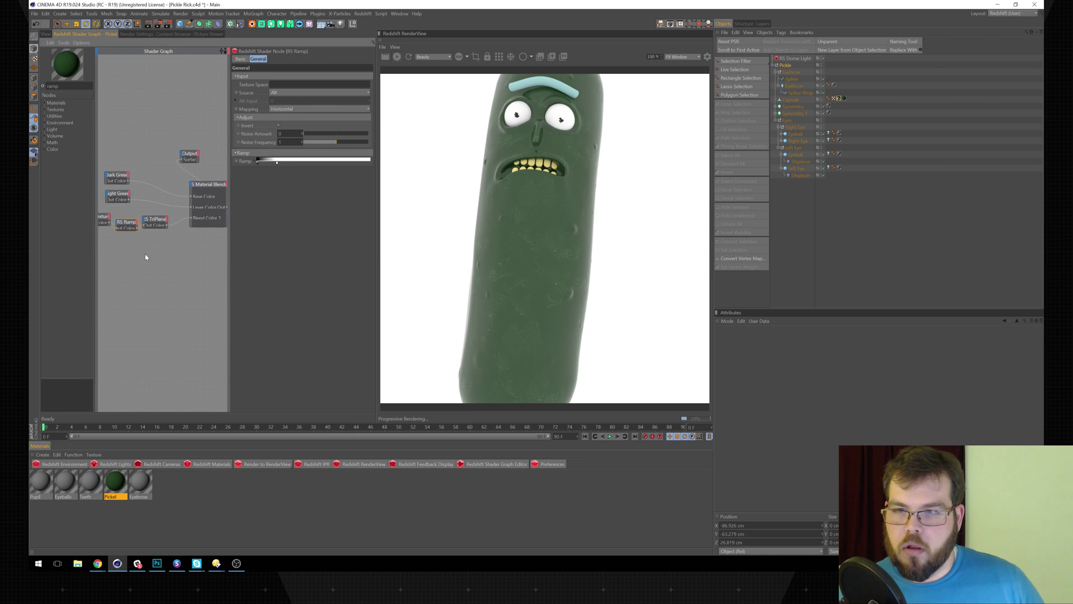
pyautogui.keyDown('alt'); pyautogui.moveTo(160, 249); pyautogui.dragTo(216, 235, button='middle'); pyautogui.keyUp('alt')
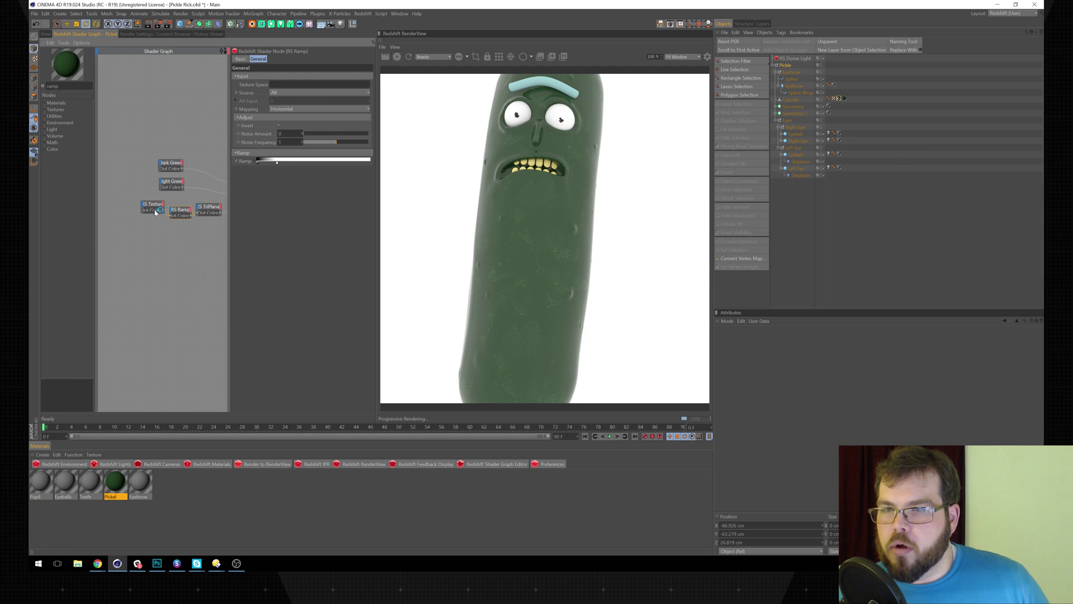
pyautogui.moveTo(157, 203); pyautogui.dragTo(141, 201)
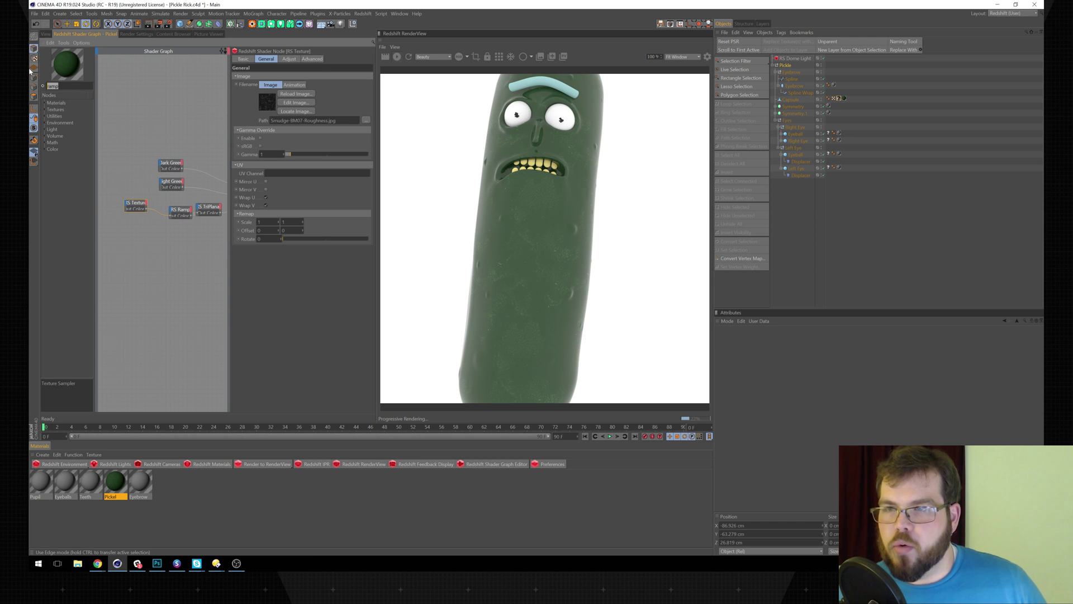
pyautogui.write('noise')
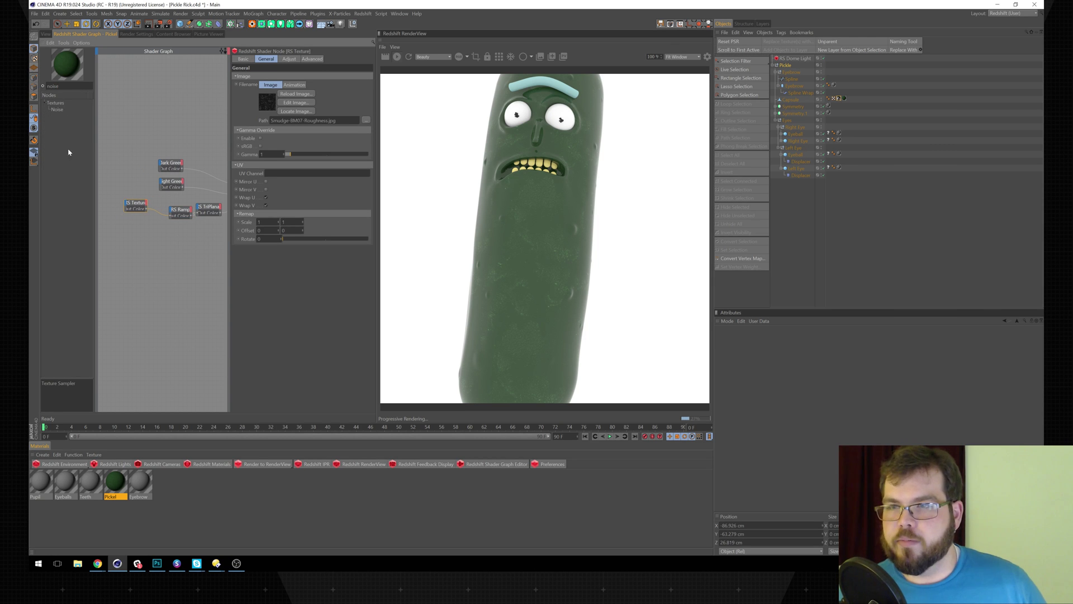
pyautogui.moveTo(128, 289); pyautogui.dragTo(129, 246)
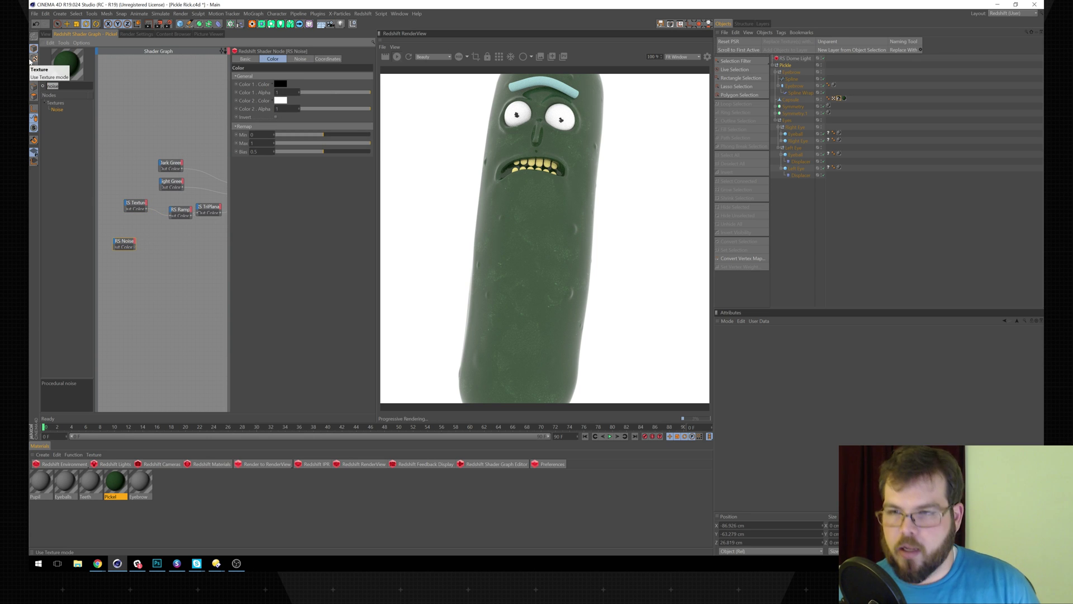
# - Add a Color Layer node beside RS Noise, below the Ramp and TriPlanar nodes
pyautogui.write('blen')
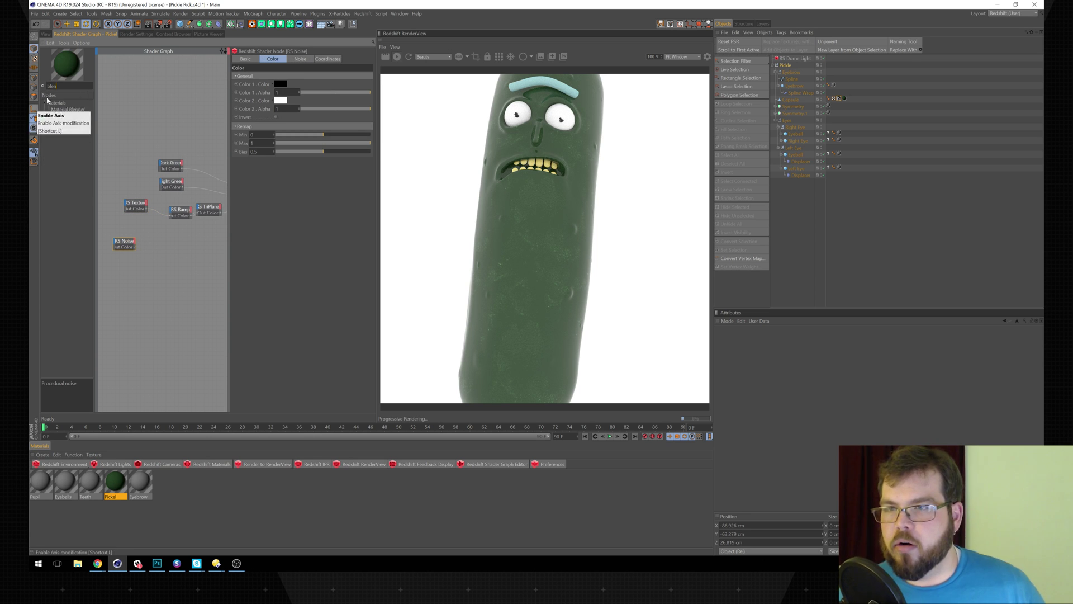
pyautogui.press('BackSpace')
pyautogui.press('BackSpace')
pyautogui.press('BackSpace')
pyautogui.press('BackSpace')
pyautogui.write('lay')
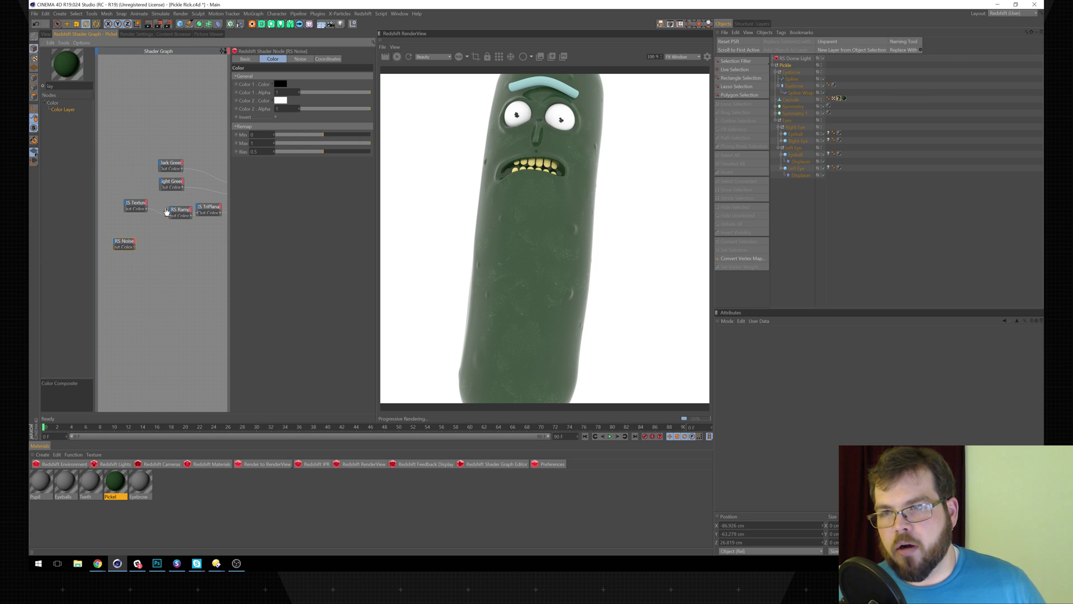
pyautogui.moveTo(156, 192); pyautogui.dragTo(177, 246)
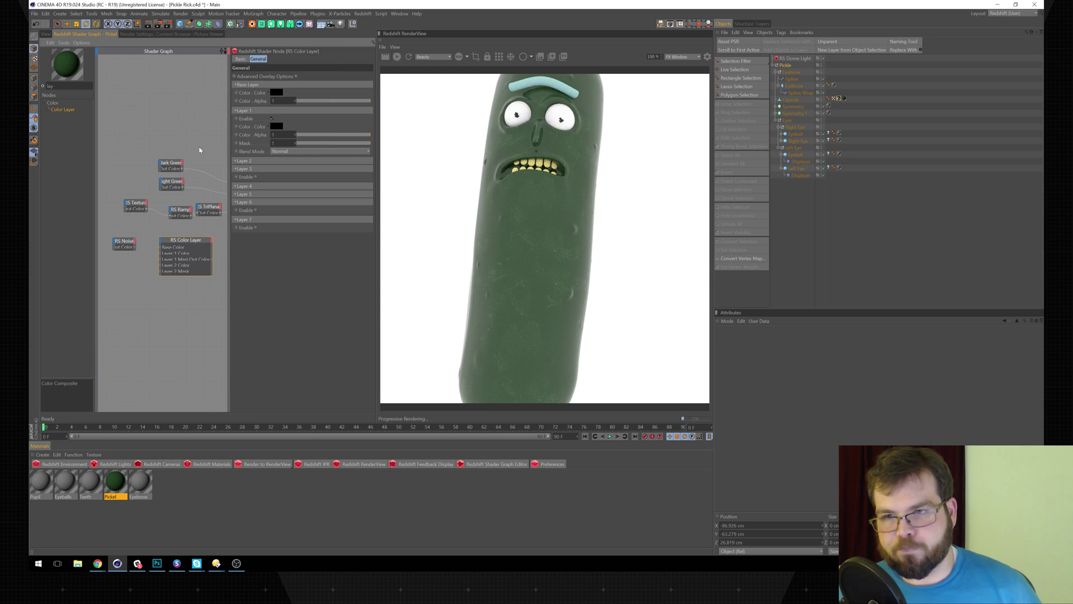
# - Rearrange the nodes around the Color Layer and feed RS Ramp's output into its Base Color instead of RS TriPlanar
pyautogui.moveTo(138, 203); pyautogui.dragTo(163, 207)
pyautogui.moveTo(214, 208); pyautogui.dragTo(179, 235)
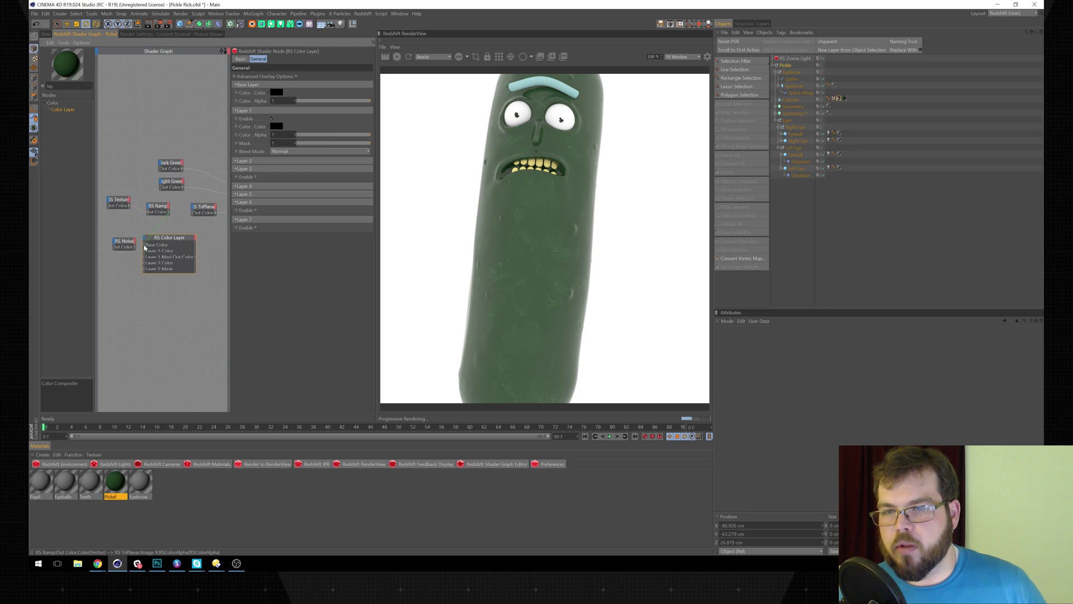
pyautogui.moveTo(147, 245); pyautogui.dragTo(113, 241)
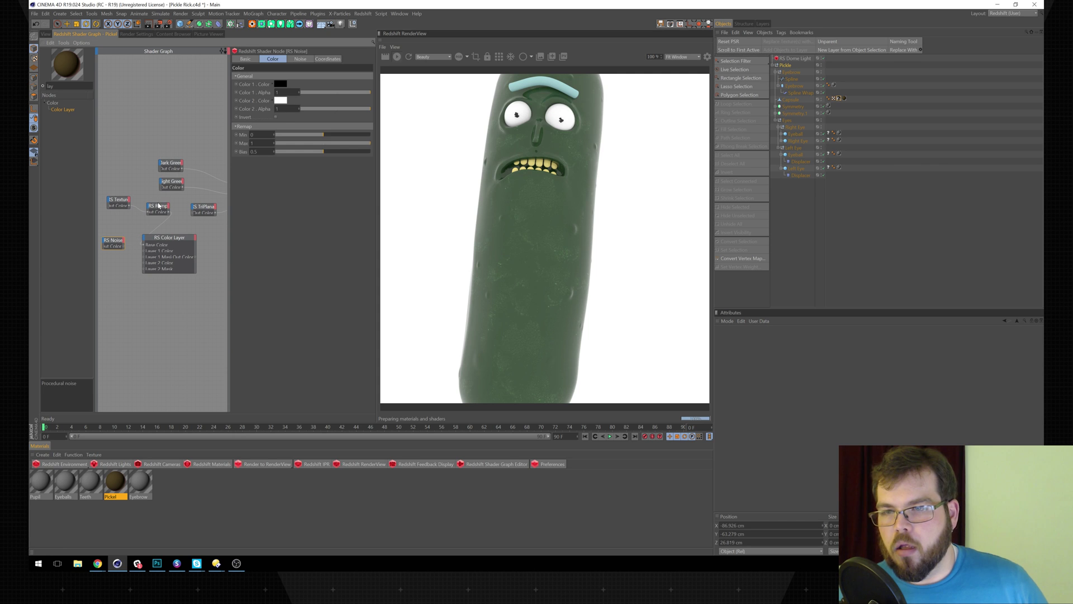
pyautogui.click(160, 206)
pyautogui.moveTo(160, 209); pyautogui.dragTo(148, 210)
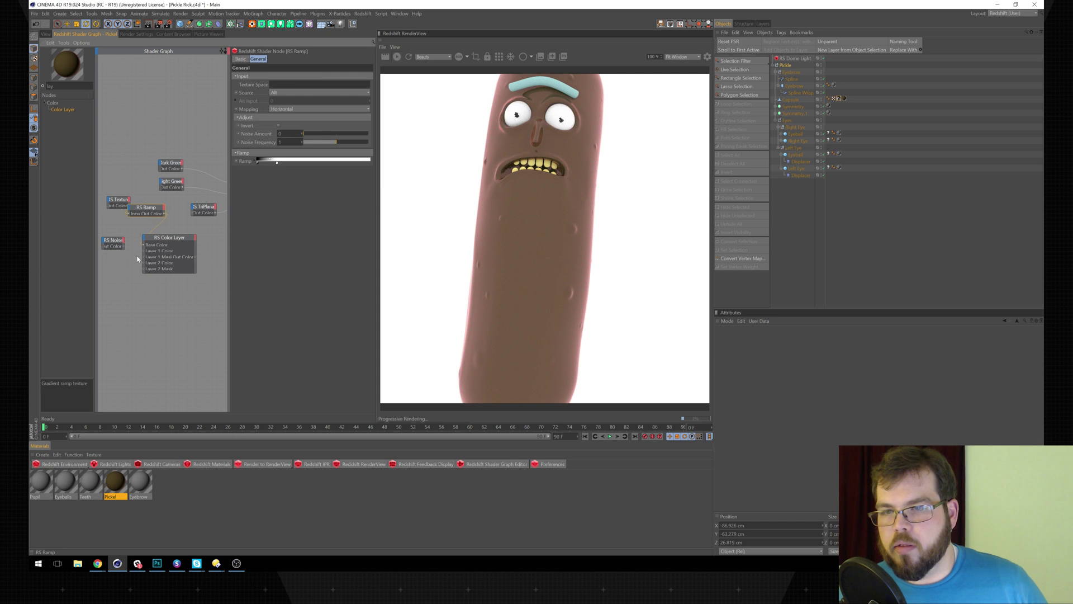
# - Connect RS Noise to the Color Layer's Layer 1 Color and feed the Color Layer's output into RS TriPlanar
pyautogui.click(125, 246)
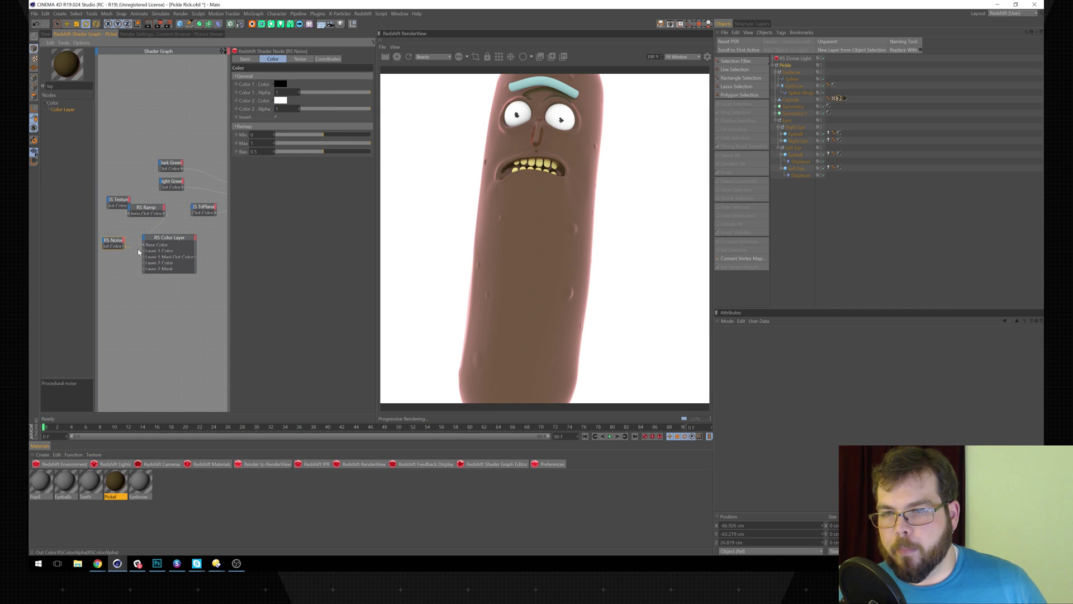
pyautogui.moveTo(195, 257)
pyautogui.mouseDown()
pyautogui.moveTo(200, 245)
pyautogui.moveTo(197, 257)
pyautogui.mouseUp()
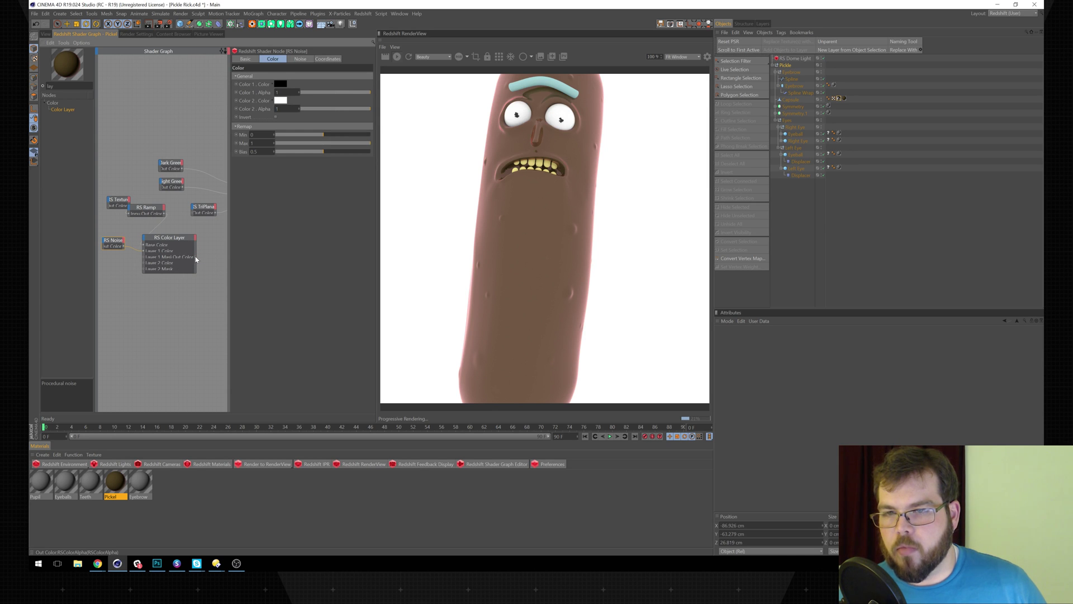
pyautogui.moveTo(194, 215); pyautogui.dragTo(194, 214)
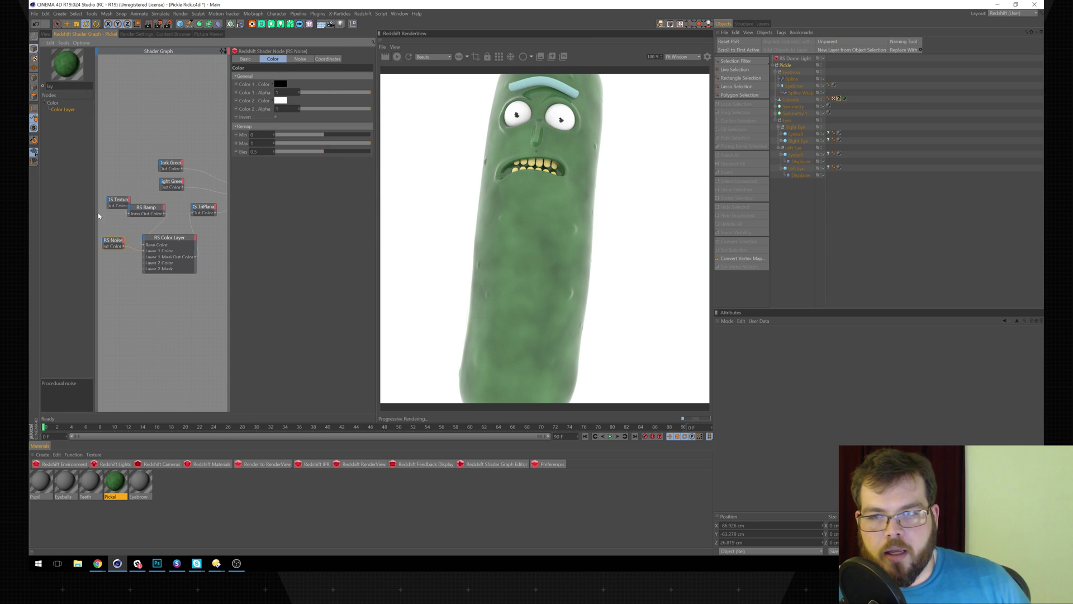
# - Space out the texture and Ramp nodes, and set the Color Layer's Layer 1 to Average blend mode with a mask of about 0.63
pyautogui.moveTo(118, 201); pyautogui.dragTo(148, 211)
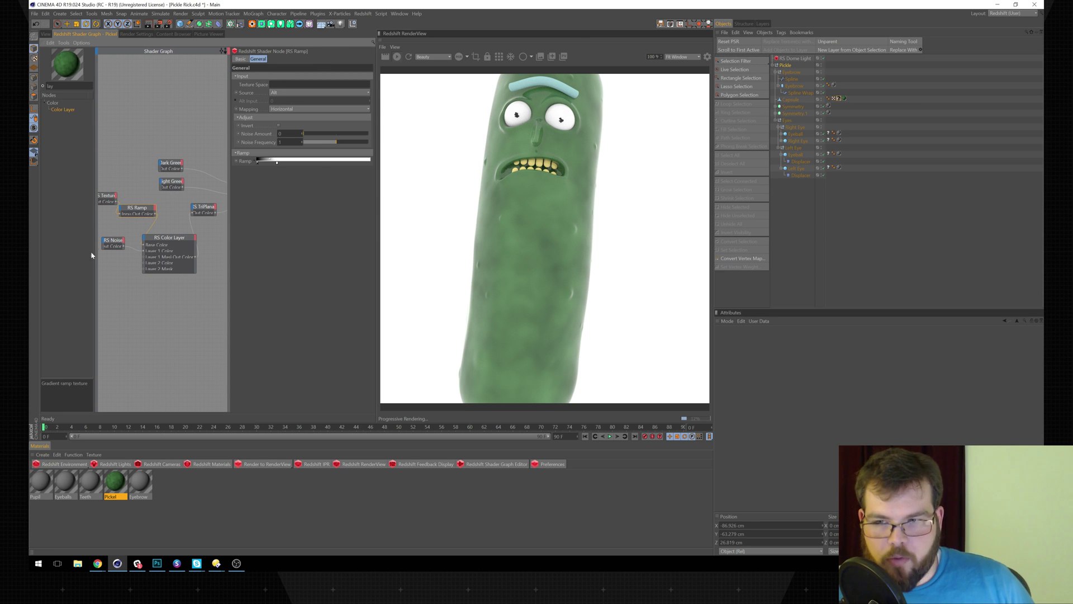
pyautogui.click(116, 244)
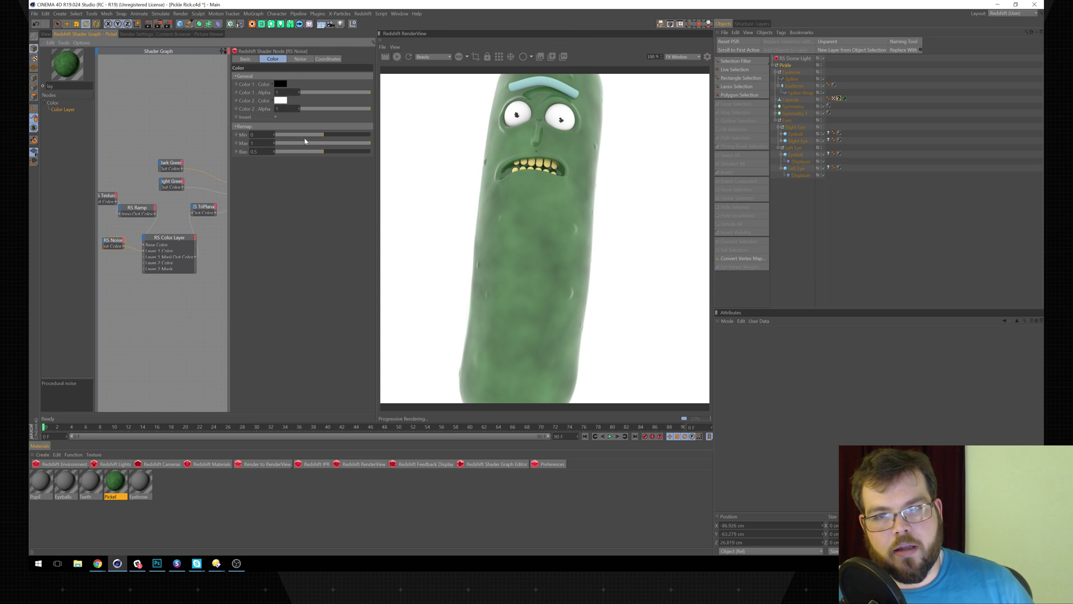
pyautogui.click(178, 237)
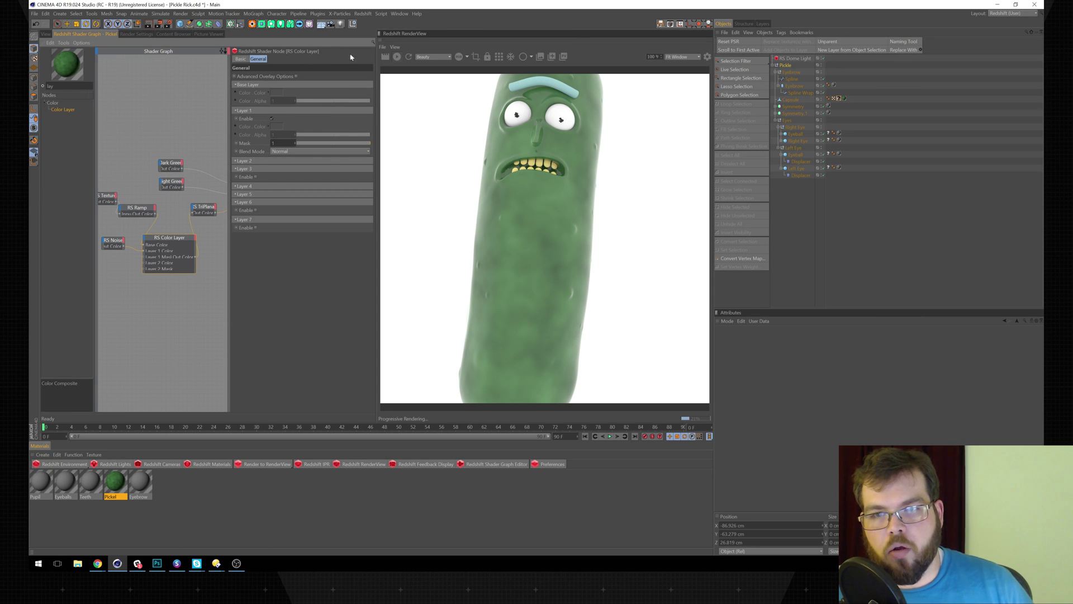
pyautogui.click(307, 152)
pyautogui.click(295, 169)
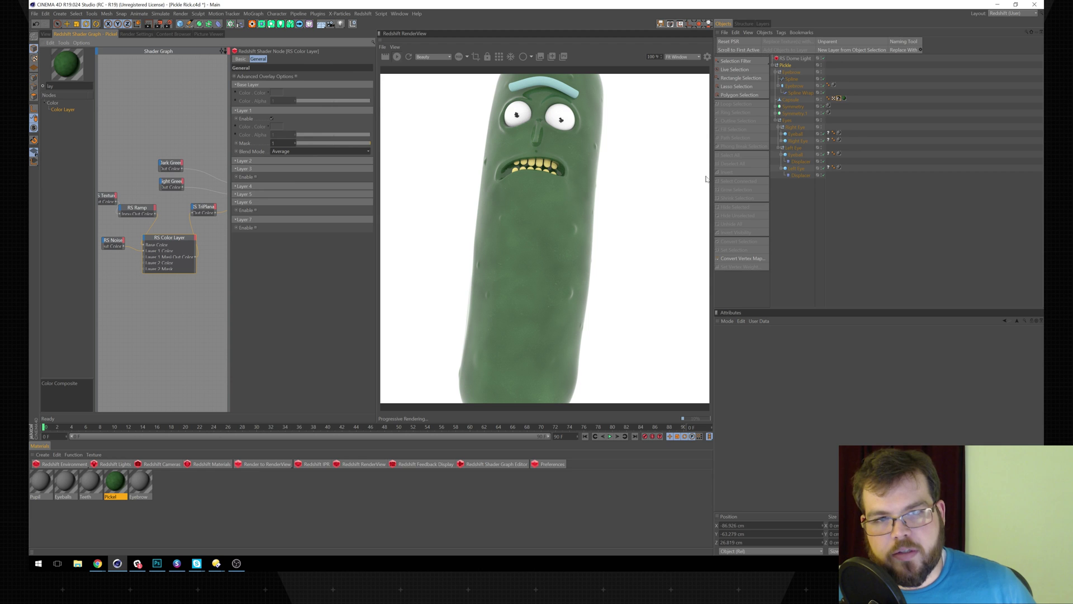
pyautogui.moveTo(351, 145)
pyautogui.mouseDown()
pyautogui.moveTo(321, 145)
pyautogui.moveTo(344, 146)
pyautogui.mouseUp()
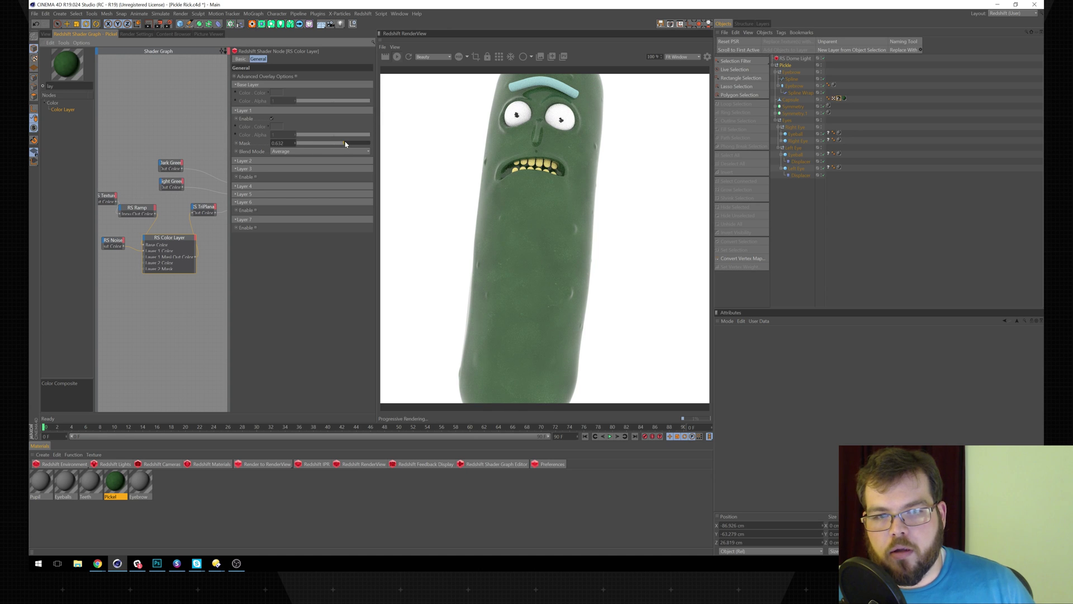
# - Set Layer 1 of the RS Color Layer to a mask of 1 and the Add blend mode
pyautogui.moveTo(347, 144); pyautogui.dragTo(396, 147)
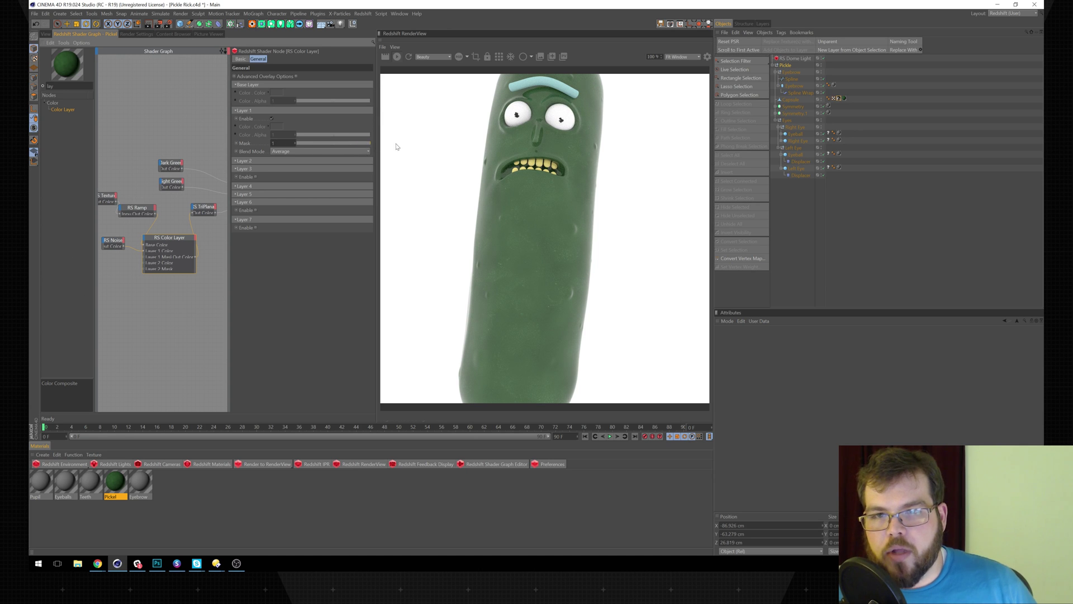
pyautogui.click(343, 151)
pyautogui.click(323, 167)
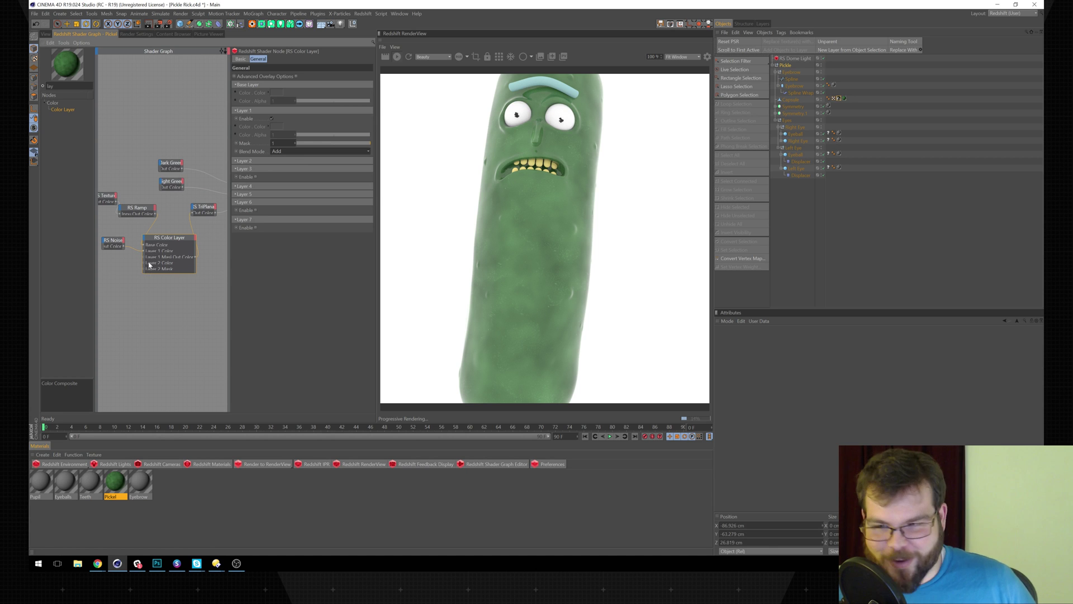
# - Shift the RS Color Layer node slightly away from RS Noise and set the noise's remap minimum to about 0.168
pyautogui.click(113, 244)
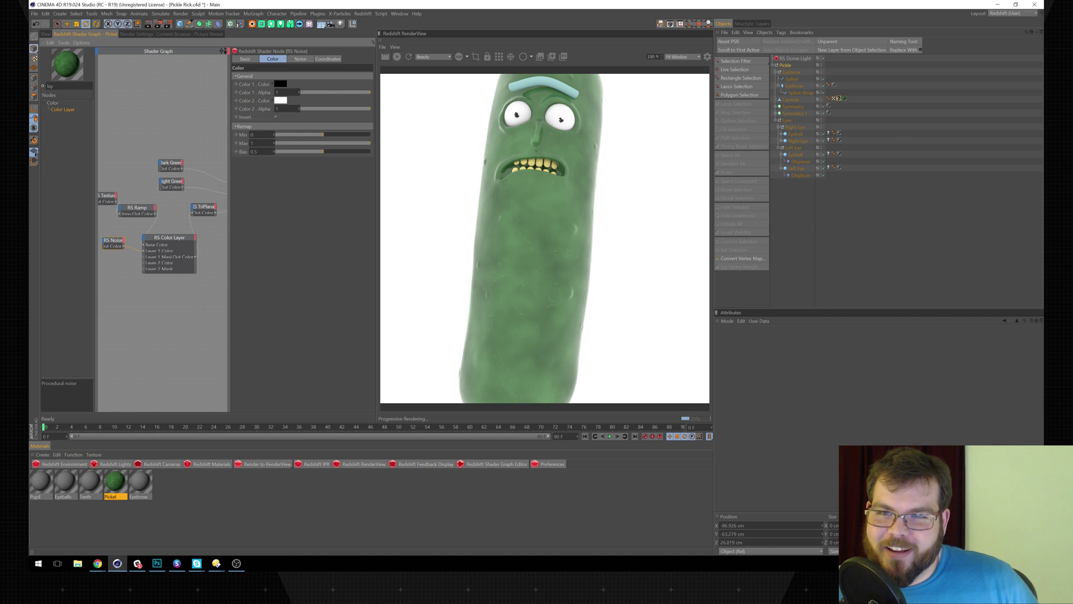
pyautogui.moveTo(175, 238); pyautogui.dragTo(195, 238)
pyautogui.click(114, 242)
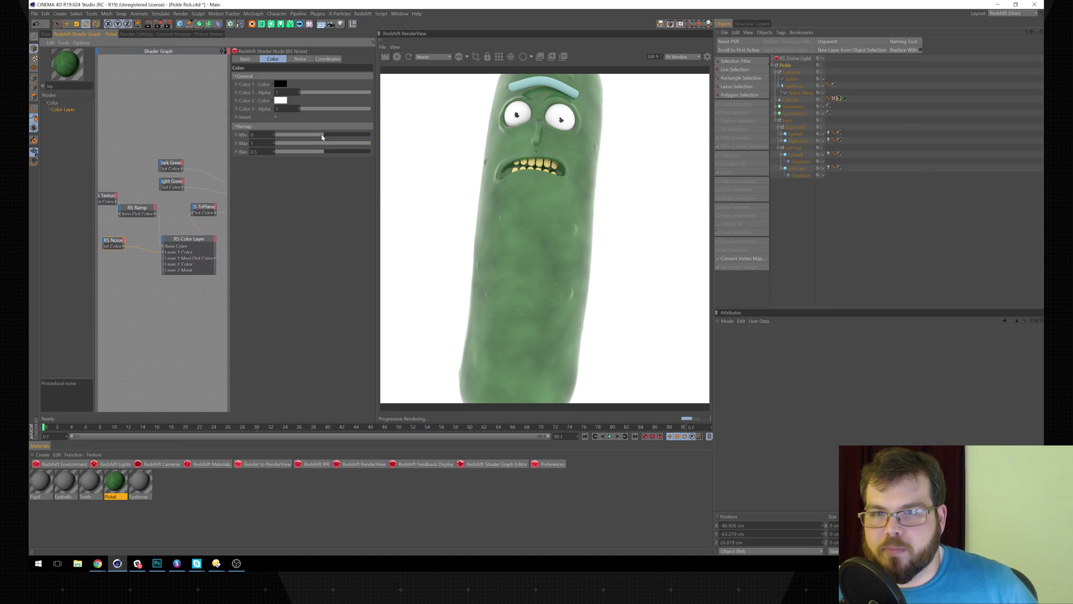
pyautogui.moveTo(301, 136); pyautogui.dragTo(300, 136)
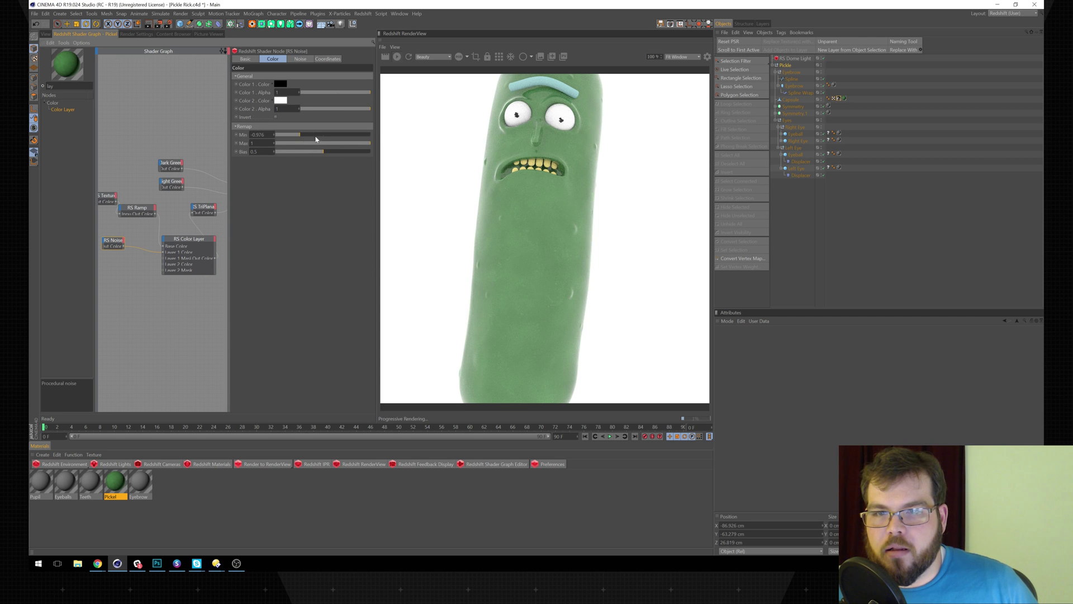
pyautogui.moveTo(305, 138); pyautogui.dragTo(332, 138)
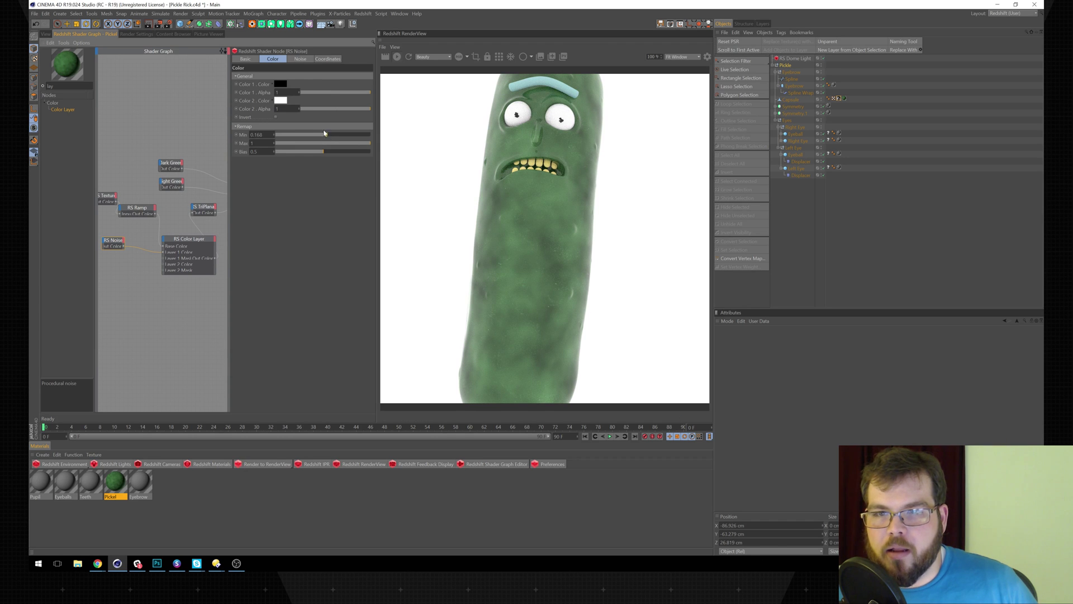
# - Switch the RS Noise type to Cell
pyautogui.click(300, 59)
pyautogui.click(300, 85)
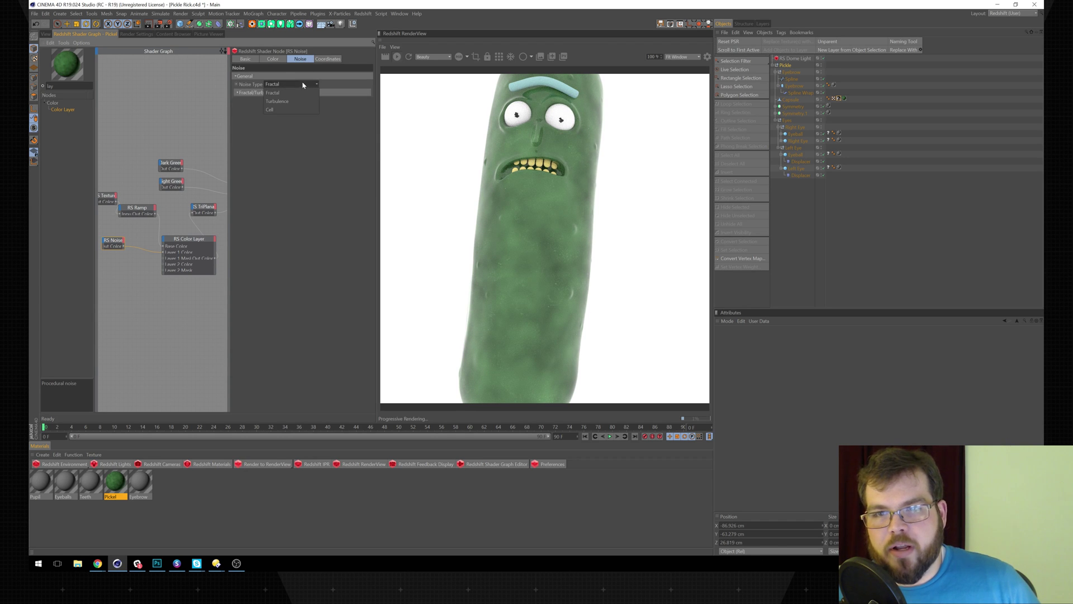
pyautogui.click(271, 110)
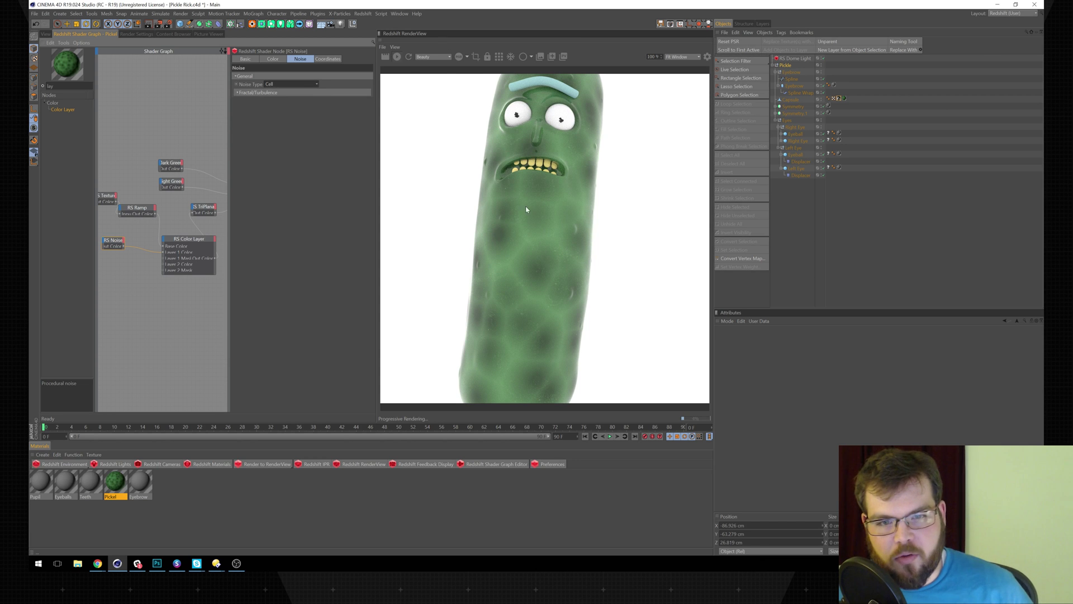
# - Set the RS Noise complexity to 1, amplitude gain to 1.16, frequency scale to 0.69 and time constant scale to 17.3
pyautogui.click(238, 93)
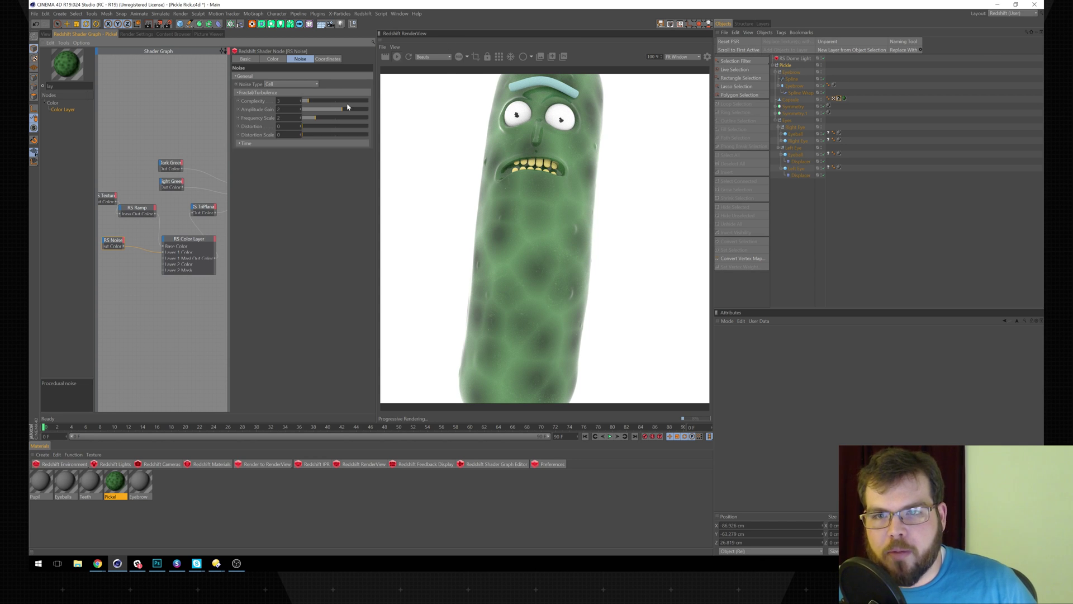
pyautogui.moveTo(302, 103)
pyautogui.mouseDown()
pyautogui.moveTo(339, 110)
pyautogui.moveTo(308, 120)
pyautogui.mouseUp()
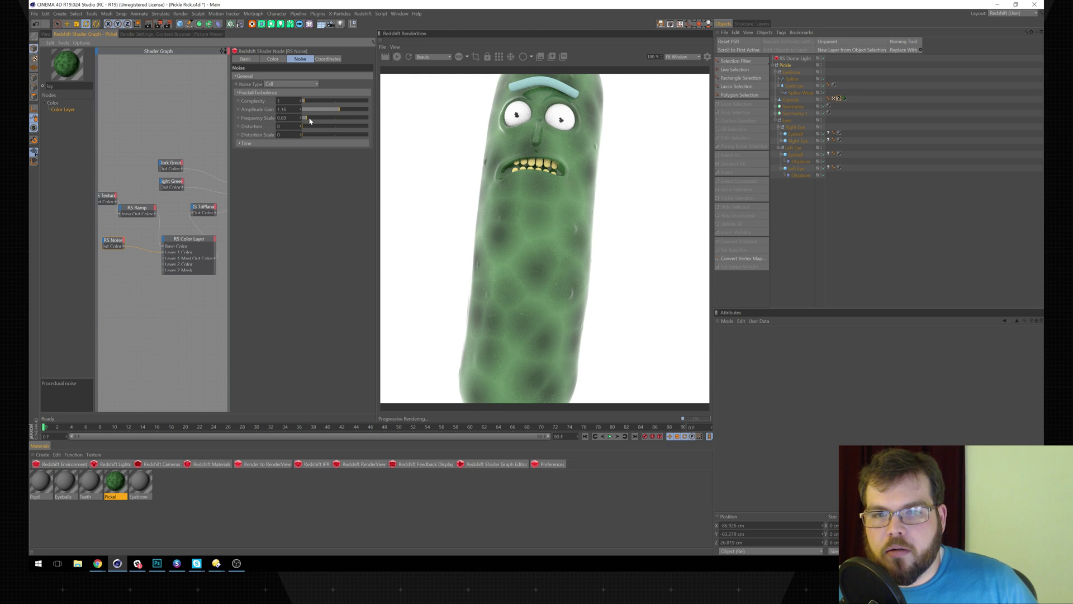
pyautogui.click(246, 143)
pyautogui.moveTo(319, 162); pyautogui.dragTo(313, 160)
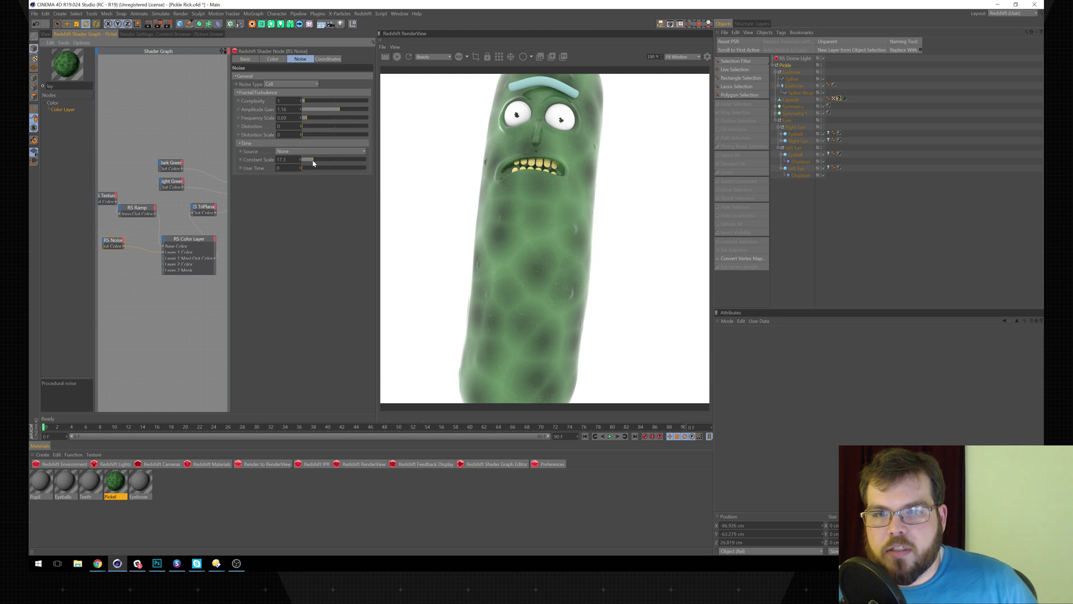
# - Change the RS Noise type to Turbulence and raise its complexity to 15
pyautogui.moveTo(320, 104); pyautogui.dragTo(352, 104)
pyautogui.click(310, 84)
pyautogui.click(277, 101)
pyautogui.moveTo(327, 102)
pyautogui.mouseDown()
pyautogui.moveTo(338, 103)
pyautogui.moveTo(327, 104)
pyautogui.mouseUp()
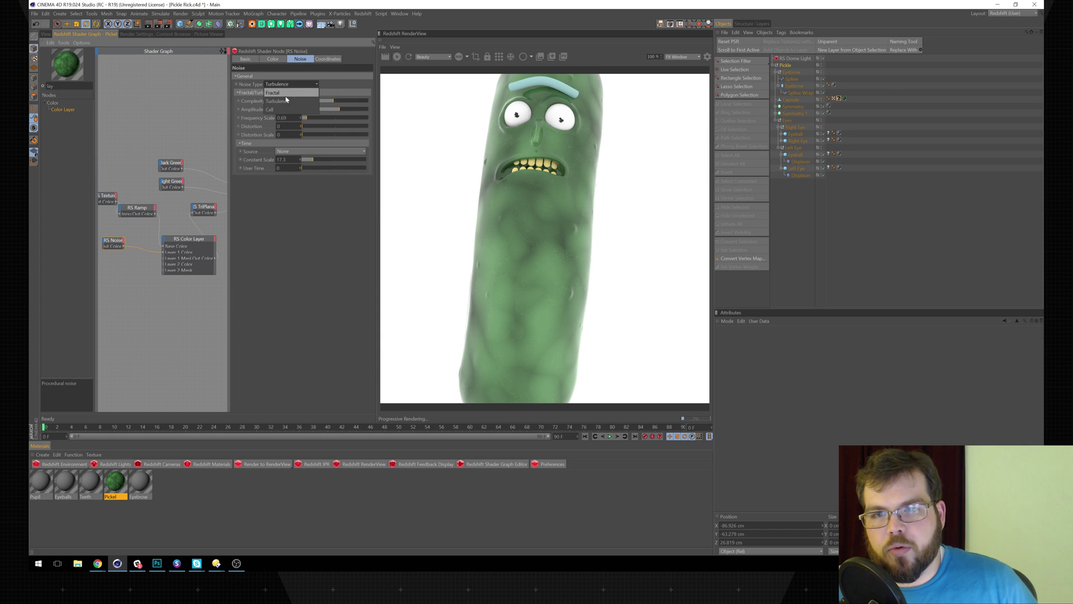
# - Tune the turbulence noise to complexity 3, amplitude gain 1.62, frequency scale 7.24, distortion 2.64 and distortion scale 2.56
pyautogui.moveTo(337, 109)
pyautogui.mouseDown()
pyautogui.moveTo(308, 108)
pyautogui.moveTo(322, 114)
pyautogui.mouseUp()
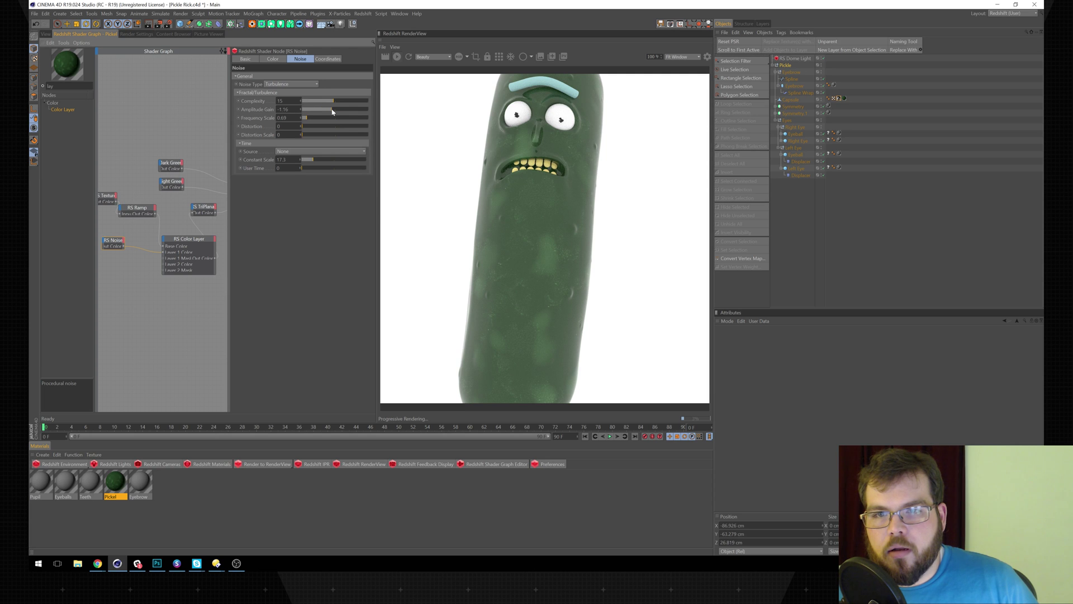
pyautogui.moveTo(331, 112); pyautogui.dragTo(307, 104)
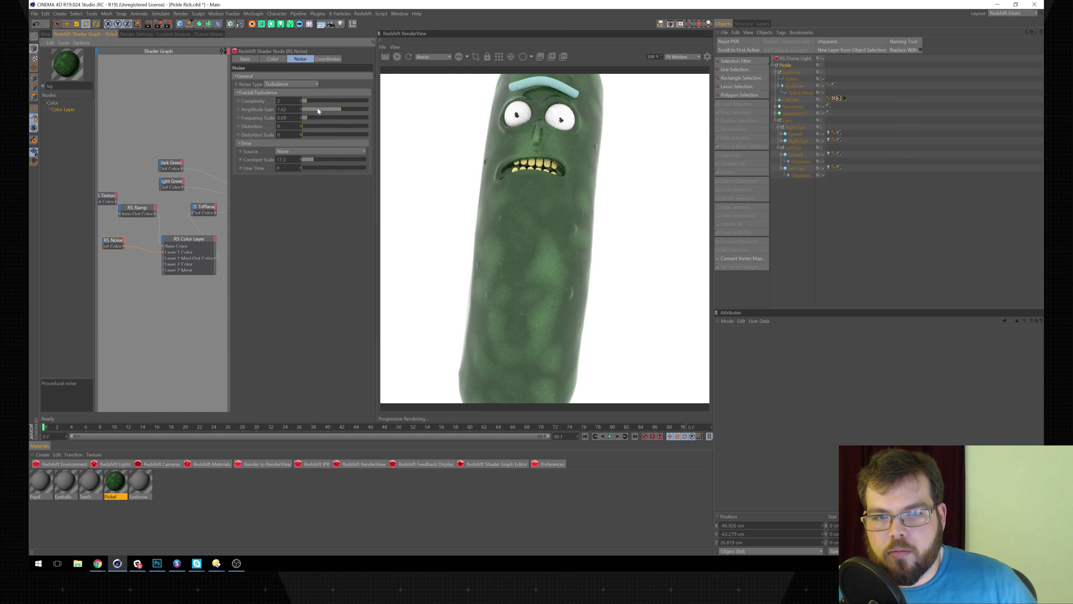
pyautogui.moveTo(320, 101); pyautogui.dragTo(320, 132)
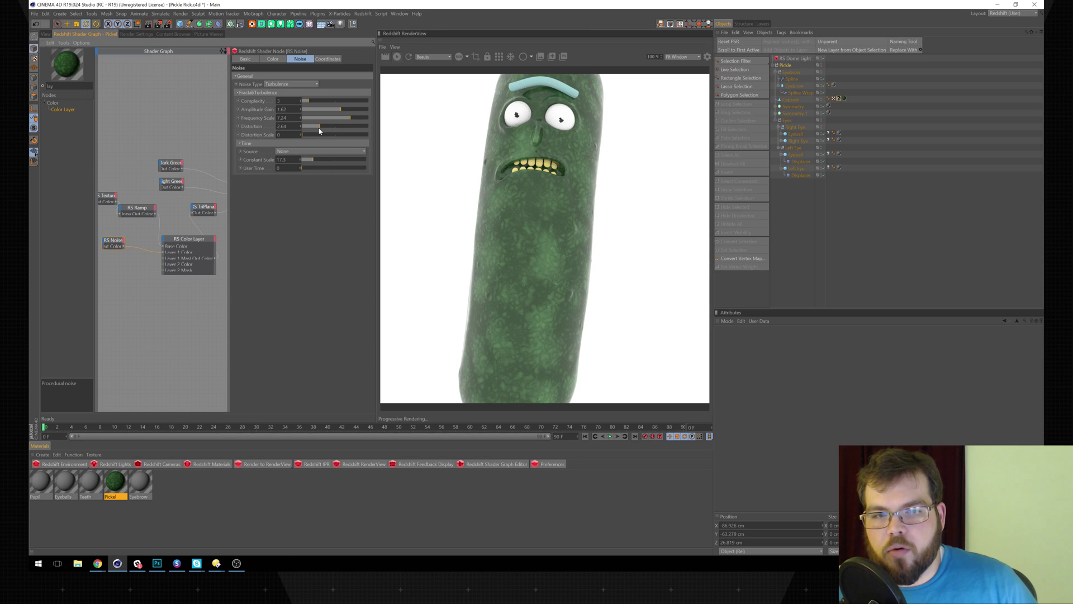
pyautogui.moveTo(331, 139); pyautogui.dragTo(328, 137)
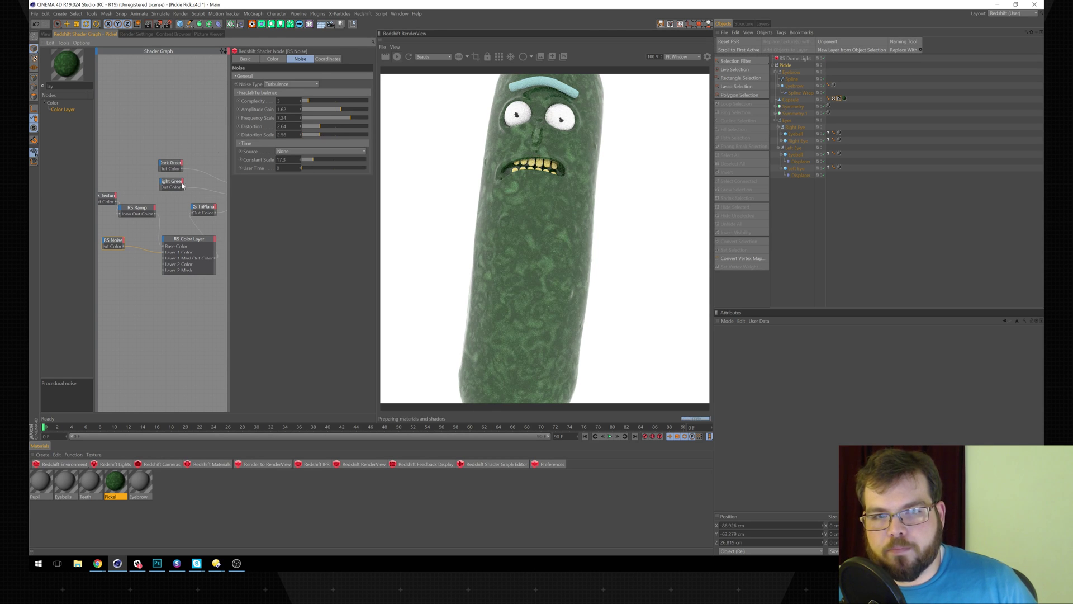
# - Set Layer 1 of the RS Color Layer to the Average blend mode with a mask of about 0.667
pyautogui.click(189, 240)
pyautogui.click(296, 152)
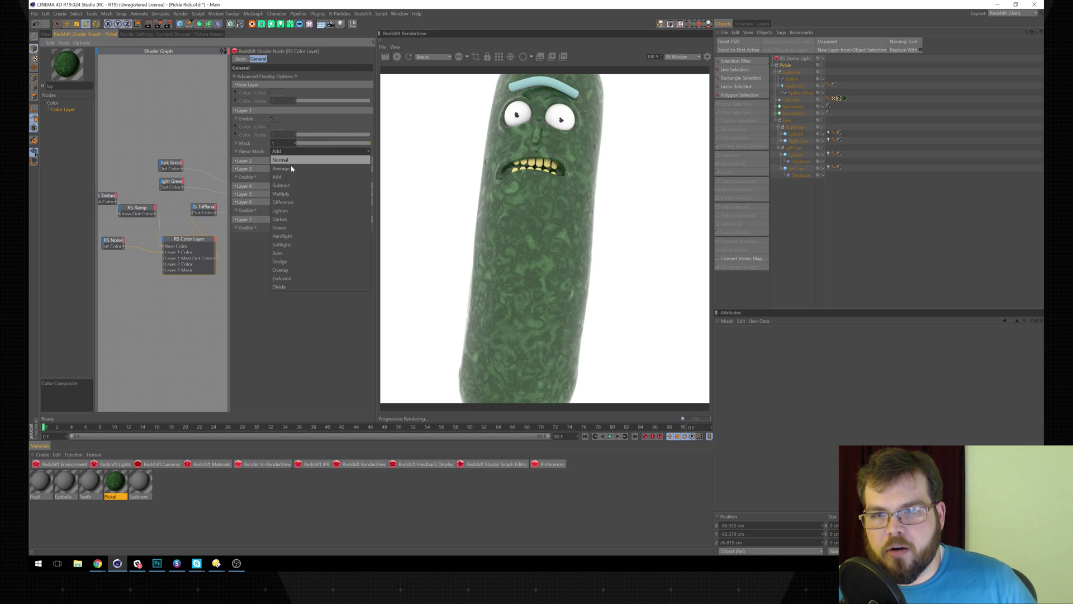
pyautogui.click(281, 168)
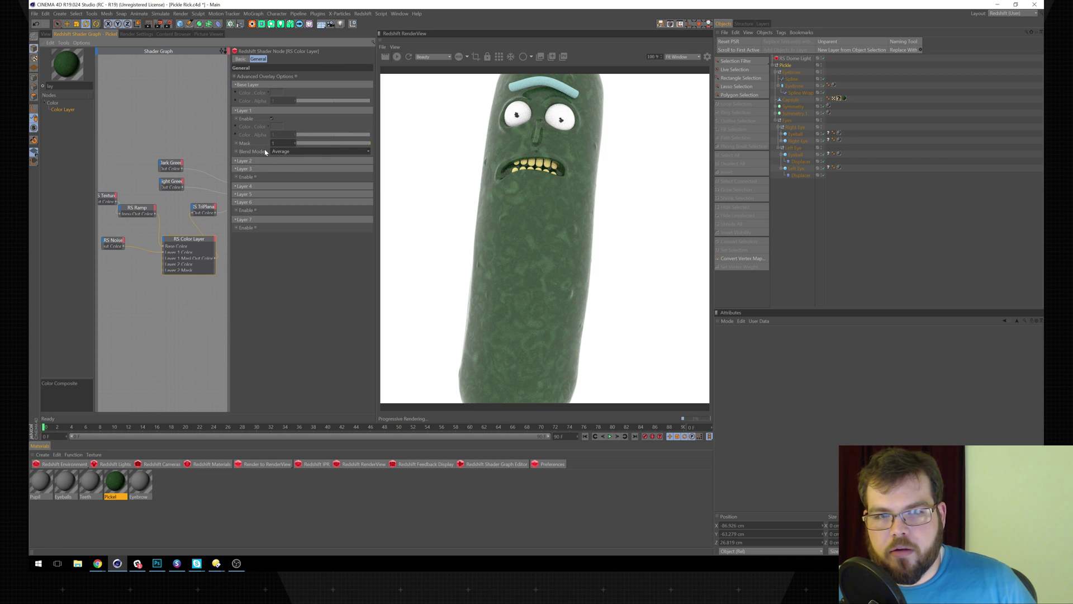
pyautogui.moveTo(341, 143)
pyautogui.mouseDown()
pyautogui.moveTo(356, 143)
pyautogui.moveTo(345, 143)
pyautogui.mouseUp()
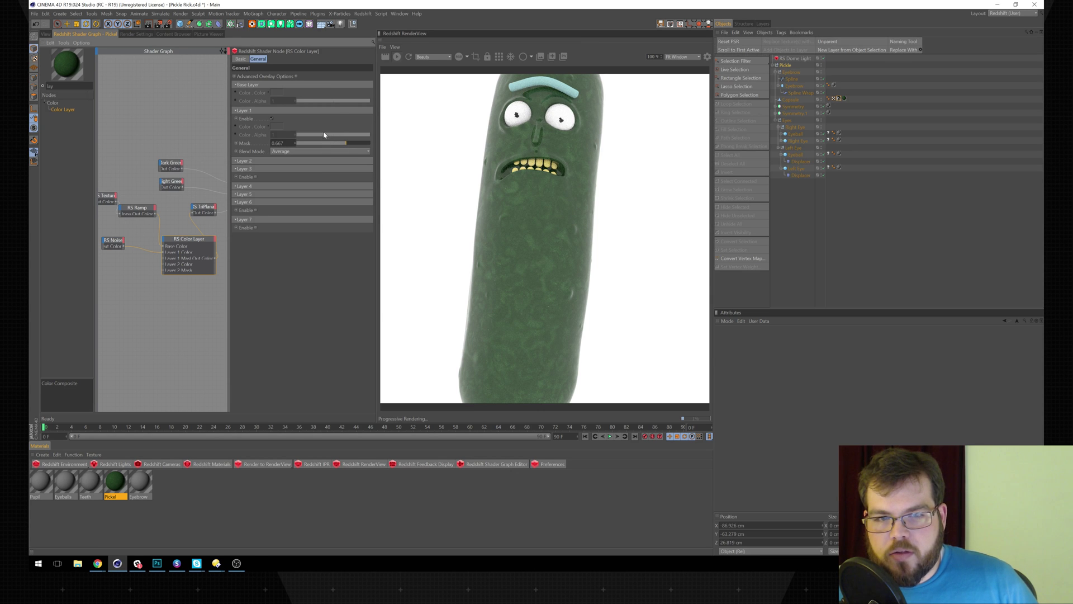
# - Examine the noise texture on the whole pickle from a farther, rotated viewpoint
pyautogui.click(45, 34)
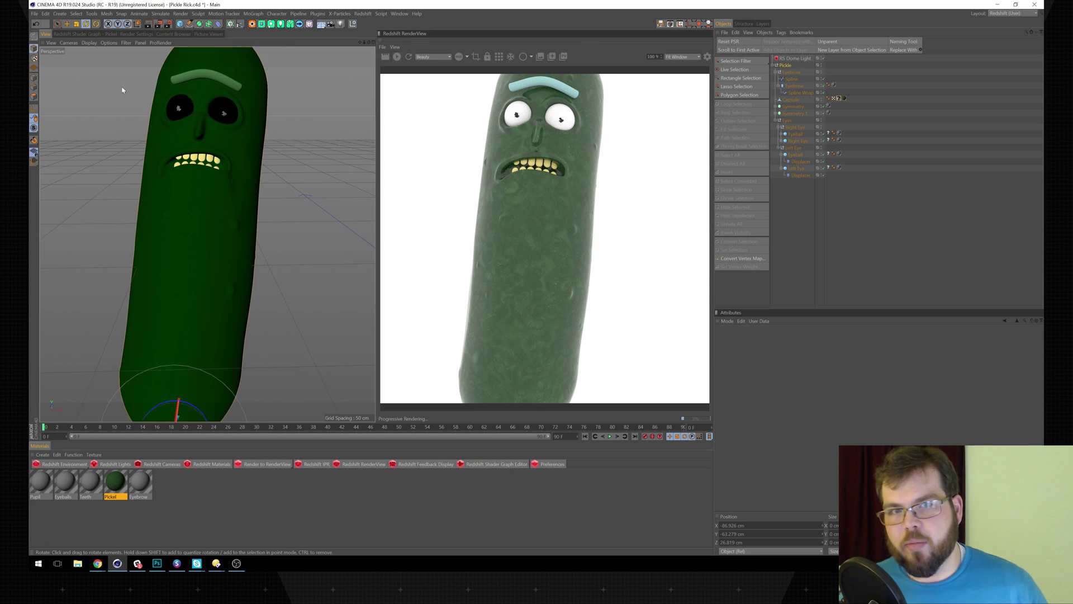
pyautogui.scroll(-6, 172, 202)
pyautogui.keyDown('alt'); pyautogui.moveTo(172, 203); pyautogui.dragTo(194, 187); pyautogui.keyUp('alt')
pyautogui.keyDown('alt'); pyautogui.moveTo(174, 200); pyautogui.dragTo(210, 191); pyautogui.keyUp('alt')
pyautogui.keyDown('alt'); pyautogui.moveTo(210, 192); pyautogui.dragTo(208, 212, button='middle'); pyautogui.keyUp('alt')
pyautogui.keyDown('alt'); pyautogui.moveTo(207, 212); pyautogui.dragTo(220, 148, button='right'); pyautogui.keyUp('alt')
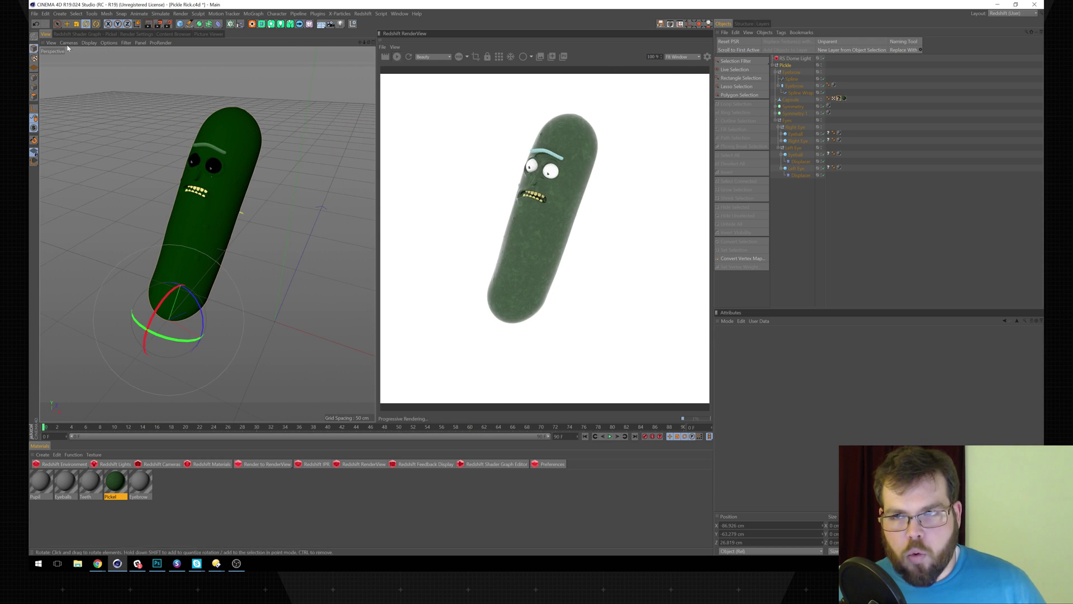
# - Move the RS Noise node below the color layer, search the nodes for "bump" and add a Bump Map node beside it
pyautogui.click(85, 34)
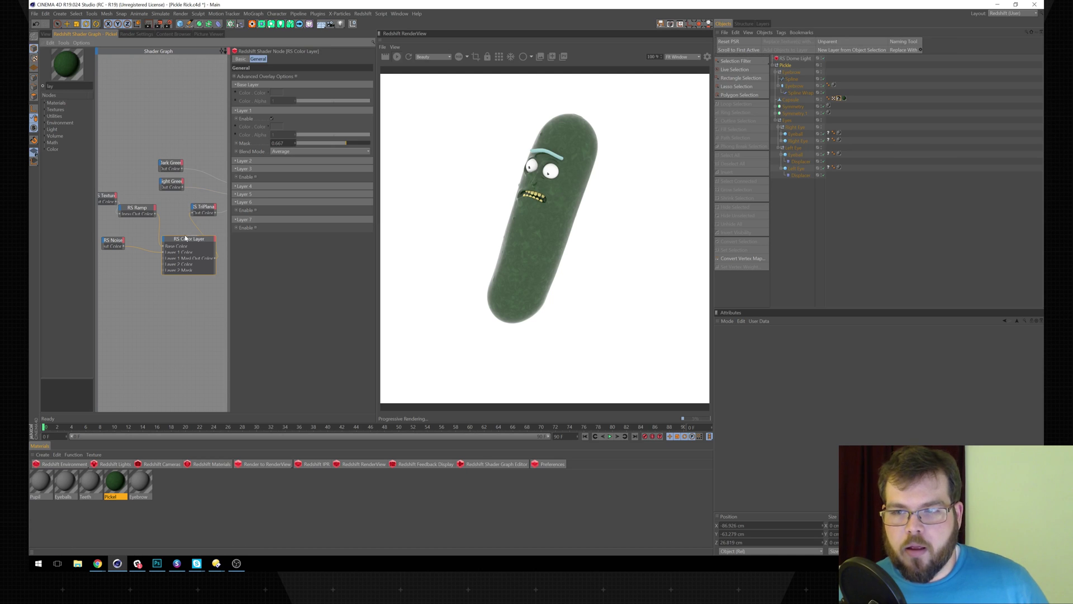
pyautogui.scroll(-3, 160, 223)
pyautogui.moveTo(143, 229); pyautogui.dragTo(122, 189, button='middle')
pyautogui.moveTo(101, 203); pyautogui.dragTo(120, 244)
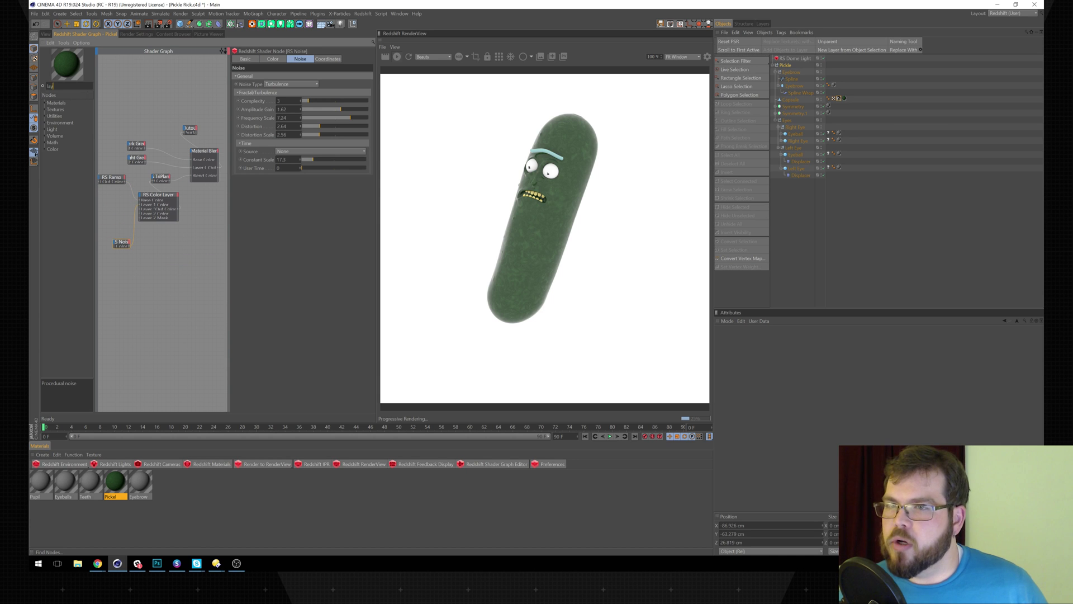
pyautogui.press('BackSpace')
pyautogui.press('BackSpace')
pyautogui.press('BackSpace')
pyautogui.write('bump')
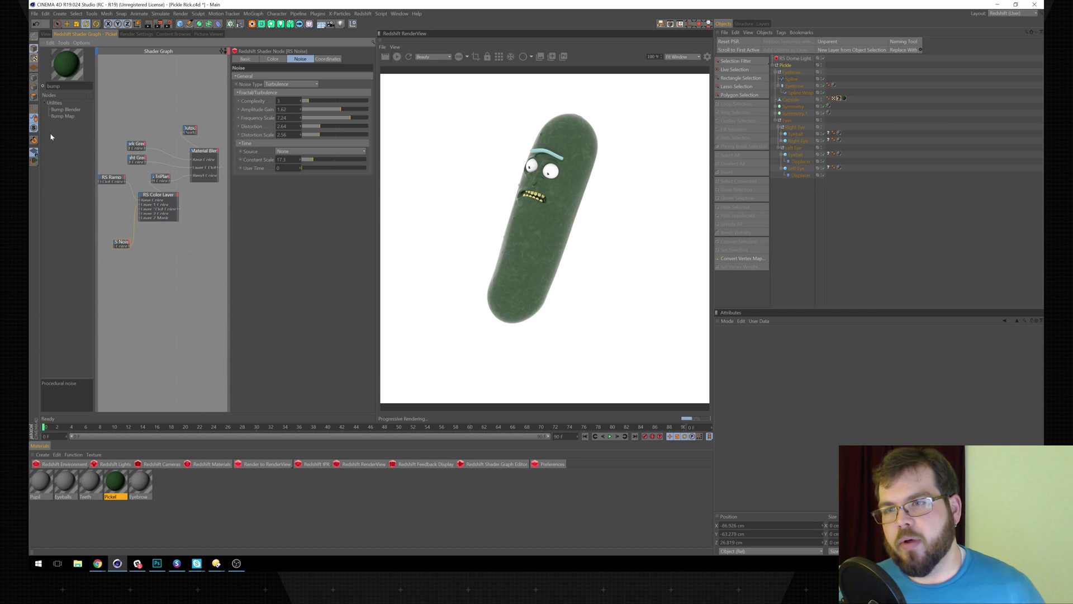
pyautogui.moveTo(62, 116); pyautogui.dragTo(169, 245)
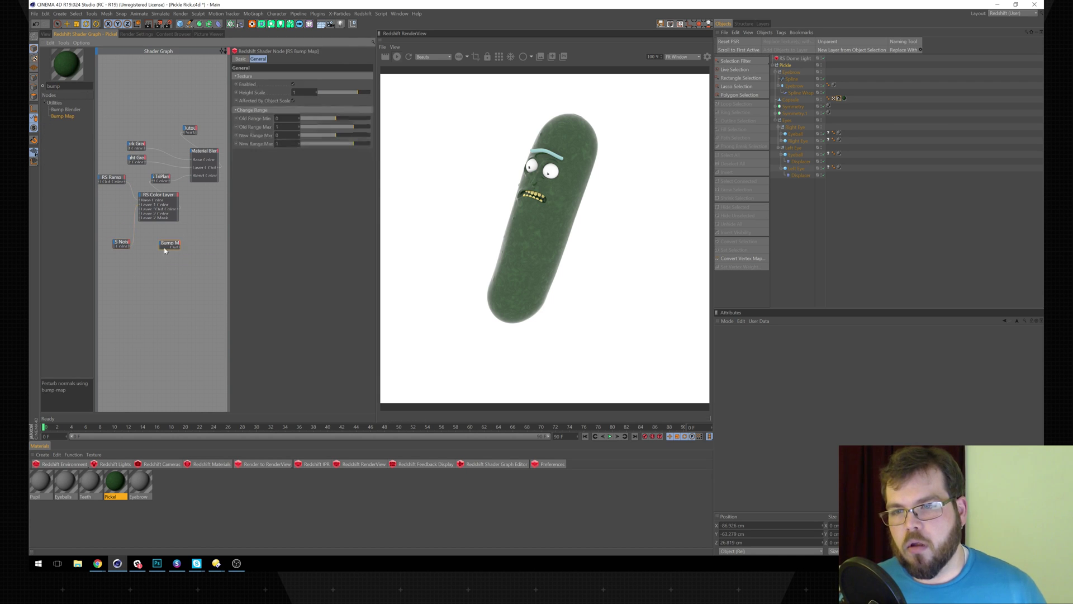
# - Connect the RS Noise color output to the texture input of the RS Bump Map node
pyautogui.click(129, 247)
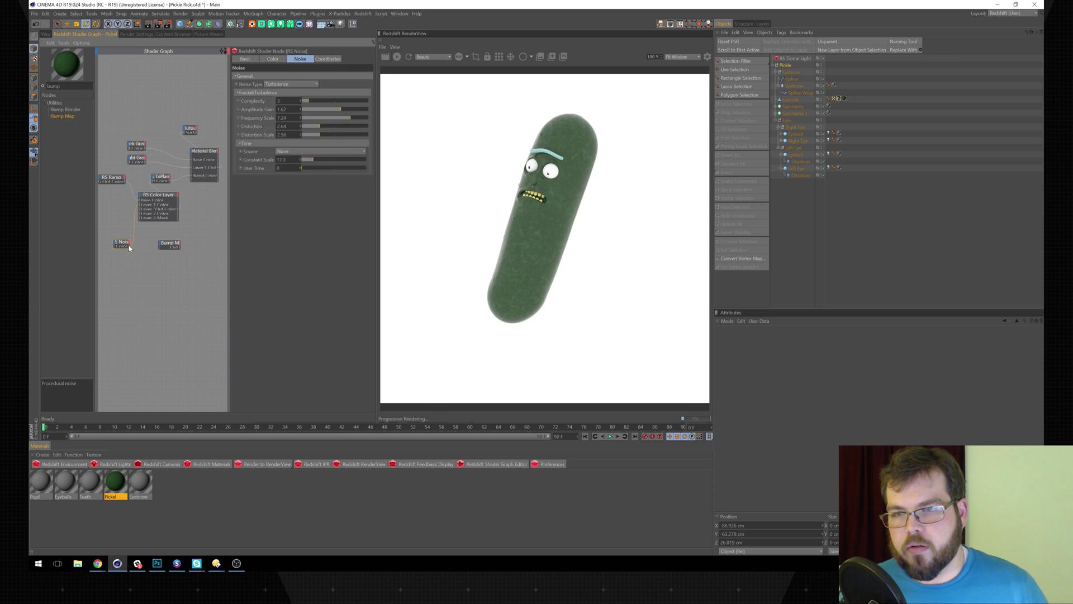
pyautogui.moveTo(128, 245); pyautogui.dragTo(152, 251)
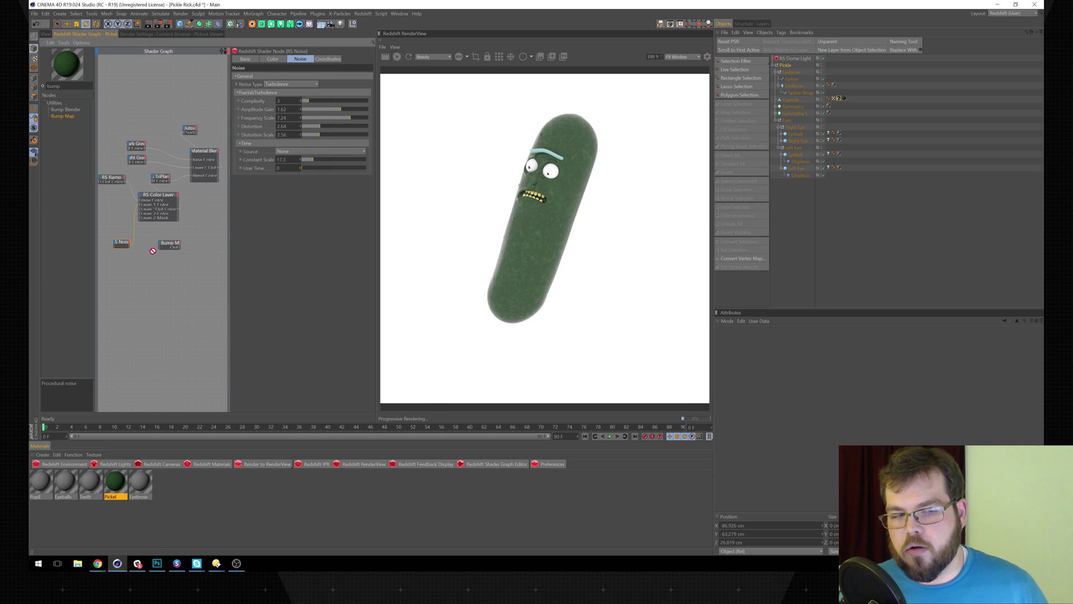
pyautogui.scroll(3, 113, 237)
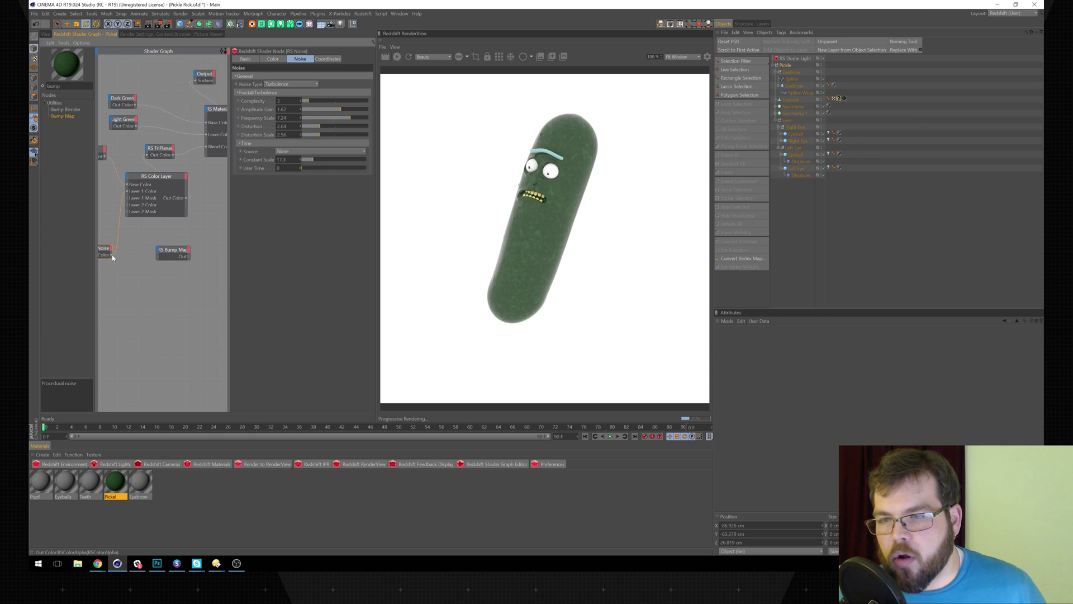
pyautogui.moveTo(158, 249); pyautogui.dragTo(158, 250)
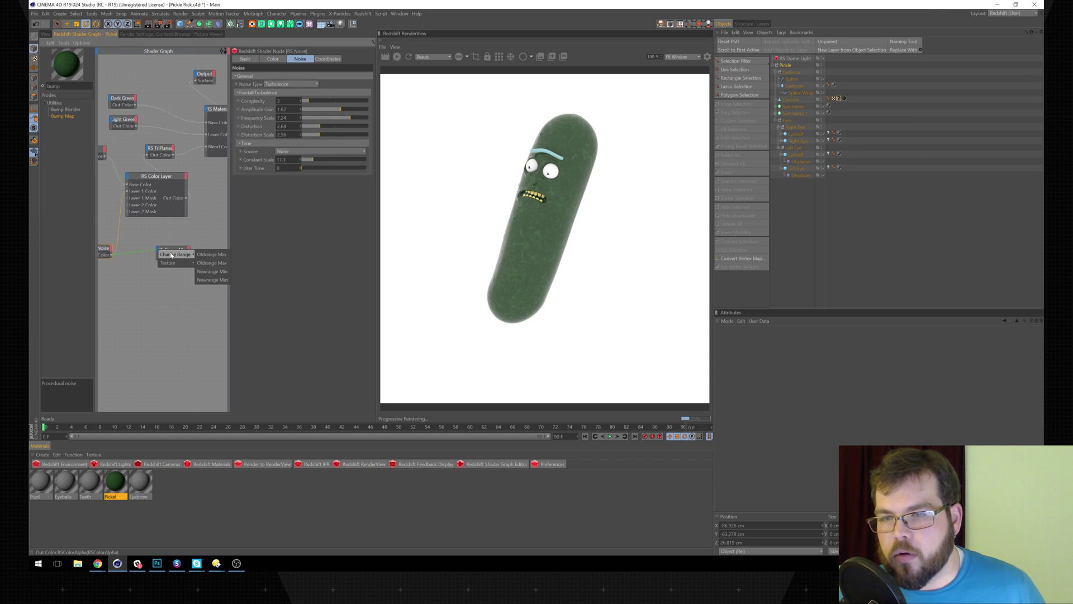
pyautogui.moveTo(183, 263)
pyautogui.click(202, 262)
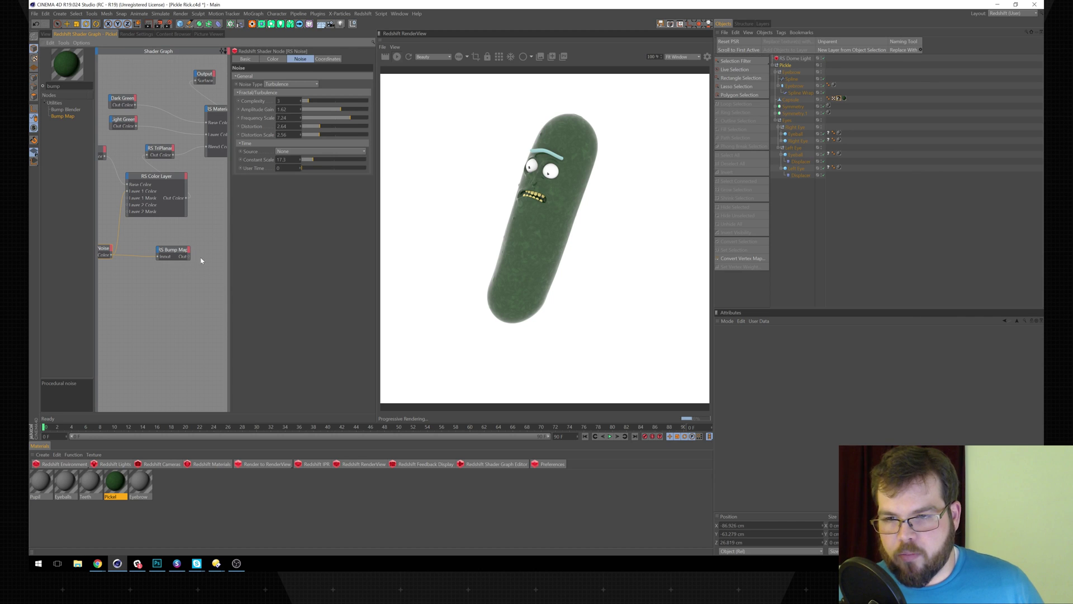
pyautogui.click(162, 255)
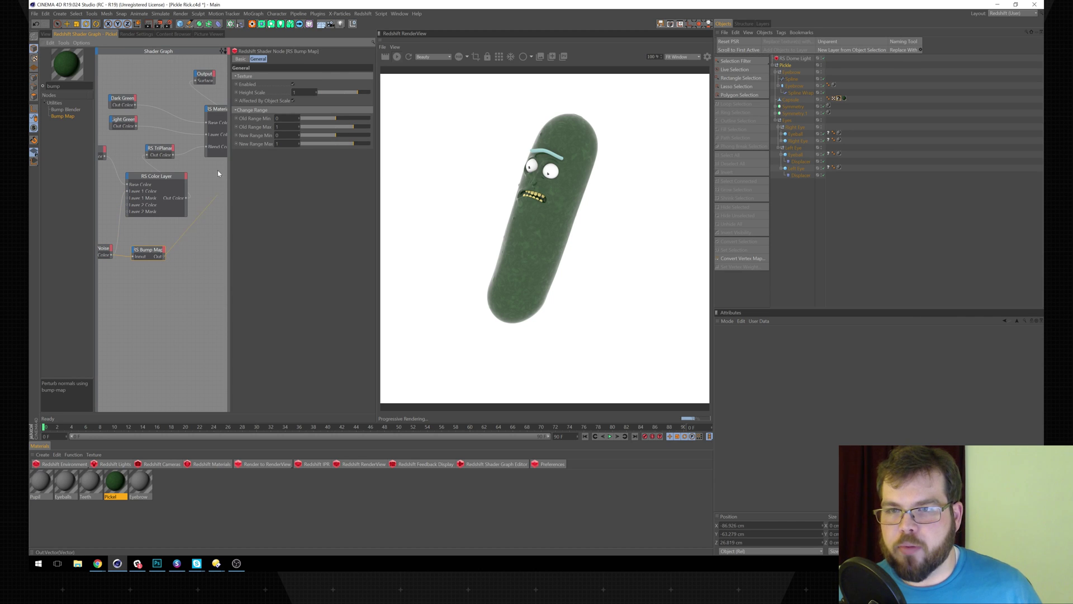
pyautogui.moveTo(162, 256); pyautogui.dragTo(216, 111)
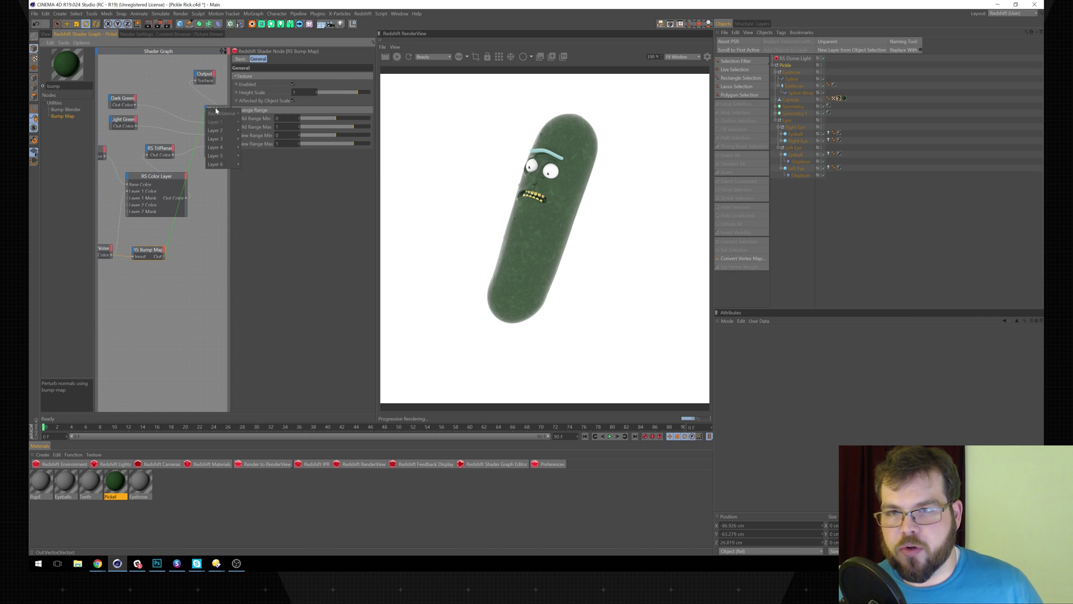
pyautogui.click(182, 96)
# - Connect the RS Bump Map output to the overall Bump Input of the Dark Green material
pyautogui.keyDown('alt'); pyautogui.moveTo(182, 95); pyautogui.dragTo(257, 116, button='middle'); pyautogui.keyUp('alt')
pyautogui.keyDown('alt'); pyautogui.moveTo(189, 137); pyautogui.dragTo(151, 169, button='middle'); pyautogui.keyUp('alt')
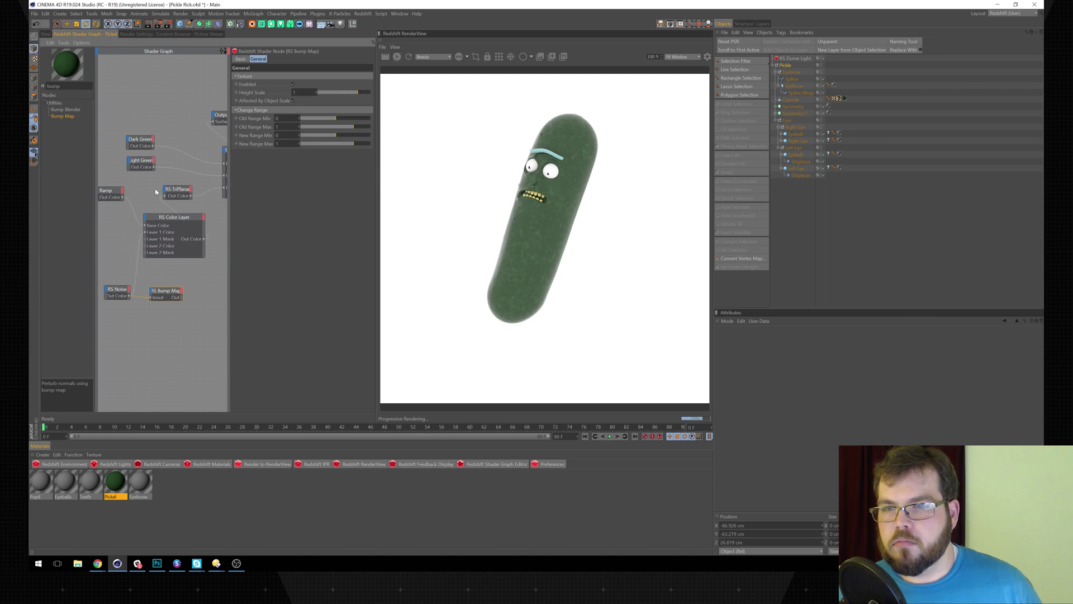
pyautogui.moveTo(198, 300); pyautogui.dragTo(127, 140)
pyautogui.moveTo(185, 203)
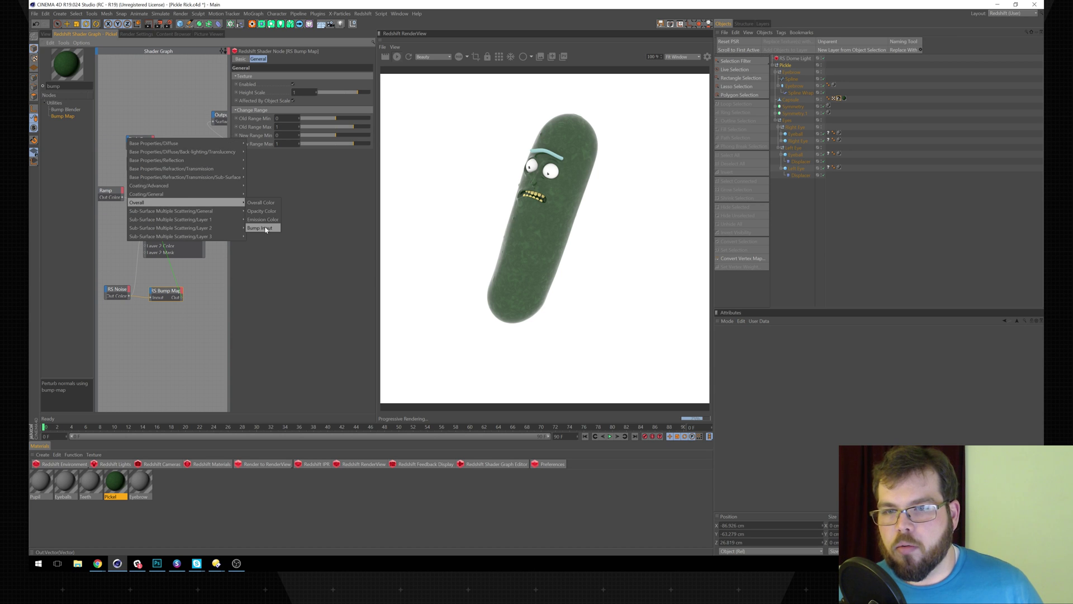
pyautogui.click(263, 228)
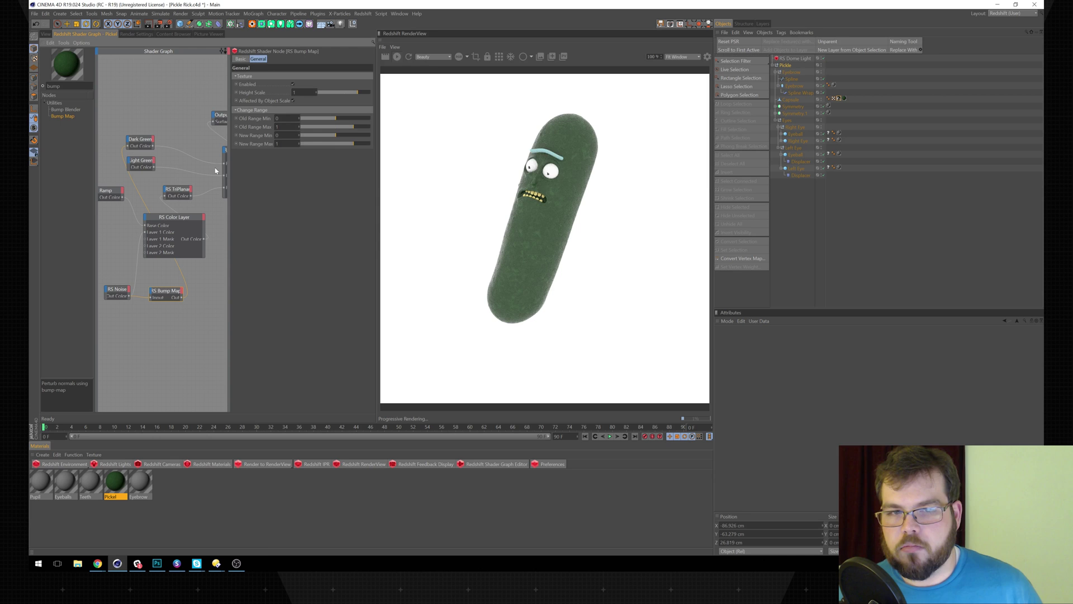
# - Rearrange the shader graph so the RS Noise and RS Bump Map nodes sit in order before the Dark Green material
pyautogui.moveTo(170, 288); pyautogui.dragTo(112, 127)
pyautogui.keyDown('alt'); pyautogui.moveTo(159, 134); pyautogui.dragTo(196, 149, button='middle'); pyautogui.keyUp('alt')
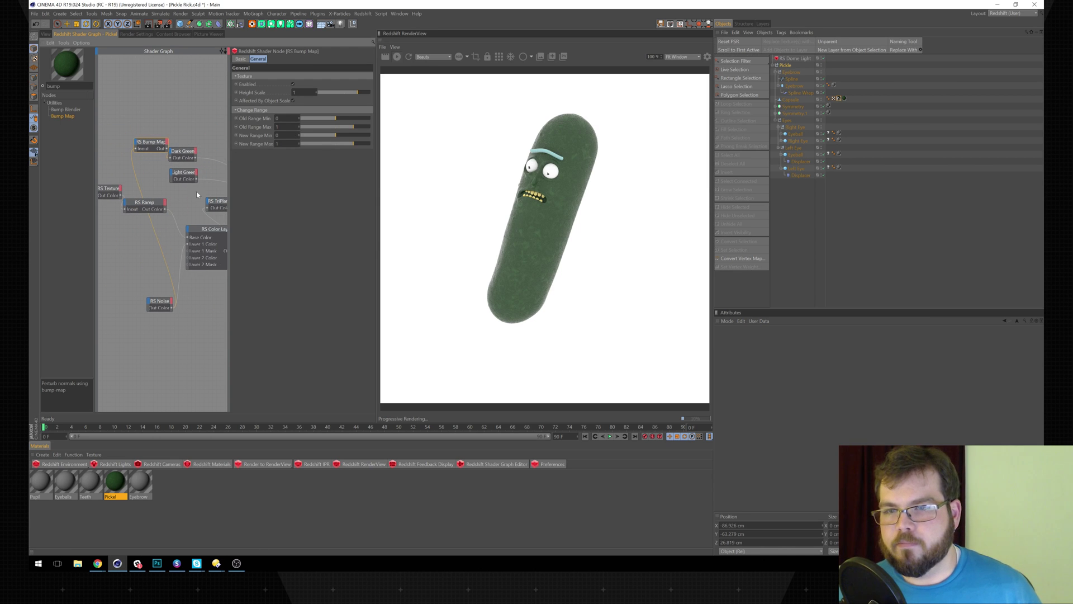
pyautogui.moveTo(158, 305); pyautogui.dragTo(109, 251)
pyautogui.moveTo(111, 149); pyautogui.dragTo(101, 157)
pyautogui.keyDown('alt'); pyautogui.moveTo(139, 171); pyautogui.dragTo(175, 202, button='middle'); pyautogui.keyUp('alt')
pyautogui.moveTo(133, 187); pyautogui.dragTo(103, 186)
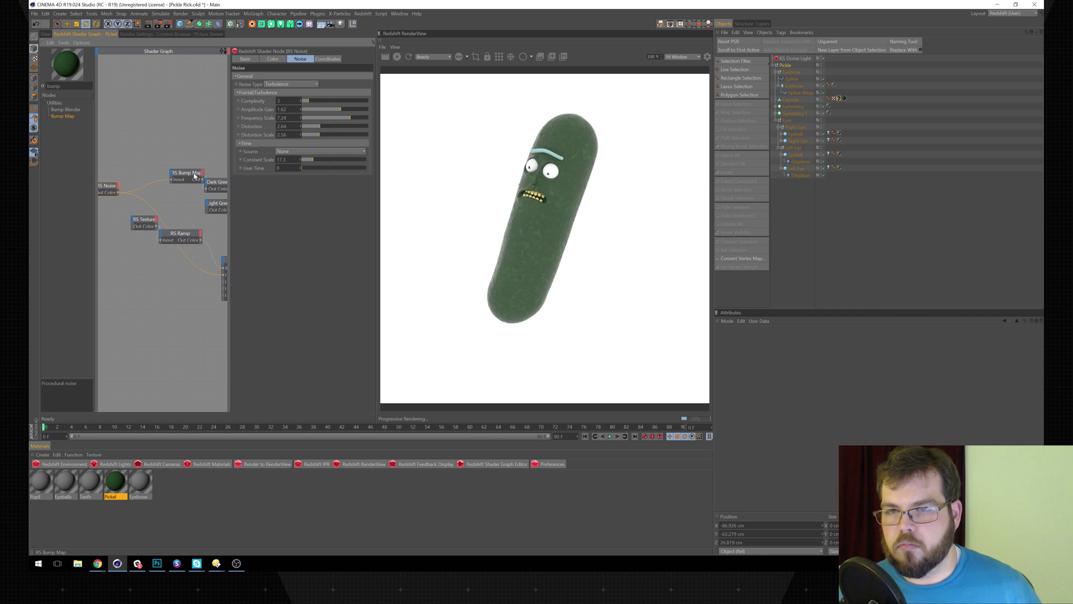
pyautogui.moveTo(186, 173); pyautogui.dragTo(156, 172)
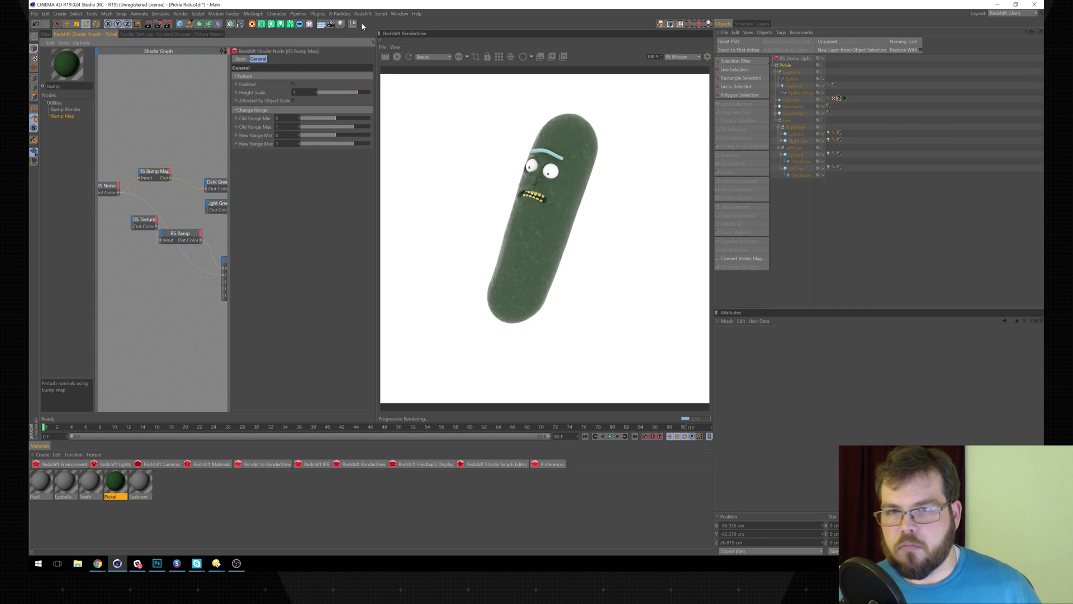
# - Set the RS Bump Map's Old Range Min to 0.412, New Range Max to 0.716 and Height Scale to 3
pyautogui.click(347, 119)
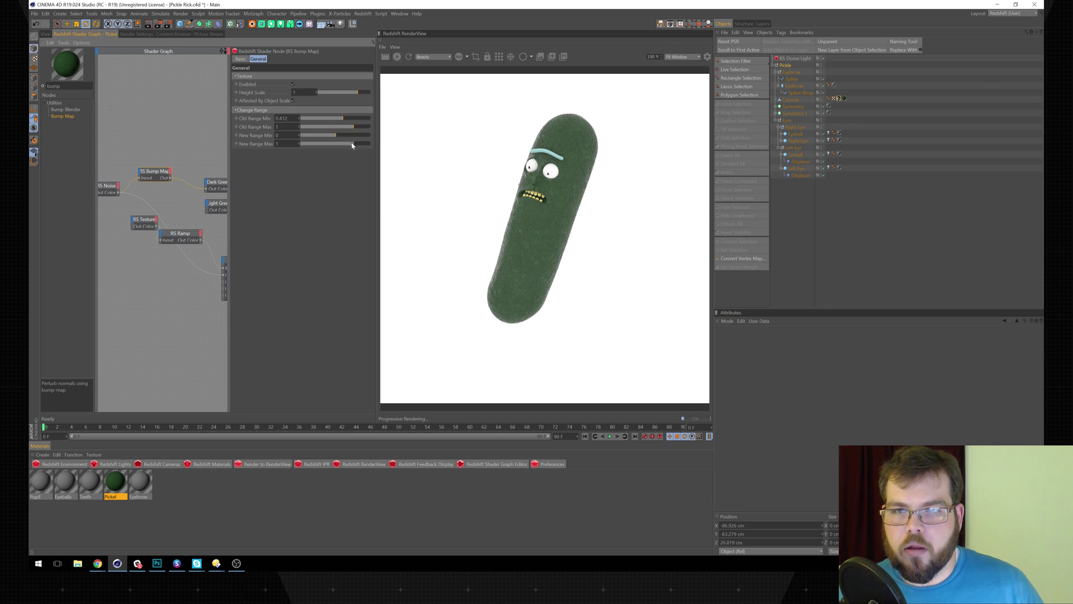
pyautogui.moveTo(349, 146); pyautogui.dragTo(348, 146)
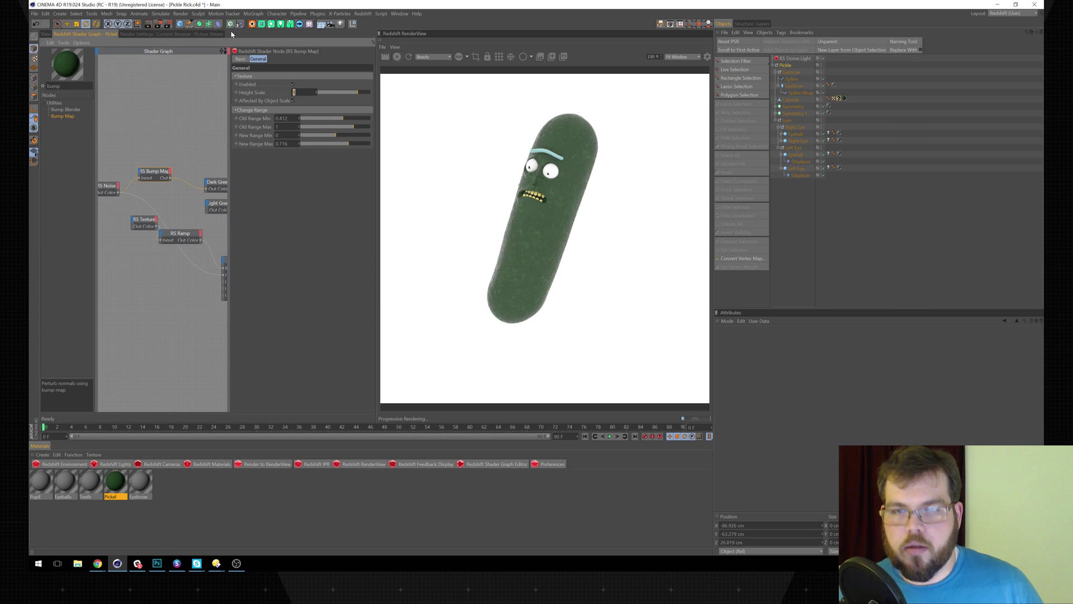
pyautogui.write('3')
pyautogui.press('Return')
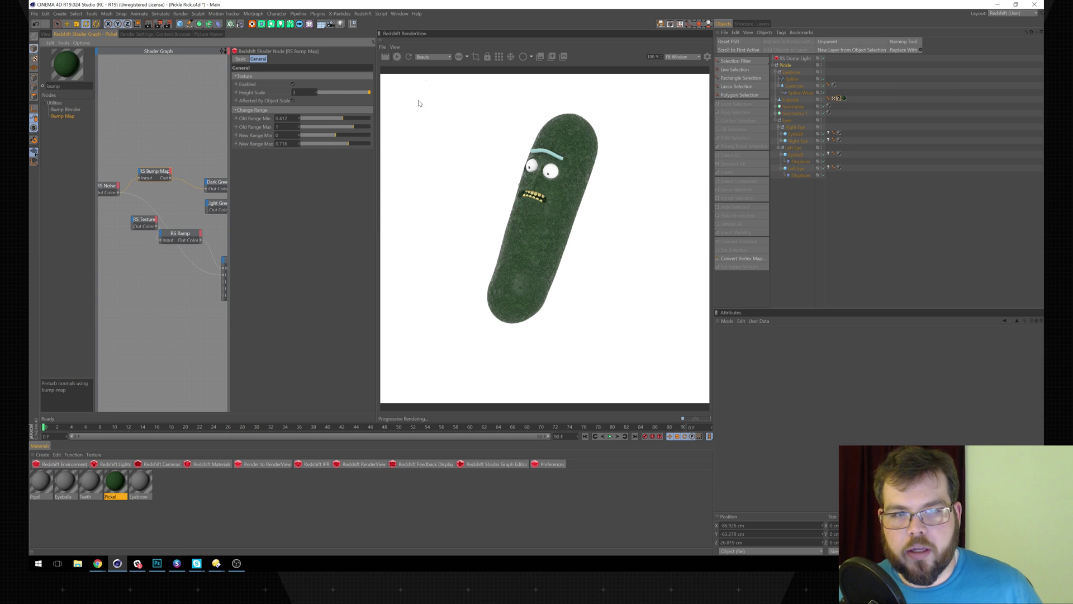
# - Examine the bumped skin up close below the mouth and on the whole pickle from the front
pyautogui.click(45, 35)
pyautogui.keyDown('alt'); pyautogui.moveTo(172, 235); pyautogui.dragTo(213, 211, button='right'); pyautogui.keyUp('alt')
pyautogui.keyDown('alt'); pyautogui.moveTo(213, 210); pyautogui.dragTo(171, 243, button='middle'); pyautogui.keyUp('alt')
pyautogui.keyDown('alt'); pyautogui.moveTo(171, 243); pyautogui.dragTo(210, 220); pyautogui.keyUp('alt')
pyautogui.keyDown('alt'); pyautogui.moveTo(148, 238); pyautogui.dragTo(179, 231, button='right'); pyautogui.keyUp('alt')
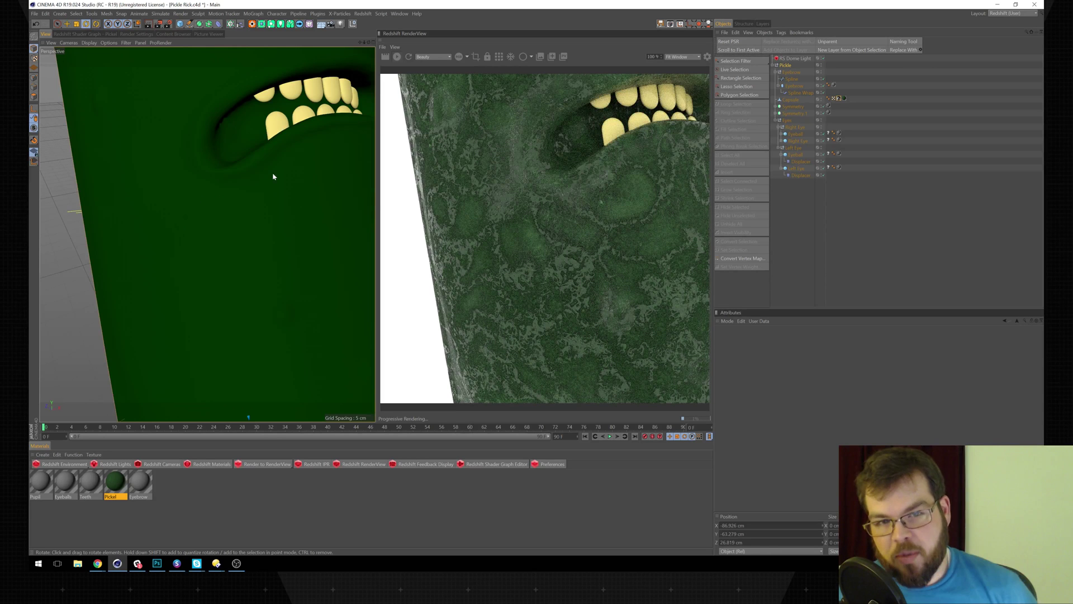
pyautogui.keyDown('alt'); pyautogui.moveTo(267, 188); pyautogui.dragTo(333, 173, button='right'); pyautogui.keyUp('alt')
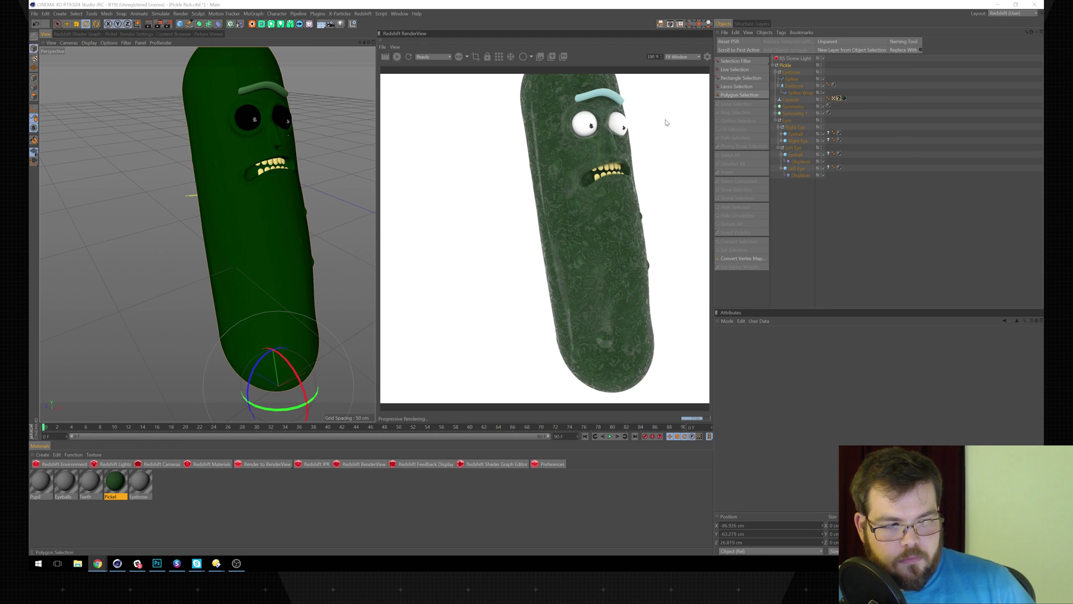
pyautogui.click(326, 161)
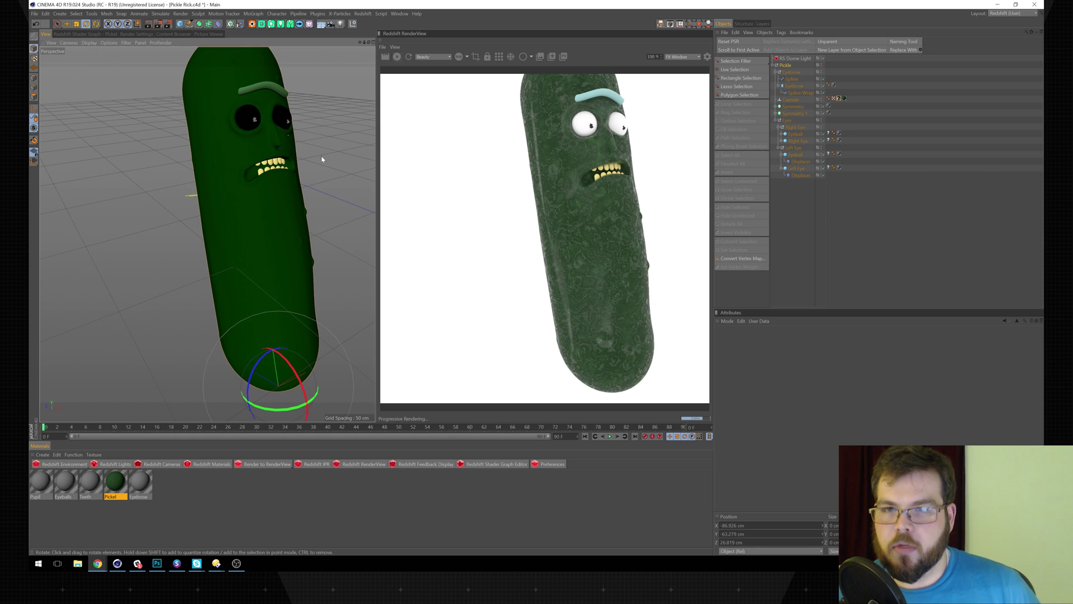
pyautogui.keyDown('alt'); pyautogui.moveTo(326, 160); pyautogui.dragTo(249, 164); pyautogui.keyUp('alt')
pyautogui.keyDown('alt'); pyautogui.moveTo(250, 164); pyautogui.dragTo(287, 146, button='right'); pyautogui.keyUp('alt')
pyautogui.keyDown('alt'); pyautogui.moveTo(287, 145); pyautogui.dragTo(255, 157); pyautogui.keyUp('alt')
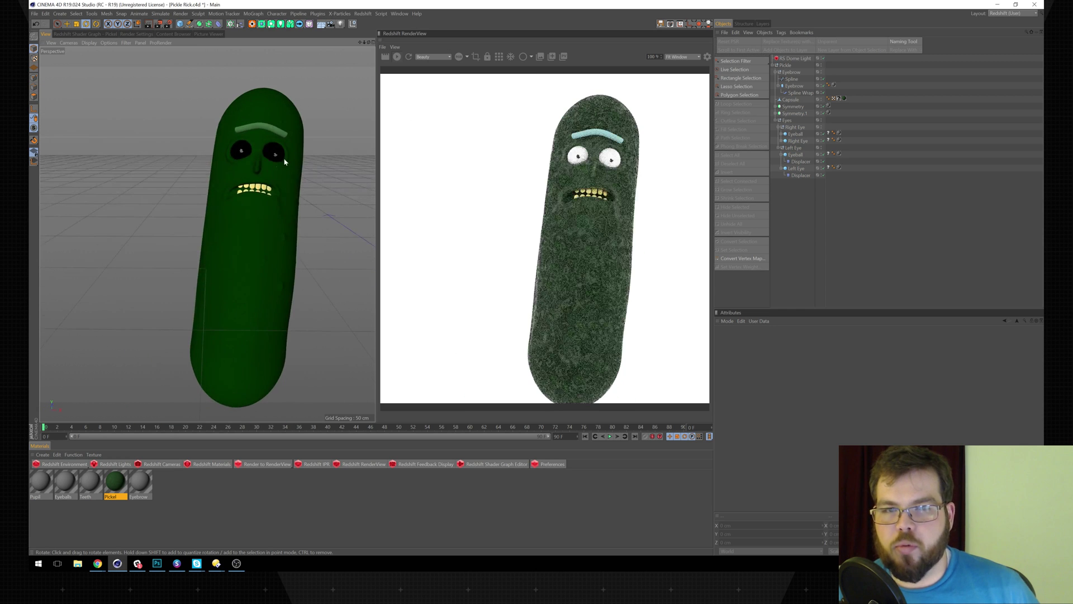
pyautogui.keyDown('alt'); pyautogui.moveTo(284, 162); pyautogui.dragTo(263, 156, button='right'); pyautogui.keyUp('alt')
pyautogui.keyDown('alt'); pyautogui.moveTo(262, 156); pyautogui.dragTo(232, 160, button='middle'); pyautogui.keyUp('alt')
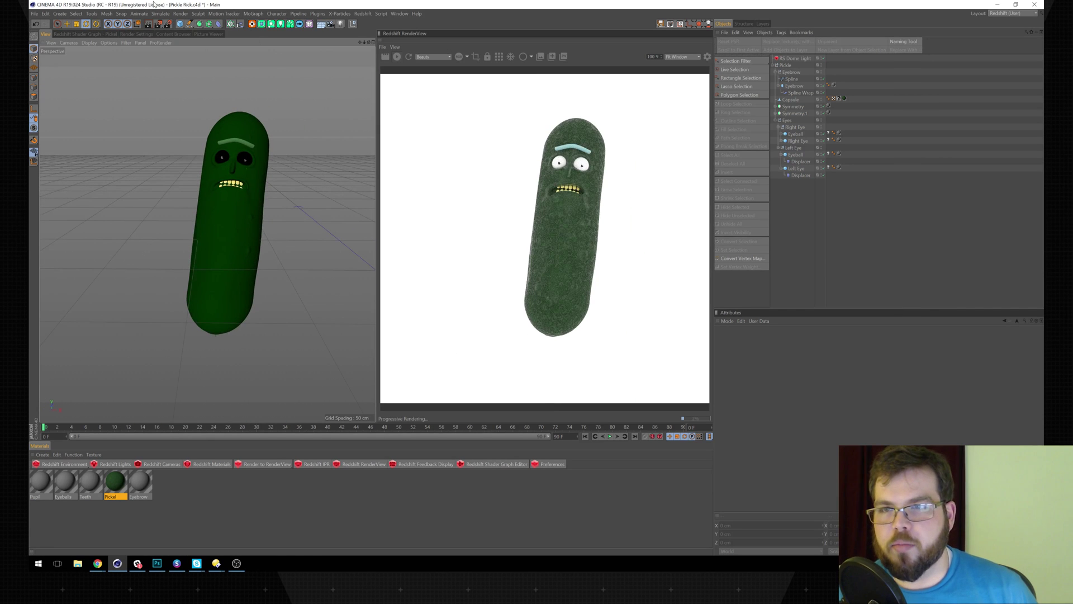
# - Add a Plane and move it under the pickle, to about X -85 cm and Y -54 cm
pyautogui.click(180, 24)
pyautogui.click(239, 40)
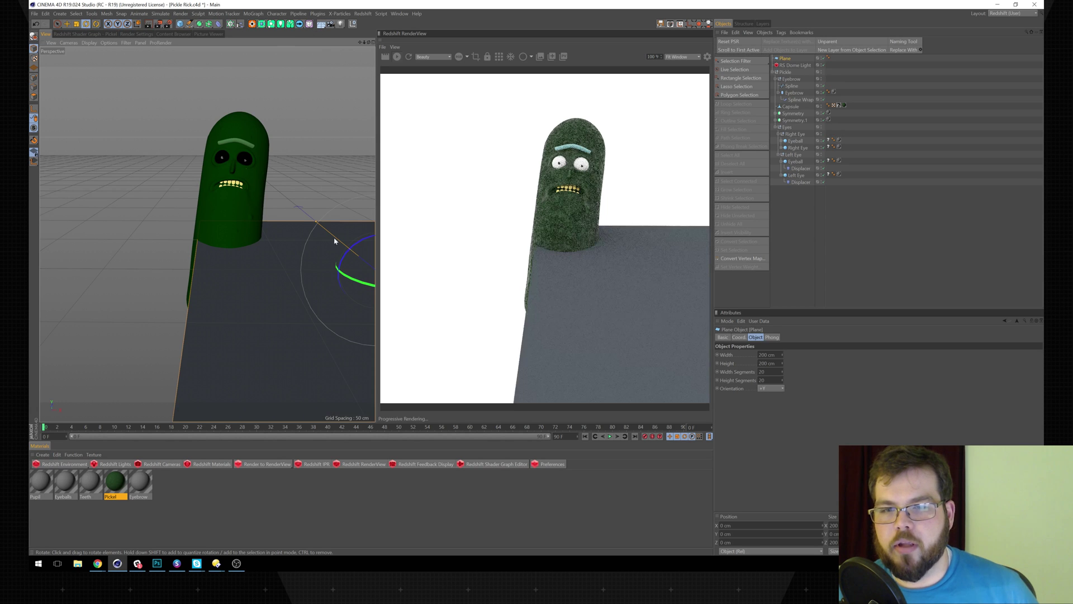
pyautogui.keyDown('alt'); pyautogui.moveTo(207, 227); pyautogui.dragTo(285, 218, button='right'); pyautogui.keyUp('alt')
pyautogui.press('e')
pyautogui.keyDown('alt'); pyautogui.moveTo(285, 218); pyautogui.dragTo(220, 207, button='middle'); pyautogui.keyUp('alt')
pyautogui.moveTo(320, 246); pyautogui.dragTo(171, 249)
pyautogui.moveTo(240, 307); pyautogui.dragTo(222, 307)
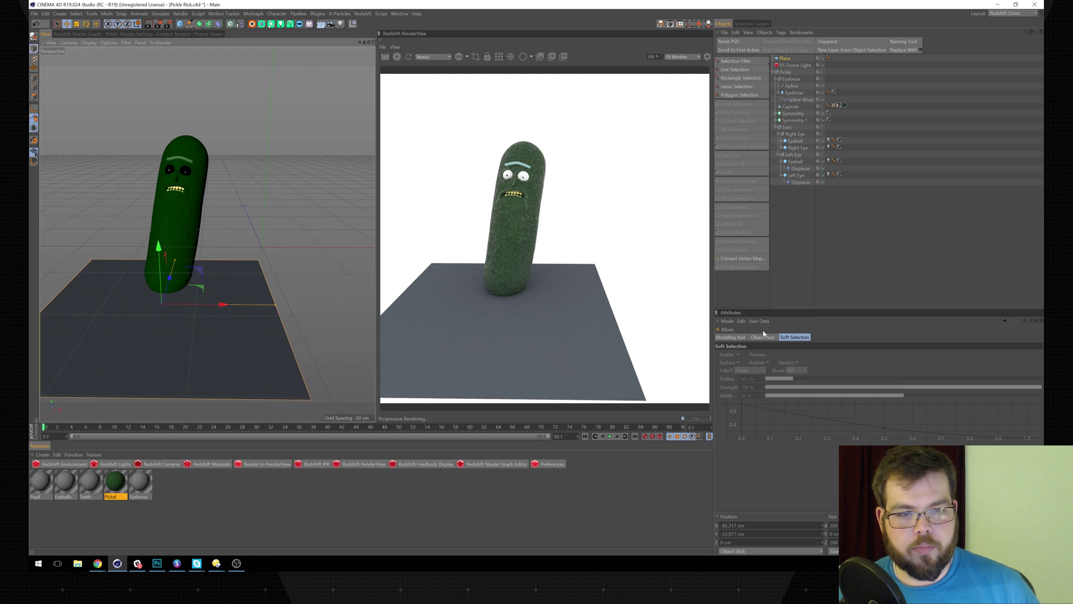
# - Collapse the Pickle hierarchy and place the Plane below it in the object list
pyautogui.click(786, 59)
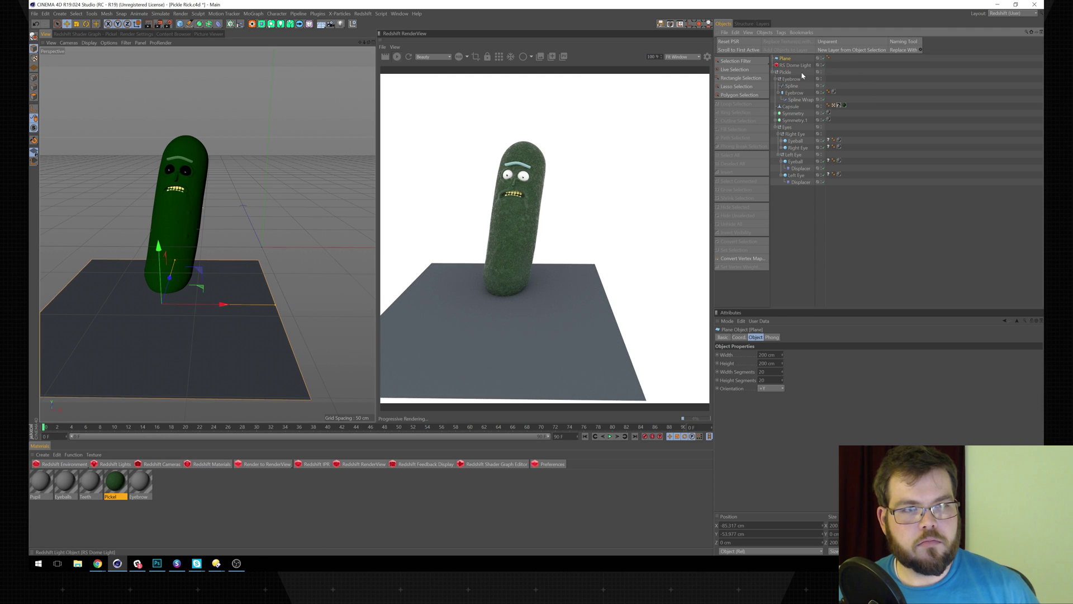
pyautogui.click(773, 72)
pyautogui.moveTo(784, 65); pyautogui.dragTo(785, 74)
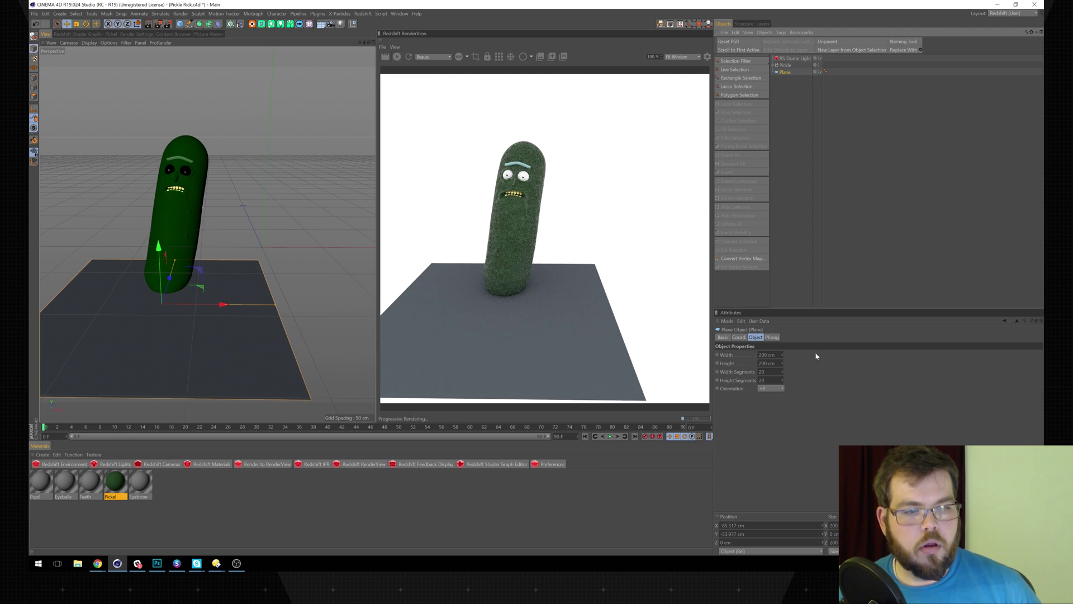
# - Set the Plane's width and height to 2500 cm and lower it to about Y -58 cm
pyautogui.moveTo(776, 355); pyautogui.dragTo(709, 311)
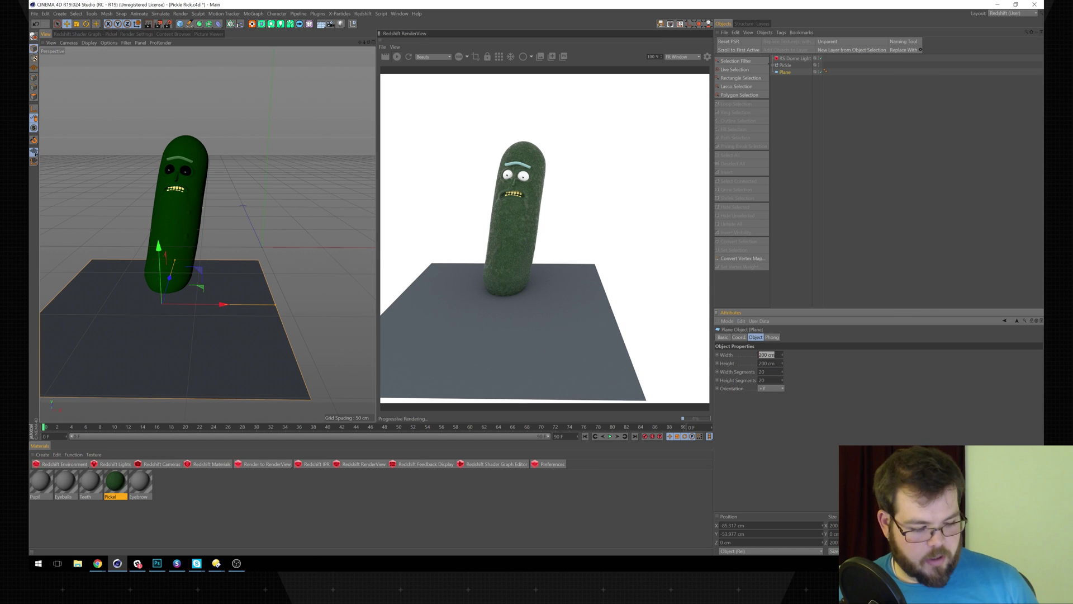
pyautogui.write('2500')
pyautogui.press('Tab')
pyautogui.write('2500')
pyautogui.press('Return')
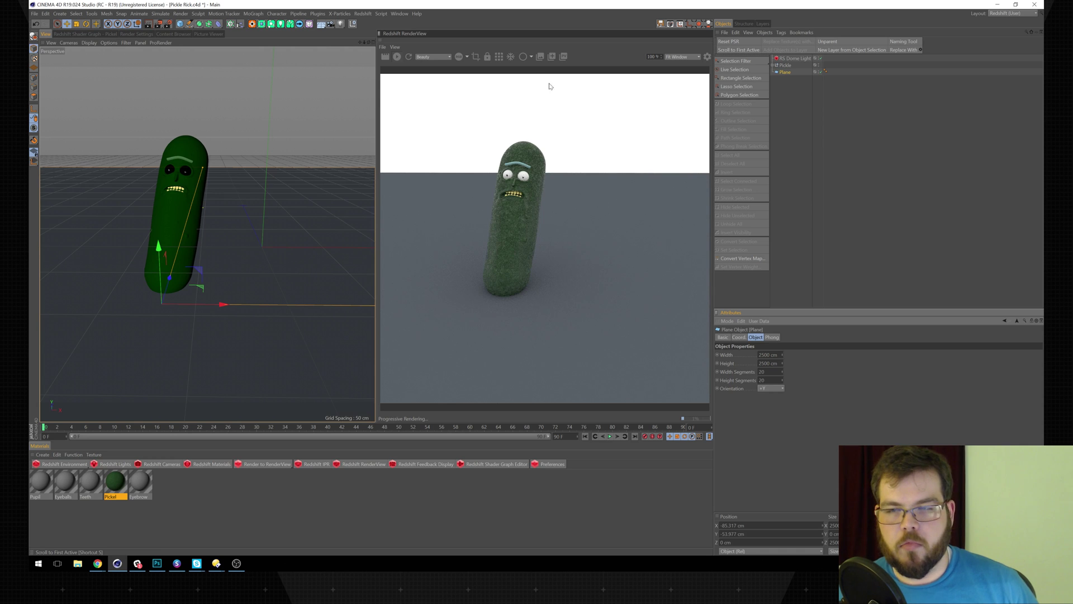
pyautogui.moveTo(156, 257); pyautogui.dragTo(157, 261)
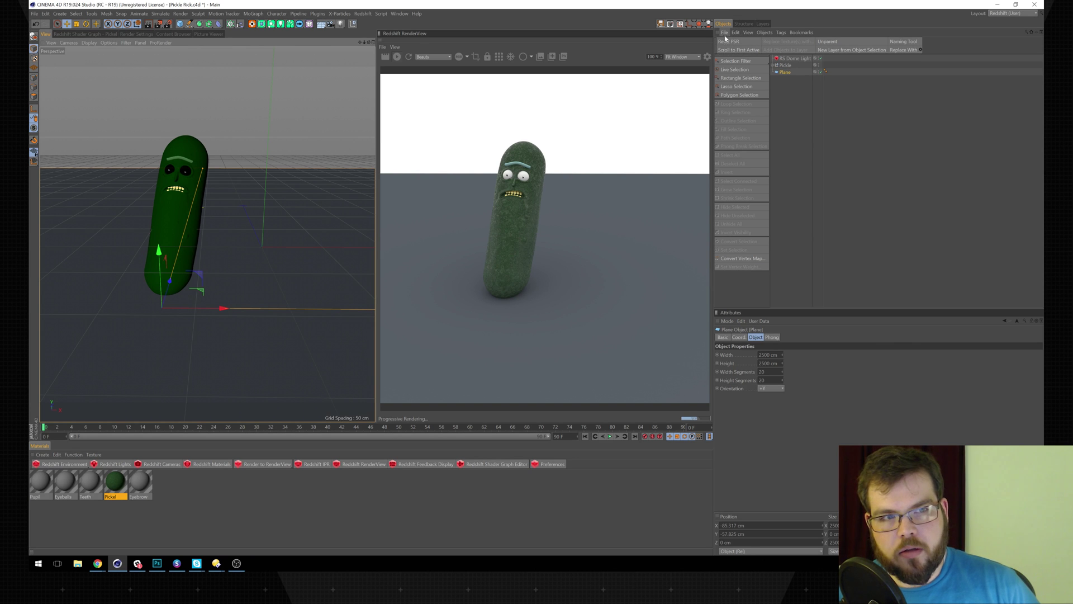
pyautogui.click(42, 454)
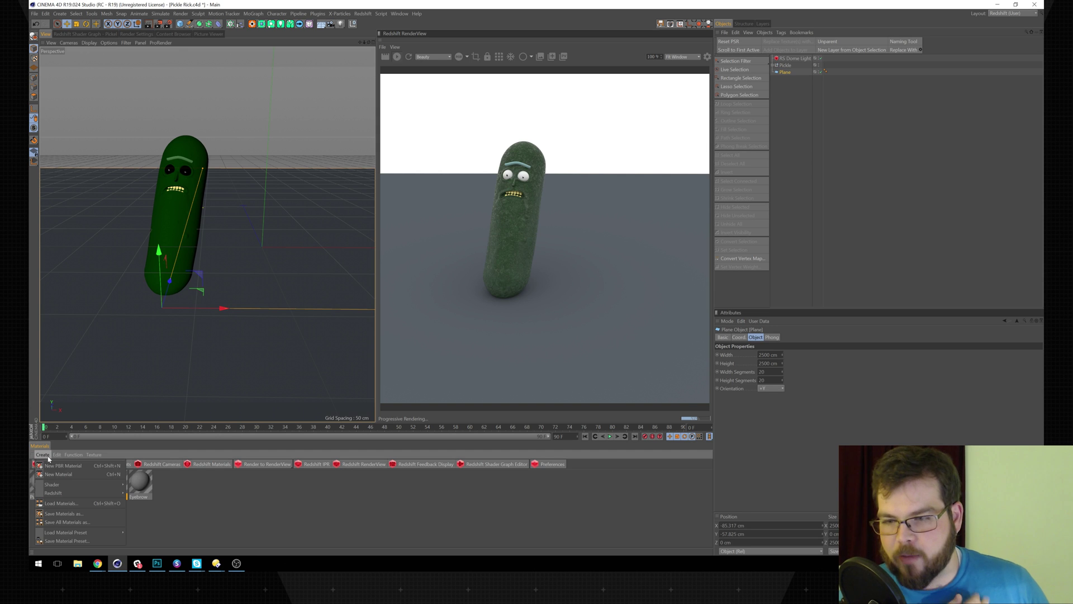
pyautogui.click(57, 454)
pyautogui.click(103, 427)
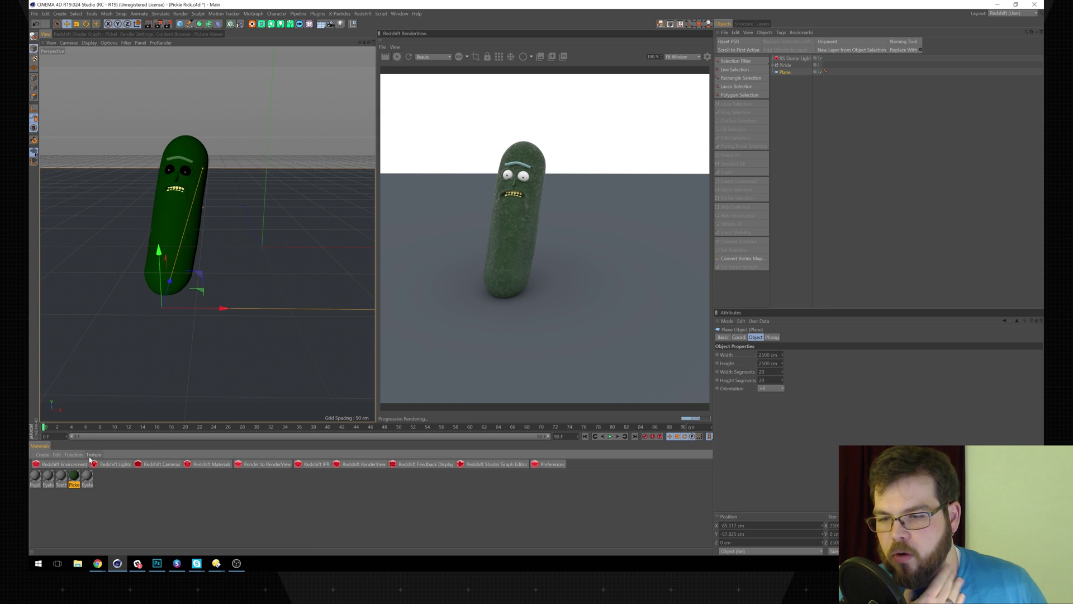
pyautogui.click(112, 488)
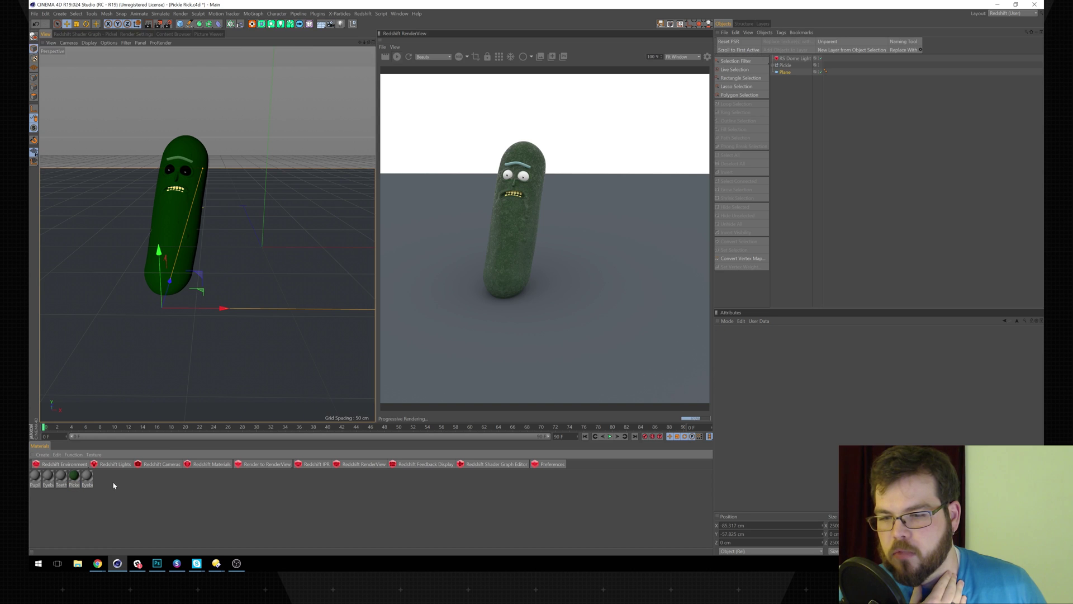
pyautogui.click(57, 455)
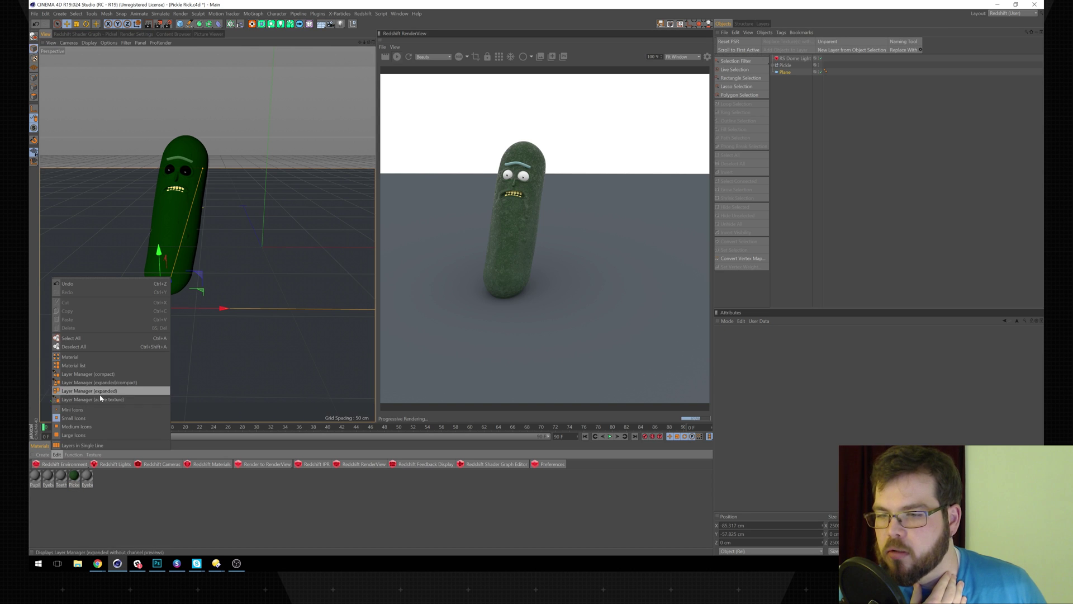
pyautogui.click(73, 435)
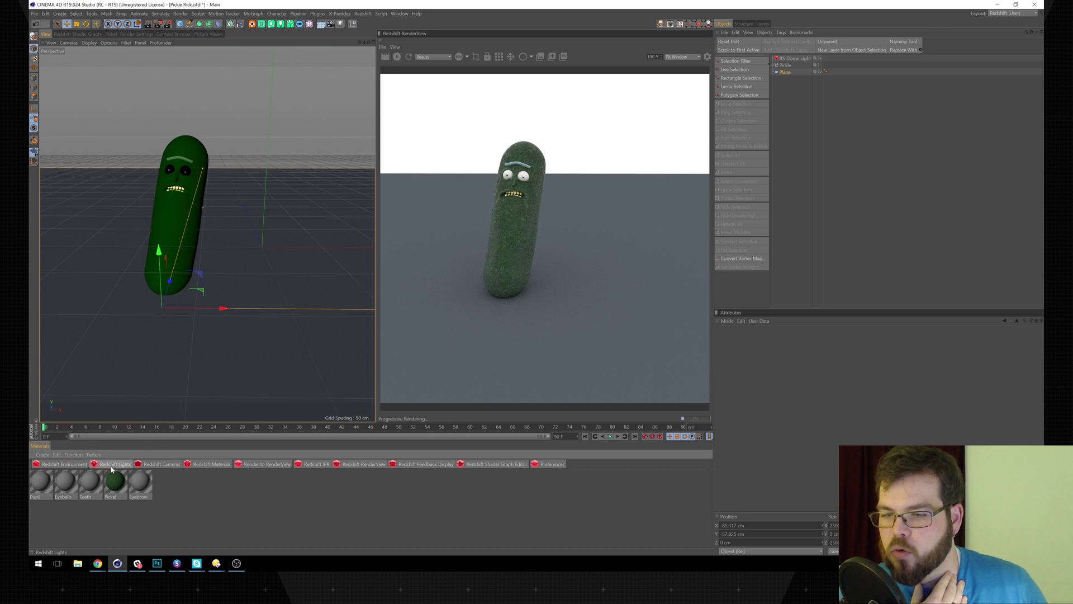
# - Add a Redshift Volume object and open the file selection for its volume path
pyautogui.click(101, 468)
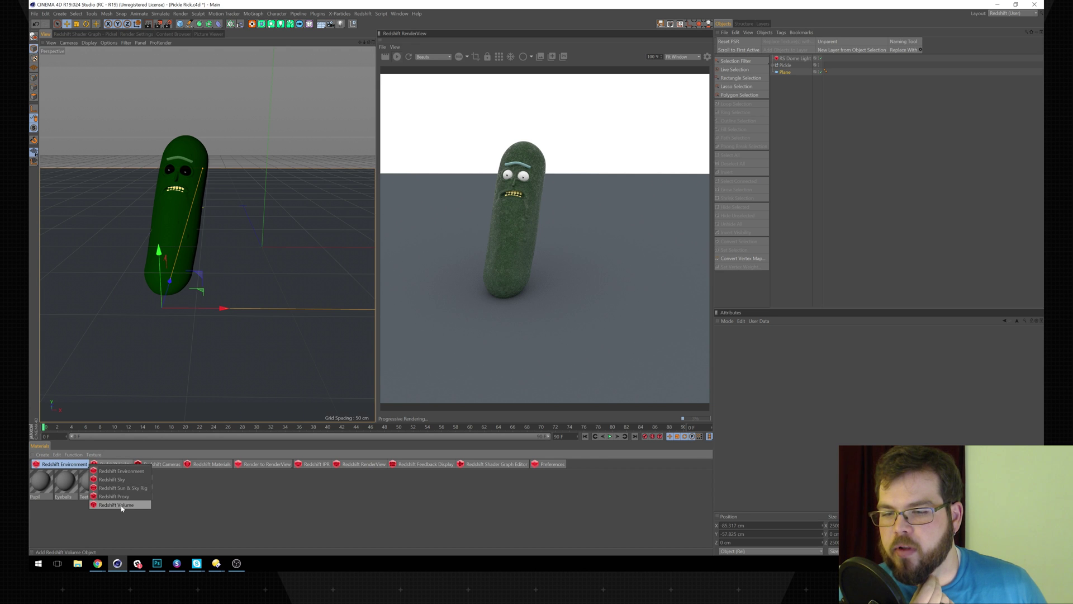
pyautogui.click(119, 505)
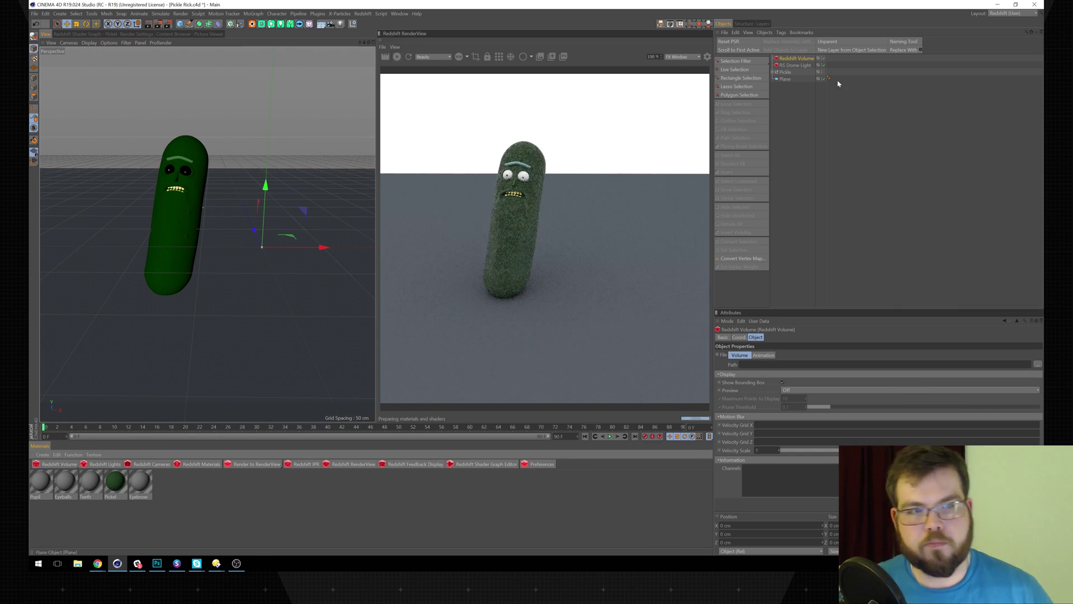
pyautogui.click(1038, 364)
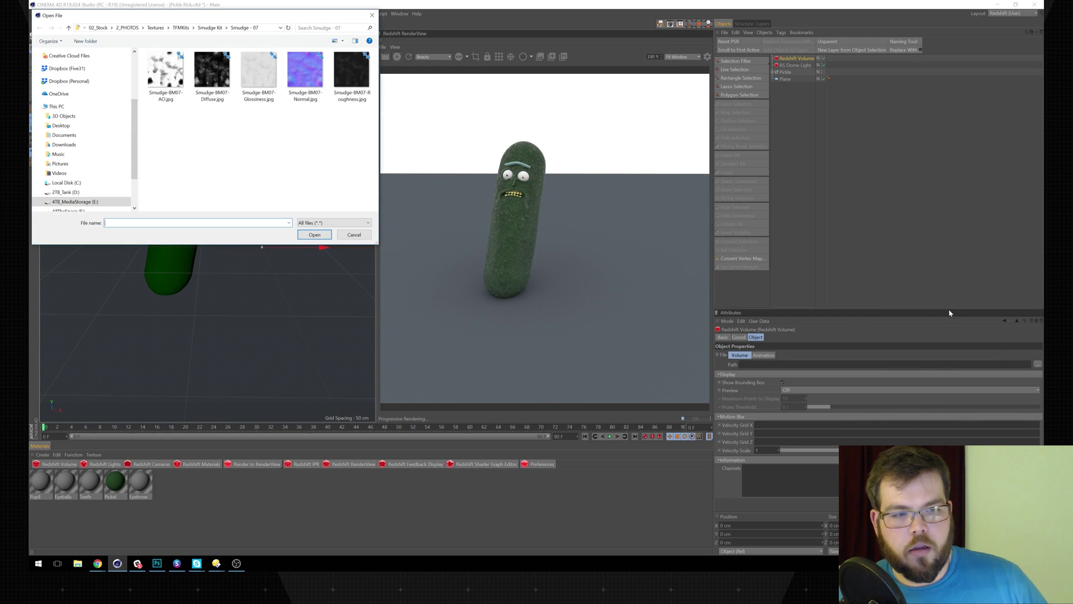
# - Browse to the VDB_MEGA PACK folder inside 02_3D on the 4TB_MediaStorage (E:) drive
pyautogui.click(127, 30)
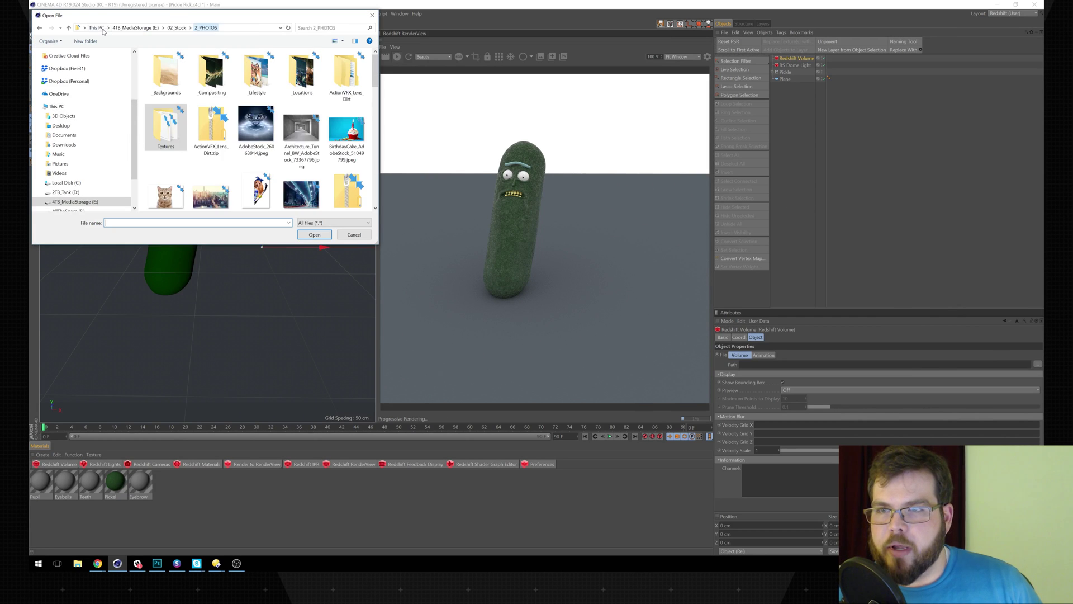
pyautogui.click(102, 30)
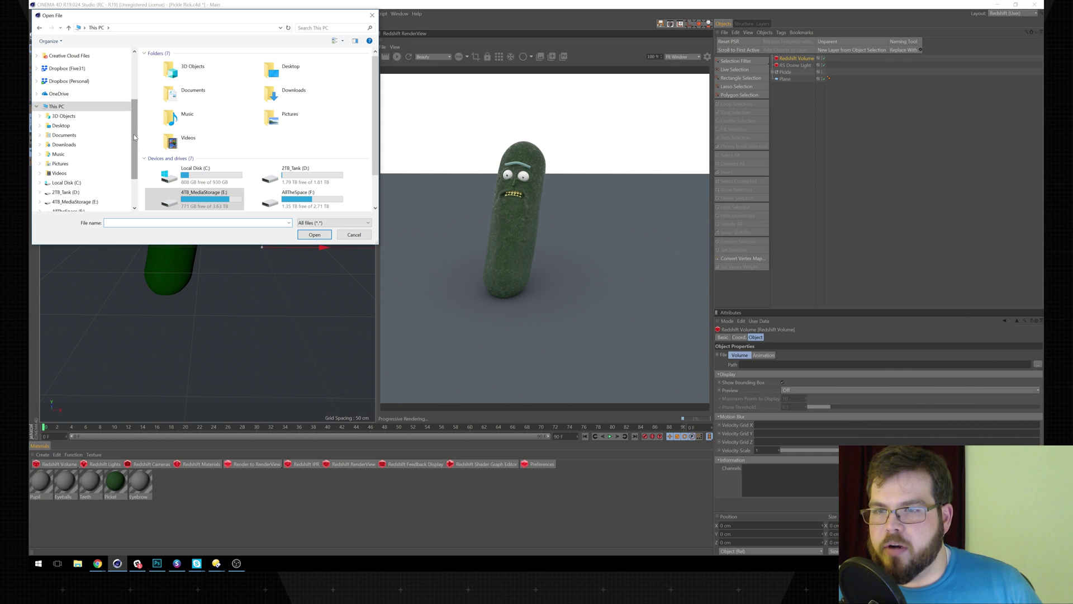
pyautogui.scroll(-2, 84, 151)
pyautogui.click(73, 151)
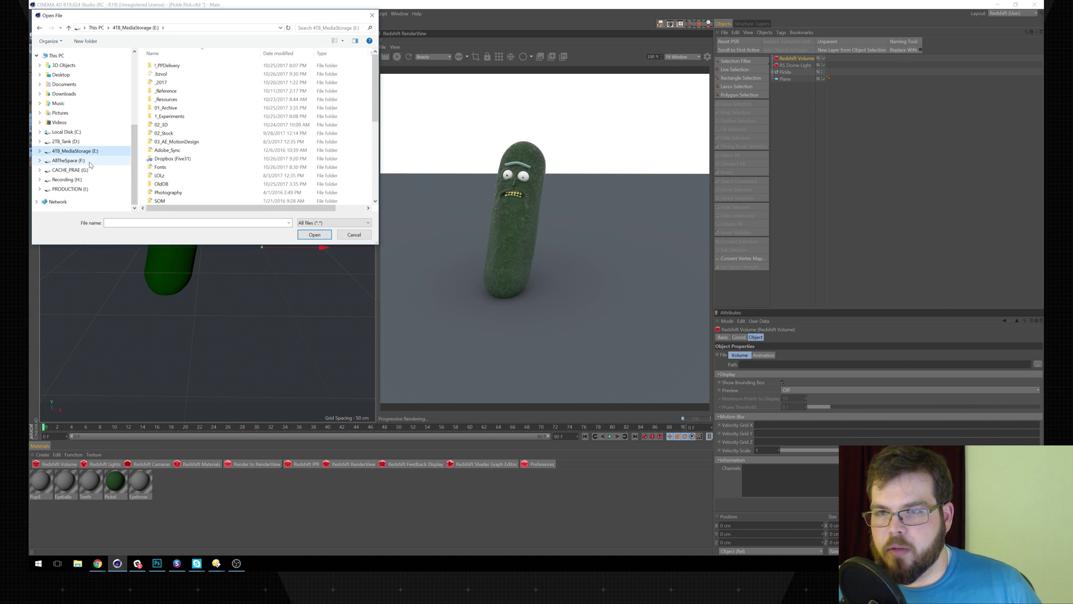
pyautogui.doubleClick(159, 125)
pyautogui.moveTo(376, 76); pyautogui.dragTo(376, 106)
pyautogui.scroll(-4, 182, 125)
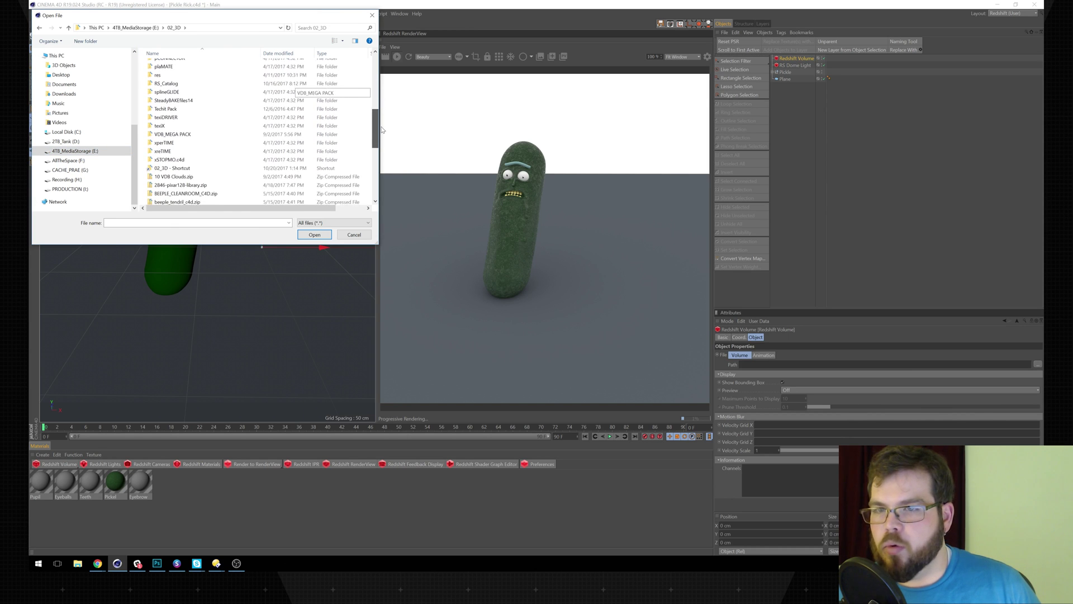
pyautogui.doubleClick(182, 123)
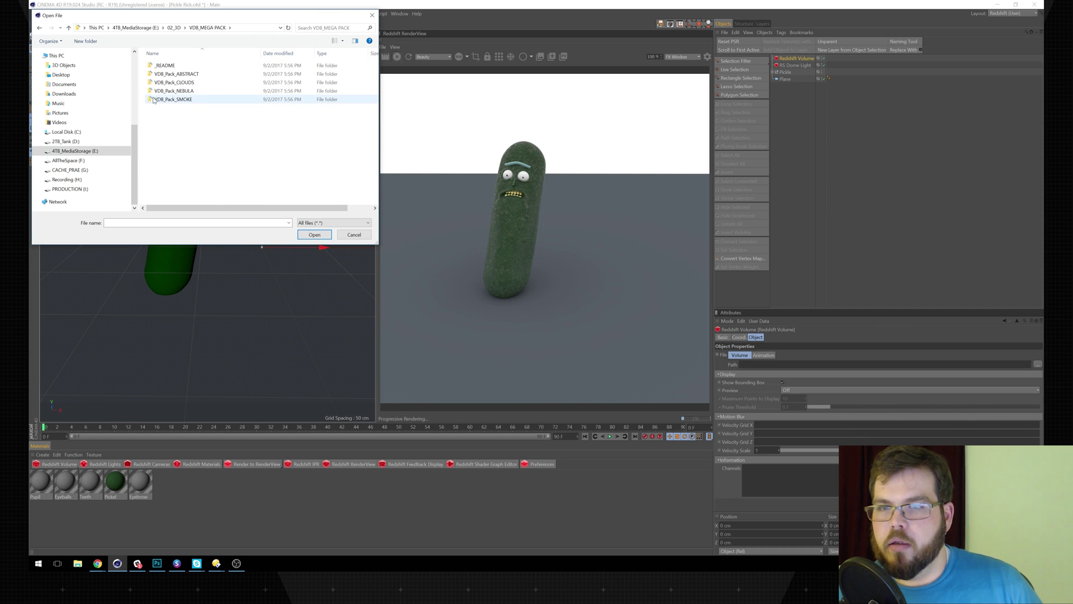
# - Load the VDB file from the ABSTRACT_8 folder of VDB_Pack_ABSTRACT into the volume, without copying it to the project location
pyautogui.doubleClick(159, 75)
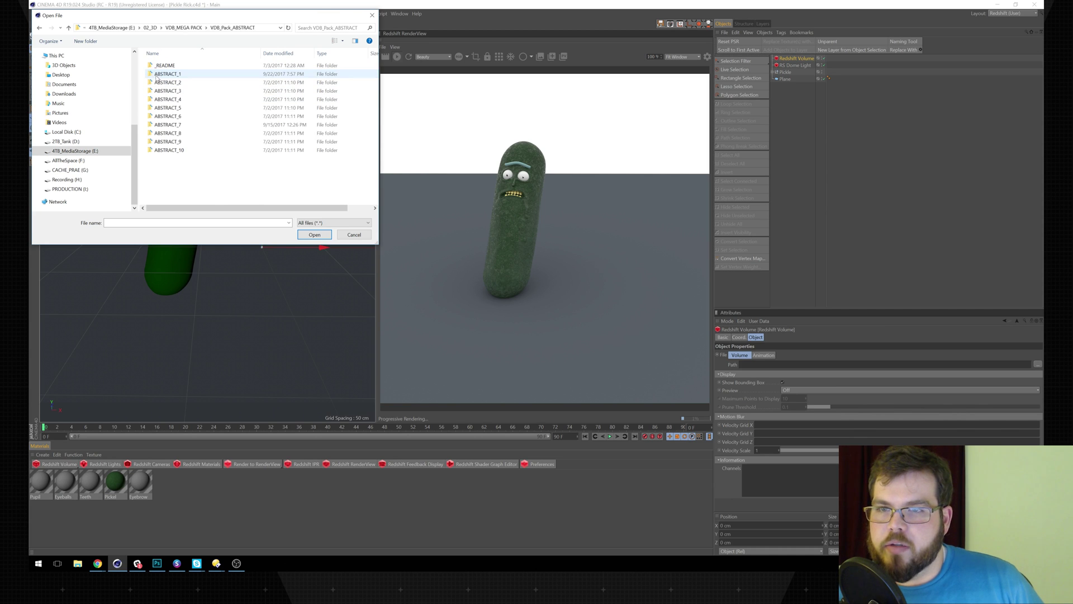
pyautogui.doubleClick(167, 133)
pyautogui.click(213, 81)
pyautogui.click(315, 235)
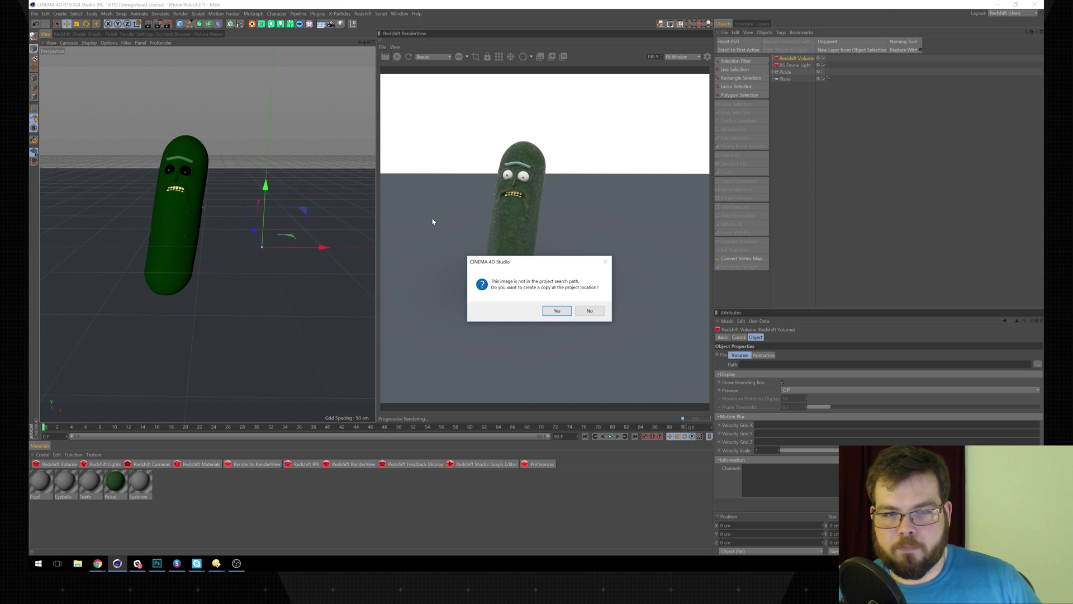
pyautogui.click(581, 309)
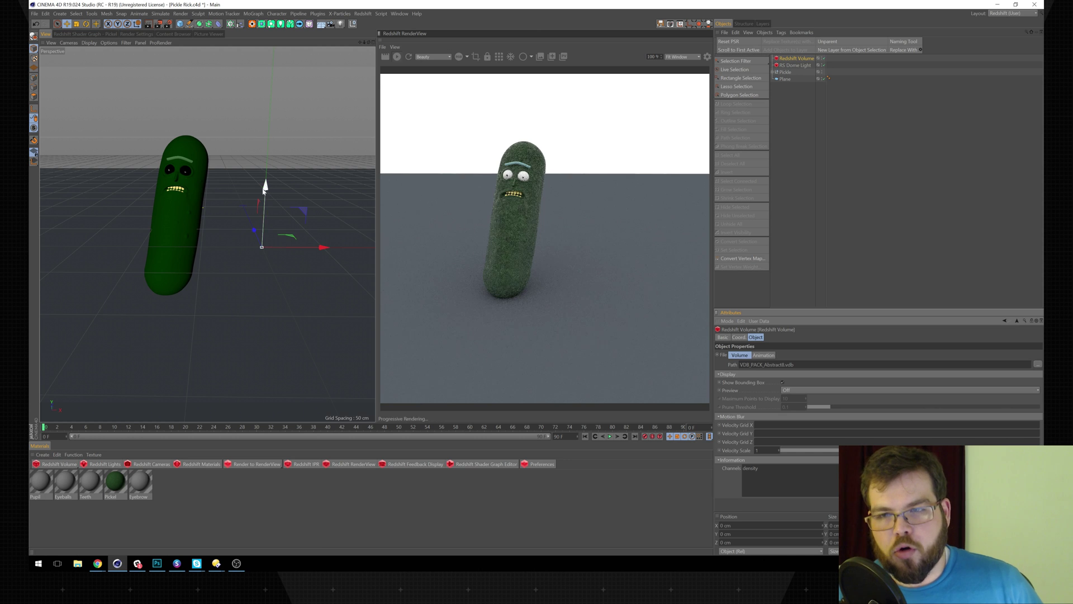
# - Move the Redshift Volume closer to the pickle, to about X -27 cm and Y 6 cm
pyautogui.moveTo(319, 248); pyautogui.dragTo(283, 251)
pyautogui.moveTo(232, 189); pyautogui.dragTo(231, 182)
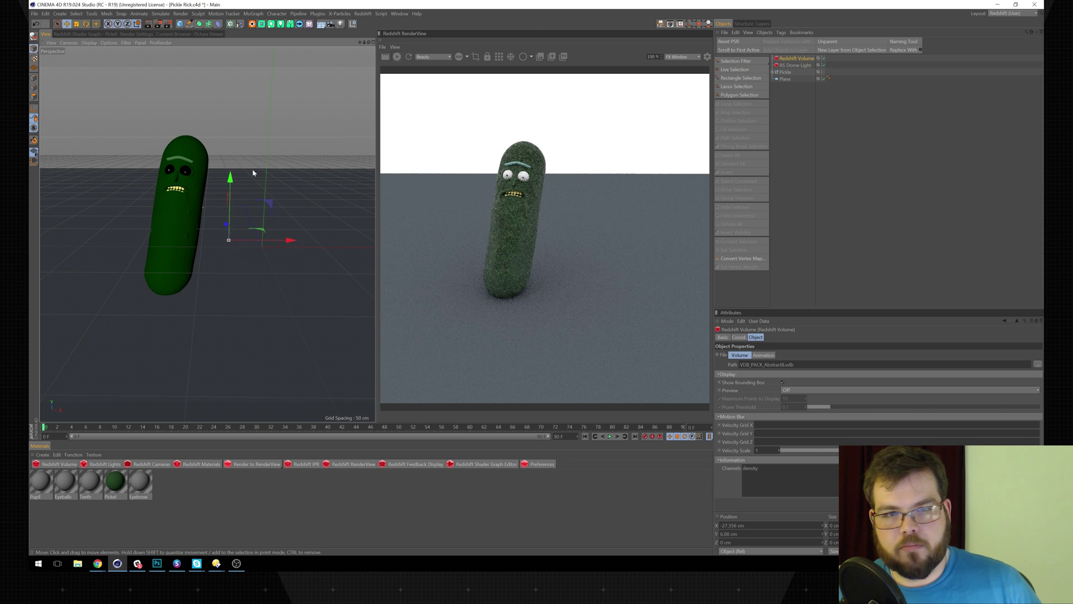
# - Set the Redshift Volume's scale to 20 on the X, Y and Z axes
pyautogui.click(739, 337)
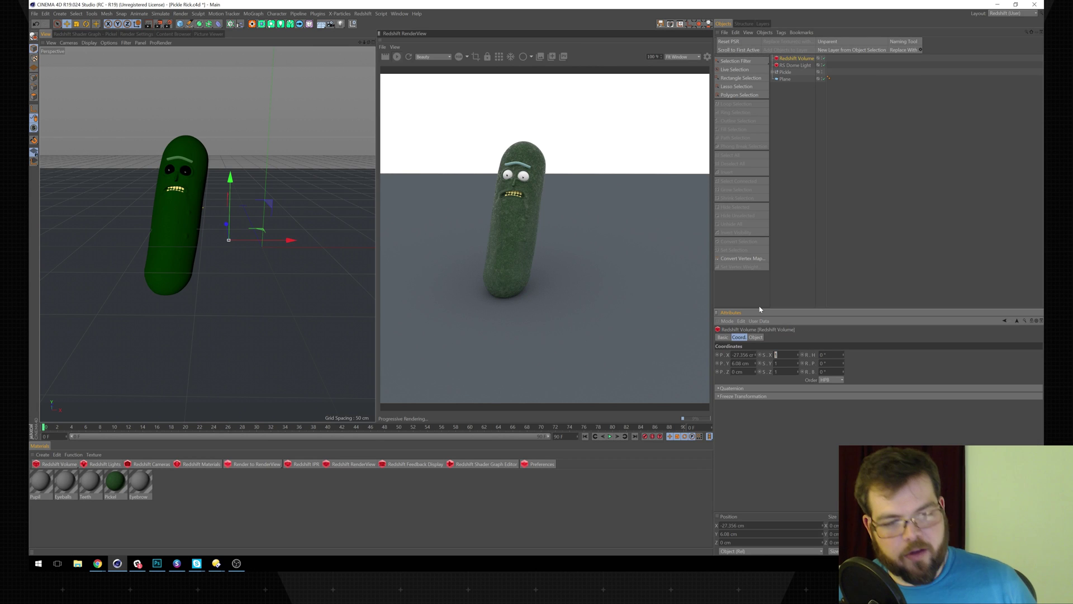
pyautogui.press('Tab')
pyautogui.write('20')
pyautogui.press('Tab')
pyautogui.write('20')
pyautogui.press('Return')
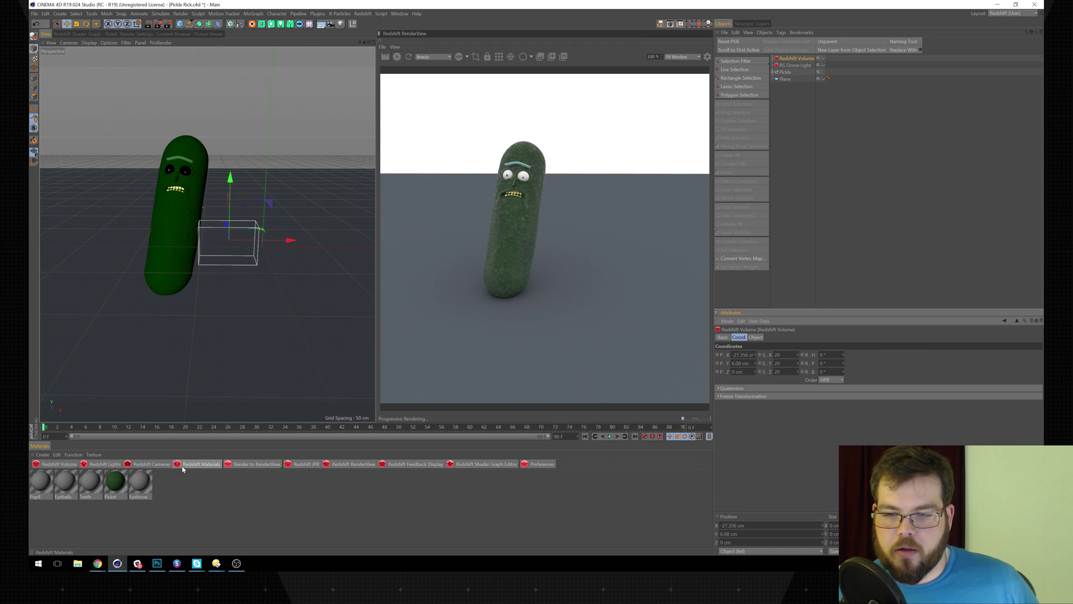
# - Create a Redshift Volume material and apply it to the Redshift Volume object
pyautogui.click(214, 466)
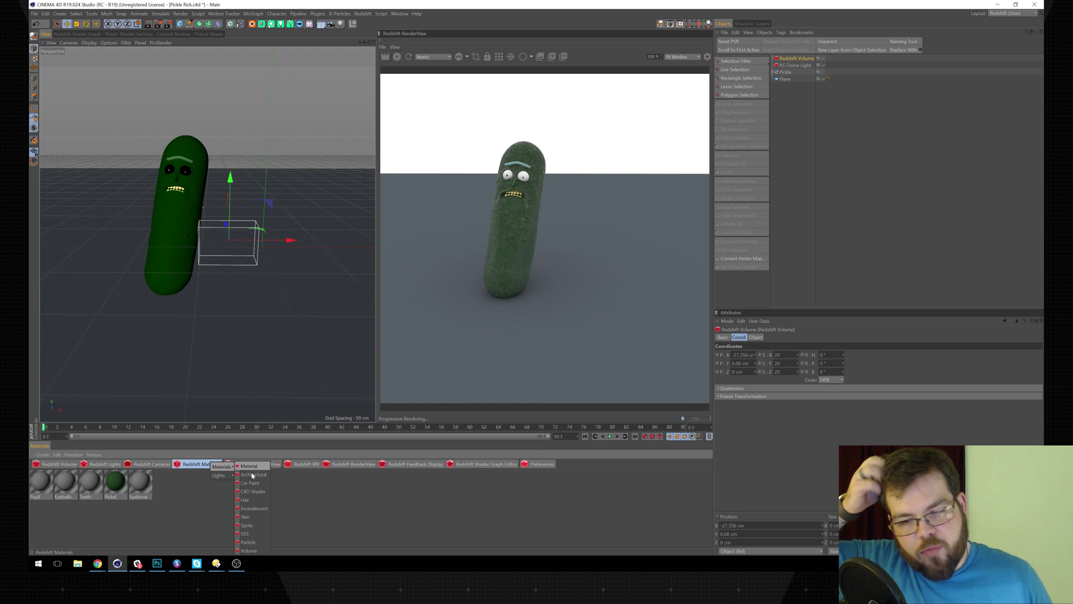
pyautogui.click(248, 551)
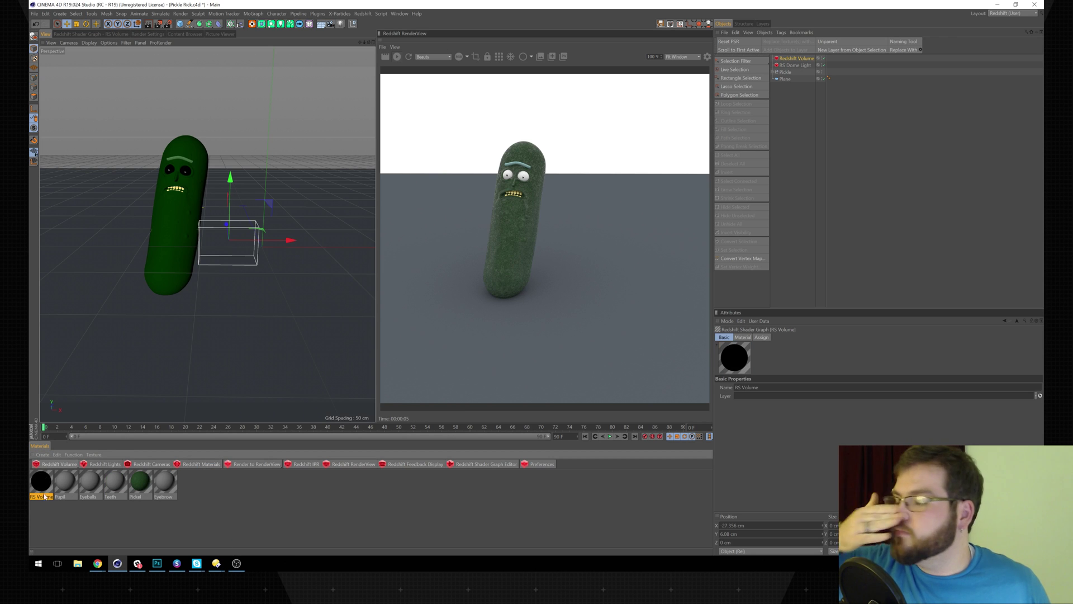
pyautogui.moveTo(47, 488); pyautogui.dragTo(78, 479)
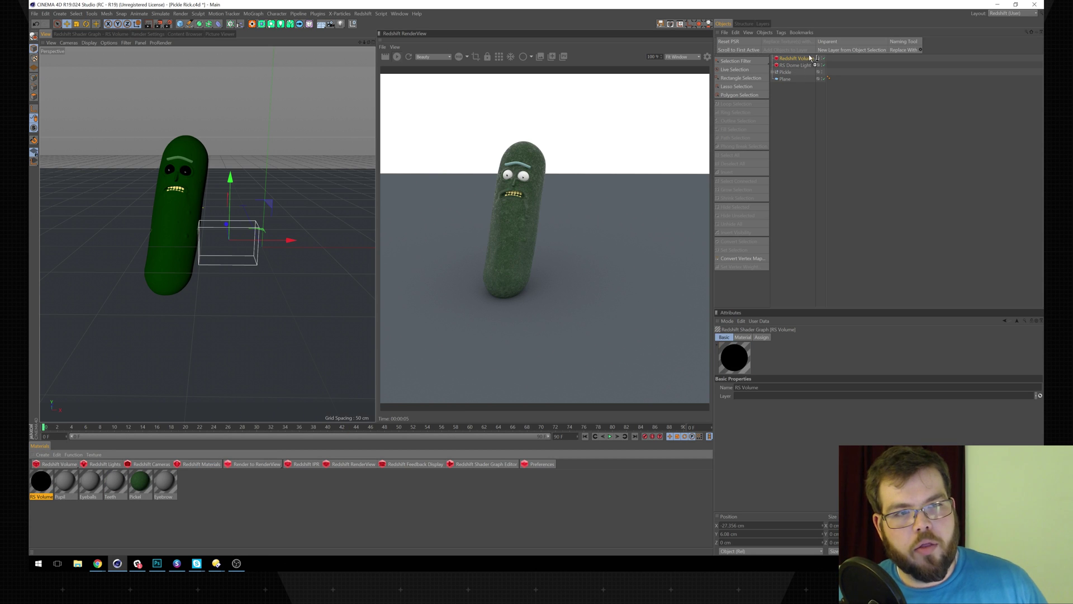
pyautogui.moveTo(812, 59); pyautogui.dragTo(813, 60)
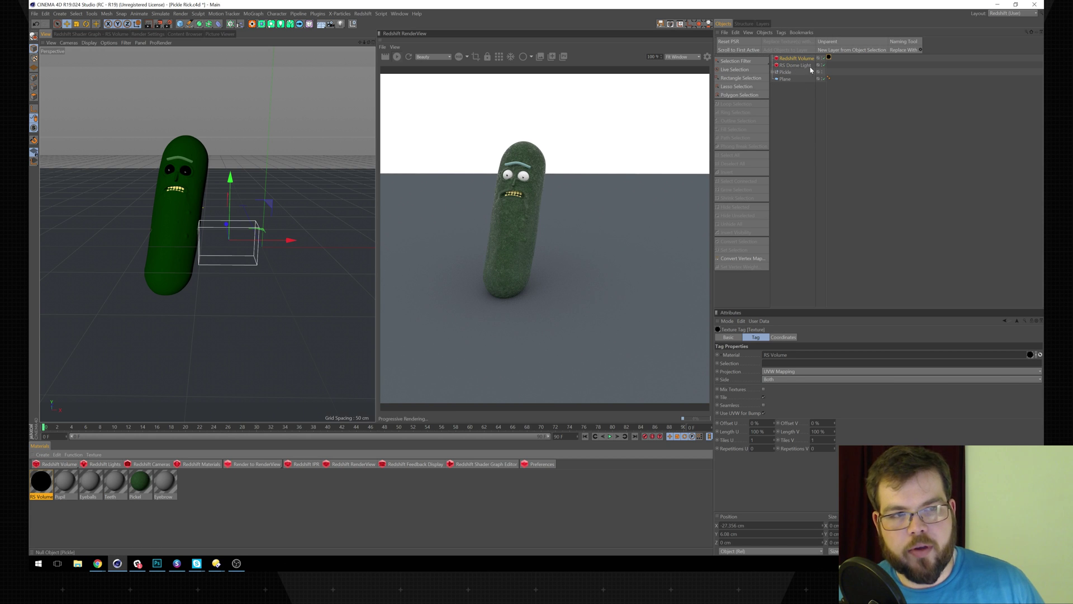
# - Set the RS Dome Light's volume contribution scale to 0.05
pyautogui.click(806, 66)
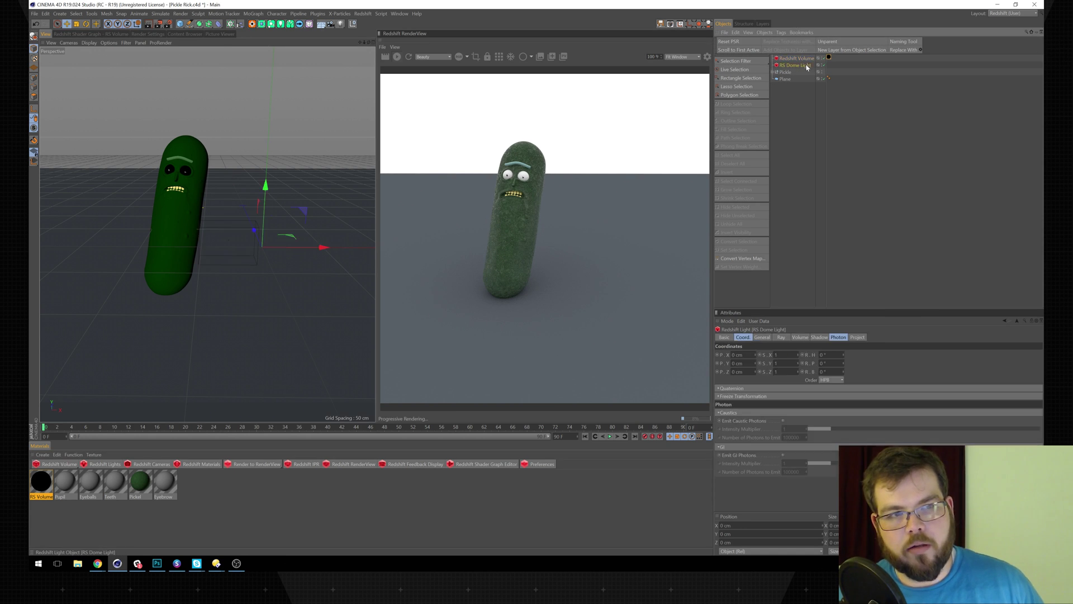
pyautogui.click(807, 337)
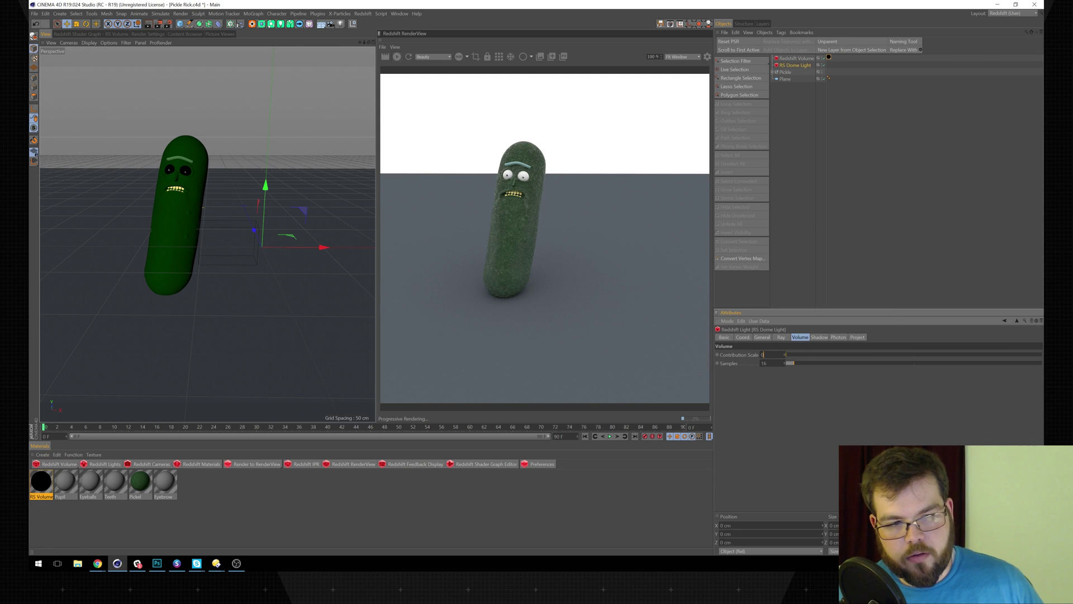
pyautogui.moveTo(773, 355); pyautogui.dragTo(739, 337)
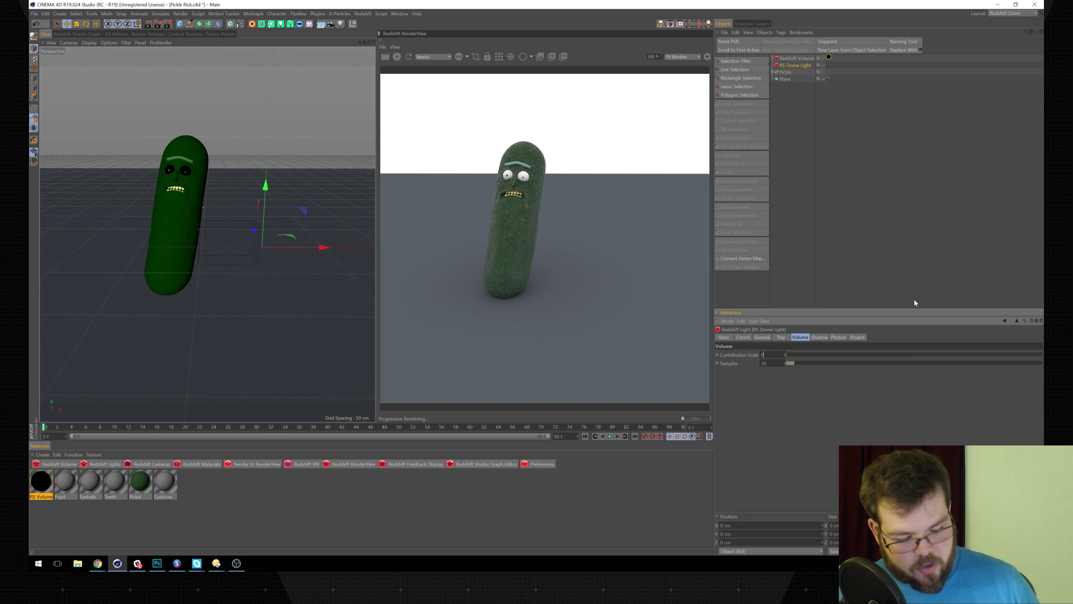
pyautogui.press('Return')
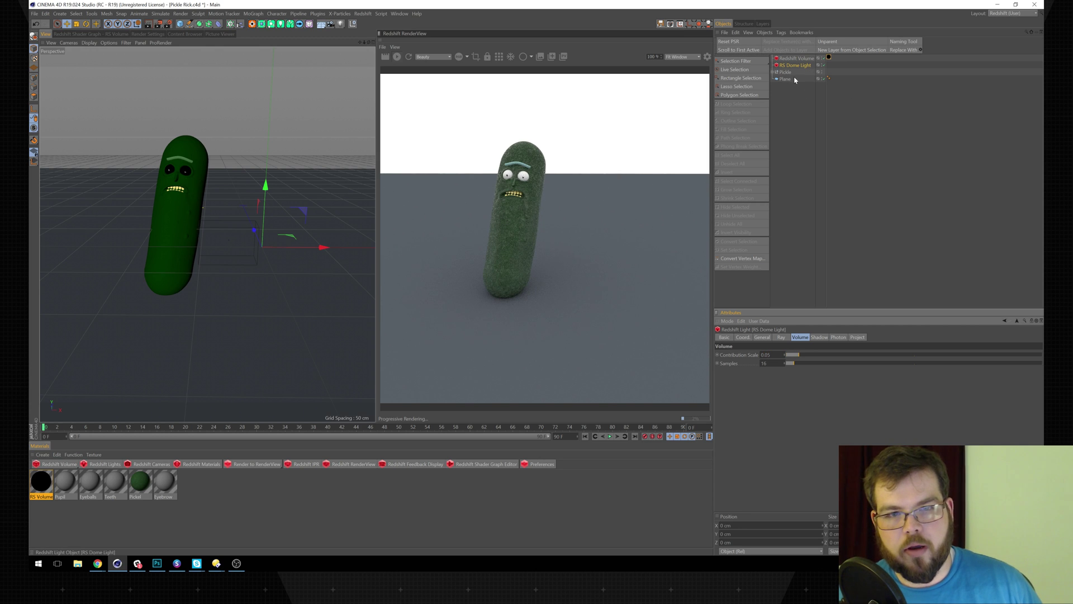
# - Use the volume object's density channel as the scatter channel of the RS Volume material
pyautogui.click(799, 58)
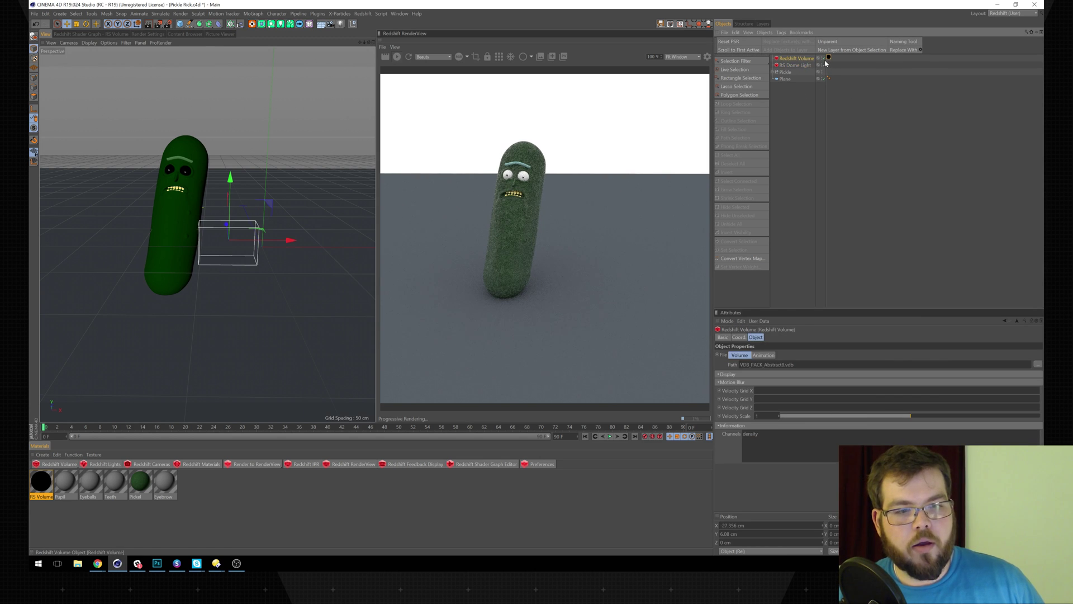
pyautogui.doubleClick(750, 434)
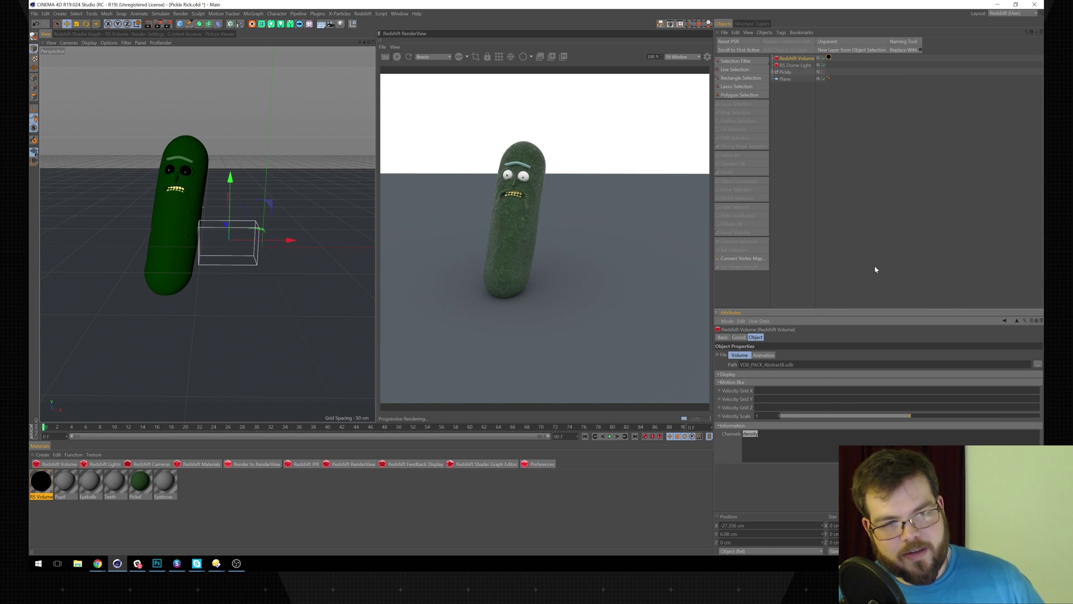
pyautogui.doubleClick(41, 482)
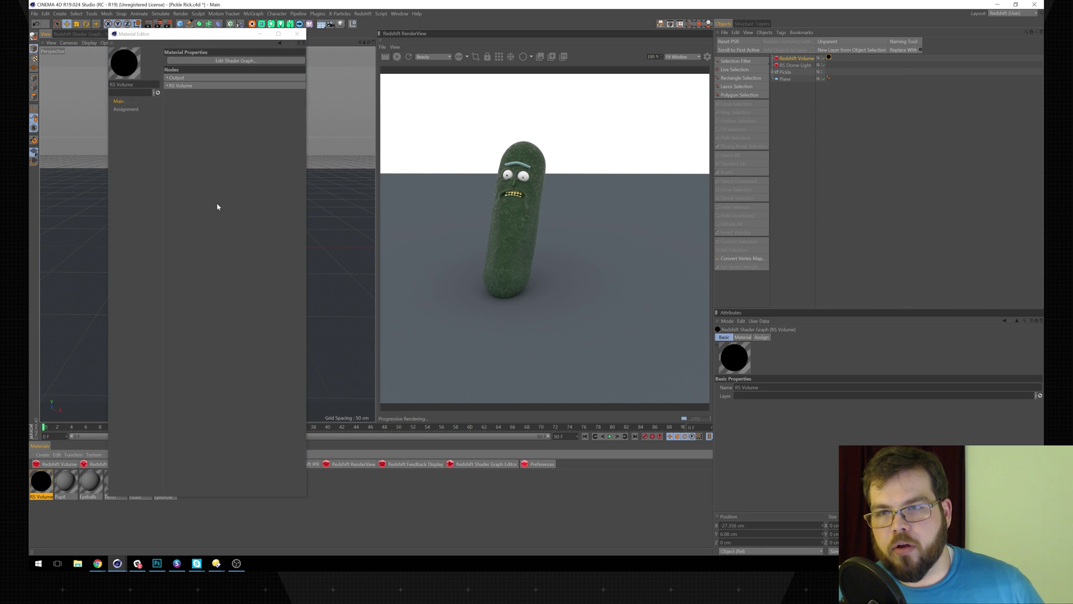
pyautogui.click(168, 85)
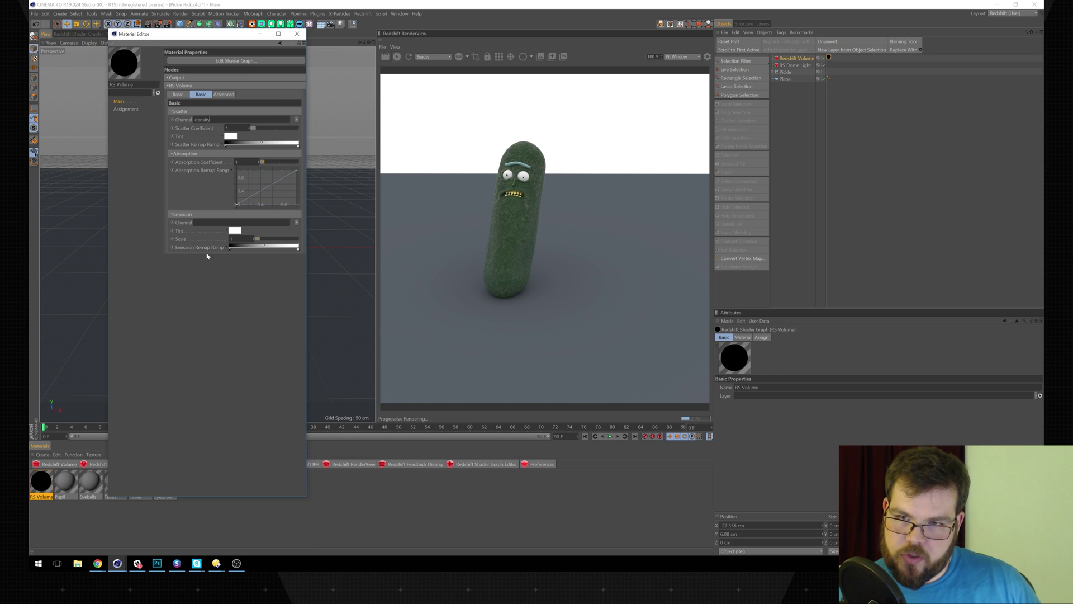
pyautogui.press('Return')
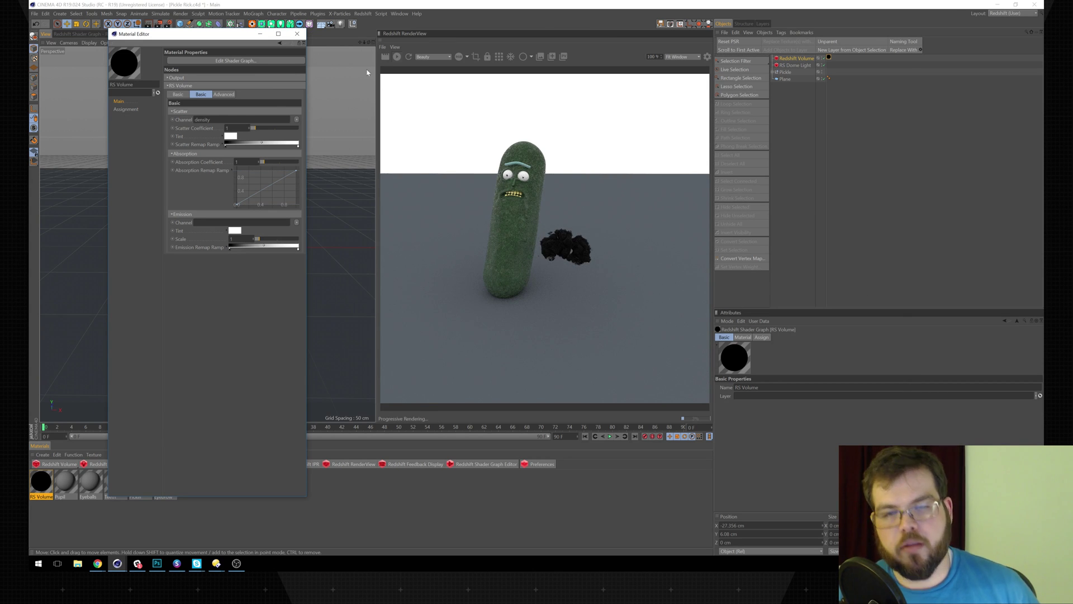
pyautogui.click(297, 34)
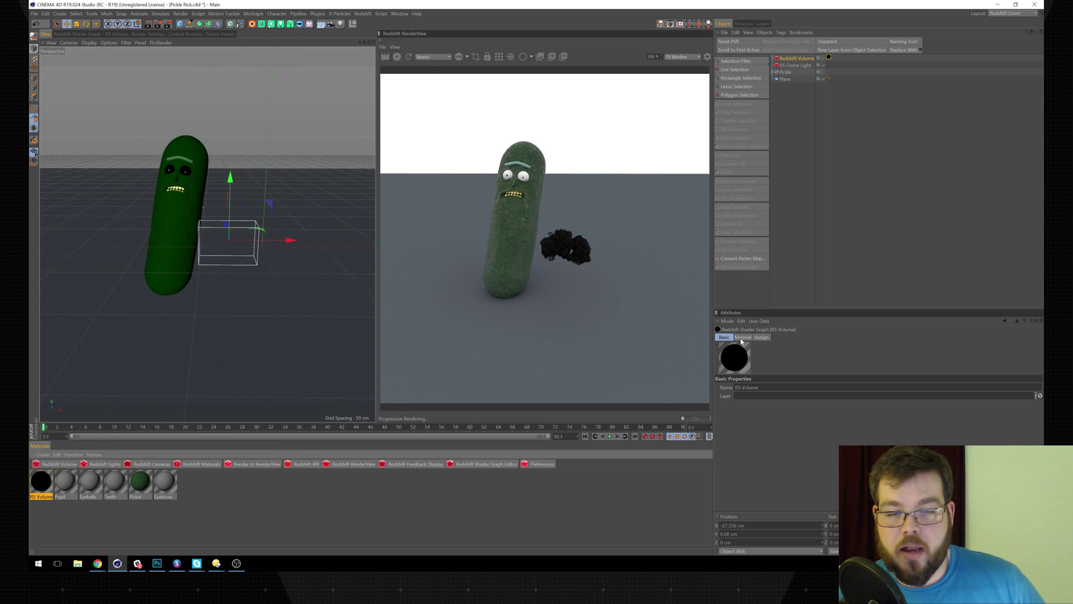
# - Enlarge the Redshift Volume to a scale of 50 on the X, Y and Z axes
pyautogui.click(743, 337)
pyautogui.click(864, 107)
pyautogui.click(798, 58)
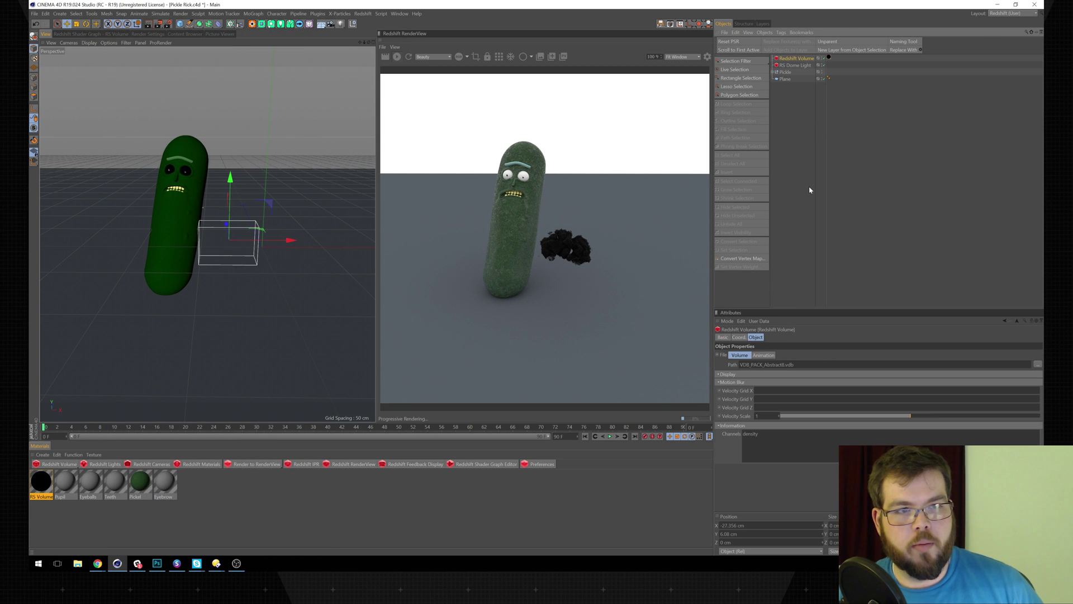
pyautogui.click(739, 337)
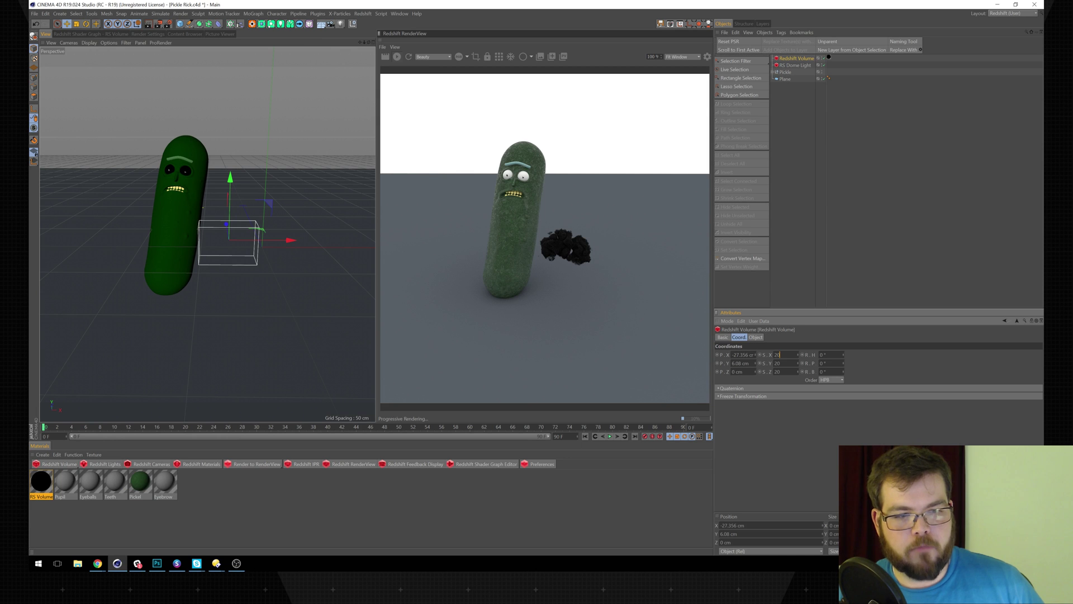
pyautogui.write('50')
pyautogui.press('Tab')
pyautogui.write('50')
pyautogui.press('Tab')
pyautogui.write('50')
pyautogui.press('Return')
# - Move the Redshift Volume onto the top of the pickle's head, to about X -65 cm, Y 110 cm and Z 111 cm
pyautogui.click(227, 182)
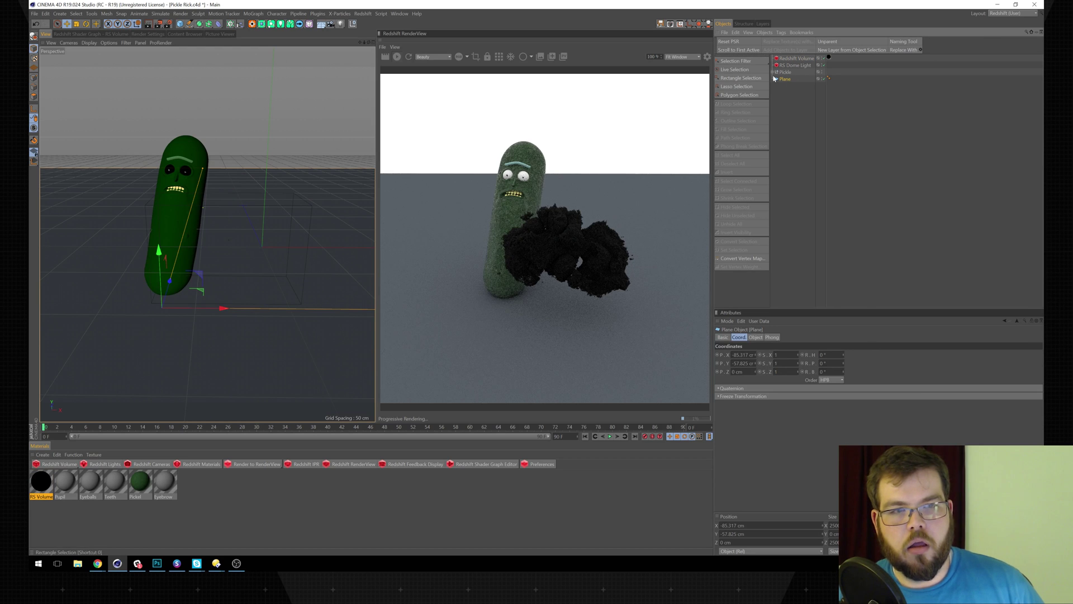
pyautogui.click(791, 66)
pyautogui.moveTo(318, 247); pyautogui.dragTo(269, 247)
pyautogui.click(797, 58)
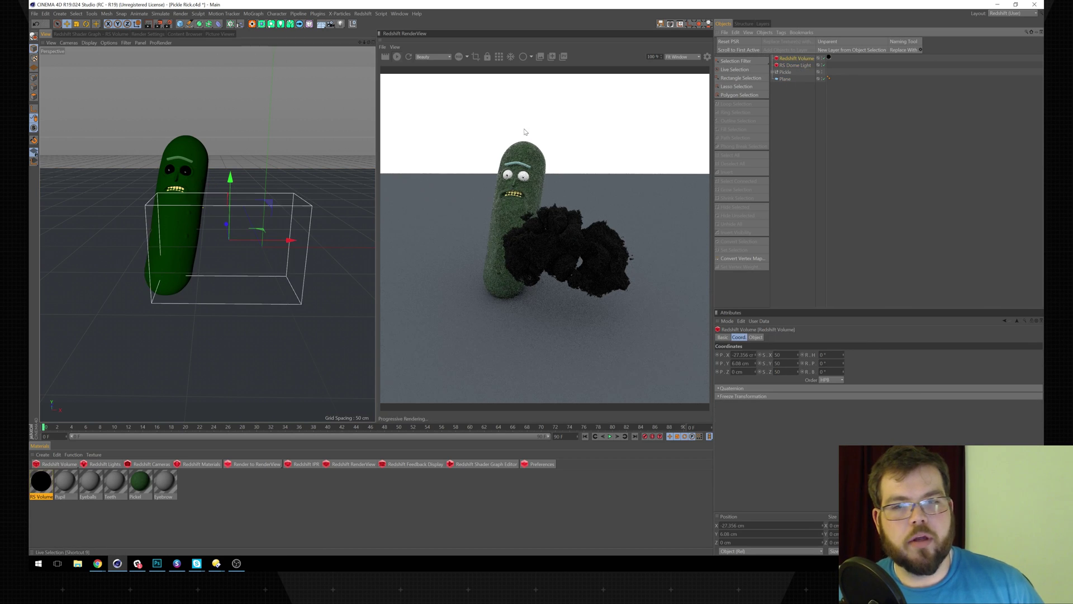
pyautogui.moveTo(292, 242); pyautogui.dragTo(245, 242)
pyautogui.moveTo(181, 176); pyautogui.dragTo(196, 53)
pyautogui.moveTo(218, 162)
pyautogui.keyDown('alt'); pyautogui.mouseDown()
pyautogui.moveTo(172, 177)
pyautogui.moveTo(210, 146)
pyautogui.moveTo(373, 137)
pyautogui.moveTo(217, 162)
pyautogui.mouseUp(); pyautogui.keyUp('alt')
pyautogui.moveTo(295, 137); pyautogui.dragTo(324, 138)
pyautogui.moveTo(263, 74); pyautogui.dragTo(264, 45)
pyautogui.keyDown('alt'); pyautogui.moveTo(263, 151); pyautogui.dragTo(280, 177); pyautogui.keyUp('alt')
pyautogui.keyDown('alt'); pyautogui.moveTo(281, 177); pyautogui.dragTo(244, 177, button='right'); pyautogui.keyUp('alt')
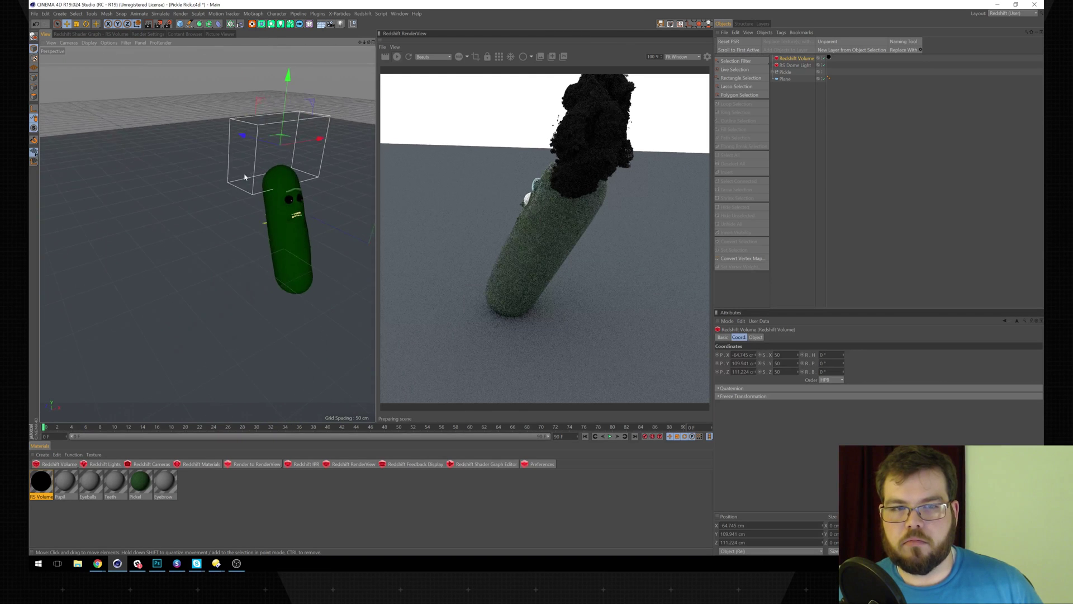
pyautogui.keyDown('alt'); pyautogui.moveTo(241, 177); pyautogui.dragTo(157, 197, button='middle'); pyautogui.keyUp('alt')
pyautogui.keyDown('alt'); pyautogui.moveTo(157, 197); pyautogui.dragTo(142, 182); pyautogui.keyUp('alt')
pyautogui.keyDown('alt'); pyautogui.moveTo(142, 182); pyautogui.dragTo(196, 199, button='right'); pyautogui.keyUp('alt')
pyautogui.keyDown('alt'); pyautogui.moveTo(196, 199); pyautogui.dragTo(164, 202, button='middle'); pyautogui.keyUp('alt')
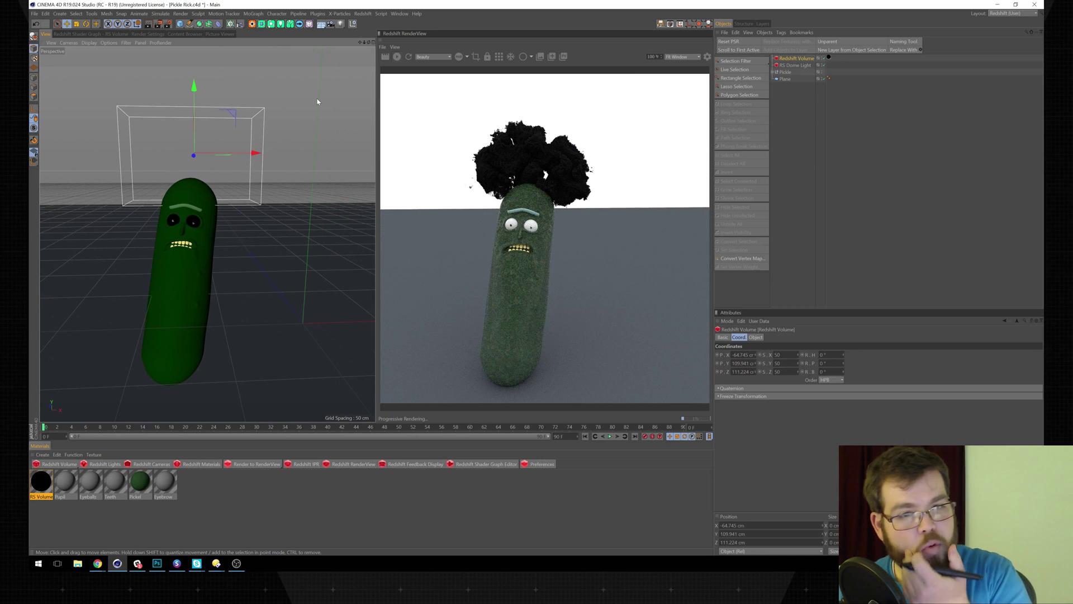
# - Switch the scene's renderer to Redshift and remove the Octane Renderer entry from the render settings
pyautogui.click(92, 34)
pyautogui.click(162, 34)
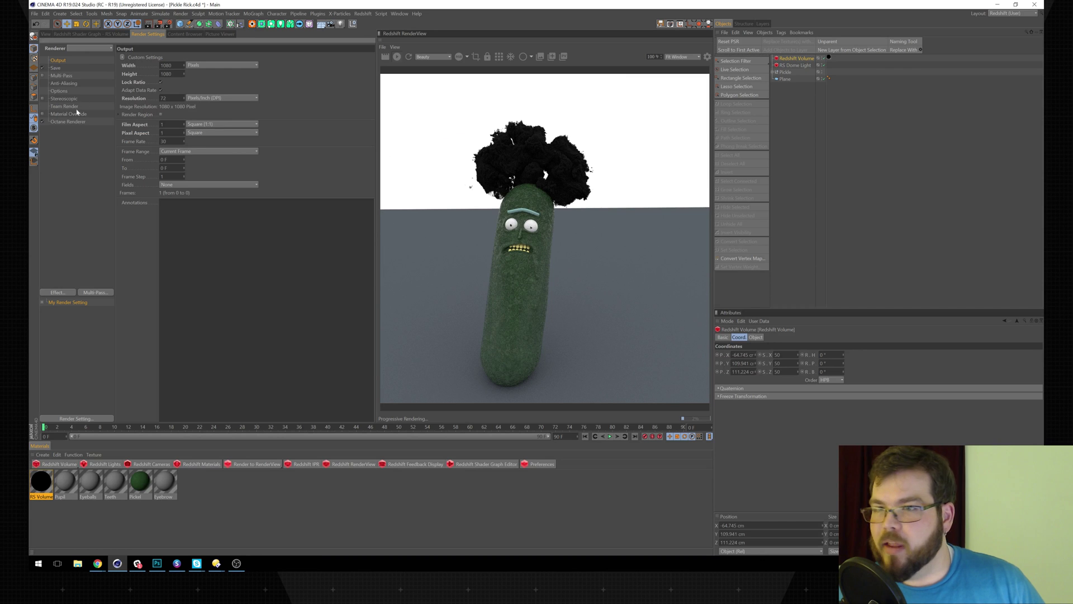
pyautogui.click(89, 48)
pyautogui.click(89, 99)
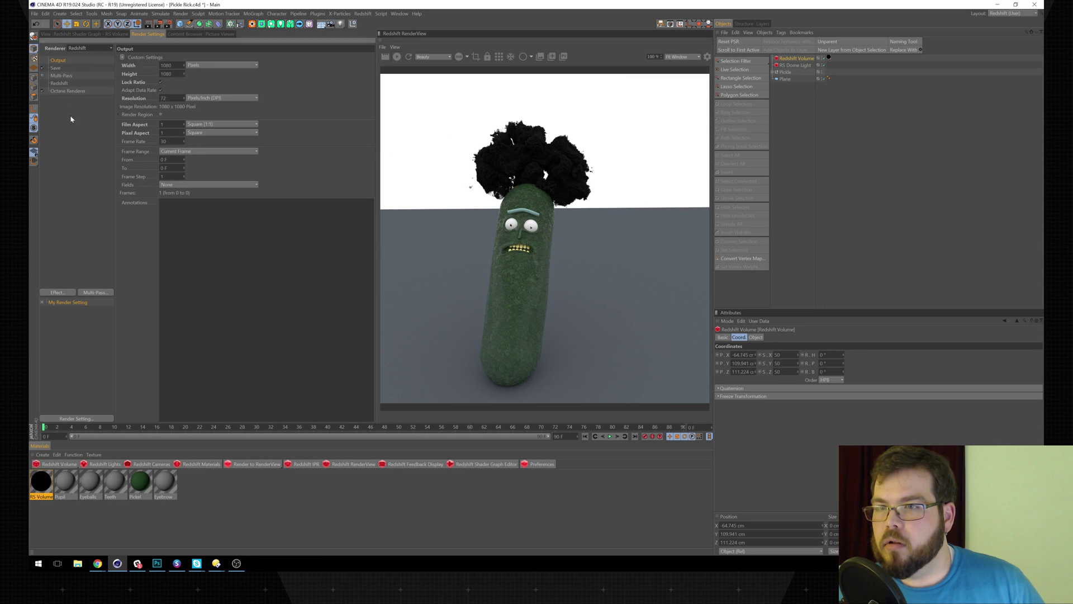
pyautogui.click(64, 92)
pyautogui.press('Delete')
# - Set Redshift's progressive rendering passes to 128 and edit the maximum samples of the unified sampling
pyautogui.click(84, 84)
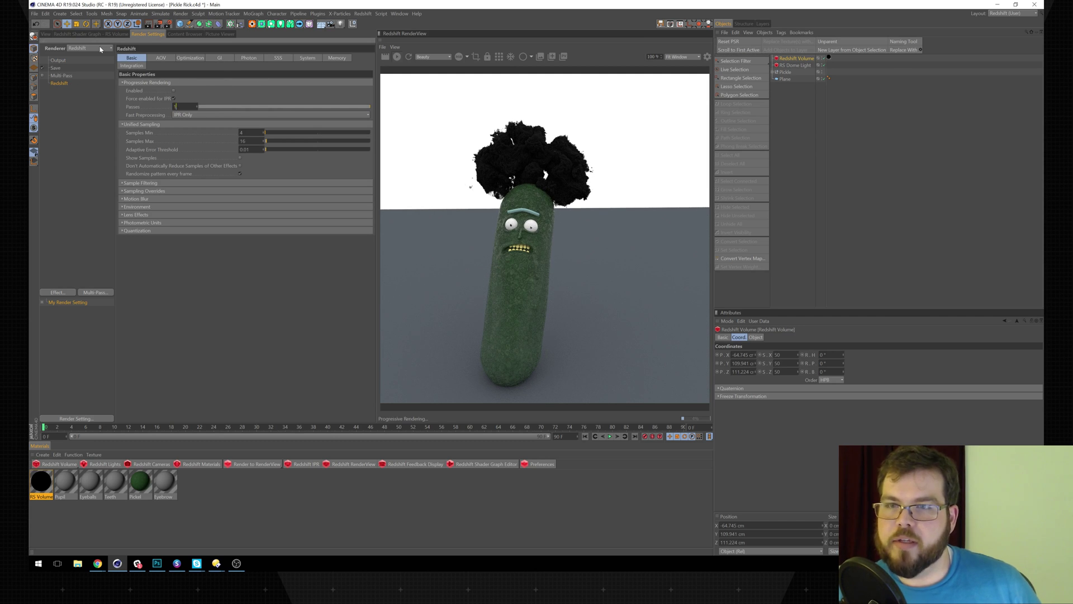
pyautogui.press('Return')
pyautogui.click(246, 141)
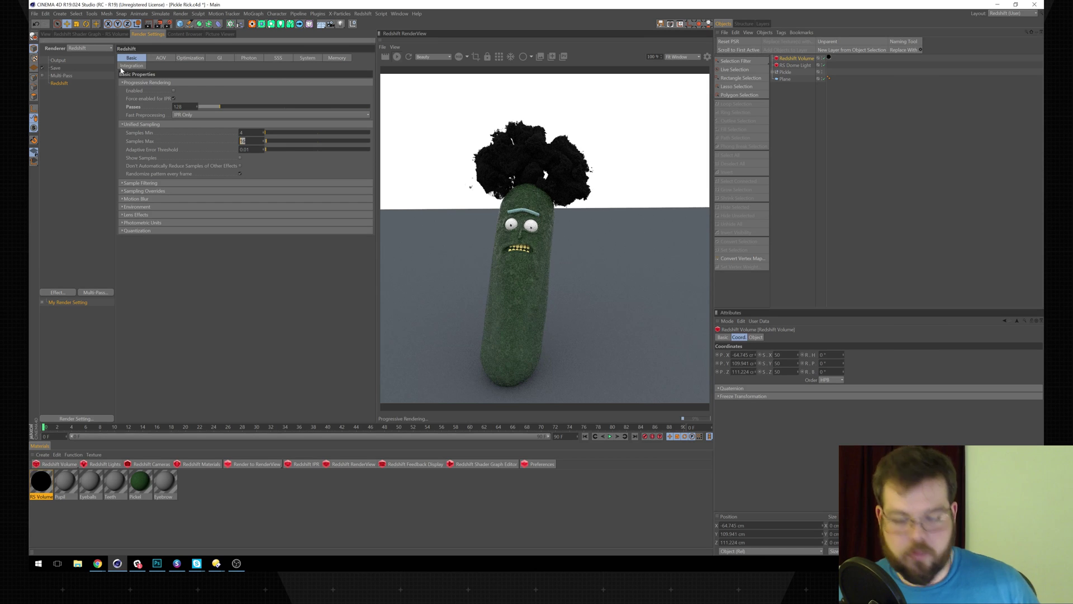
pyautogui.press('Return')
# - Set the primary GI engine to Brute Force and the secondary GI engine to Irradiance Point Cloud
pyautogui.click(219, 57)
pyautogui.click(213, 90)
pyautogui.click(209, 124)
pyautogui.click(215, 98)
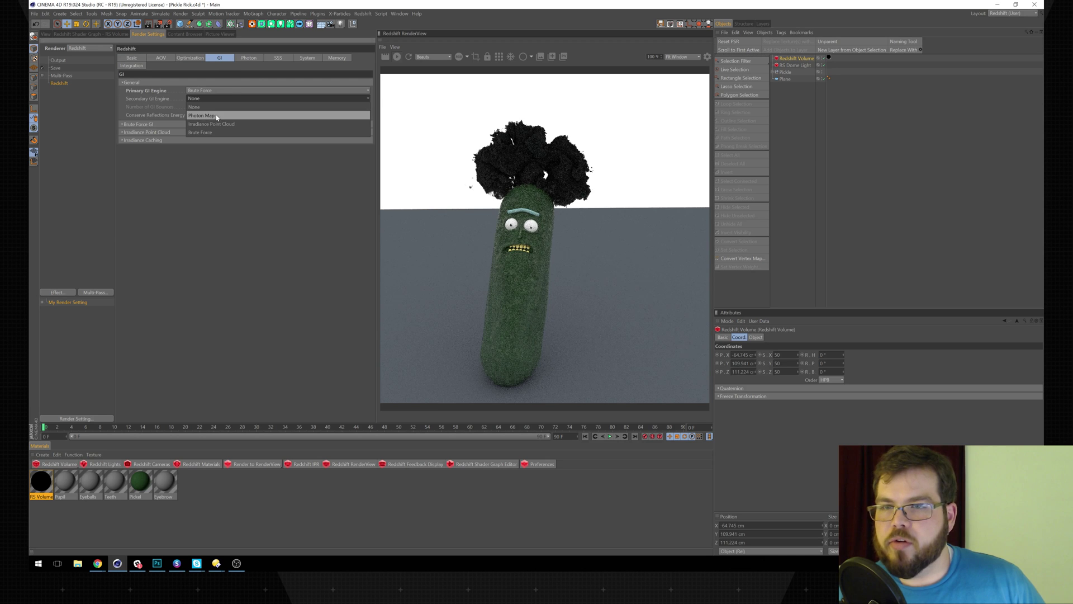
pyautogui.click(222, 124)
# - Set the Brute Force GI number of rays to 64 and expand the Irradiance Point Cloud settings
pyautogui.click(123, 124)
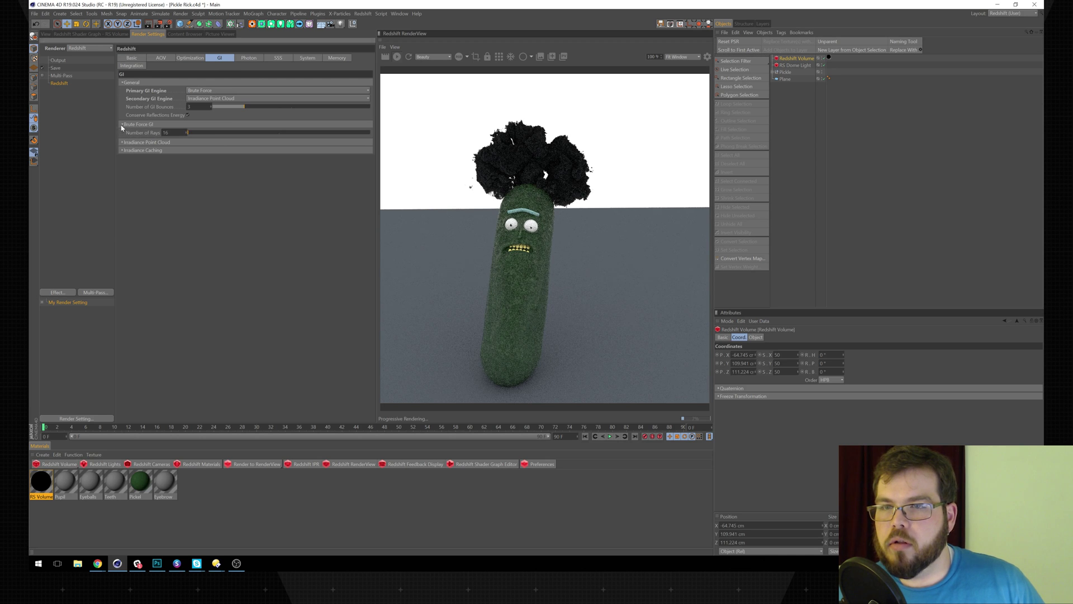
pyautogui.write('64')
pyautogui.press('Return')
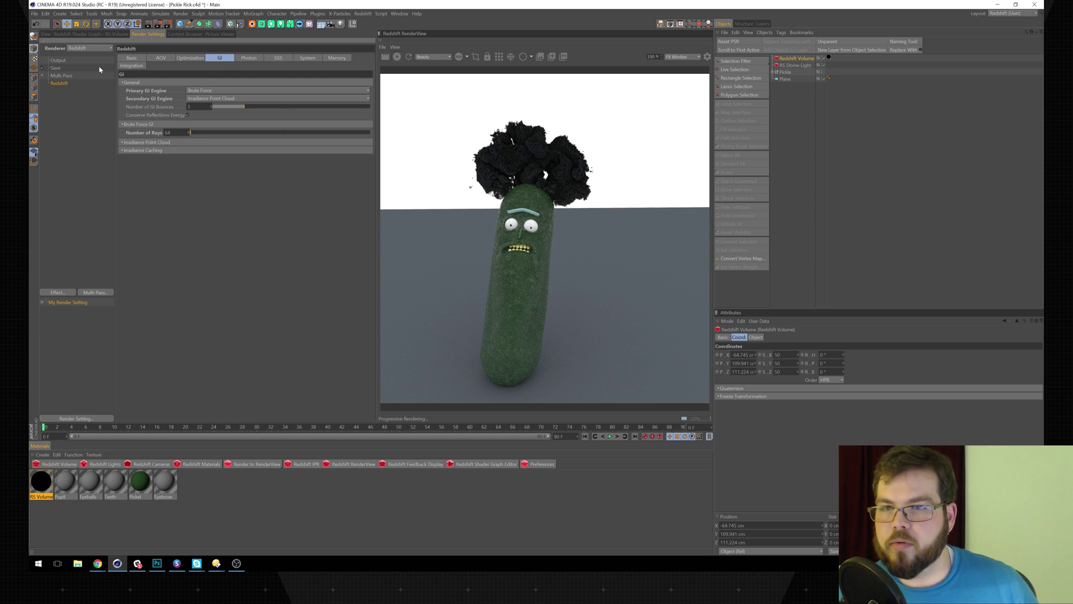
pyautogui.click(147, 142)
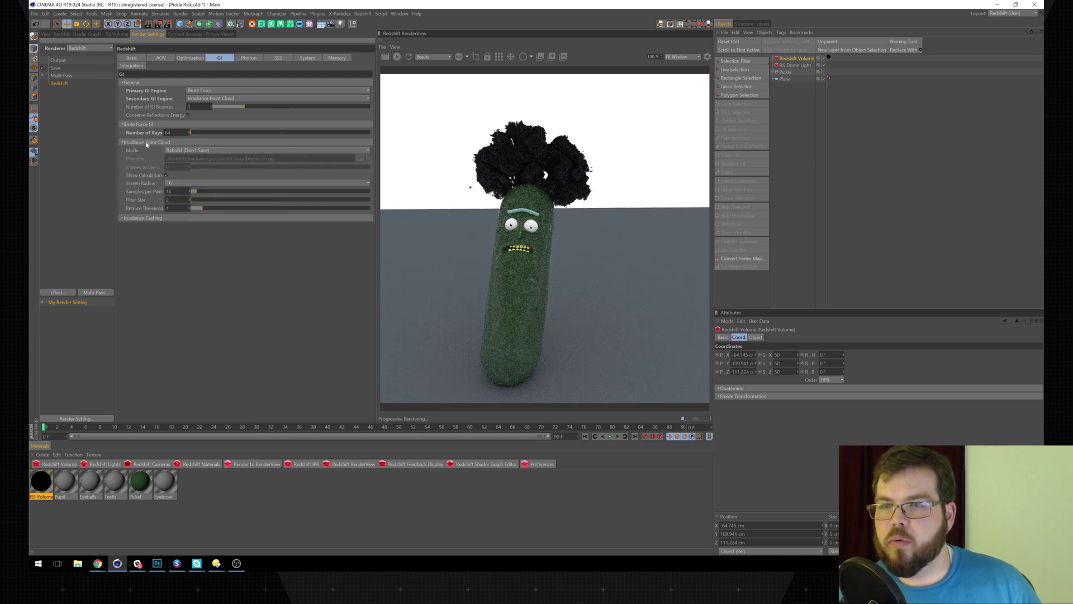
# - Move the Redshift Volume along its depth axis to about Z 82 cm so it sits on the pickle's head
pyautogui.click(46, 34)
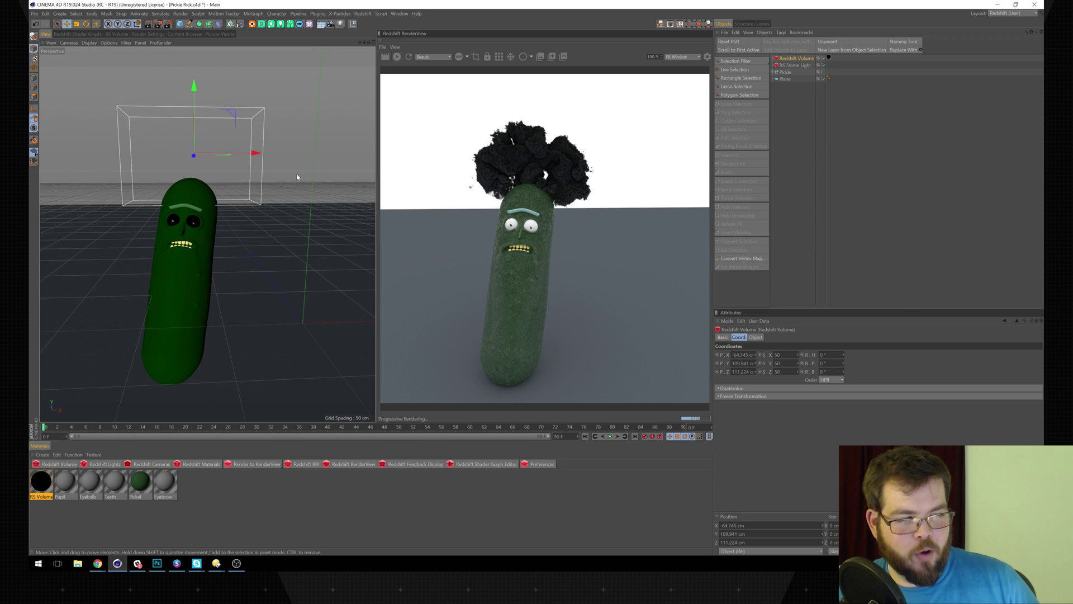
pyautogui.keyDown('alt'); pyautogui.moveTo(238, 151); pyautogui.dragTo(213, 180); pyautogui.keyUp('alt')
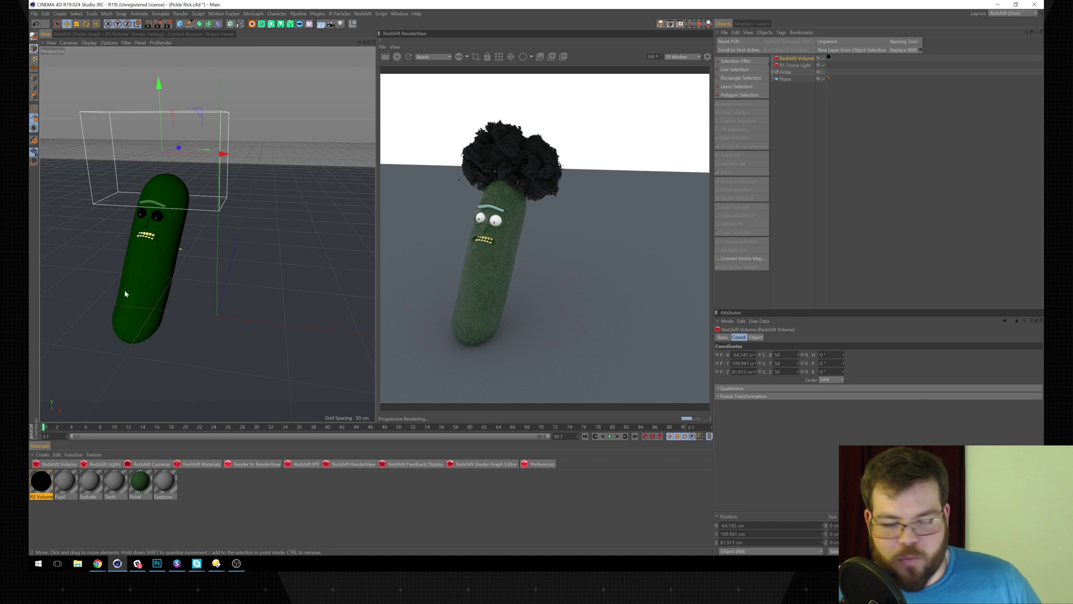
# - Set the RS Volume material's scatter coefficient to about 8.49 and its absorption coefficient to about 0.95
pyautogui.doubleClick(41, 480)
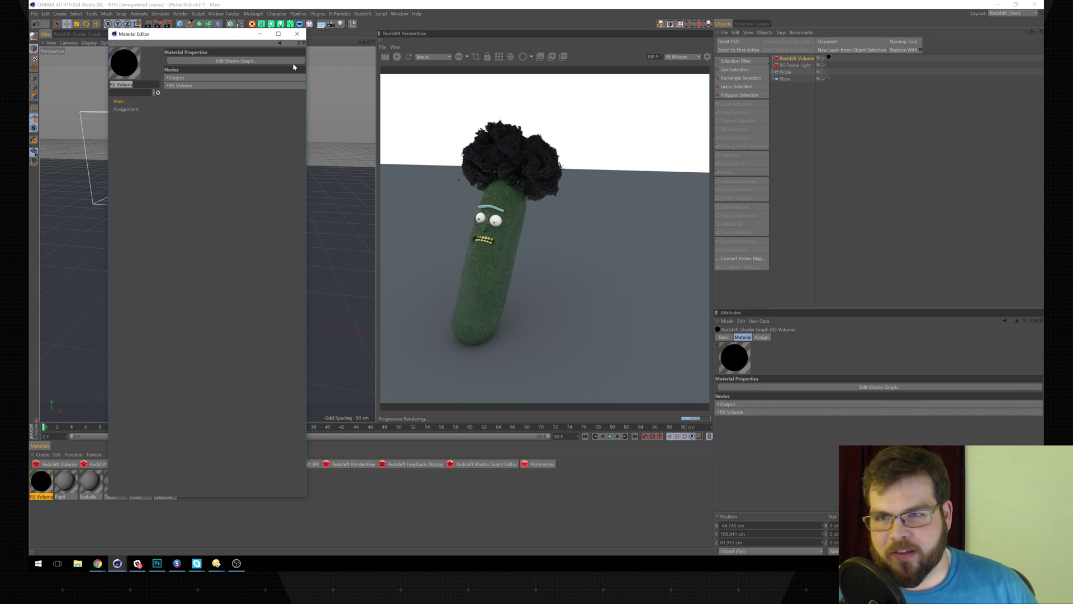
pyautogui.click(170, 87)
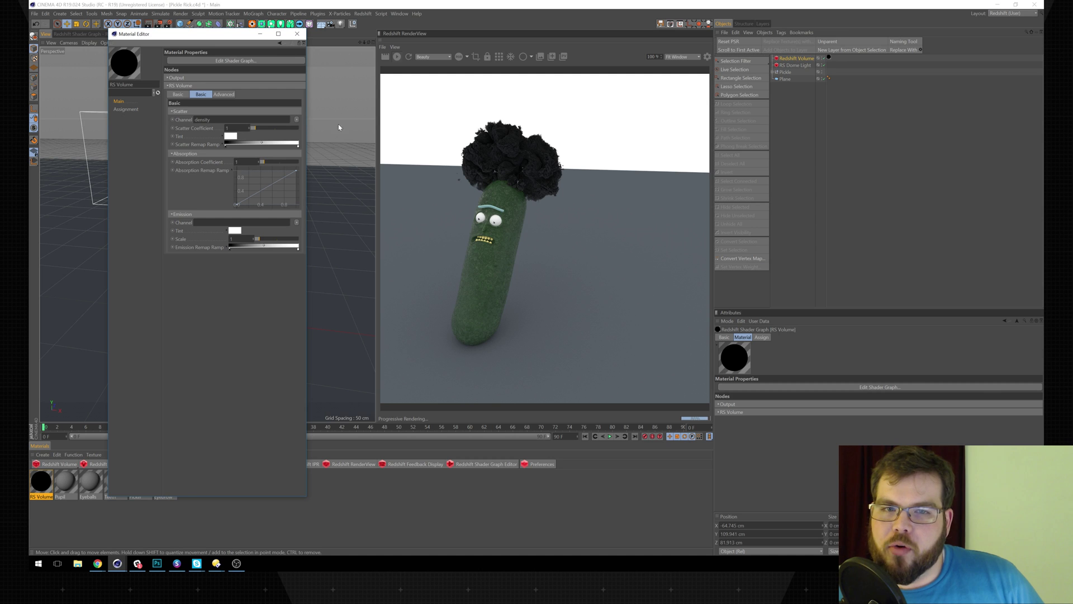
pyautogui.moveTo(307, 128); pyautogui.dragTo(311, 130)
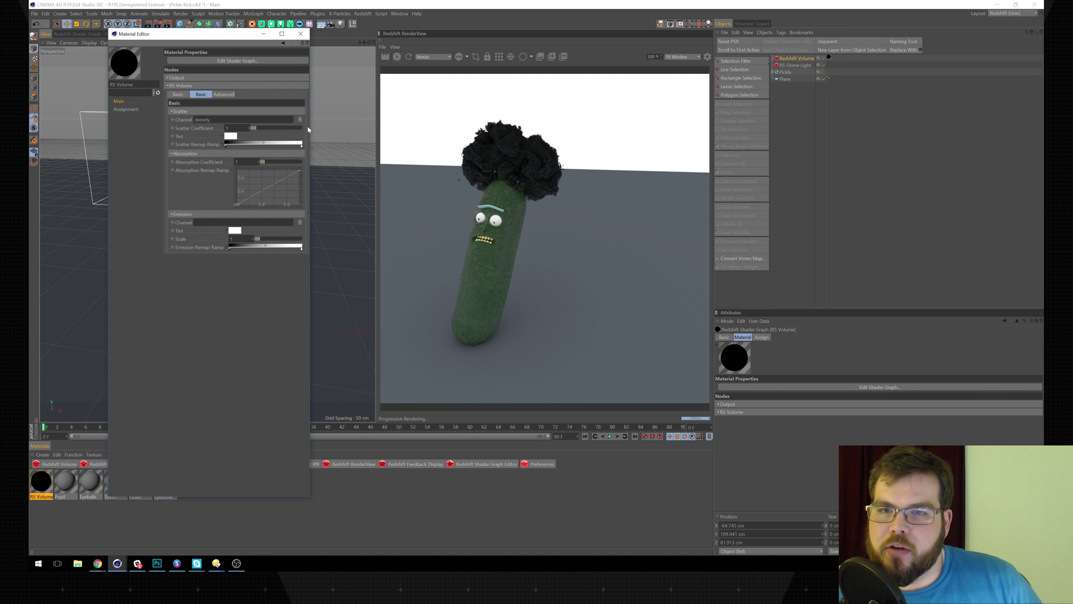
pyautogui.moveTo(313, 125); pyautogui.dragTo(376, 126)
pyautogui.moveTo(285, 131); pyautogui.dragTo(332, 130)
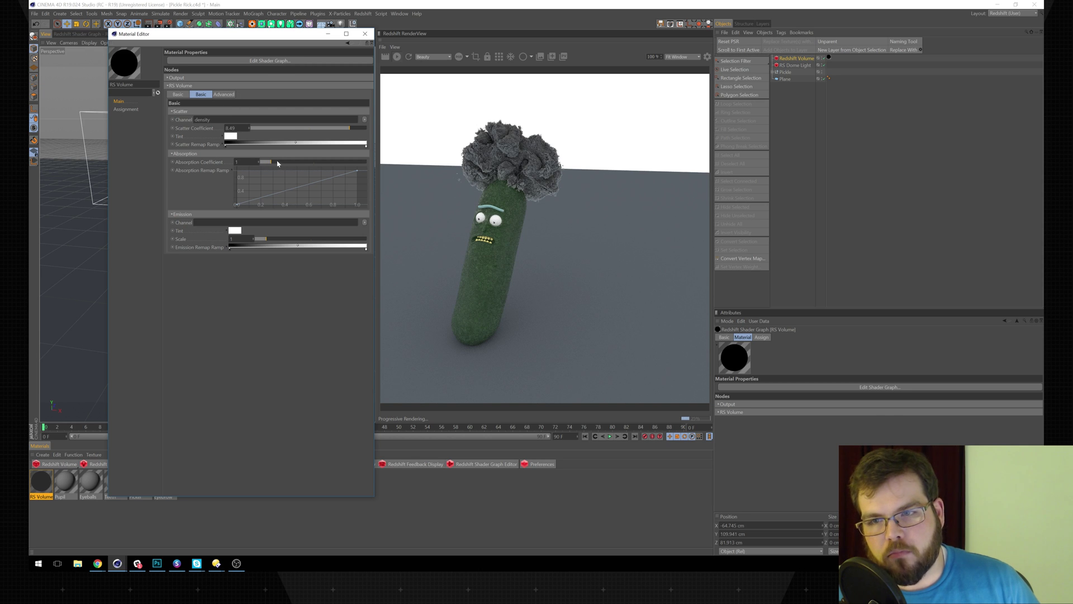
pyautogui.moveTo(285, 164)
pyautogui.mouseDown()
pyautogui.moveTo(327, 163)
pyautogui.moveTo(265, 164)
pyautogui.mouseUp()
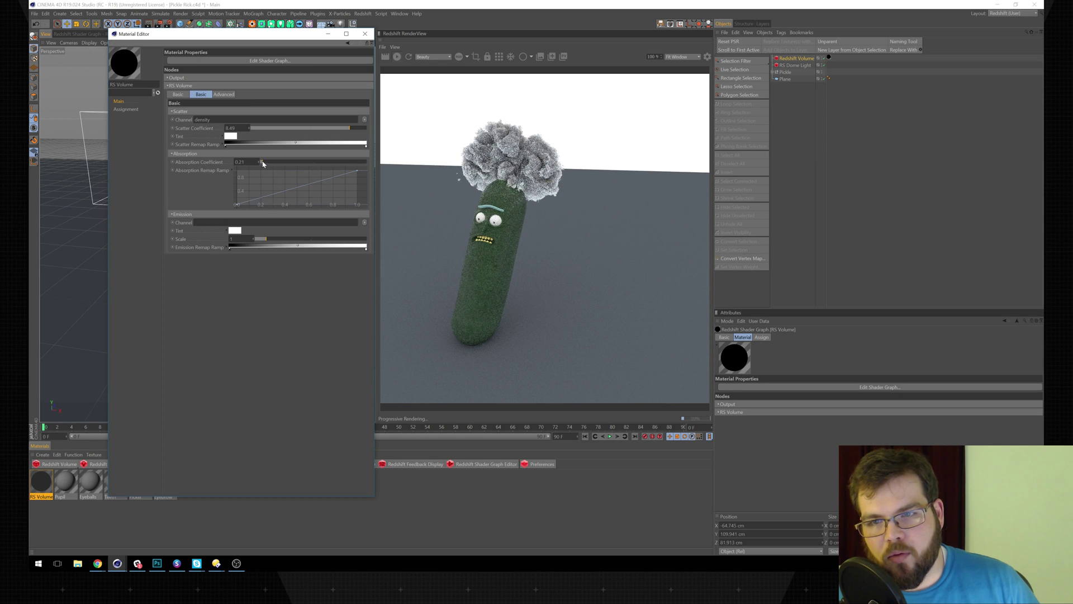
pyautogui.moveTo(263, 163); pyautogui.dragTo(272, 164)
# - In the RS Volume's advanced settings, set density remap Old Max to about 1.34, New Max to about 0.17 and shadow density scale to about 0.234
pyautogui.click(224, 95)
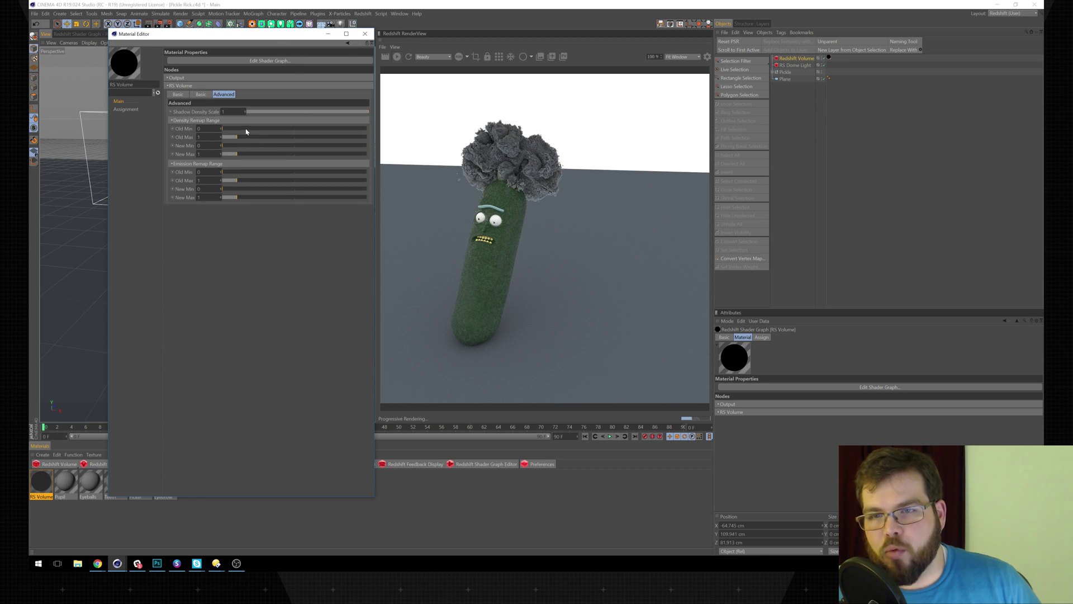
pyautogui.moveTo(249, 141); pyautogui.dragTo(318, 139)
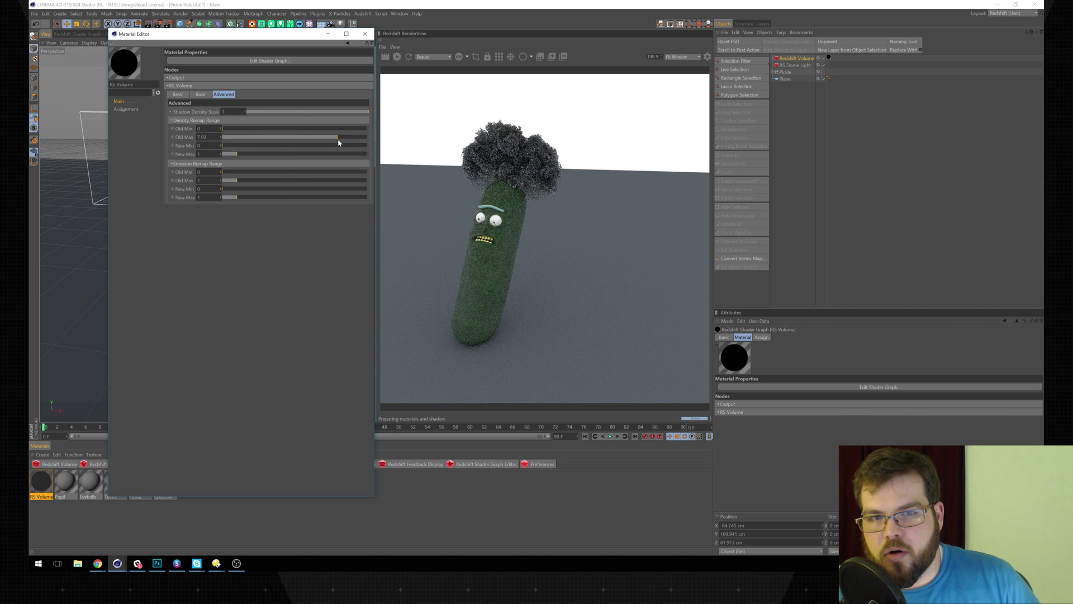
pyautogui.moveTo(361, 139); pyautogui.dragTo(364, 139)
pyautogui.moveTo(237, 154)
pyautogui.mouseDown()
pyautogui.moveTo(276, 155)
pyautogui.moveTo(241, 156)
pyautogui.mouseUp()
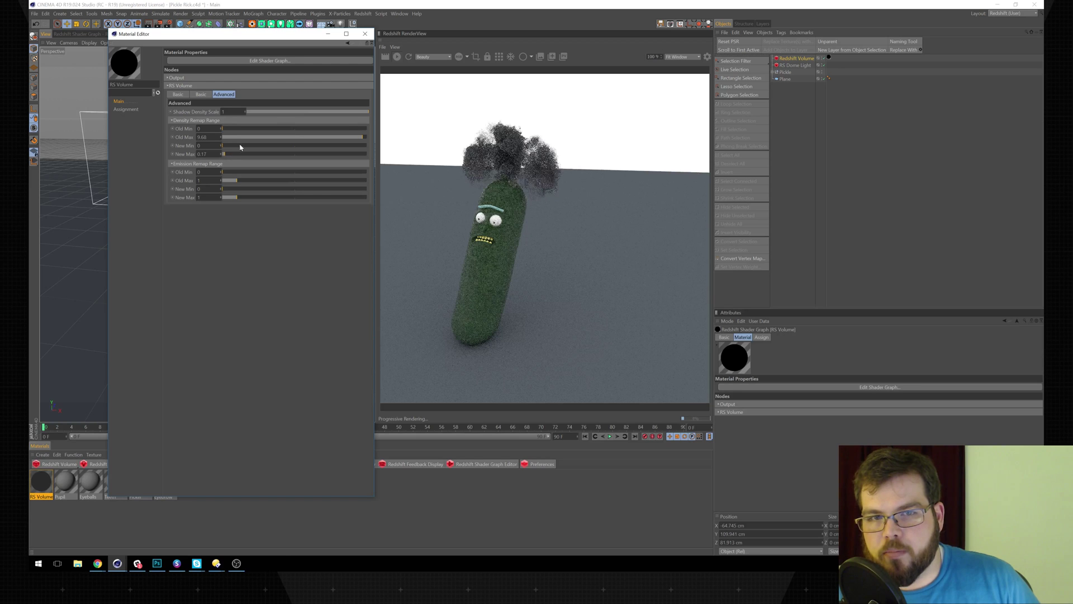
pyautogui.moveTo(233, 137); pyautogui.dragTo(228, 137)
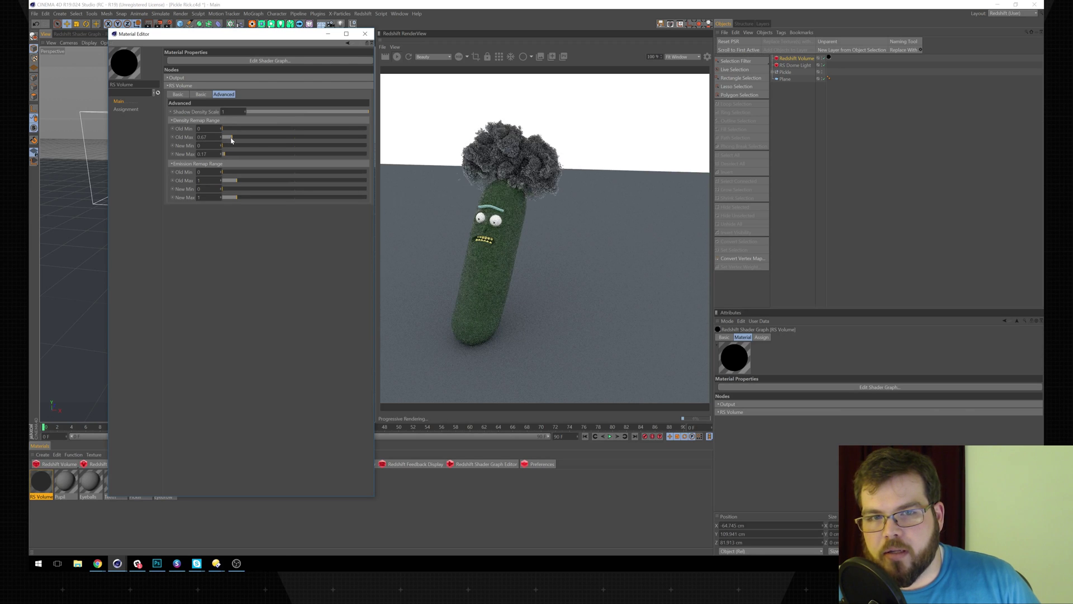
pyautogui.moveTo(226, 156); pyautogui.dragTo(225, 157)
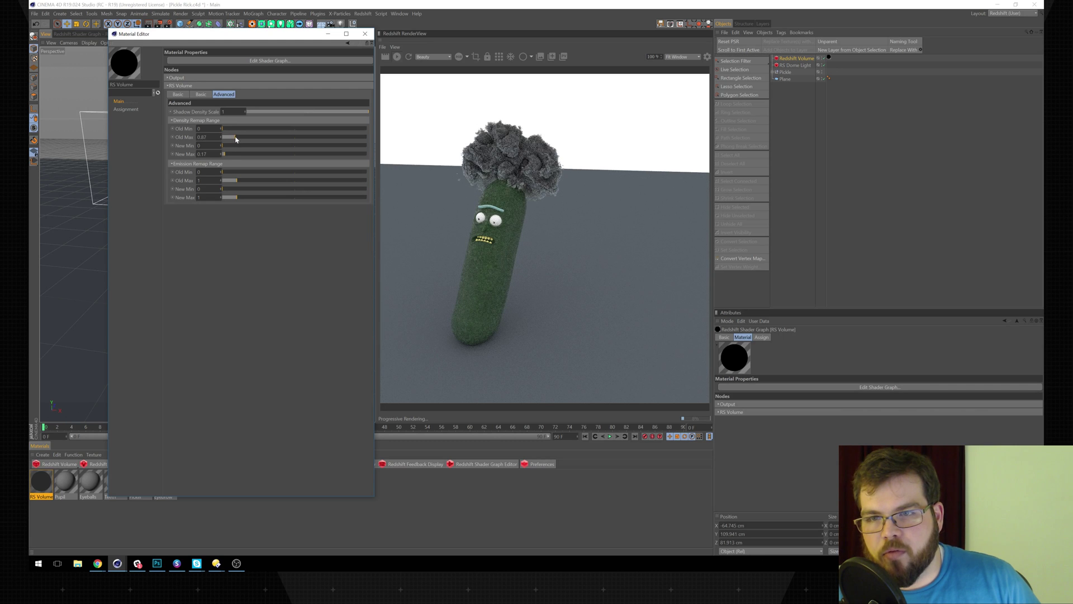
pyautogui.moveTo(235, 139); pyautogui.dragTo(242, 139)
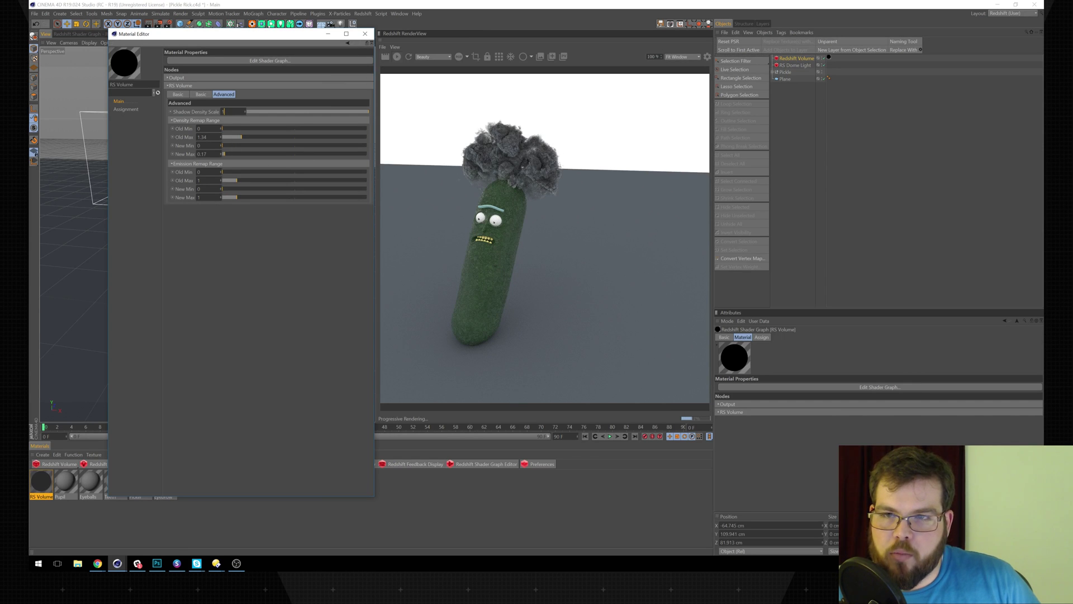
pyautogui.moveTo(271, 115)
pyautogui.mouseDown()
pyautogui.moveTo(347, 112)
pyautogui.moveTo(281, 114)
pyautogui.mouseUp()
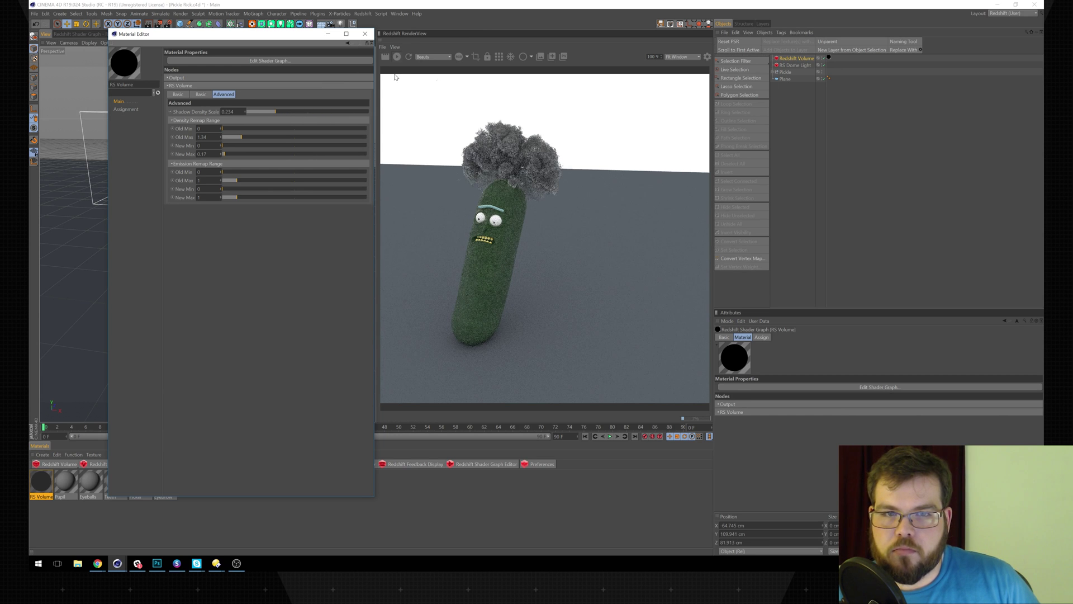
# - Override the volume samples in Redshift's sampling overrides and set them to 128
pyautogui.click(795, 65)
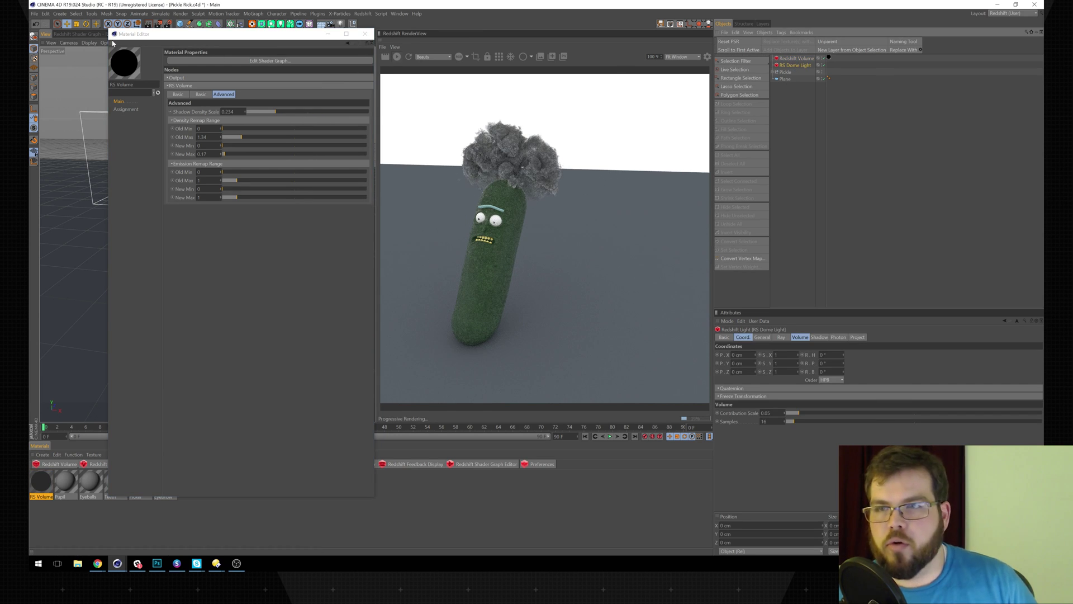
pyautogui.click(78, 34)
pyautogui.click(329, 34)
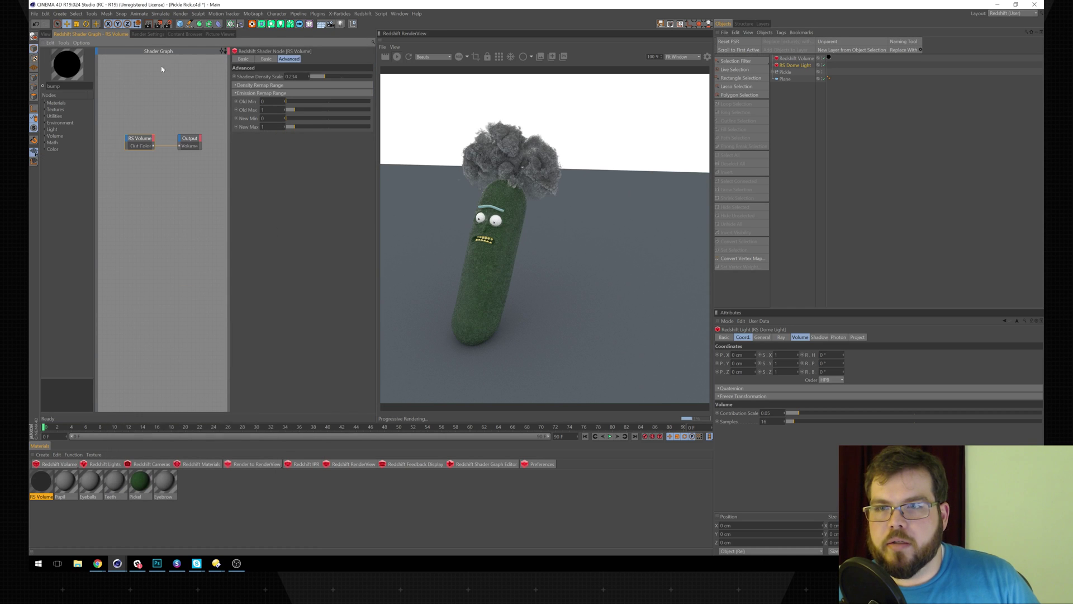
pyautogui.click(148, 34)
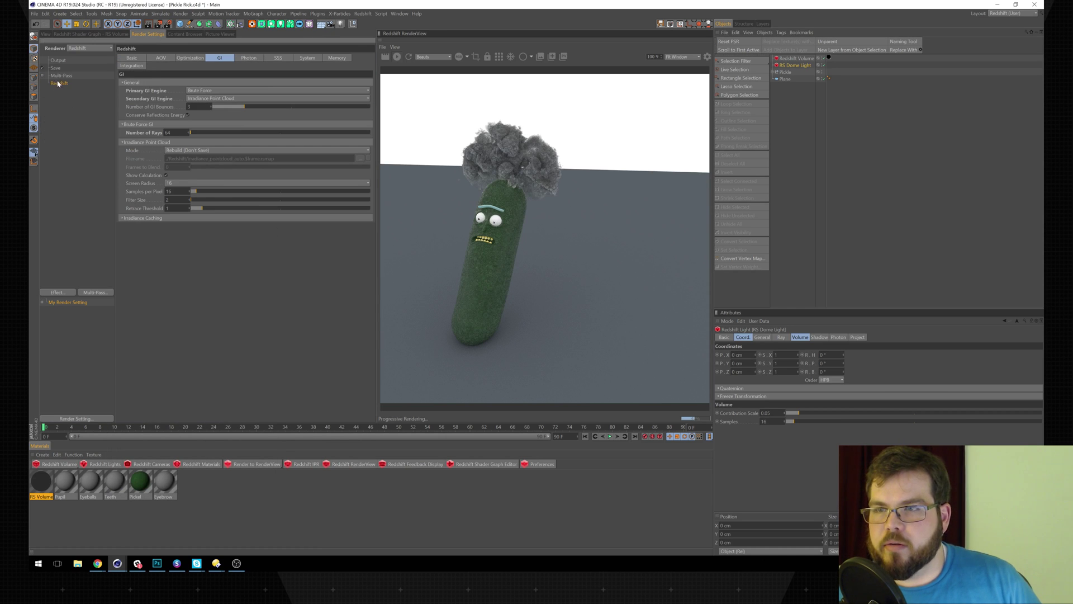
pyautogui.click(132, 58)
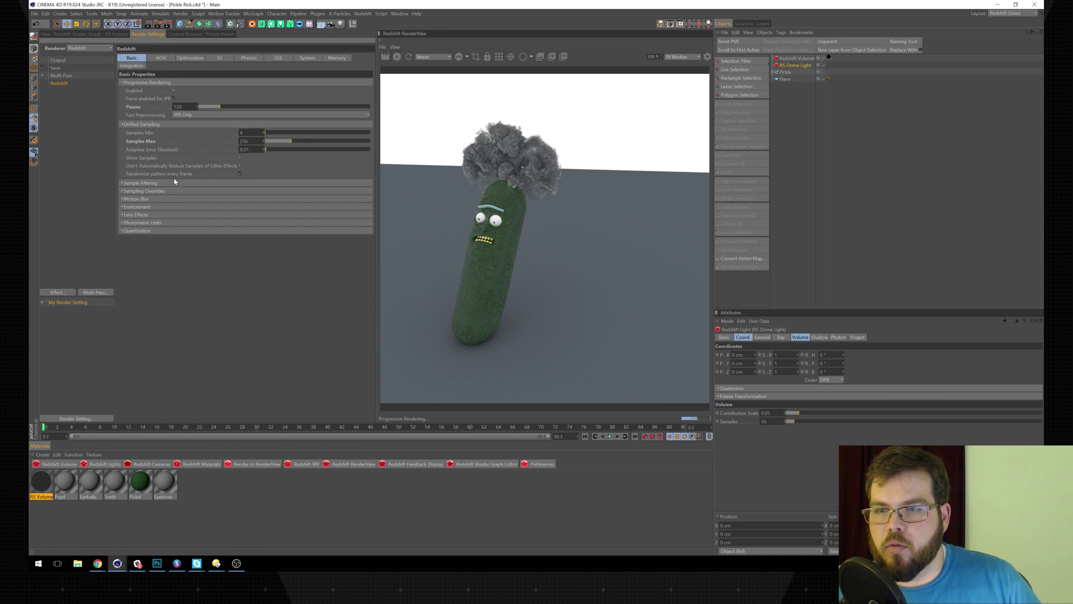
pyautogui.click(126, 191)
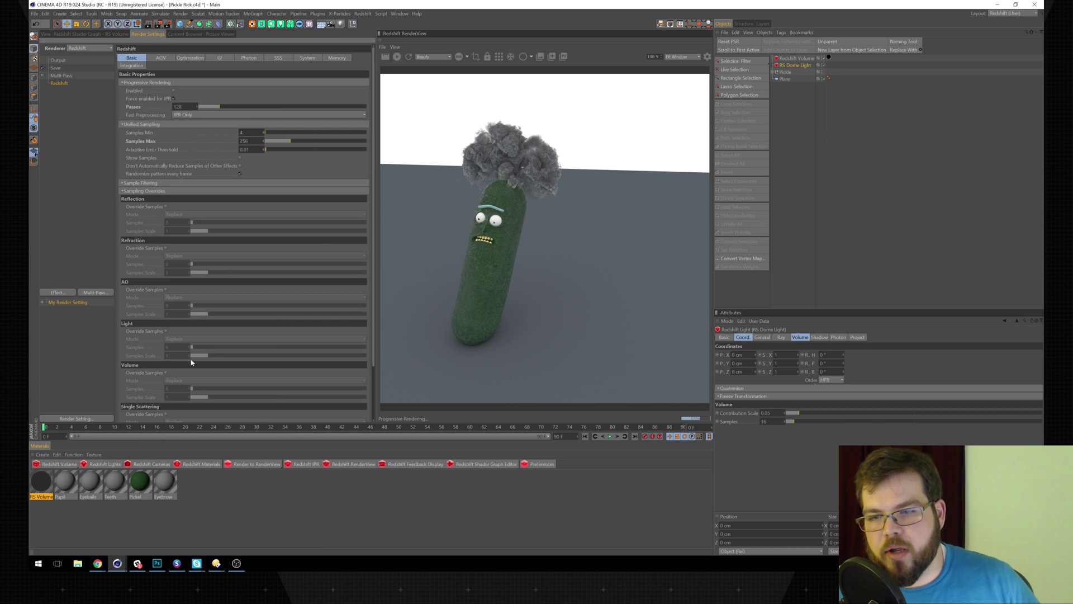
pyautogui.click(166, 374)
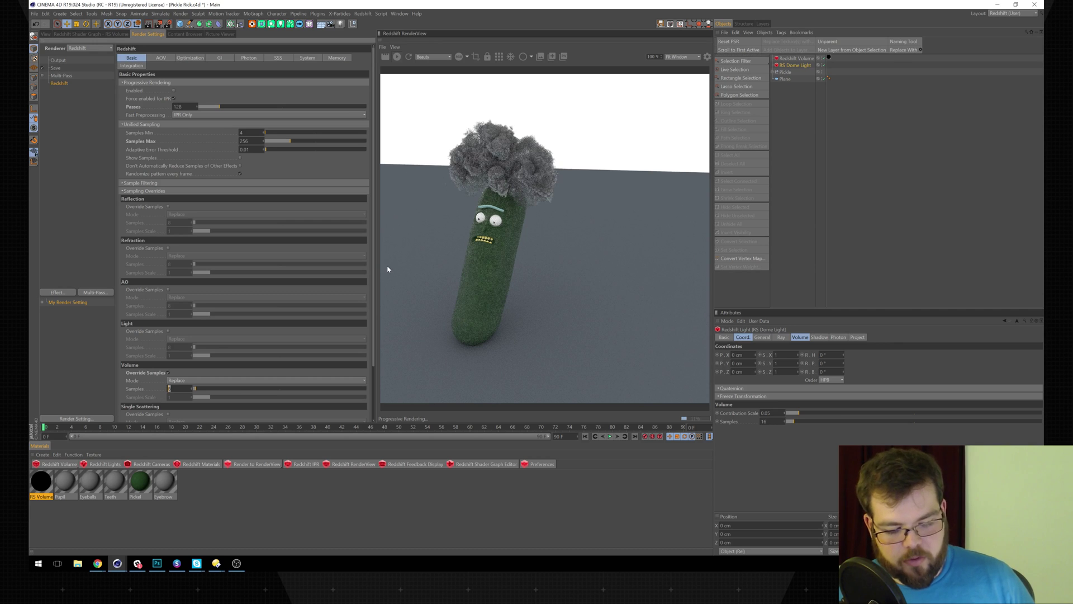
pyautogui.press('Return')
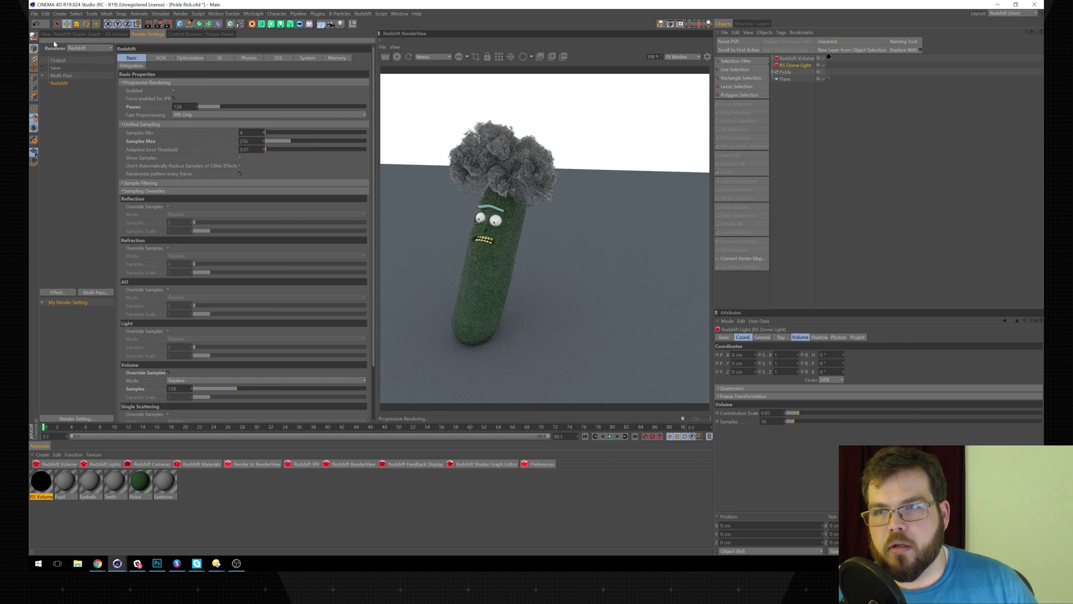
# - Return to the 3D viewport and reorder the Redshift Volume to sit between Pickle and Plane in the object hierarchy
pyautogui.click(53, 35)
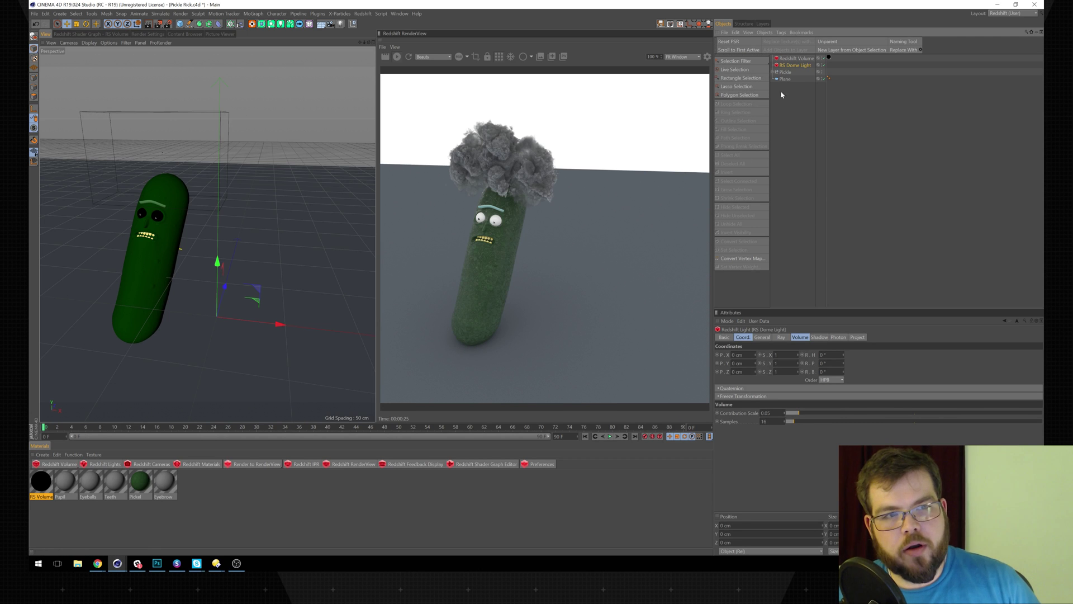
pyautogui.click(814, 59)
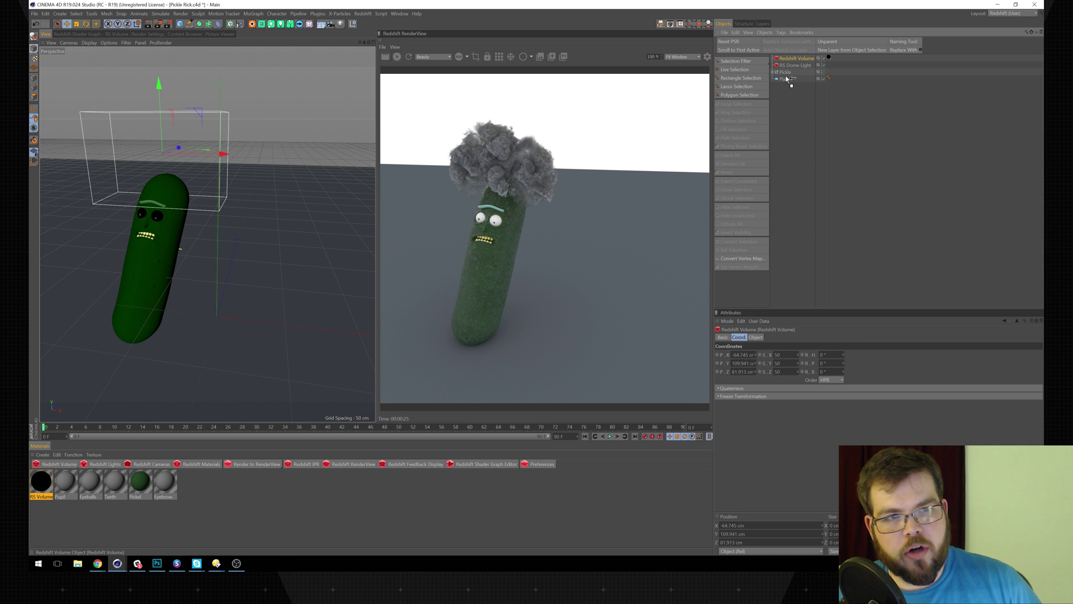
pyautogui.moveTo(785, 77); pyautogui.dragTo(785, 76)
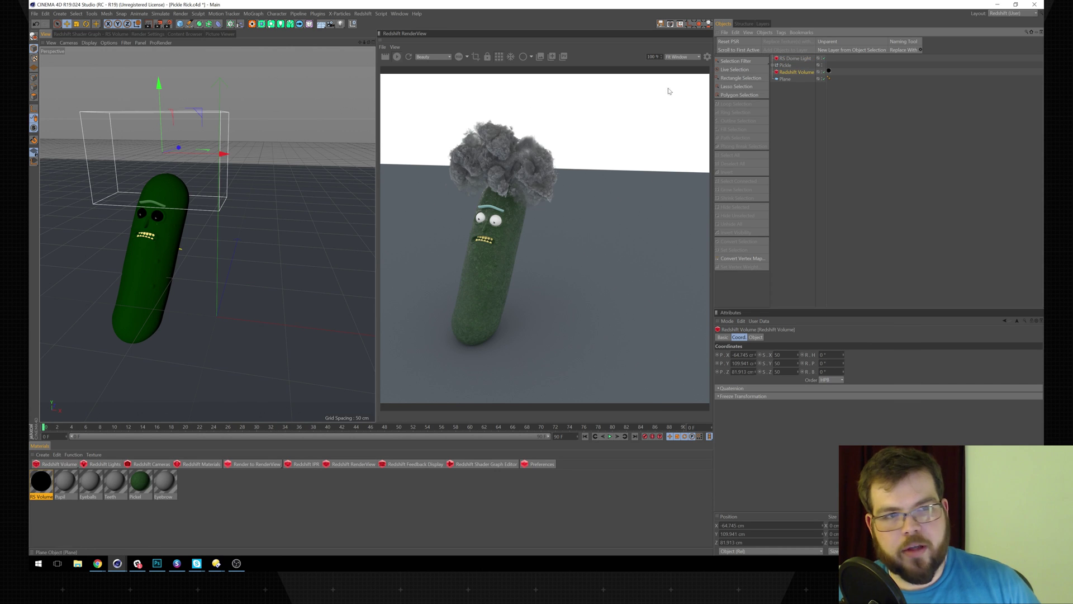
# - Move the Redshift Volume down and forward over the pickle's head to about Y 82 cm and Z 53 cm
pyautogui.moveTo(160, 93); pyautogui.dragTo(232, 159)
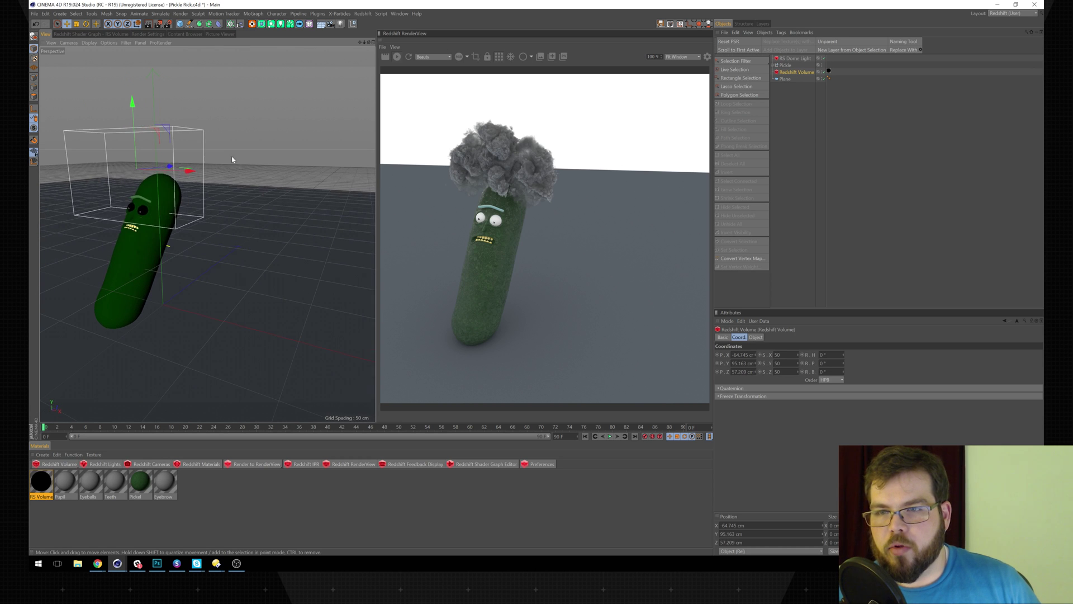
pyautogui.moveTo(133, 103); pyautogui.dragTo(132, 118)
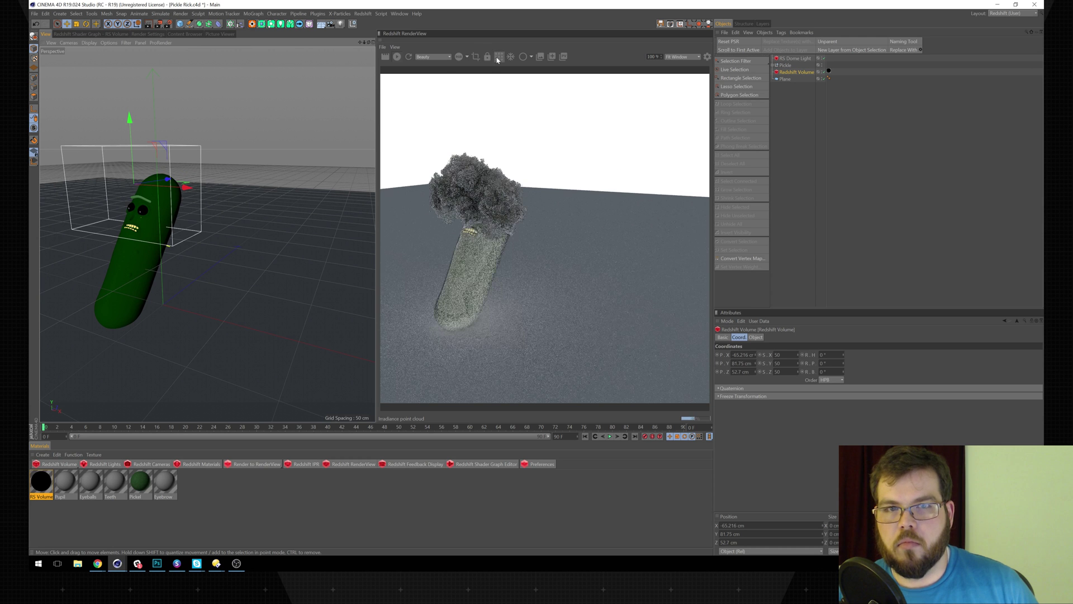
pyautogui.keyDown('alt'); pyautogui.moveTo(263, 114); pyautogui.dragTo(333, 105, button='middle'); pyautogui.keyUp('alt')
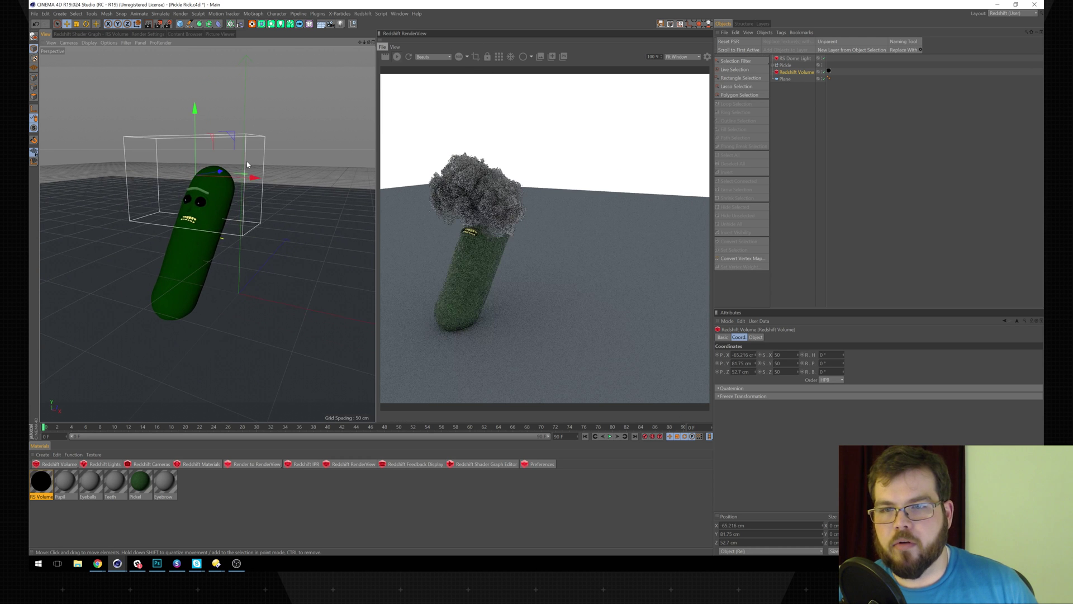
# - Set the Redshift RenderView's IPR undersampling to 2
pyautogui.click(396, 48)
pyautogui.moveTo(446, 115)
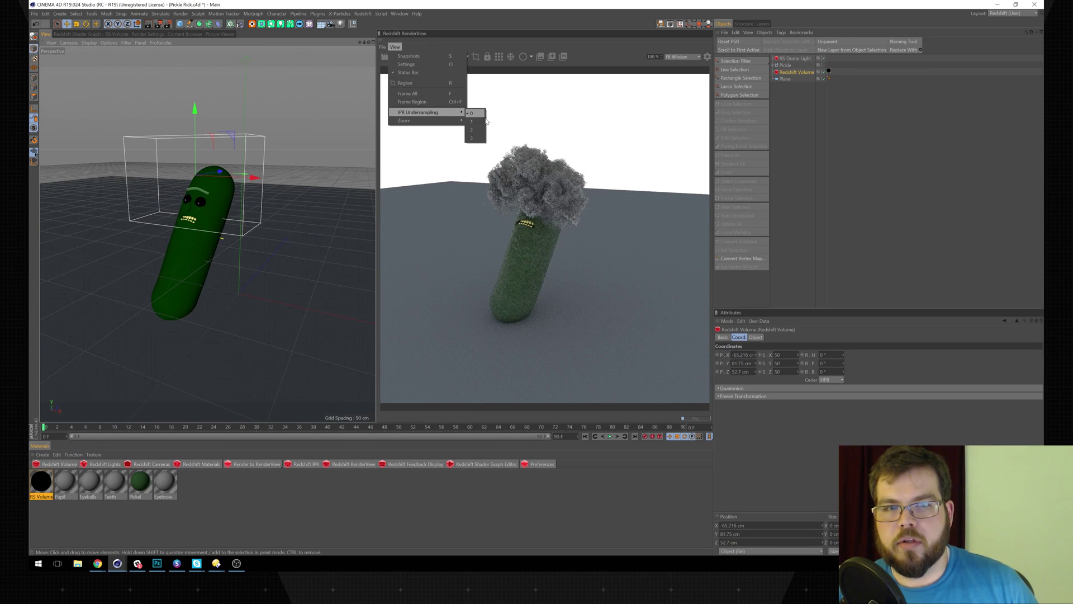
pyautogui.click(475, 128)
# - Rotate the Redshift Volume about its vertical axis and move it in front of the pickle's face at about Z -10.5 cm
pyautogui.keyDown('alt'); pyautogui.moveTo(269, 157); pyautogui.dragTo(160, 110); pyautogui.keyUp('alt')
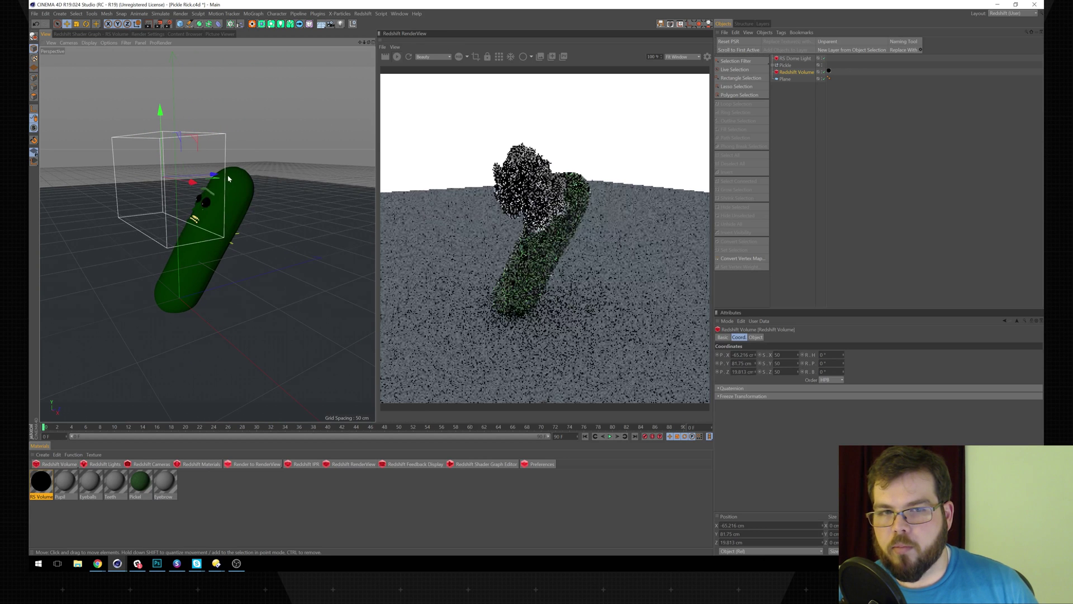
pyautogui.press('r')
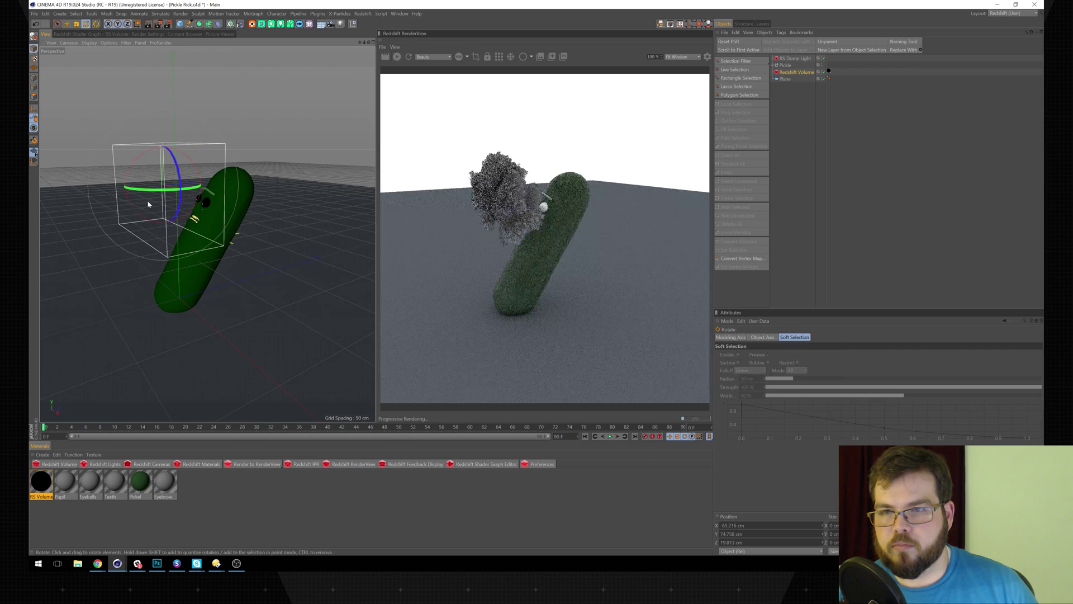
pyautogui.moveTo(137, 190); pyautogui.dragTo(183, 186)
pyautogui.press('e')
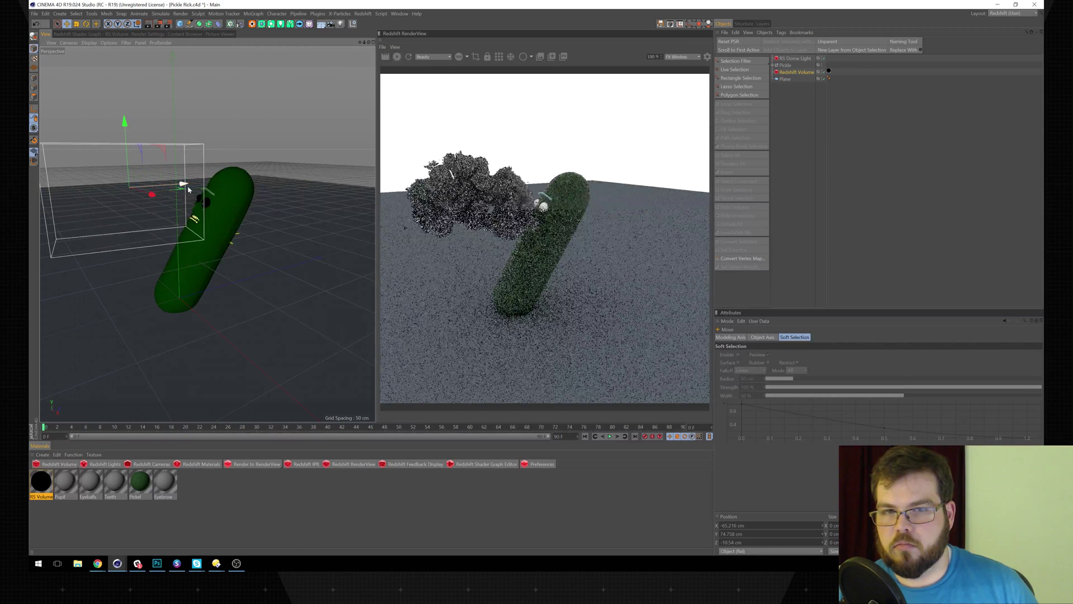
# - Raise the Redshift Volume slightly and shift it toward the pickle's face to about Z -1 cm
pyautogui.keyDown('alt'); pyautogui.moveTo(235, 113); pyautogui.dragTo(277, 110); pyautogui.keyUp('alt')
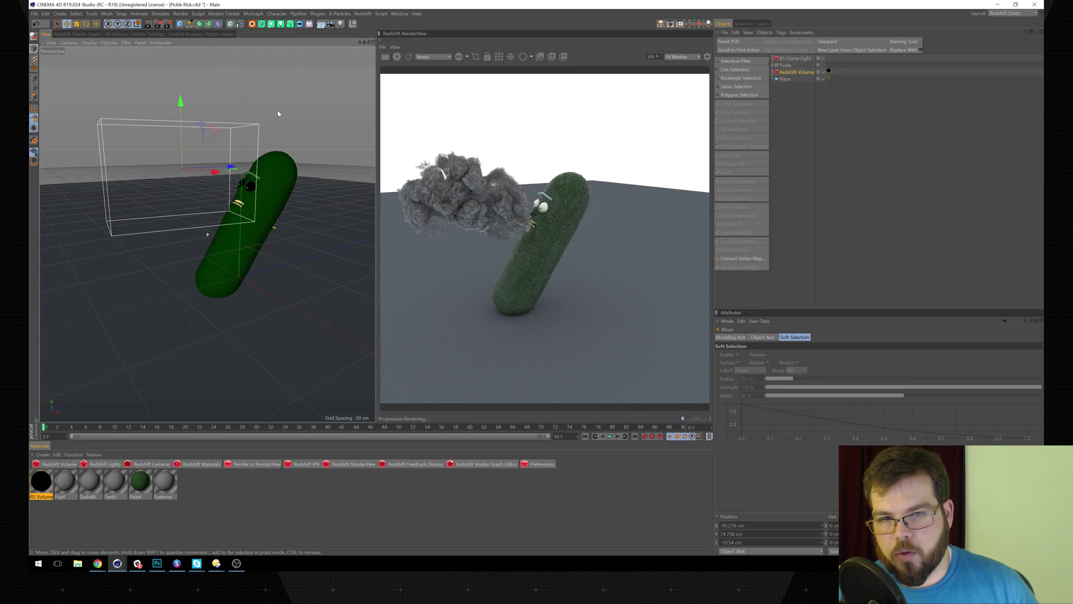
pyautogui.moveTo(178, 104); pyautogui.dragTo(239, 102)
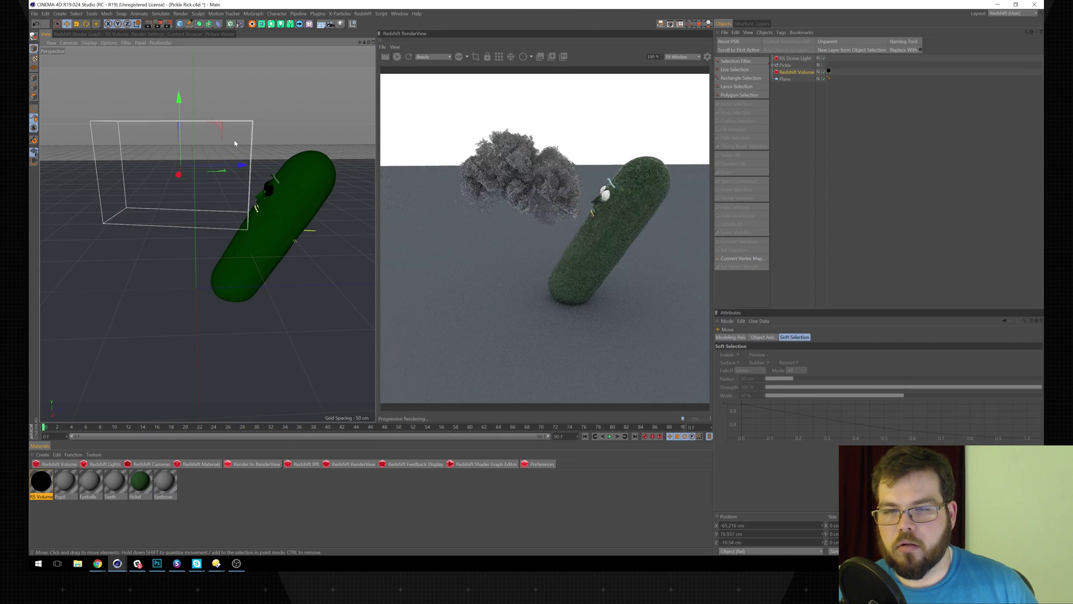
pyautogui.press('r')
pyautogui.moveTo(201, 171); pyautogui.dragTo(250, 158)
pyautogui.press('e')
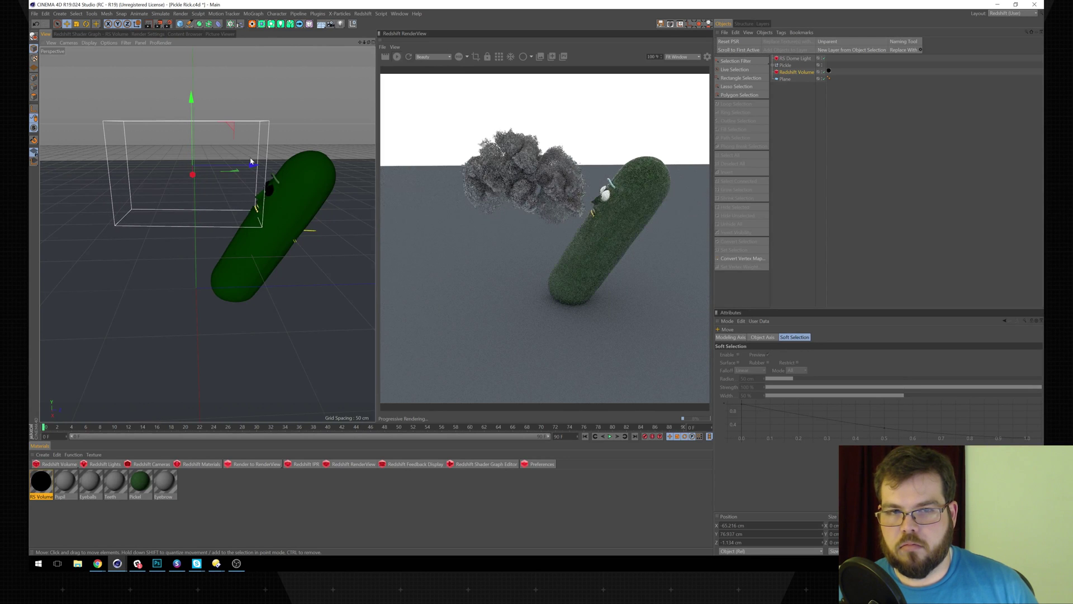
# - Apply the Cubic spline preset to the Absorption Remap Ramp of the RS Volume material
pyautogui.doubleClick(51, 479)
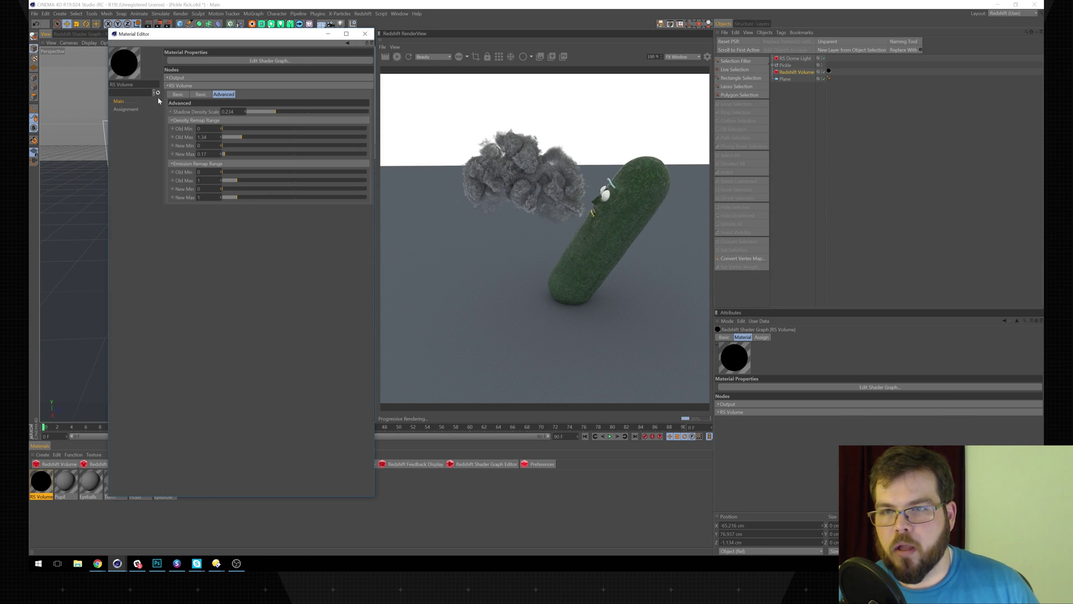
pyautogui.click(201, 94)
pyautogui.rightClick(298, 192)
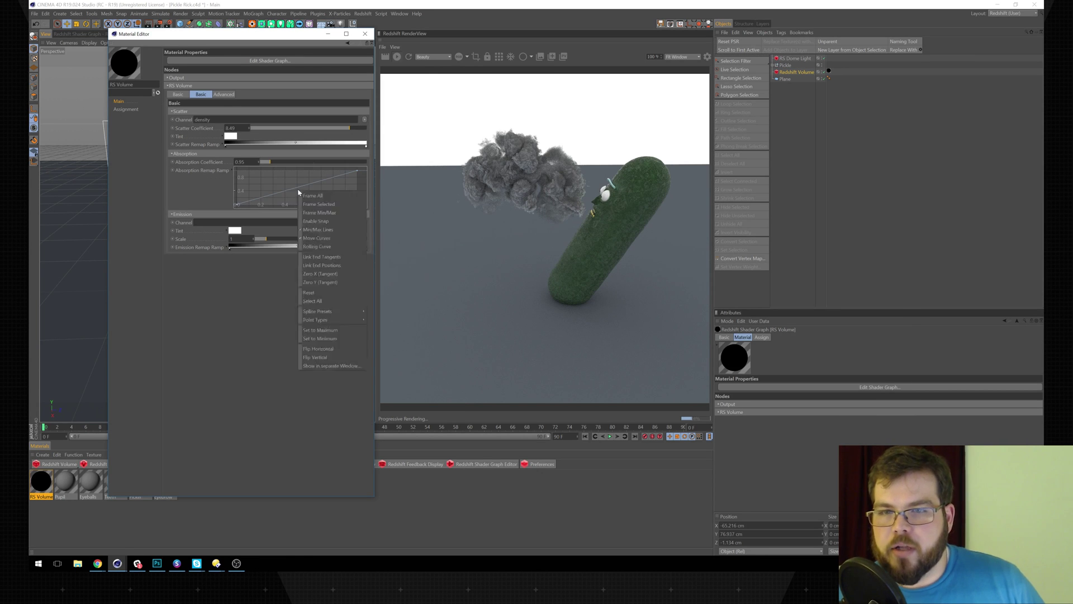
pyautogui.moveTo(360, 314)
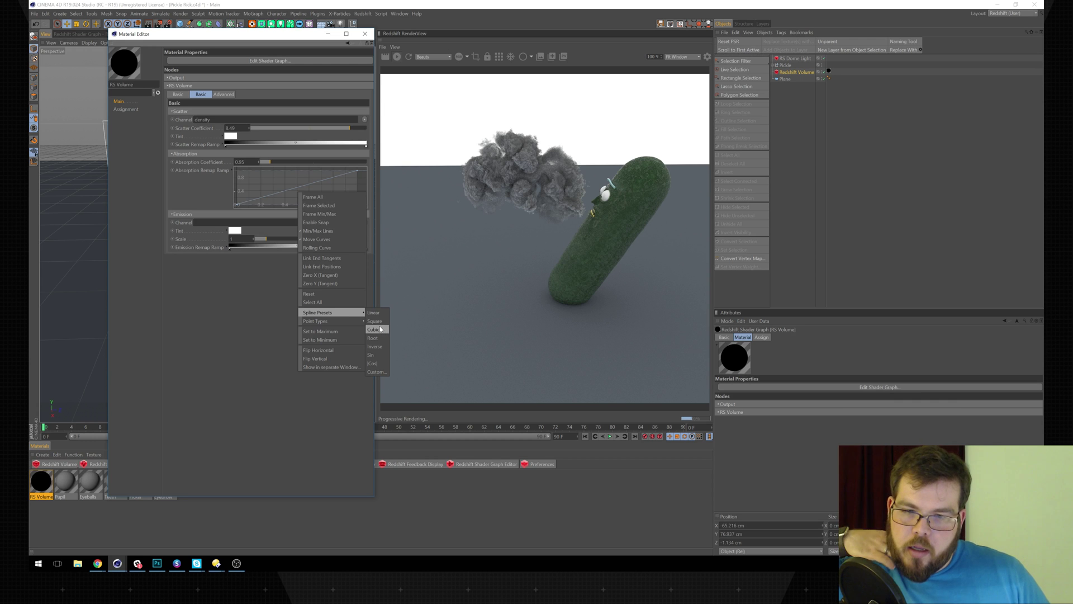
pyautogui.click(374, 329)
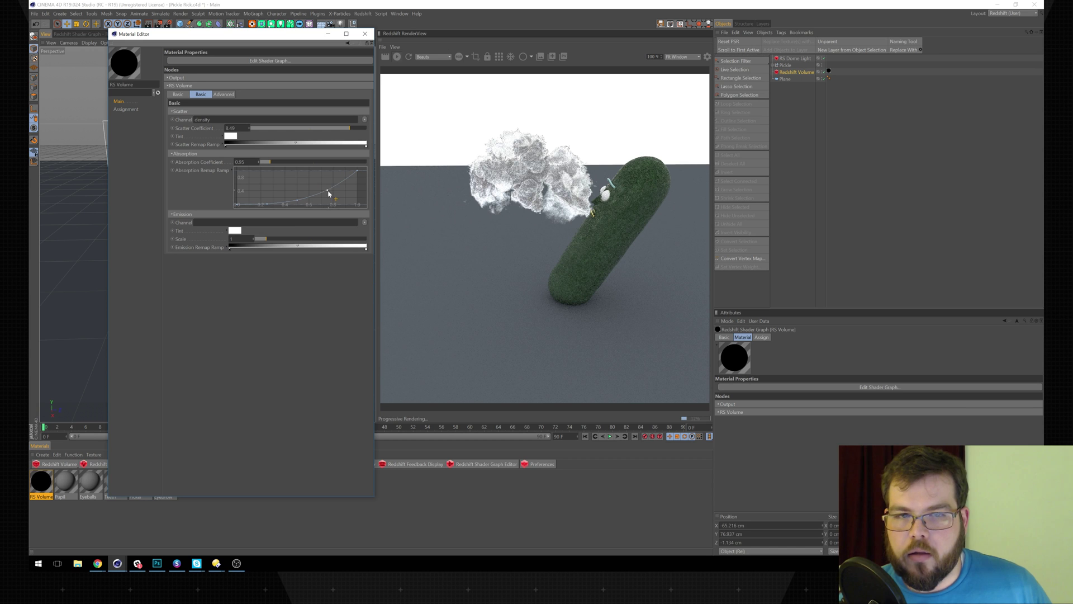
# - Reshape the Absorption Remap Ramp into a gentle upward slope, lowering the curve just before its high end
pyautogui.moveTo(328, 194); pyautogui.dragTo(289, 204)
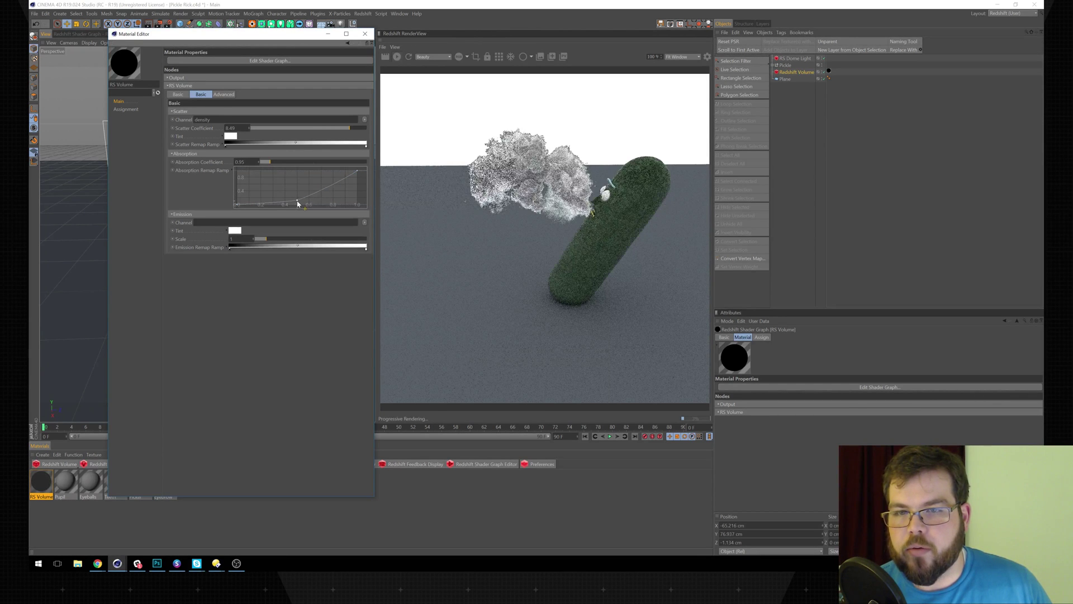
pyautogui.moveTo(297, 202); pyautogui.dragTo(236, 207)
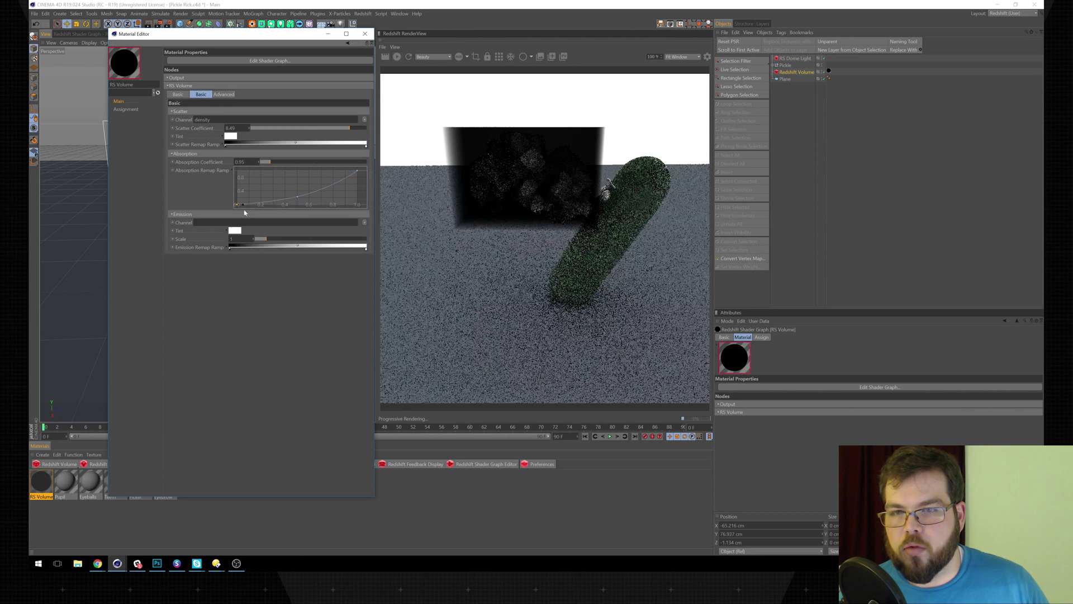
pyautogui.click(297, 197)
pyautogui.moveTo(298, 196); pyautogui.dragTo(297, 194)
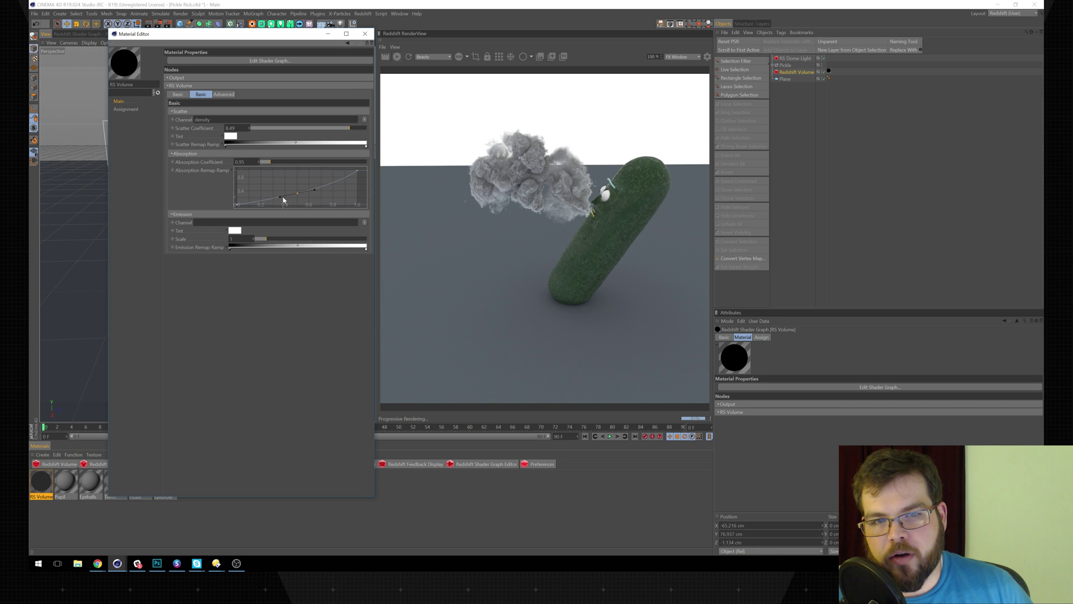
pyautogui.moveTo(279, 197)
pyautogui.mouseDown()
pyautogui.moveTo(331, 191)
pyautogui.moveTo(269, 196)
pyautogui.mouseUp()
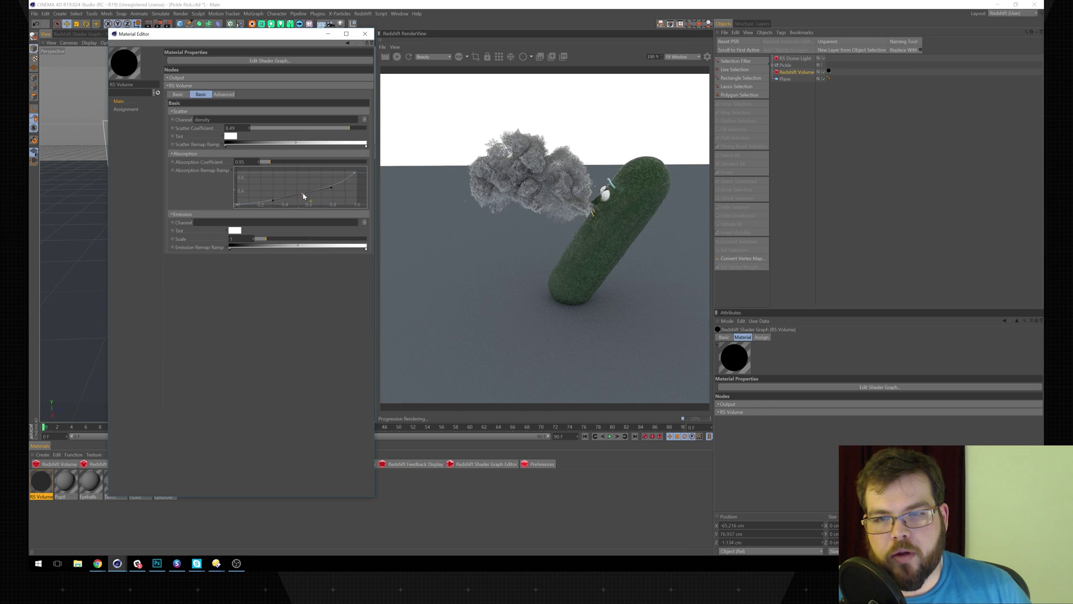
pyautogui.moveTo(355, 173); pyautogui.dragTo(360, 181)
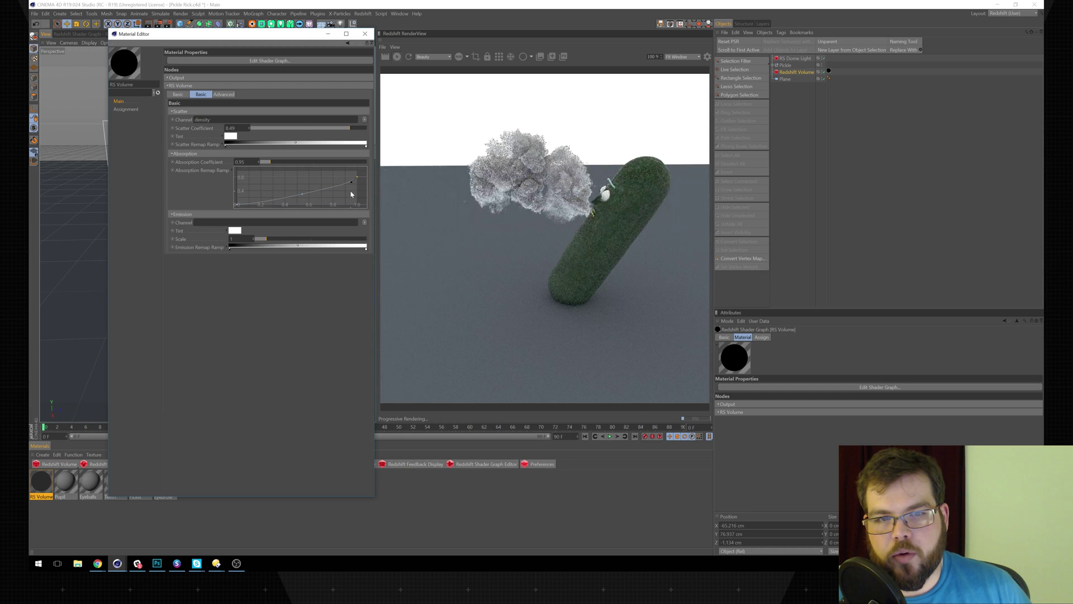
pyautogui.moveTo(351, 188); pyautogui.dragTo(351, 191)
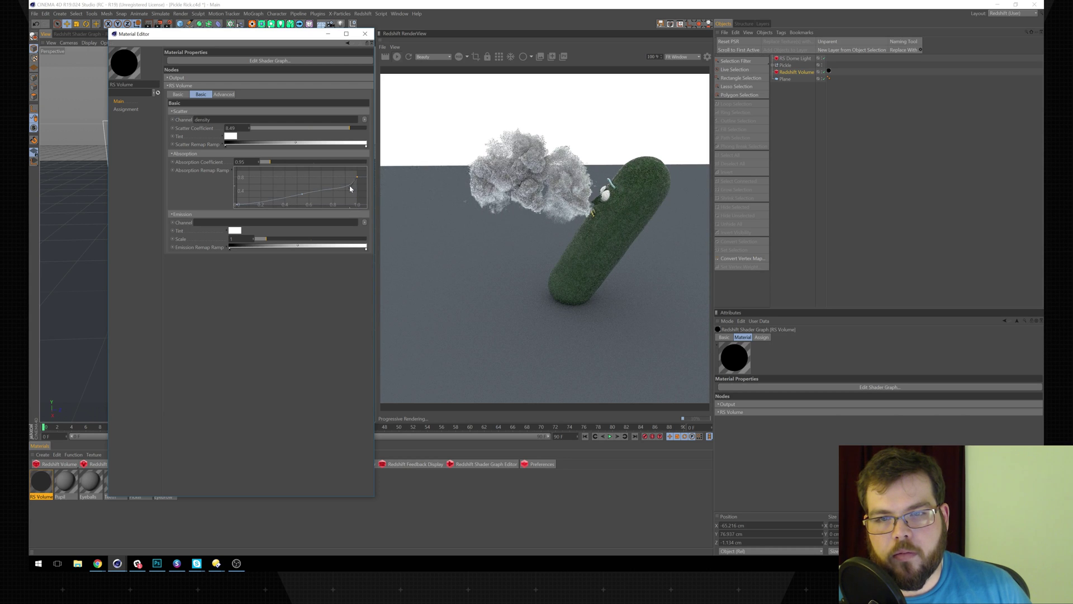
# - Bucket-render a region cropped tightly around the cloud in the Redshift RenderView and close the Material Editor
pyautogui.click(501, 57)
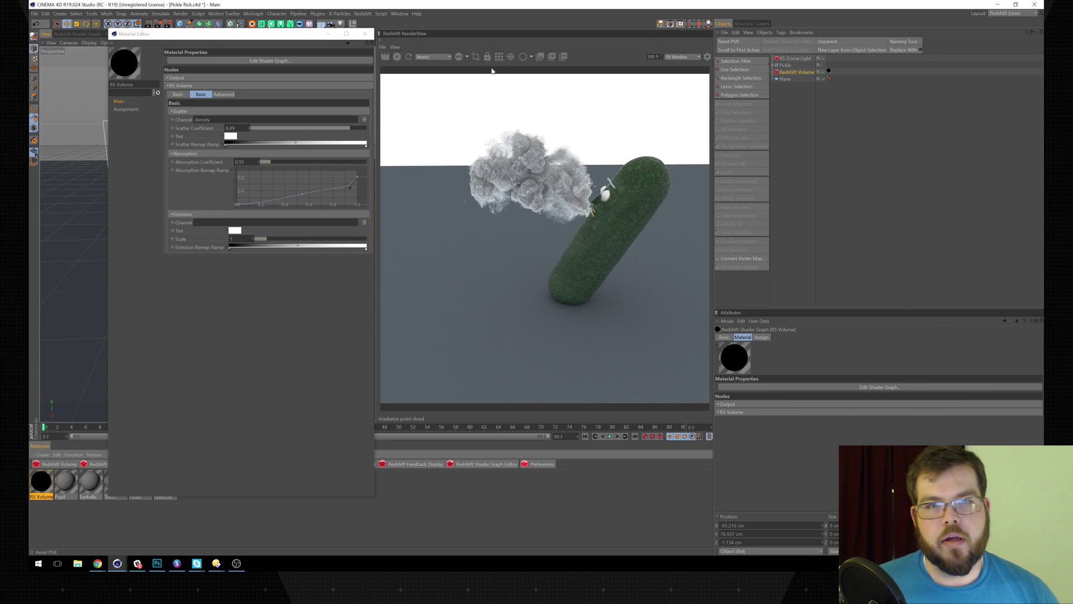
pyautogui.click(476, 56)
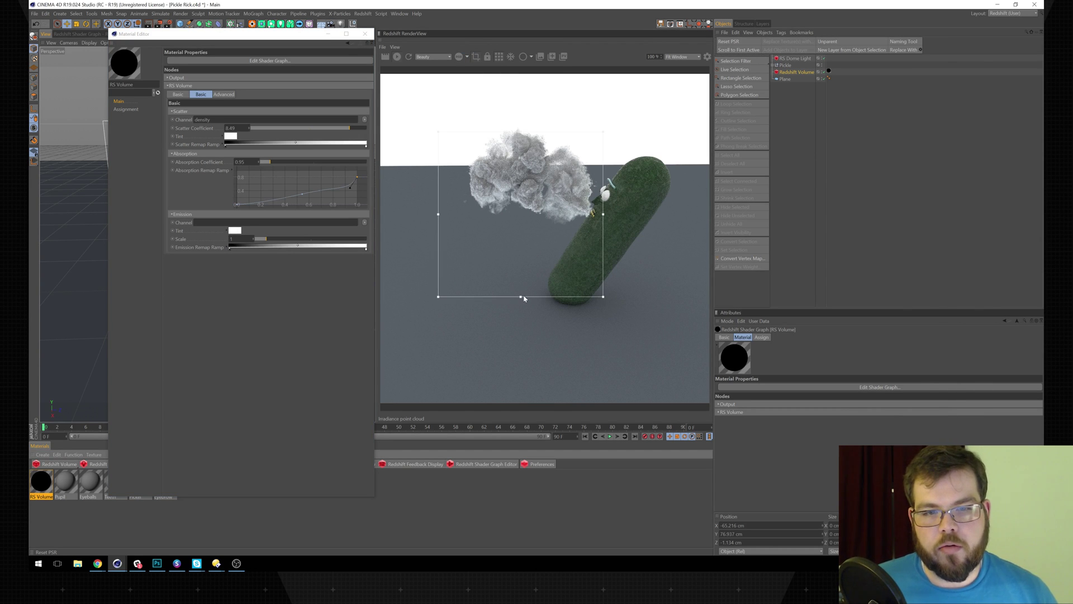
pyautogui.moveTo(525, 298); pyautogui.dragTo(525, 230)
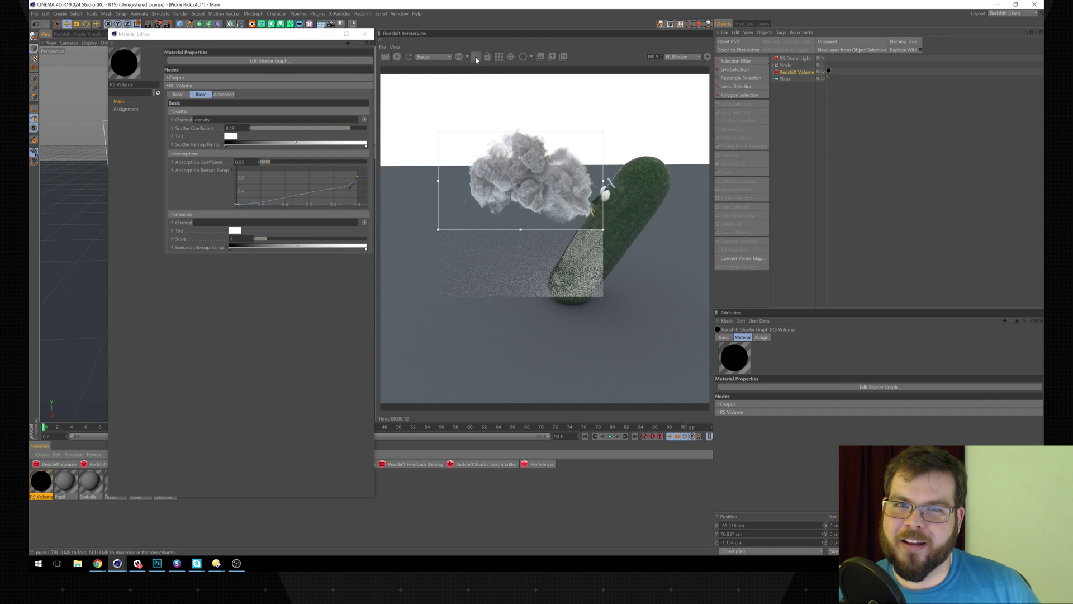
pyautogui.click(365, 33)
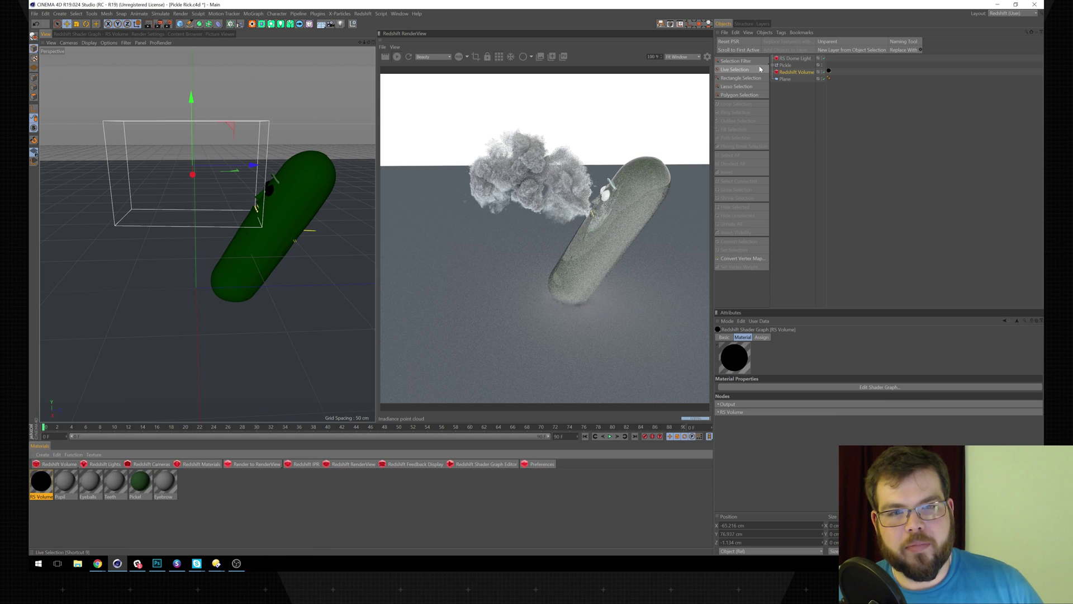
# - Duplicate the Redshift Volume and browse the VDB_Pack_ABSTRACT folders for the copy's replacement VDB file
pyautogui.keyDown('ctrl'); pyautogui.moveTo(808, 73); pyautogui.dragTo(808, 80); pyautogui.keyUp('ctrl')
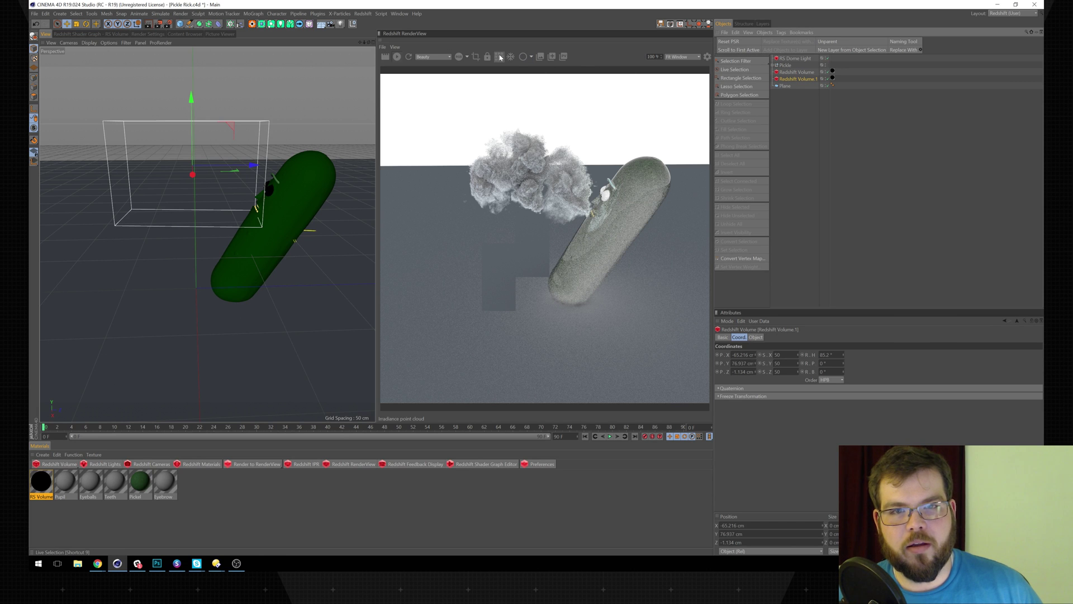
pyautogui.click(755, 337)
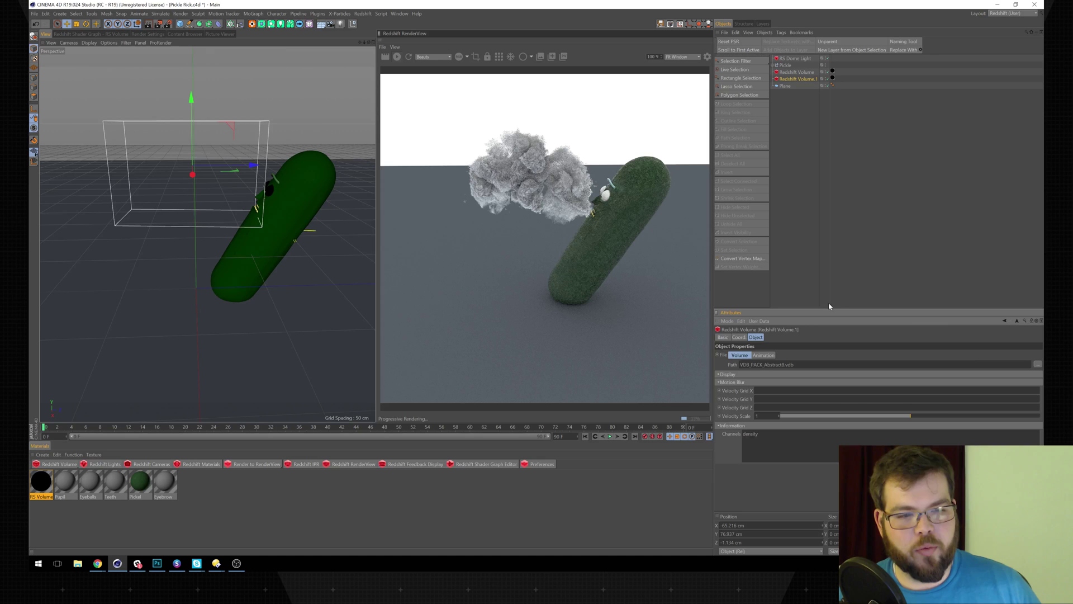
pyautogui.click(1038, 364)
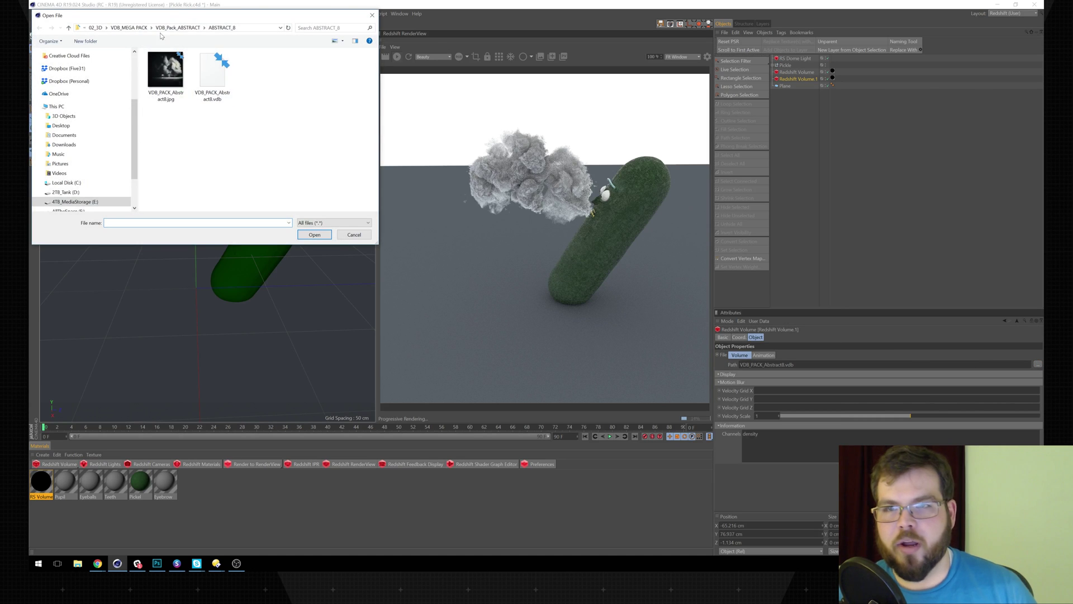
pyautogui.click(177, 27)
pyautogui.doubleClick(176, 123)
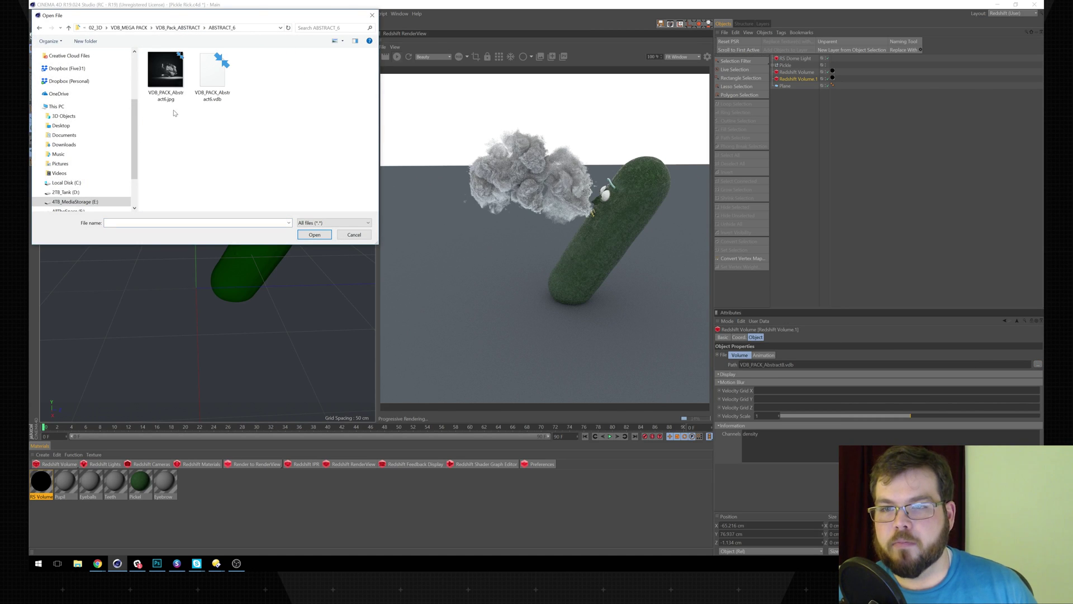
pyautogui.click(163, 28)
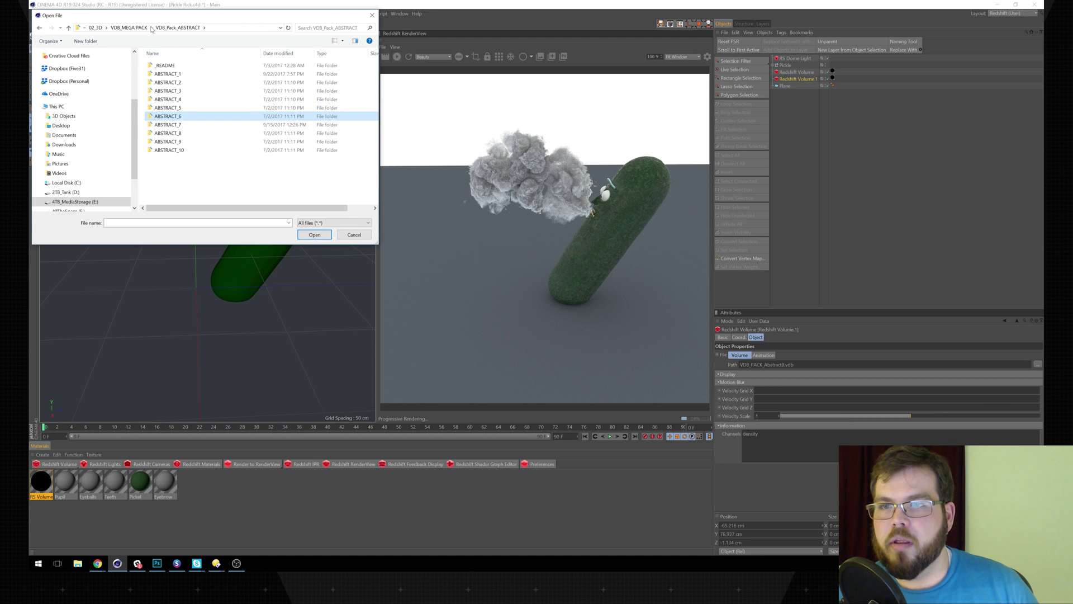
# - Load VDB_PACK_Smoke2.vdb from the SMOKE_2 folder of VDB_Pack_SMOKE into the duplicated Redshift Volume
pyautogui.click(129, 27)
pyautogui.doubleClick(168, 82)
pyautogui.click(185, 28)
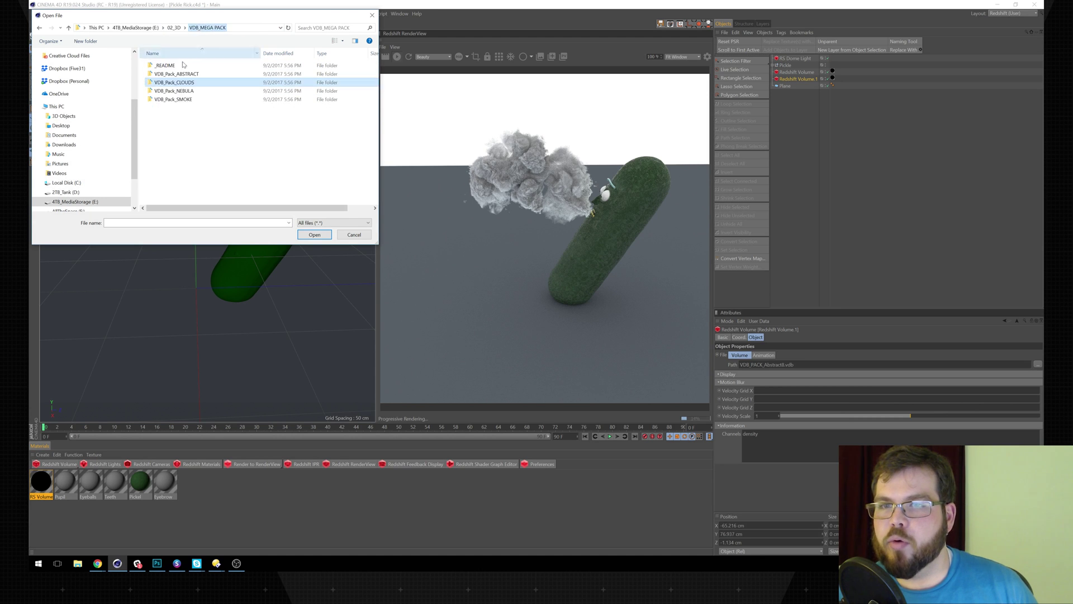
pyautogui.doubleClick(171, 91)
pyautogui.doubleClick(164, 82)
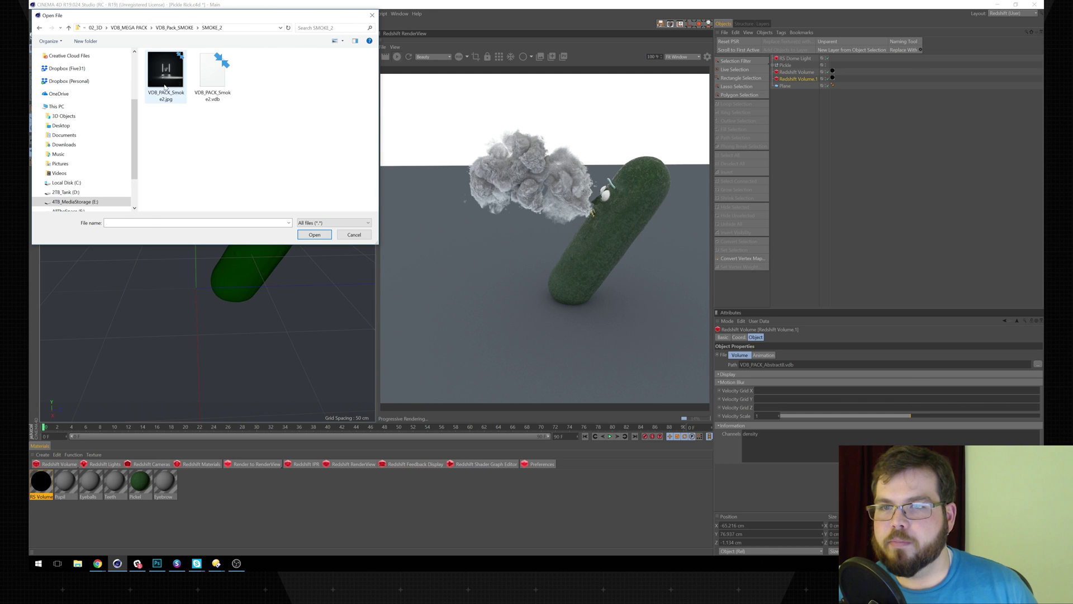
pyautogui.click(212, 75)
pyautogui.press('Return')
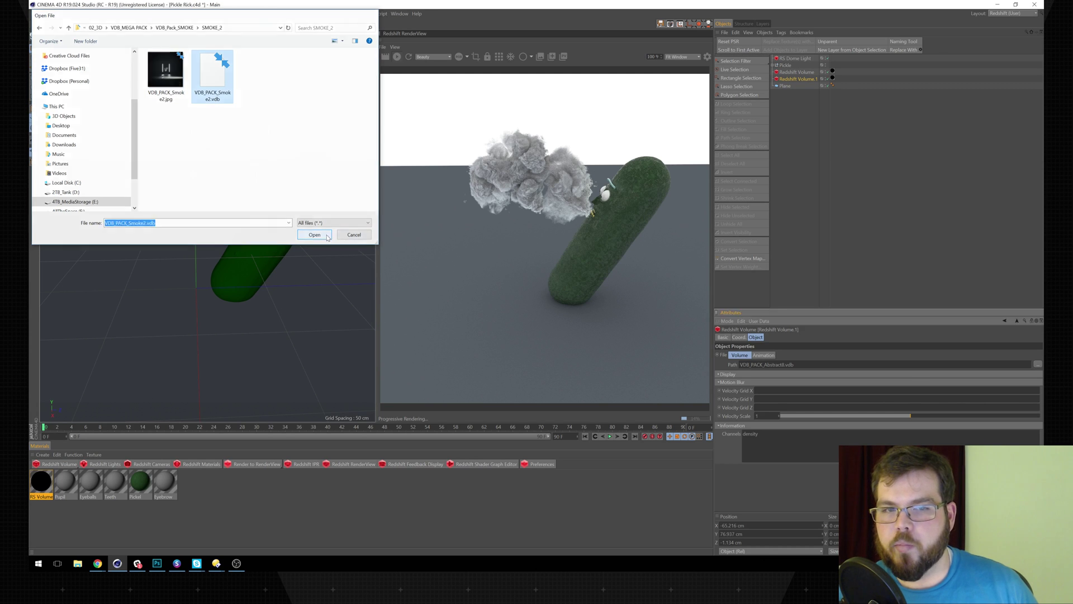
pyautogui.click(558, 310)
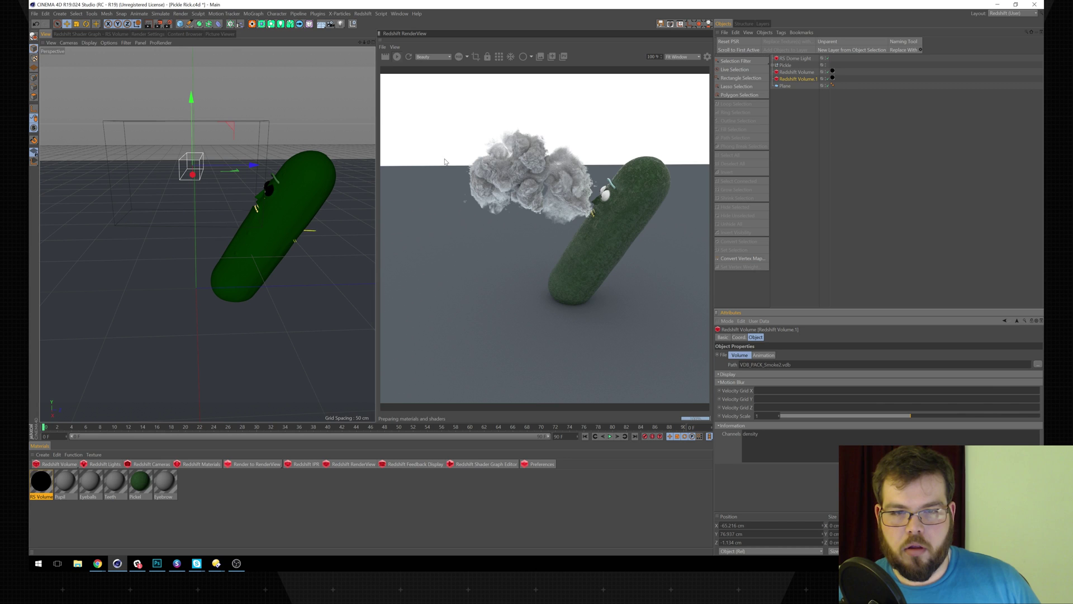
# - Raise the smoke volume to about Y 109 cm and set its scale to 250 on all three axes
pyautogui.moveTo(192, 96); pyautogui.dragTo(206, 57)
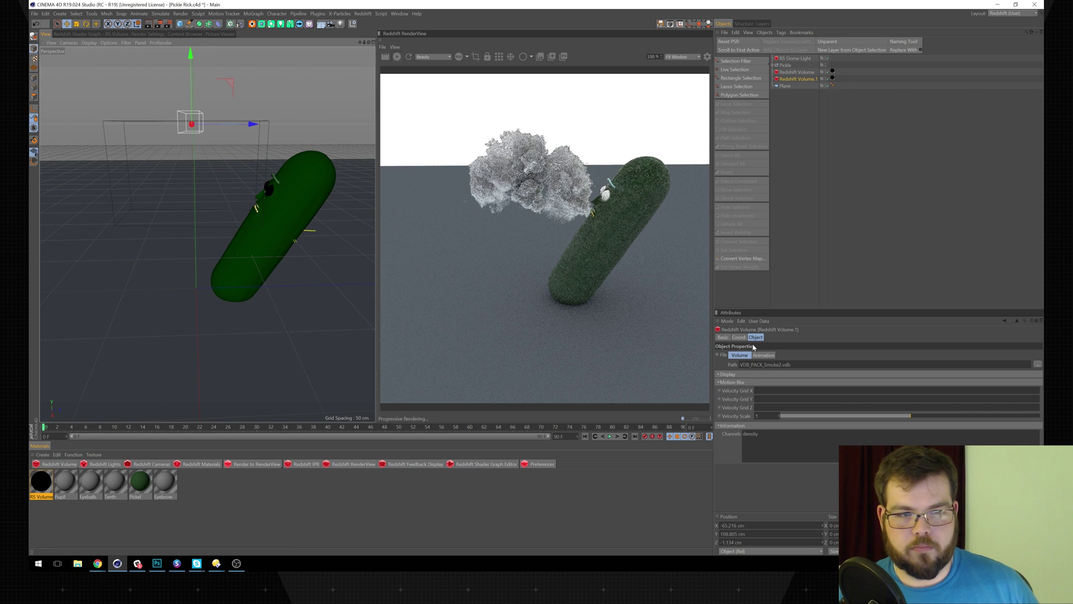
pyautogui.click(738, 337)
pyautogui.moveTo(782, 355); pyautogui.dragTo(744, 301)
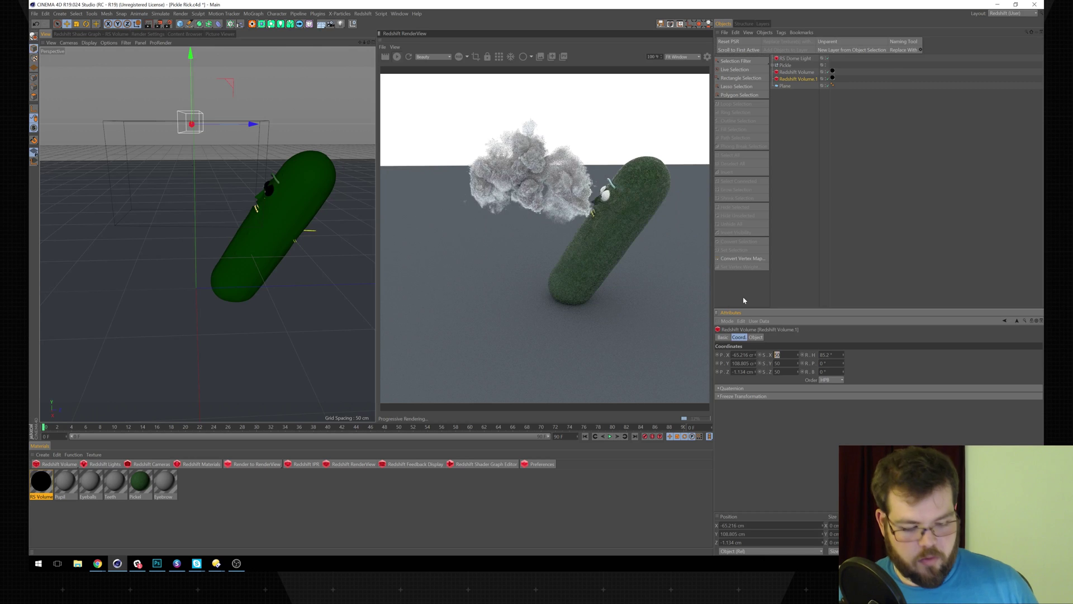
pyautogui.press('Tab')
pyautogui.write('250')
pyautogui.press('Tab')
pyautogui.write('250')
pyautogui.press('Return')
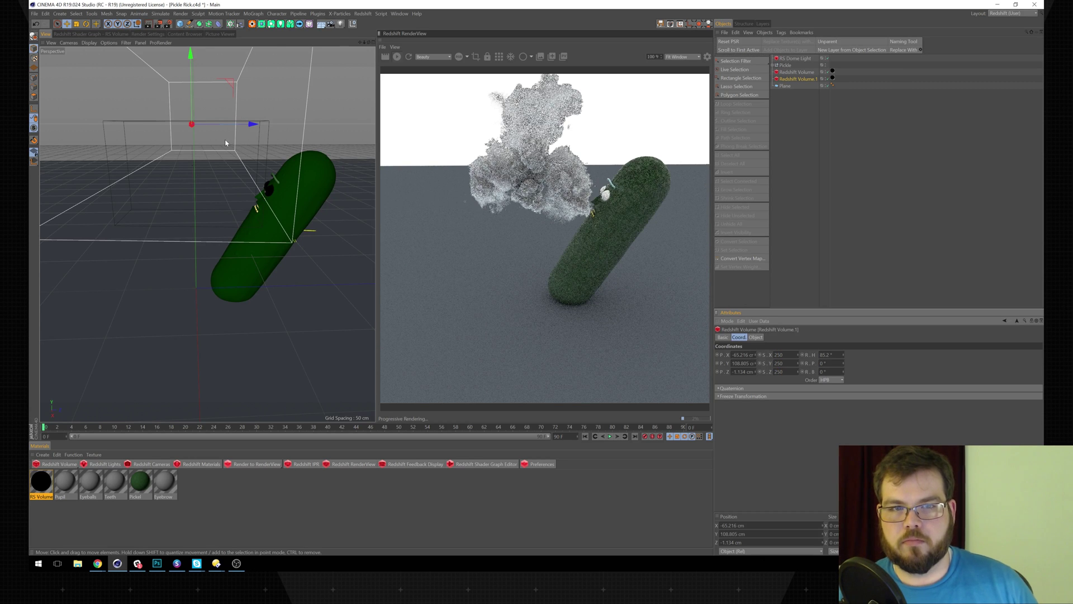
# - Rotate the smoke volume about 90° around its vertical axis and move it to about Z -113 cm
pyautogui.keyDown('alt'); pyautogui.moveTo(225, 137); pyautogui.dragTo(206, 170); pyautogui.keyUp('alt')
pyautogui.press('r')
pyautogui.press('e')
pyautogui.press('r')
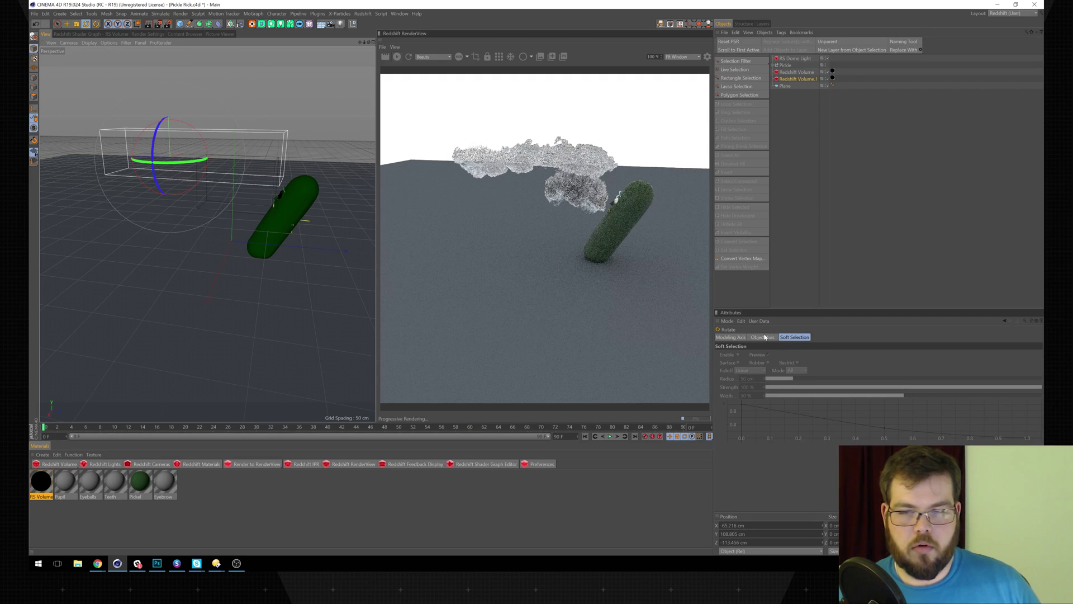
# - Set the smoke volume's scale to 125 on the X, Y and Z axes
pyautogui.click(811, 79)
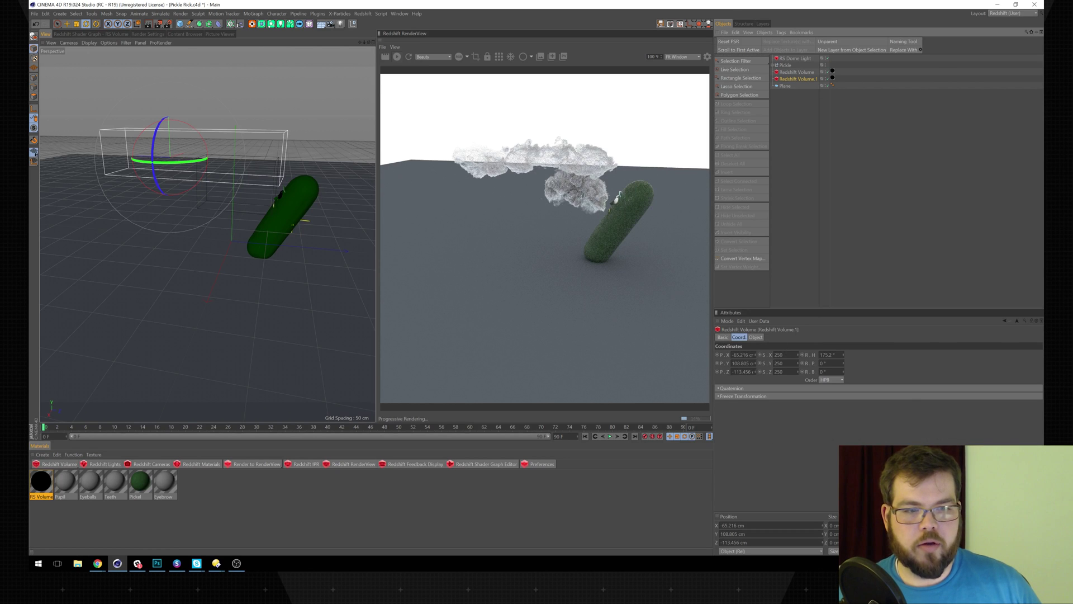
pyautogui.doubleClick(779, 355)
pyautogui.write('125')
pyautogui.press('Tab')
pyautogui.write('125')
pyautogui.press('Tab')
pyautogui.write('125')
pyautogui.press('Return')
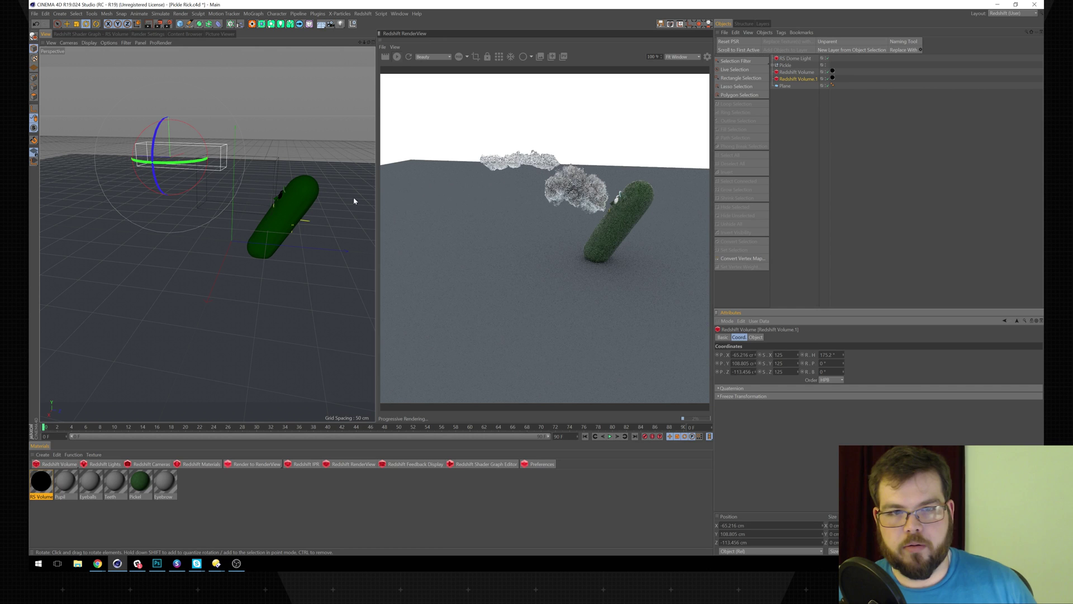
# - Lower the smoke volume and move it toward the pickle to overlap the first cloud, at about Z -66 cm
pyautogui.press('e')
pyautogui.moveTo(231, 163); pyautogui.dragTo(259, 161)
pyautogui.moveTo(197, 91); pyautogui.dragTo(201, 103)
pyautogui.scroll(5, 218, 152)
pyautogui.keyDown('alt'); pyautogui.moveTo(202, 177); pyautogui.dragTo(234, 176); pyautogui.keyUp('alt')
pyautogui.moveTo(201, 110); pyautogui.dragTo(199, 123)
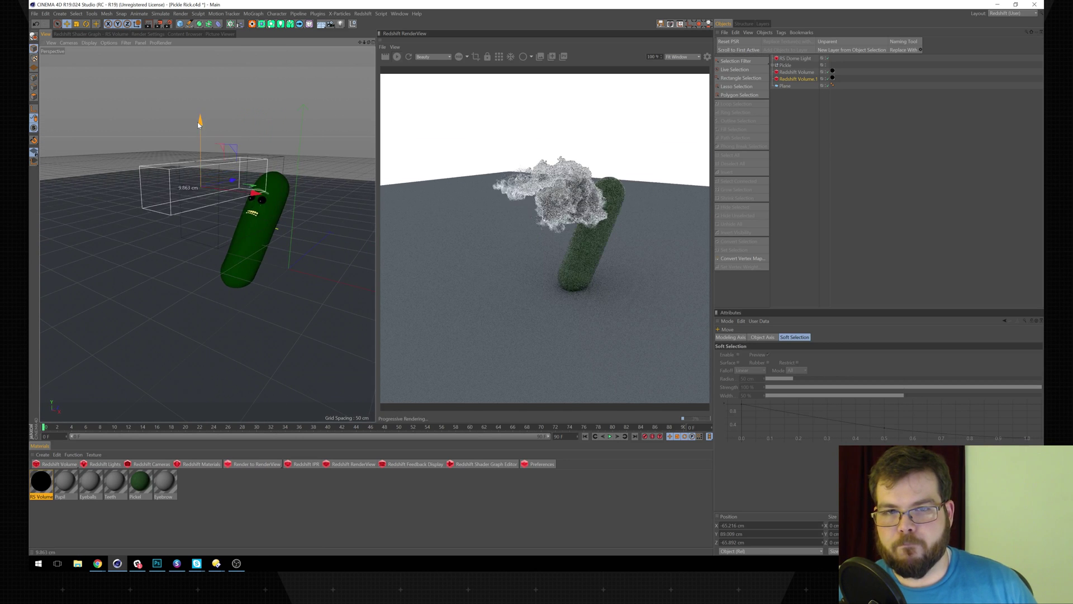
pyautogui.moveTo(247, 198); pyautogui.dragTo(185, 178)
pyautogui.keyDown('alt'); pyautogui.moveTo(202, 172); pyautogui.dragTo(232, 169, button='middle'); pyautogui.keyUp('alt')
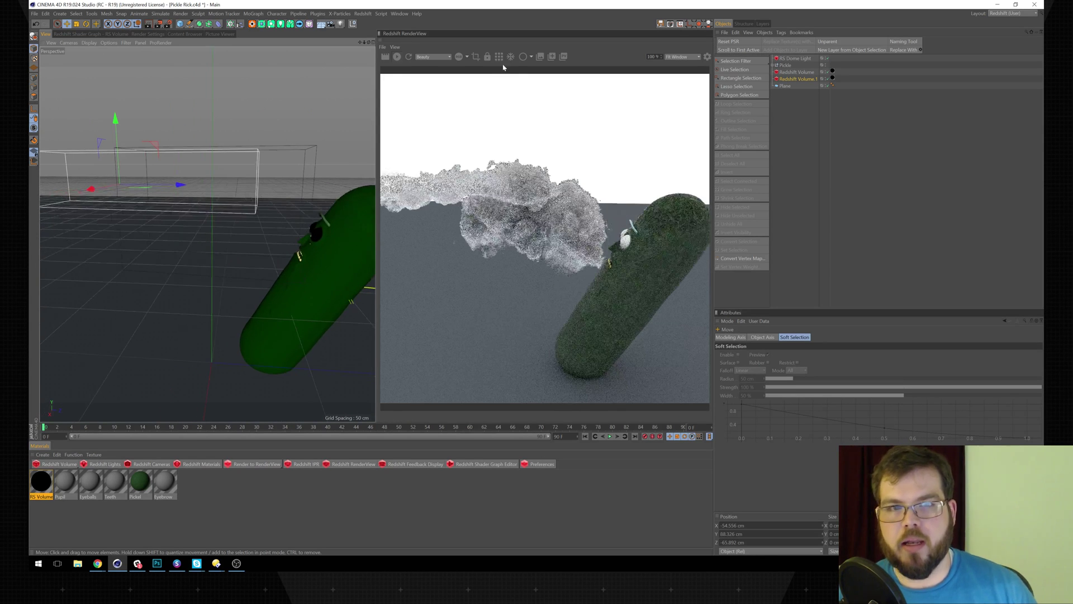
# - Bucket-render a cropped region in the Redshift RenderView and widen the region to cover the trailing end of the smoke
pyautogui.click(475, 57)
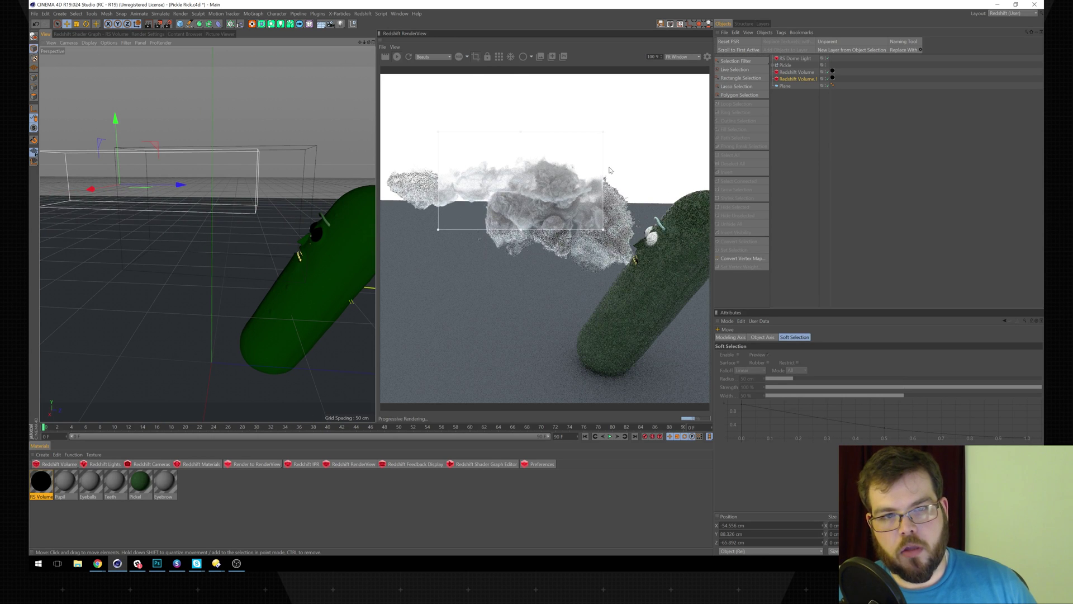
pyautogui.click(501, 58)
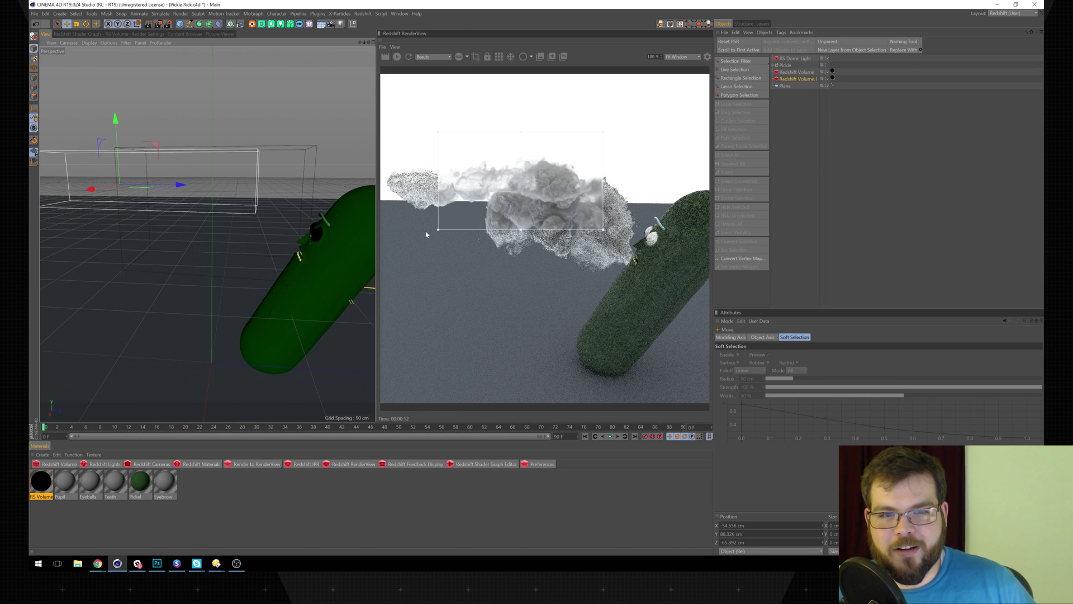
pyautogui.moveTo(435, 231); pyautogui.dragTo(388, 236)
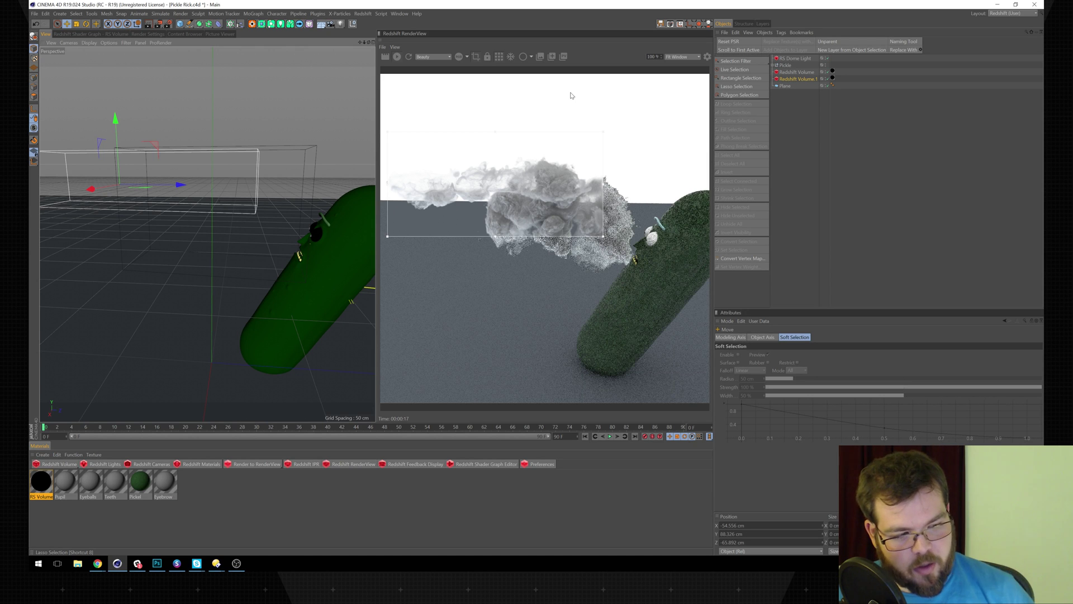
pyautogui.click(397, 57)
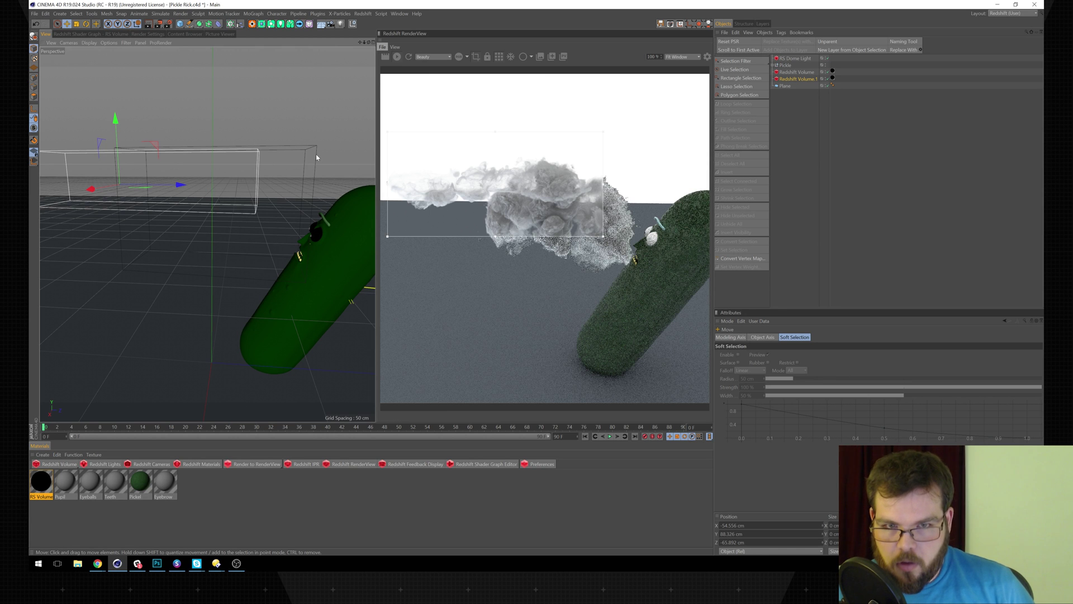
# - Turn off the cropped render region and replace the RS Dome Light with a Redshift Environment object
pyautogui.click(476, 57)
pyautogui.keyDown('alt'); pyautogui.moveTo(169, 197); pyautogui.dragTo(276, 173); pyautogui.keyUp('alt')
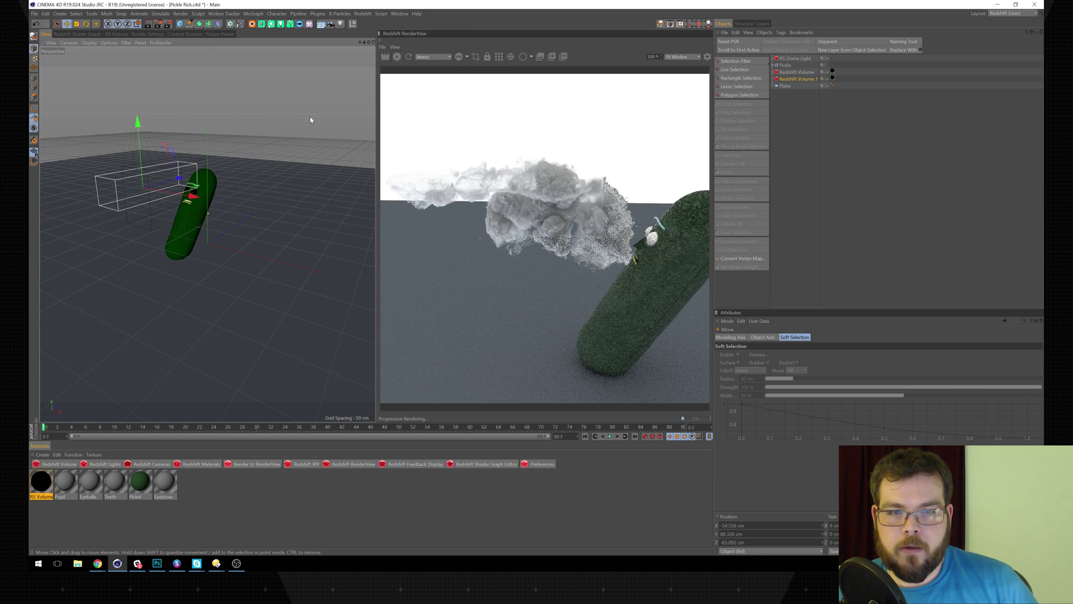
pyautogui.click(70, 464)
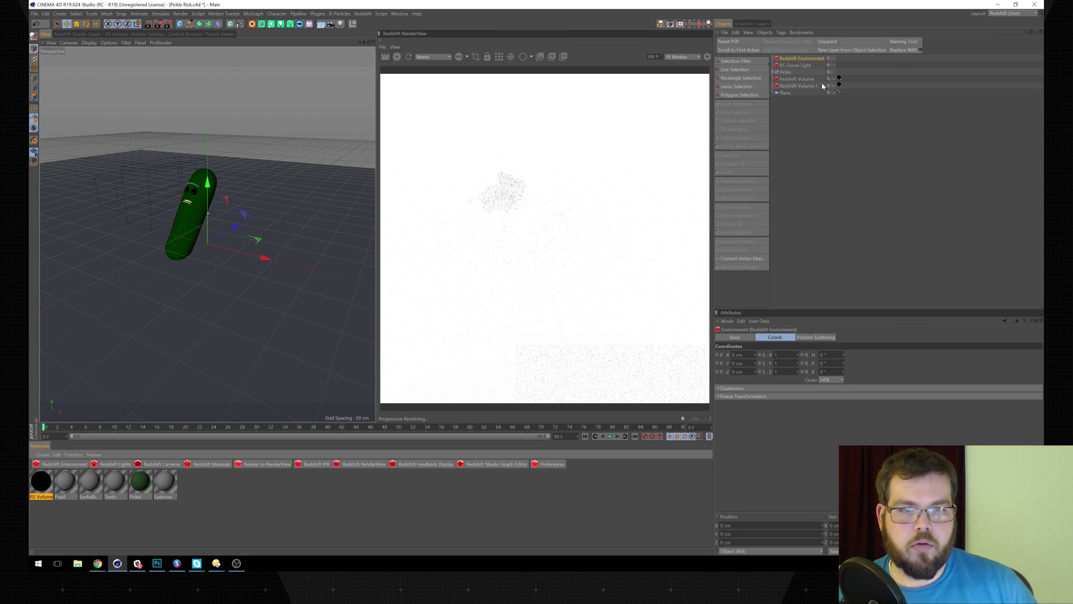
pyautogui.click(799, 65)
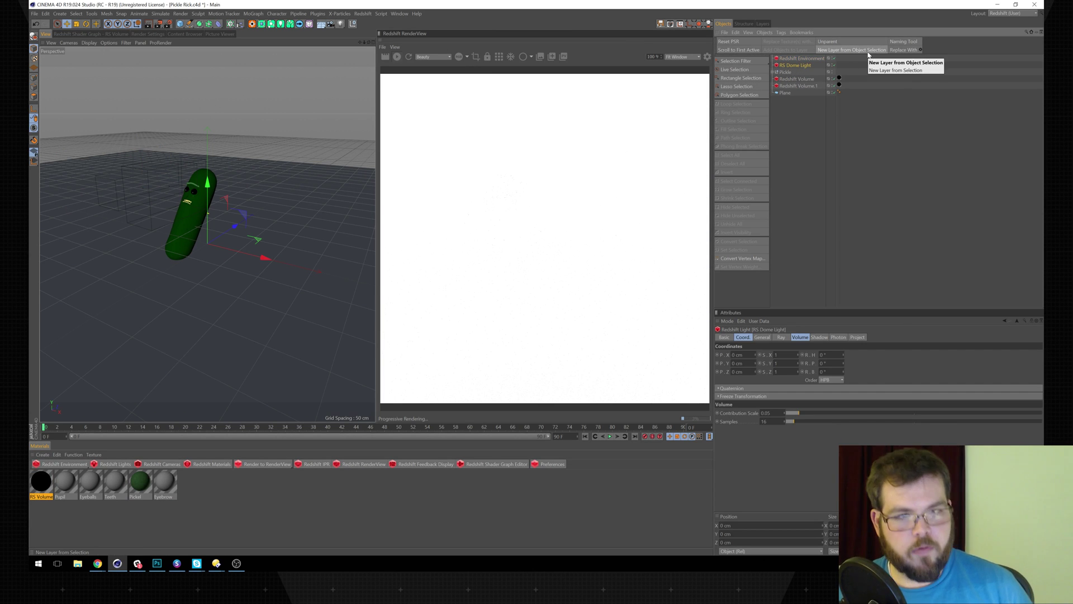
pyautogui.press('Delete')
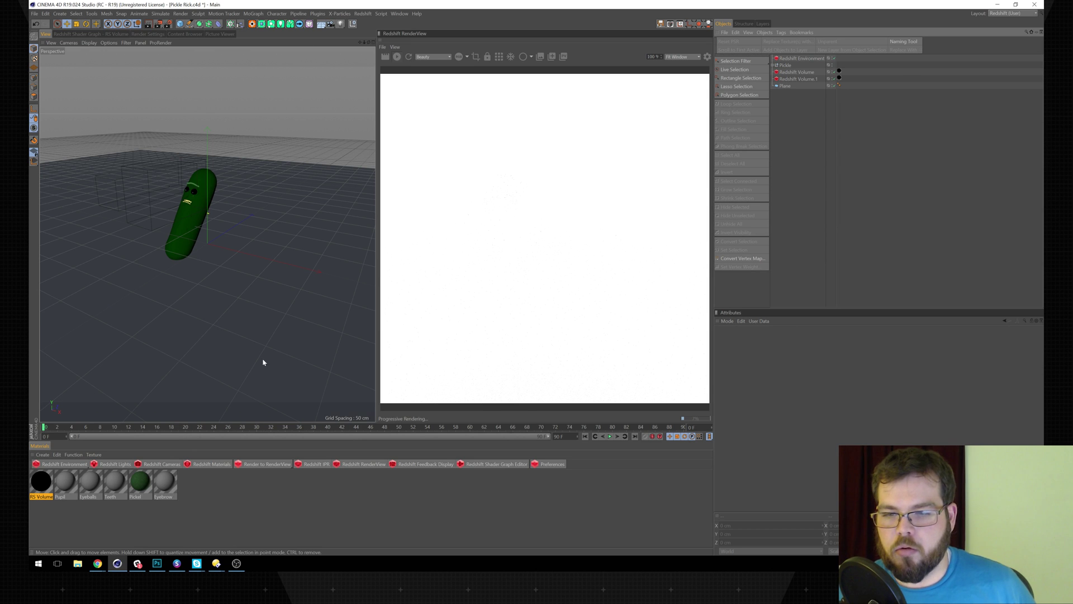
# - Add a Redshift area light, turn its heading about 40°, and move it to about X 81 cm, Y 68 cm, Z -103 cm
pyautogui.click(109, 464)
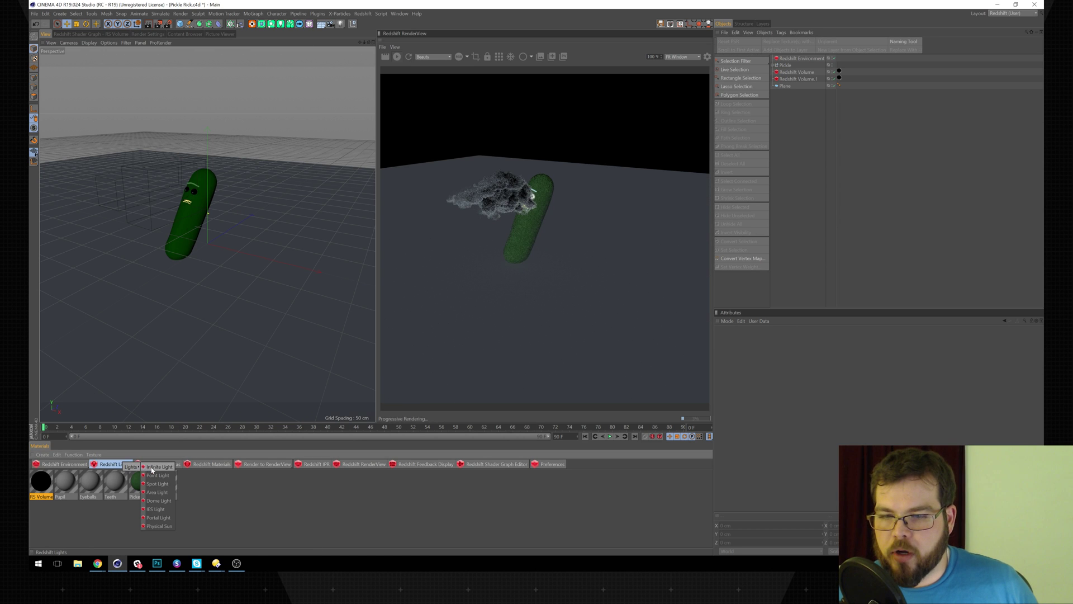
pyautogui.click(157, 493)
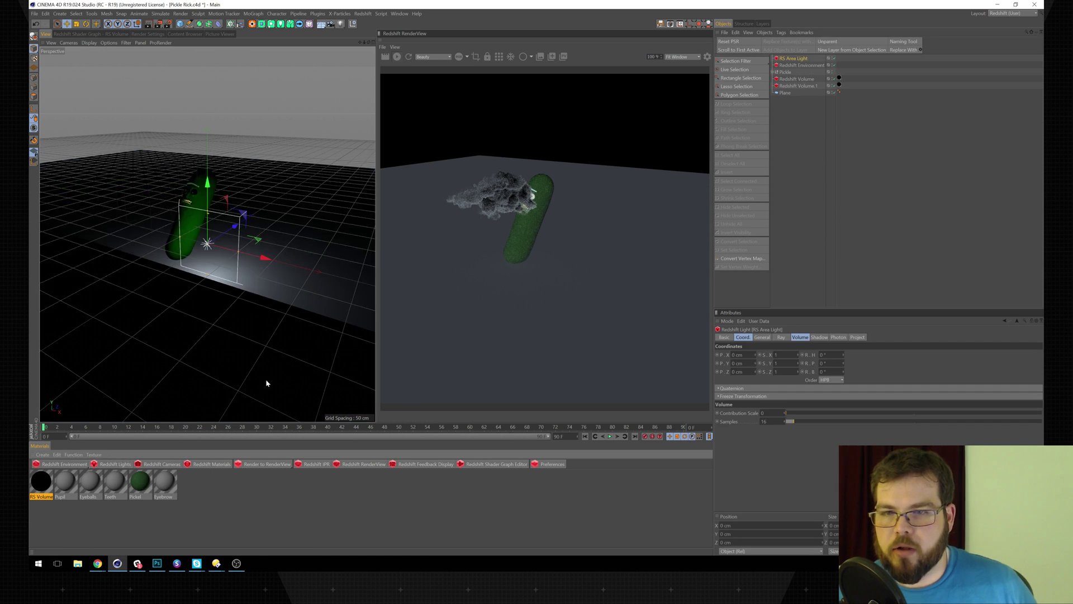
pyautogui.moveTo(235, 227); pyautogui.dragTo(191, 256)
pyautogui.press('r')
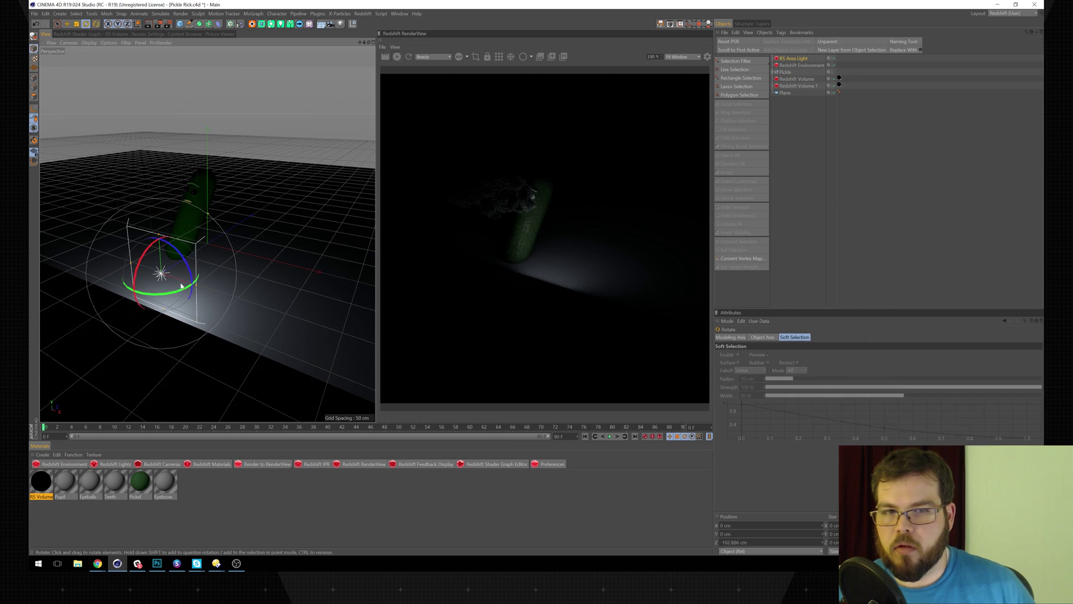
pyautogui.moveTo(169, 292); pyautogui.dragTo(169, 158)
pyautogui.press('e')
pyautogui.moveTo(210, 232); pyautogui.dragTo(280, 249)
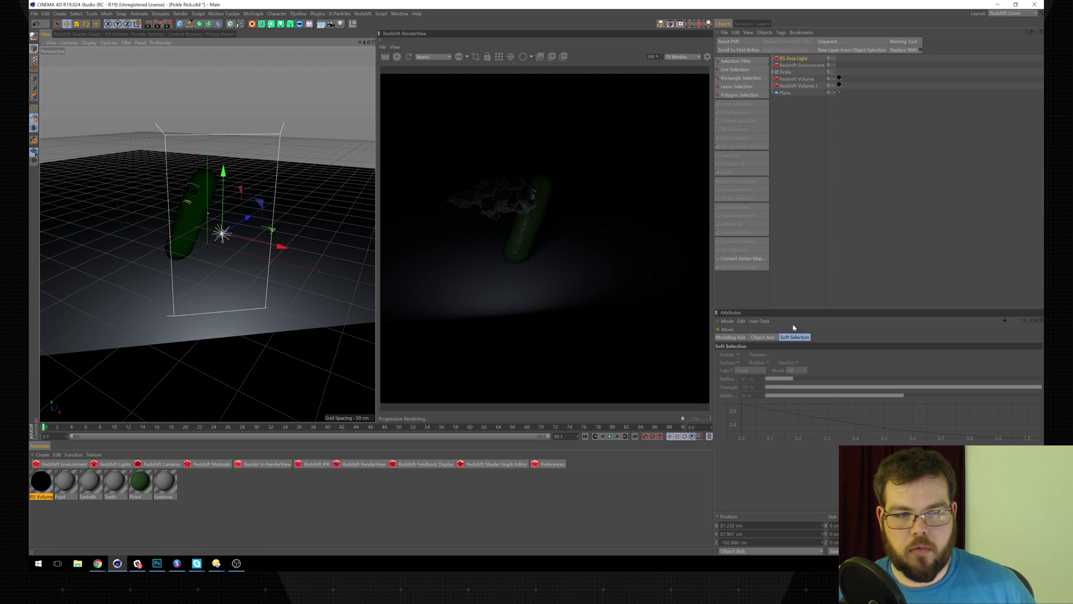
# - Try volume contribution scales of 0.5 and 0.05 on the area light, ending with 0.01
pyautogui.click(802, 59)
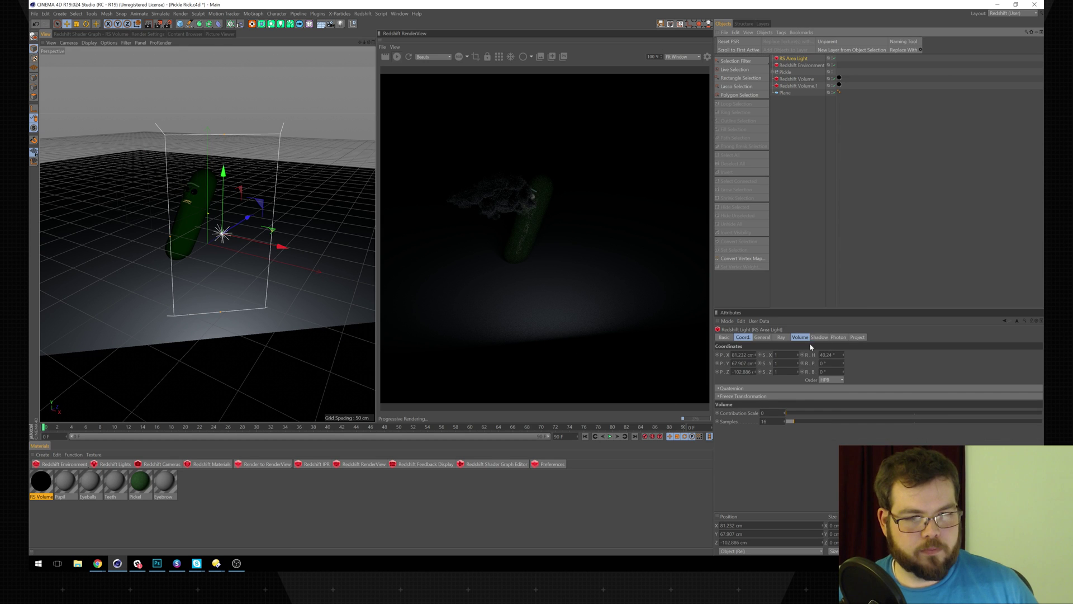
pyautogui.click(766, 412)
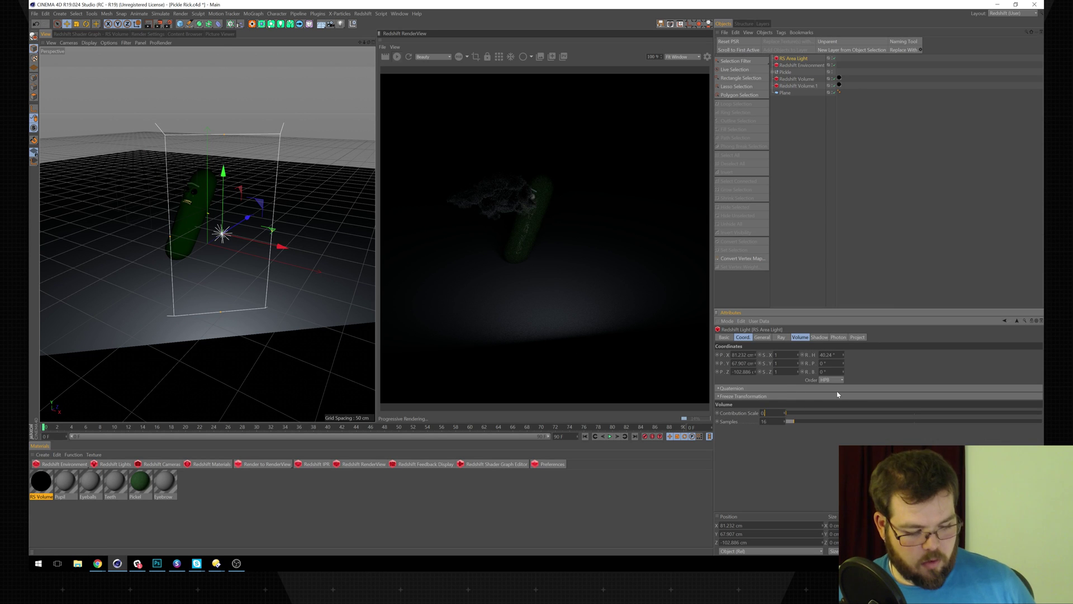
pyautogui.write('.5')
pyautogui.press('Return')
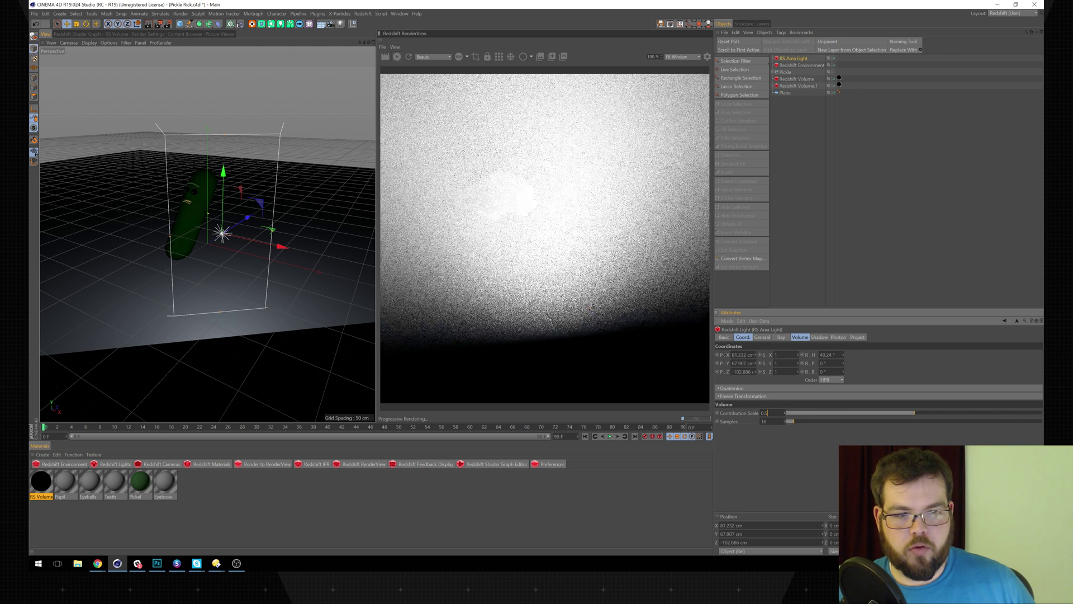
pyautogui.press('BackSpace')
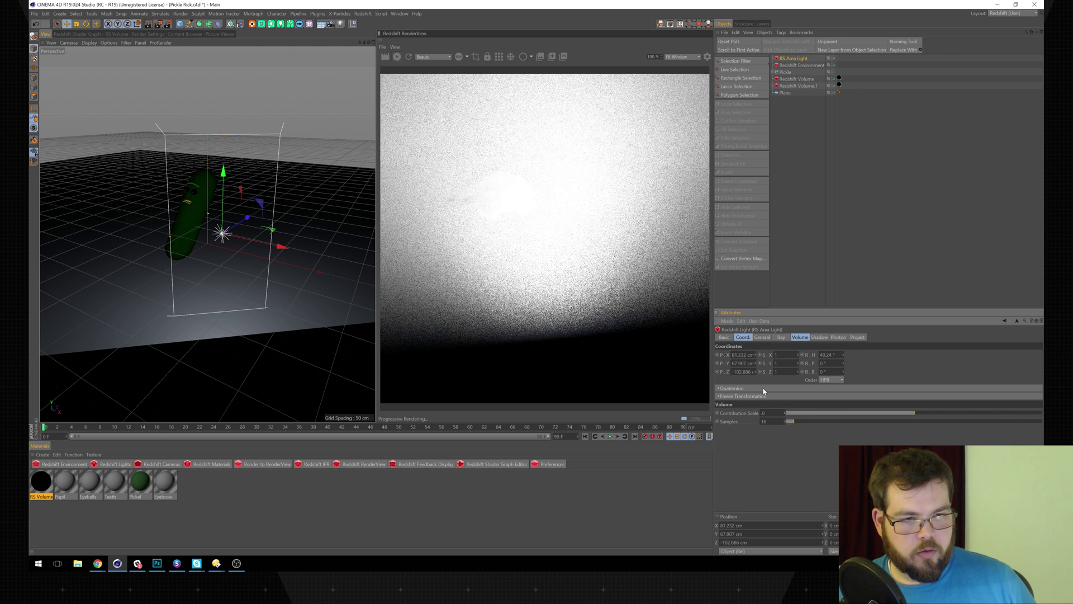
pyautogui.write('.05')
pyautogui.press('Return')
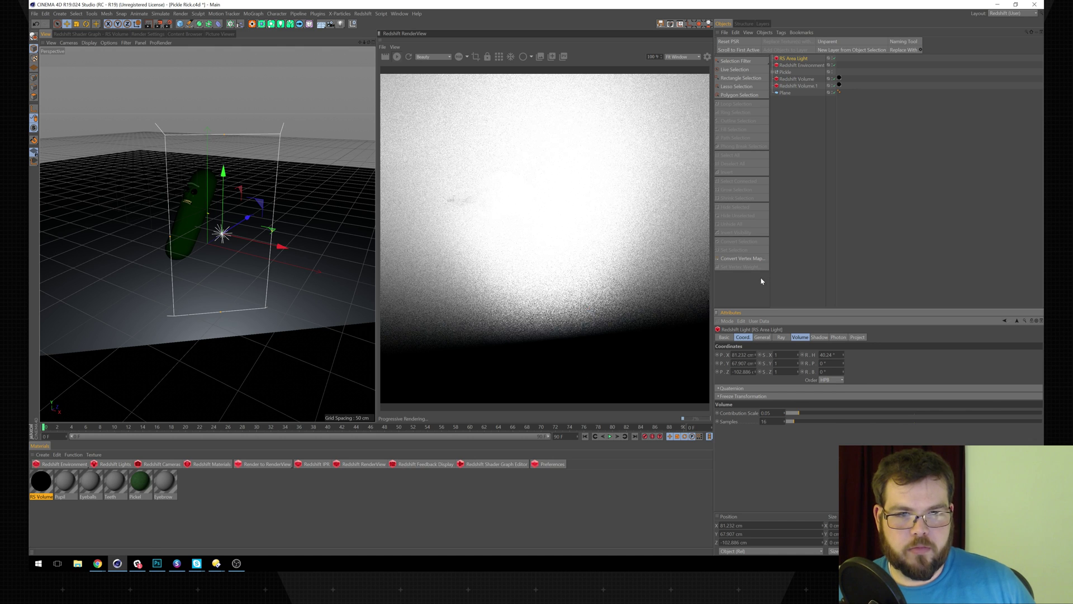
pyautogui.click(771, 413)
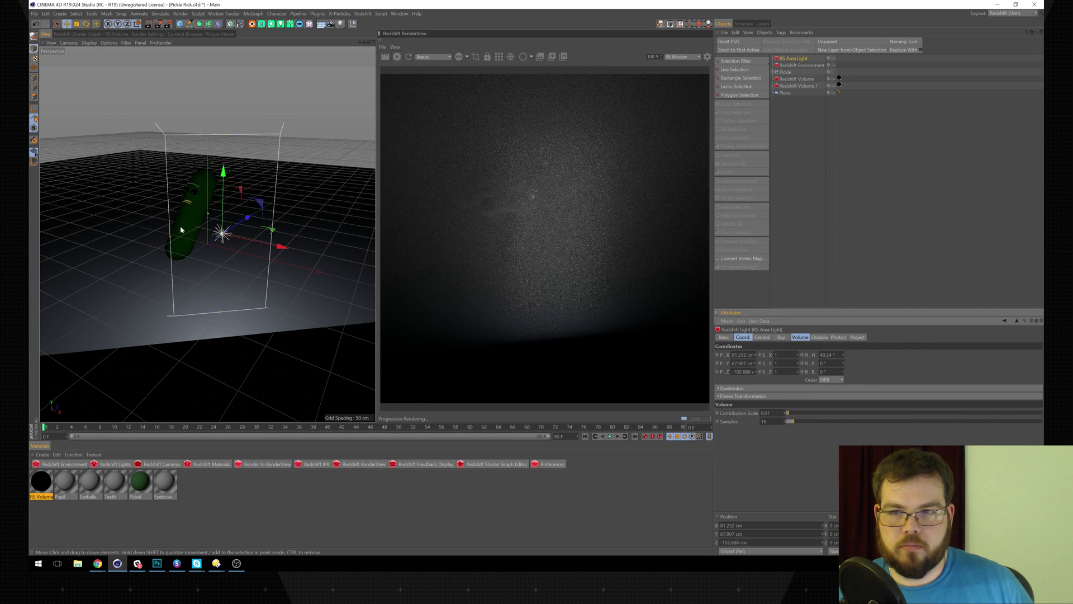
# - Move the area light farther from the pickle, to about X 202 cm and Z -218 cm
pyautogui.moveTo(218, 233); pyautogui.dragTo(399, 422)
pyautogui.keyDown('alt'); pyautogui.moveTo(173, 270); pyautogui.dragTo(223, 290); pyautogui.keyUp('alt')
pyautogui.keyDown('alt'); pyautogui.moveTo(178, 289); pyautogui.dragTo(217, 255, button='middle'); pyautogui.keyUp('alt')
pyautogui.keyDown('alt'); pyautogui.moveTo(202, 273); pyautogui.dragTo(106, 302, button='right'); pyautogui.keyUp('alt')
pyautogui.keyDown('alt'); pyautogui.moveTo(287, 302); pyautogui.dragTo(302, 299, button='middle'); pyautogui.keyUp('alt')
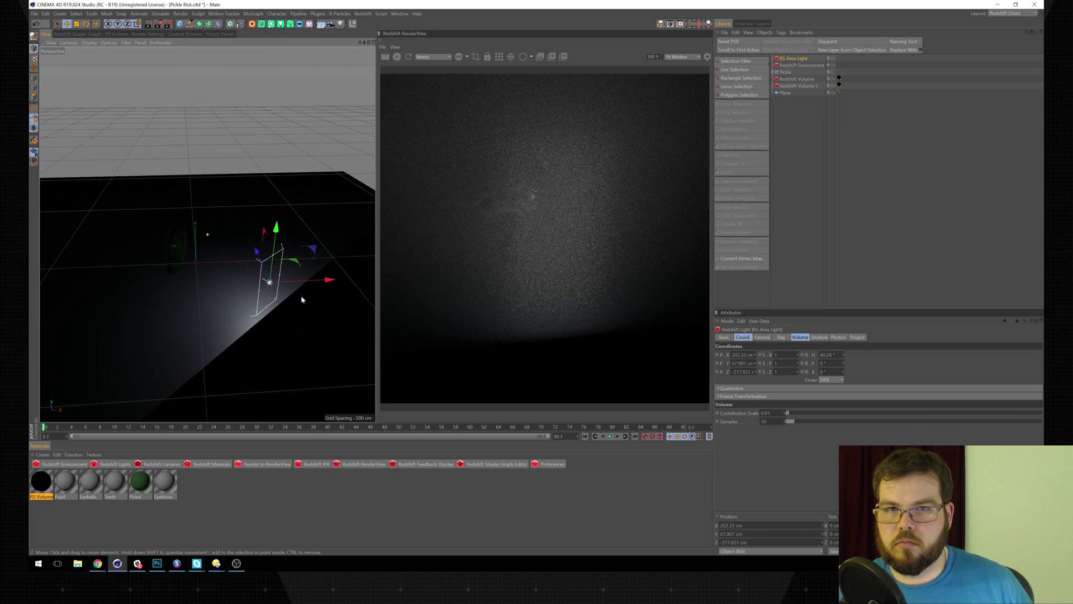
pyautogui.keyDown('alt'); pyautogui.moveTo(204, 291); pyautogui.dragTo(259, 289, button='middle'); pyautogui.keyUp('alt')
pyautogui.keyDown('alt'); pyautogui.moveTo(260, 288); pyautogui.dragTo(357, 278, button='right'); pyautogui.keyUp('alt')
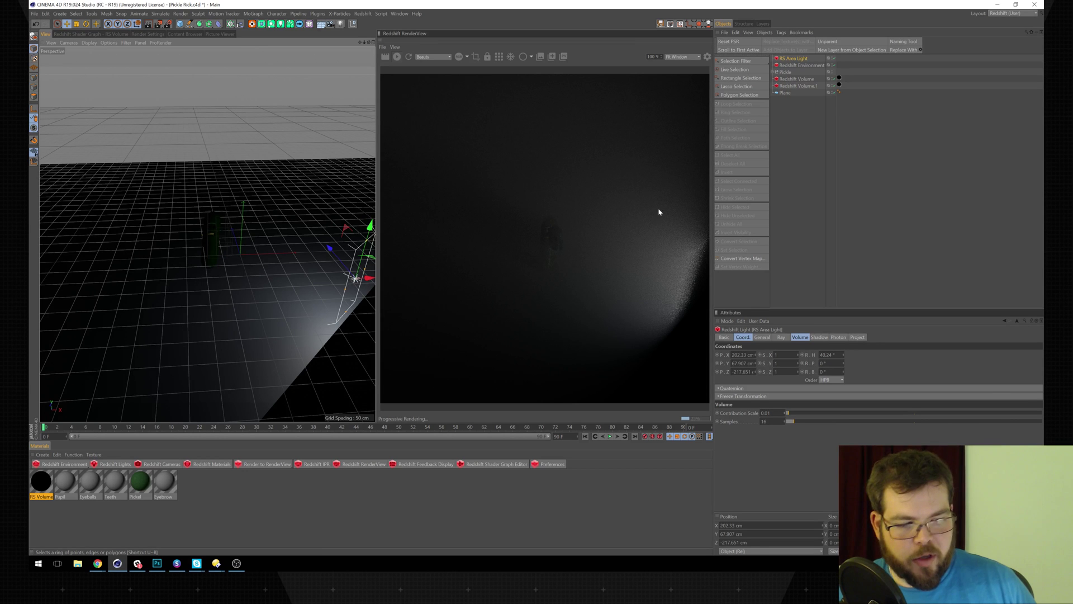
# - Shift the area light along X to about 142 cm and frame the pickle close up
pyautogui.keyDown('alt'); pyautogui.moveTo(304, 283); pyautogui.dragTo(262, 274, button='right'); pyautogui.keyUp('alt')
pyautogui.moveTo(262, 274)
pyautogui.keyDown('alt'); pyautogui.mouseDown()
pyautogui.moveTo(314, 259)
pyautogui.moveTo(287, 269)
pyautogui.moveTo(217, 261)
pyautogui.moveTo(380, 295)
pyautogui.moveTo(263, 267)
pyautogui.mouseUp(); pyautogui.keyUp('alt')
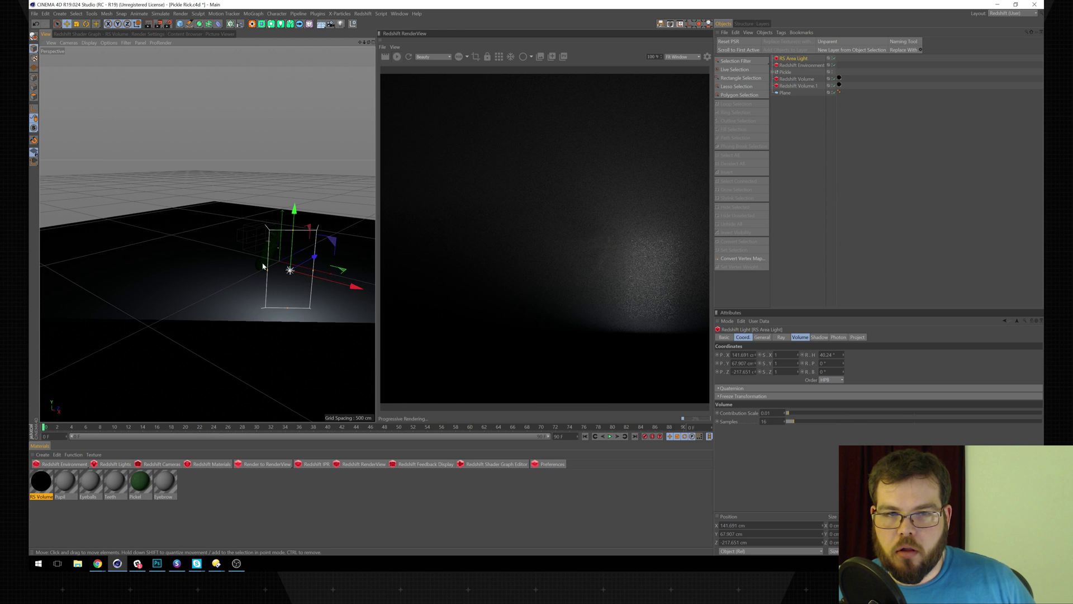
pyautogui.keyDown('alt'); pyautogui.moveTo(263, 266); pyautogui.dragTo(306, 261, button='right'); pyautogui.keyUp('alt')
pyautogui.keyDown('alt'); pyautogui.moveTo(206, 233); pyautogui.dragTo(398, 324, button='middle'); pyautogui.keyUp('alt')
pyautogui.keyDown('alt'); pyautogui.moveTo(276, 268); pyautogui.dragTo(305, 275, button='right'); pyautogui.keyUp('alt')
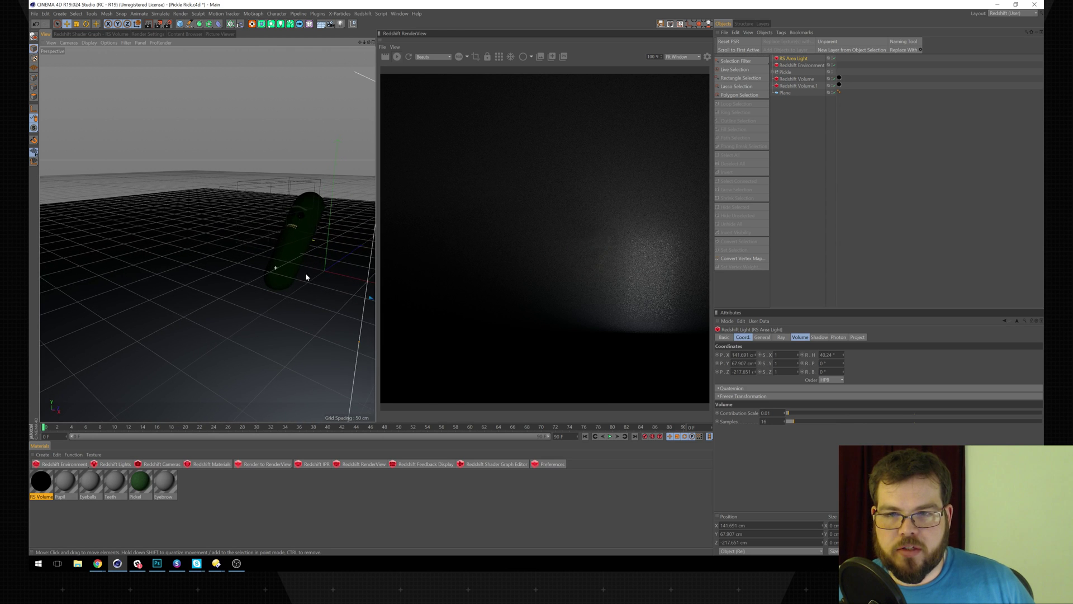
pyautogui.keyDown('alt'); pyautogui.moveTo(309, 270); pyautogui.dragTo(336, 262); pyautogui.keyUp('alt')
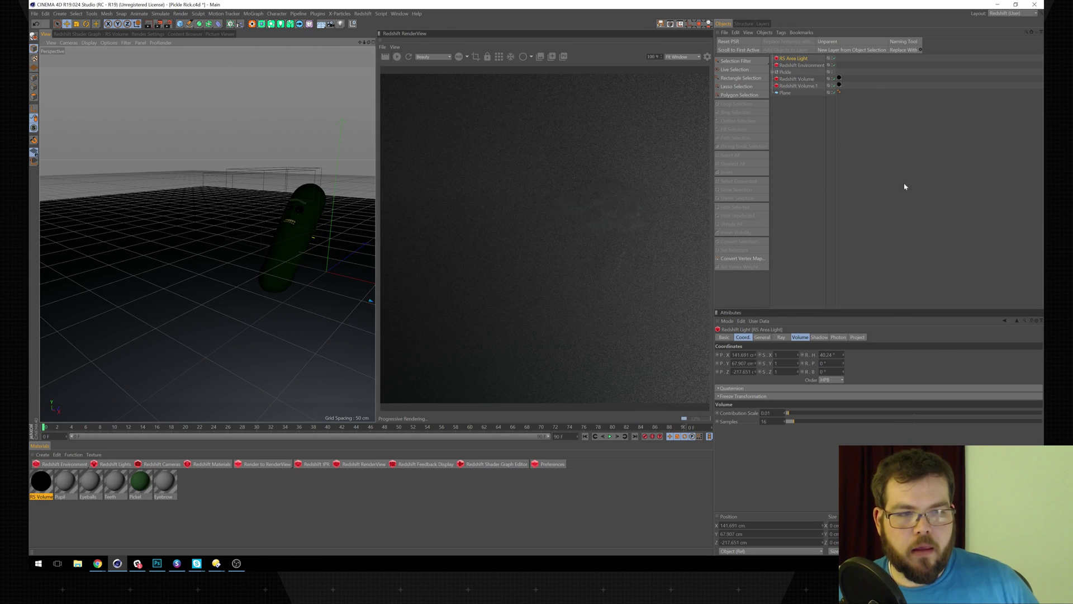
# - Set the Redshift Environment's volume Scattering to about 0.045 and its Attenuation to about 0.027
pyautogui.click(814, 66)
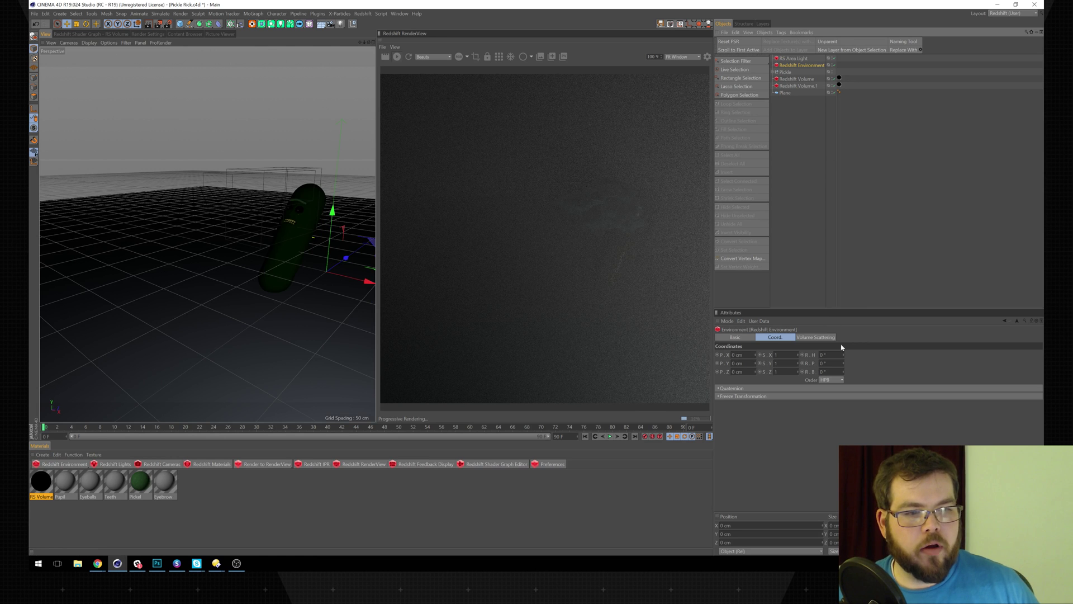
pyautogui.click(817, 338)
pyautogui.click(909, 371)
pyautogui.moveTo(837, 379); pyautogui.dragTo(785, 374)
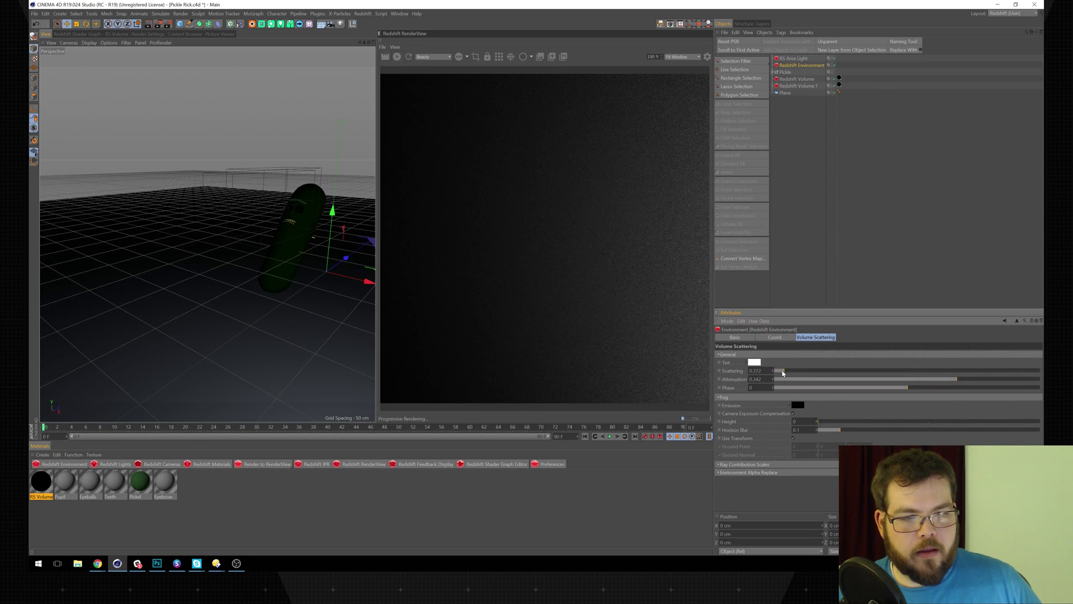
pyautogui.moveTo(776, 374); pyautogui.dragTo(781, 375)
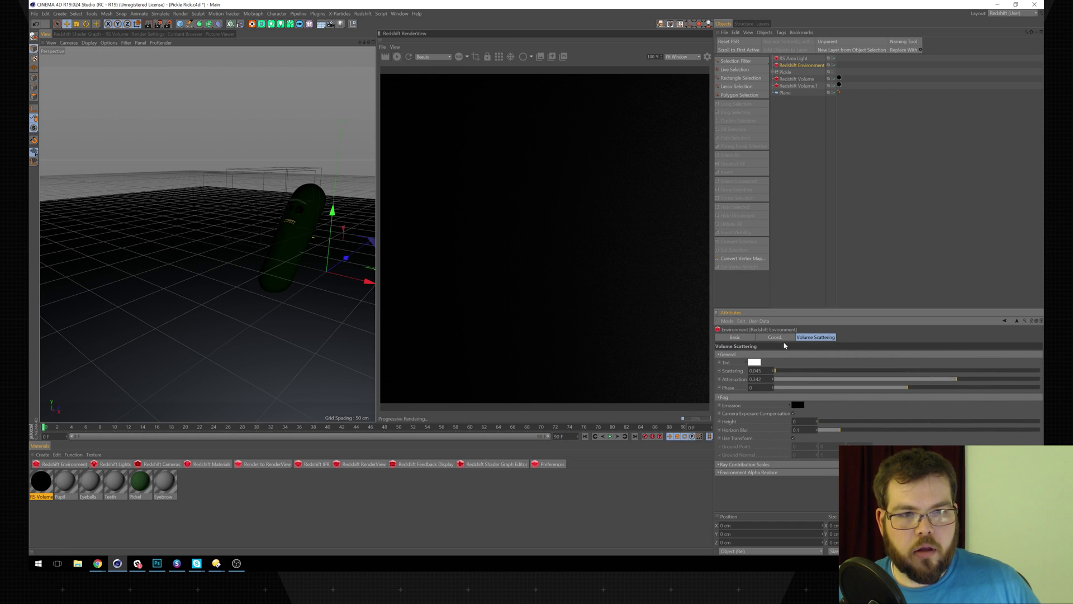
pyautogui.keyDown('alt'); pyautogui.moveTo(249, 254); pyautogui.dragTo(241, 262, button='right'); pyautogui.keyUp('alt')
pyautogui.keyDown('alt'); pyautogui.moveTo(241, 263); pyautogui.dragTo(264, 259); pyautogui.keyUp('alt')
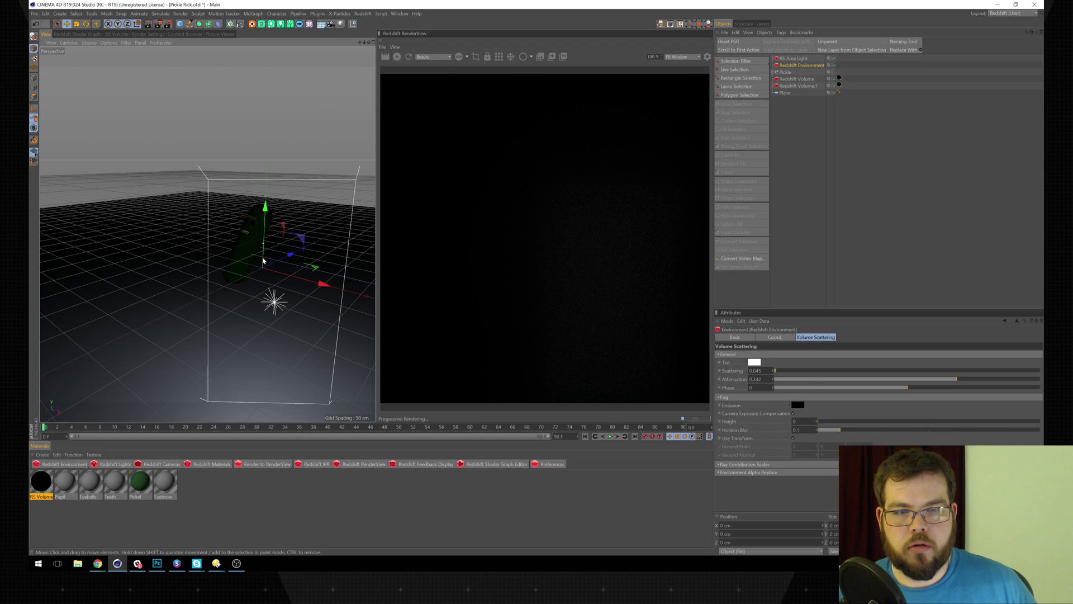
pyautogui.moveTo(814, 381); pyautogui.dragTo(804, 380)
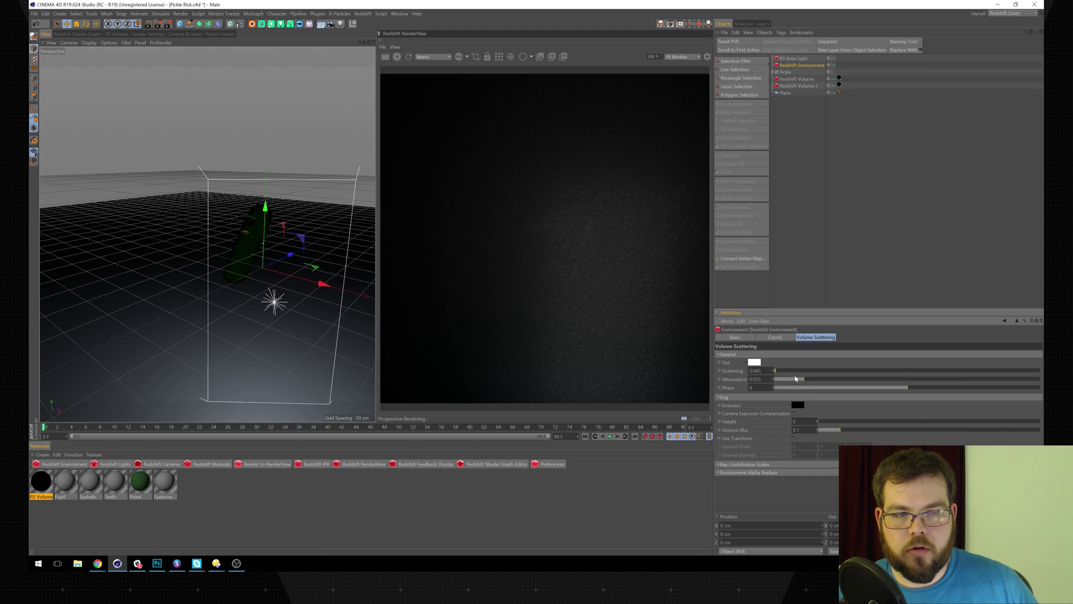
pyautogui.moveTo(792, 382); pyautogui.dragTo(789, 382)
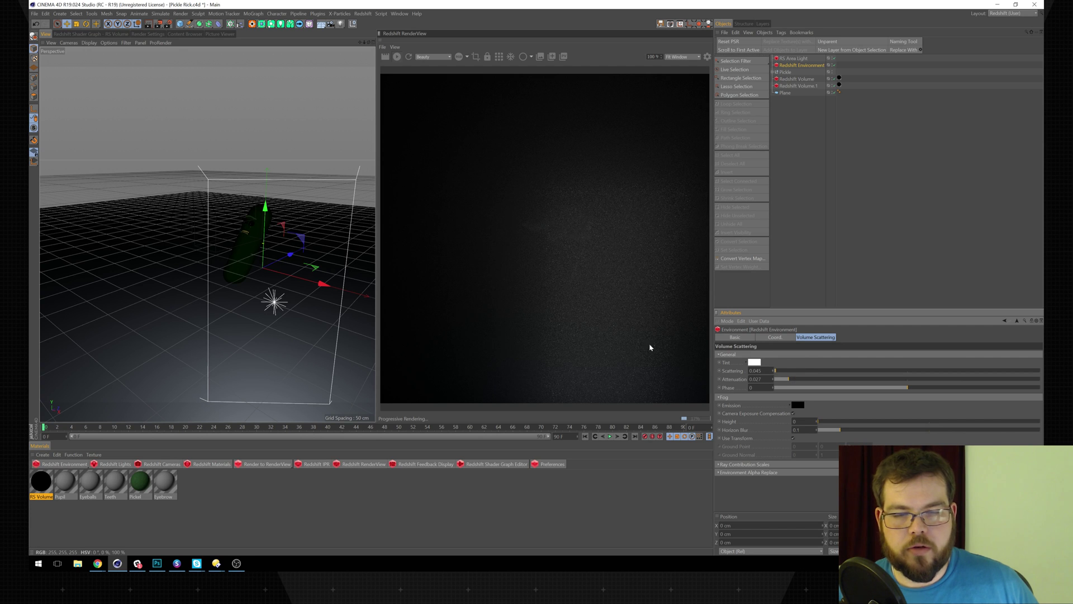
# - Replace the area light with a Redshift spot light, raised slightly and pulled back to about Z -332 cm to aim at the pickle
pyautogui.click(796, 59)
pyautogui.press('Delete')
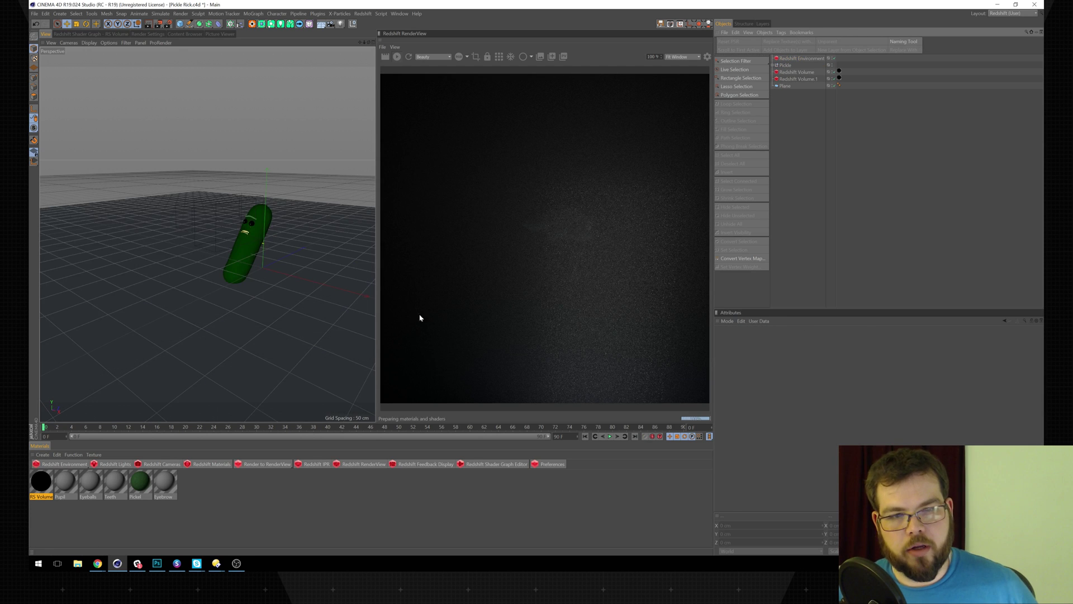
pyautogui.click(109, 464)
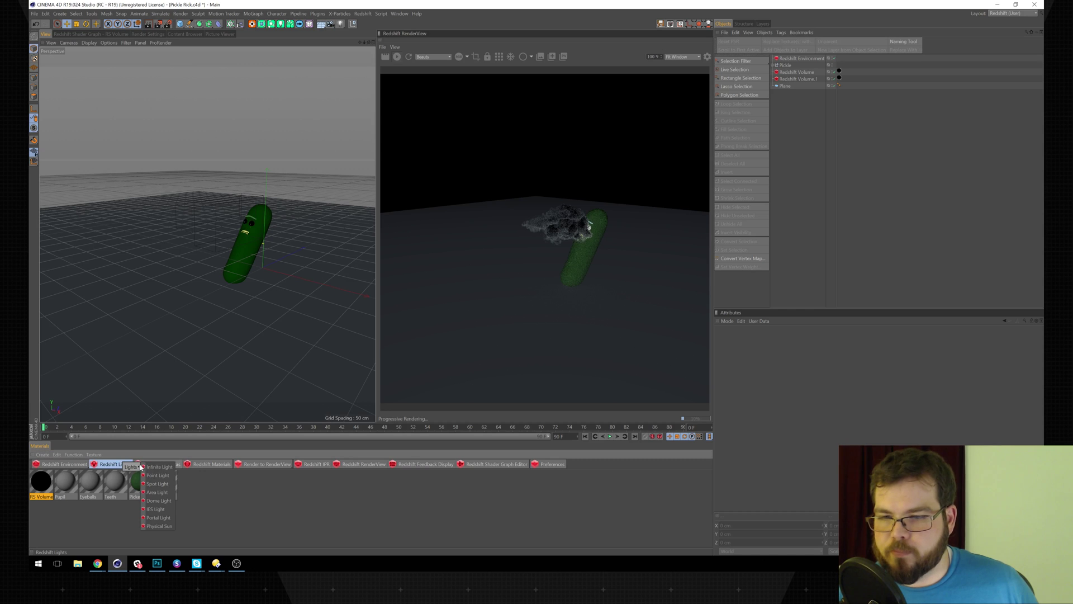
pyautogui.click(160, 484)
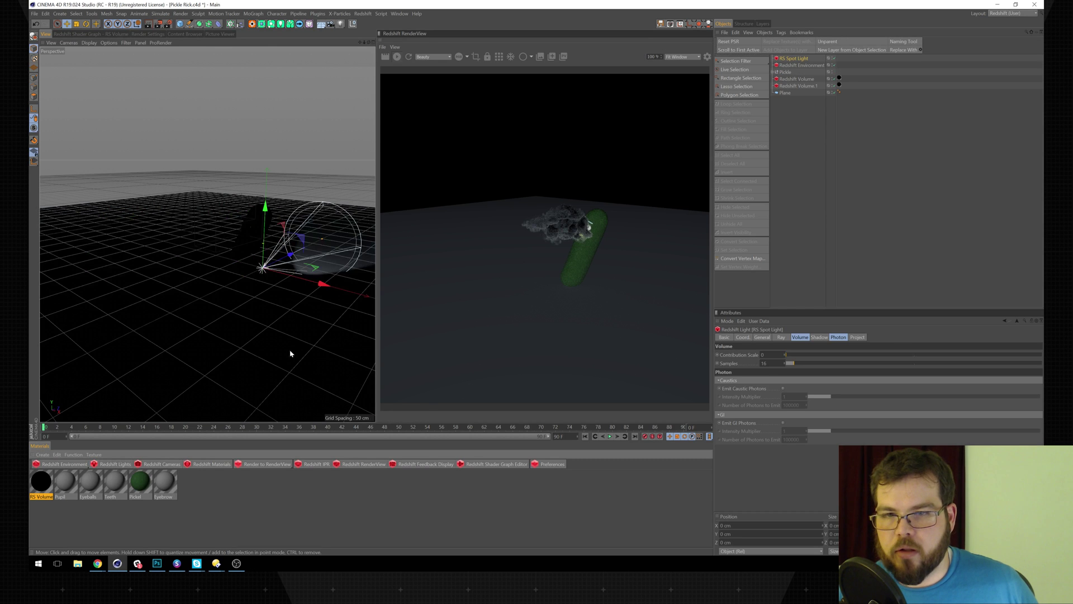
pyautogui.moveTo(281, 262); pyautogui.dragTo(136, 238)
pyautogui.moveTo(177, 276); pyautogui.dragTo(107, 304)
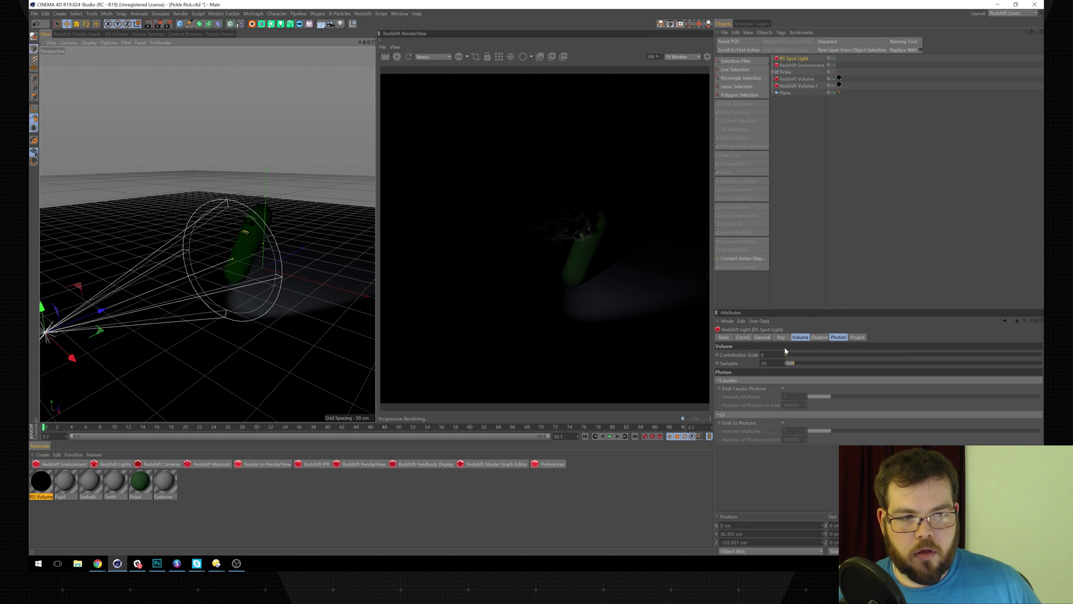
# - Set the spot light's volume Contribution Scale to 0.05 and its volume Samples to 128
pyautogui.moveTo(761, 355); pyautogui.dragTo(841, 343)
pyautogui.write('0.')
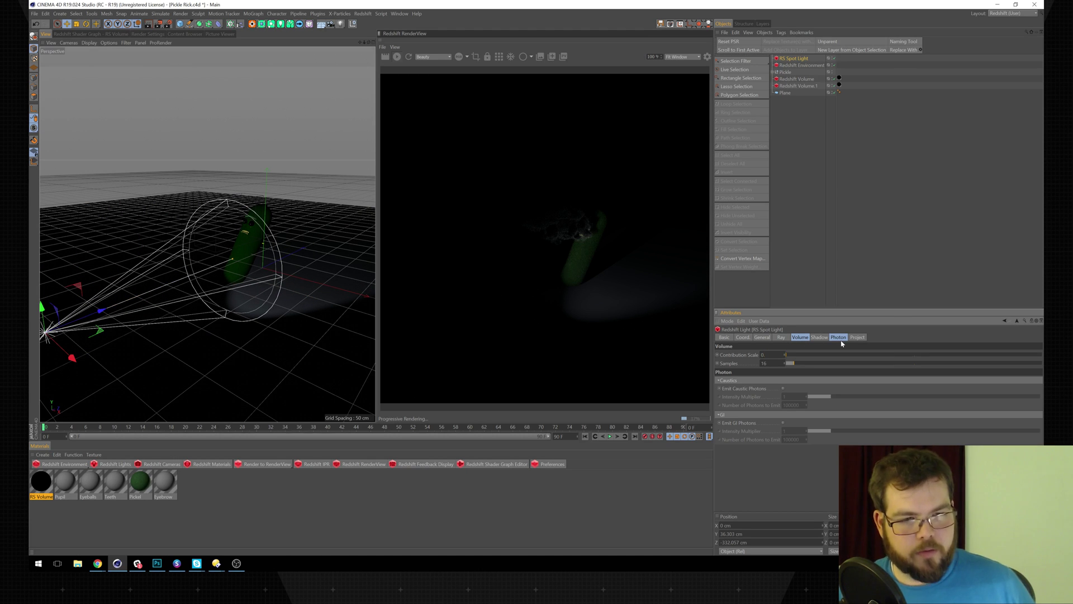
pyautogui.write('05')
pyautogui.press('Return')
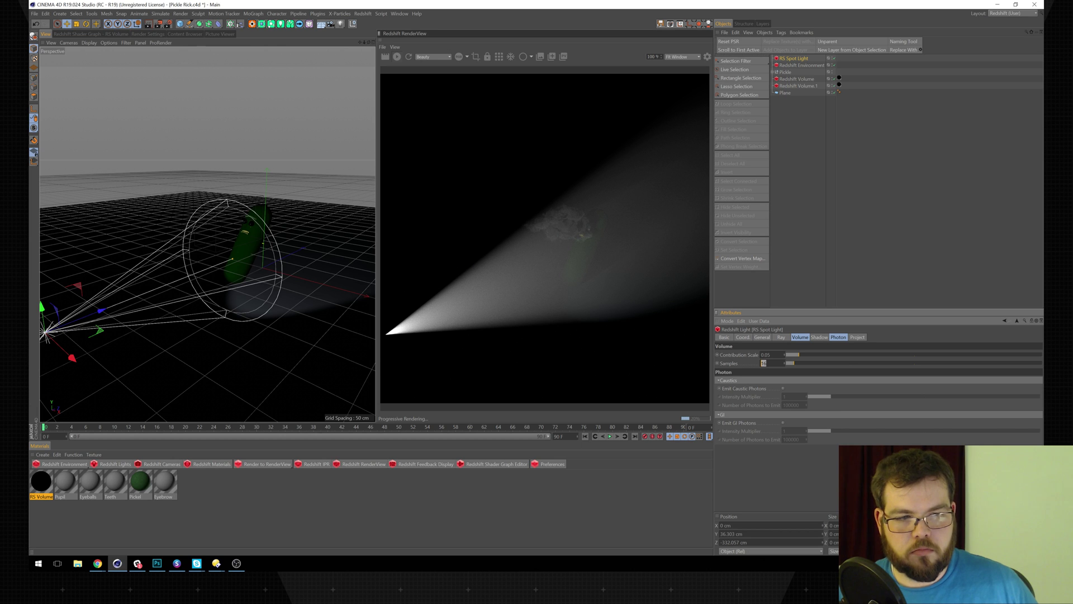
pyautogui.write('128')
pyautogui.press('Return')
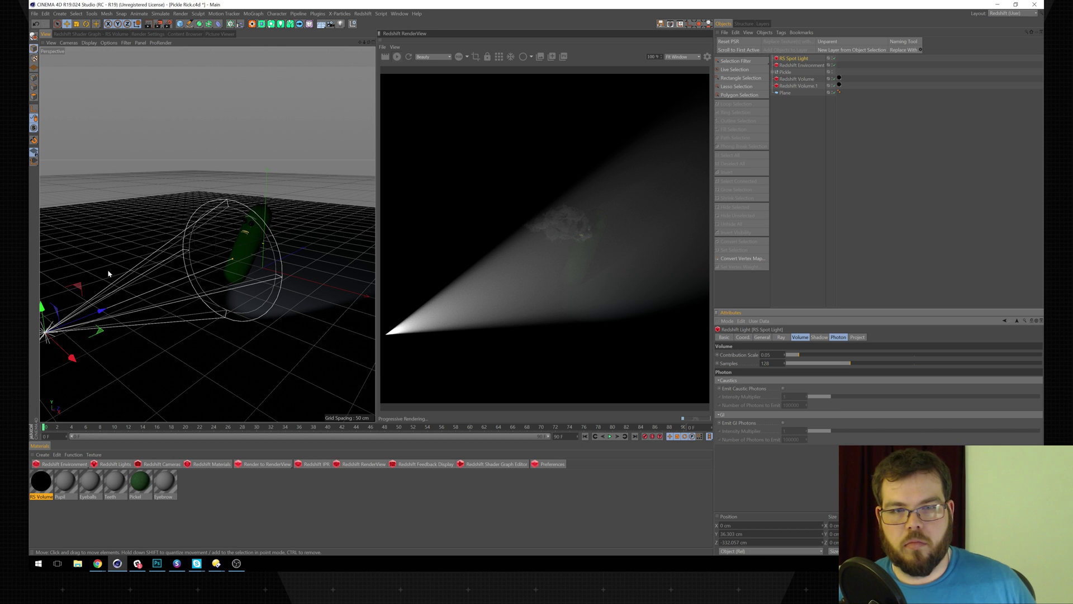
# - Move the spot light farther back to about Z -368 cm and show its General settings
pyautogui.scroll(-3, 108, 271)
pyautogui.moveTo(119, 299); pyautogui.dragTo(96, 309)
pyautogui.click(762, 337)
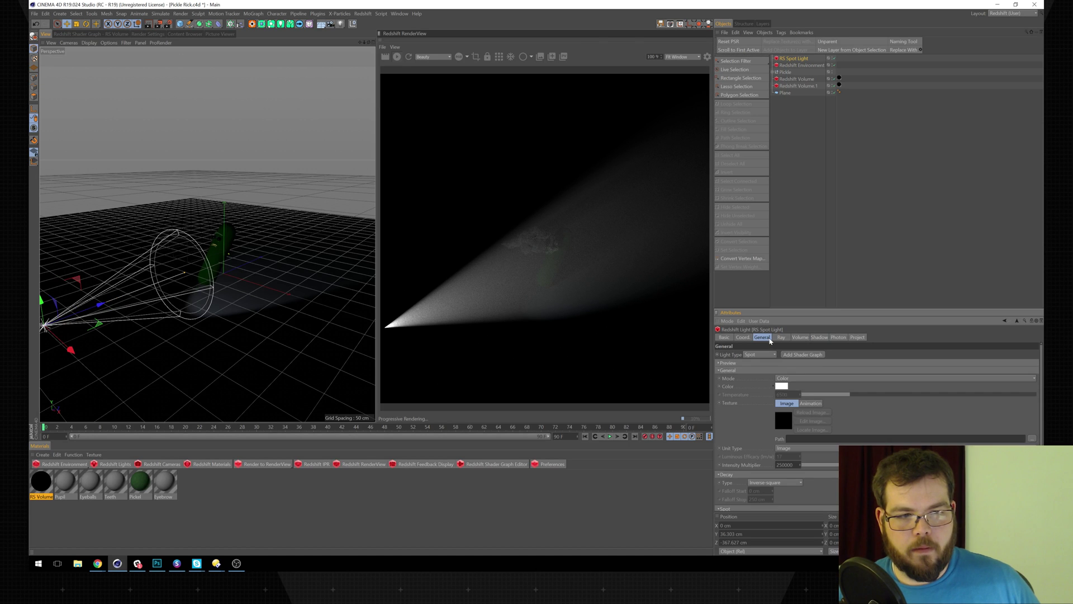
pyautogui.click(743, 338)
pyautogui.click(762, 337)
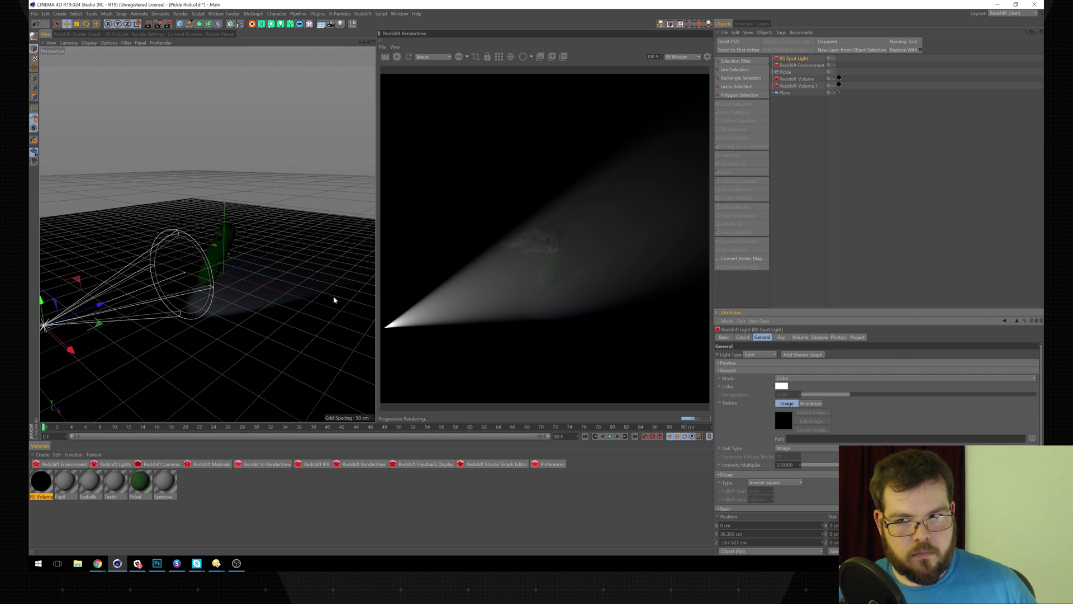
pyautogui.keyDown('alt'); pyautogui.moveTo(270, 290); pyautogui.dragTo(381, 280, button='middle'); pyautogui.keyUp('alt')
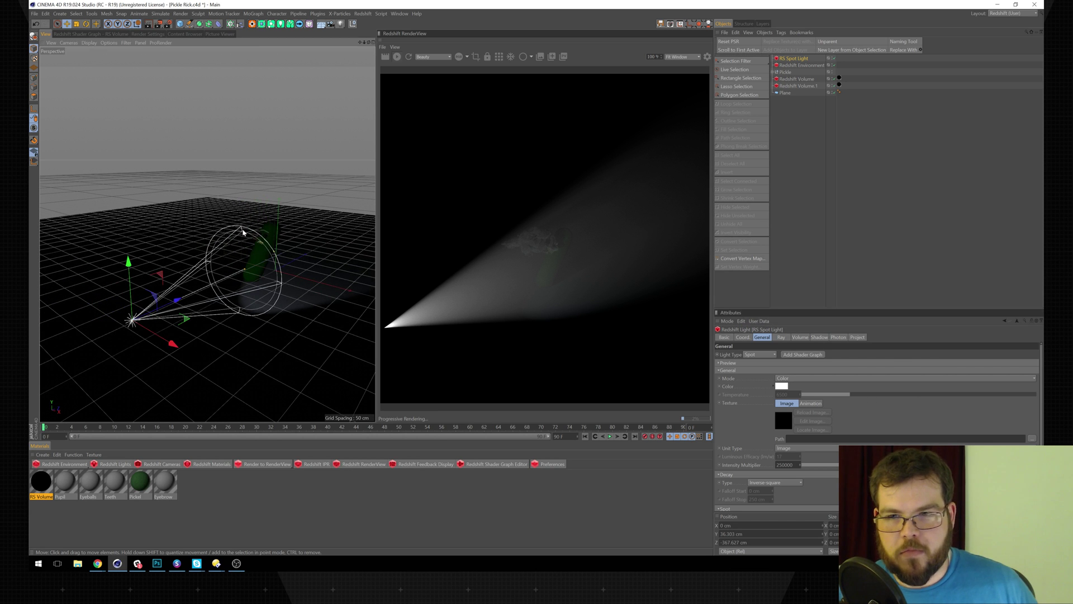
# - Enlarge the spot light's cone to cover the pickle, and move the light up to about Y 59 cm and back to about Z -445 cm
pyautogui.moveTo(245, 273); pyautogui.dragTo(276, 256)
pyautogui.moveTo(141, 266); pyautogui.dragTo(89, 265)
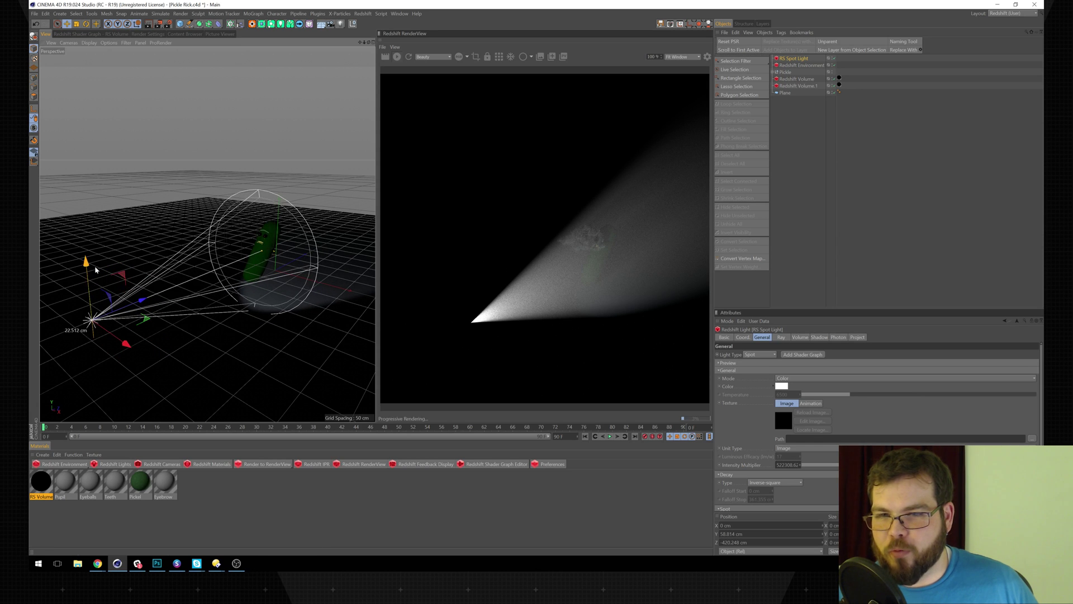
pyautogui.moveTo(143, 300); pyautogui.dragTo(121, 309)
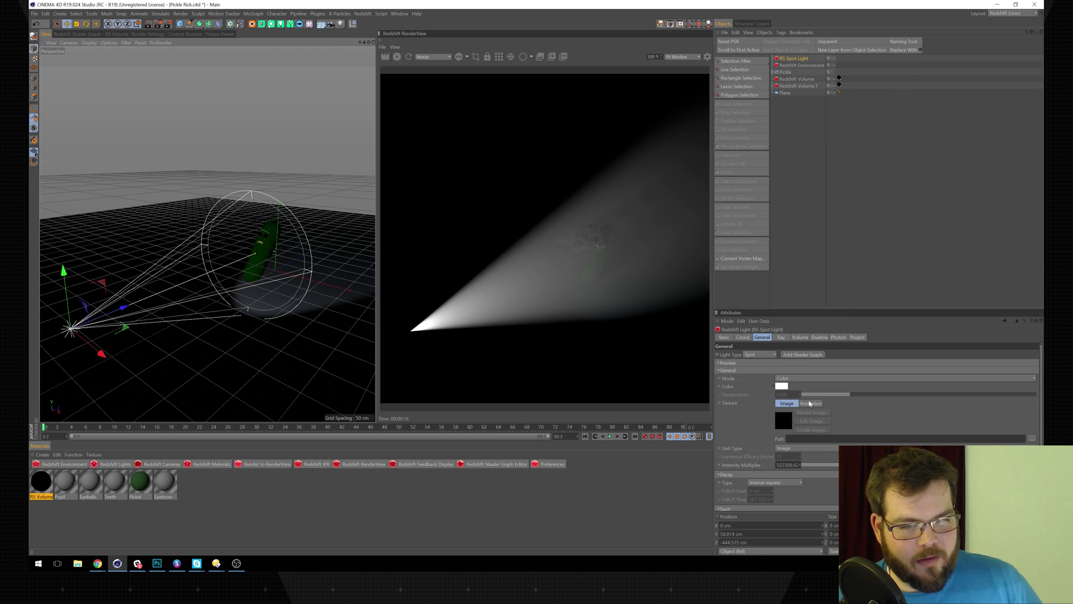
# - Set the spot light's Intensity Multiplier to 25000, then extend its cone back out to the pickle, raising the intensity to about 370000
pyautogui.click(794, 464)
pyautogui.hotkey('ctrl', 'a')
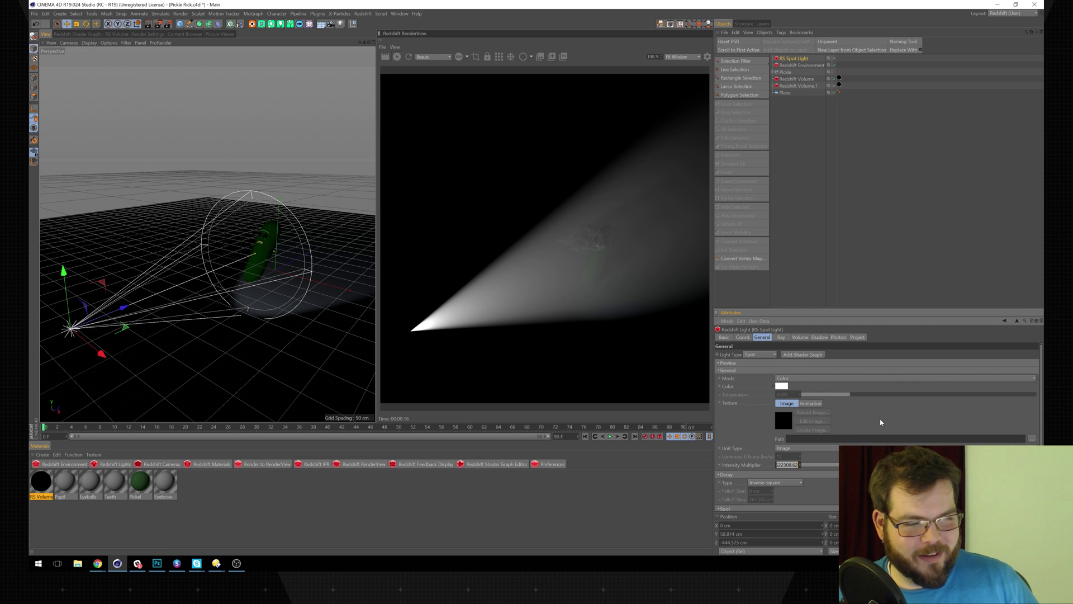
pyautogui.write('25000')
pyautogui.press('Return')
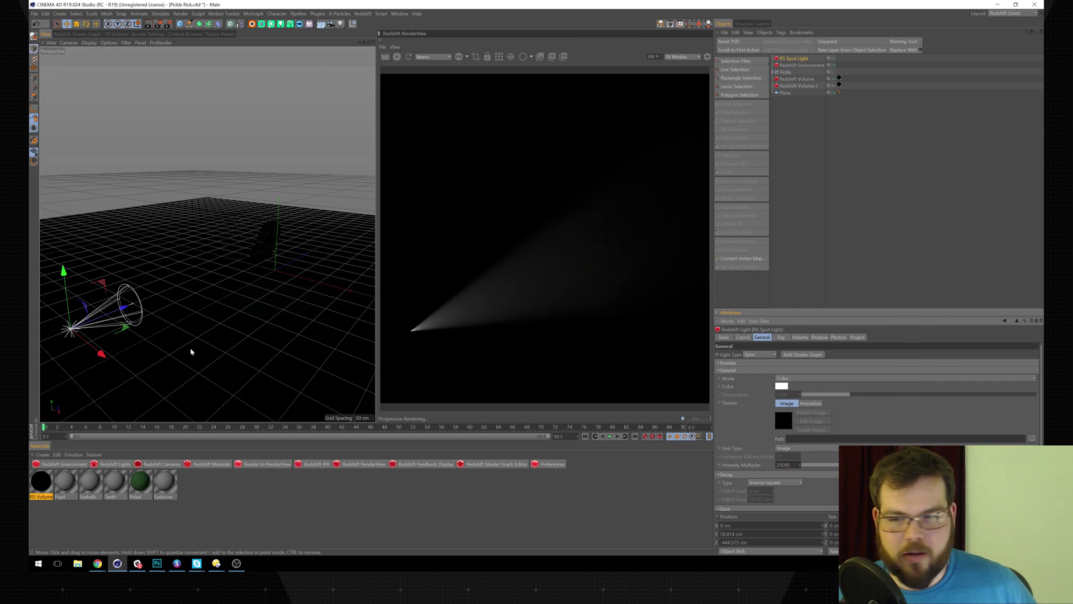
pyautogui.moveTo(132, 303); pyautogui.dragTo(244, 276)
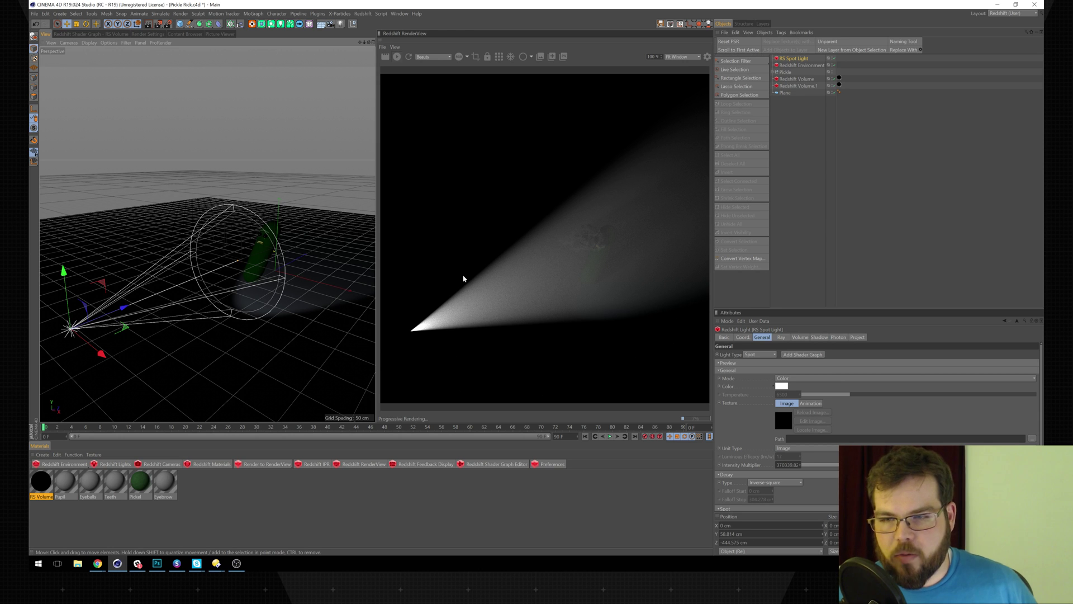
# - Duplicate the spot light, offset the copy to about X 162 cm, and rotate it to aim at the pickle
pyautogui.keyDown('ctrl'); pyautogui.moveTo(101, 353); pyautogui.dragTo(145, 366); pyautogui.keyUp('ctrl')
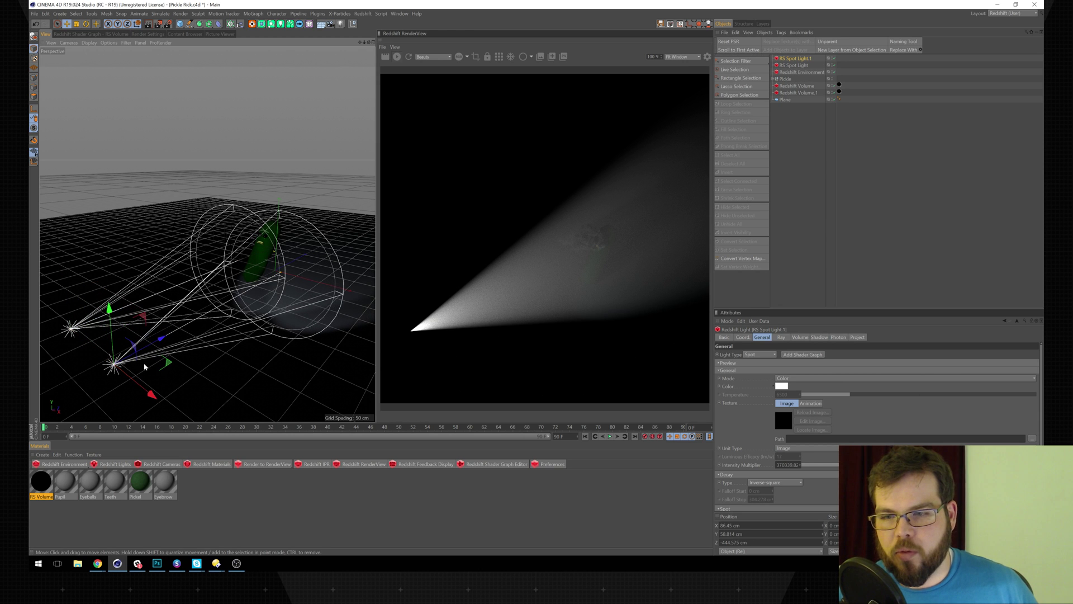
pyautogui.press('t')
pyautogui.press('r')
pyautogui.moveTo(119, 390); pyautogui.dragTo(212, 386)
pyautogui.press('e')
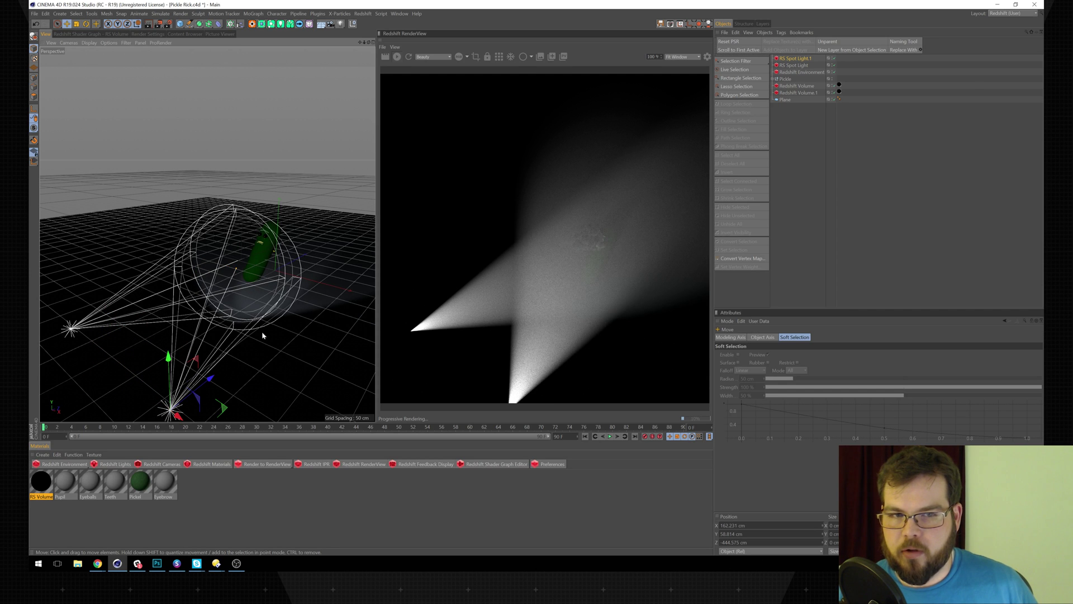
# - Lower the Redshift Environment's volume Attenuation to about 0.013 and its Scattering to 0.005
pyautogui.click(819, 72)
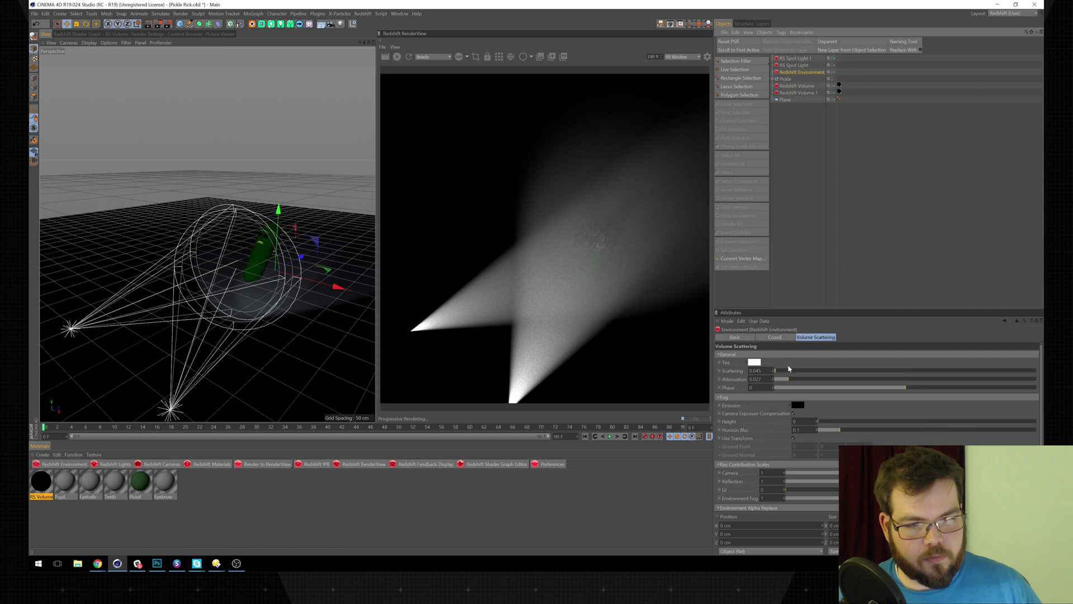
pyautogui.moveTo(785, 380); pyautogui.dragTo(783, 373)
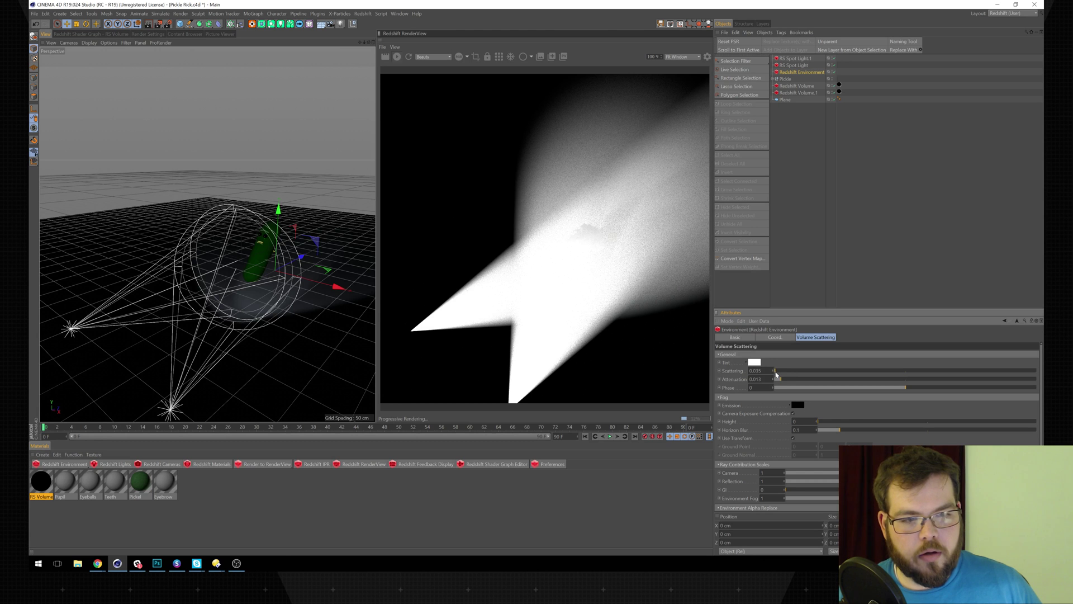
pyautogui.moveTo(775, 374); pyautogui.dragTo(774, 374)
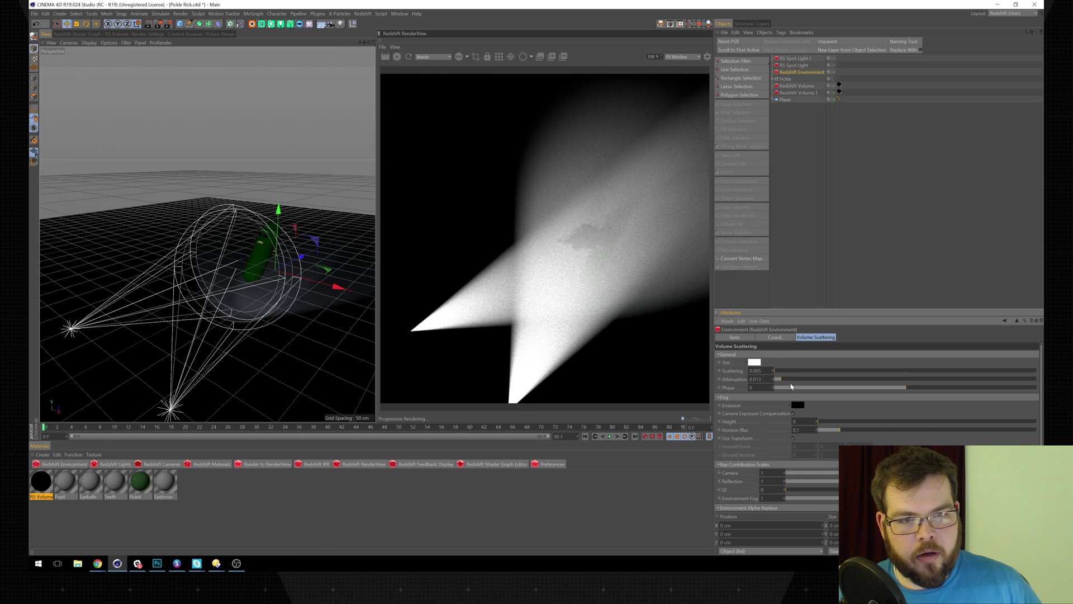
# - Frame the pickle and smoke up close and limit the Redshift render to a region around the smoke cloud
pyautogui.keyDown('alt'); pyautogui.moveTo(147, 246); pyautogui.dragTo(80, 237, button='right'); pyautogui.keyUp('alt')
pyautogui.moveTo(178, 255)
pyautogui.keyDown('alt'); pyautogui.mouseDown()
pyautogui.moveTo(207, 250)
pyautogui.moveTo(185, 247)
pyautogui.mouseUp(); pyautogui.keyUp('alt')
pyautogui.scroll(1, 201, 243)
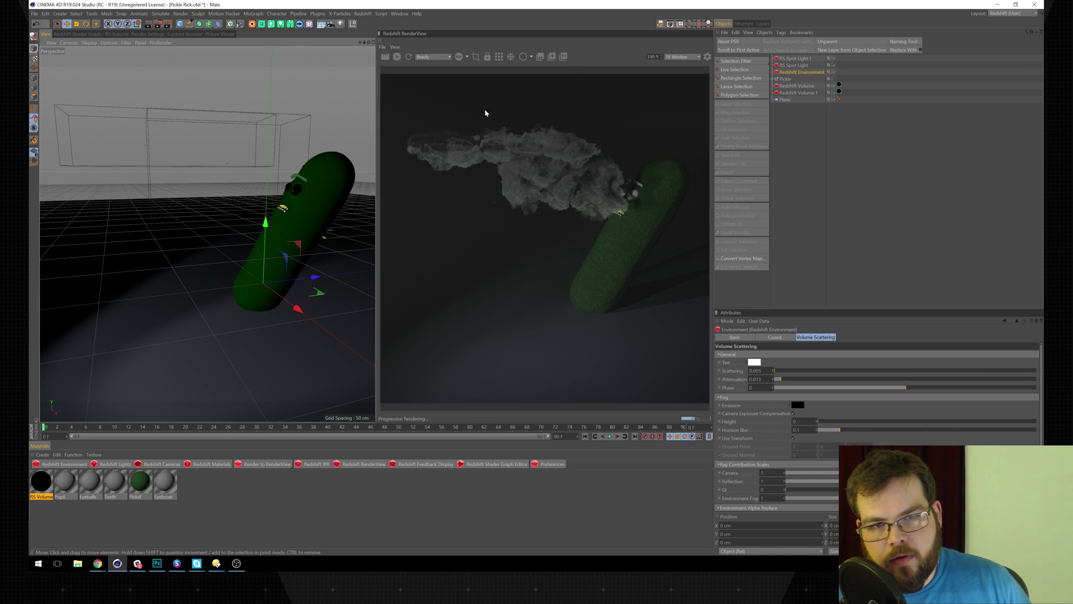
pyautogui.click(499, 58)
pyautogui.click(476, 56)
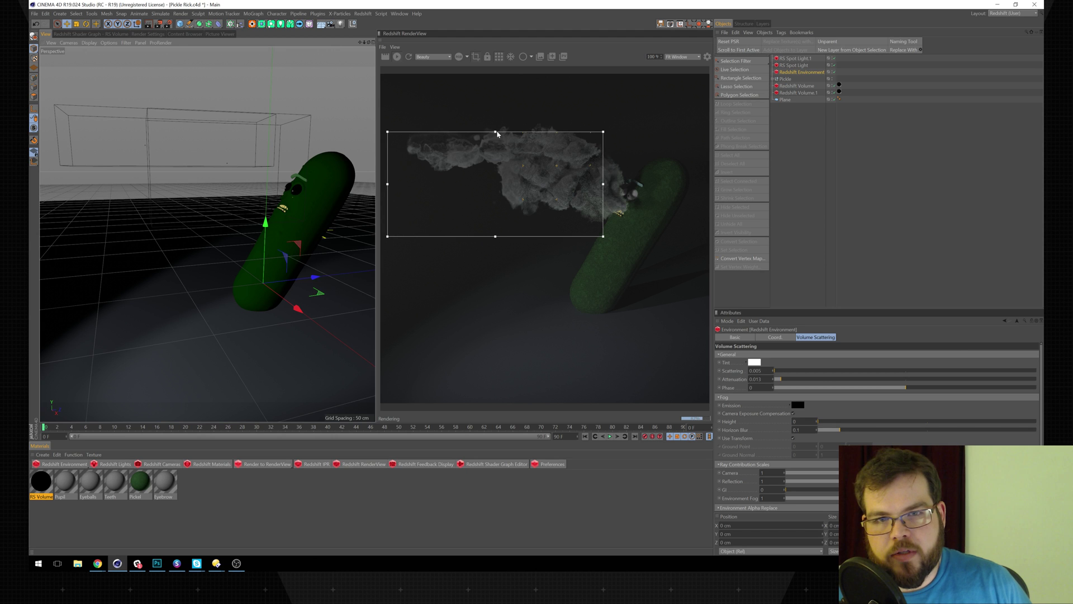
pyautogui.moveTo(496, 133); pyautogui.dragTo(509, 110)
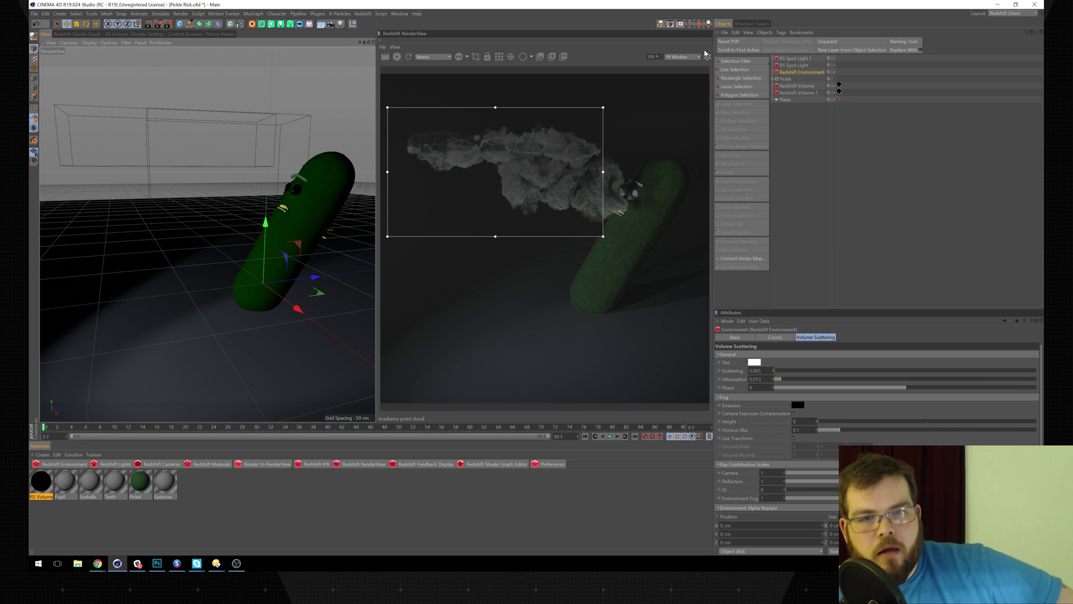
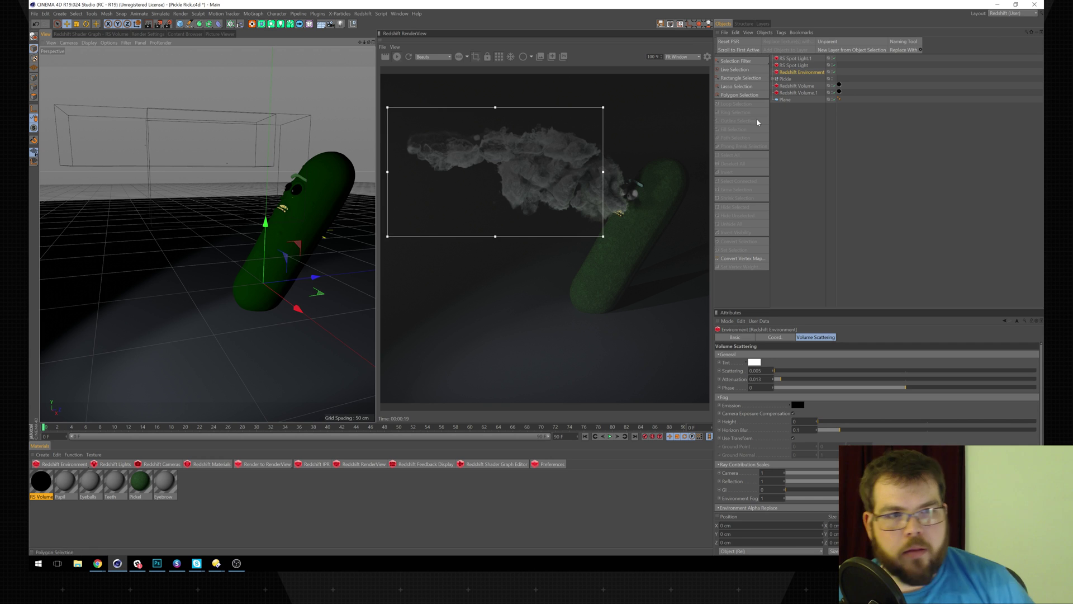
# - Load VDB_PACK_Smoke10.vdb from the SMOKE_10 folder into the Redshift Volume 1 object without copying it into the project
pyautogui.click(798, 93)
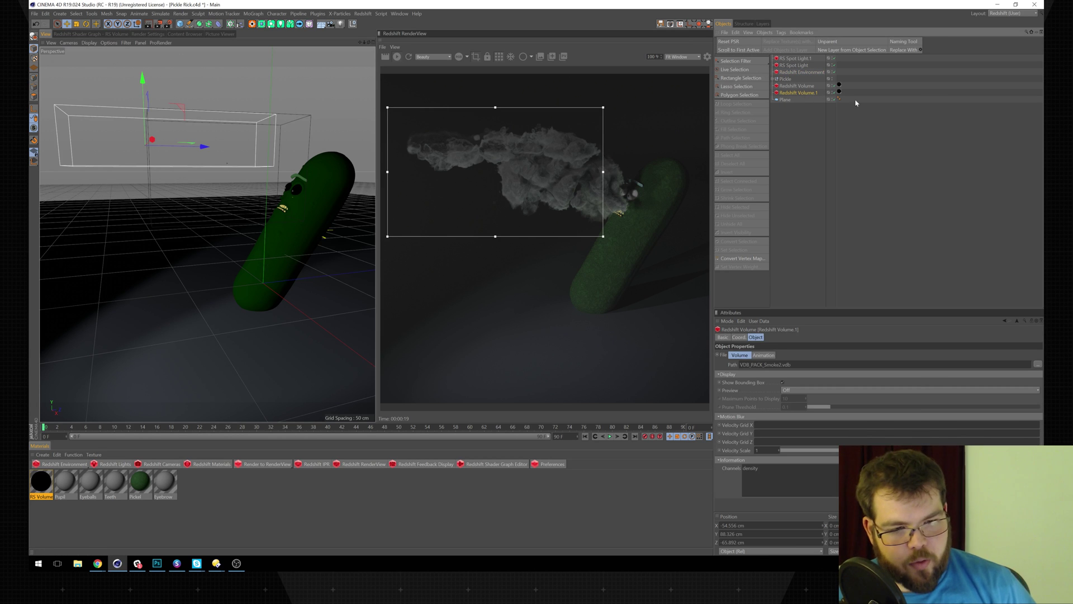
pyautogui.click(1038, 364)
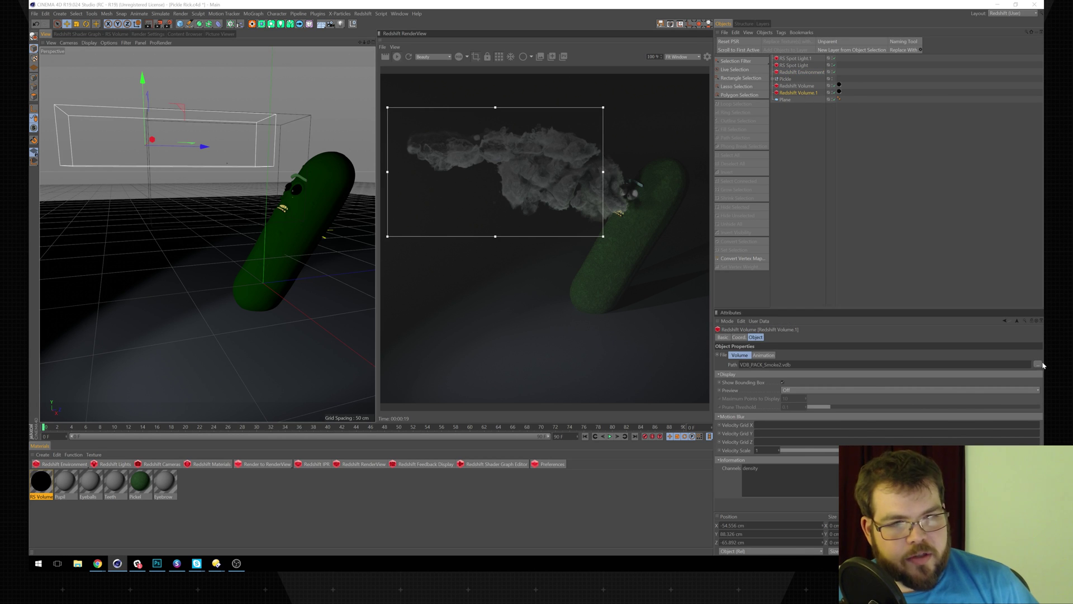
pyautogui.click(185, 28)
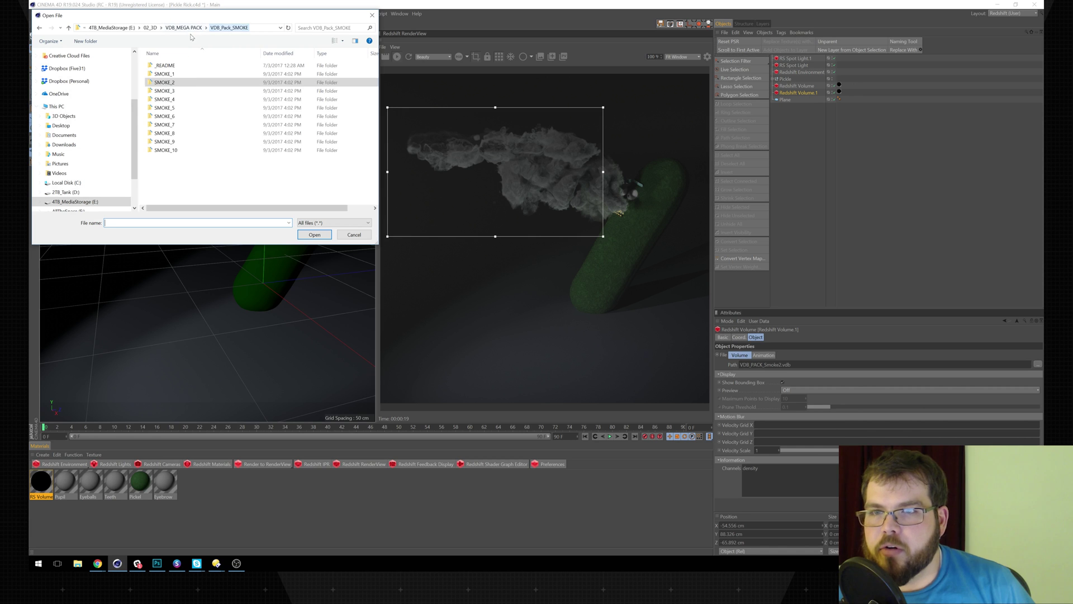
pyautogui.doubleClick(165, 150)
pyautogui.click(216, 79)
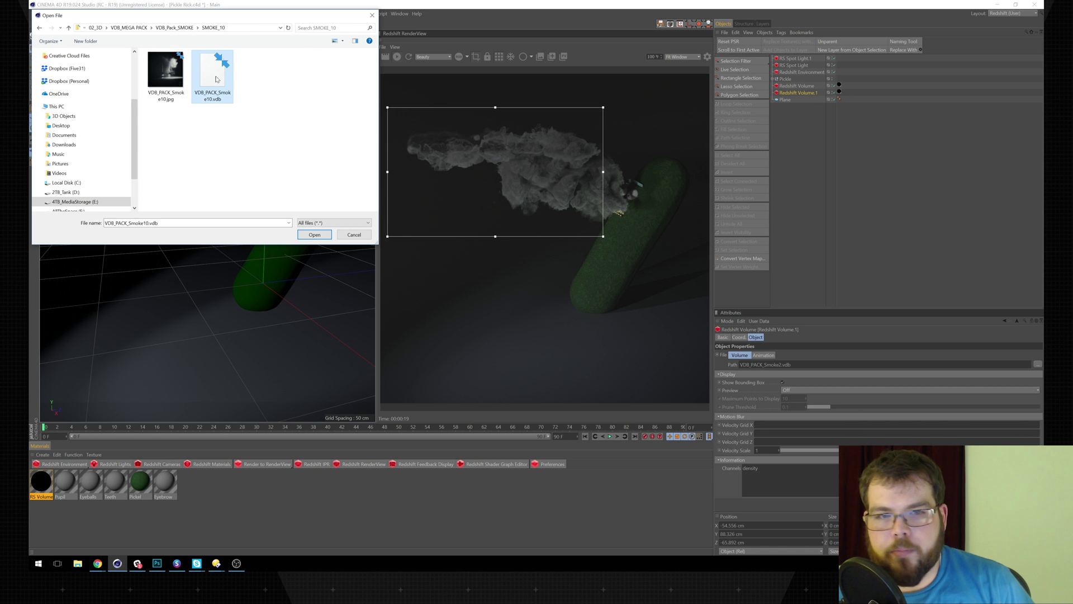
pyautogui.doubleClick(211, 82)
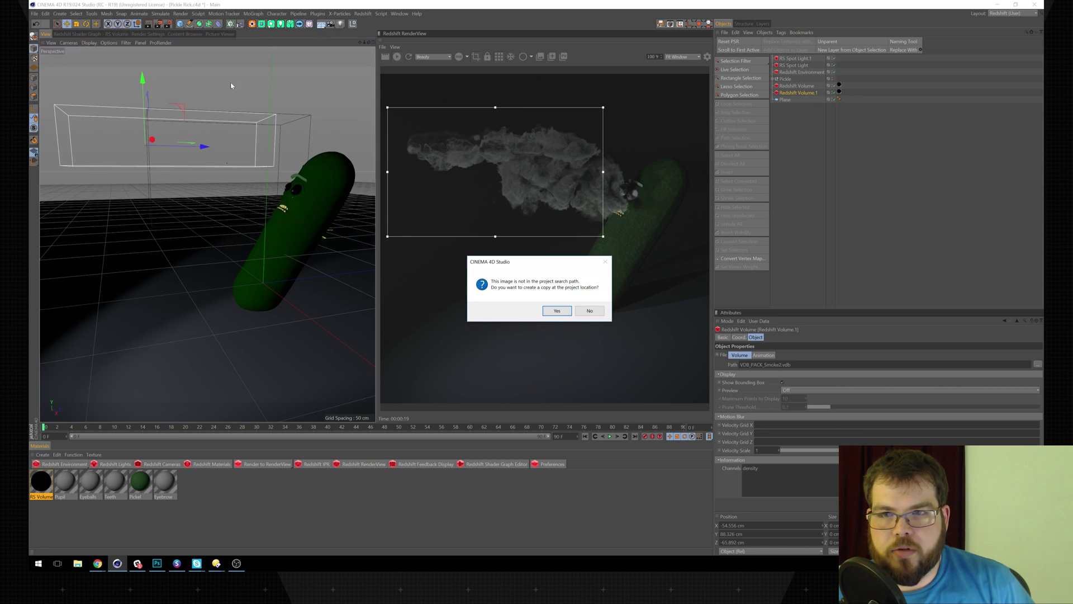
pyautogui.click(590, 310)
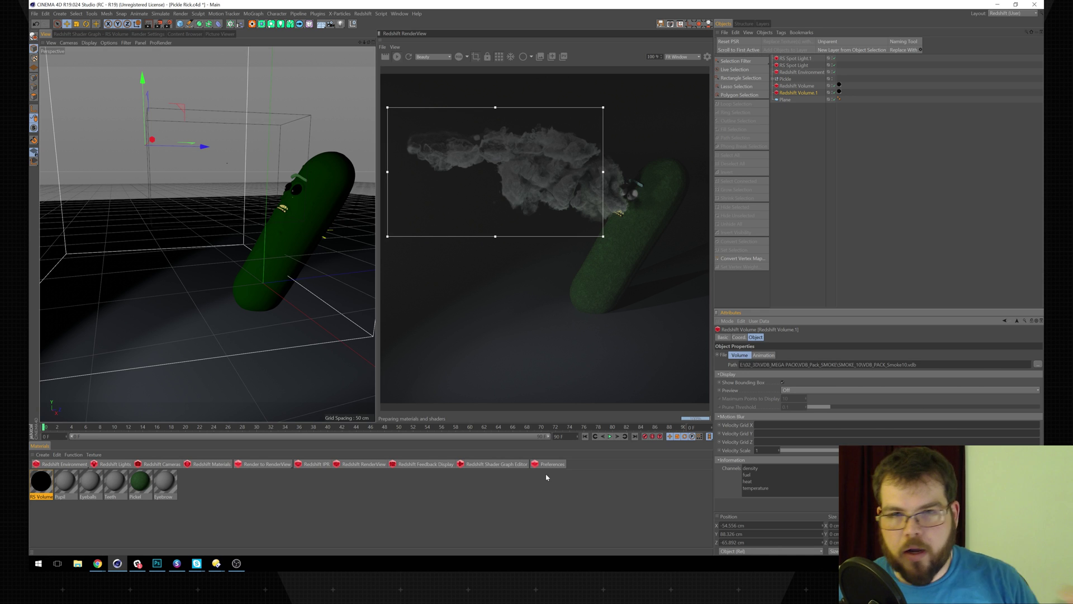
# - Delete the Redshift Environment and turn off the render region to preview the whole scene
pyautogui.moveTo(195, 190)
pyautogui.keyDown('alt'); pyautogui.mouseDown(button='right')
pyautogui.moveTo(163, 207)
pyautogui.moveTo(207, 213)
pyautogui.mouseUp(button='right'); pyautogui.keyUp('alt')
pyautogui.click(814, 73)
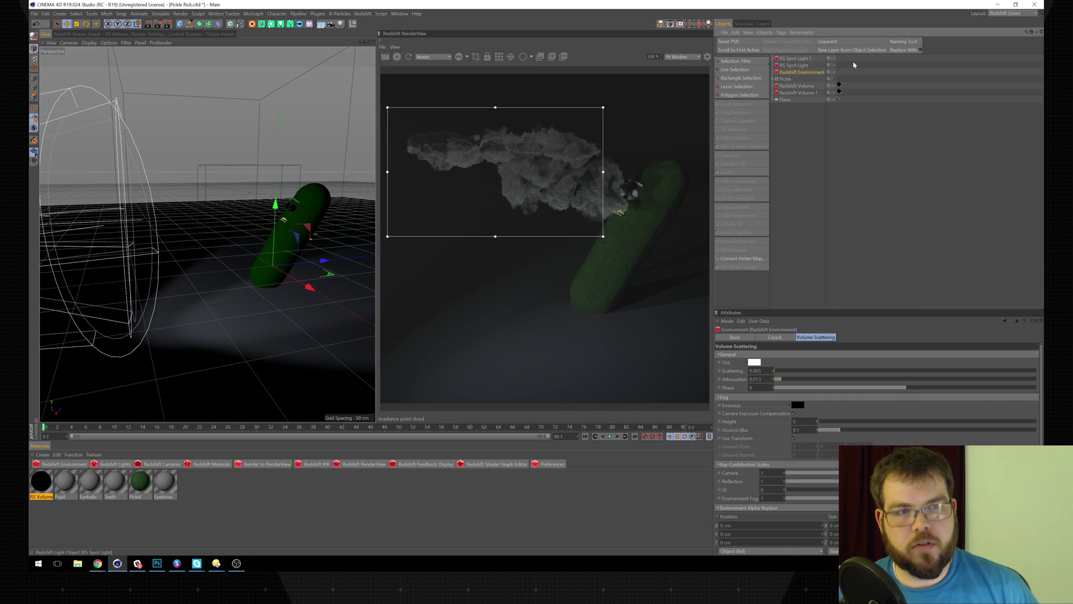
pyautogui.press('Delete')
pyautogui.keyDown('alt'); pyautogui.moveTo(174, 185); pyautogui.dragTo(283, 182); pyautogui.keyUp('alt')
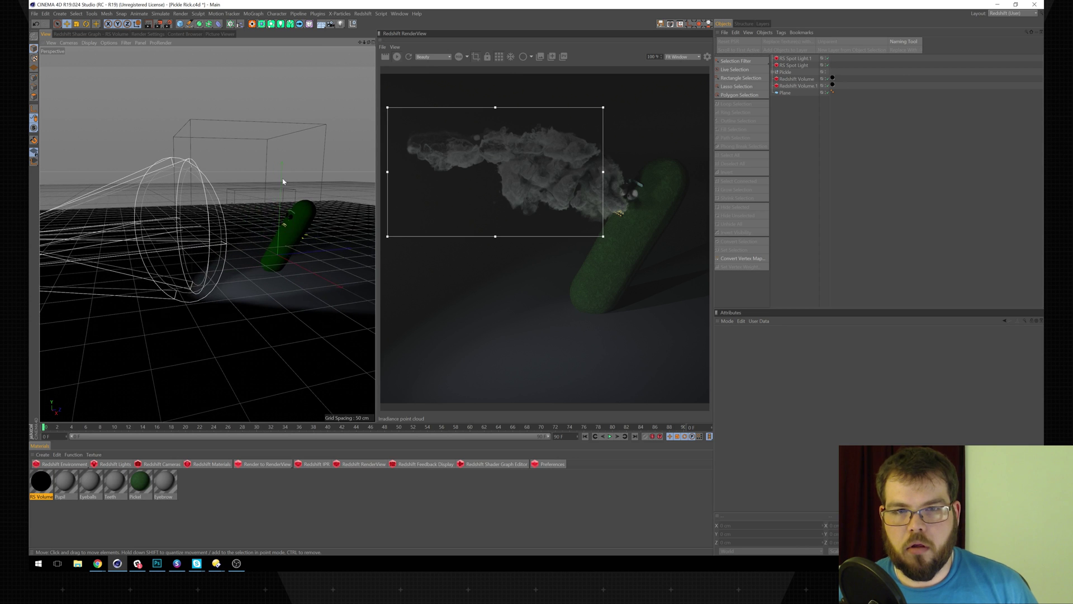
pyautogui.click(476, 56)
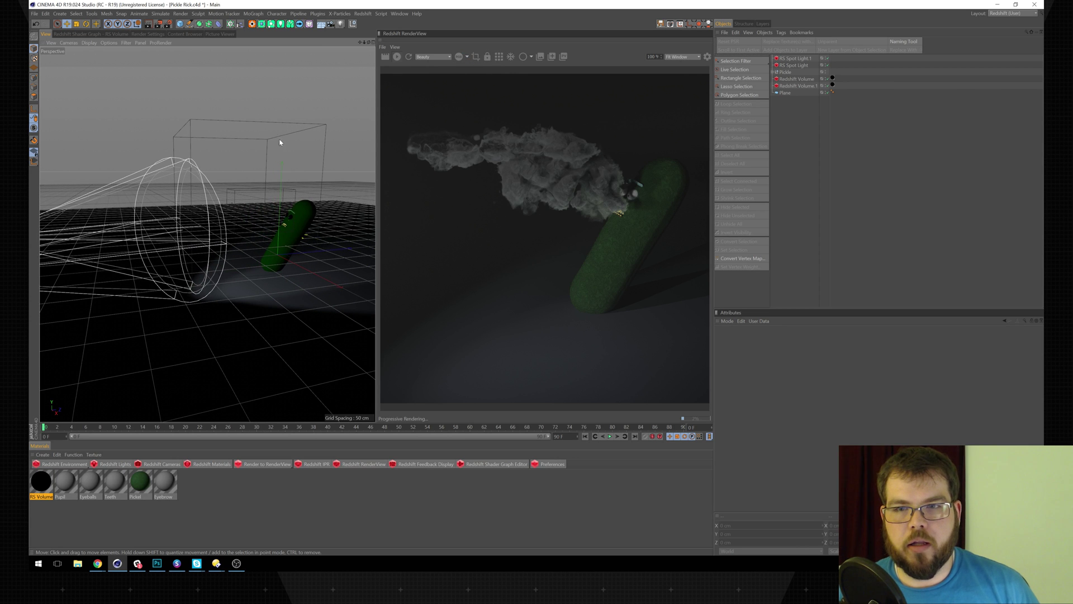
pyautogui.moveTo(235, 146)
pyautogui.keyDown('alt'); pyautogui.mouseDown()
pyautogui.moveTo(216, 161)
pyautogui.moveTo(235, 156)
pyautogui.mouseUp(); pyautogui.keyUp('alt')
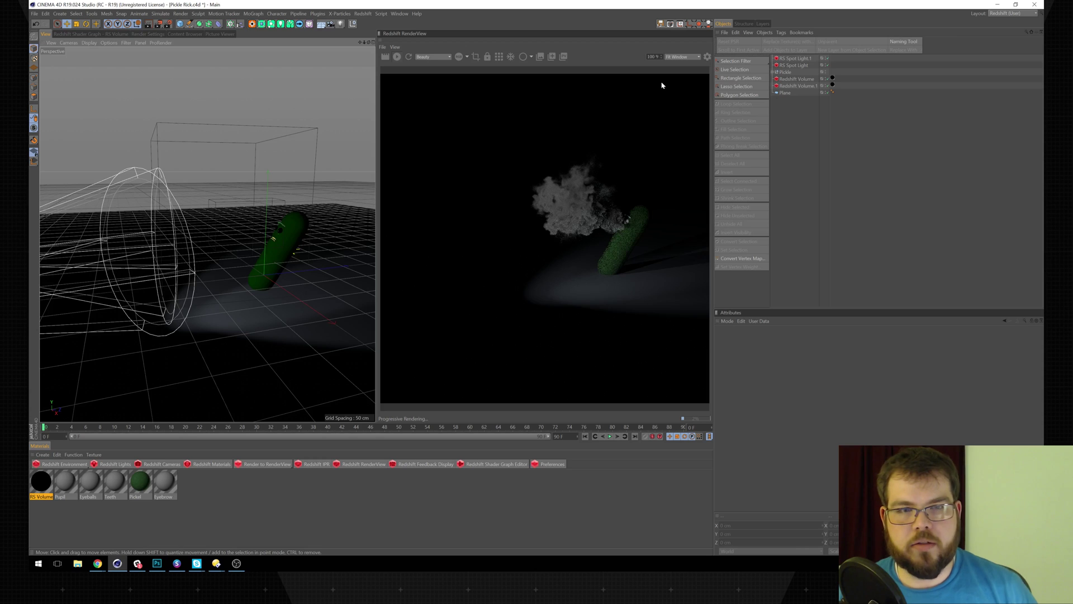
# - Rename the second Redshift volume object as Fire
pyautogui.click(797, 85)
pyautogui.doubleClick(797, 85)
pyautogui.write('Fire')
pyautogui.press('Return')
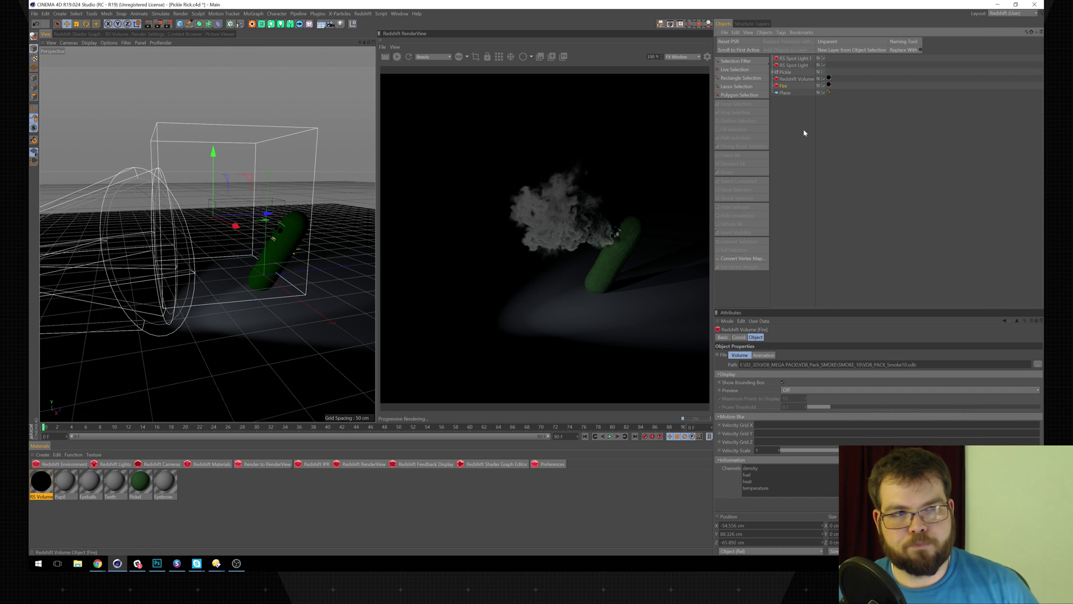
# - Set the Emission Channel of the RS Volume material to temperature
pyautogui.click(43, 484)
pyautogui.doubleClick(45, 485)
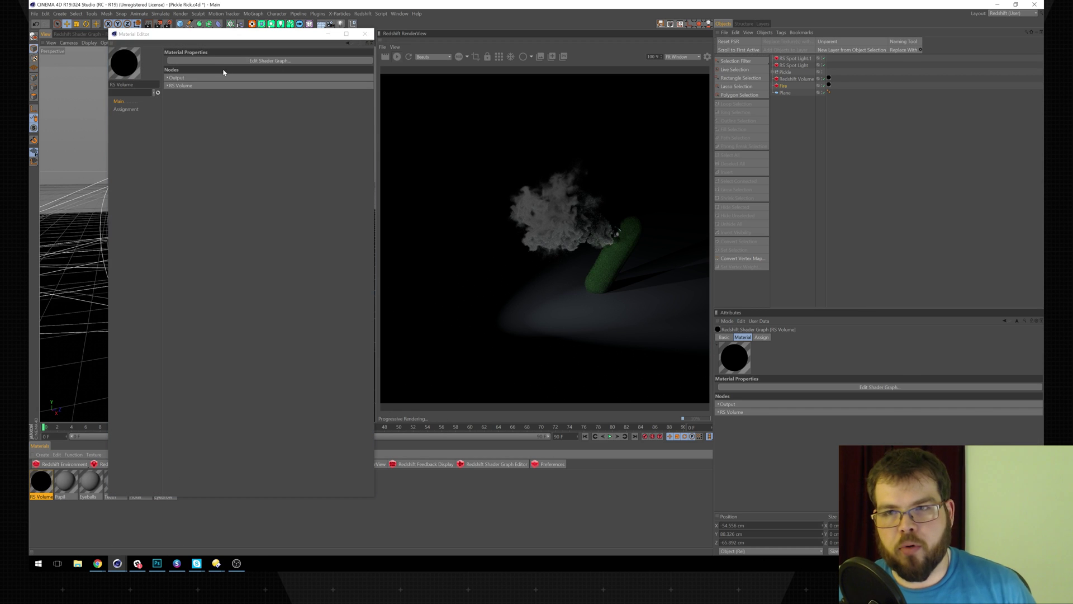
pyautogui.click(167, 85)
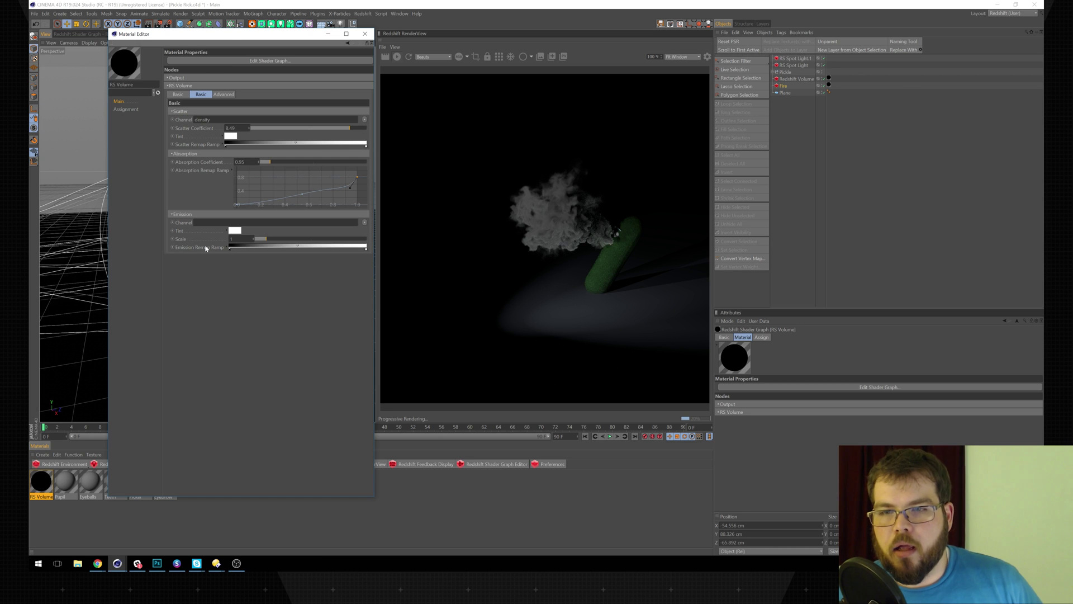
pyautogui.write('temperature')
pyautogui.press('Return')
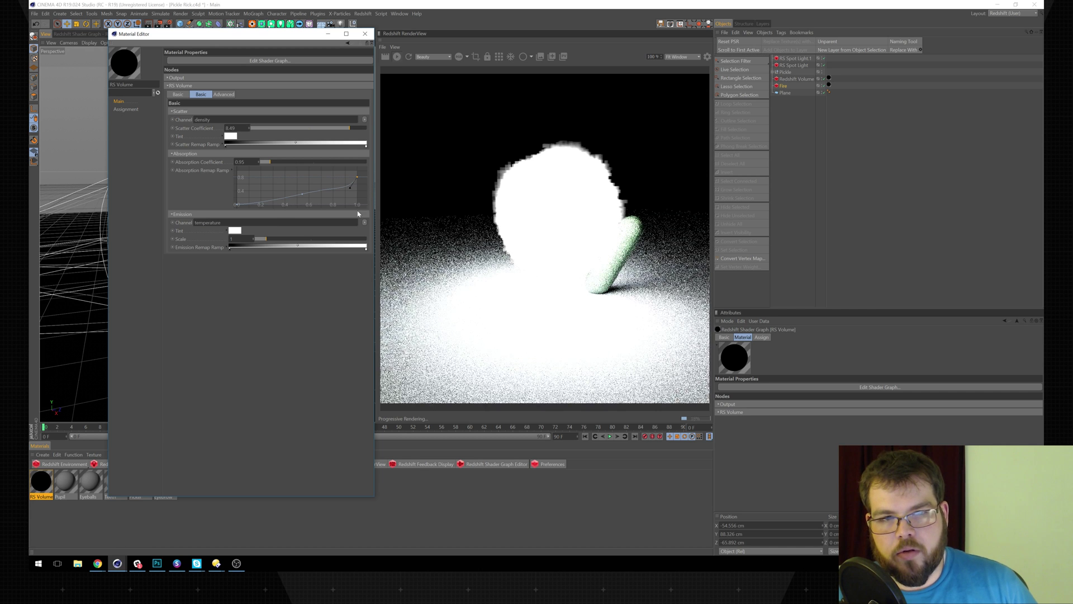
# - Reduce the RS Volume material's Emission Scale to 0.001
pyautogui.moveTo(266, 240); pyautogui.dragTo(257, 241)
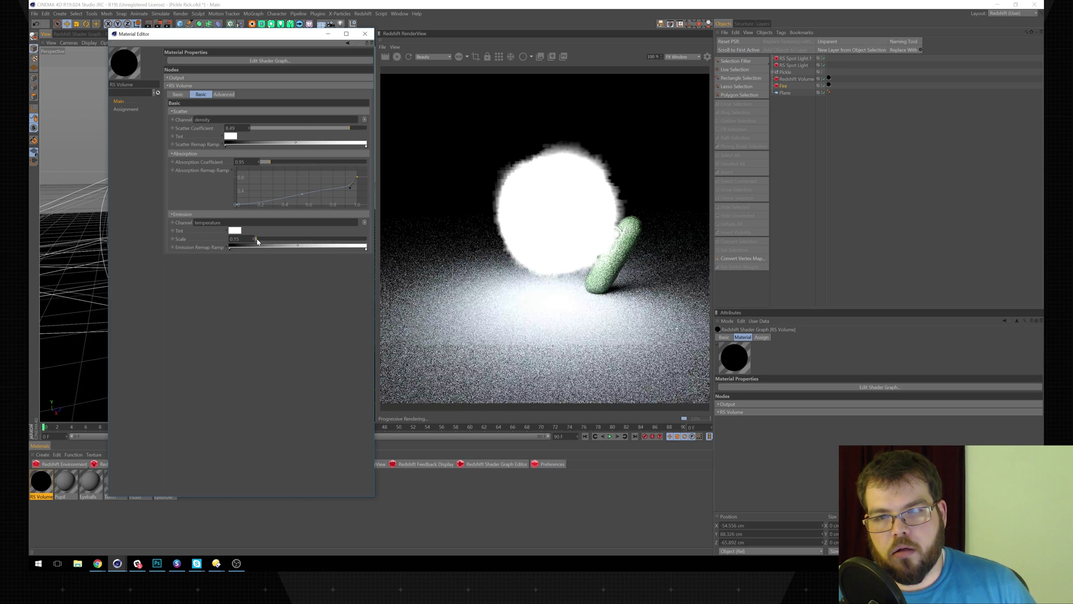
pyautogui.write('0.01')
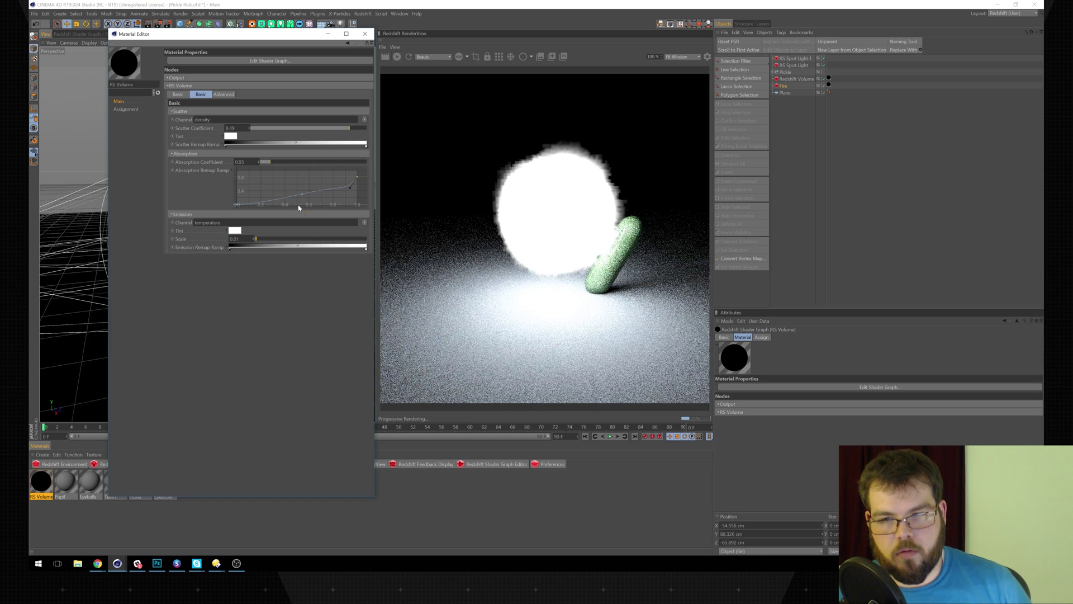
pyautogui.press('Return')
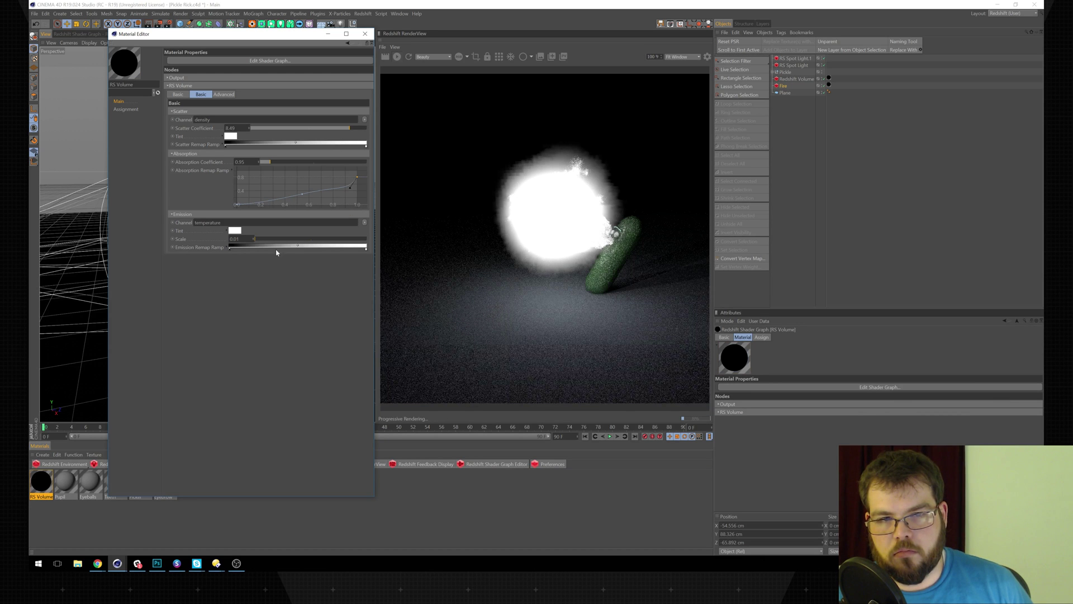
pyautogui.write('01')
pyautogui.press('Return')
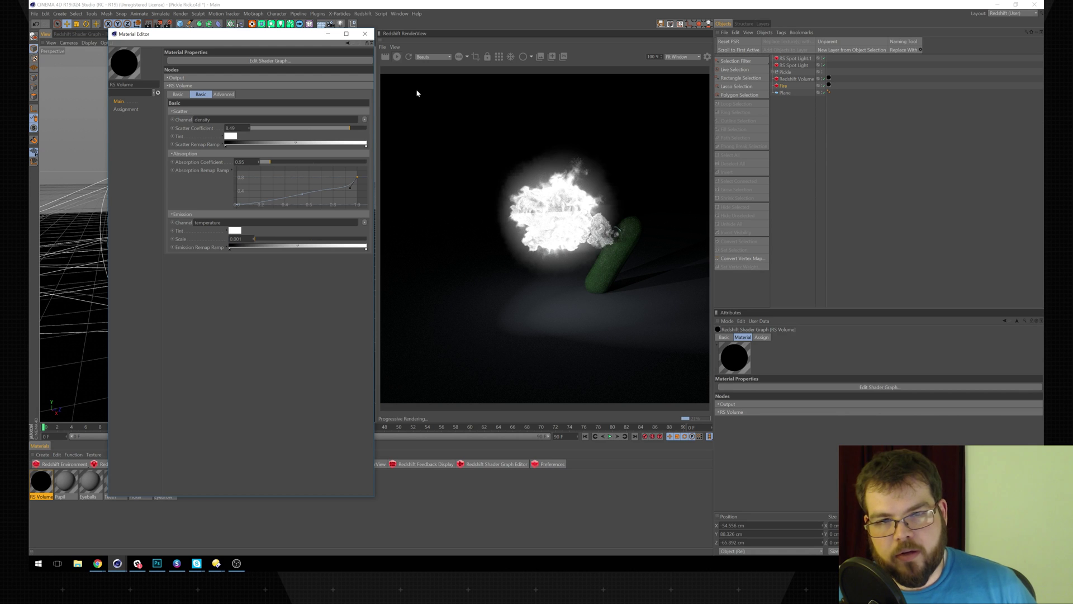
# - Add a dark crimson knot near the black start of the RS Volume material's Emission Remap Ramp
pyautogui.doubleClick(238, 251)
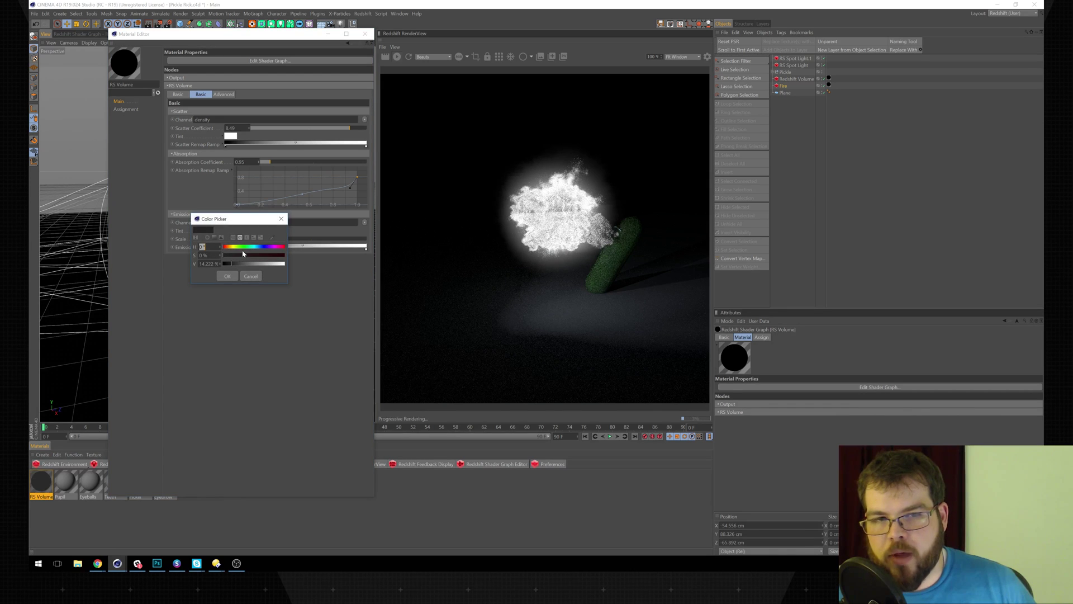
pyautogui.click(283, 248)
pyautogui.click(227, 248)
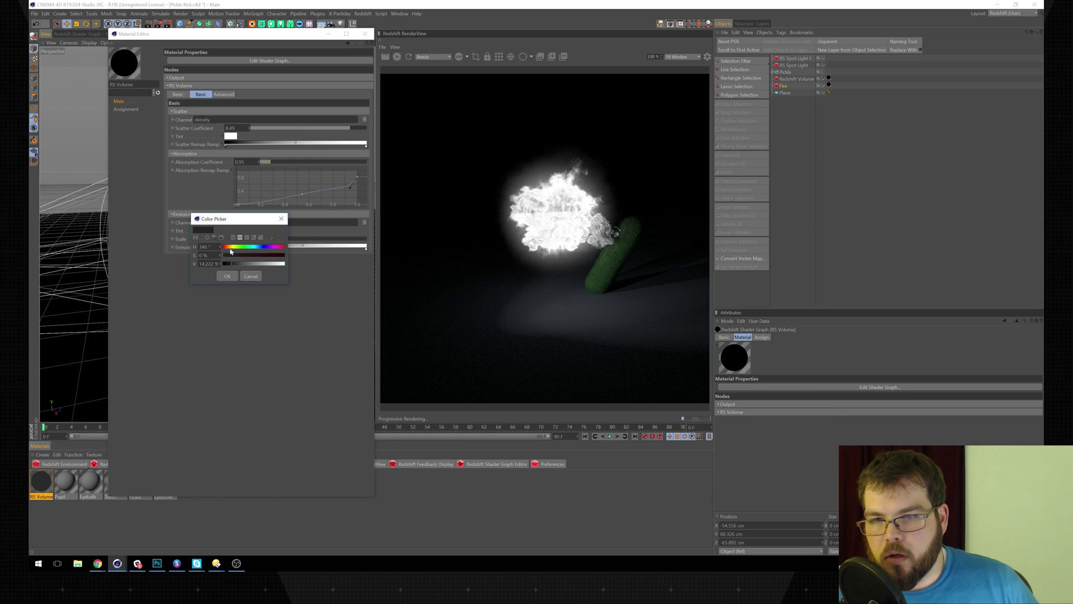
pyautogui.click(277, 255)
pyautogui.click(262, 264)
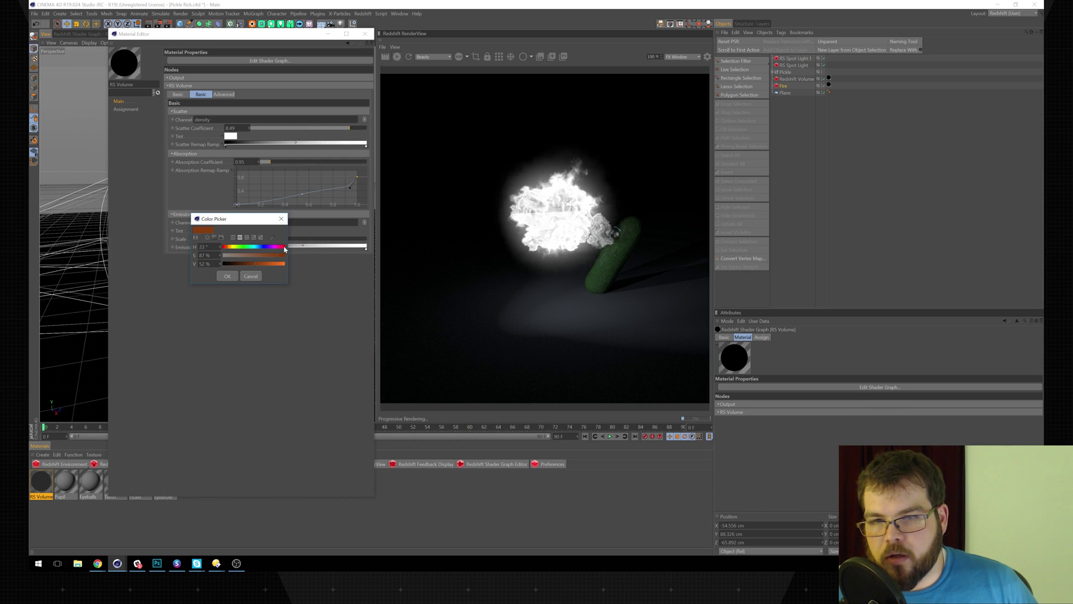
pyautogui.click(283, 247)
pyautogui.click(245, 264)
pyautogui.click(280, 255)
pyautogui.click(258, 264)
pyautogui.click(228, 277)
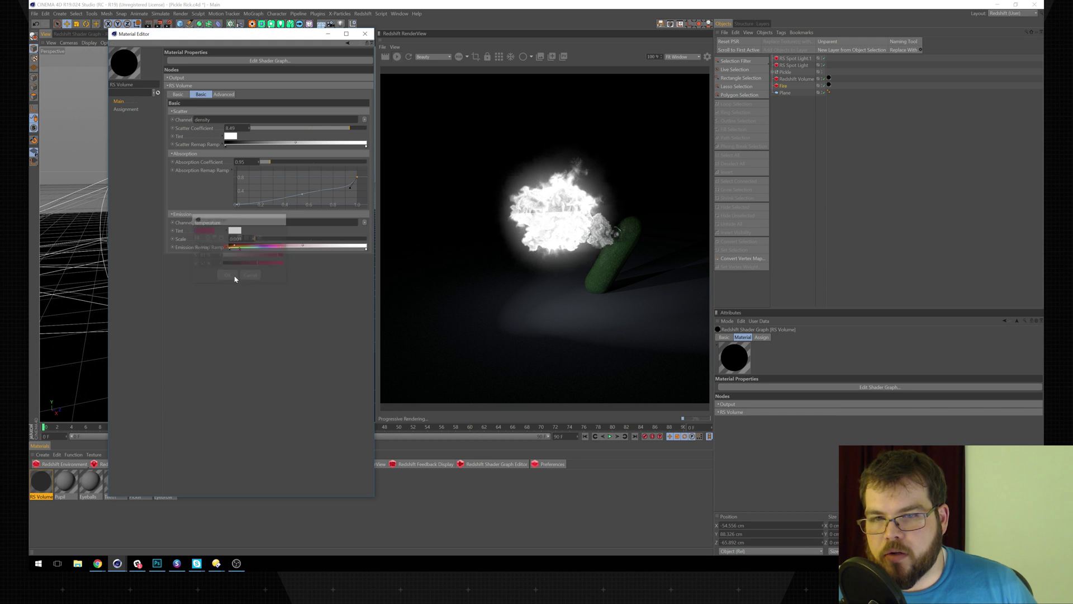
# - Add a yellow knot near the middle of the Emission Remap Ramp with hue 57°, saturation 55% and value 100%
pyautogui.doubleClick(296, 250)
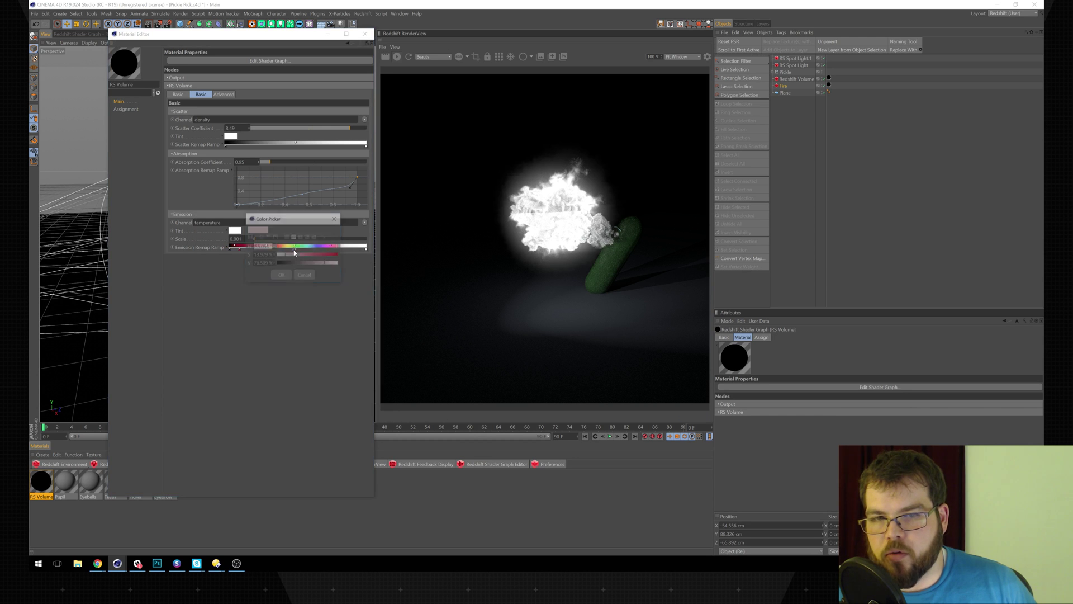
pyautogui.click(289, 246)
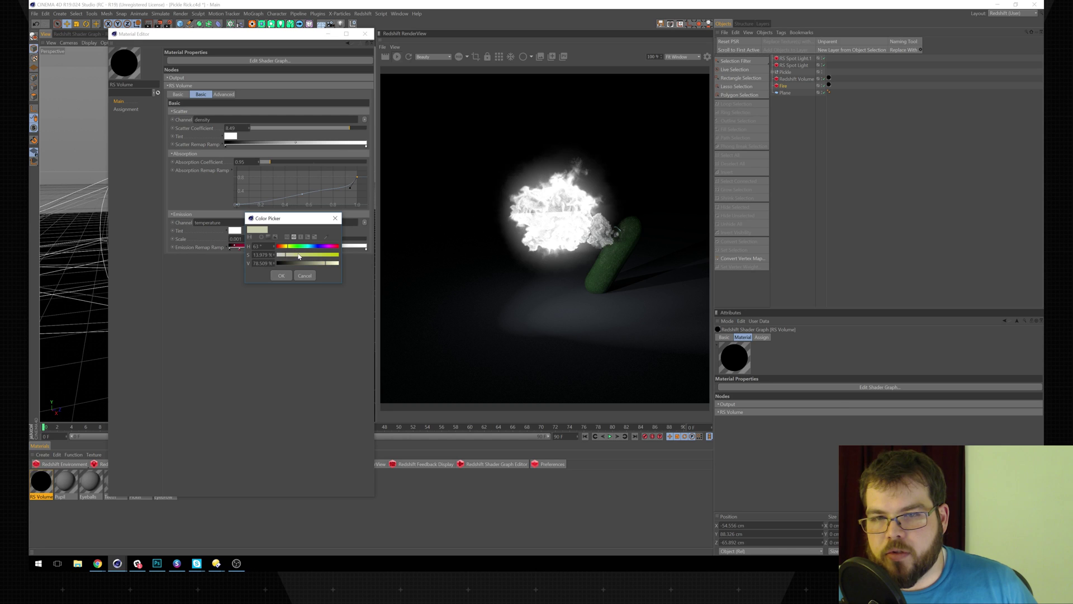
pyautogui.click(334, 264)
pyautogui.moveTo(287, 249); pyautogui.dragTo(291, 250)
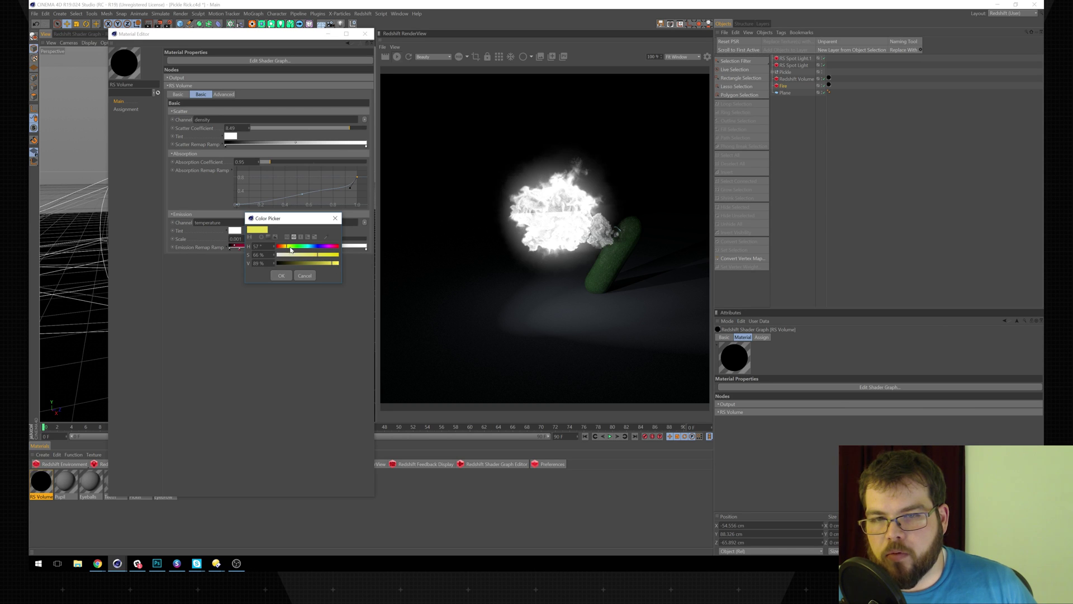
pyautogui.click(338, 263)
pyautogui.click(311, 256)
pyautogui.click(282, 277)
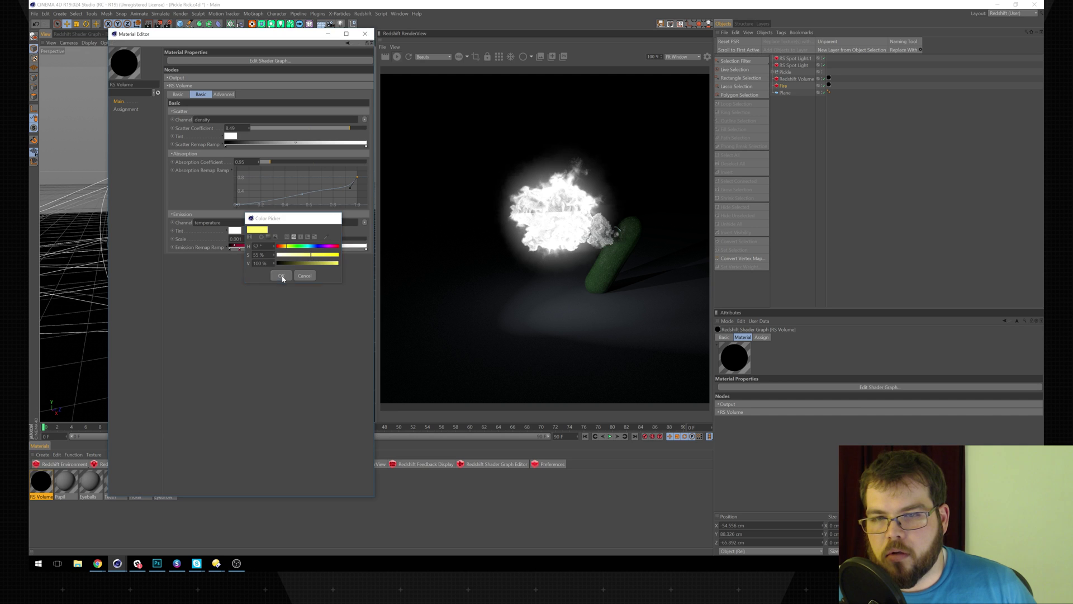
# - Add a pale blue knot between the yellow knot and the white end of the Emission Remap Ramp
pyautogui.click(336, 250)
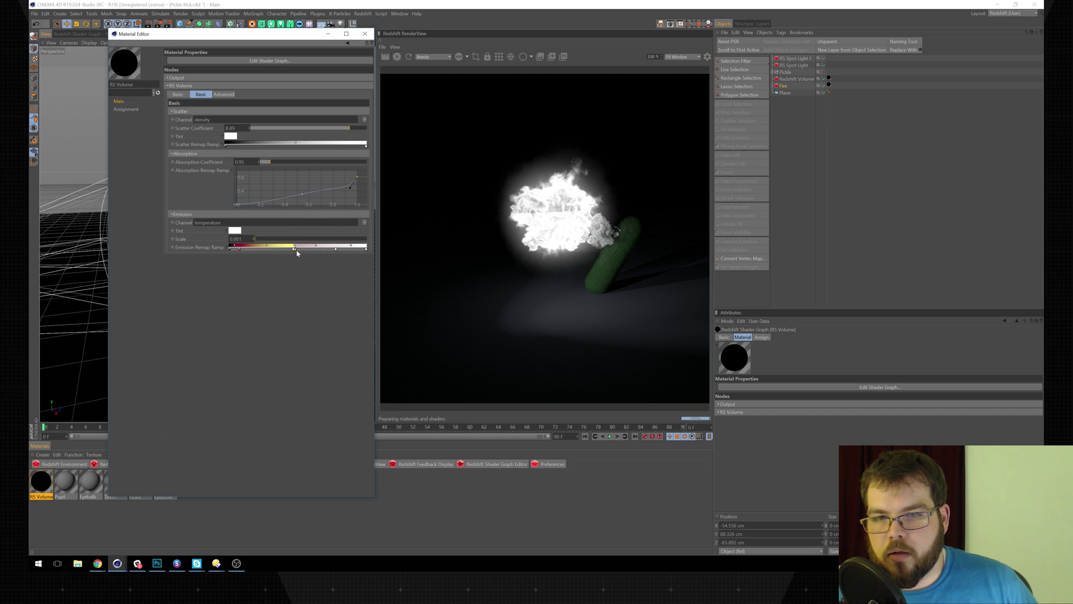
pyautogui.doubleClick(335, 249)
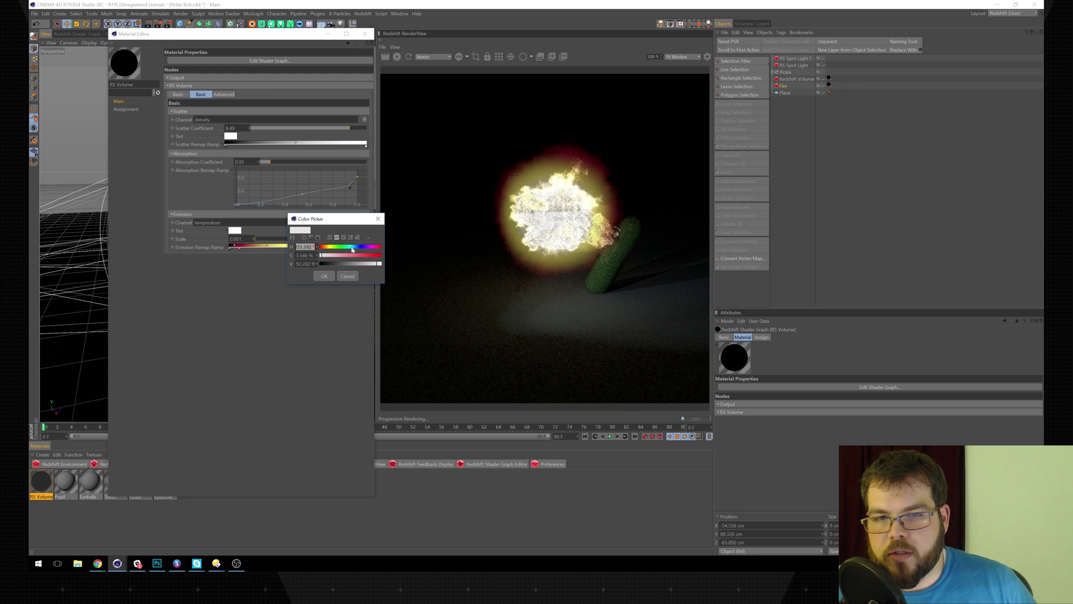
pyautogui.click(324, 276)
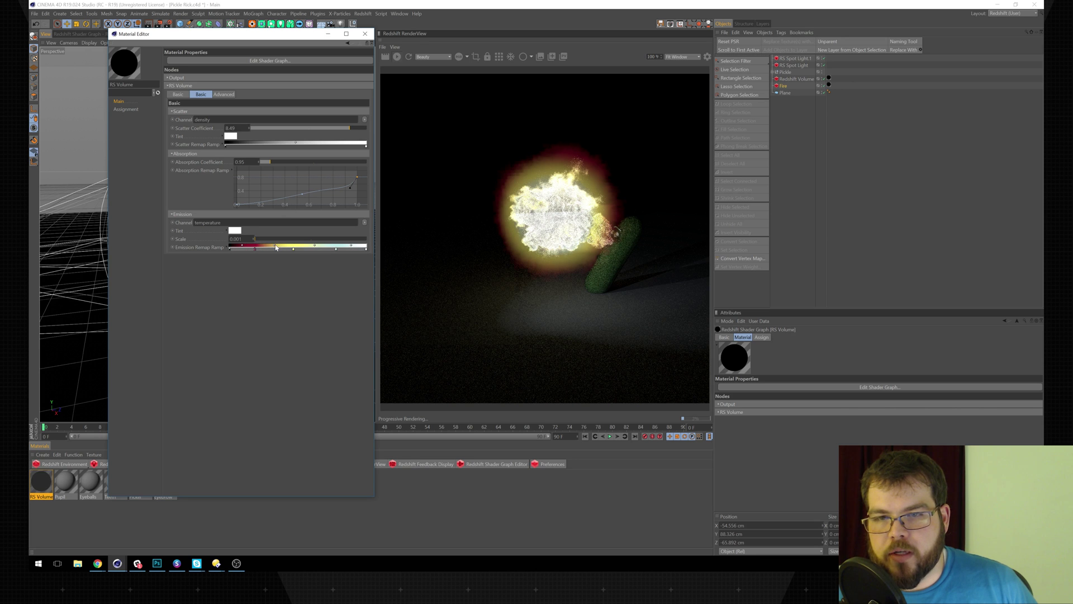
# - Shift the crimson knot closer to the ramp's start and add an orange knot at 100% value between crimson and yellow
pyautogui.moveTo(242, 245); pyautogui.dragTo(234, 246)
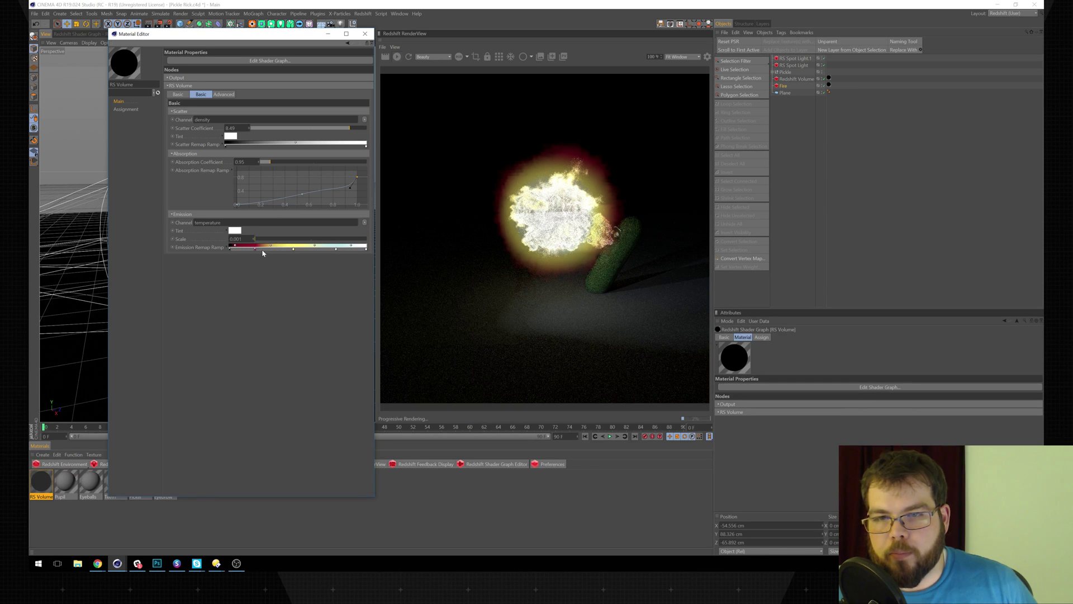
pyautogui.moveTo(254, 249); pyautogui.dragTo(249, 249)
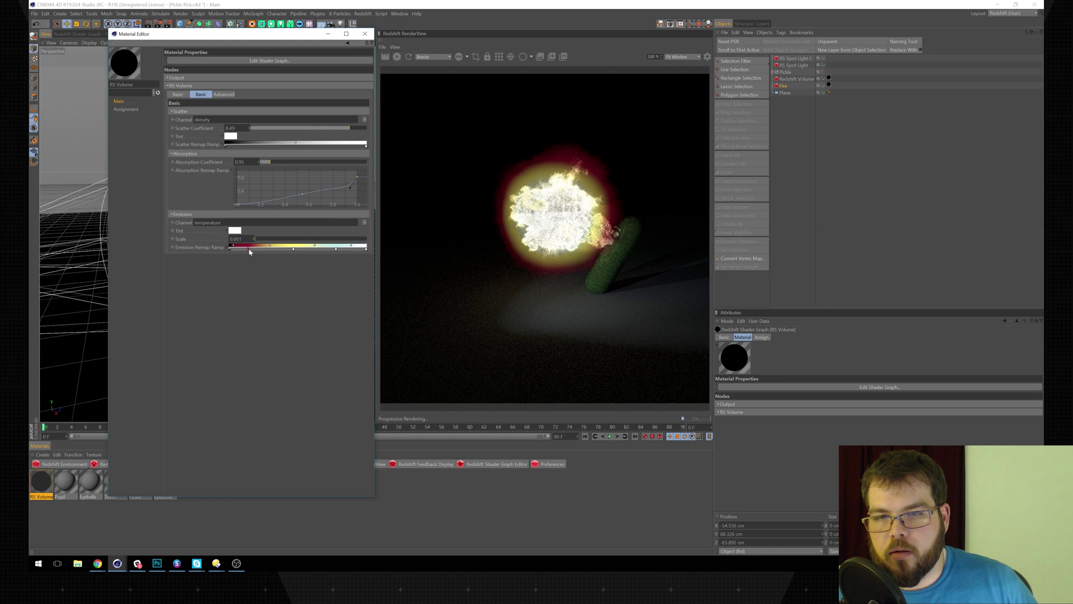
pyautogui.doubleClick(294, 248)
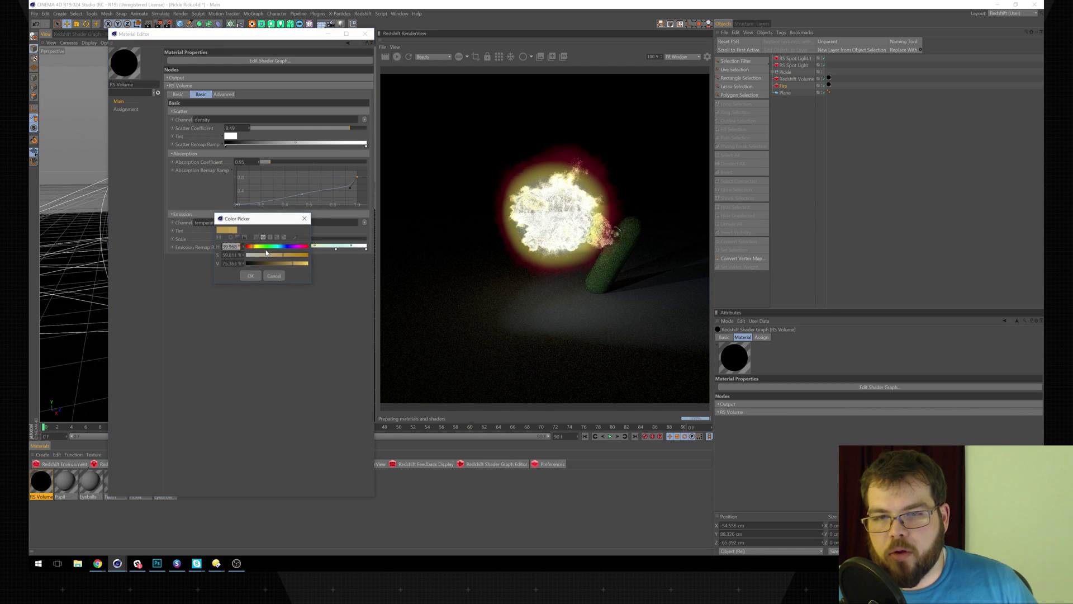
pyautogui.moveTo(293, 264); pyautogui.dragTo(317, 264)
pyautogui.moveTo(253, 249); pyautogui.dragTo(253, 249)
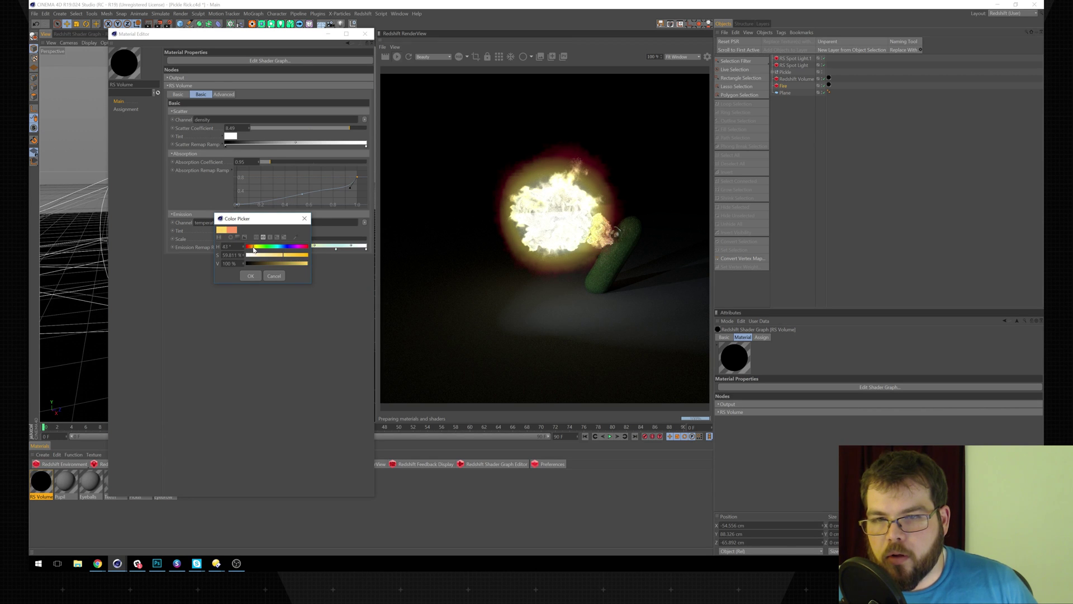
pyautogui.click(253, 276)
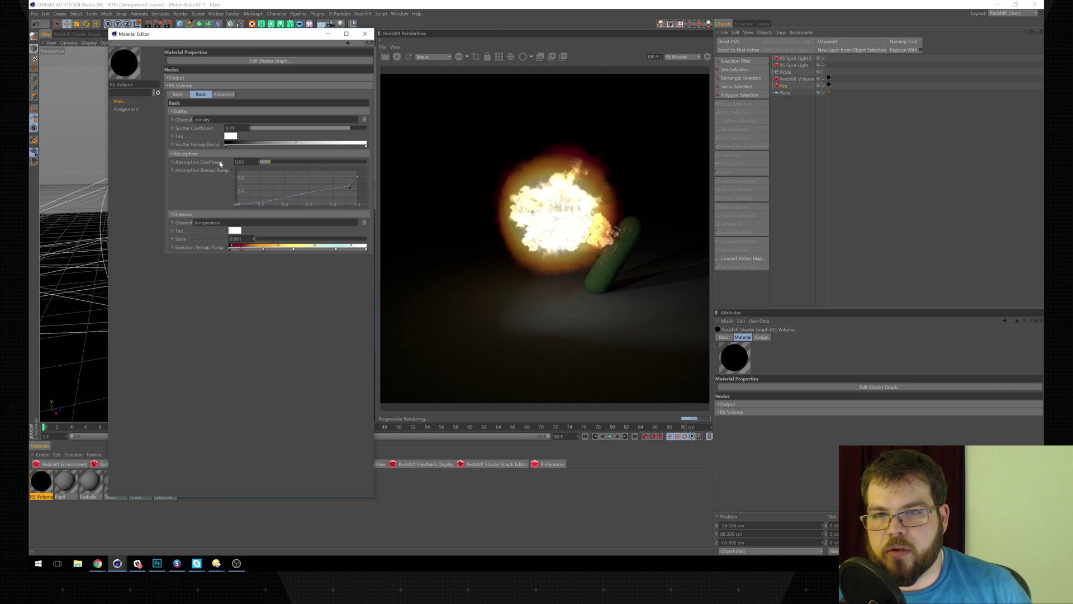
# - Try a higher absorption on the RS Volume material, and settle the Absorption Coefficient at 1
pyautogui.click(292, 163)
pyautogui.moveTo(293, 166); pyautogui.dragTo(300, 167)
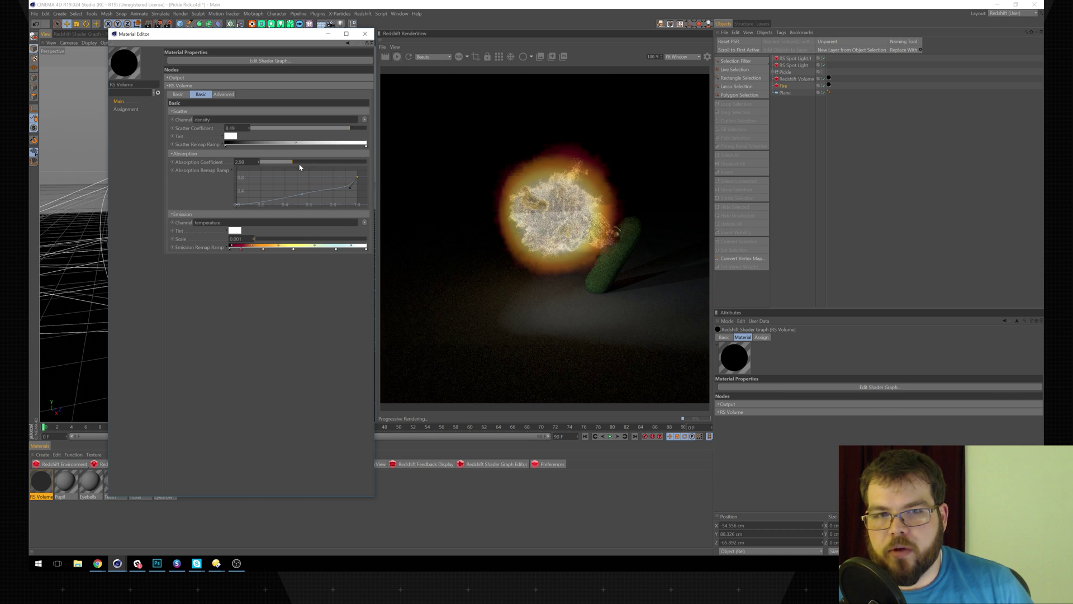
pyautogui.doubleClick(241, 162)
pyautogui.write('1')
pyautogui.press('Return')
# - Reset the Absorption Remap Ramp and apply the linear spline preset to it
pyautogui.rightClick(277, 192)
pyautogui.press('Escape')
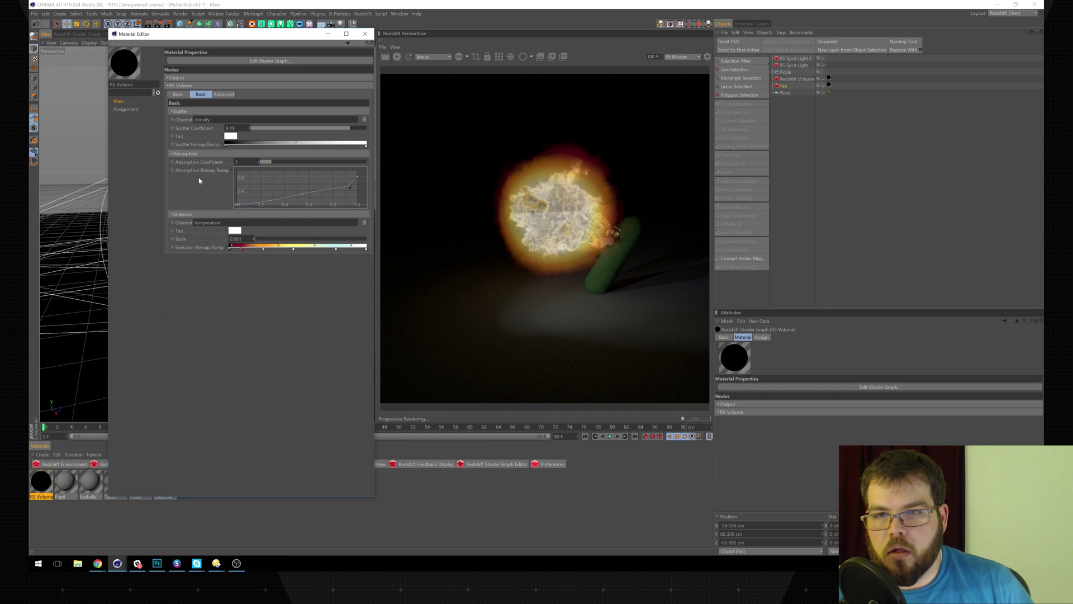
pyautogui.rightClick(206, 171)
pyautogui.click(234, 228)
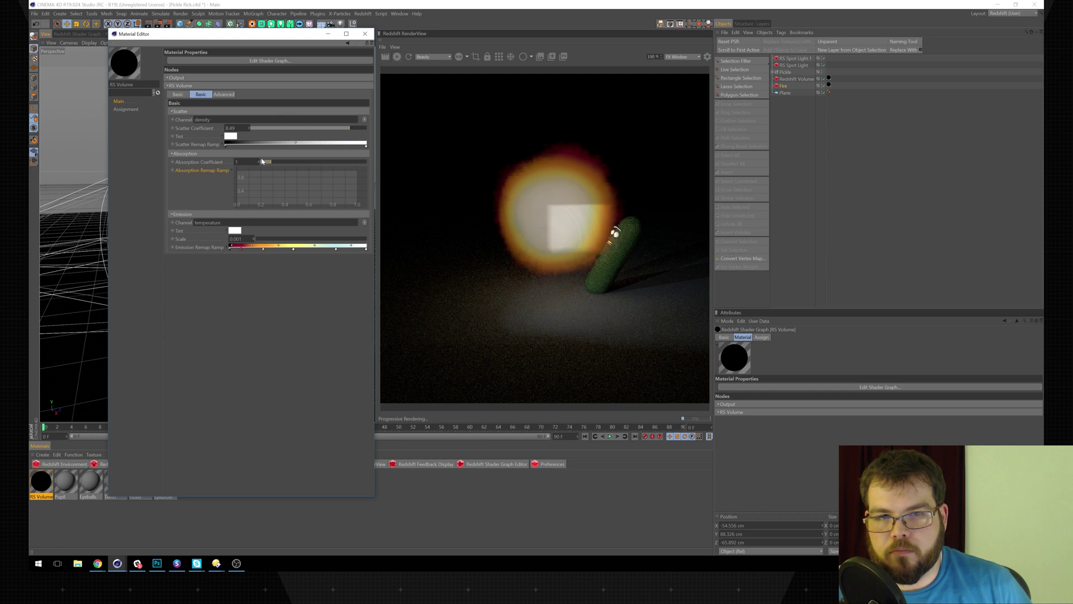
pyautogui.rightClick(279, 189)
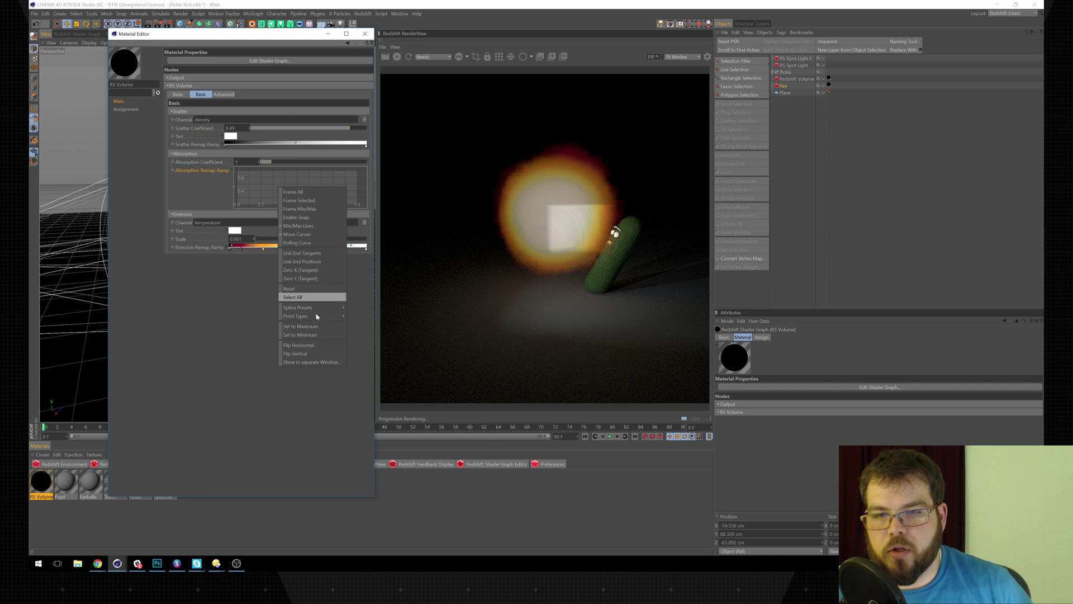
pyautogui.moveTo(313, 308)
pyautogui.click(354, 308)
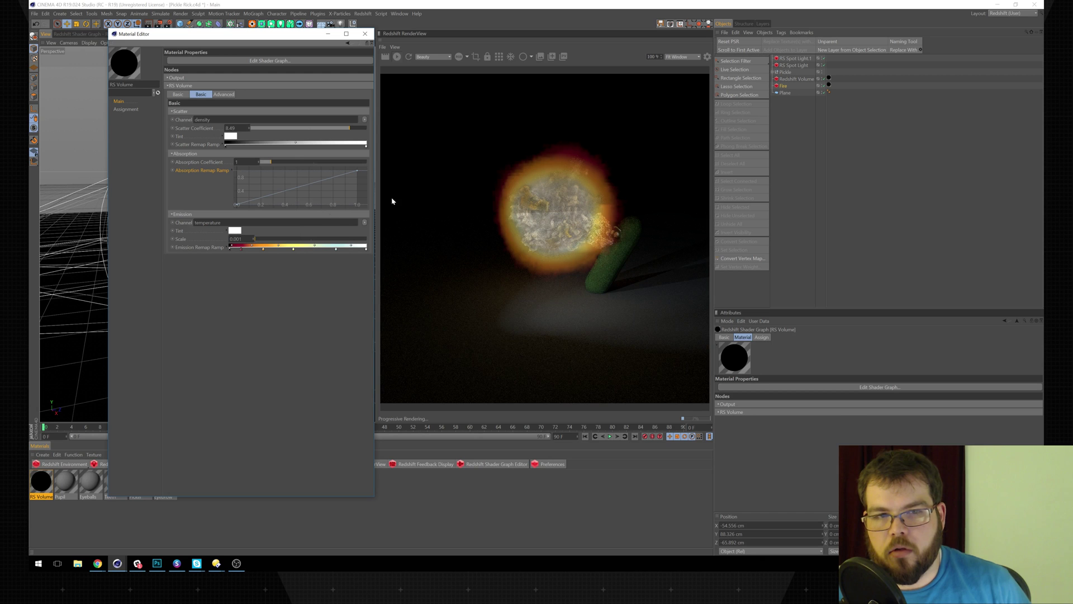
# - Set the Scatter Coefficient to 7.2 and pull the Scatter Remap Ramp's white knot toward its start, keeping black at the beginning
pyautogui.click(295, 128)
pyautogui.moveTo(298, 129); pyautogui.dragTo(335, 129)
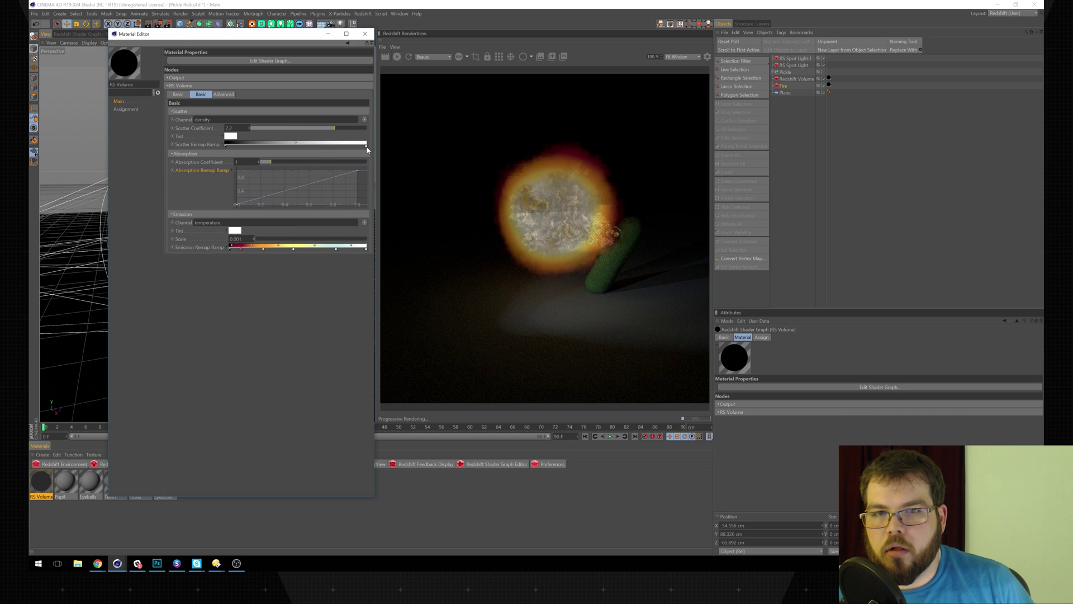
pyautogui.moveTo(365, 146); pyautogui.dragTo(268, 144)
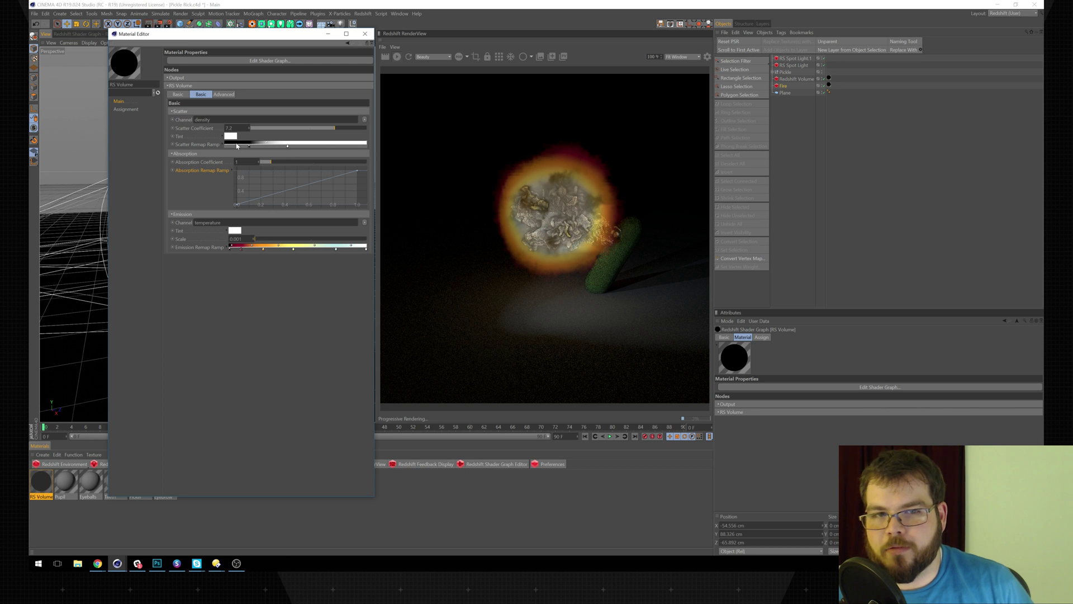
pyautogui.moveTo(249, 147); pyautogui.dragTo(223, 147)
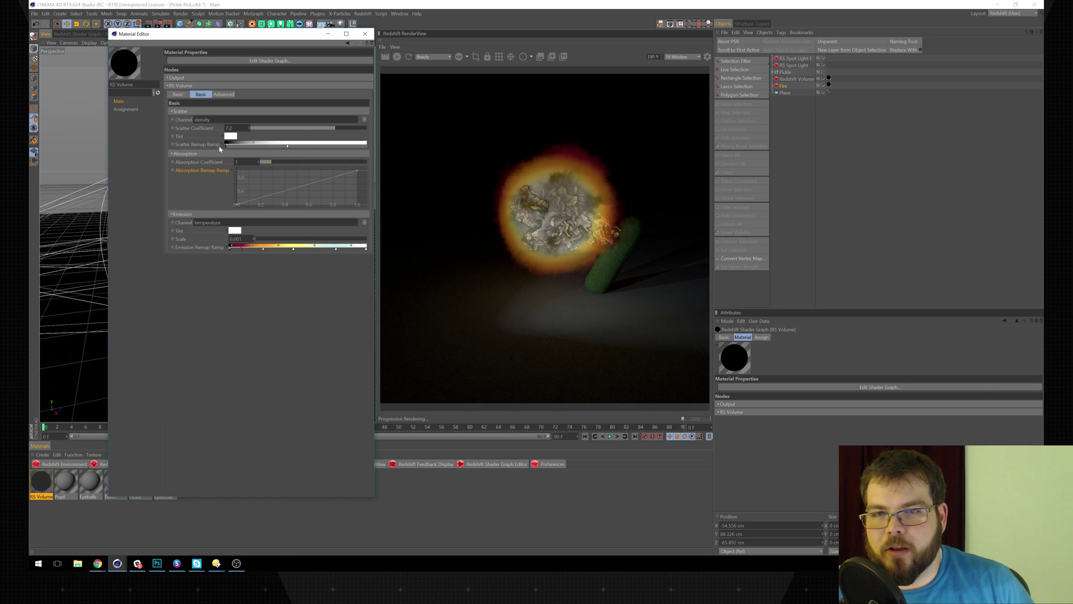
# - Set the RS Volume material's Shadow Density Scale to 0.234 in its advanced properties
pyautogui.click(224, 94)
pyautogui.moveTo(227, 139); pyautogui.dragTo(239, 154)
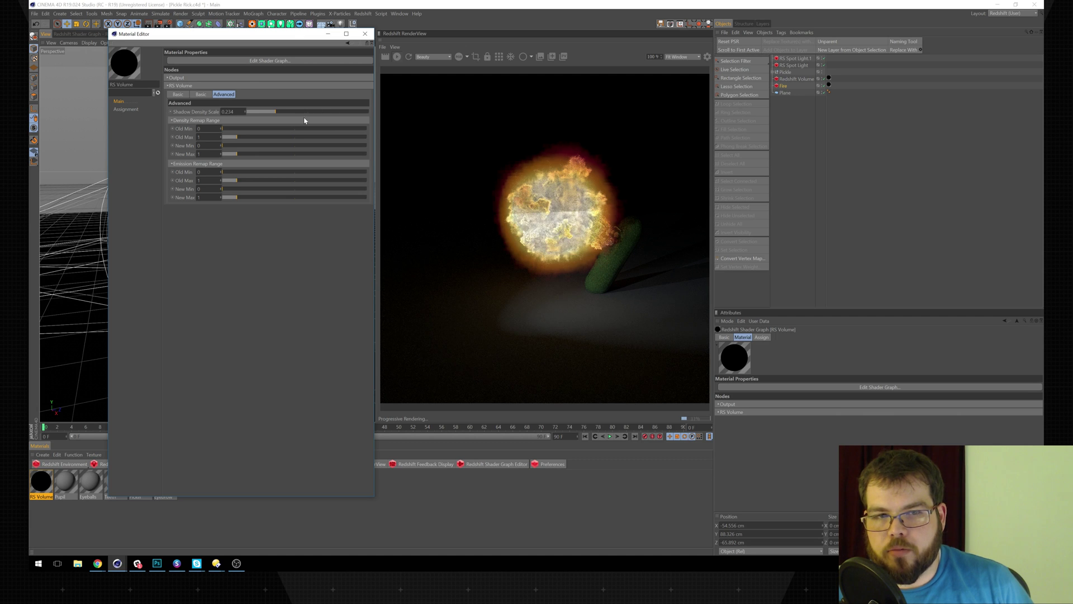
# - Enable a render region and fit it tightly around the fireball in the render preview
pyautogui.click(475, 56)
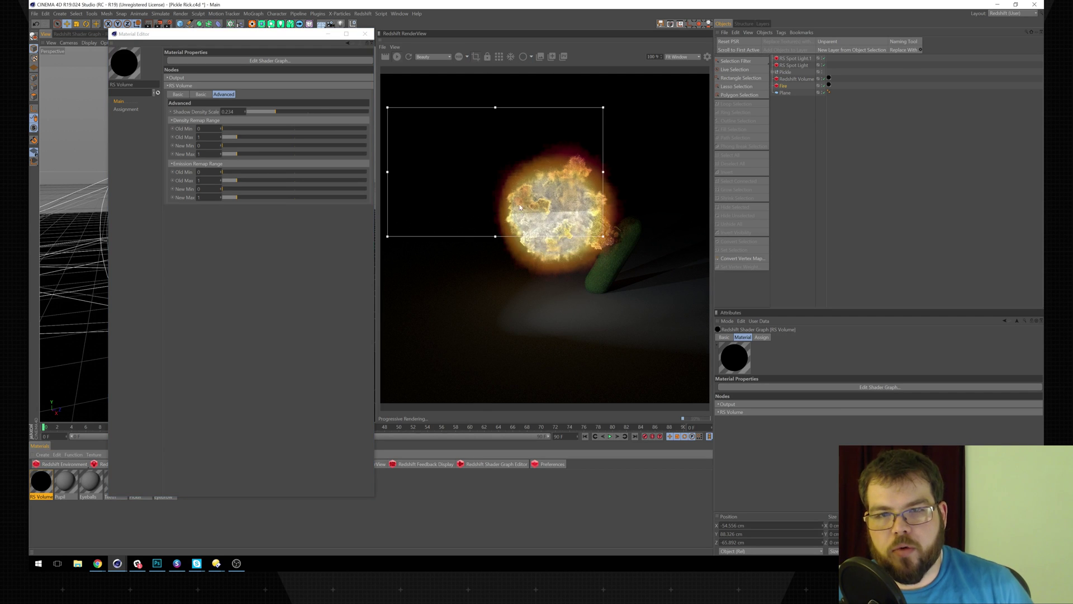
pyautogui.moveTo(602, 239); pyautogui.dragTo(642, 275)
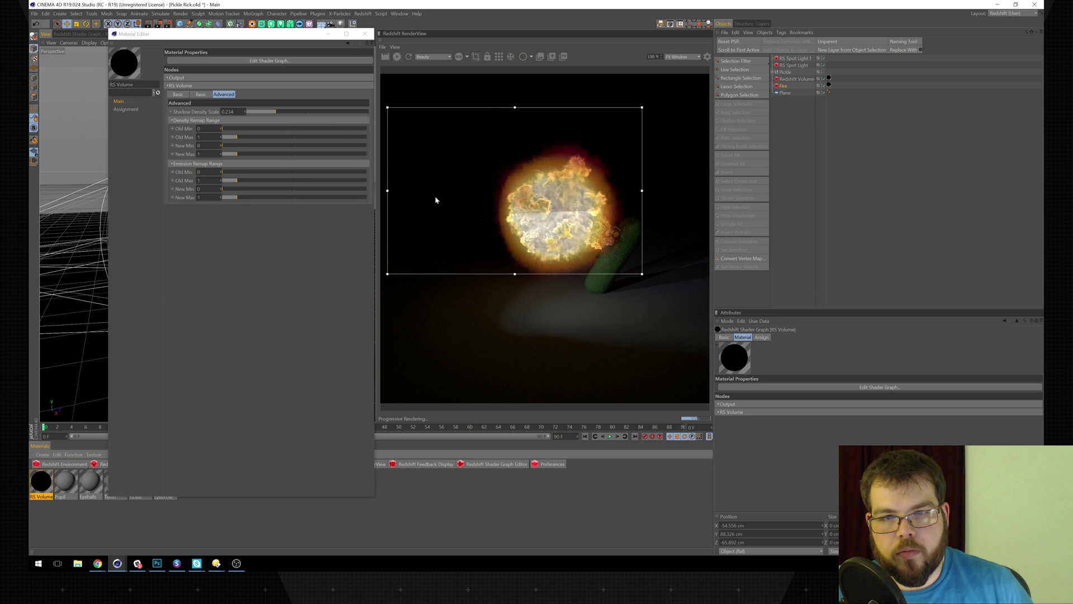
pyautogui.moveTo(386, 192); pyautogui.dragTo(493, 198)
pyautogui.moveTo(643, 191); pyautogui.dragTo(609, 191)
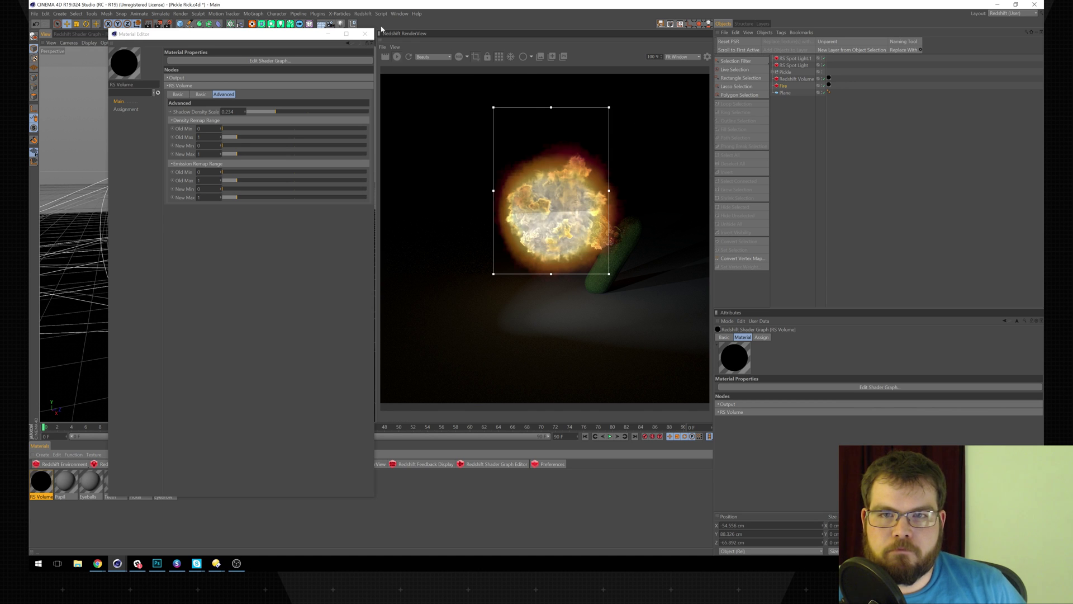
# - Scale the Fire volume object to 50 on the X, Y and Z axes
pyautogui.click(783, 87)
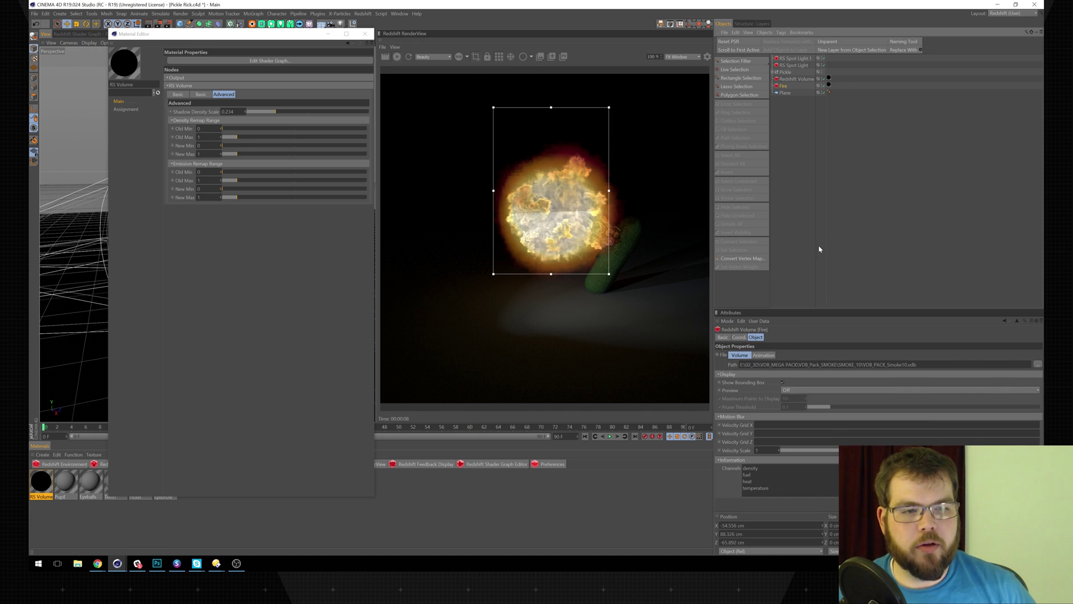
pyautogui.click(739, 338)
pyautogui.moveTo(785, 355); pyautogui.dragTo(712, 298)
pyautogui.write('50')
pyautogui.press('Tab')
pyautogui.write('50')
pyautogui.press('Tab')
pyautogui.write('50')
pyautogui.press('Return')
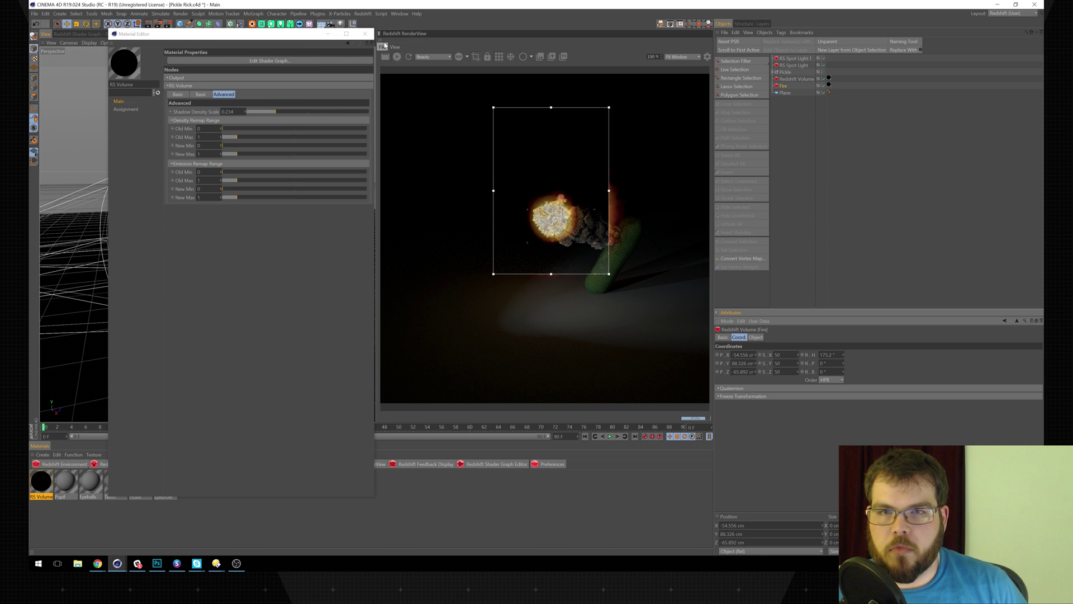
# - Close the Material Editor, reframe the perspective view on the Fire volume and pickle, and widen the render region beside the fireball
pyautogui.click(366, 33)
pyautogui.keyDown('alt'); pyautogui.moveTo(210, 250); pyautogui.dragTo(192, 262, button='middle'); pyautogui.keyUp('alt')
pyautogui.keyDown('alt'); pyautogui.moveTo(191, 261); pyautogui.dragTo(204, 240, button='right'); pyautogui.keyUp('alt')
pyautogui.keyDown('alt'); pyautogui.moveTo(204, 241); pyautogui.dragTo(214, 279, button='middle'); pyautogui.keyUp('alt')
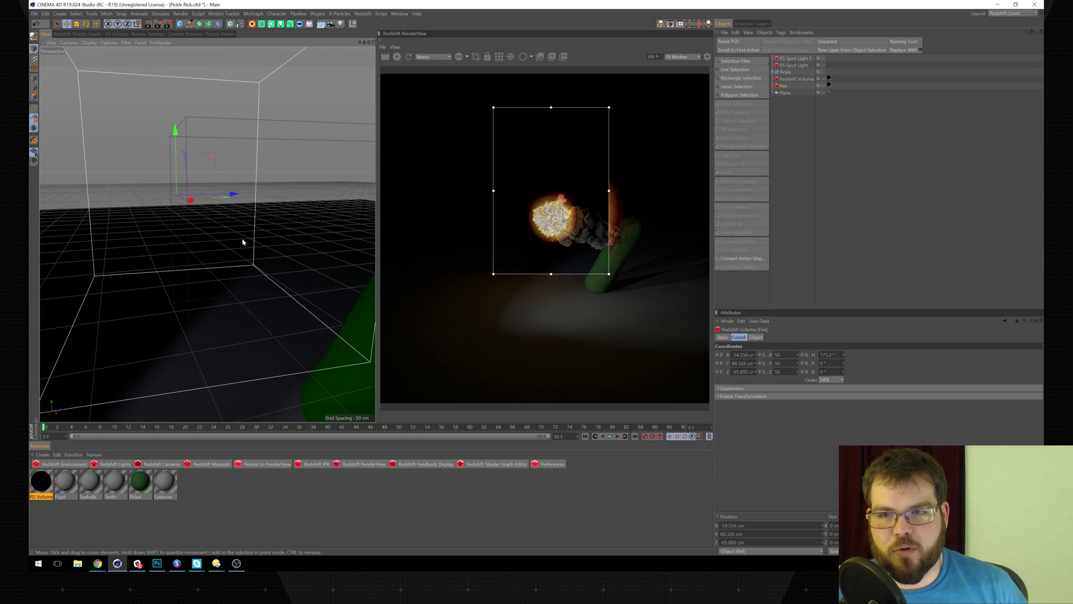
pyautogui.keyDown('alt'); pyautogui.moveTo(240, 241); pyautogui.dragTo(216, 236); pyautogui.keyUp('alt')
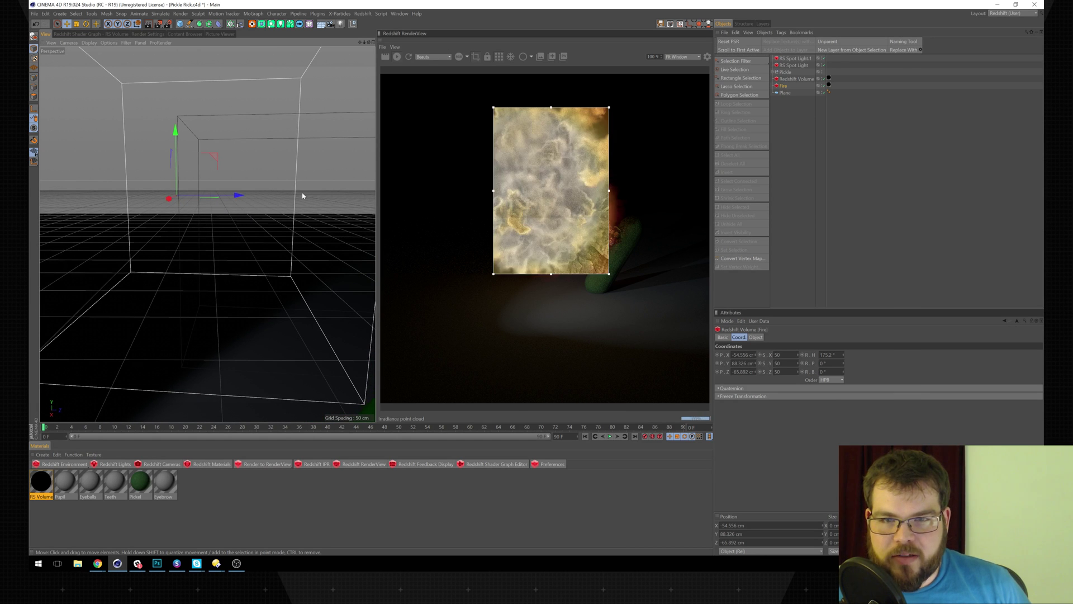
pyautogui.keyDown('alt'); pyautogui.moveTo(258, 214); pyautogui.dragTo(215, 231); pyautogui.keyUp('alt')
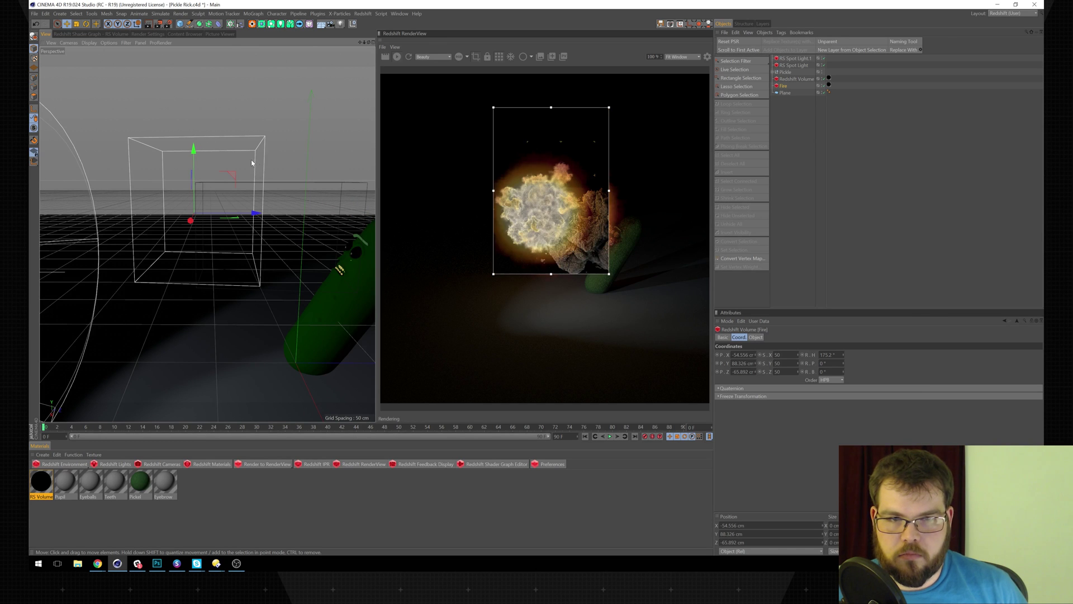
pyautogui.keyDown('alt'); pyautogui.moveTo(297, 218); pyautogui.dragTo(276, 210); pyautogui.keyUp('alt')
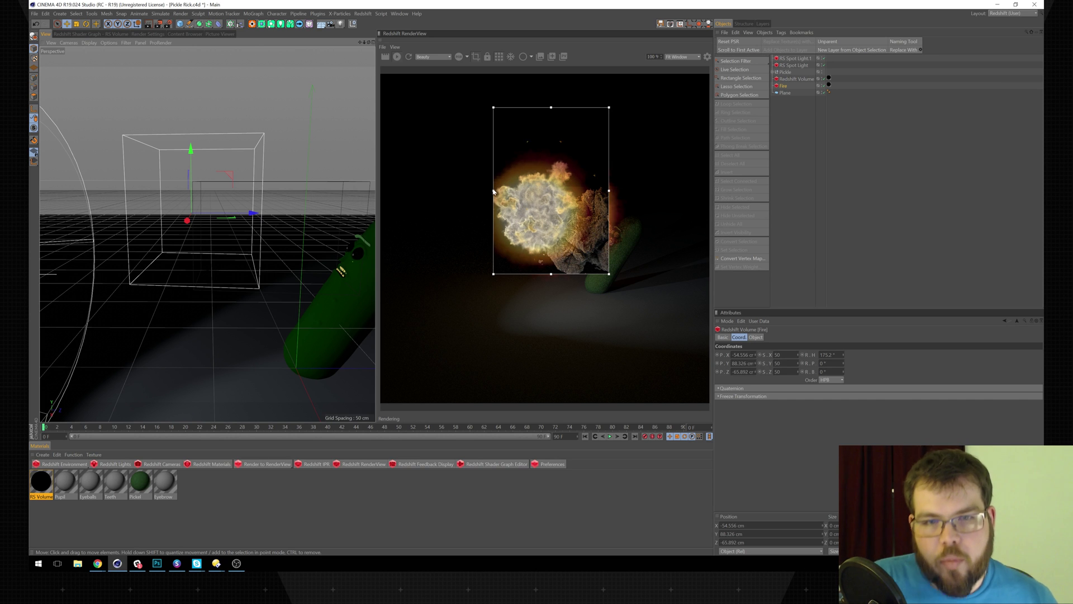
pyautogui.moveTo(493, 190); pyautogui.dragTo(419, 189)
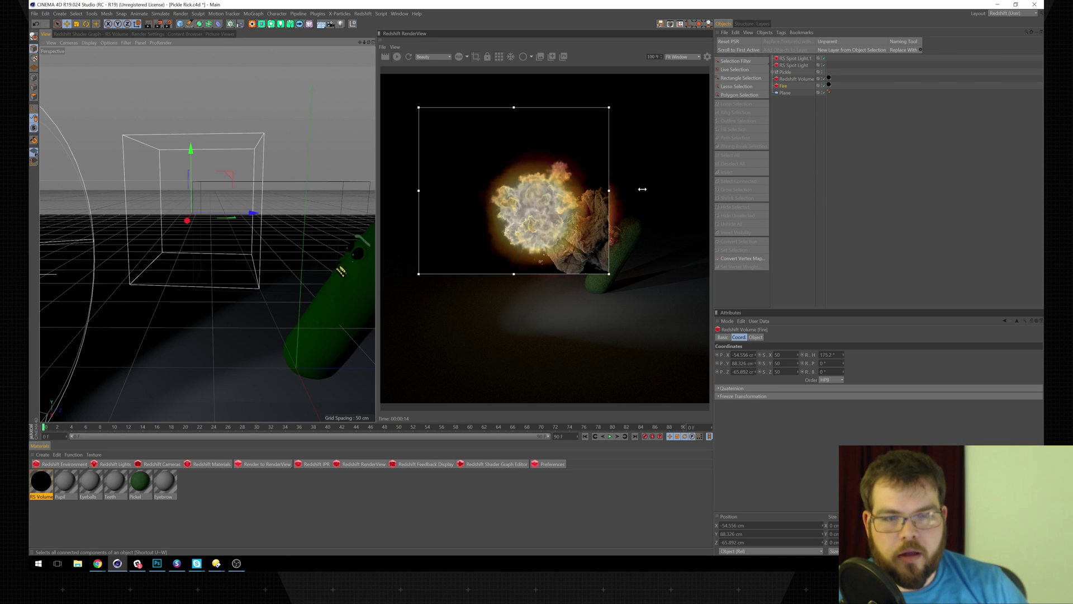
# - Reopen the RS Volume material's advanced properties and set Shadow Density Scale to 1
pyautogui.click(755, 337)
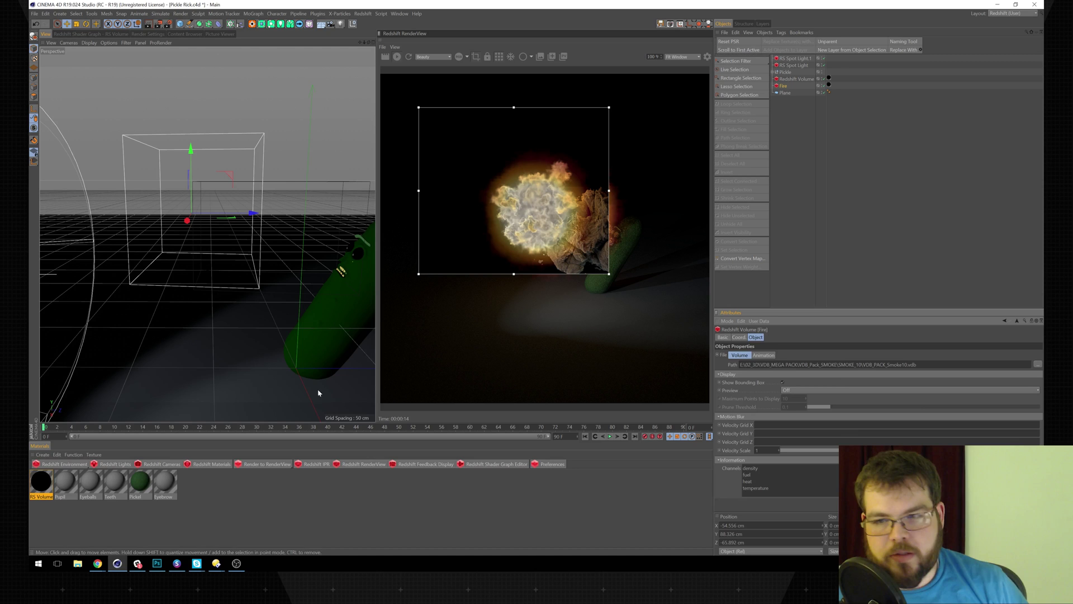
pyautogui.doubleClick(42, 480)
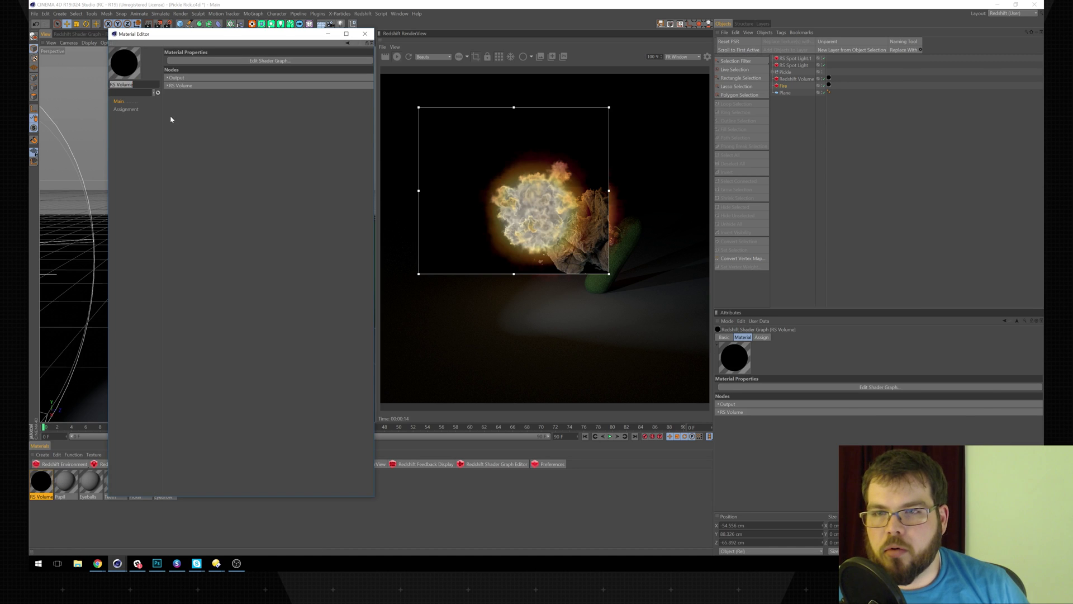
pyautogui.click(170, 85)
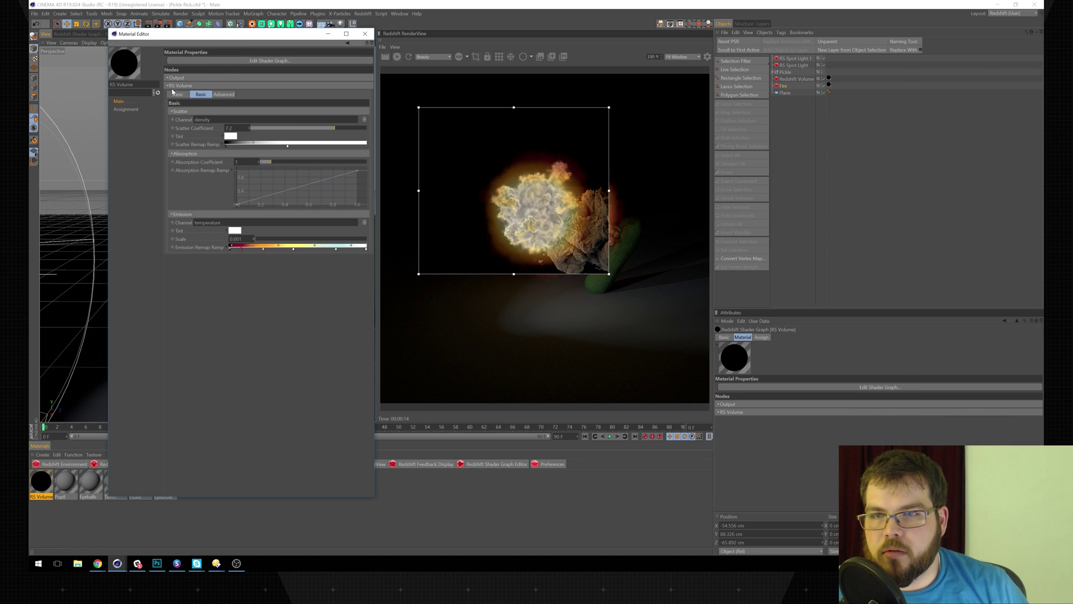
pyautogui.click(224, 95)
pyautogui.moveTo(287, 113); pyautogui.dragTo(302, 112)
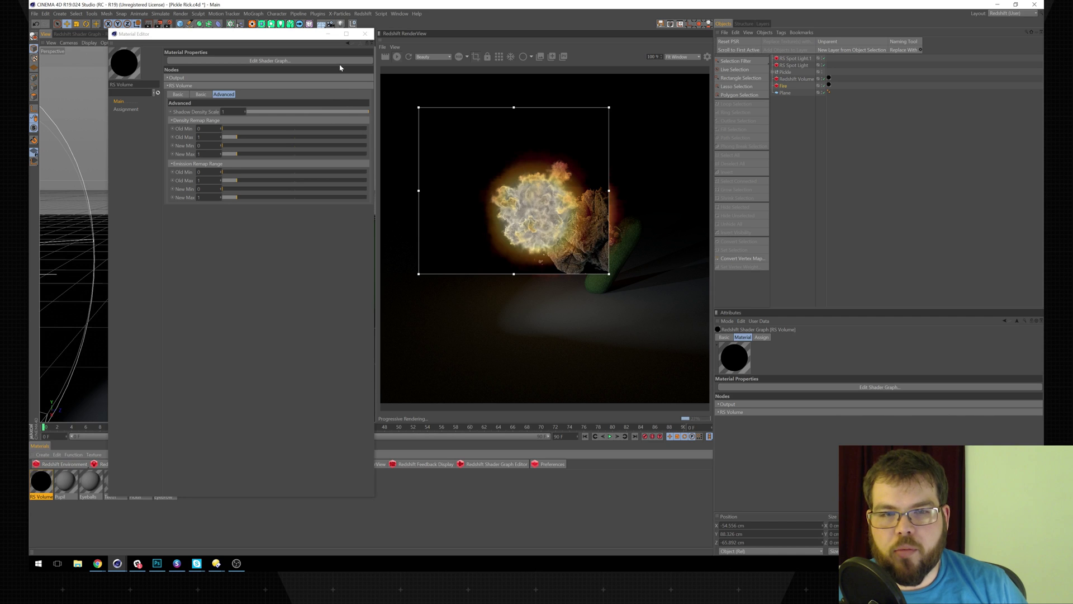
# - Set Density Remap New Max to 7.67 and Emission Remap Old Min to 0.16, Old Max to 1.21 and New Max to 0.78
pyautogui.moveTo(237, 155); pyautogui.dragTo(306, 158)
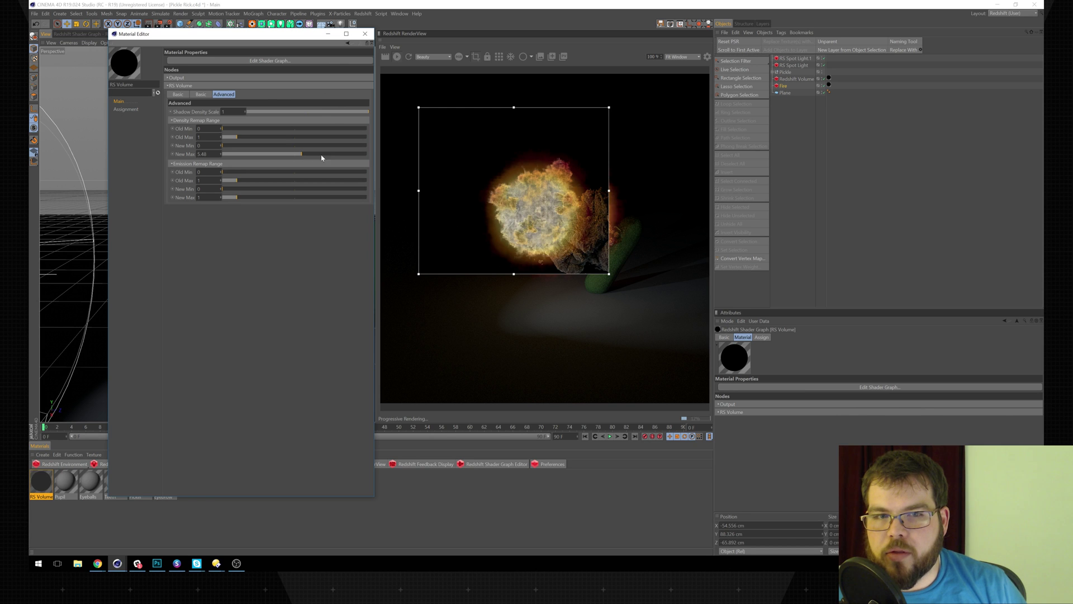
pyautogui.moveTo(329, 157); pyautogui.dragTo(335, 156)
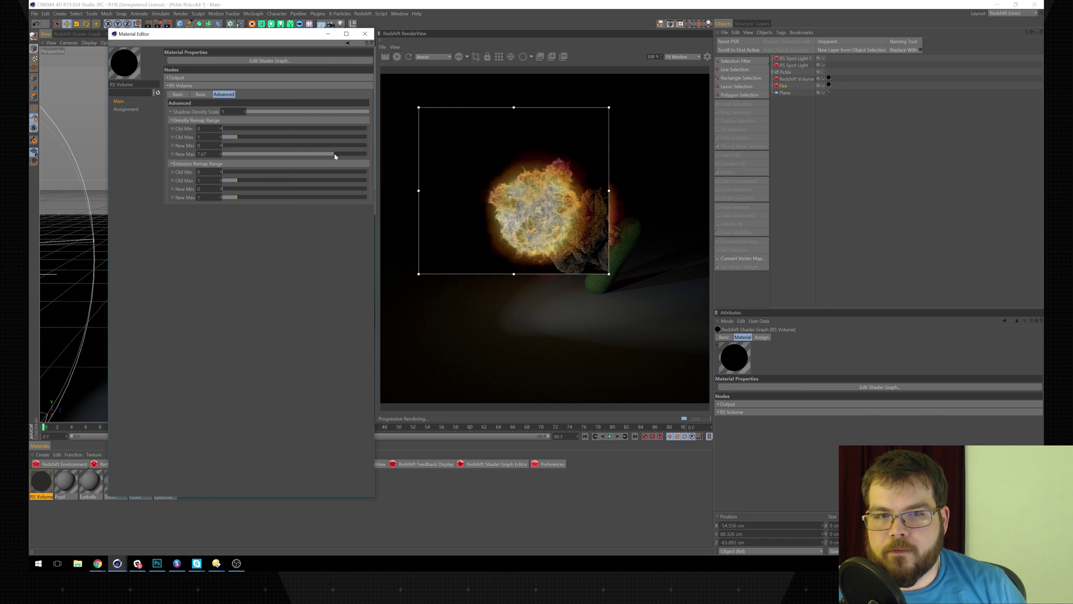
pyautogui.moveTo(275, 197); pyautogui.dragTo(235, 199)
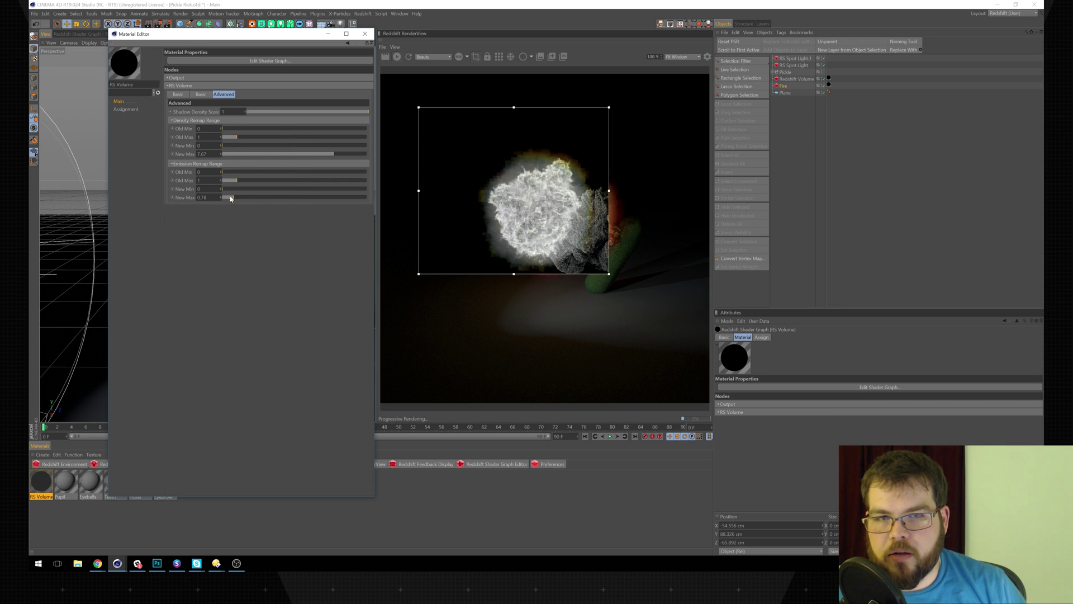
pyautogui.moveTo(235, 181); pyautogui.dragTo(244, 184)
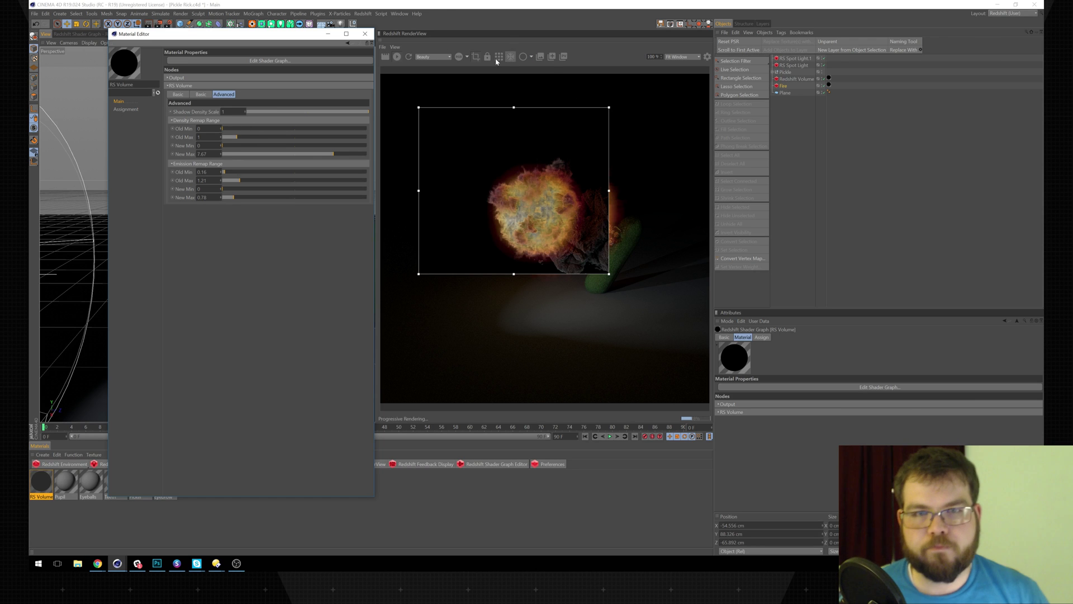
pyautogui.click(365, 34)
# - Set the RS Volume material's Emission Remap Range to Old Min 0, Old Max 2.45 and New Max 1.83
pyautogui.scroll(5, 223, 233)
pyautogui.scroll(1, 223, 233)
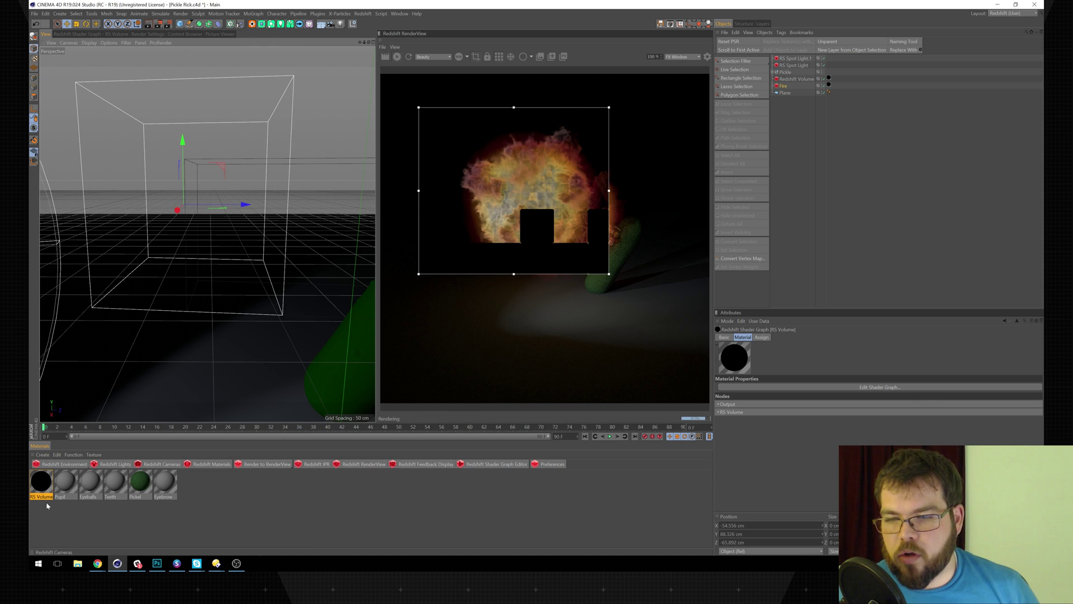
pyautogui.doubleClick(41, 481)
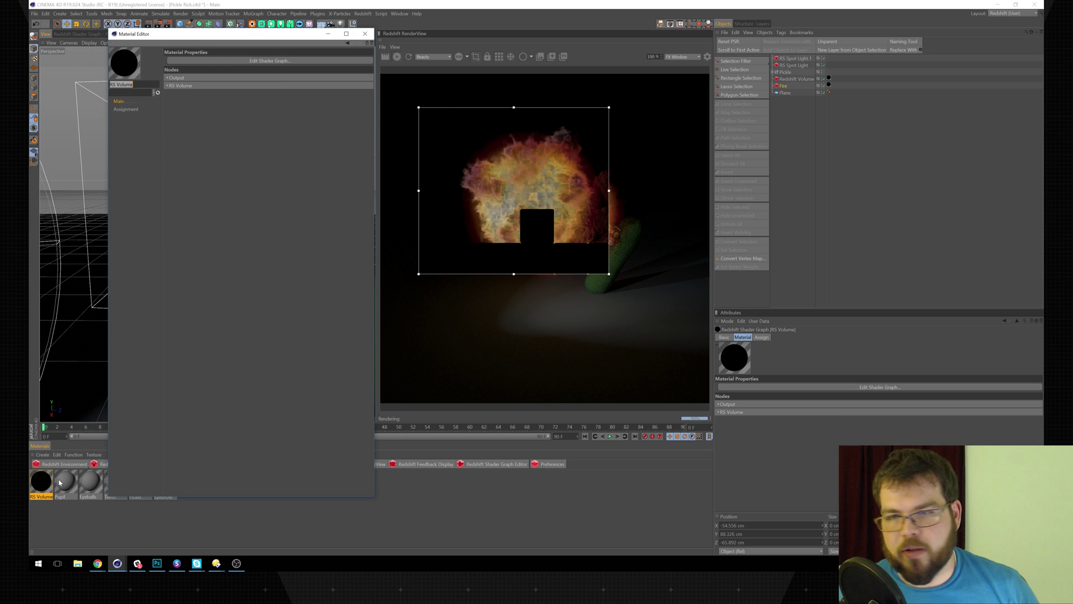
pyautogui.click(168, 86)
pyautogui.click(223, 94)
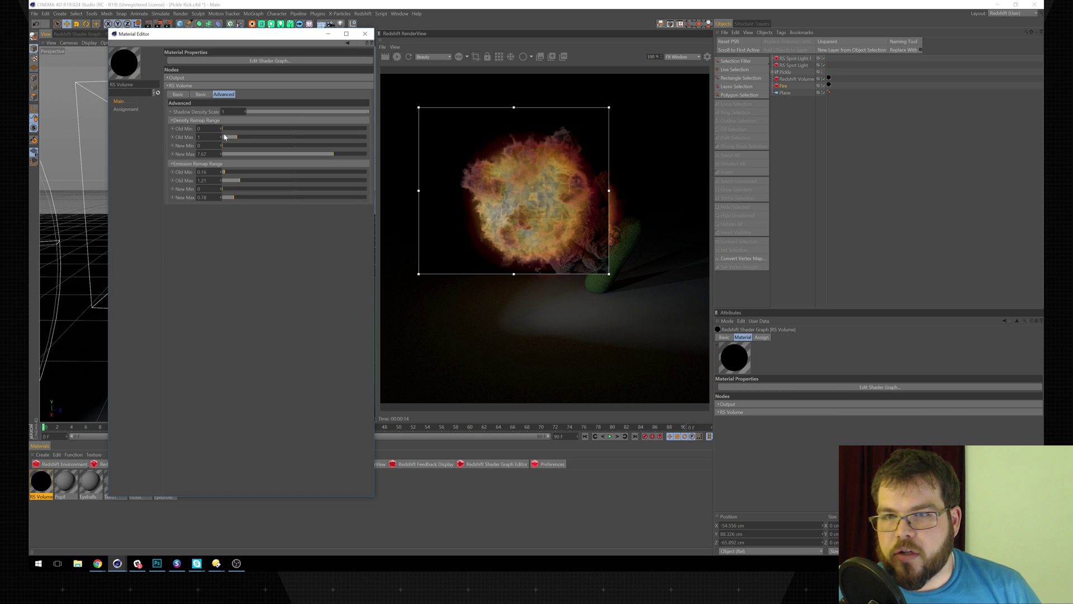
pyautogui.moveTo(227, 183); pyautogui.dragTo(225, 183)
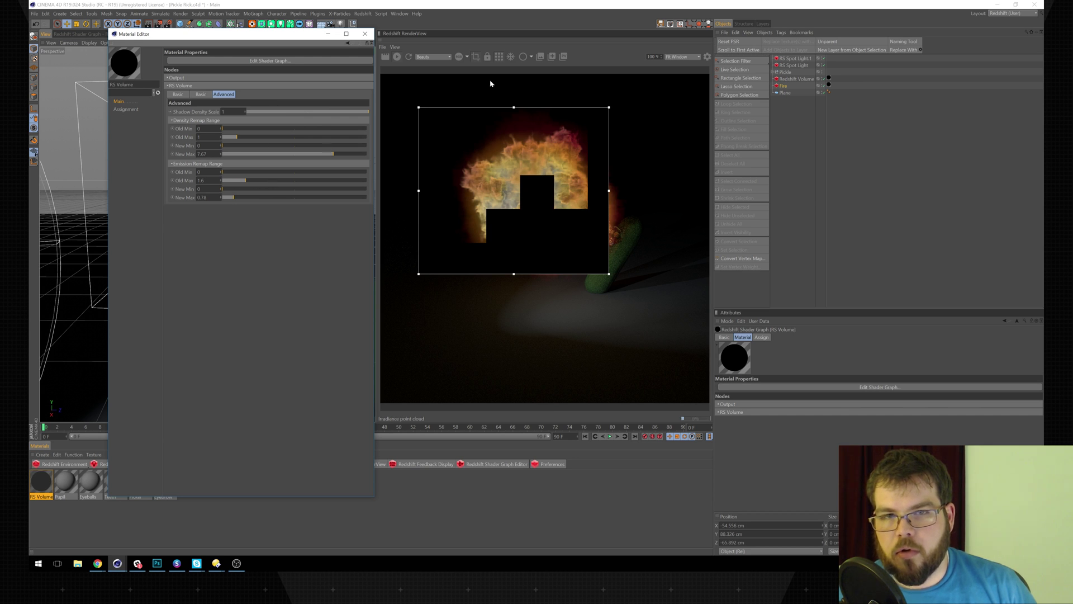
pyautogui.click(474, 58)
pyautogui.click(474, 59)
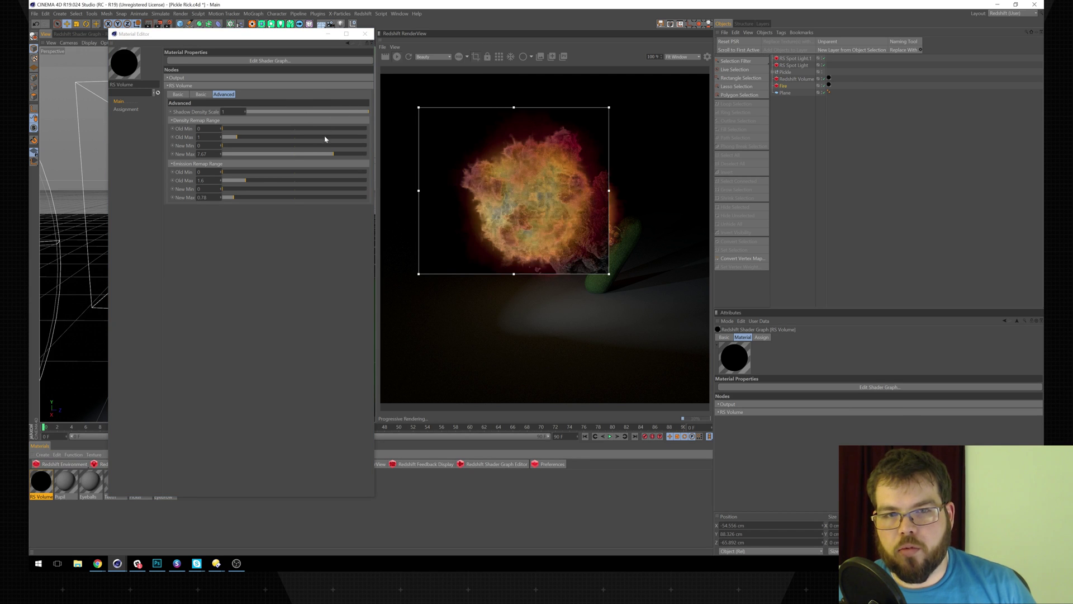
pyautogui.click(266, 181)
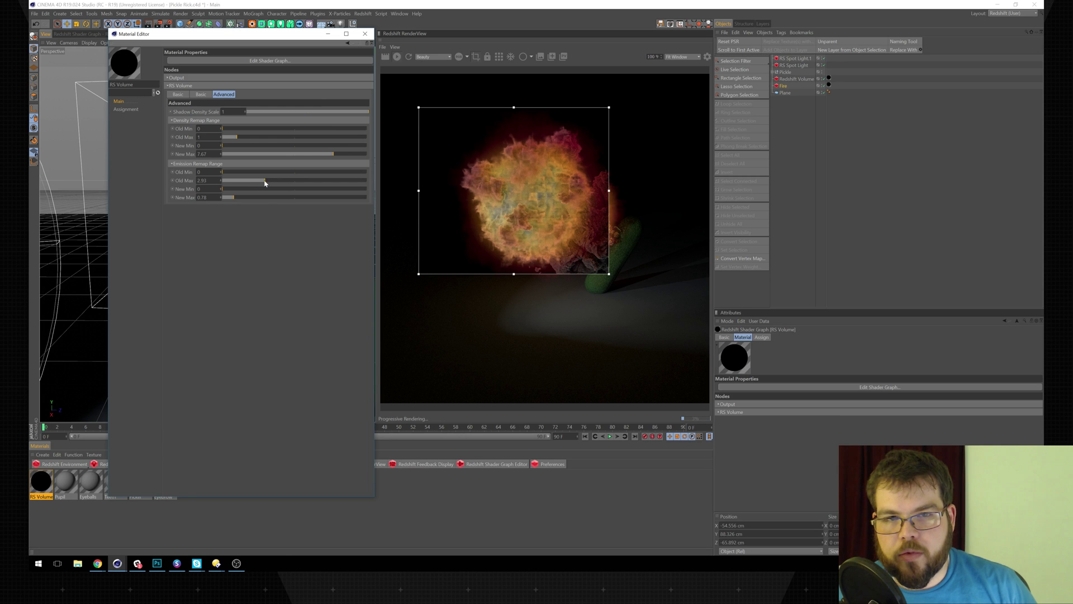
pyautogui.click(258, 180)
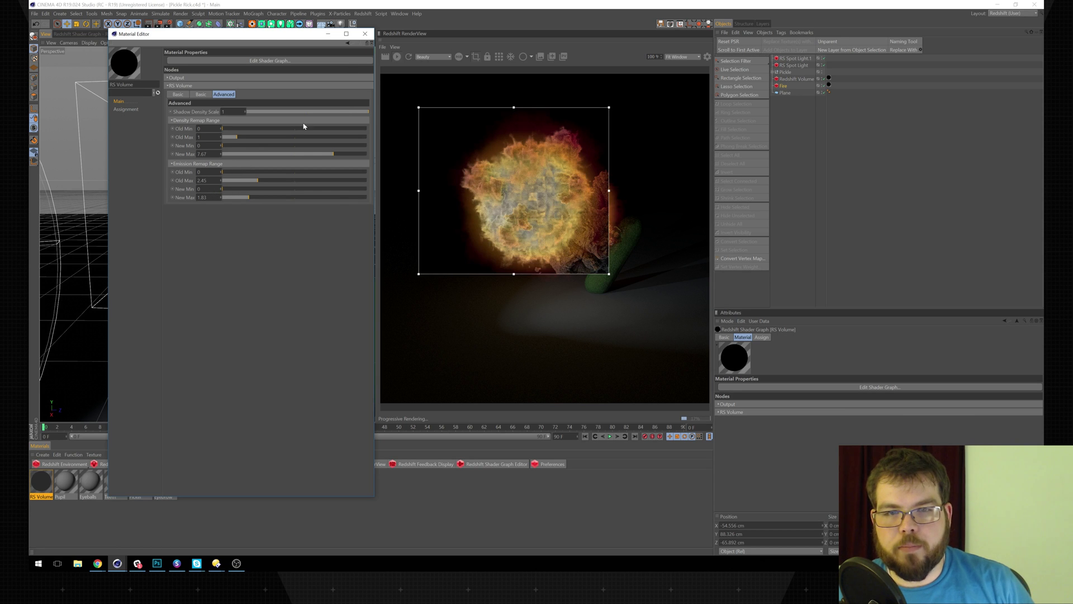
# - Set the material's Density Remap New Max to 8.79, render the preview in buckets and close the Material Editor
pyautogui.moveTo(309, 155); pyautogui.dragTo(307, 158)
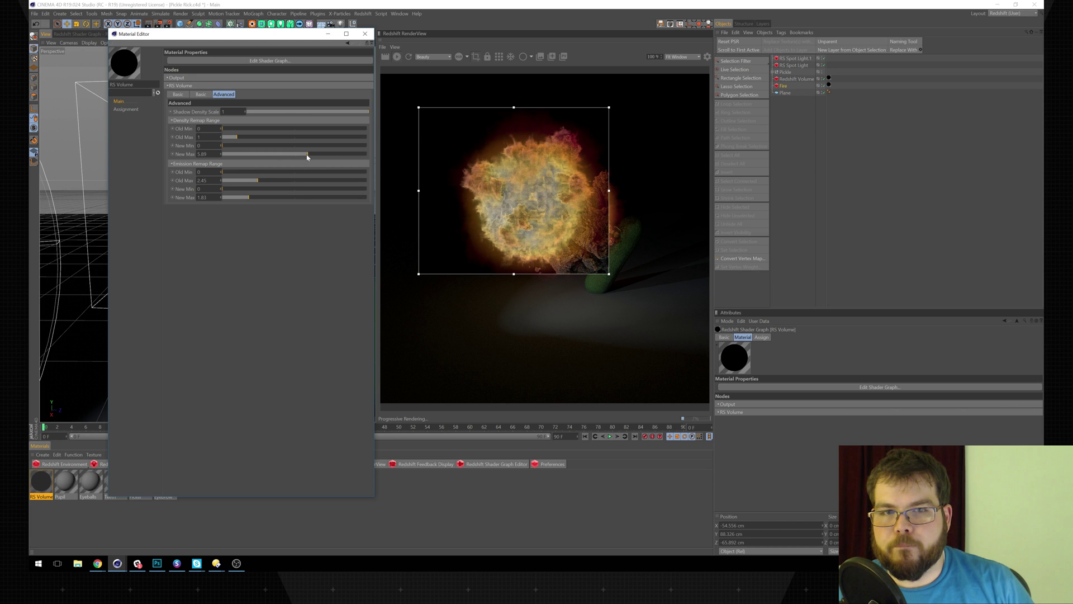
pyautogui.moveTo(250, 156); pyautogui.dragTo(229, 155)
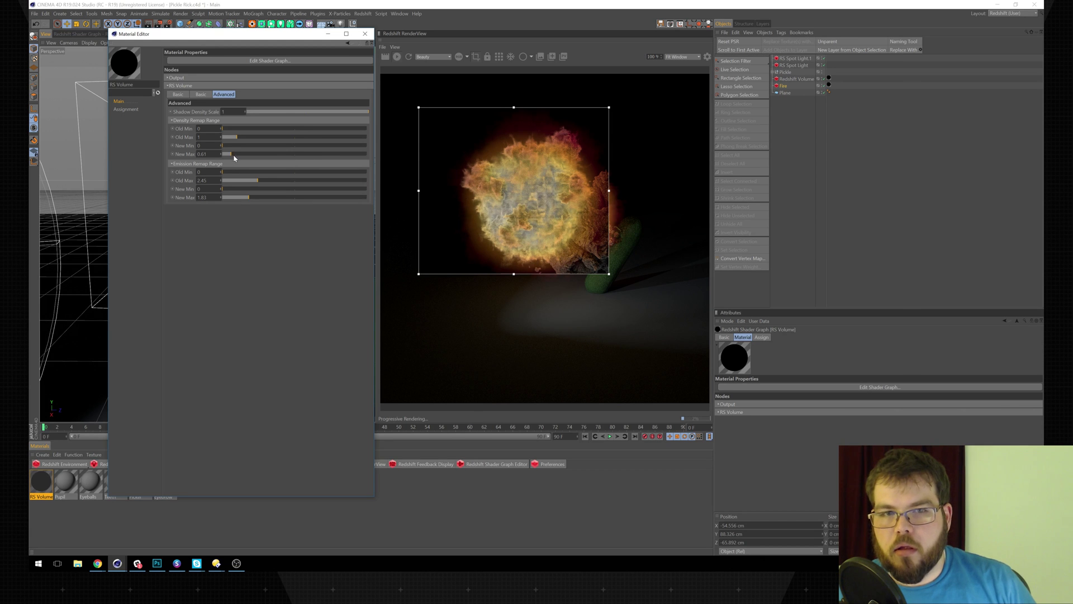
pyautogui.moveTo(238, 155); pyautogui.dragTo(354, 155)
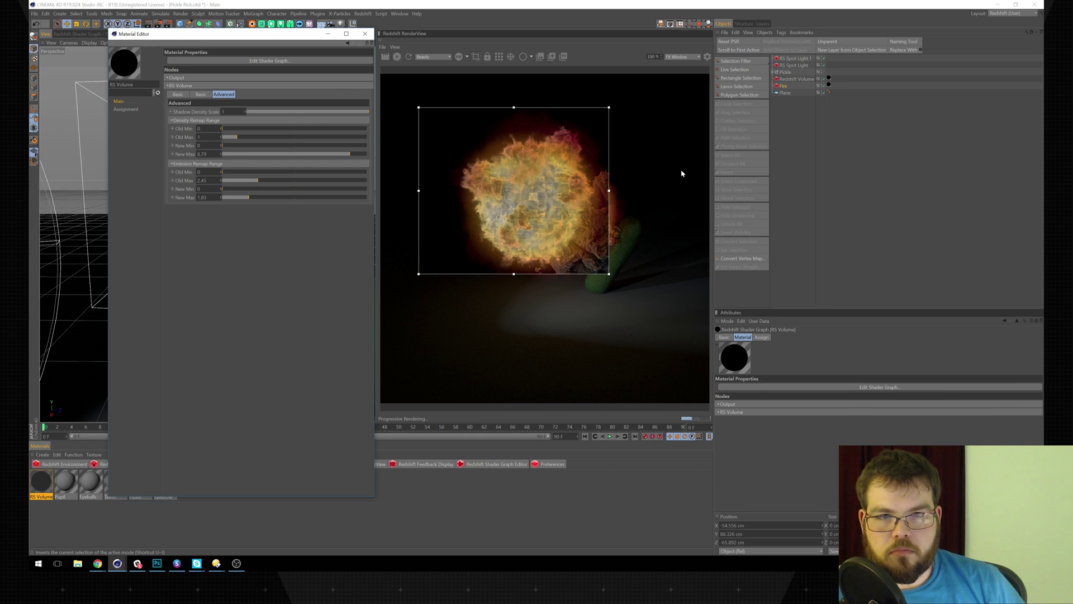
pyautogui.click(499, 57)
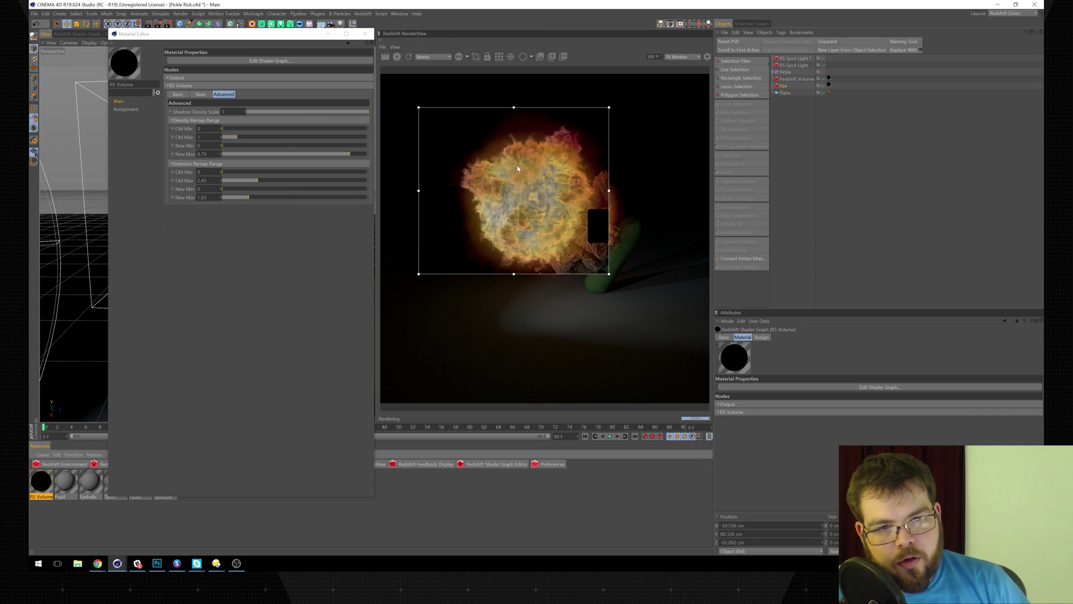
pyautogui.click(365, 33)
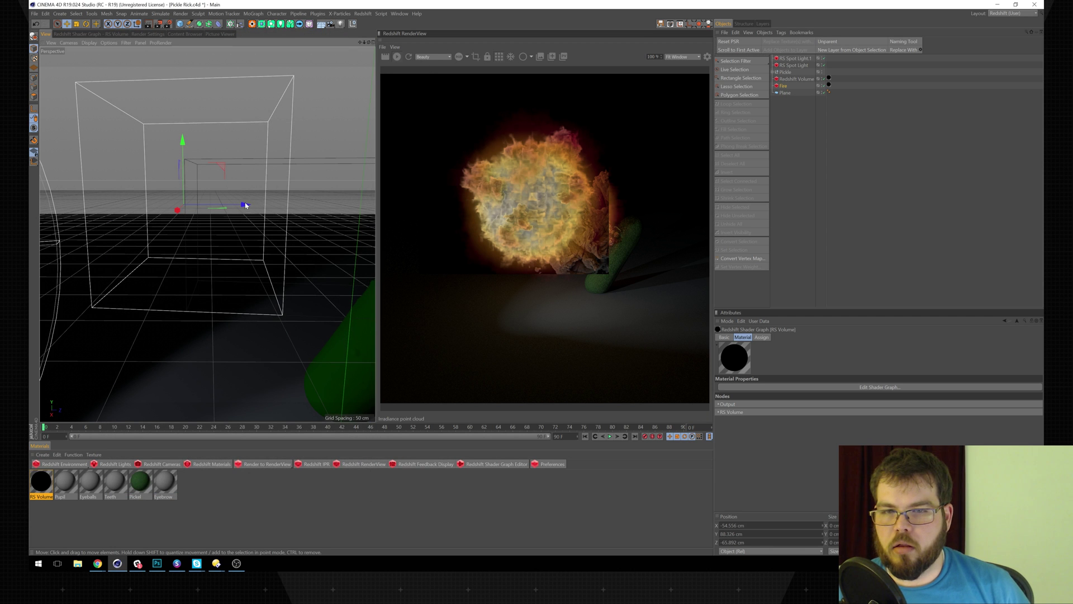
# - Scale the Fire volume object to 15 on the X, Y and Z axes
pyautogui.scroll(-5, 245, 207)
pyautogui.keyDown('alt'); pyautogui.moveTo(245, 206); pyautogui.dragTo(150, 206, button='middle'); pyautogui.keyUp('alt')
pyautogui.keyDown('alt'); pyautogui.moveTo(150, 207); pyautogui.dragTo(188, 209); pyautogui.keyUp('alt')
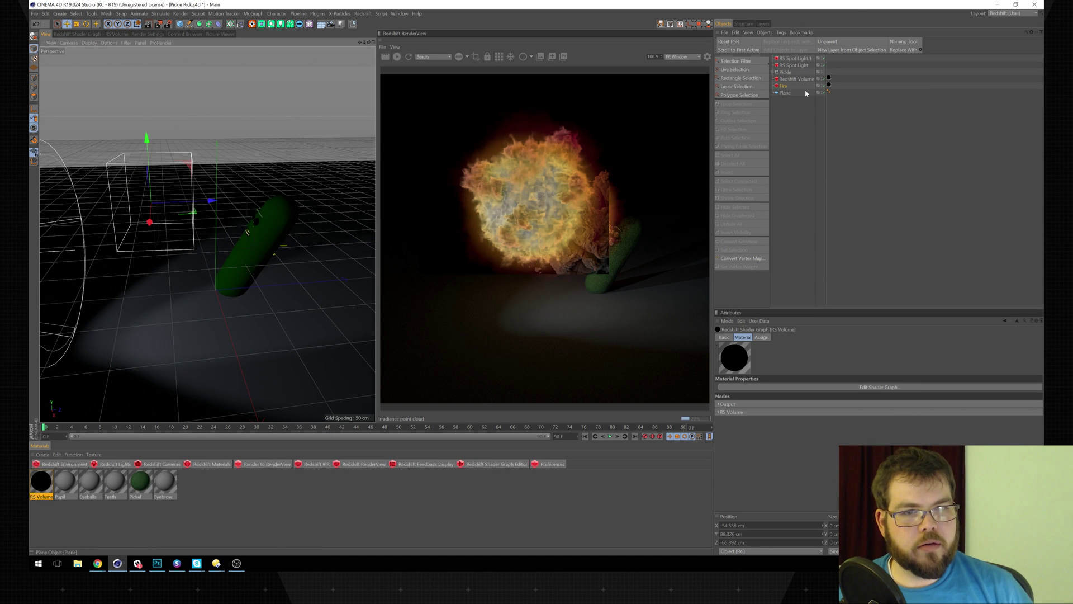
pyautogui.click(785, 86)
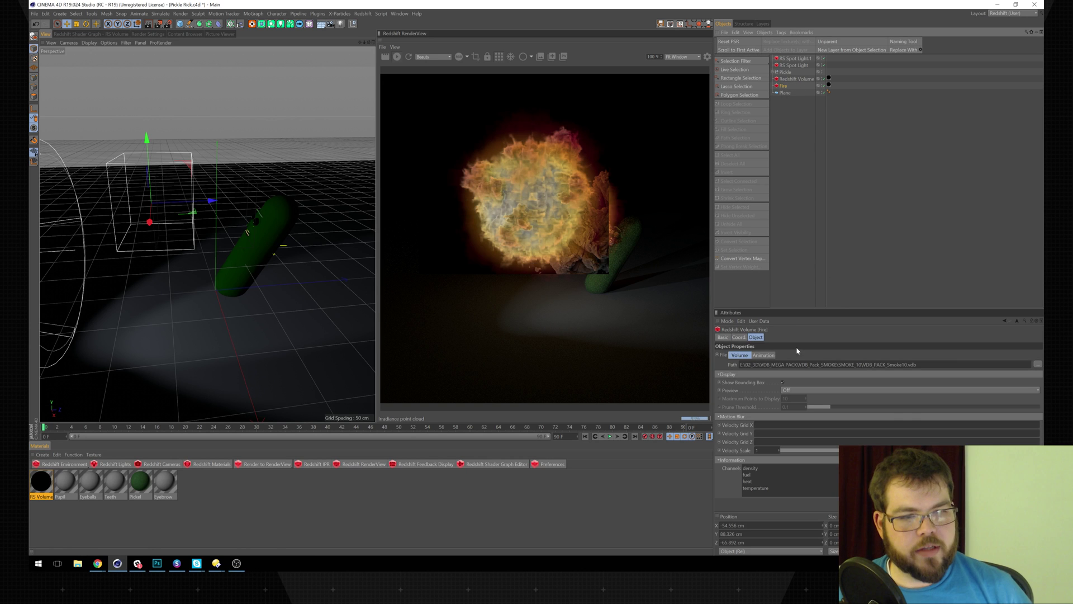
pyautogui.click(743, 338)
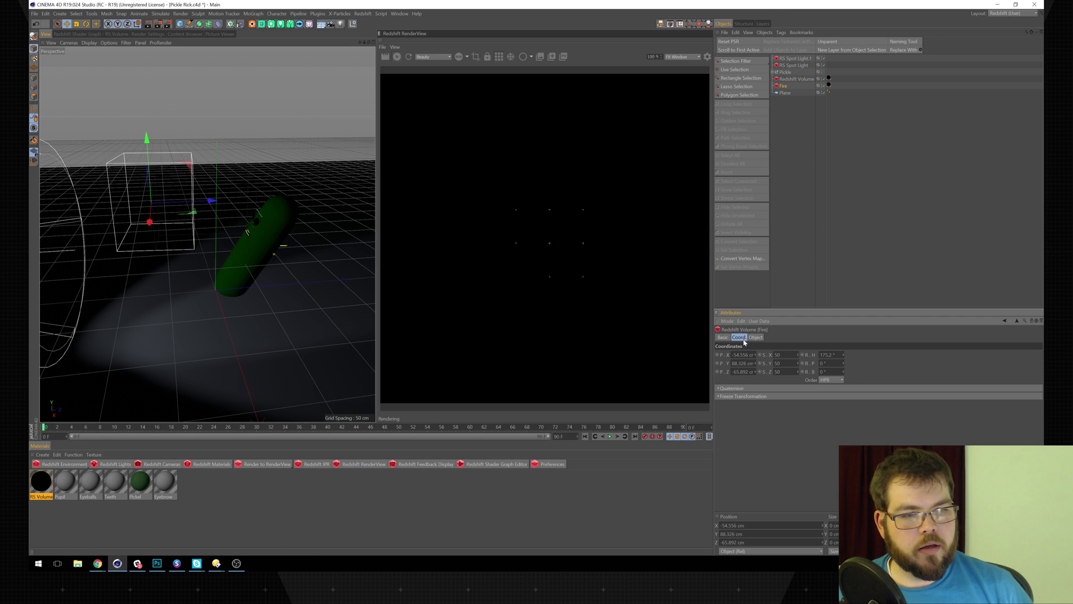
pyautogui.write('15')
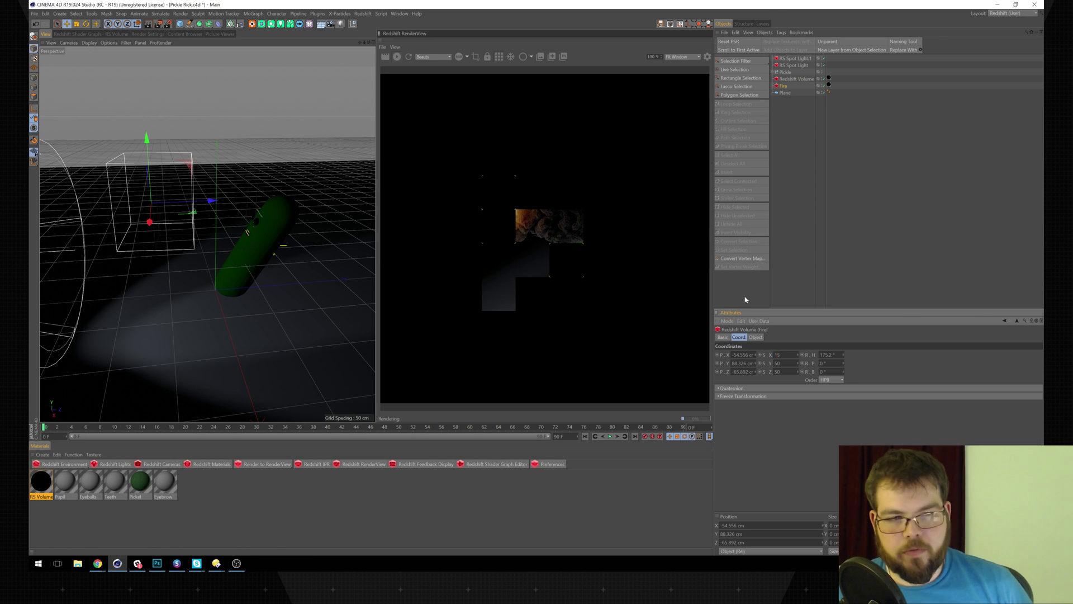
pyautogui.write('15')
pyautogui.press('Tab')
pyautogui.write('15')
pyautogui.press('Return')
# - Move the Fire volume down beside the pickle, to about 50 cm in Y and 42 cm in Z
pyautogui.moveTo(213, 200); pyautogui.dragTo(297, 200)
pyautogui.moveTo(239, 137); pyautogui.dragTo(238, 172)
pyautogui.moveTo(297, 227); pyautogui.dragTo(290, 228)
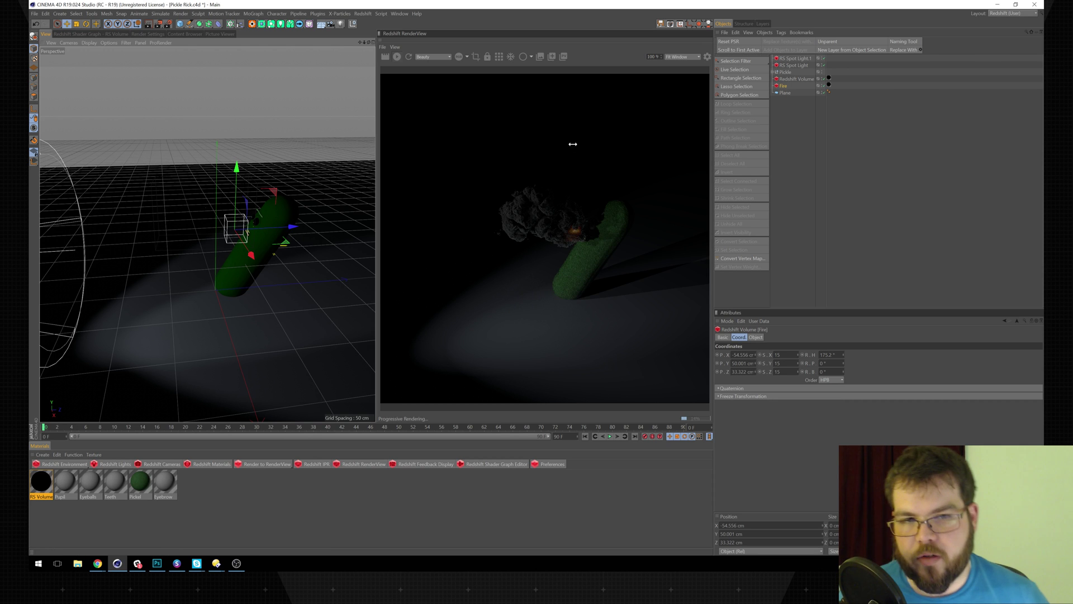
pyautogui.moveTo(292, 227); pyautogui.dragTo(298, 230)
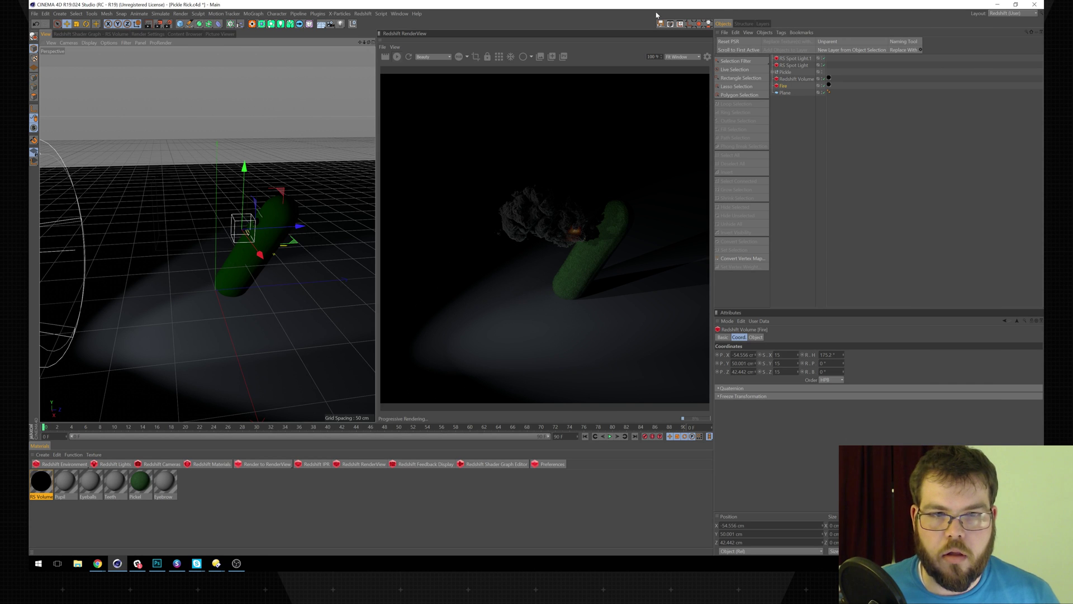
# - Add a Redshift area light, raise it about 167 cm above the pickle and rotate it to point downward
pyautogui.click(109, 464)
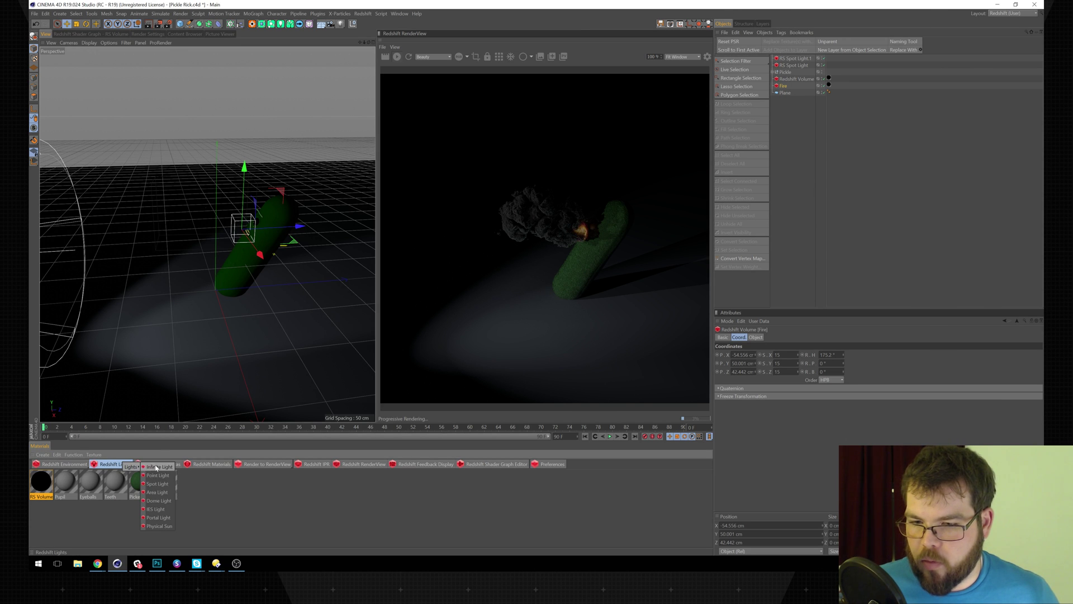
pyautogui.click(158, 492)
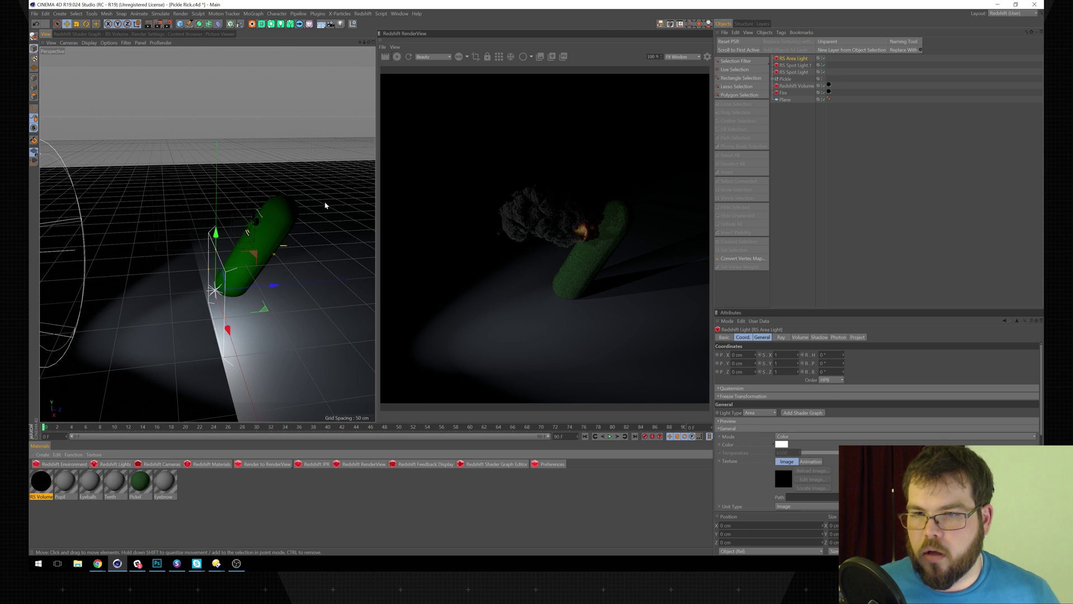
pyautogui.moveTo(234, 100); pyautogui.dragTo(235, 85)
pyautogui.press('r')
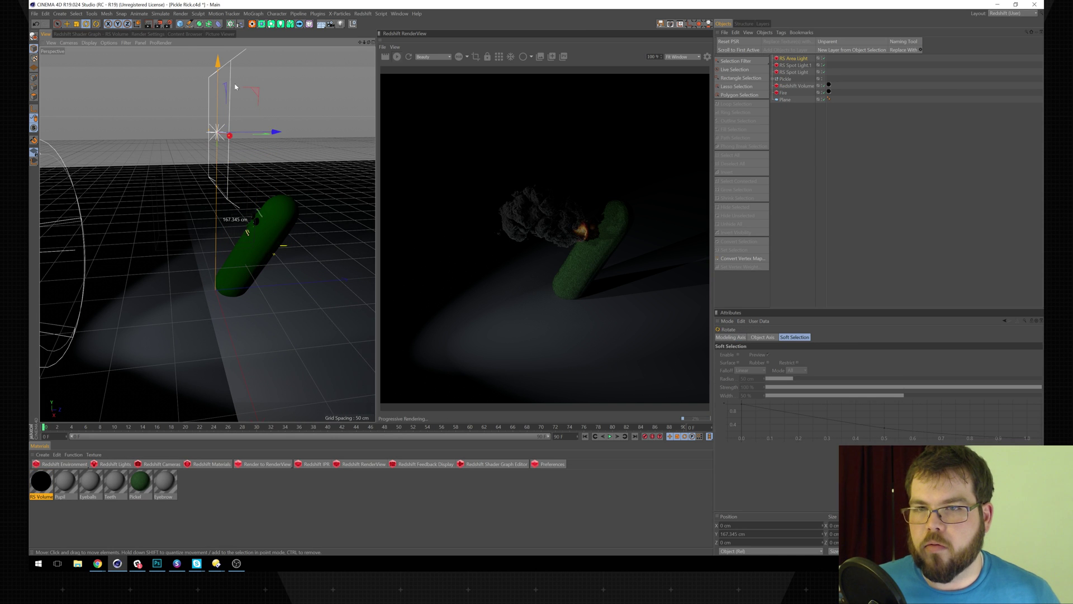
pyautogui.moveTo(186, 109); pyautogui.dragTo(220, 95)
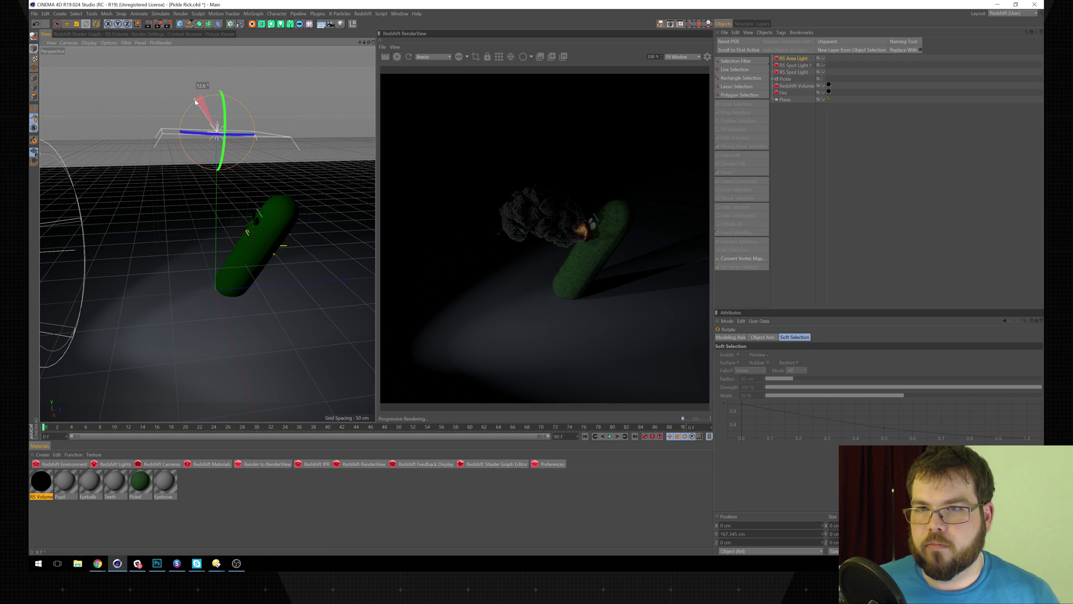
# - Set the render preview's IPR Undersampling to its highest level, 3
pyautogui.click(395, 47)
pyautogui.moveTo(454, 114)
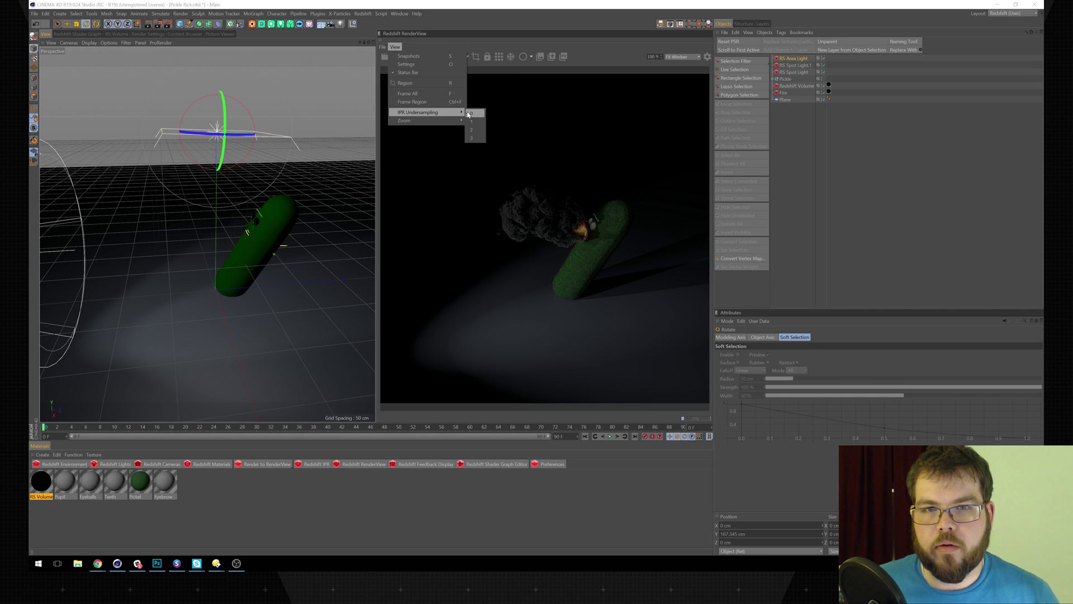
pyautogui.click(476, 138)
# - Raise the area light to about 190 cm and set its color mode to Temperature
pyautogui.press('e')
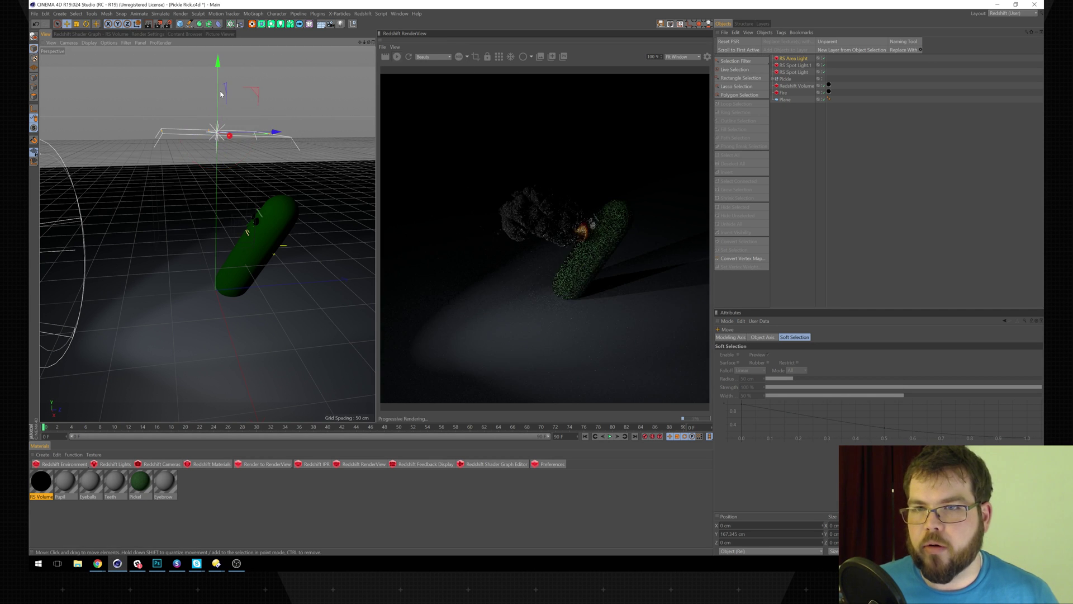
pyautogui.moveTo(219, 95); pyautogui.dragTo(233, 71)
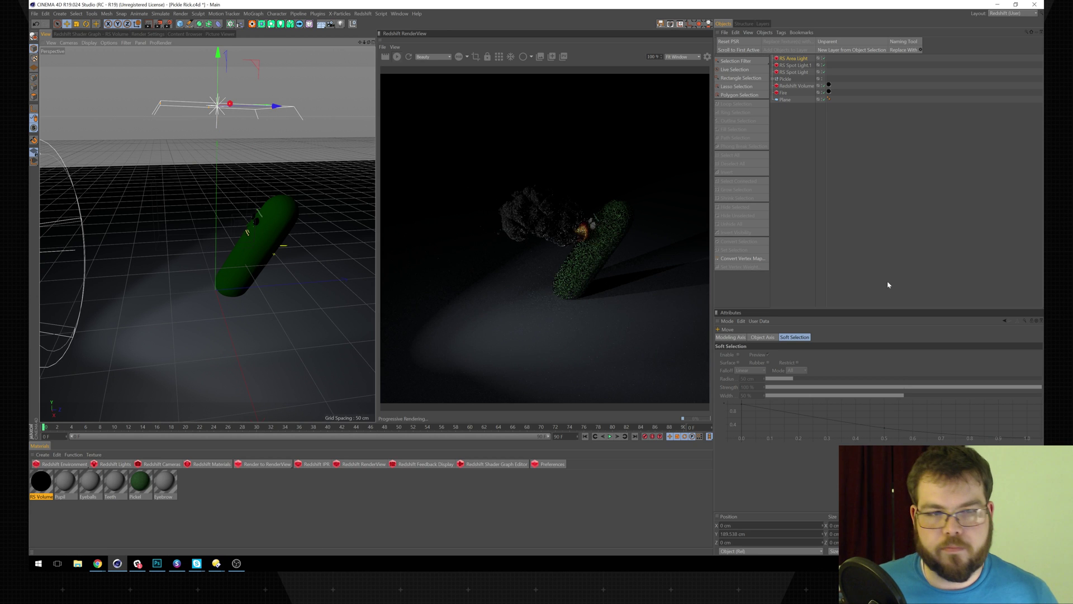
pyautogui.click(804, 58)
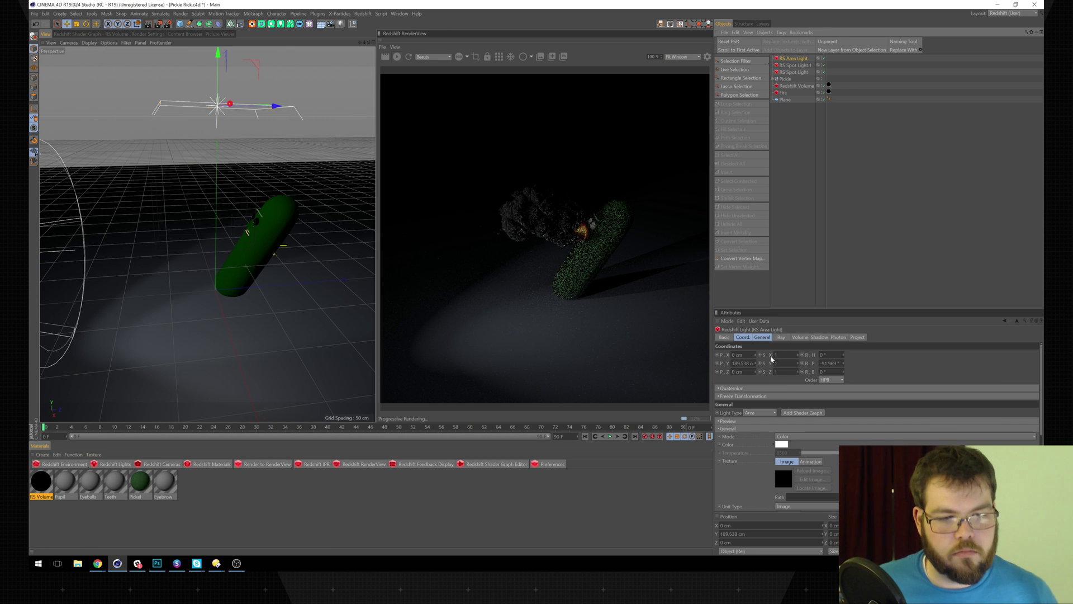
pyautogui.click(794, 437)
pyautogui.click(794, 444)
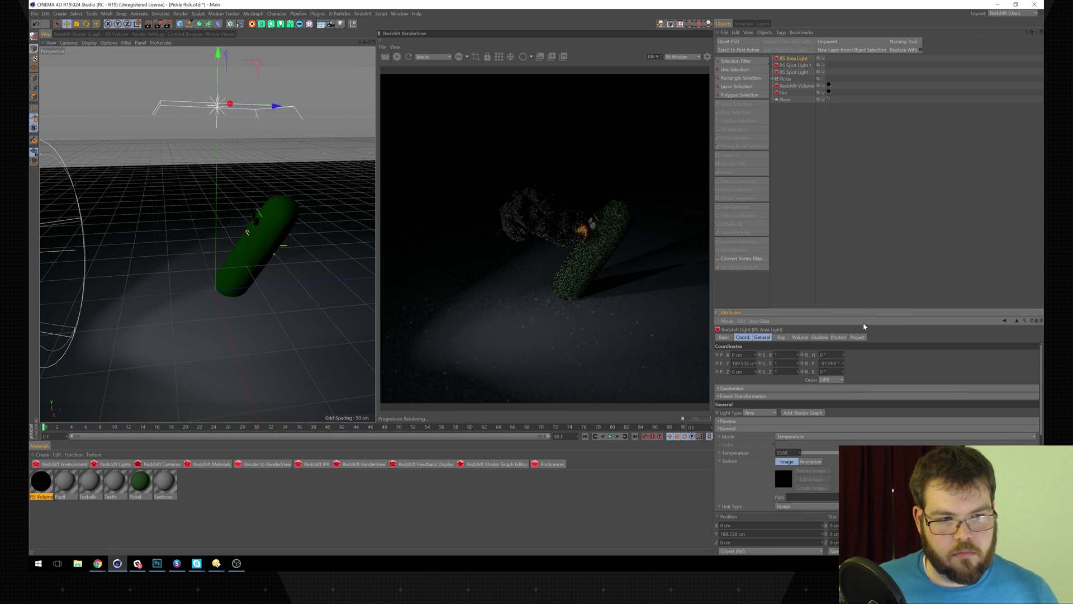
# - Enlarge the area light to 312 cm by 170 cm and set its color temperature to about 3400
pyautogui.moveTo(856, 308); pyautogui.dragTo(870, 186)
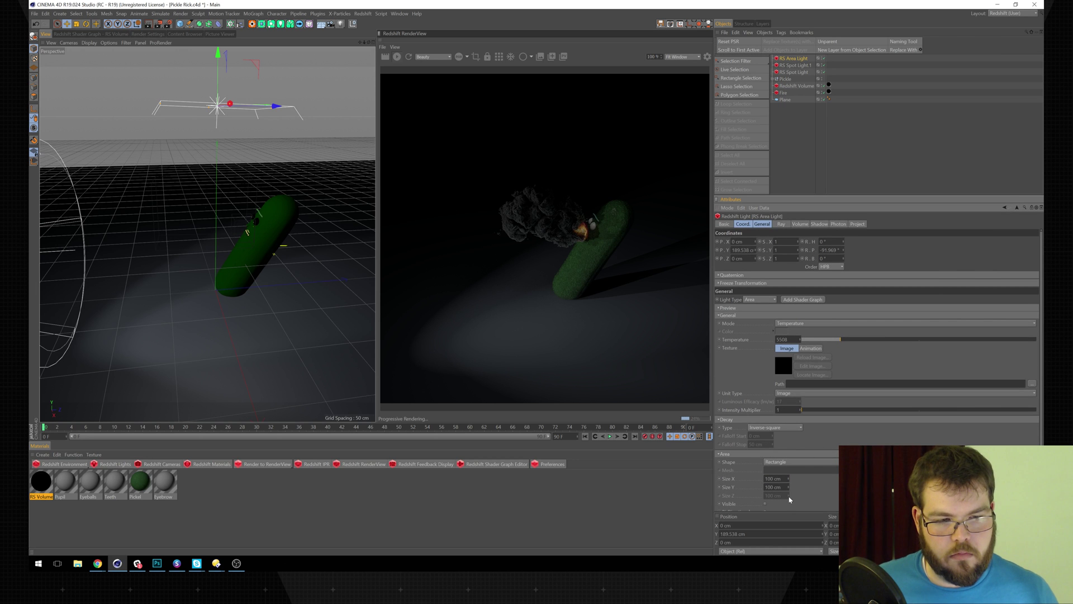
pyautogui.moveTo(792, 481)
pyautogui.mouseDown()
pyautogui.moveTo(797, 490)
pyautogui.moveTo(799, 475)
pyautogui.mouseUp()
pyautogui.click(812, 340)
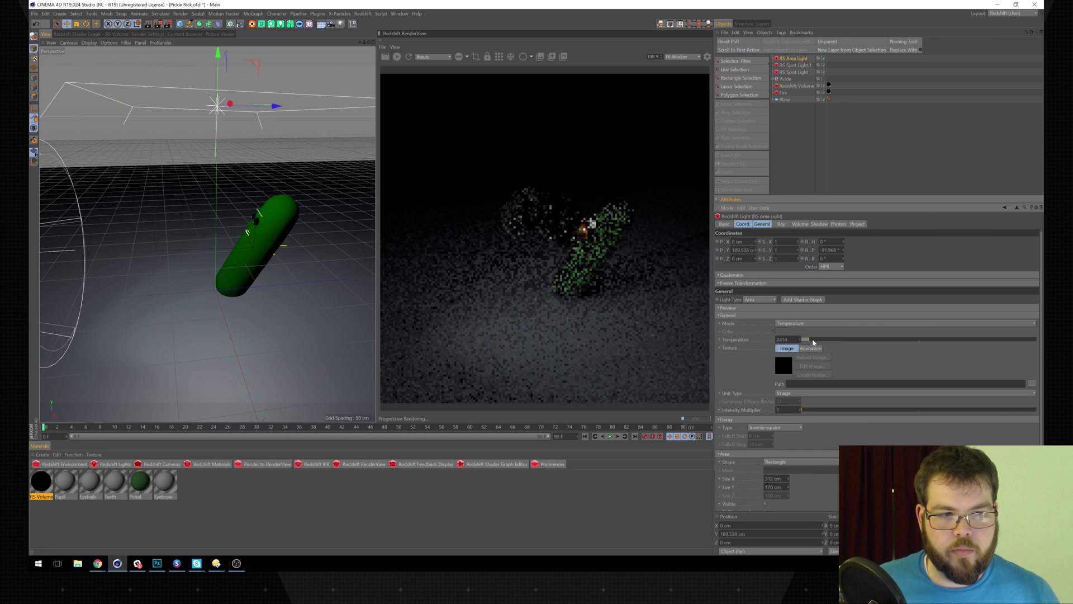
pyautogui.moveTo(818, 342); pyautogui.dragTo(822, 342)
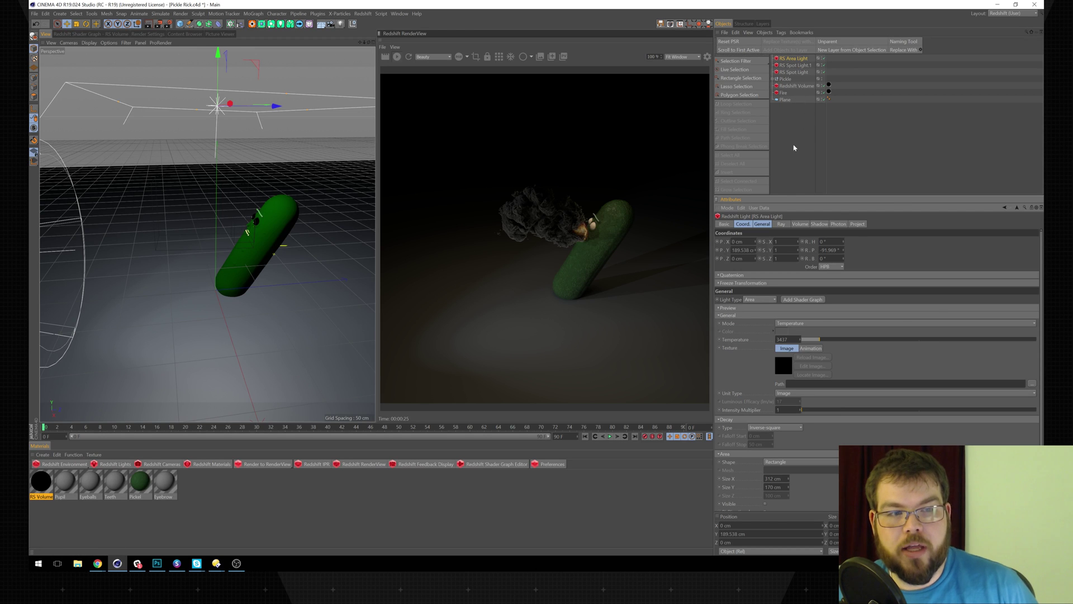
# - Set the area light's volume contribution scale to 0.01
pyautogui.click(801, 224)
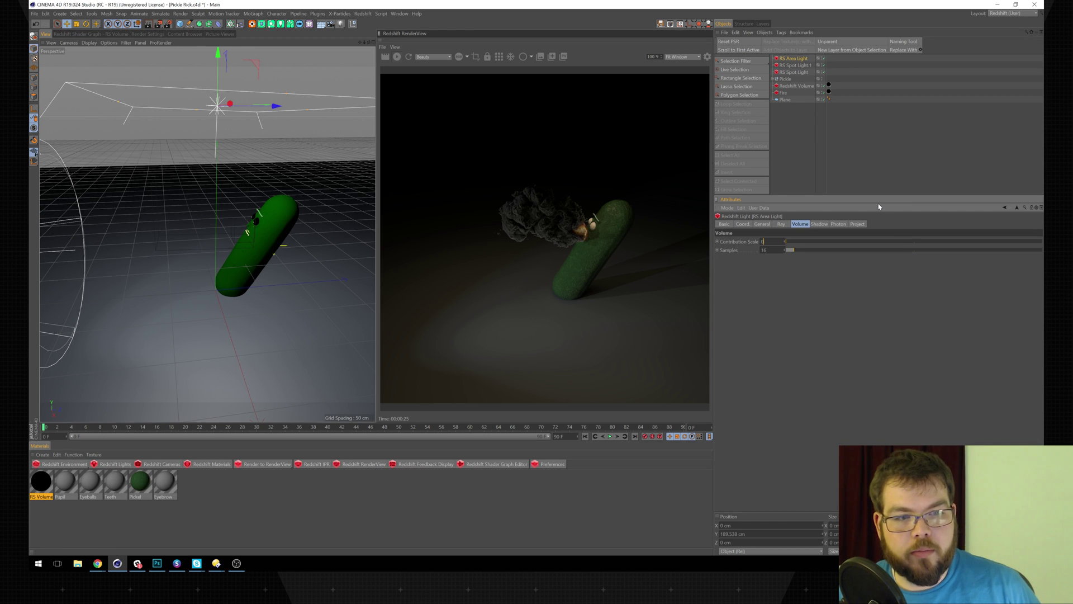
pyautogui.press('Return')
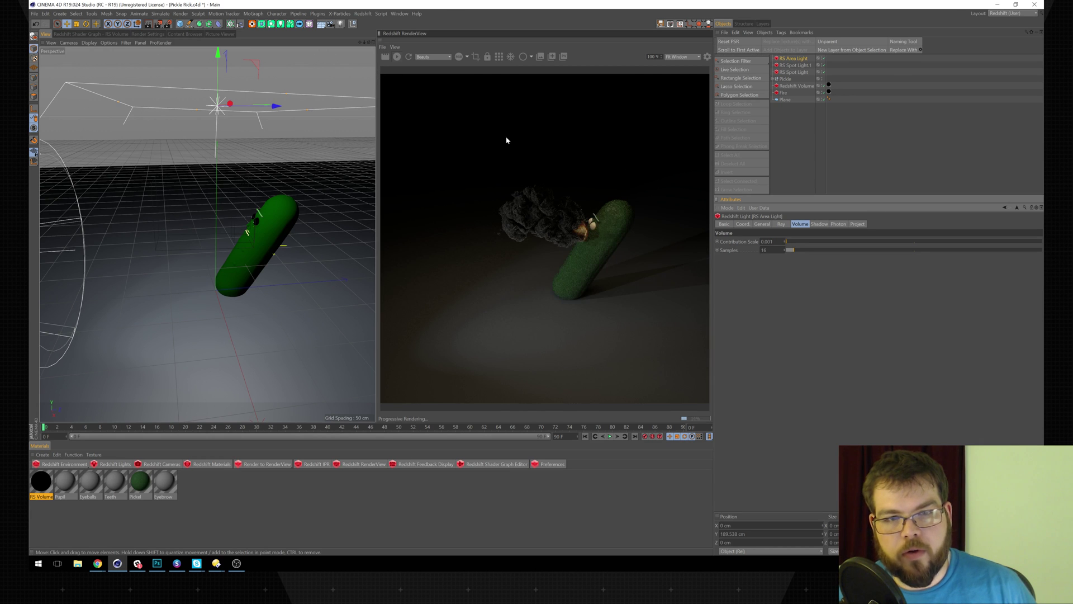
pyautogui.write('0.01')
pyautogui.press('Return')
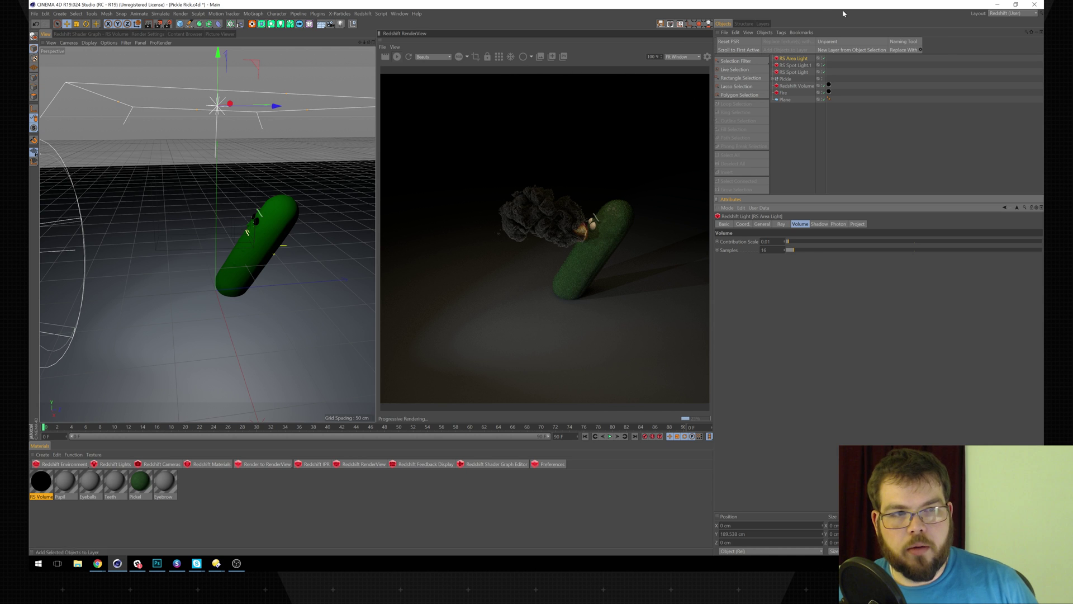
# - Try deleting the Redshift Volume cloud and undo the deletion
pyautogui.click(800, 85)
pyautogui.press('Delete')
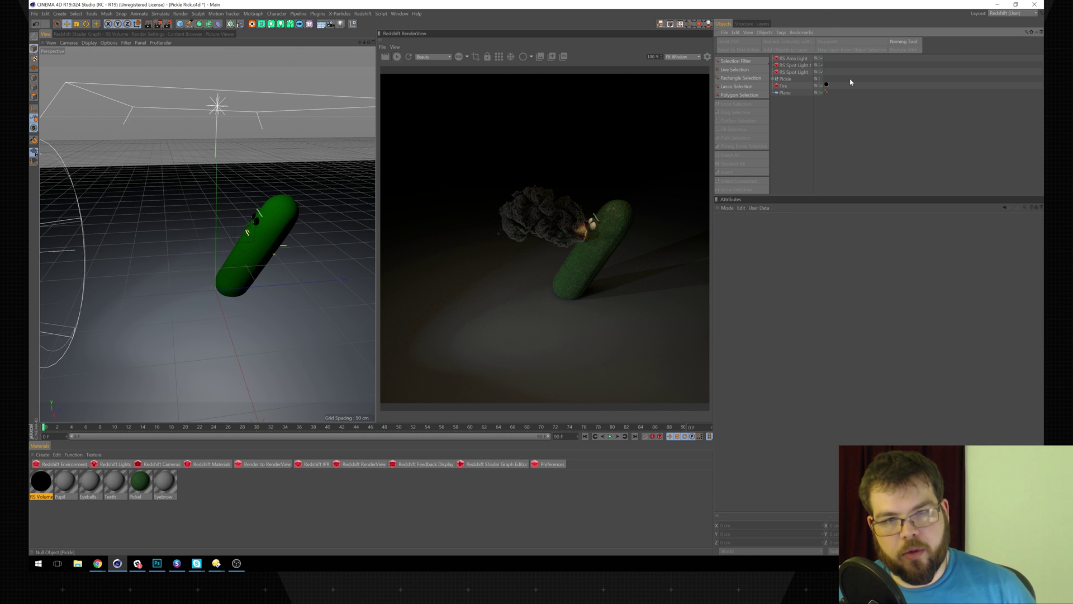
pyautogui.hotkey('ctrl', 'z')
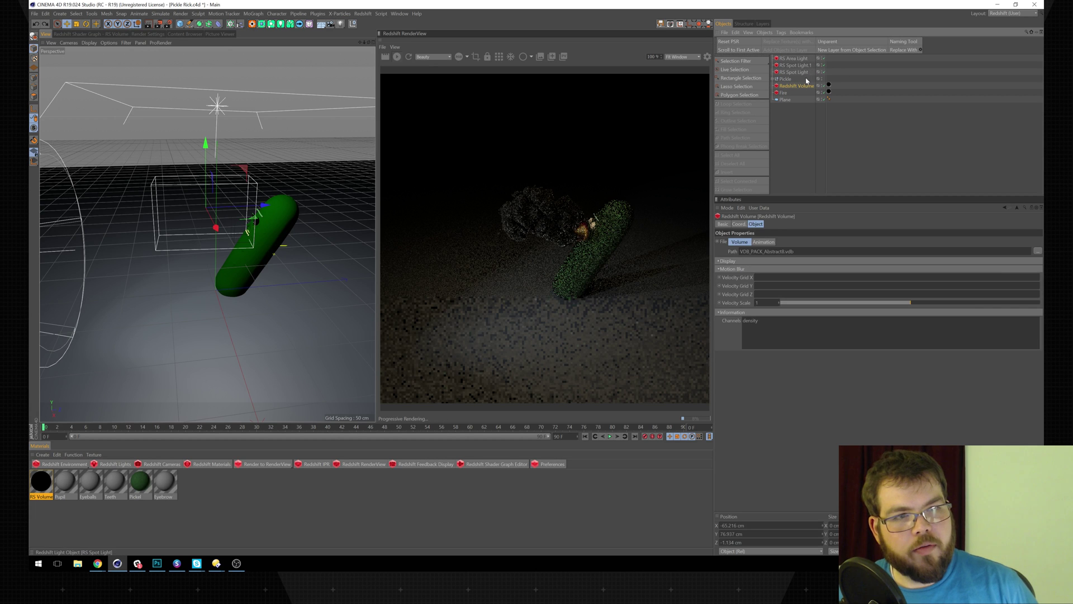
# - Move the Fire volume closer to the pickle, to about 50 cm in Z
pyautogui.keyDown('alt'); pyautogui.moveTo(333, 196); pyautogui.dragTo(464, 196); pyautogui.keyUp('alt')
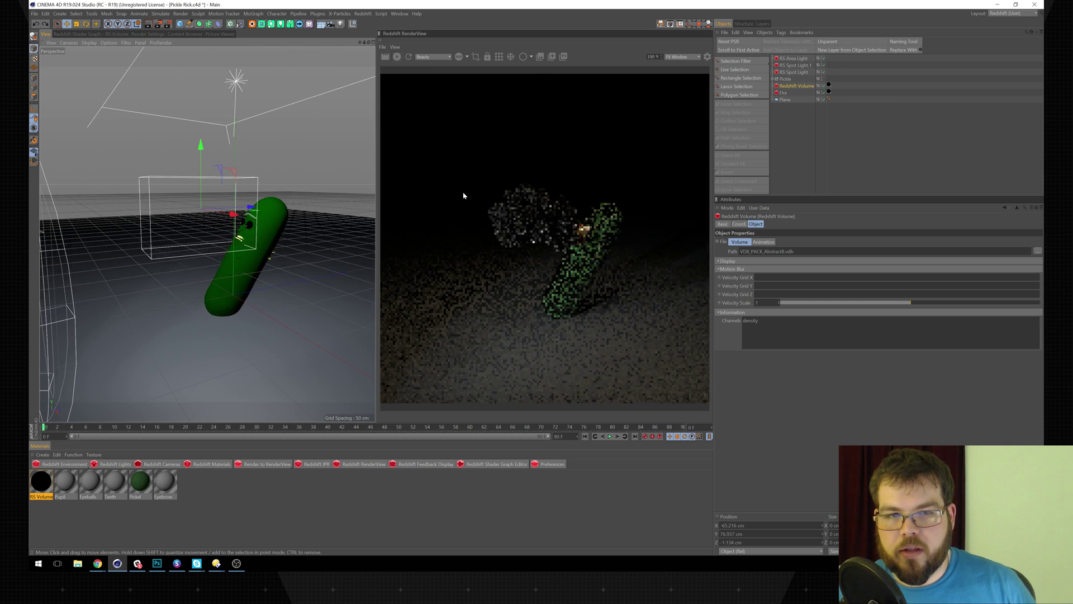
pyautogui.scroll(4, 274, 222)
pyautogui.moveTo(235, 202)
pyautogui.keyDown('alt'); pyautogui.mouseDown()
pyautogui.moveTo(211, 190)
pyautogui.moveTo(223, 219)
pyautogui.mouseUp(); pyautogui.keyUp('alt')
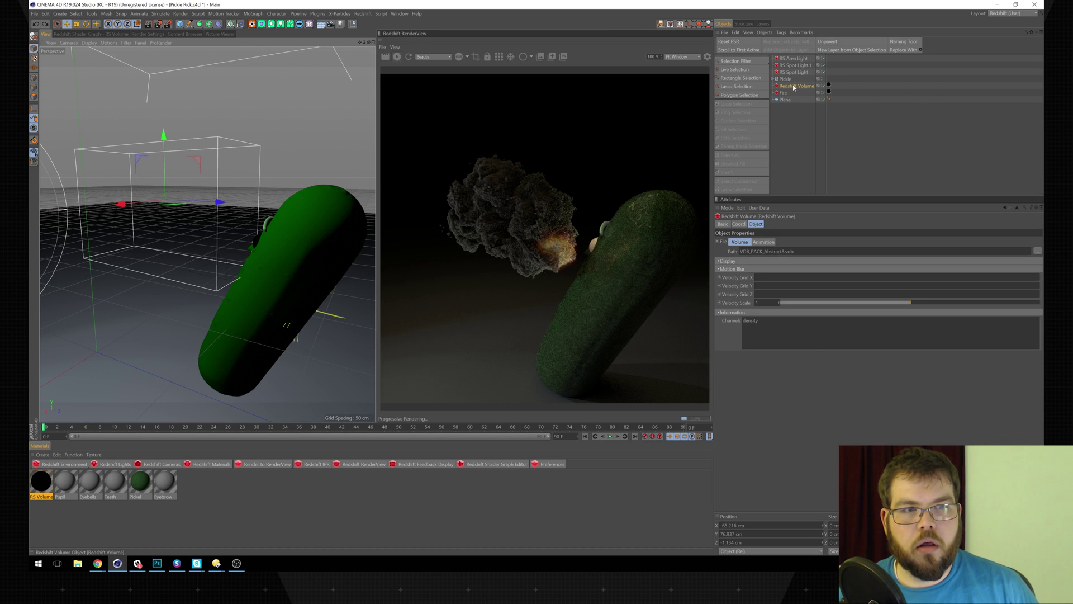
pyautogui.click(784, 92)
pyautogui.moveTo(274, 257); pyautogui.dragTo(289, 257)
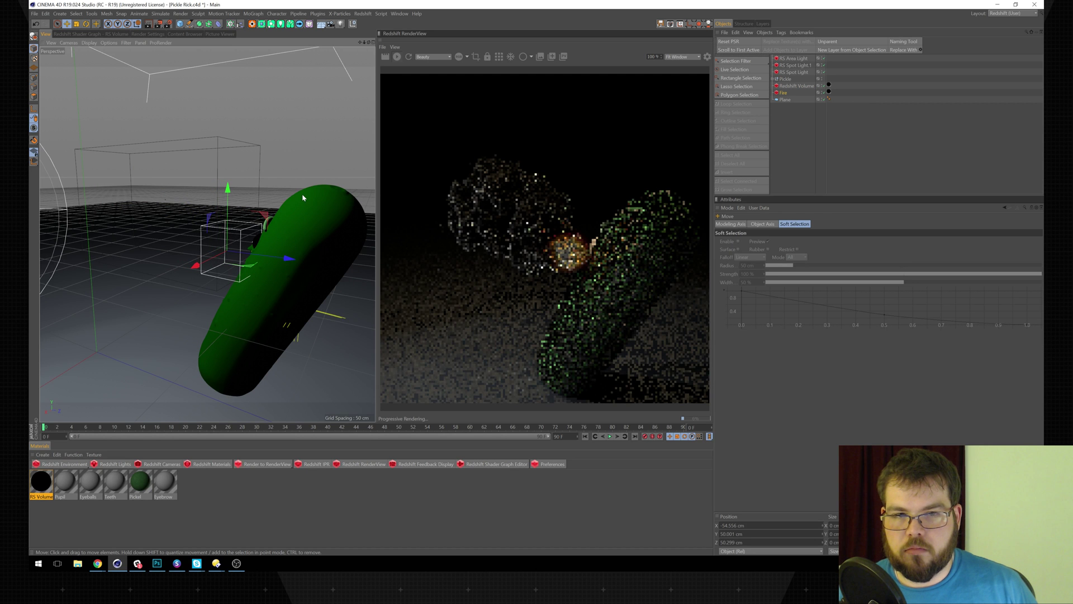
pyautogui.keyDown('alt'); pyautogui.moveTo(275, 207); pyautogui.dragTo(239, 168); pyautogui.keyUp('alt')
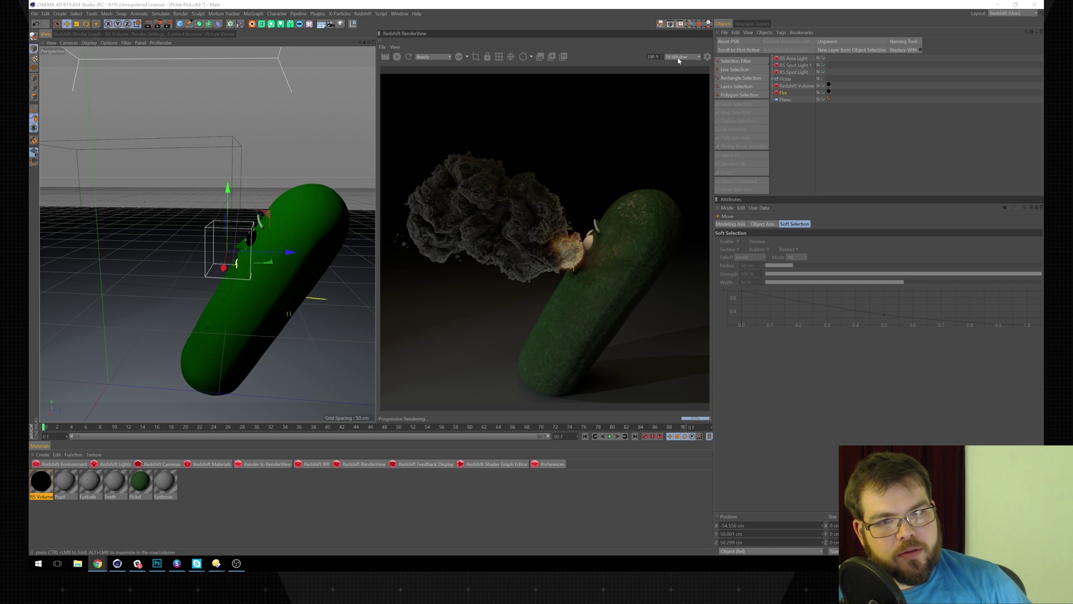
# - Try to open the recent project Personal_Smoke_2017_1026.c4d and dismiss the error report
pyautogui.click(36, 14)
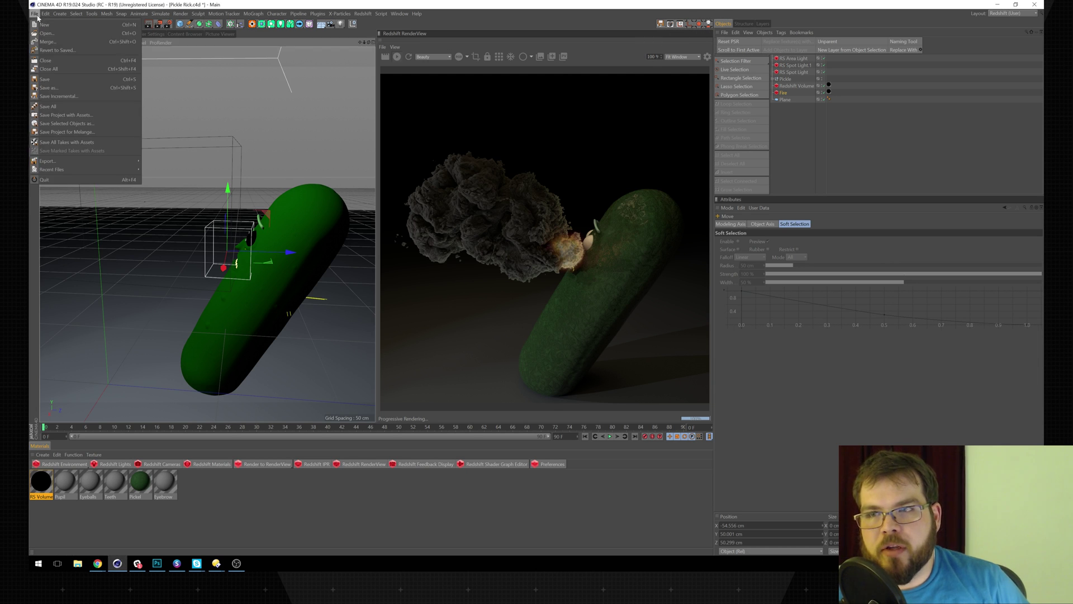
pyautogui.moveTo(122, 171)
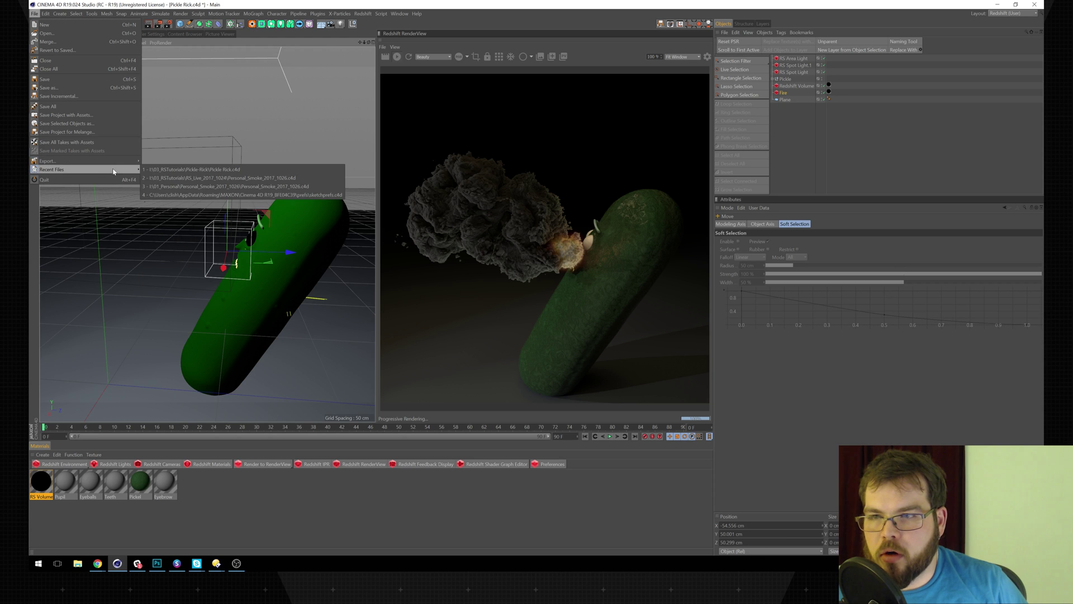
pyautogui.click(228, 187)
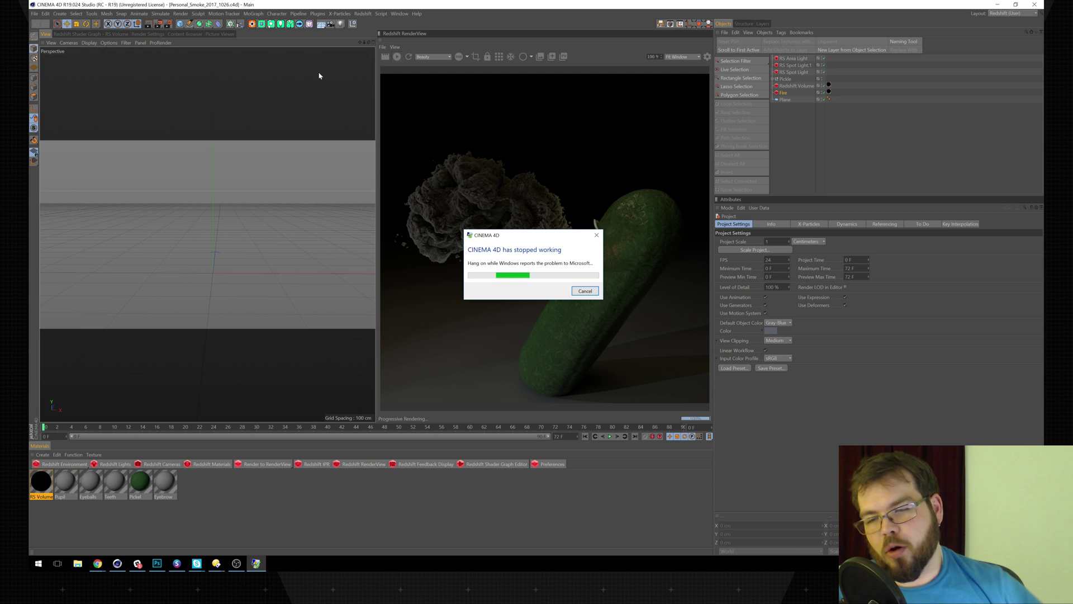
pyautogui.click(588, 292)
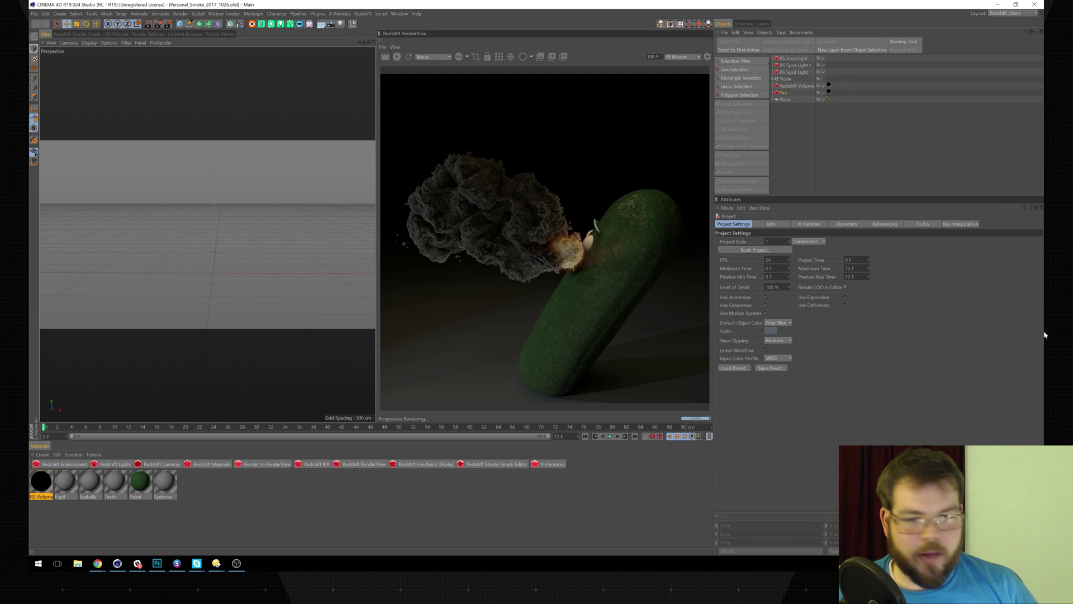
pyautogui.hotkey('alt', 'Tab')
pyautogui.hotkey('alt', 'Tab')
pyautogui.hotkey('alt', 'Tab')
pyautogui.hotkey('alt', 'Tab')
pyautogui.hotkey('alt', 'Tab')
pyautogui.hotkey('alt', 'Tab')
pyautogui.hotkey('alt', 'Tab')
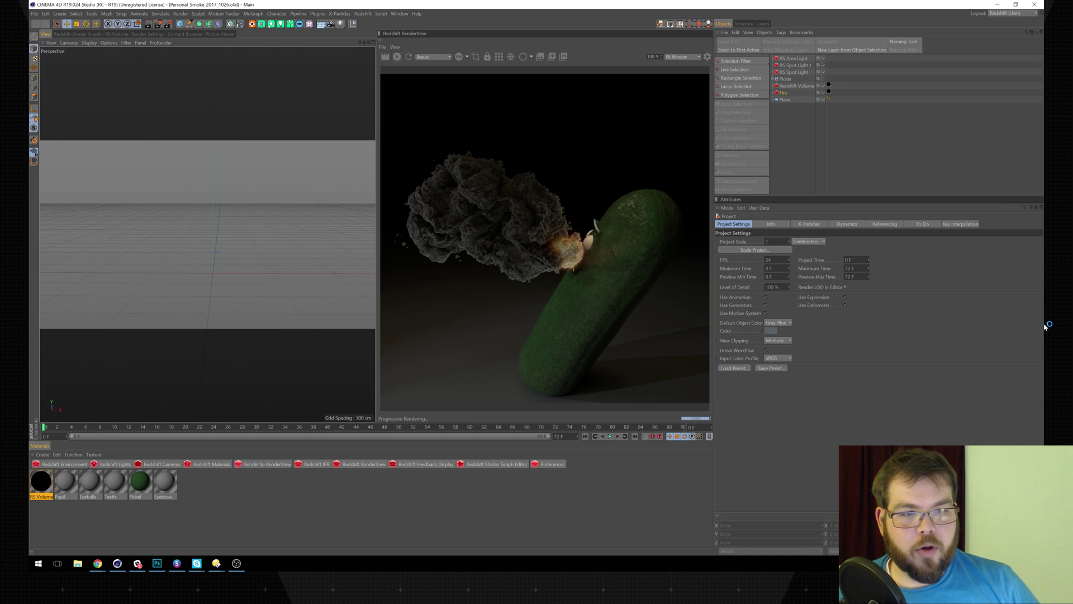